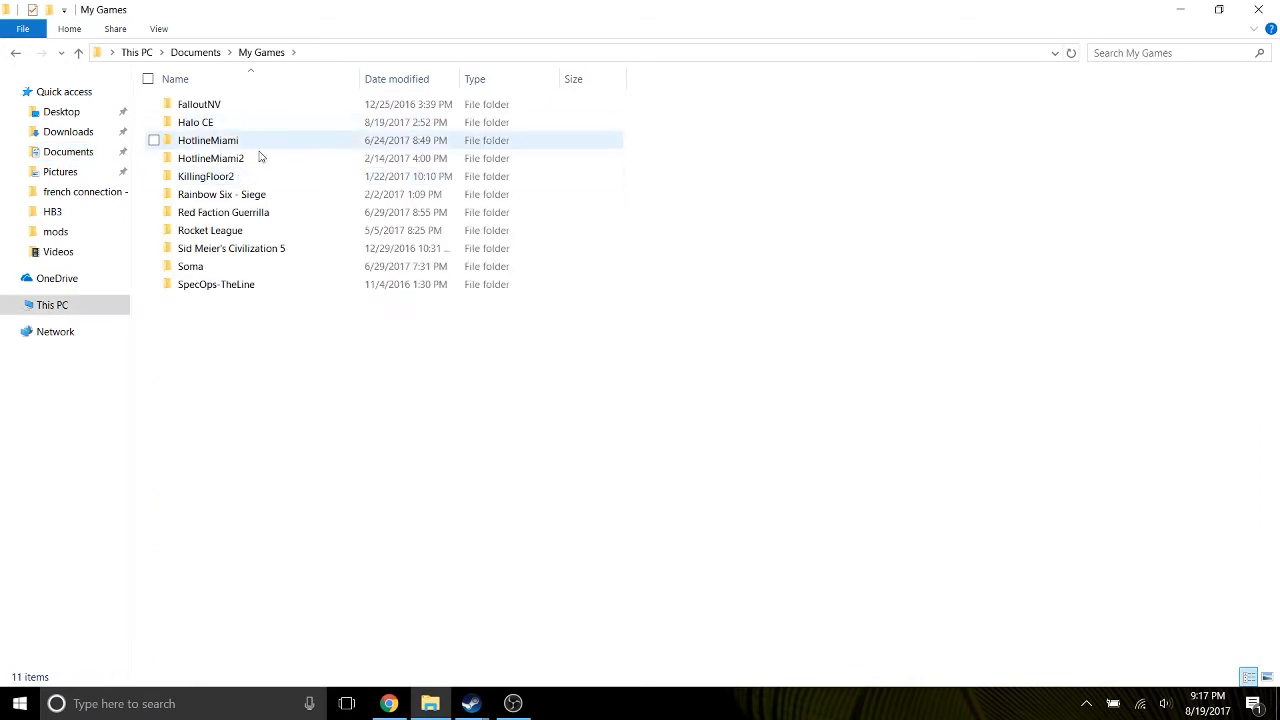
Open the HotlineMiami2 folder, view "french connection - Copy - Copy" inside Levels\single, and return to the HotlineMiami2 folder.
double_click(262, 160)
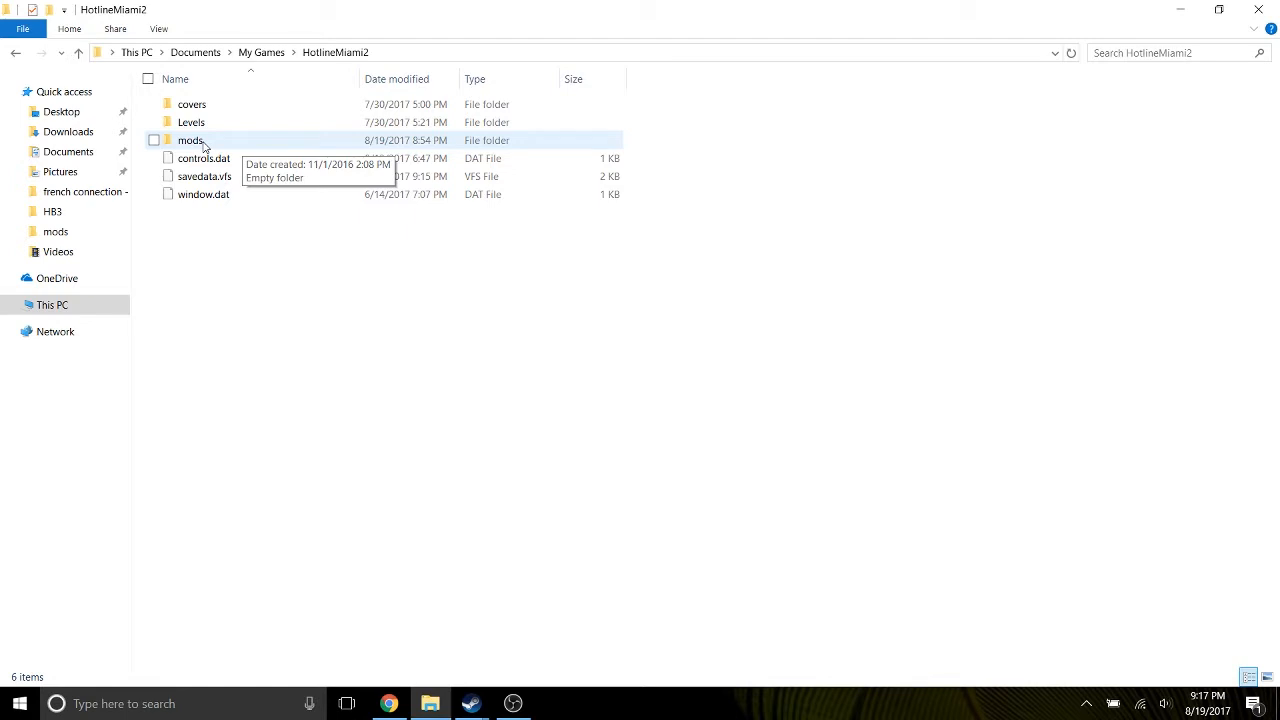
double_click(240, 126)
double_click(240, 125)
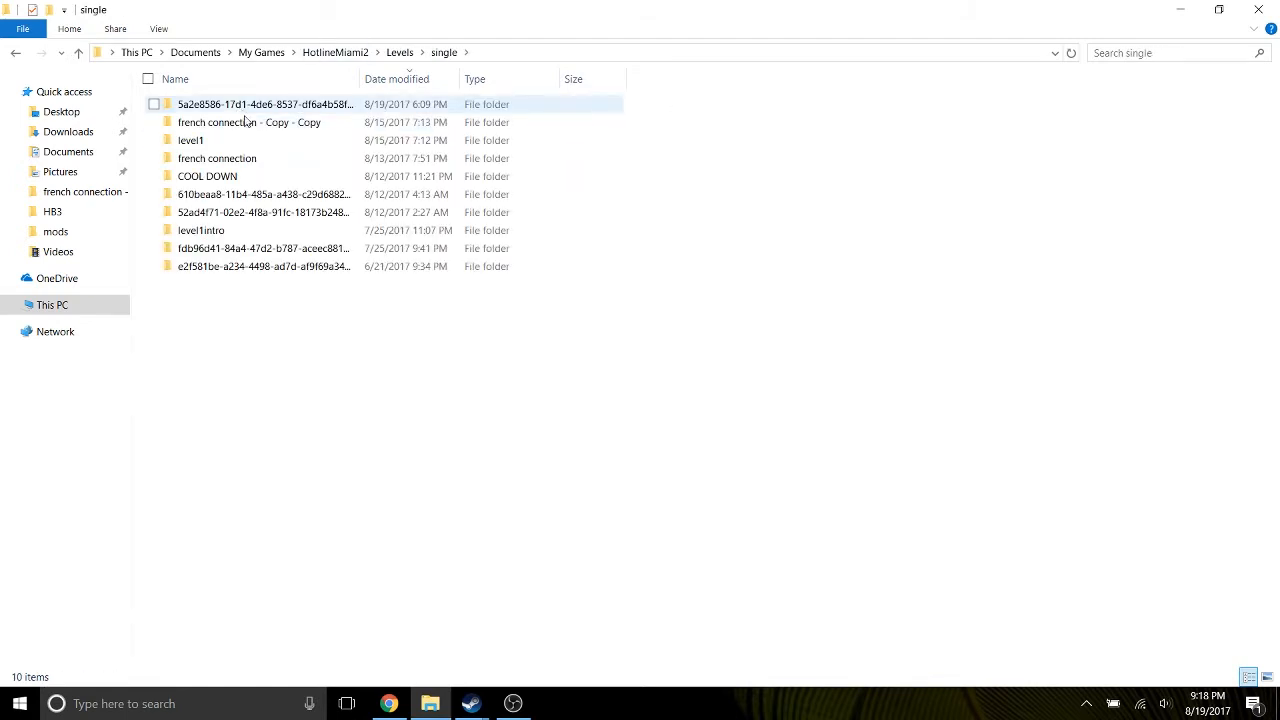
double_click(254, 125)
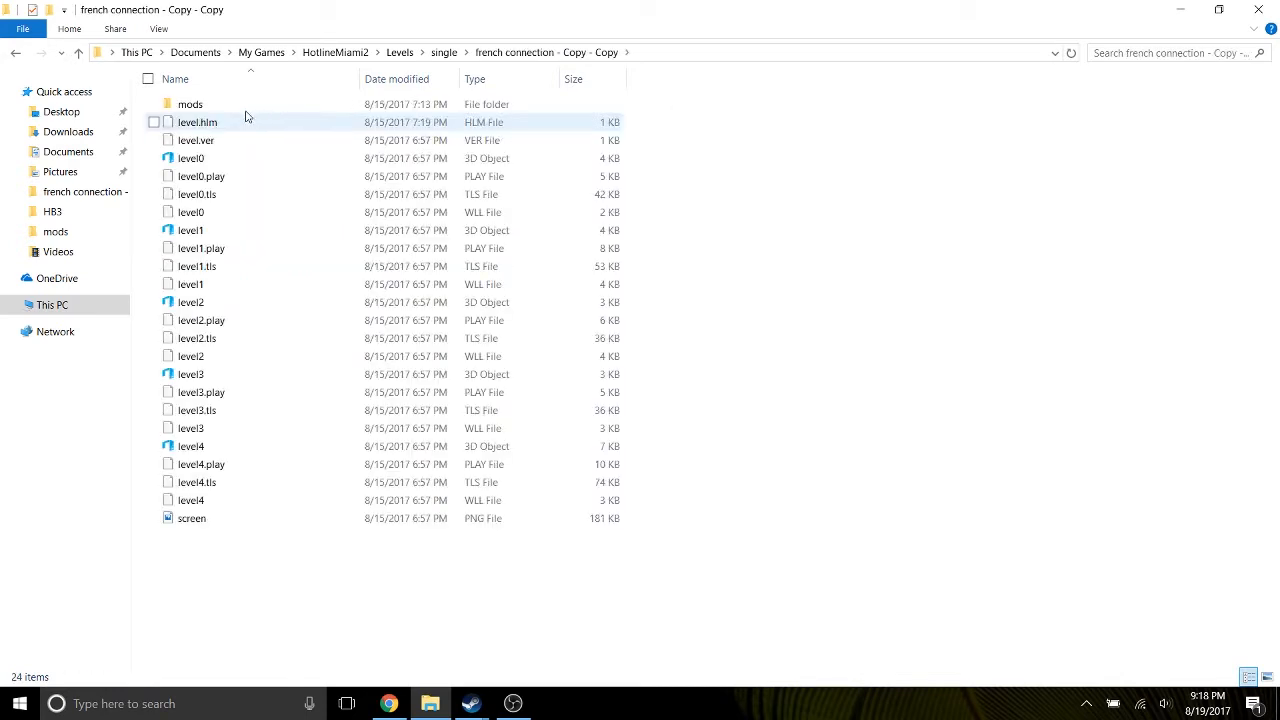
left_click(13, 58)
left_click(13, 58)
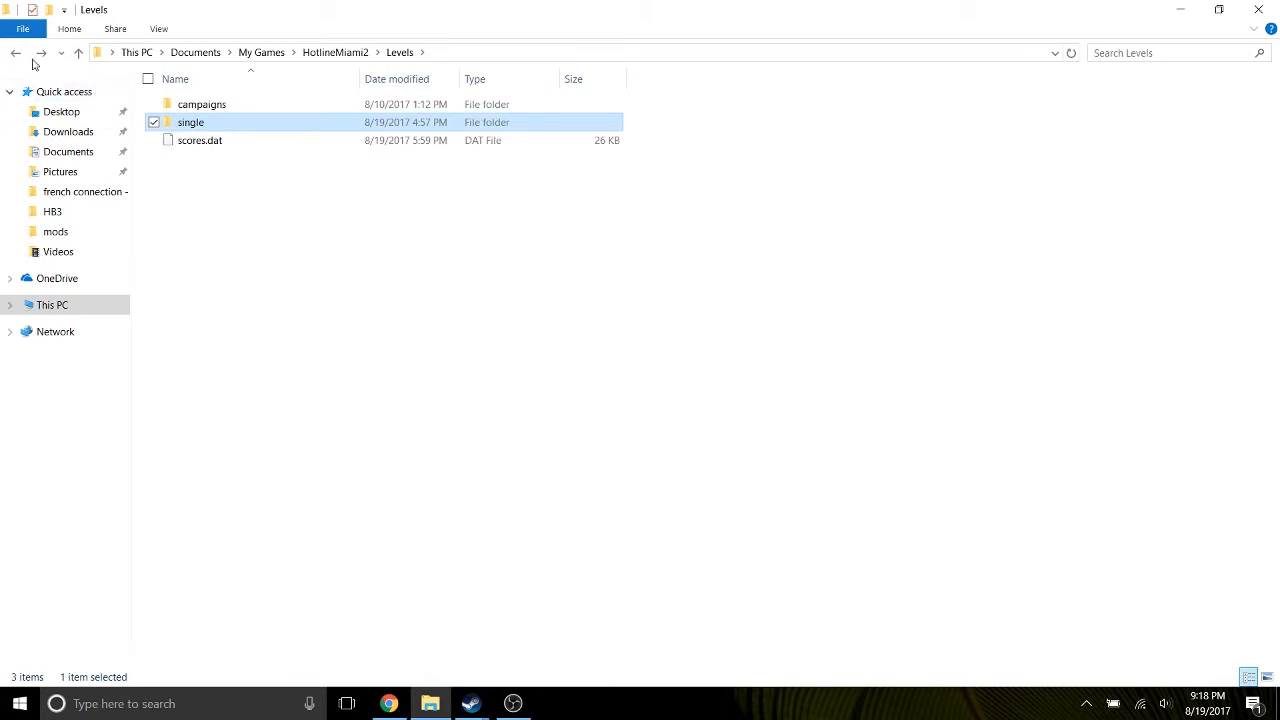
left_click(16, 55)
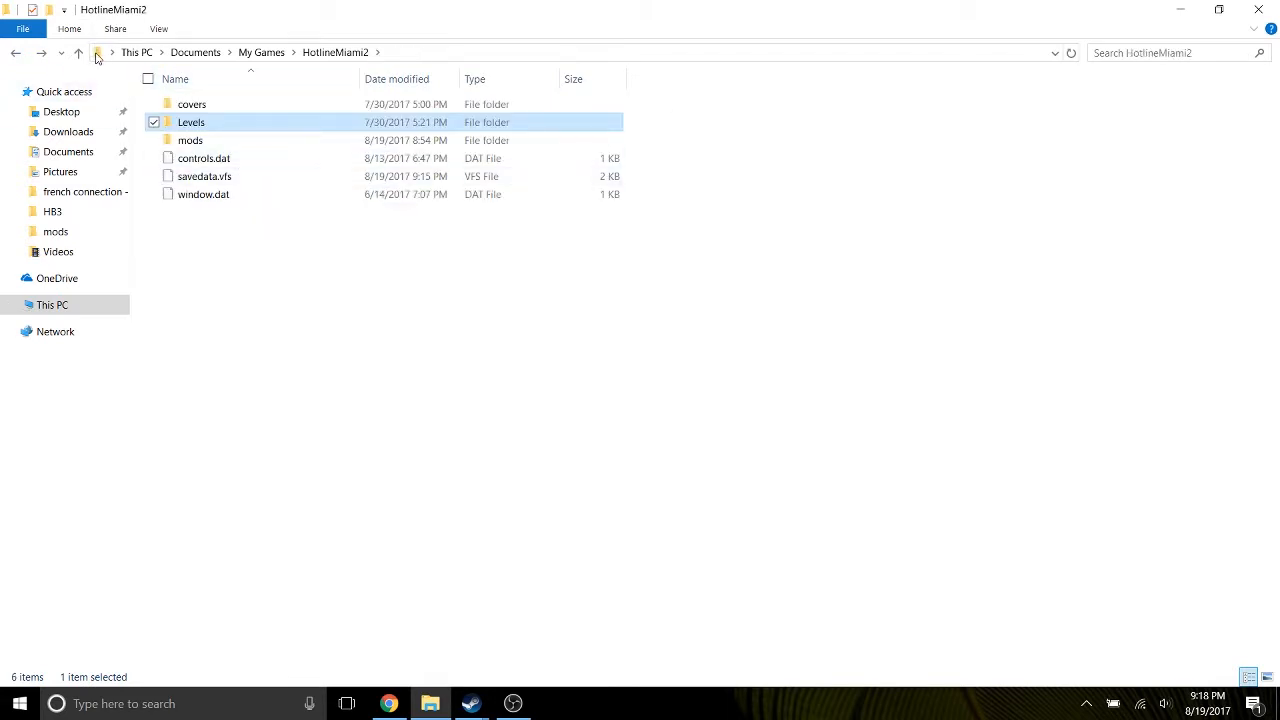
Try to create a folder named "mods" in HotlineMiami2, decline merging it with the existing one, and delete the new folder.
left_click(49, 10)
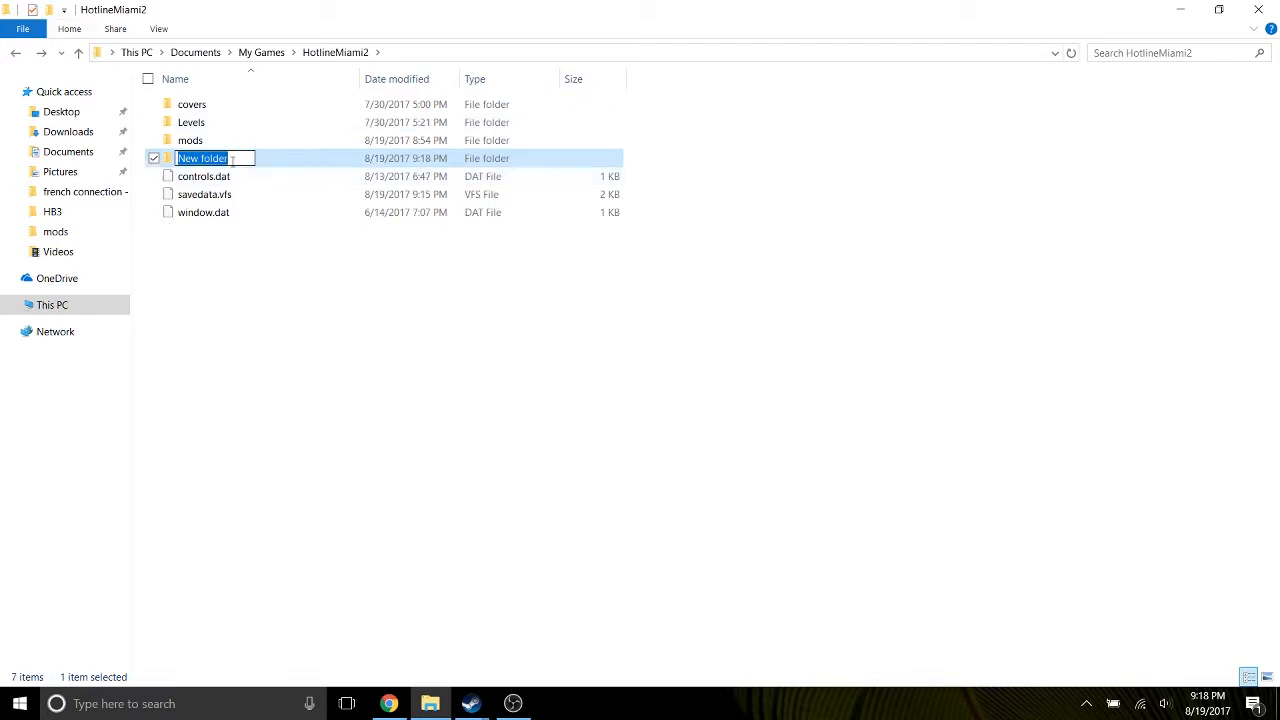
type("mods")
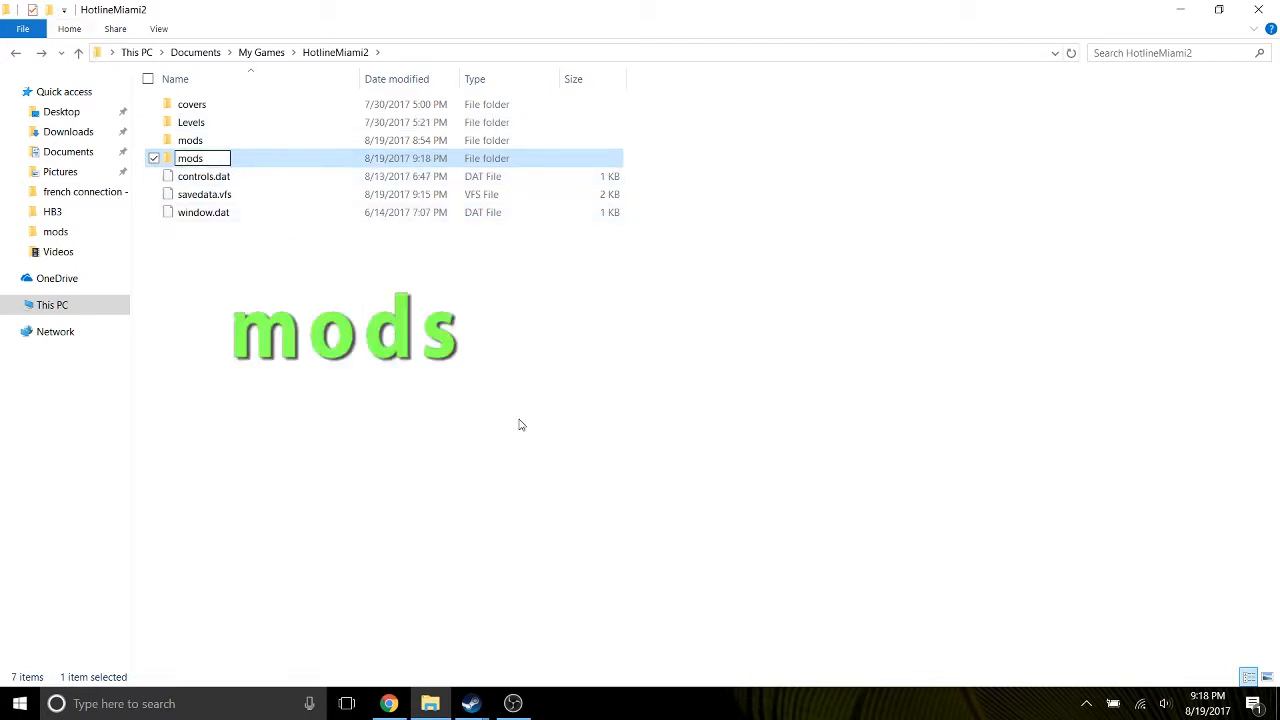
key("Return")
left_click(795, 510)
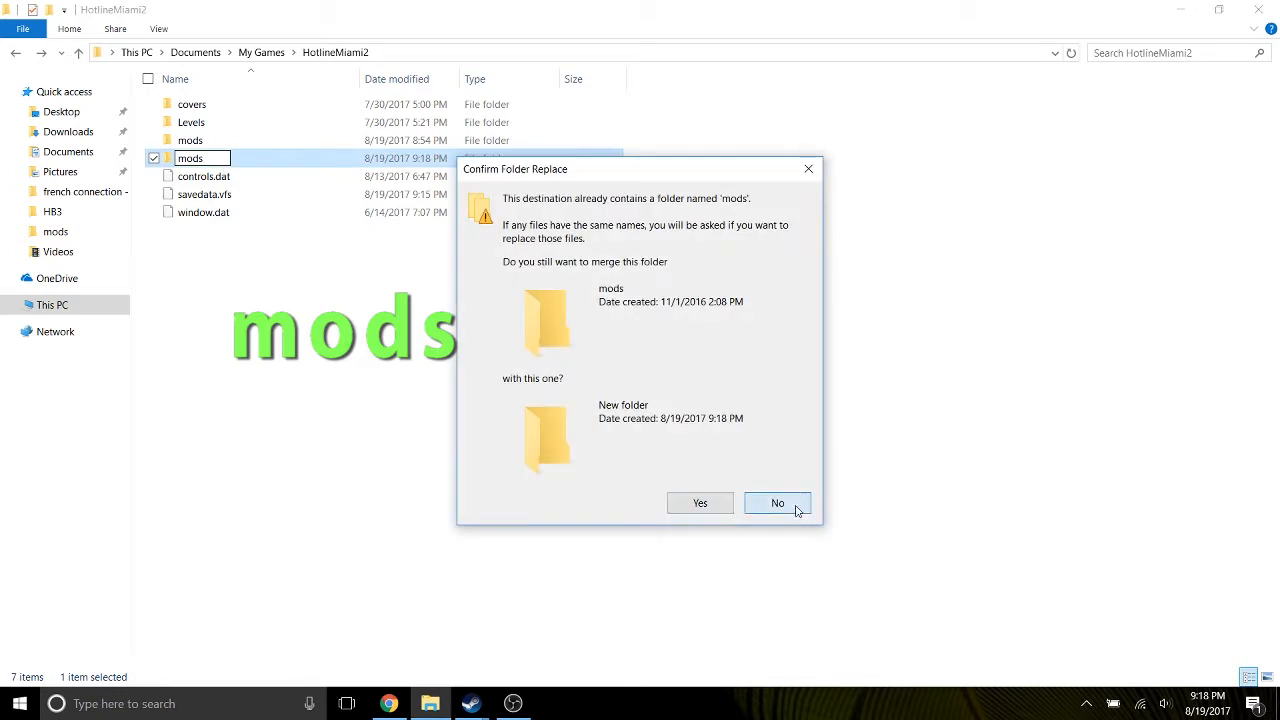
left_click(268, 160)
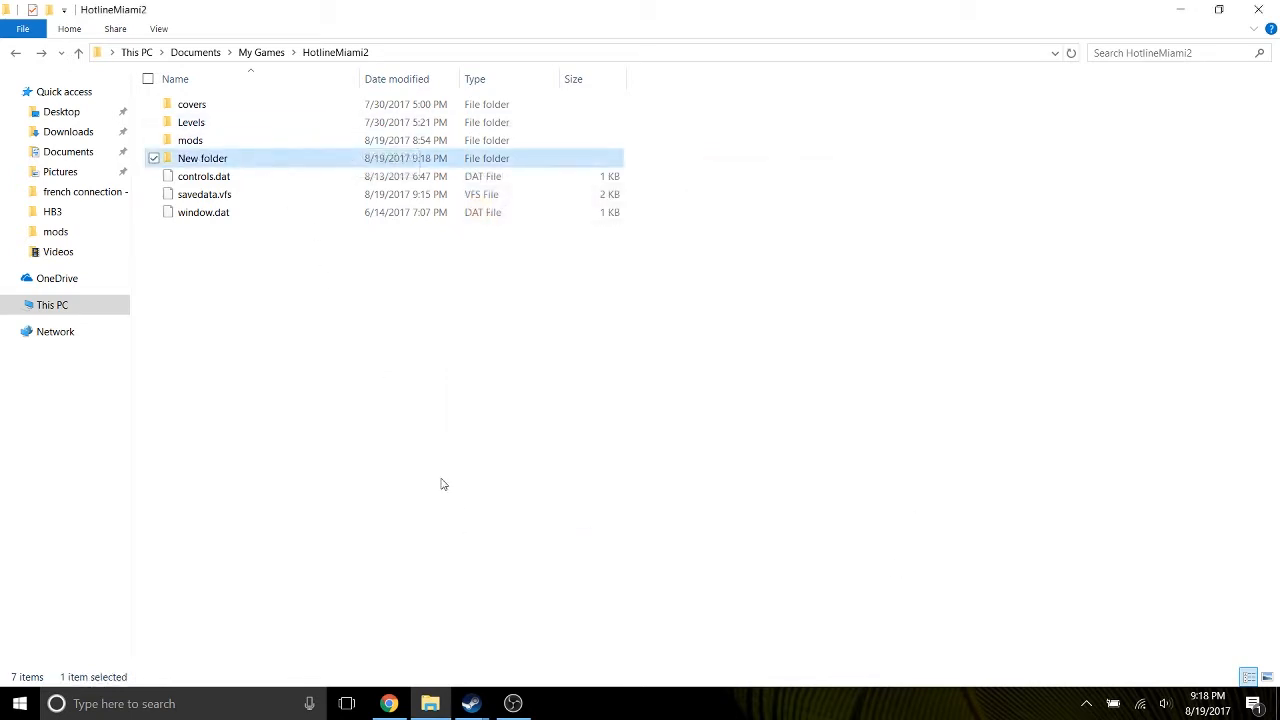
key("Delete")
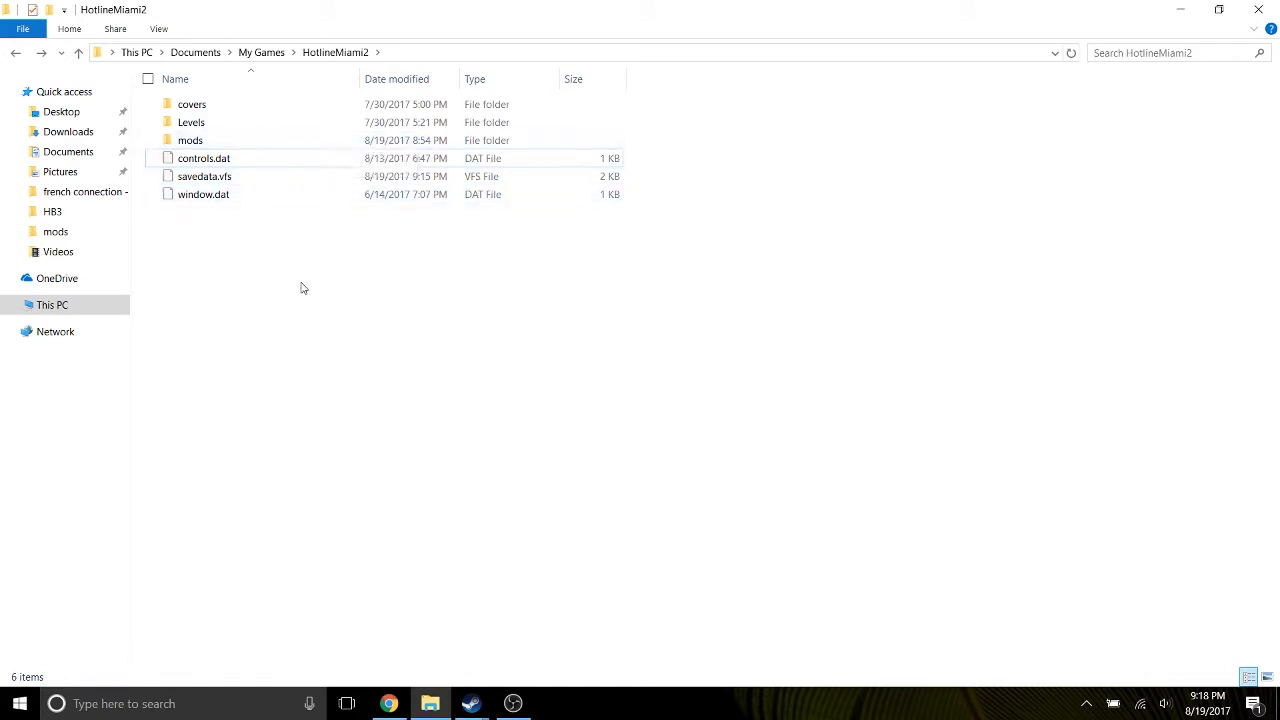
Open the existing mods folder inside HotlineMiami2.
double_click(221, 140)
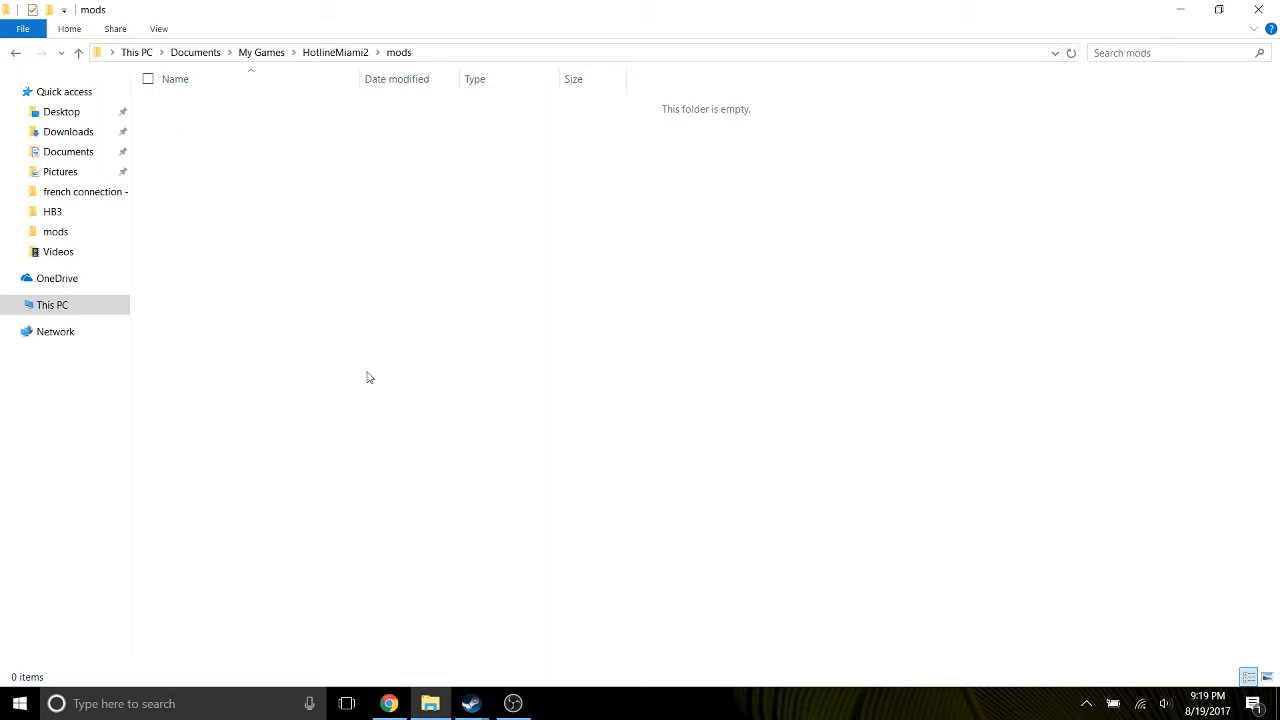
Switch to Chrome and look through the community sprite, face and weapon mods listed on the Hotline Miami Wiki's Level Editor page.
left_click(391, 706)
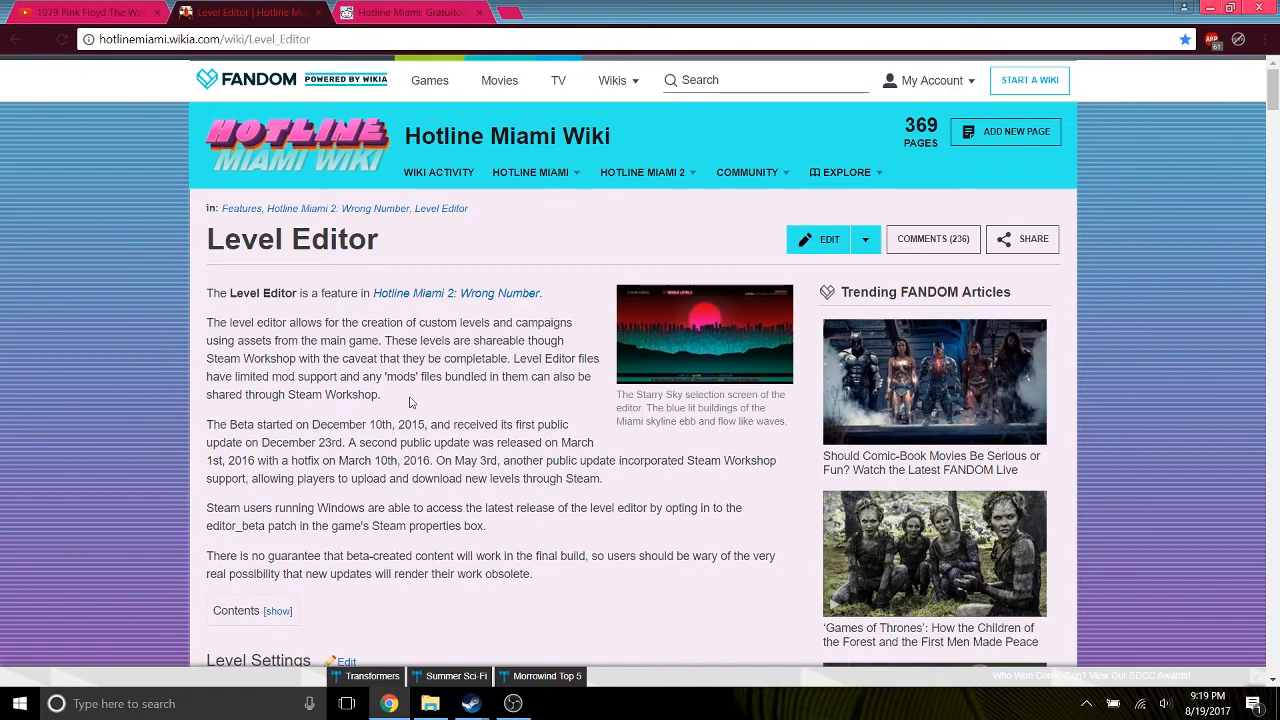
scroll(407, 405, "down", 2)
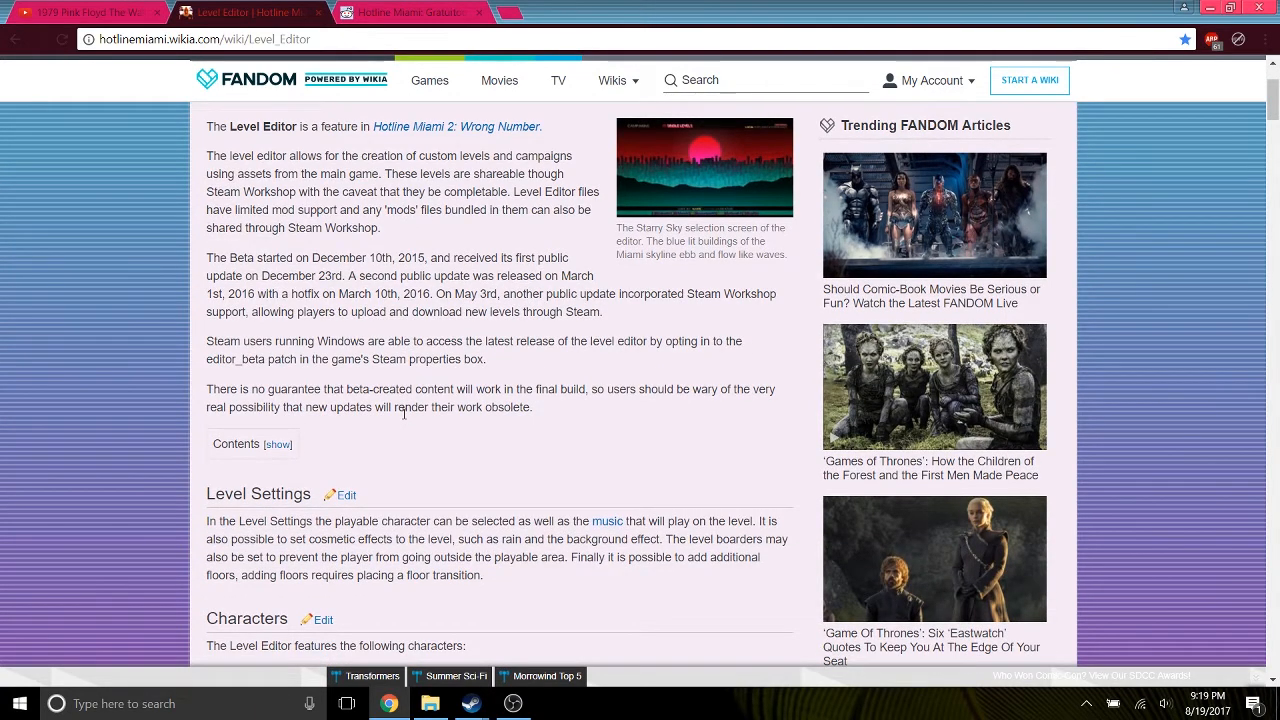
scroll(372, 330, "down", 3)
scroll(369, 320, "down", 3)
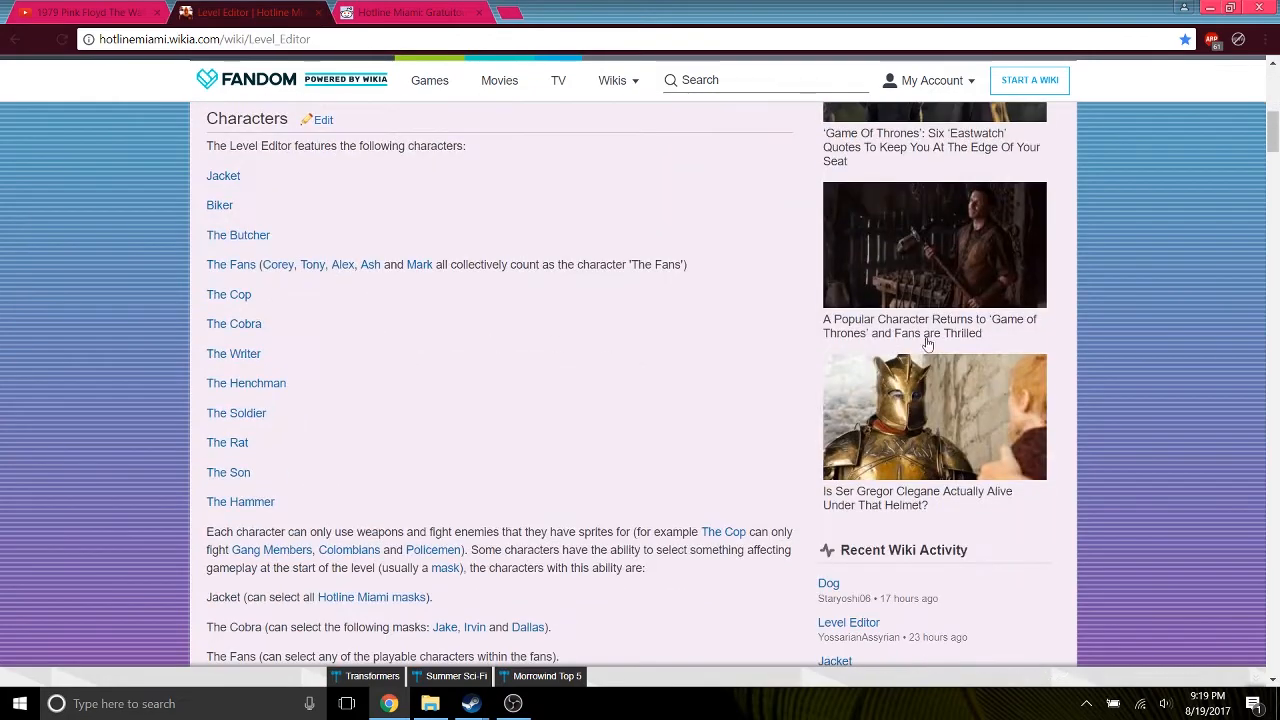
scroll(1248, 292, "down", 6)
scroll(1248, 292, "down", 10)
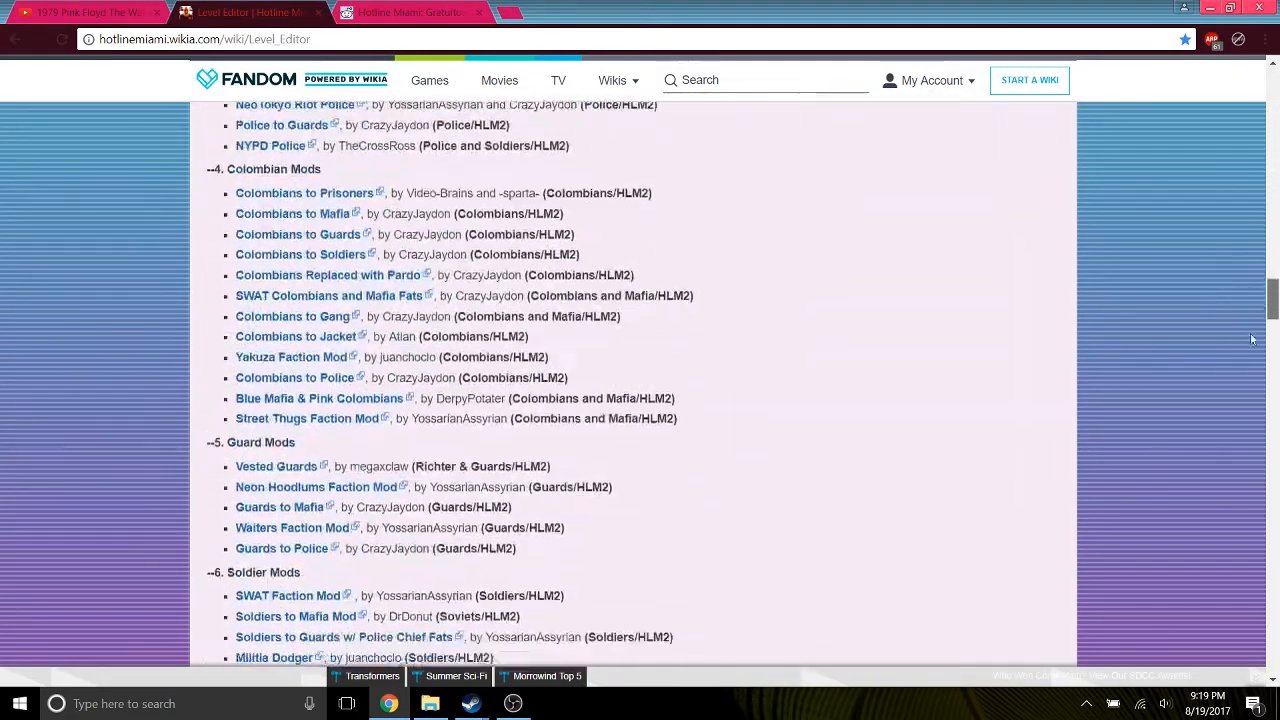
scroll(1237, 283, "up", 3)
scroll(1237, 283, "up", 15)
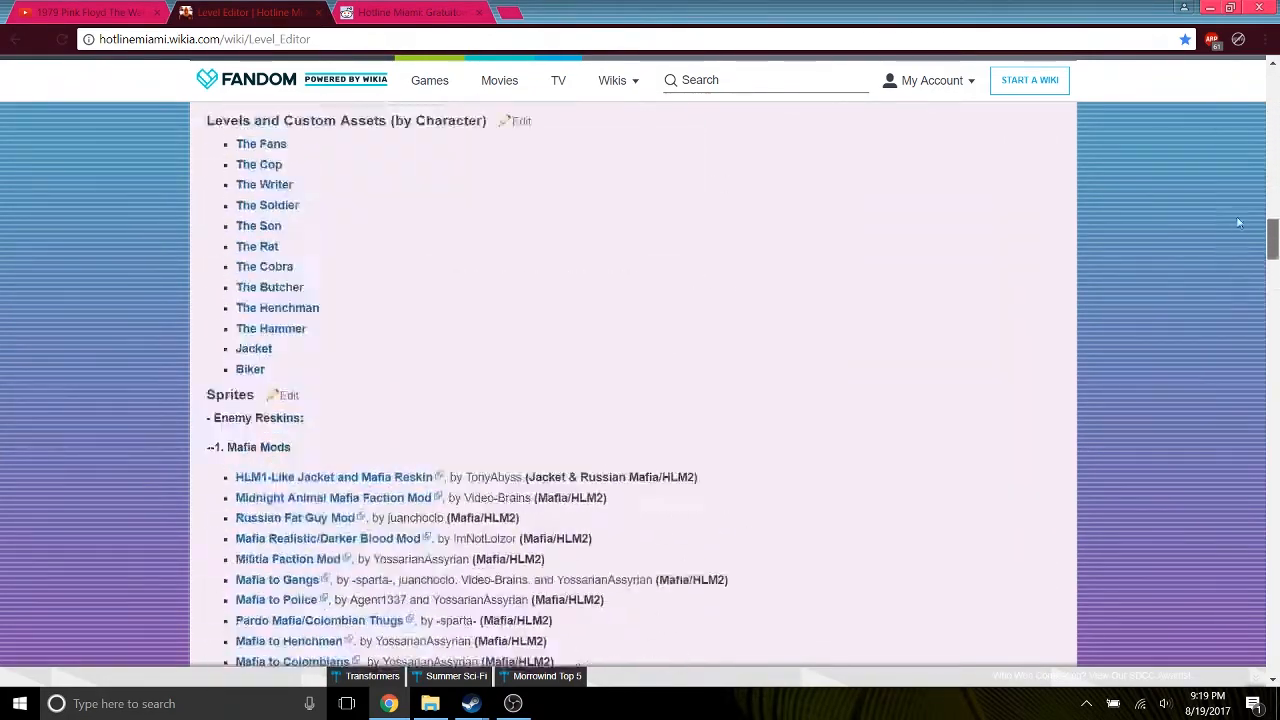
scroll(1248, 150, "up", 4)
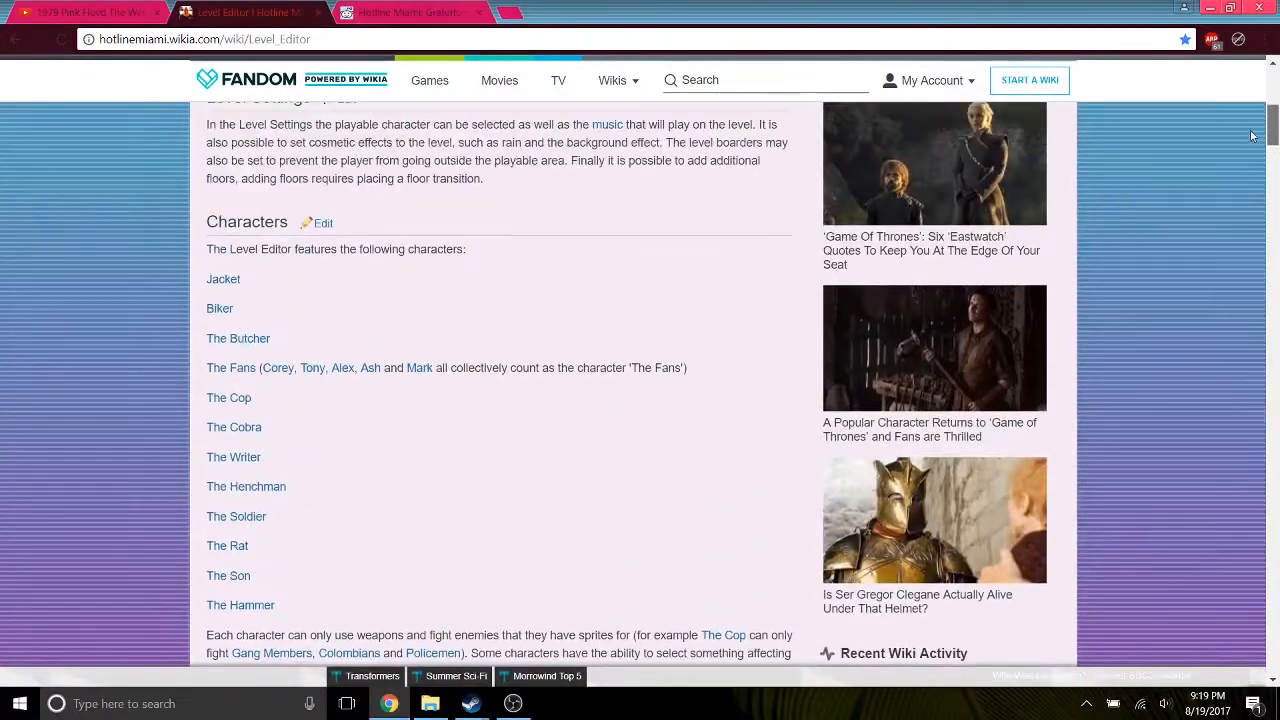
scroll(1255, 124, "down", 10)
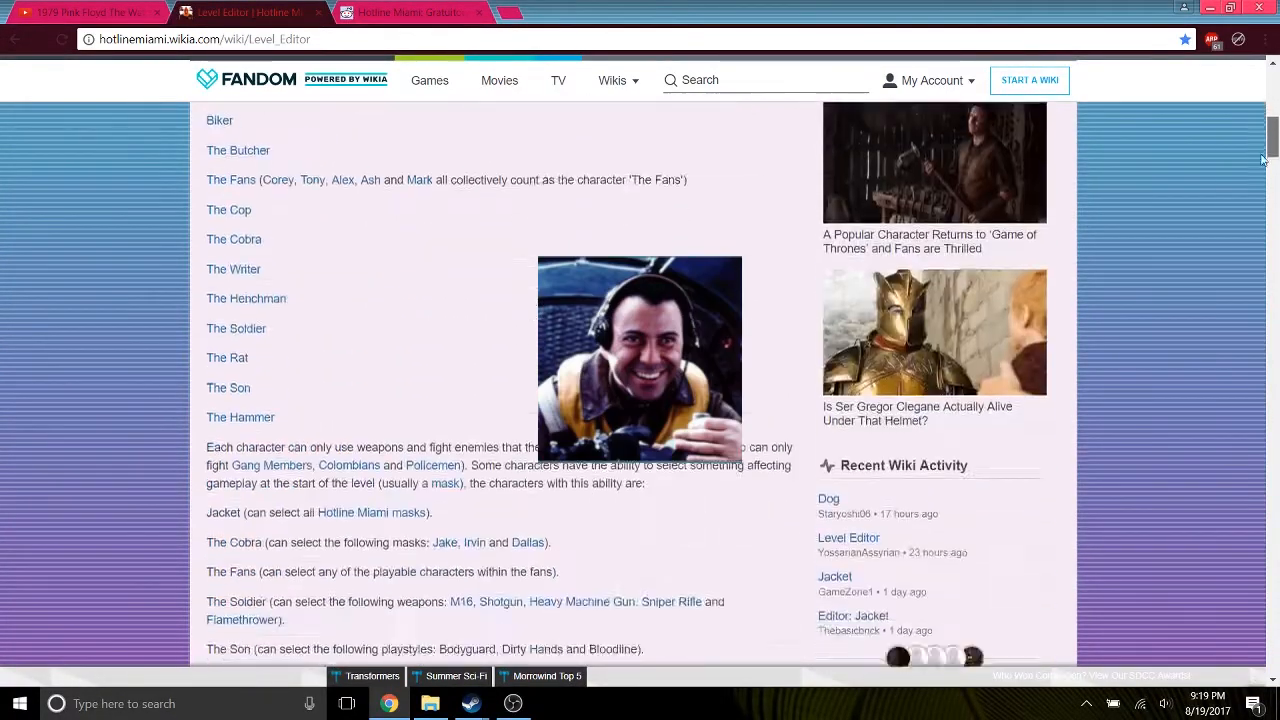
scroll(1268, 195, "down", 12)
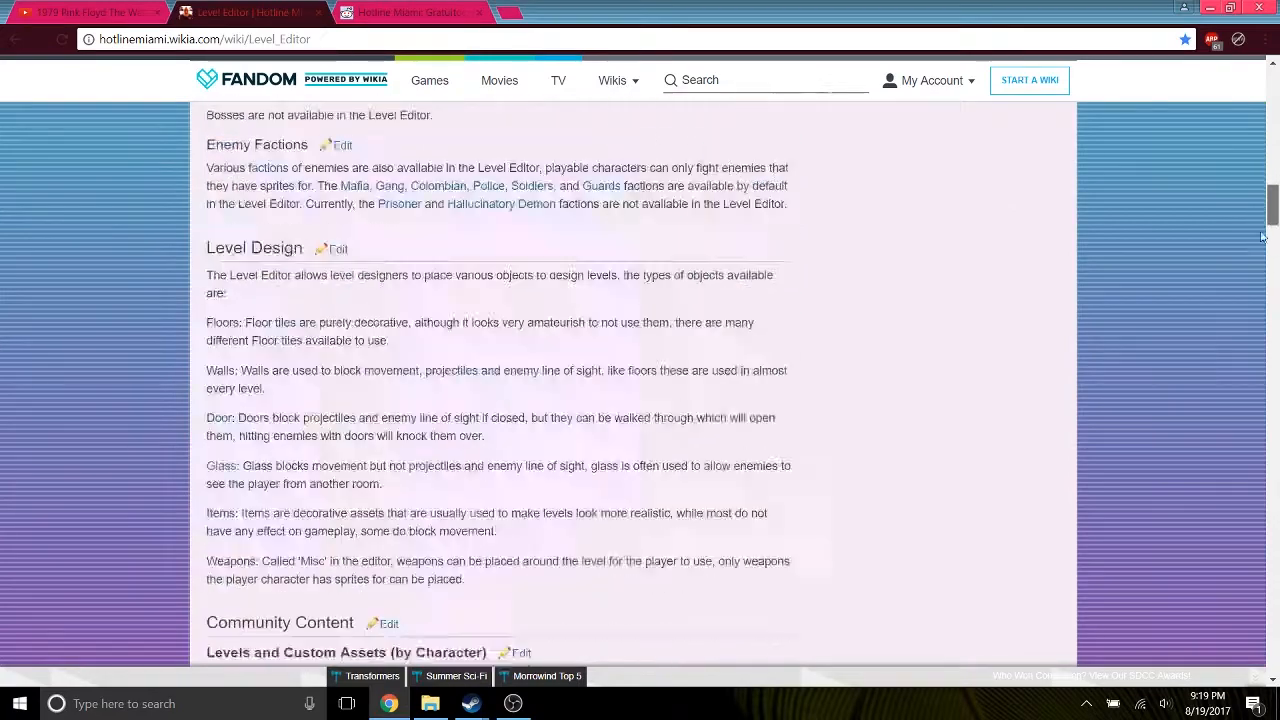
scroll(410, 330, "down", 3)
scroll(428, 350, "down", 3)
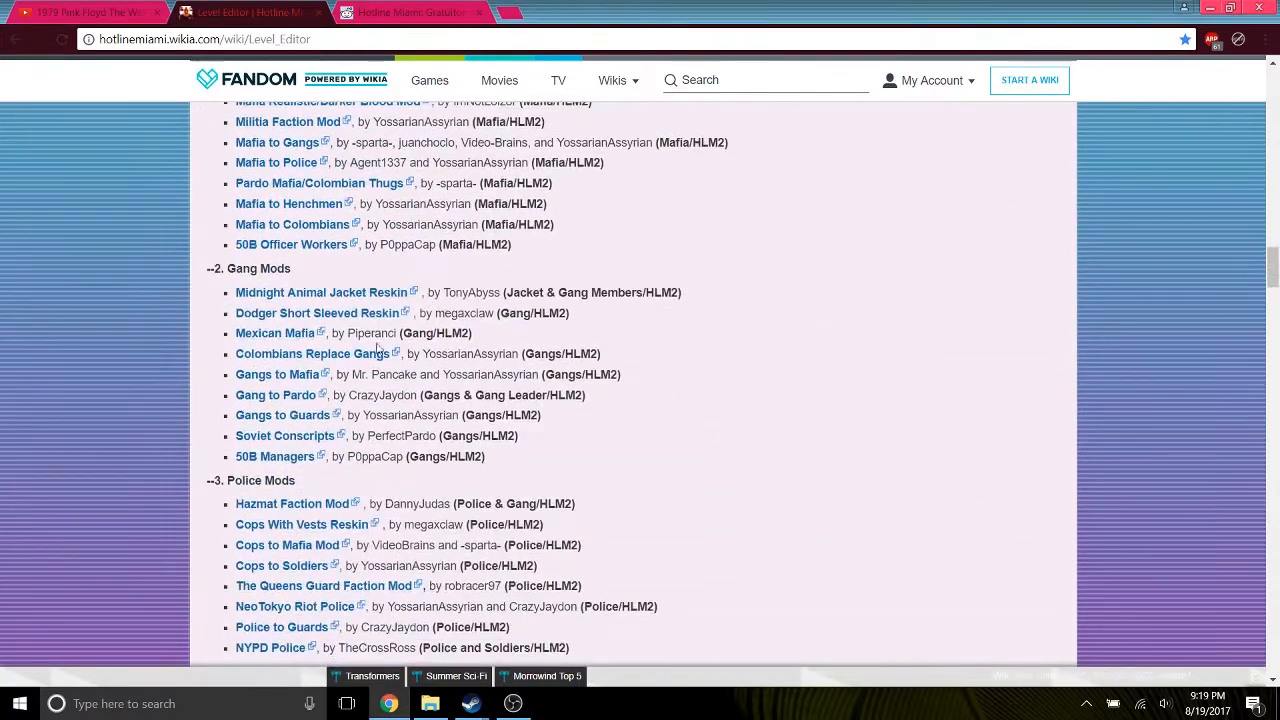
scroll(320, 277, "down", 6)
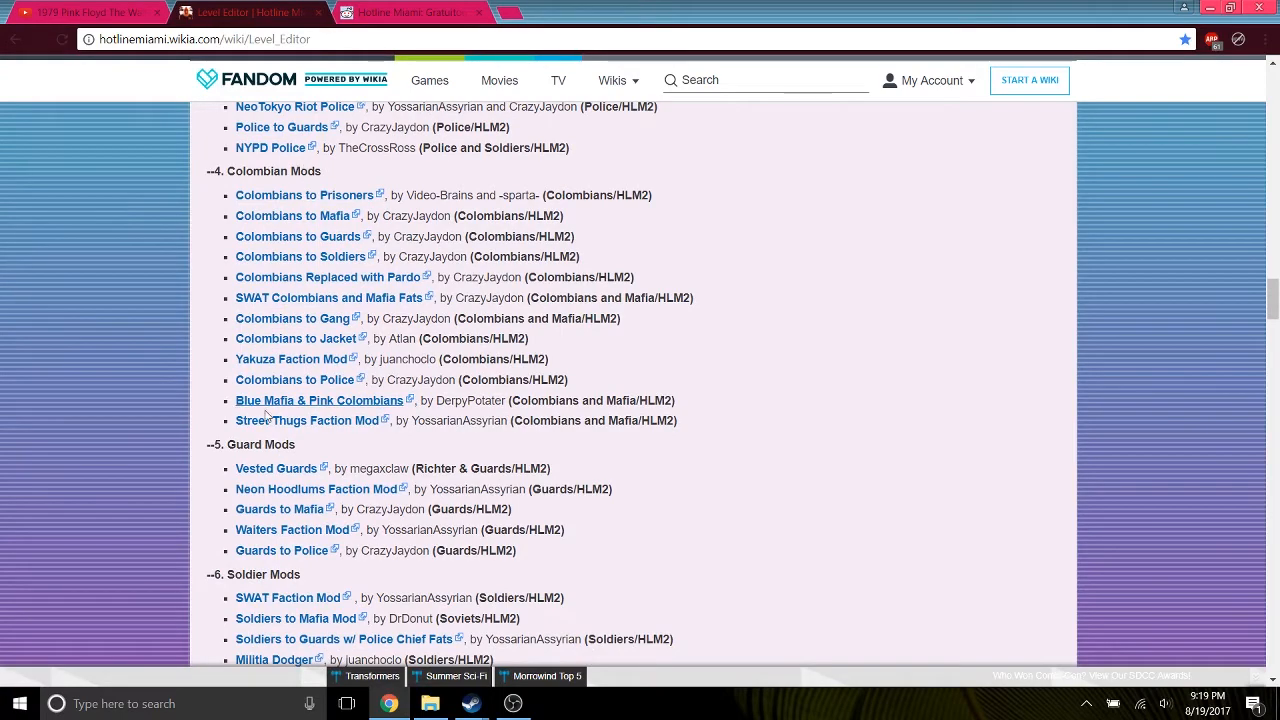
scroll(266, 408, "down", 4)
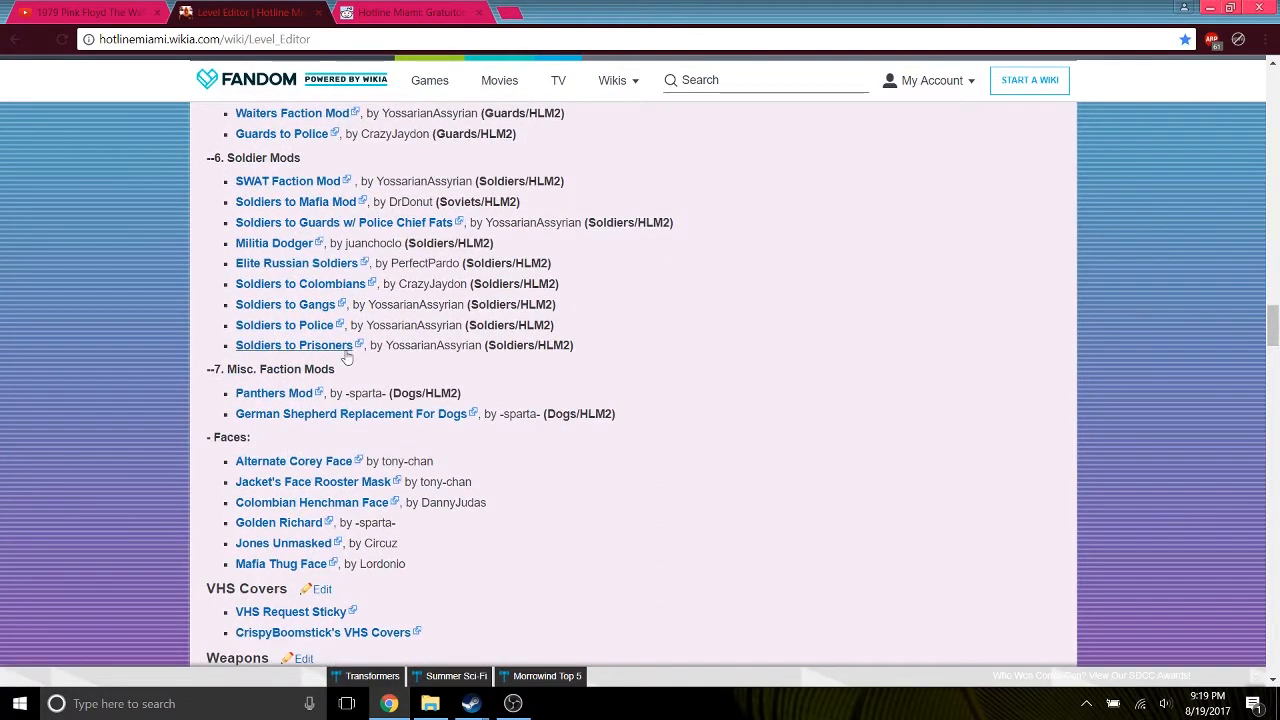
scroll(339, 428, "down", 3)
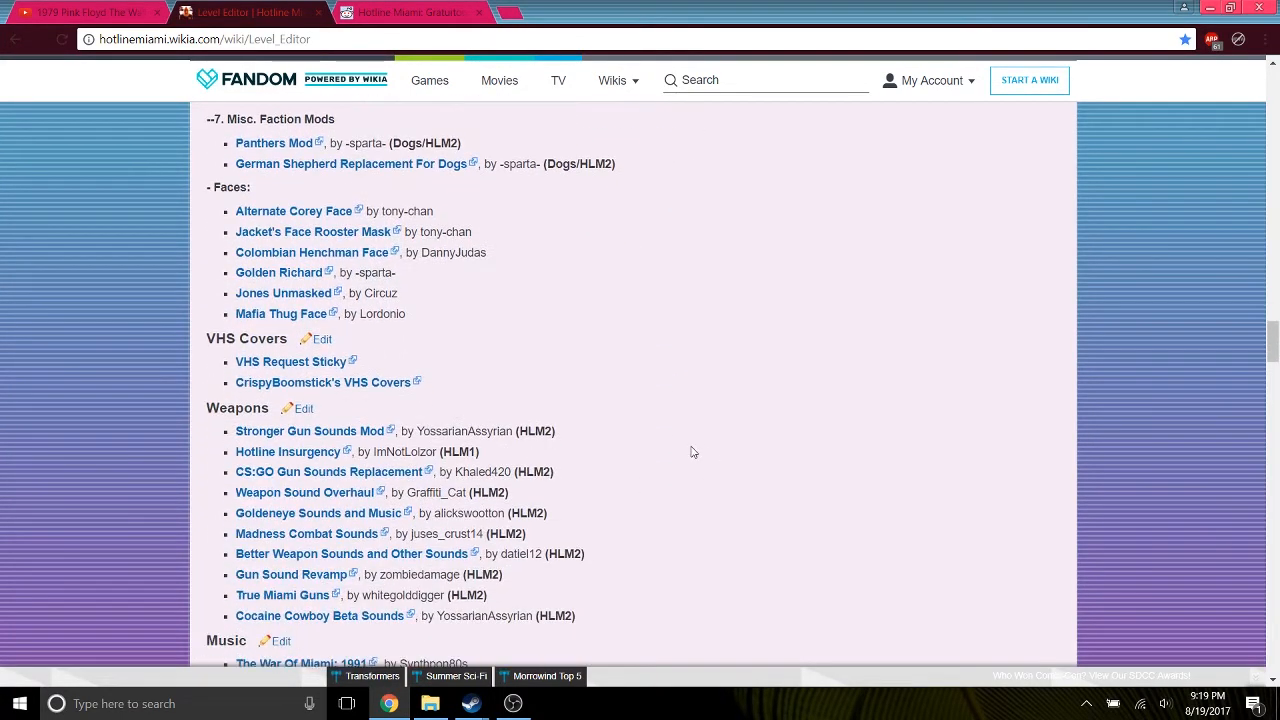
scroll(490, 410, "up", 10)
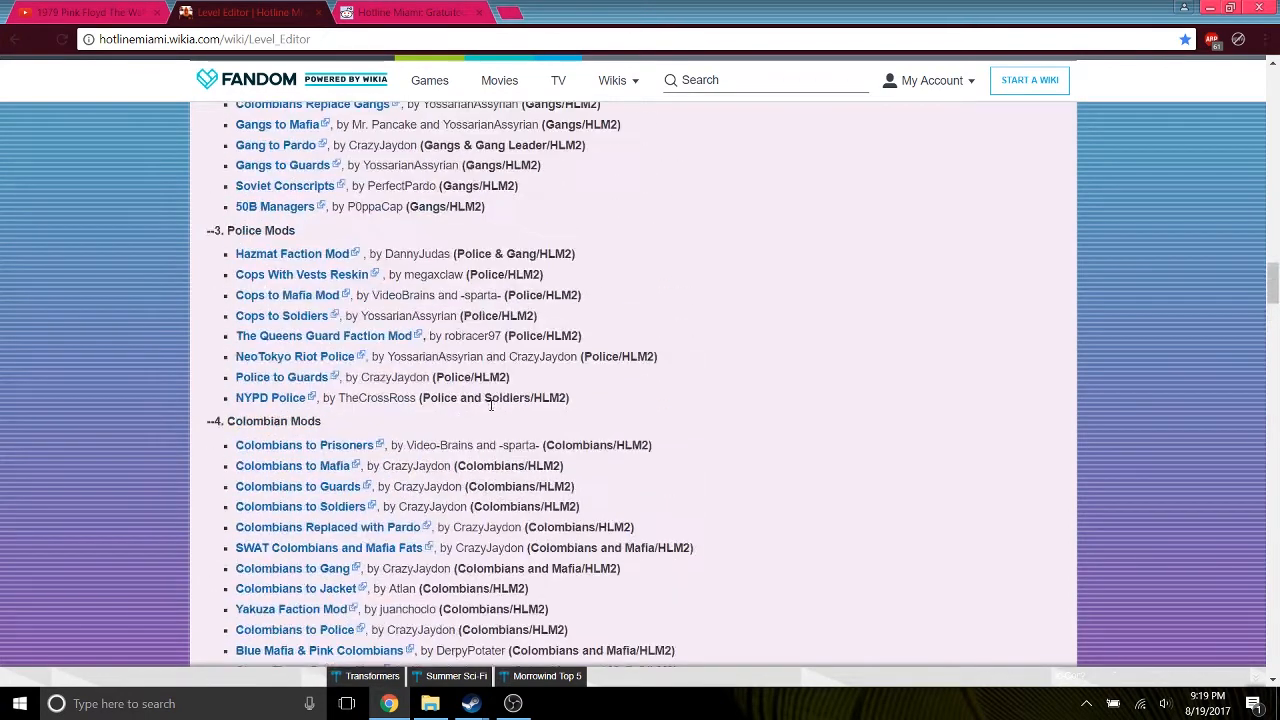
scroll(495, 400, "up", 3)
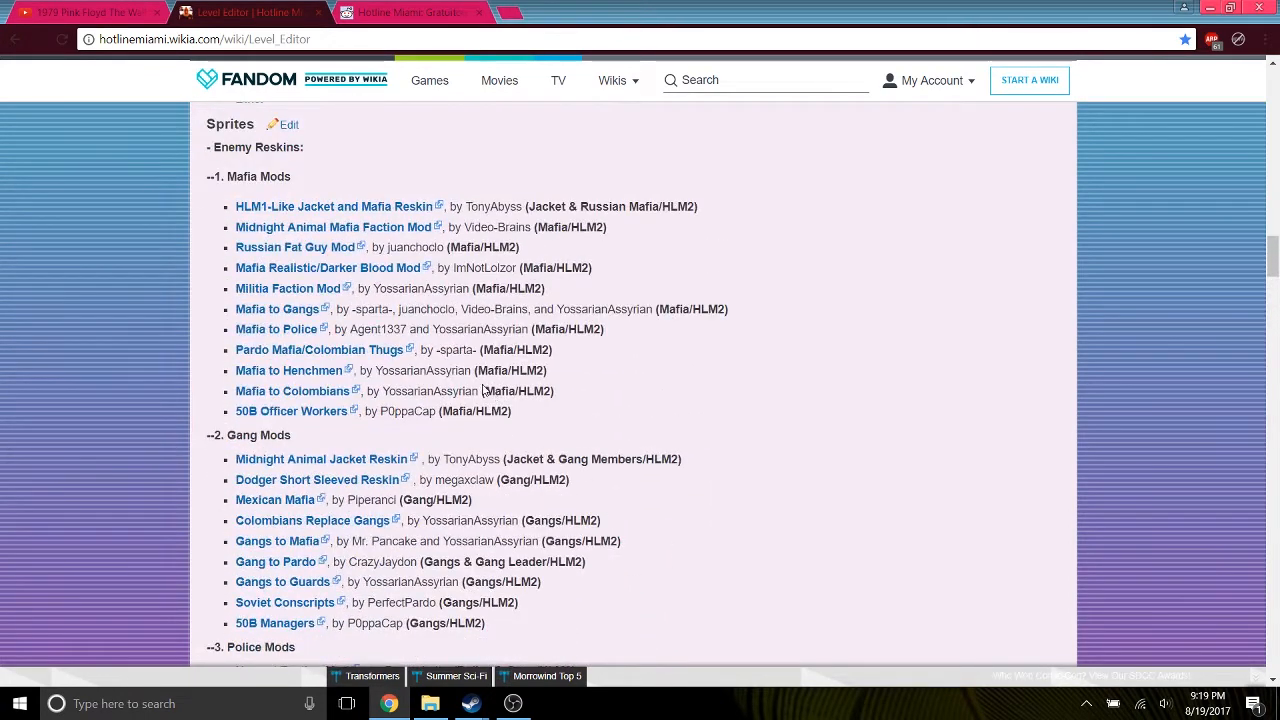
Open the Mafia to Police mod's post and download MafiatoPolice.patchwad directly from its Dropbox link.
left_click(276, 330)
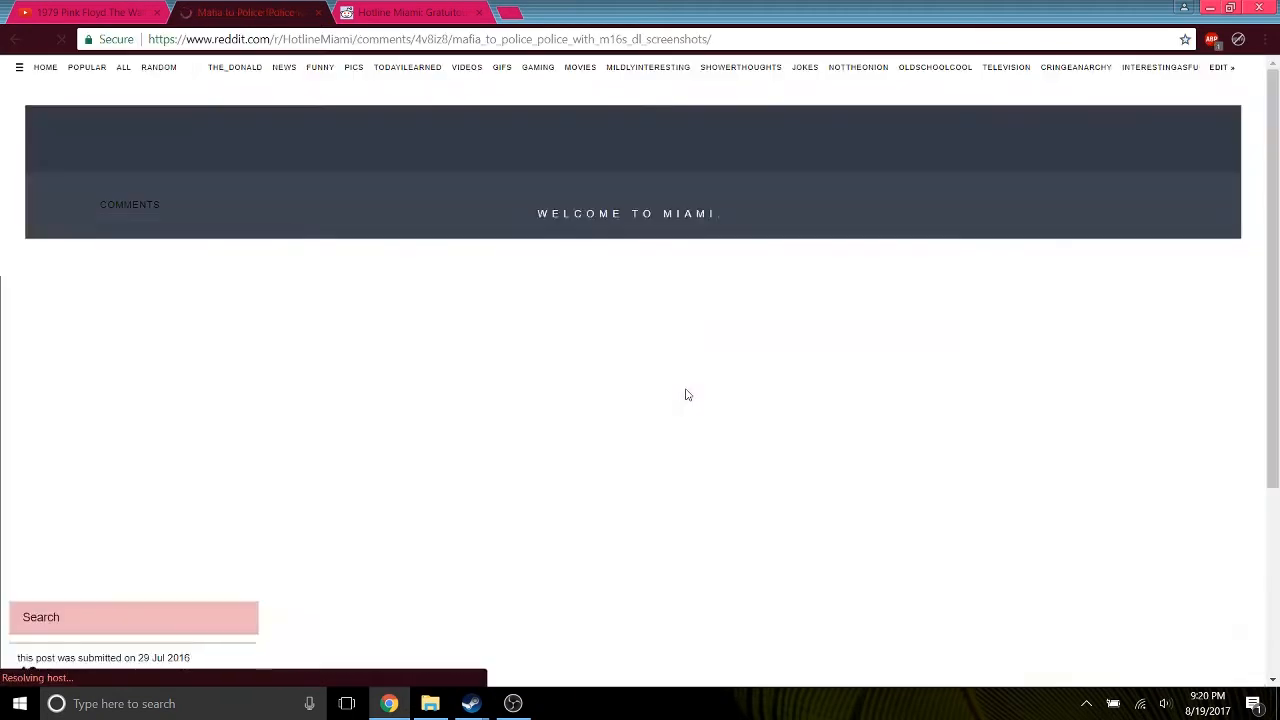
scroll(557, 416, "down", 2)
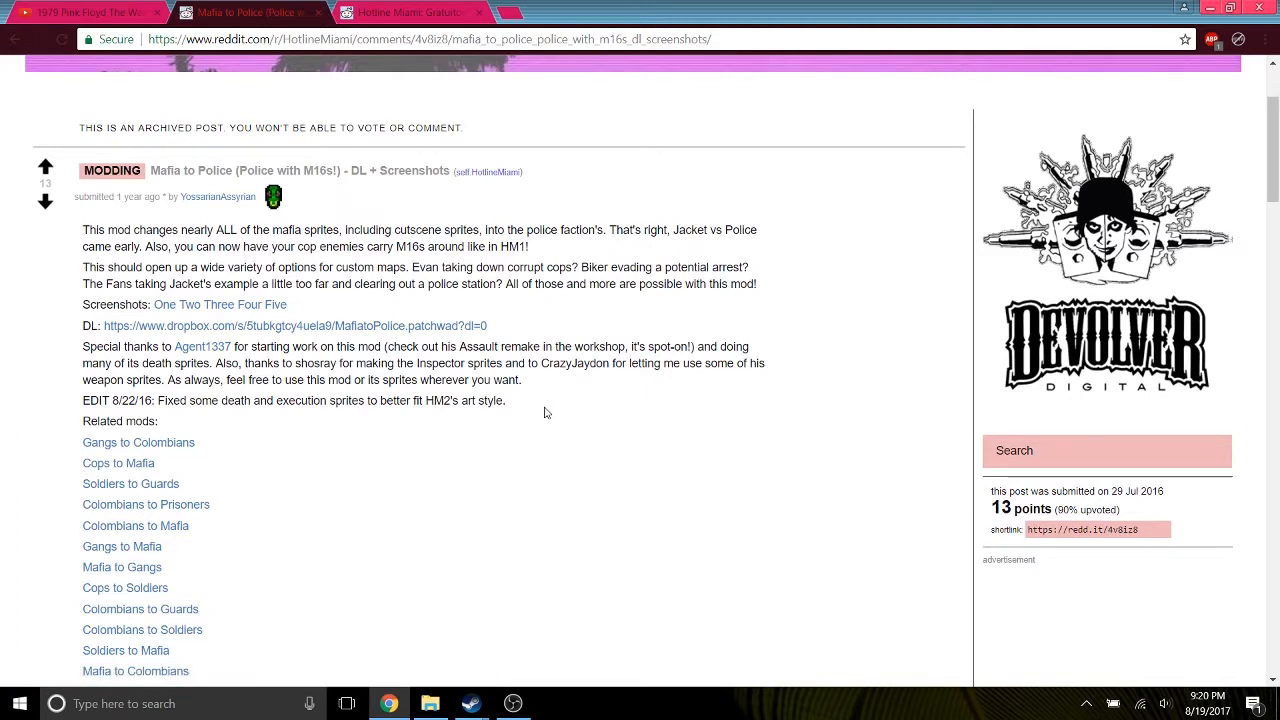
left_click(195, 327)
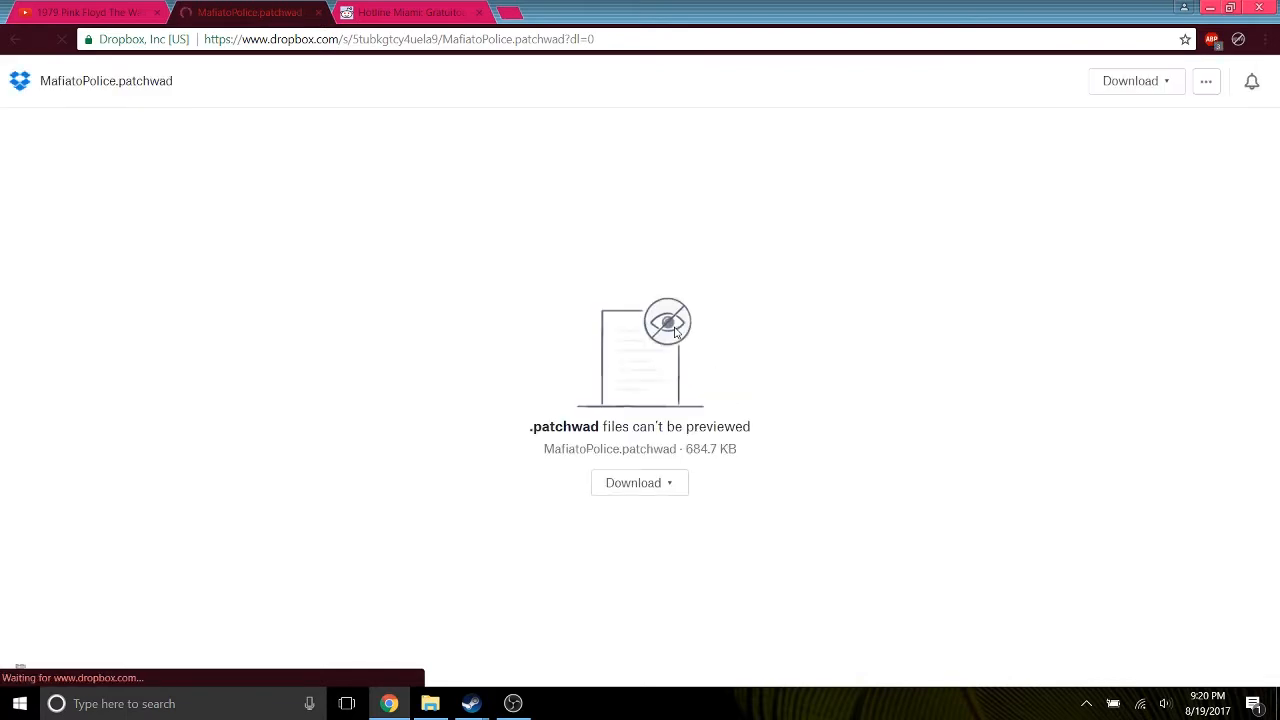
left_click(503, 483)
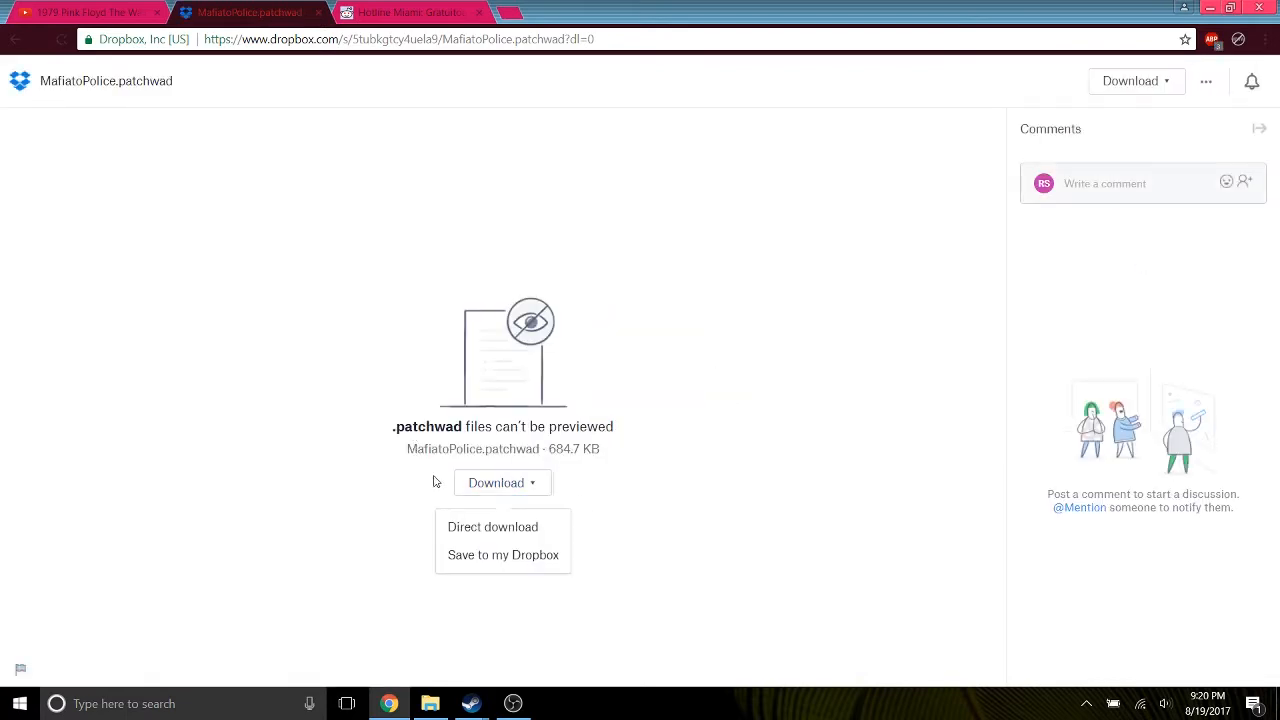
left_click(476, 532)
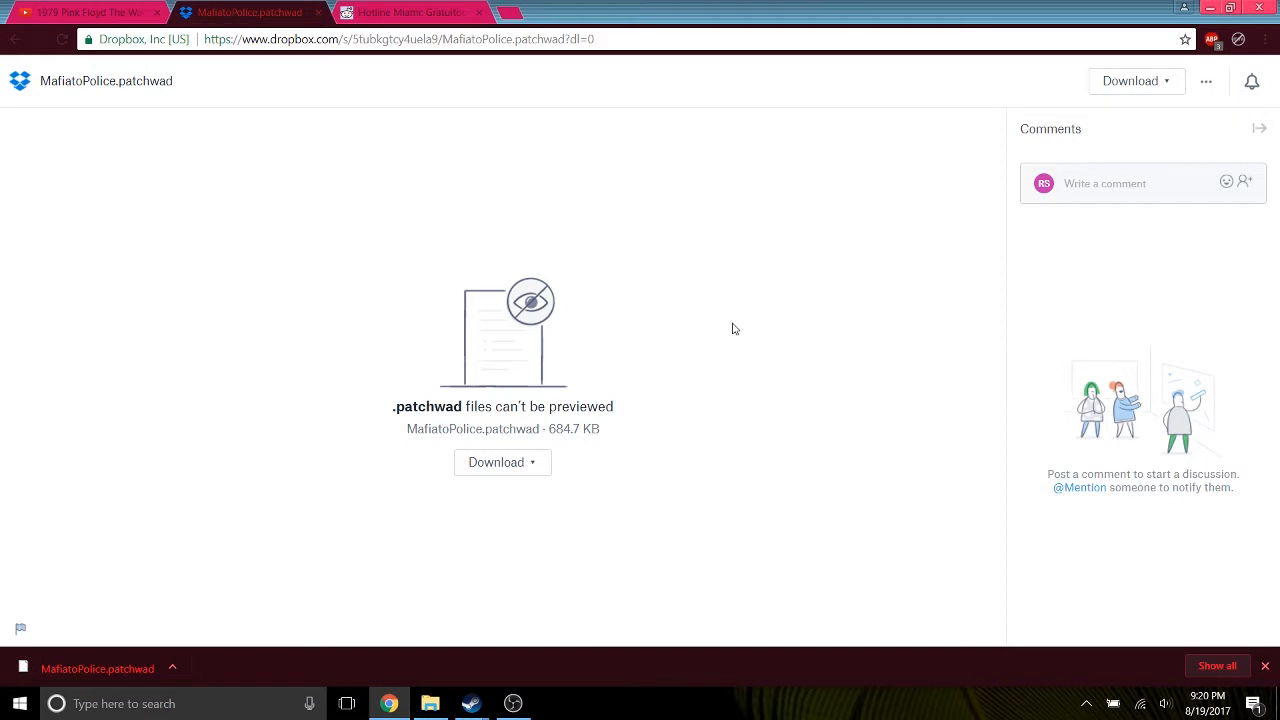
View the Hotline Miami subreddit, return to the Dropbox page and check the options for the downloaded MafiatoPolice.patchwad.
left_click(400, 12)
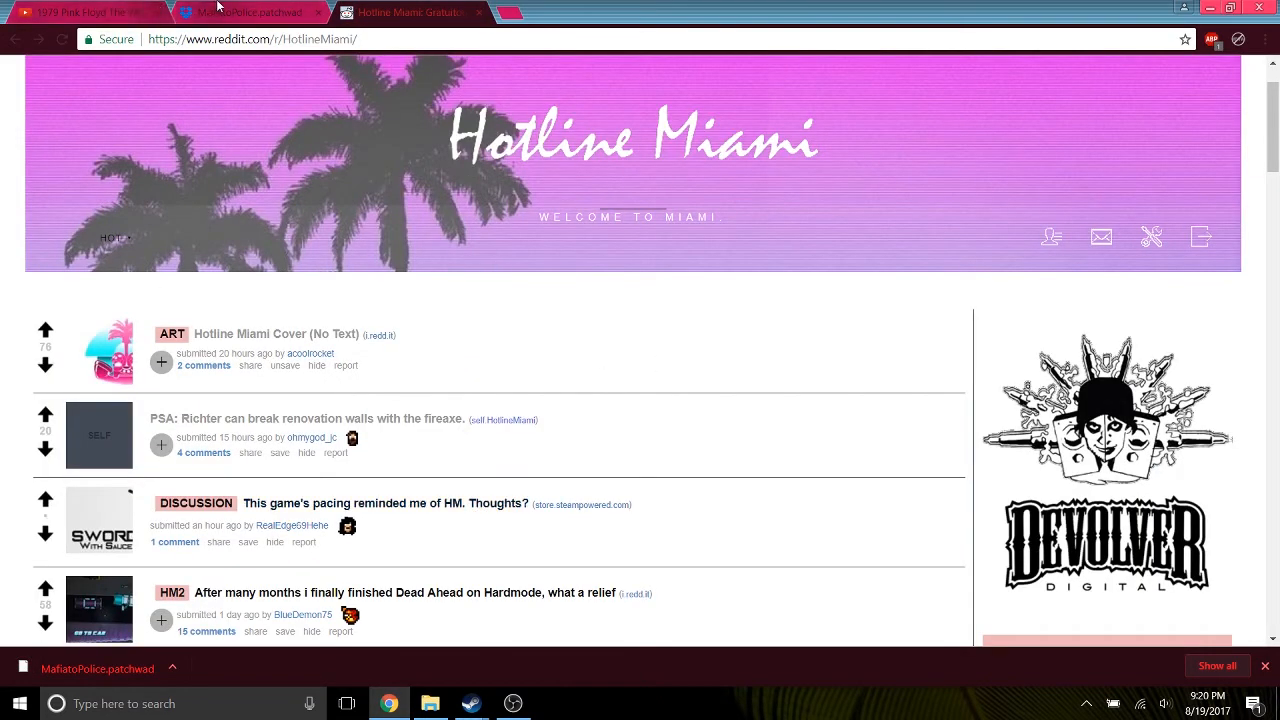
left_click(290, 13)
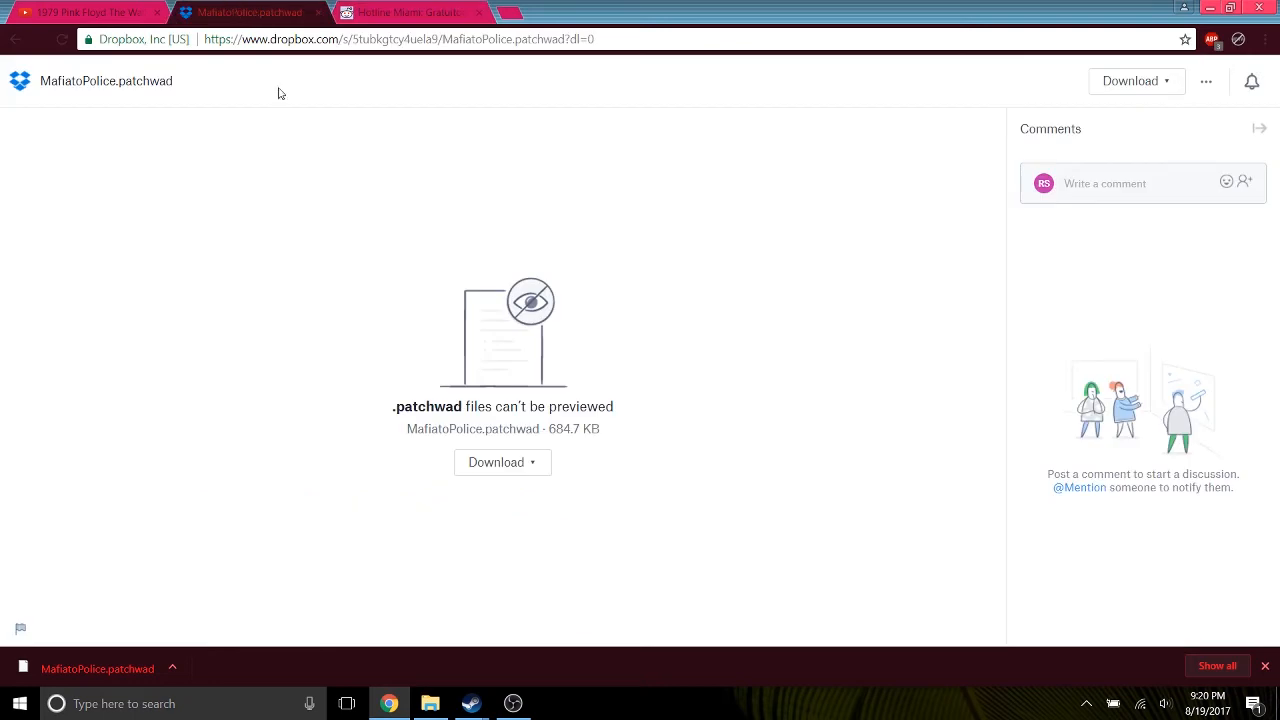
left_click(174, 668)
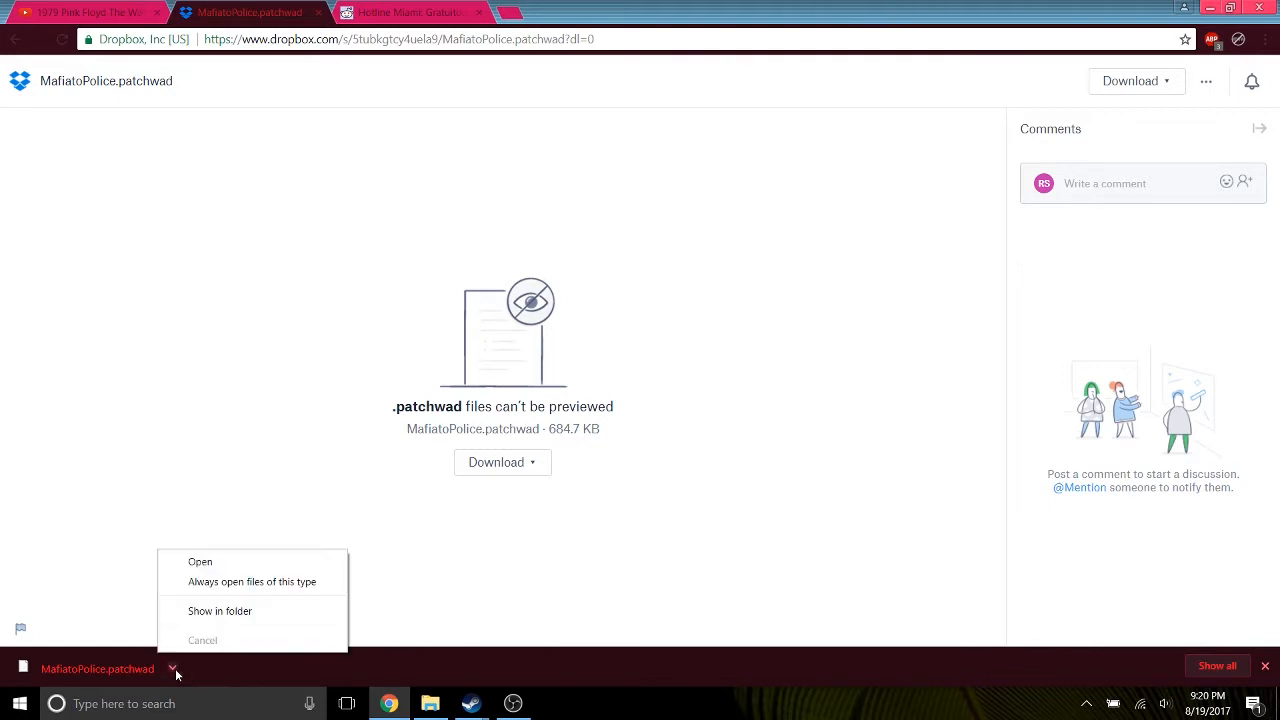
left_click(228, 562)
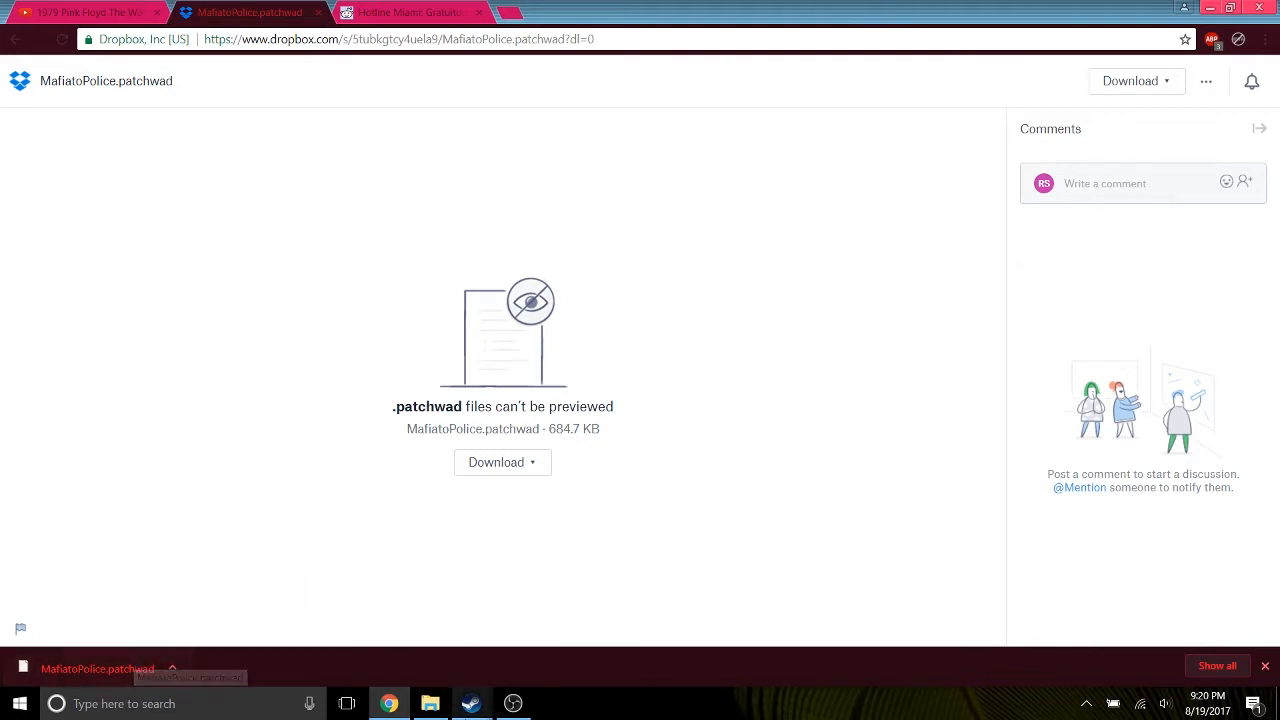
Switch to File Explorer, search the Downloads folder for "mafiato" and copy MafiatoPolice.patchwad.
left_click(430, 704)
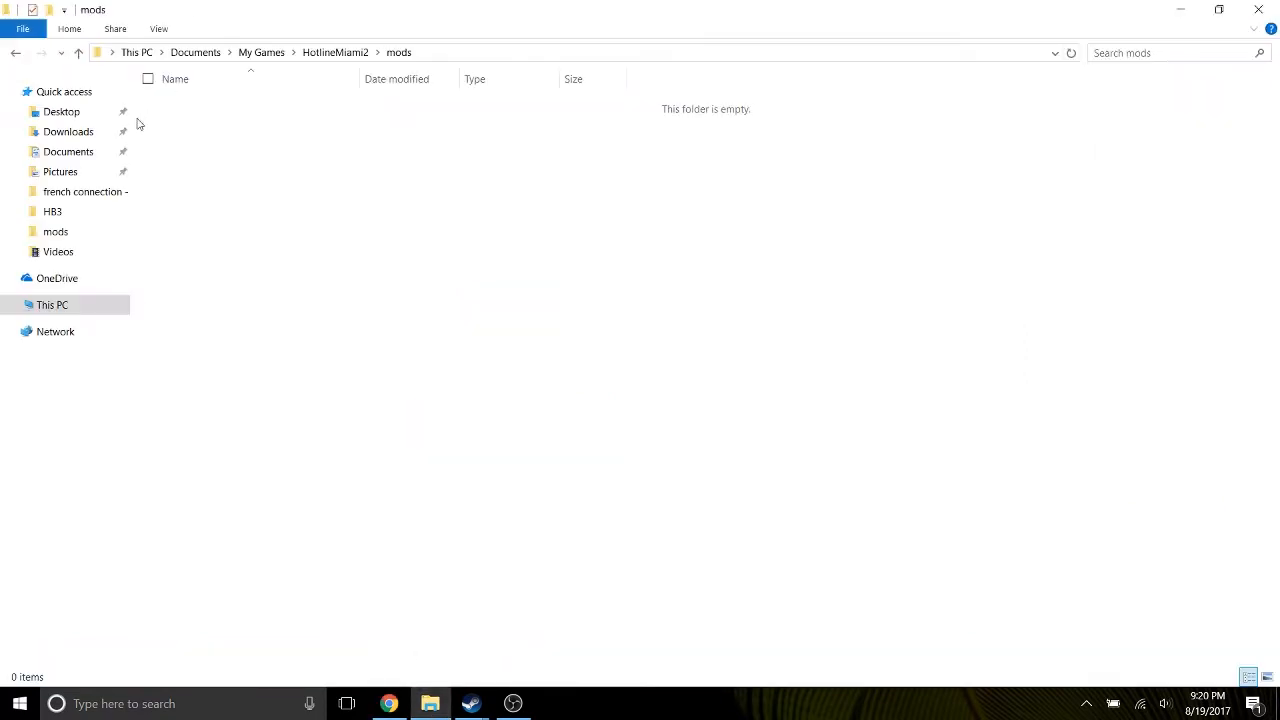
left_click(97, 128)
left_click(1121, 54)
type("mafiato")
left_click(374, 107)
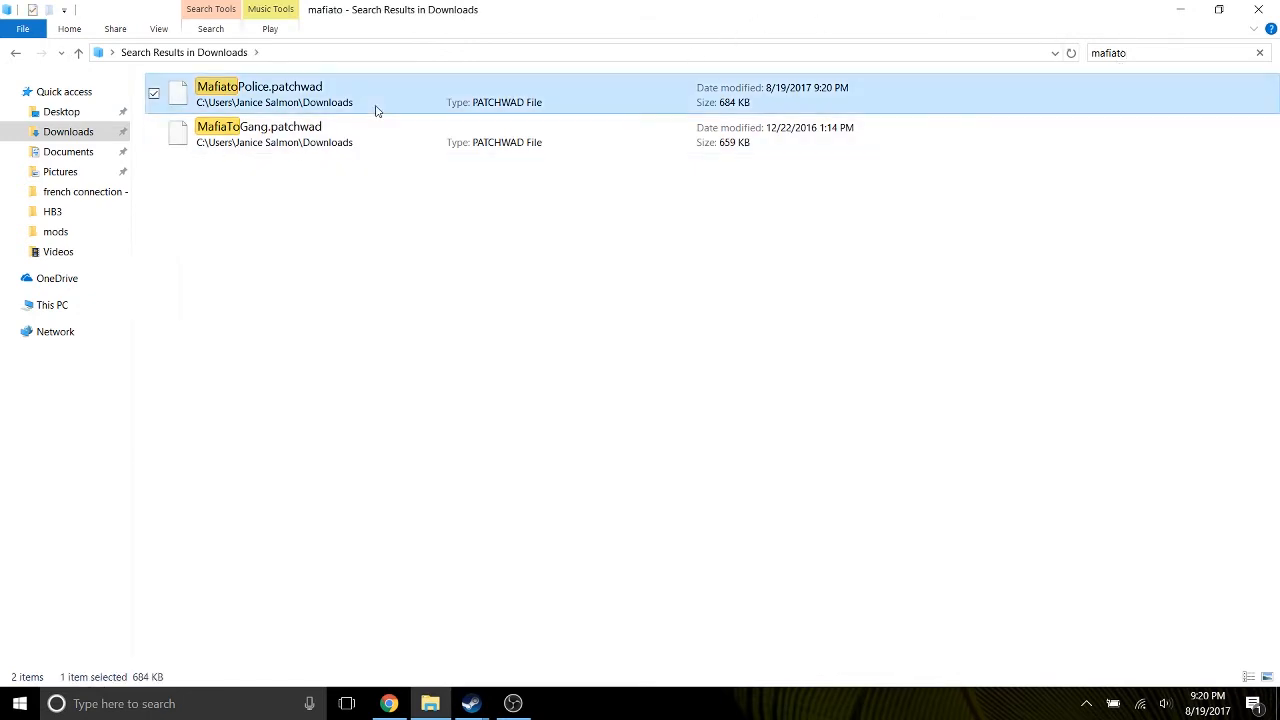
right_click(373, 106)
left_click(222, 320)
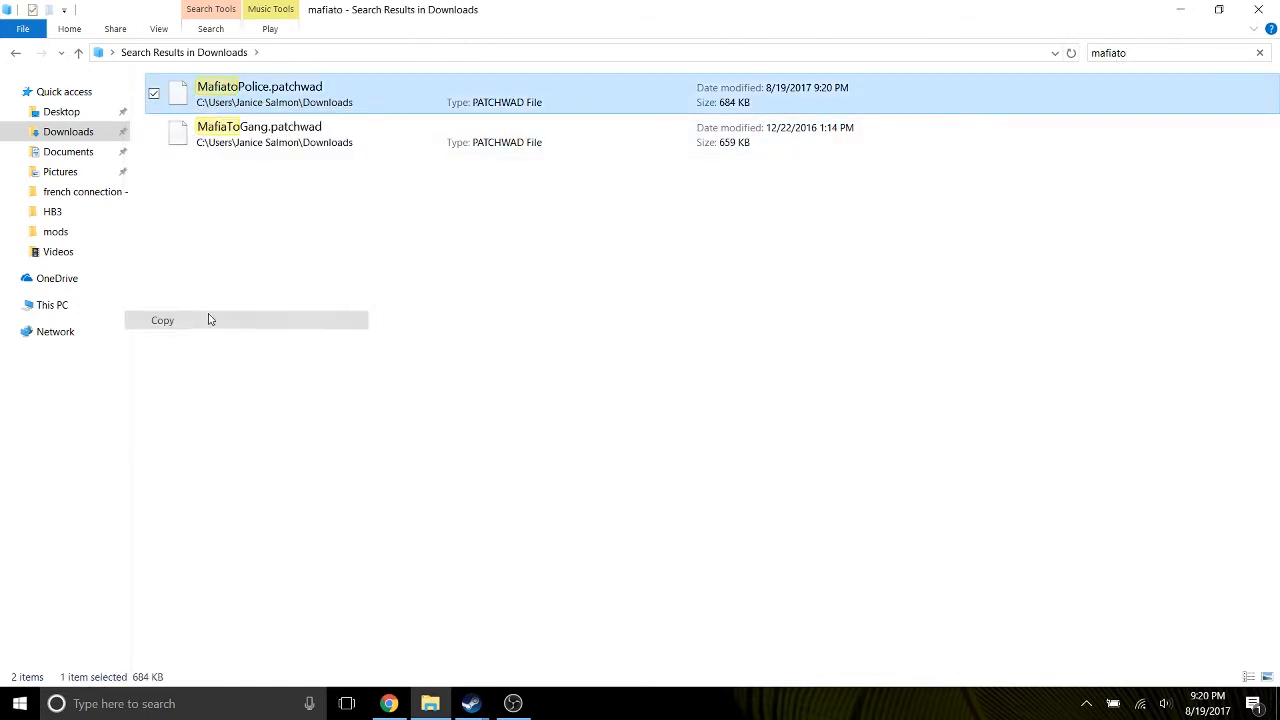
Paste the copied MafiatoPolice.patchwad into the HotlineMiami2 mods folder.
left_click(88, 231)
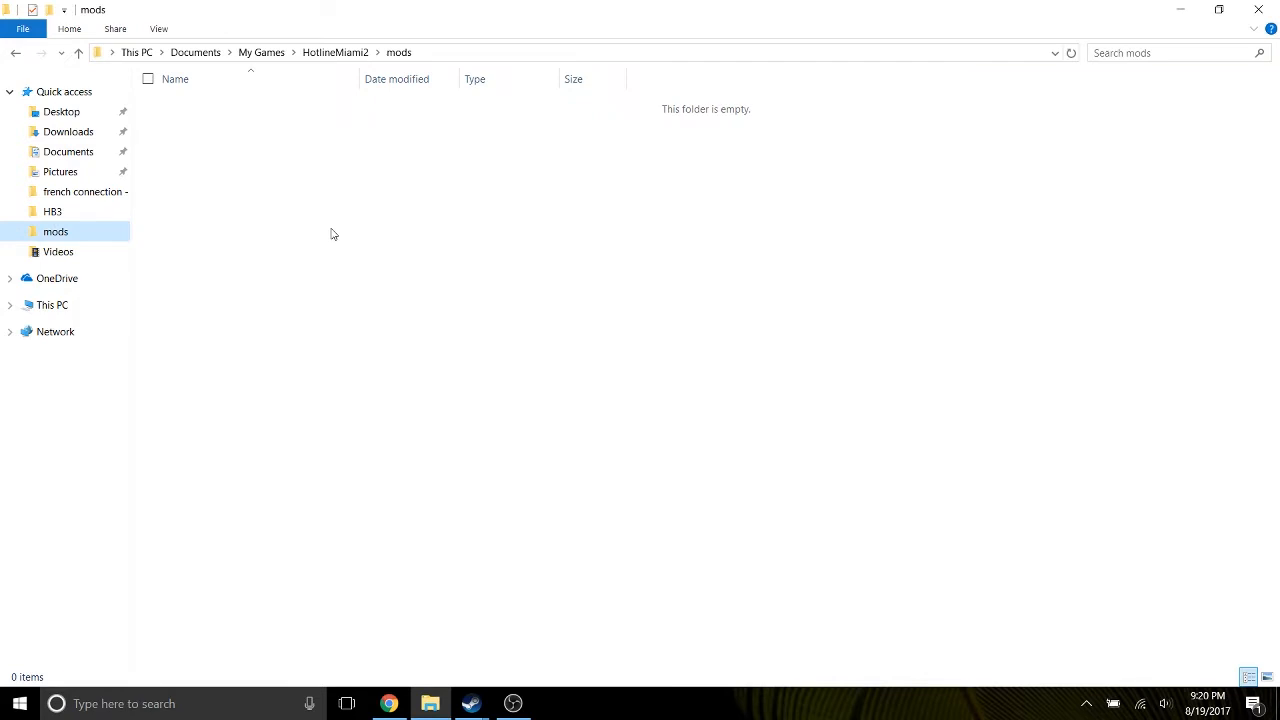
key("ctrl+v")
left_click(337, 229)
Switch to Steam and launch Hotline Miami 2: Wrong Number.
mouse_move(471, 703)
left_click(452, 631)
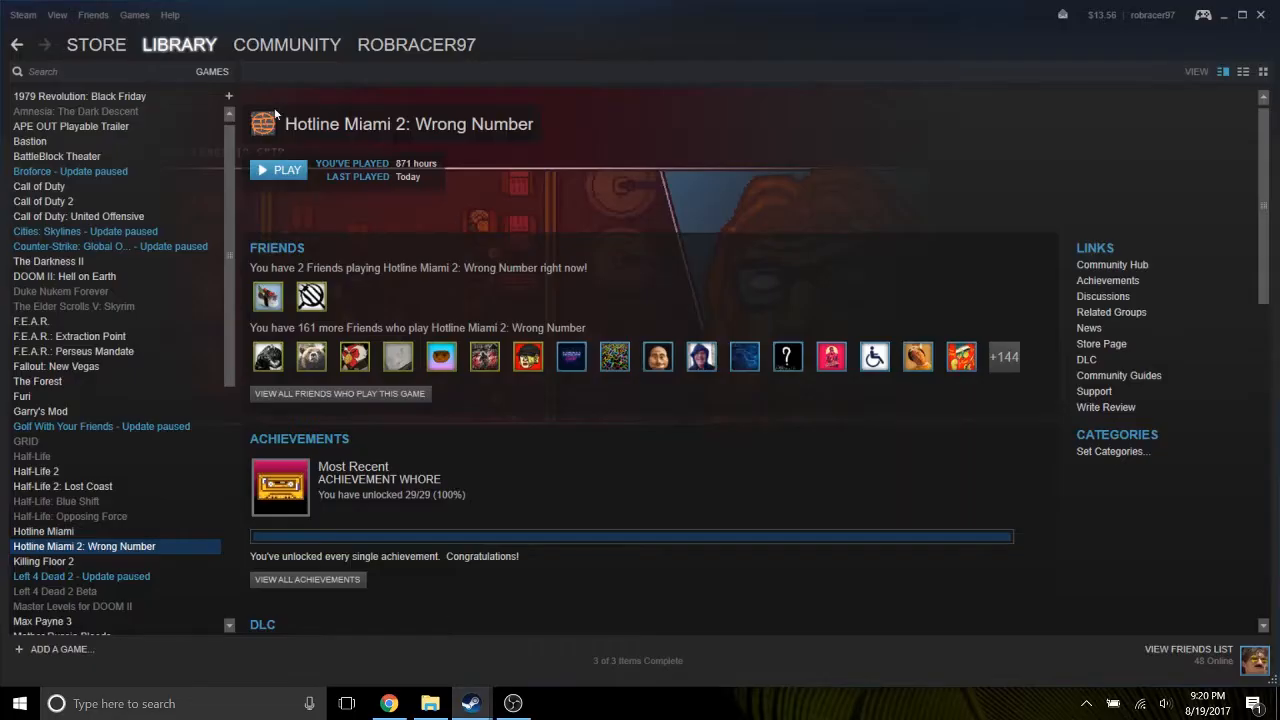
left_click(280, 170)
key("Return")
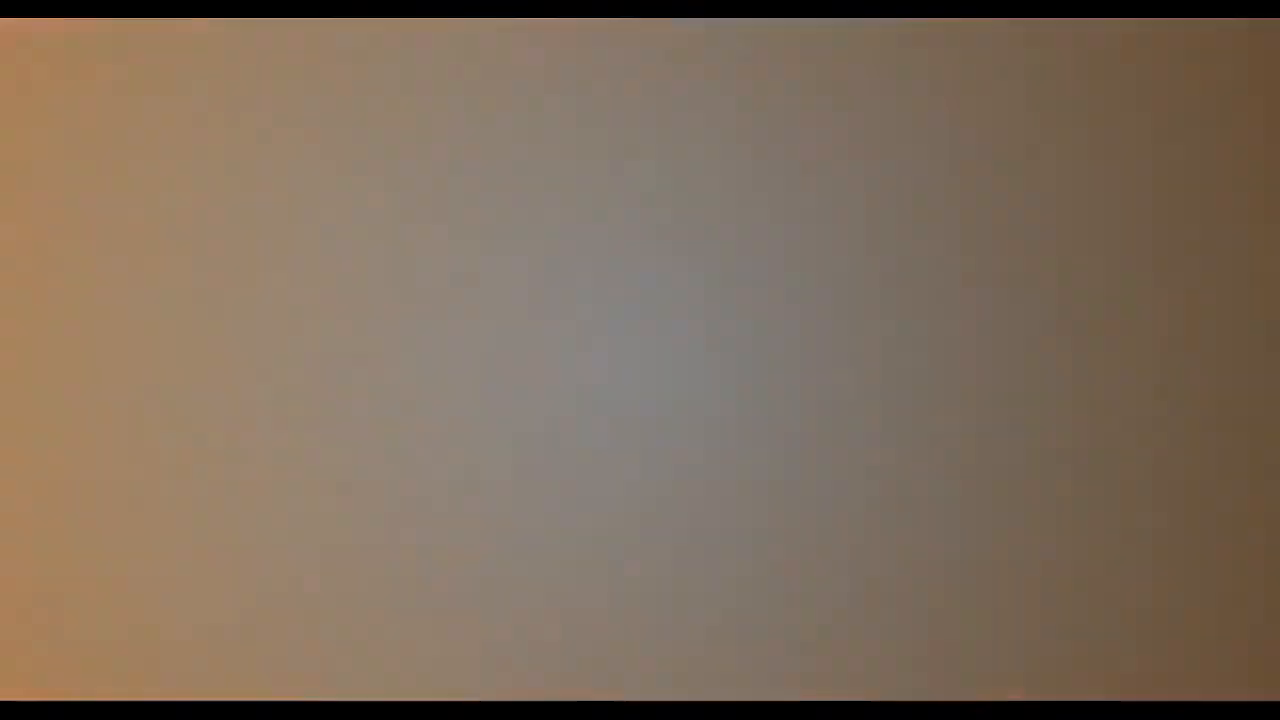
Create a new single level with The Rat as the playable character, keeping the default level name.
key("c")
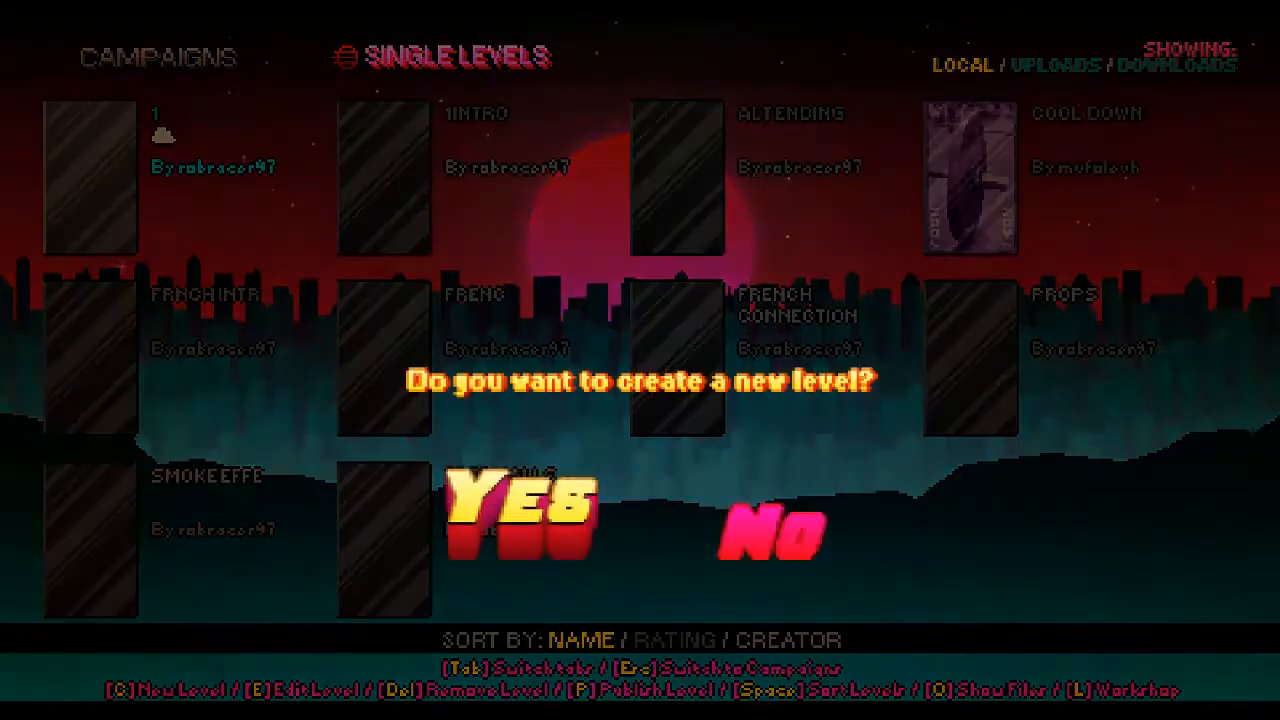
key("Return")
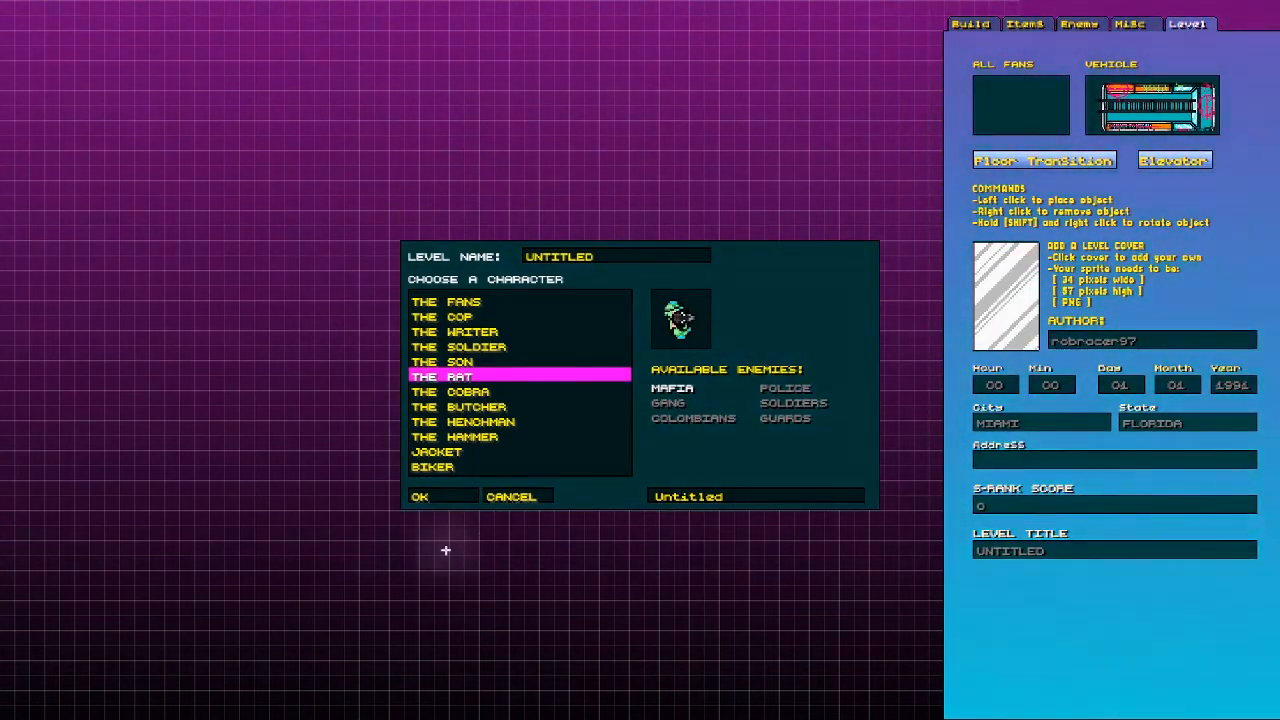
left_click(420, 496)
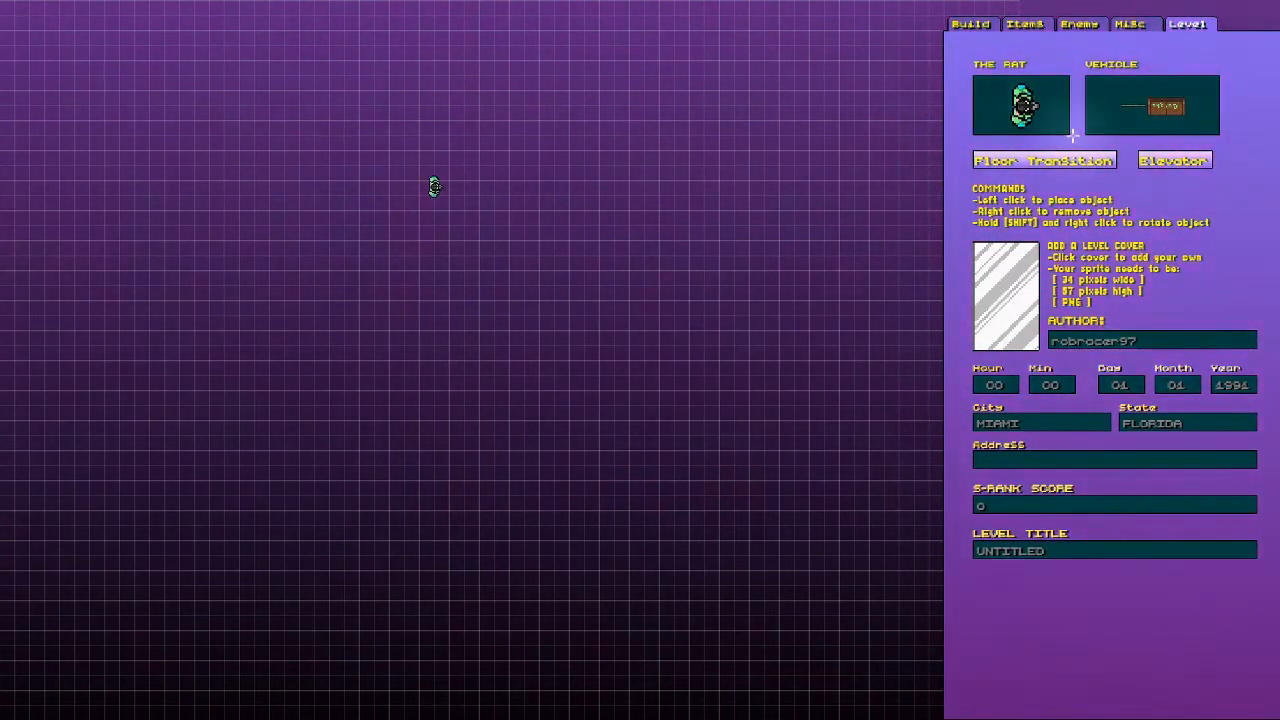
Place an escape vehicle near the middle of the level and try out a static Mafia enemy above it.
left_click(1152, 105)
left_click(572, 304)
left_click(1079, 24)
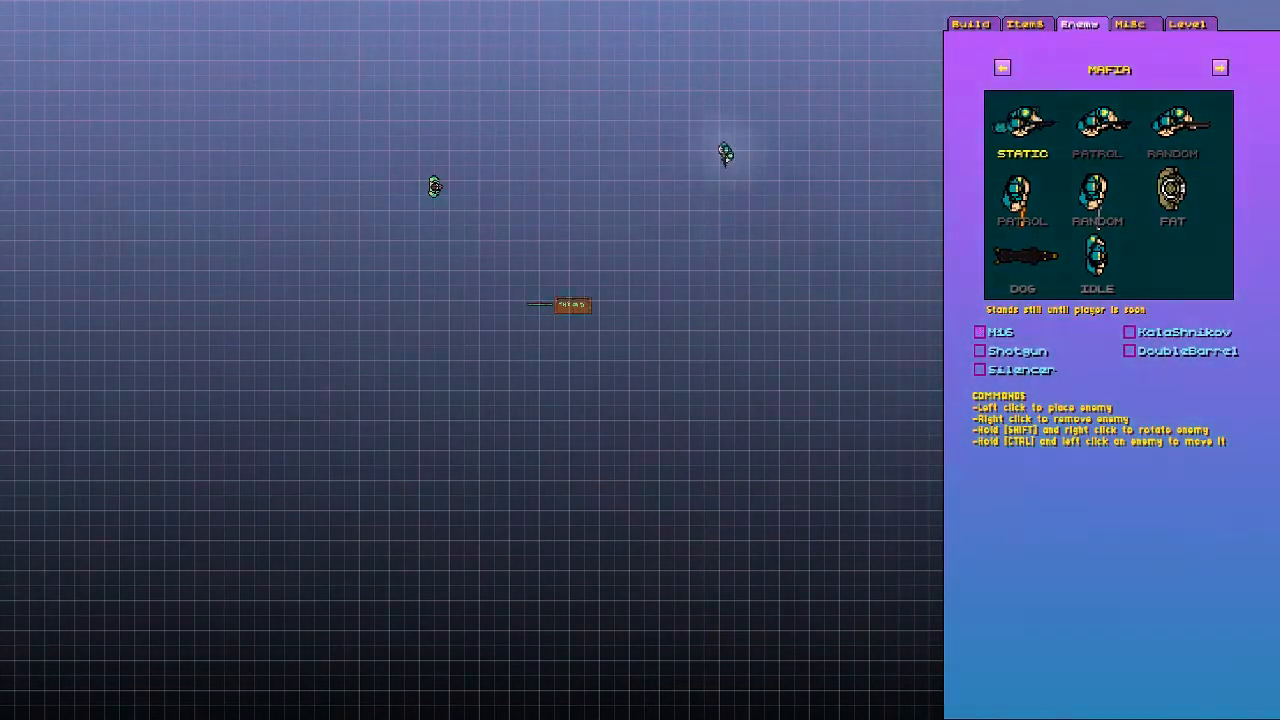
left_click(725, 153)
right_click(724, 152)
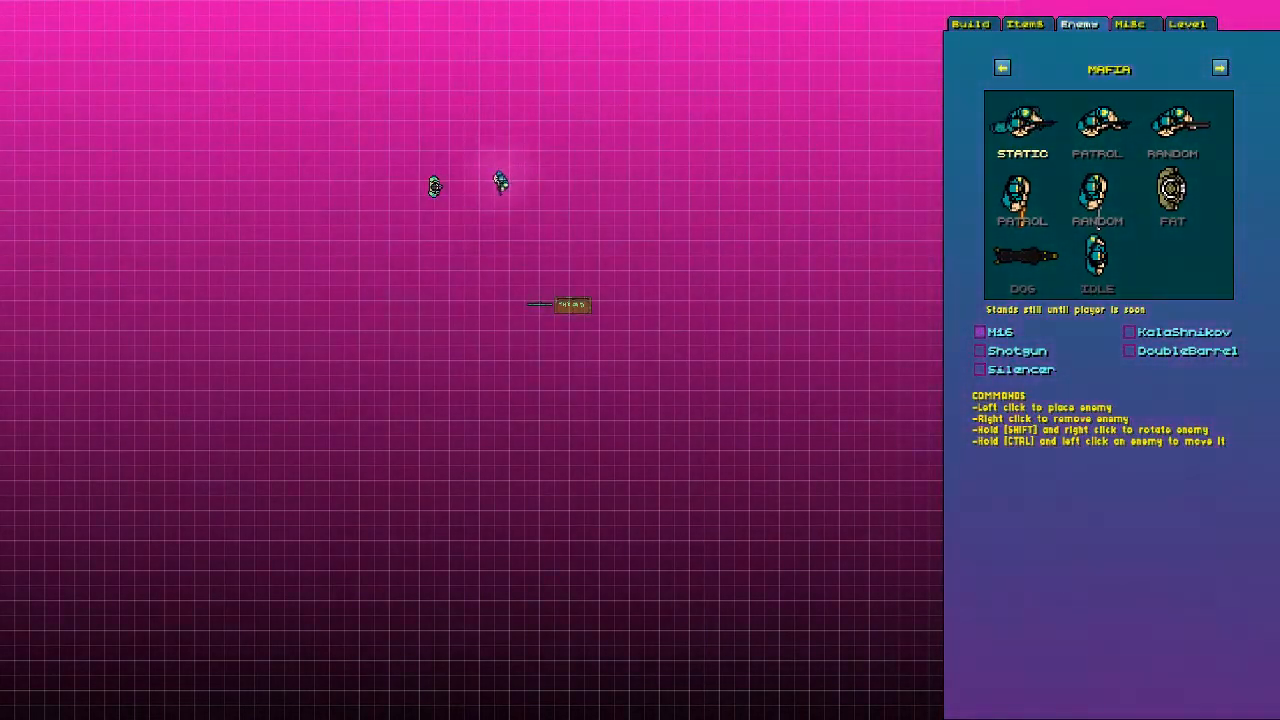
left_click(681, 178)
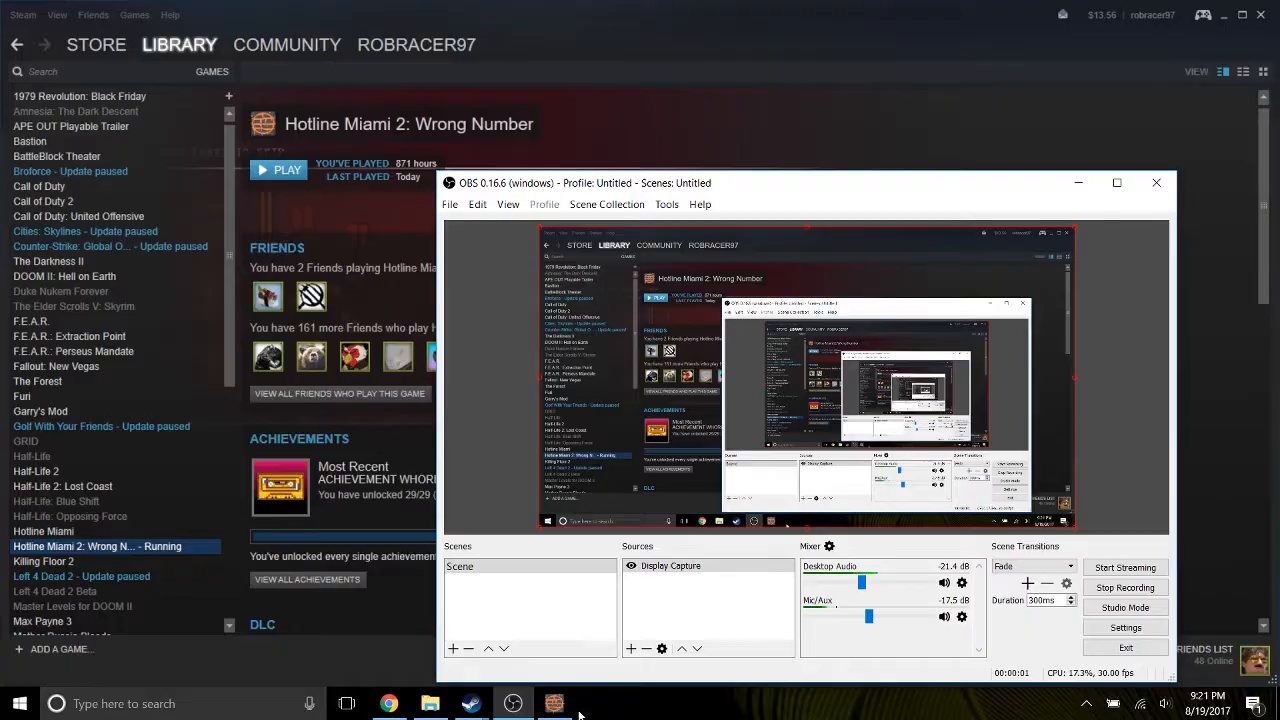
Switch back to the running Hotline Miami 2 game from the desktop.
mouse_move(555, 713)
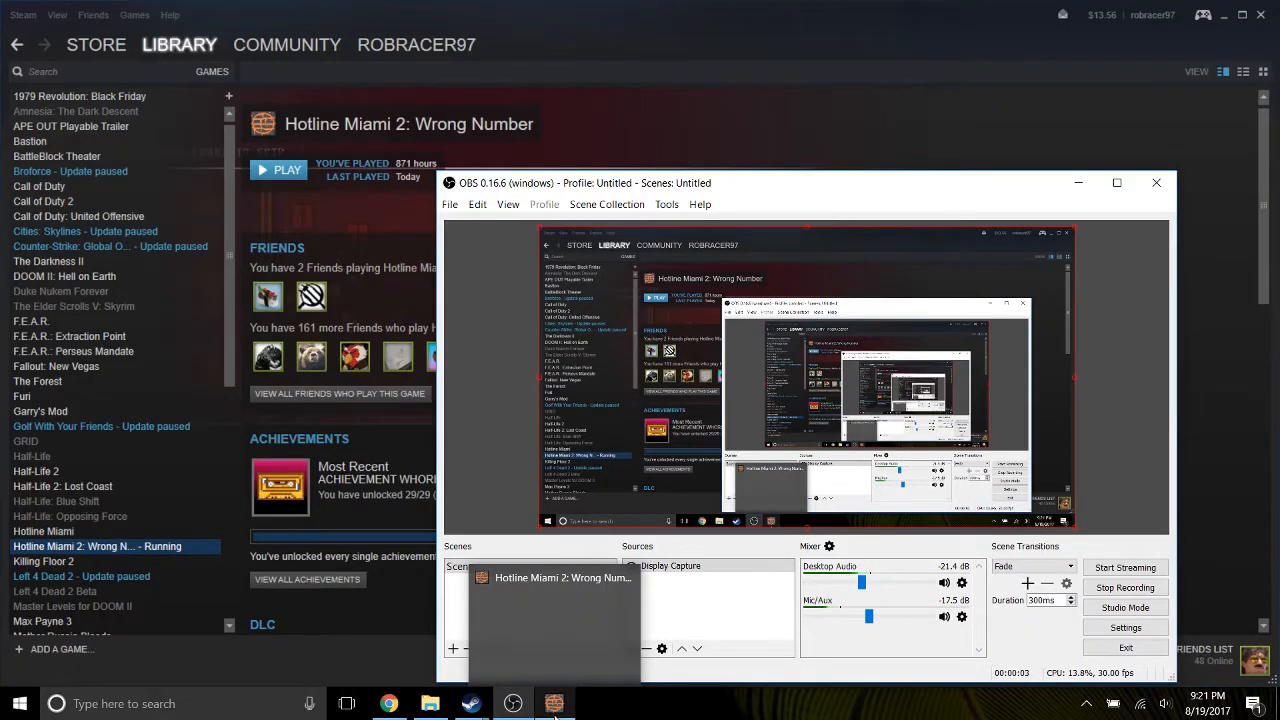
left_click(555, 705)
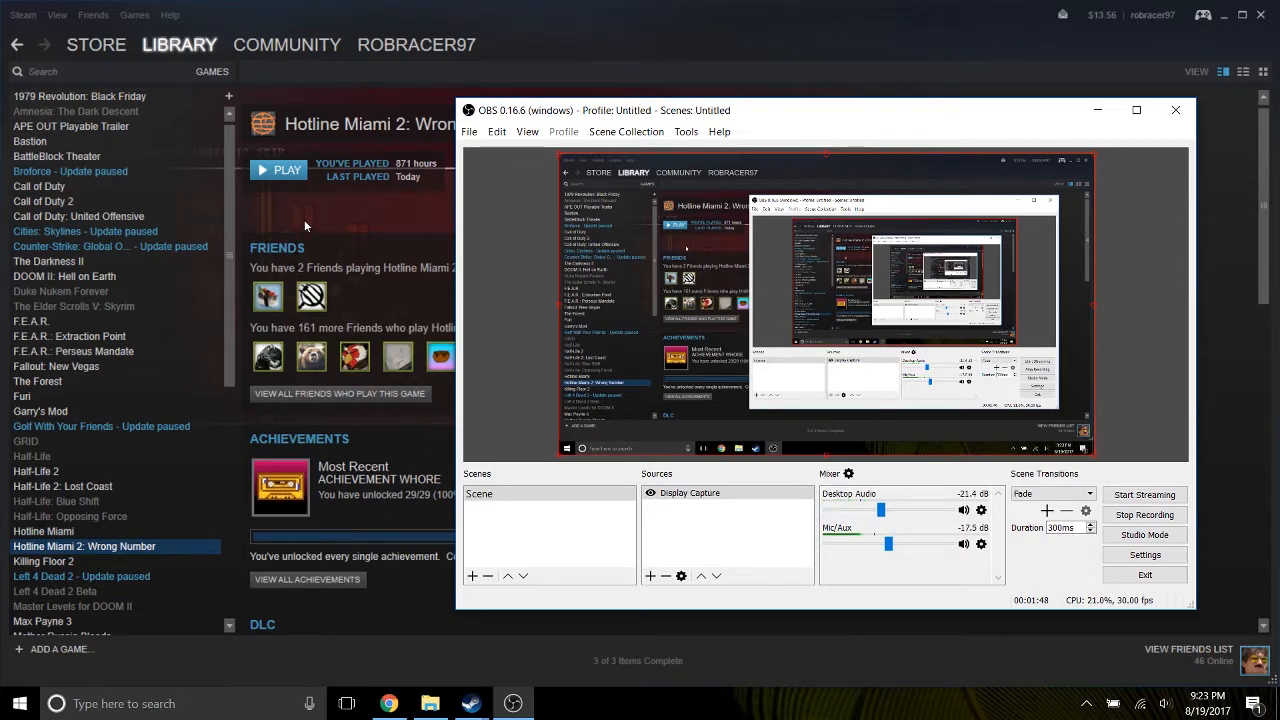
Switch to Chrome and go back from the Dropbox page to the Hotline Miami Wiki's Level Editor article.
key("alt+Tab")
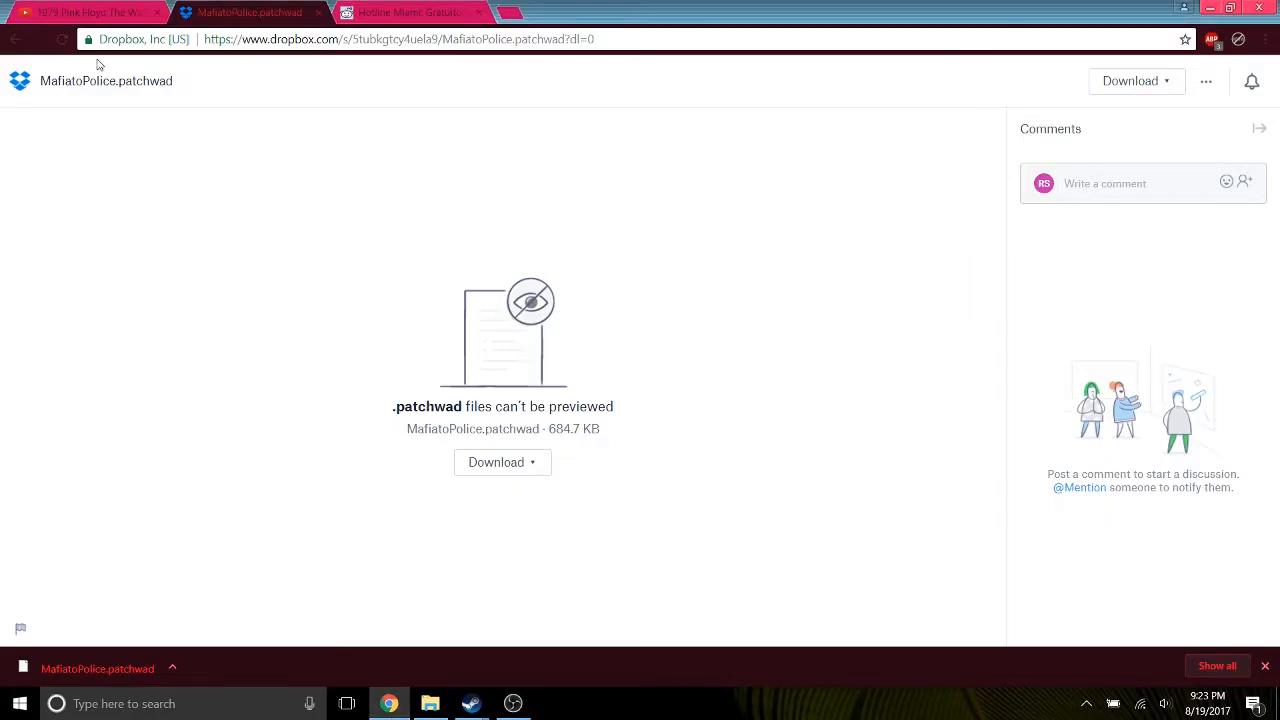
left_click(5, 38)
left_click(5, 38)
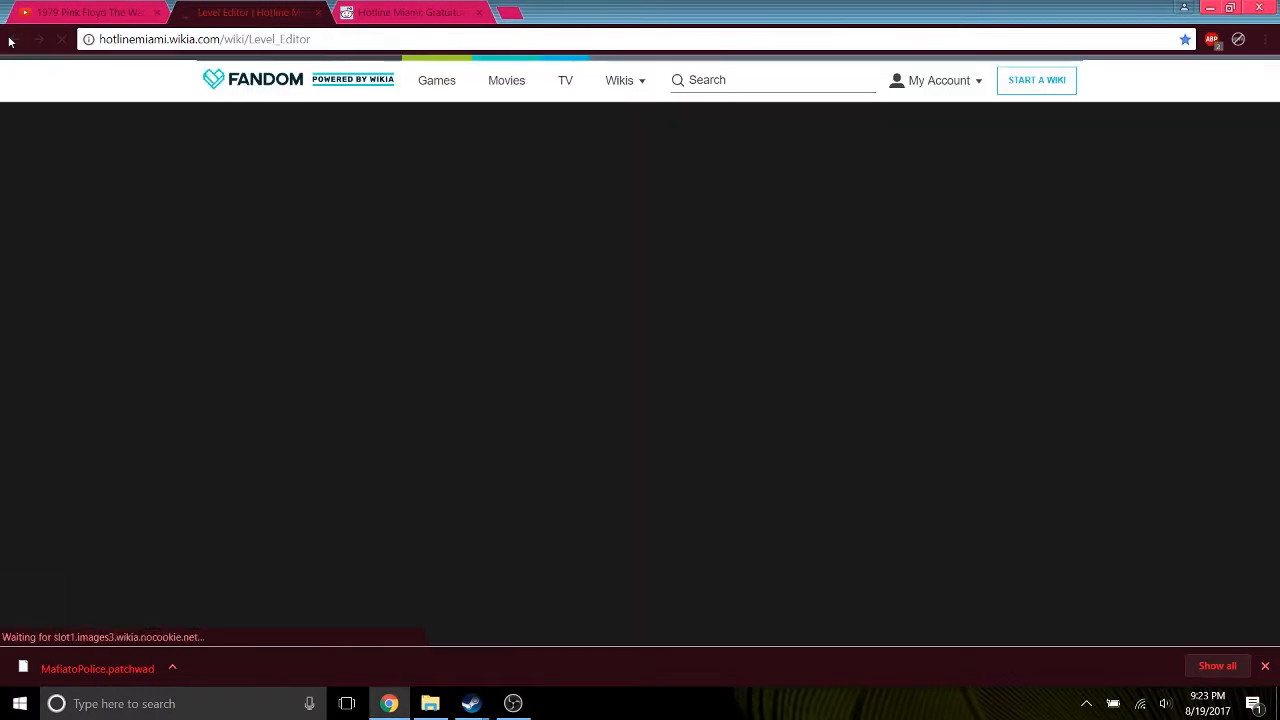
left_click_drag(1273, 204, 1269, 77)
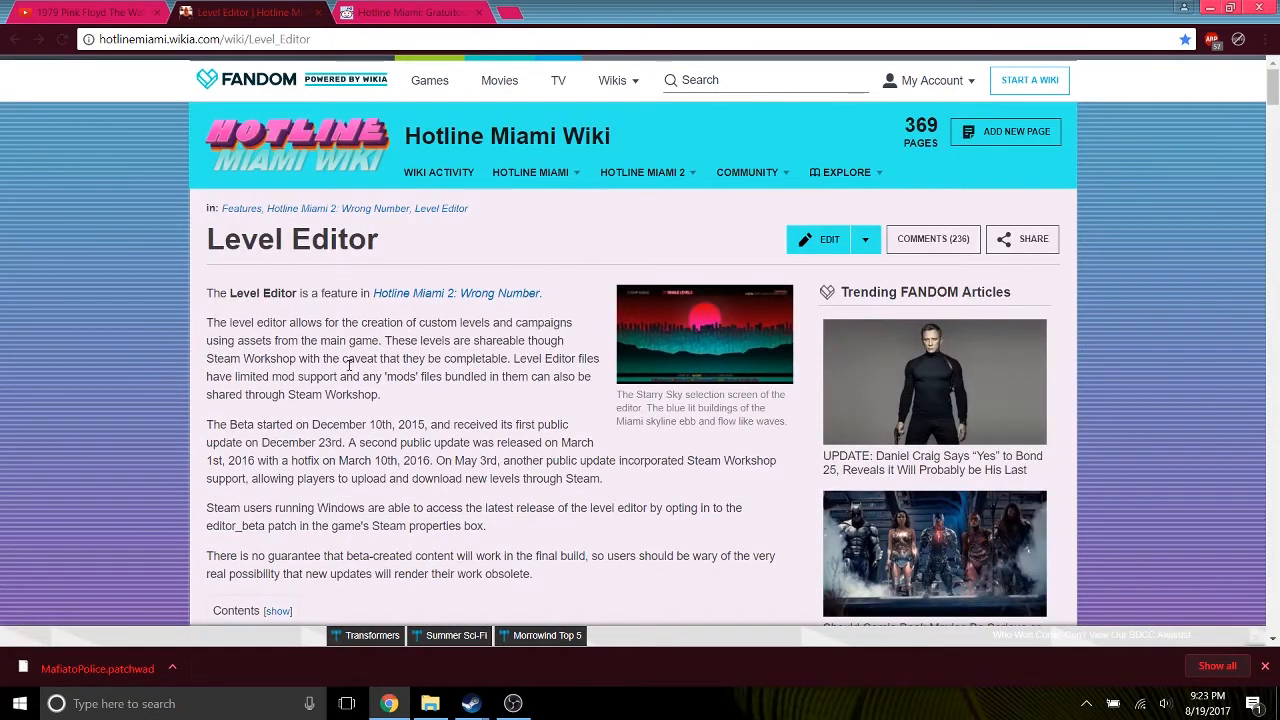
Look through the Level Editor article for the Raw Assets and Tools section.
scroll(351, 360, "down", 1)
scroll(351, 360, "down", 2)
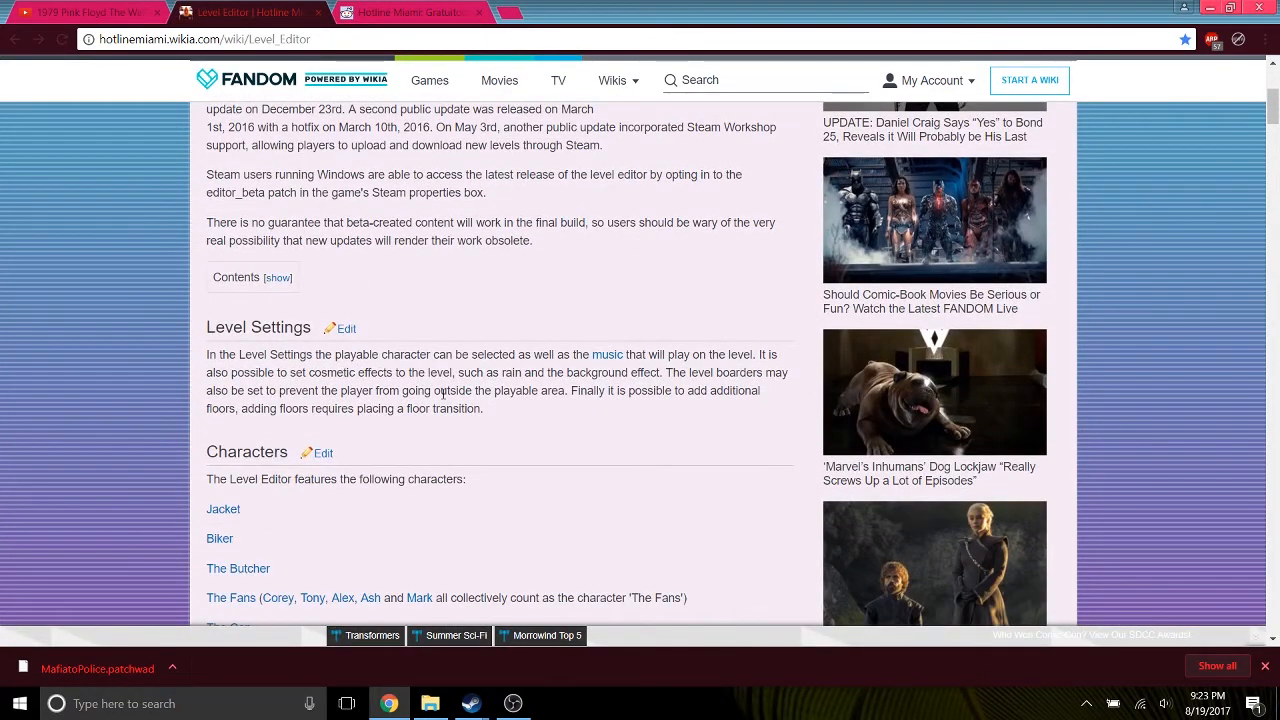
scroll(443, 394, "down", 1)
scroll(443, 394, "down", 4)
scroll(443, 396, "up", 7)
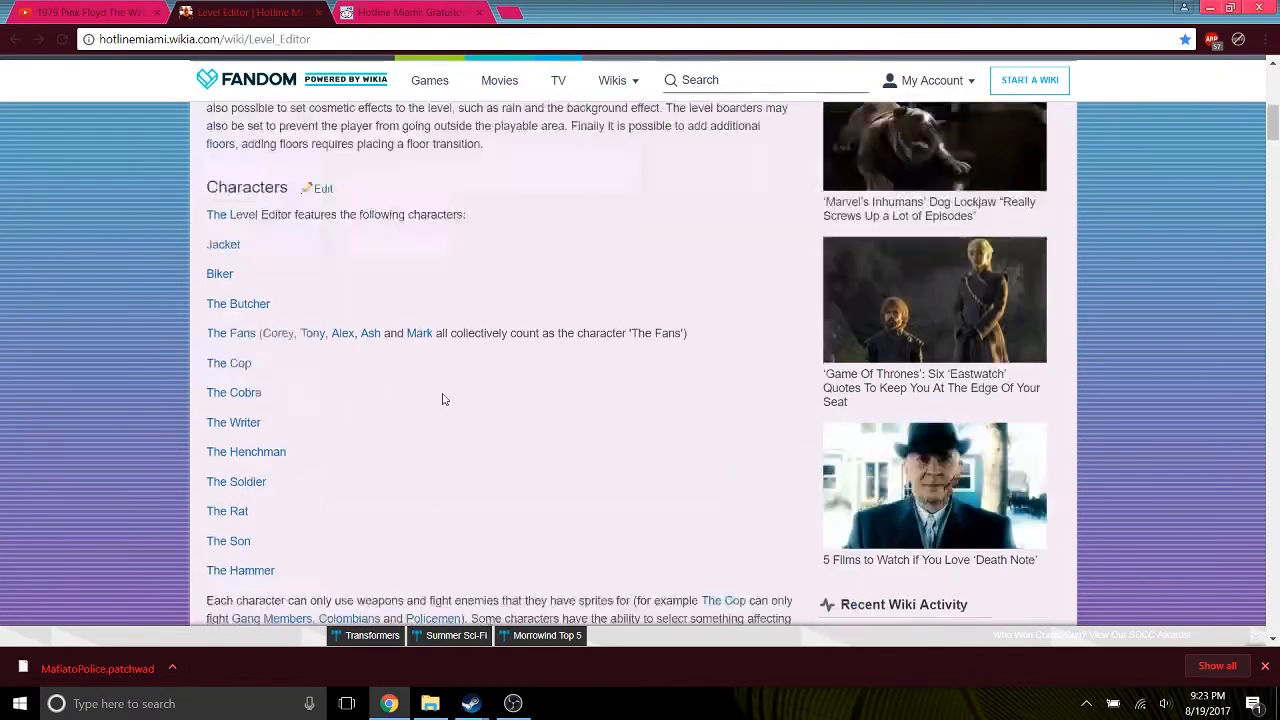
scroll(415, 411, "down", 12)
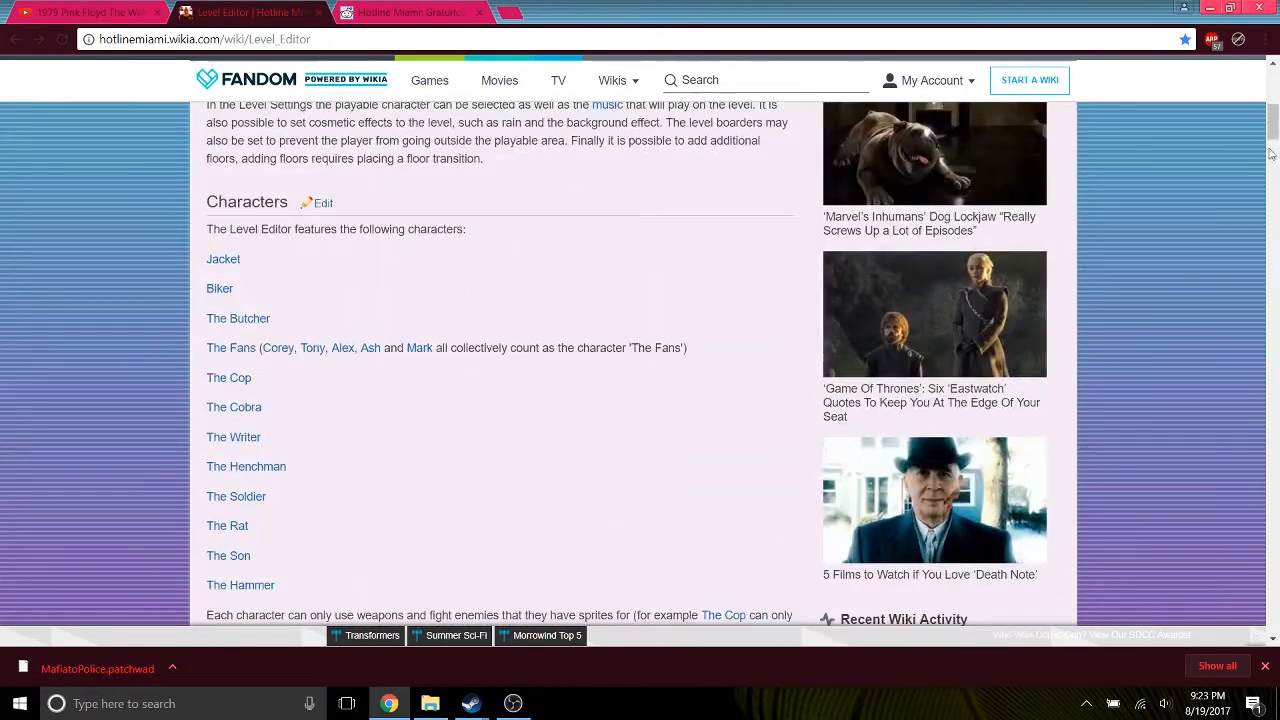
scroll(1263, 343, "down", 15)
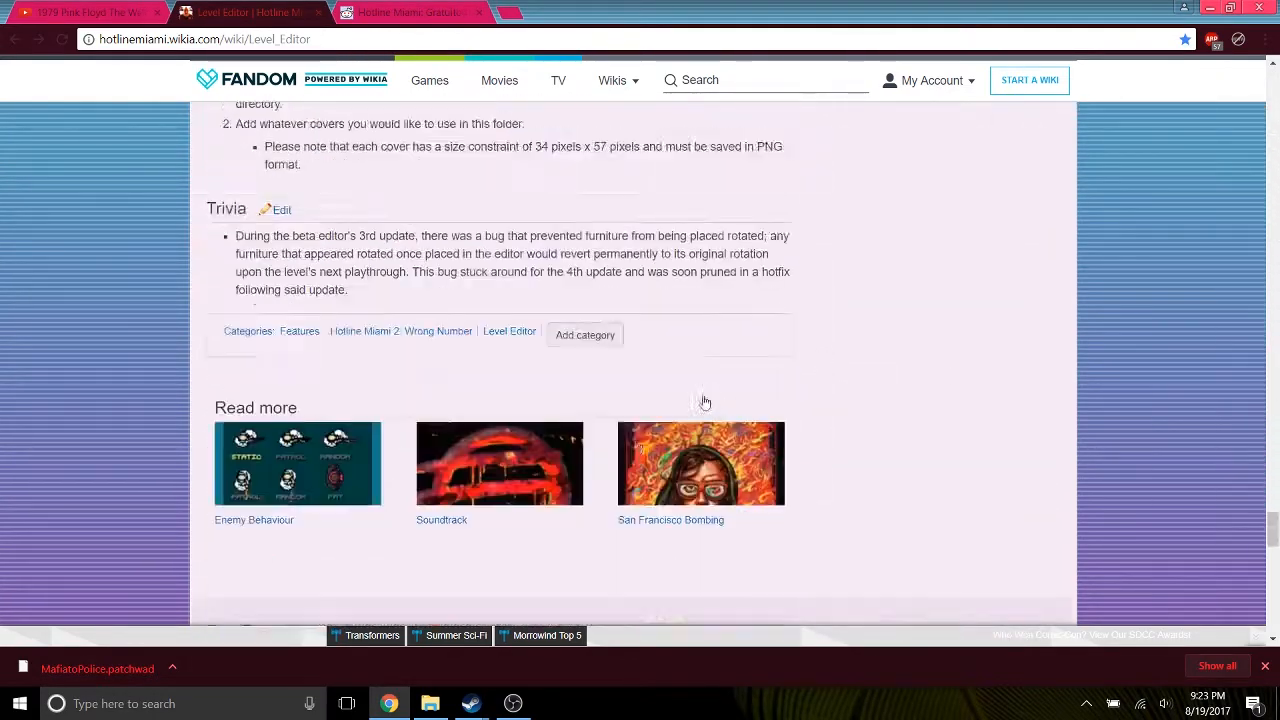
scroll(613, 360, "up", 7)
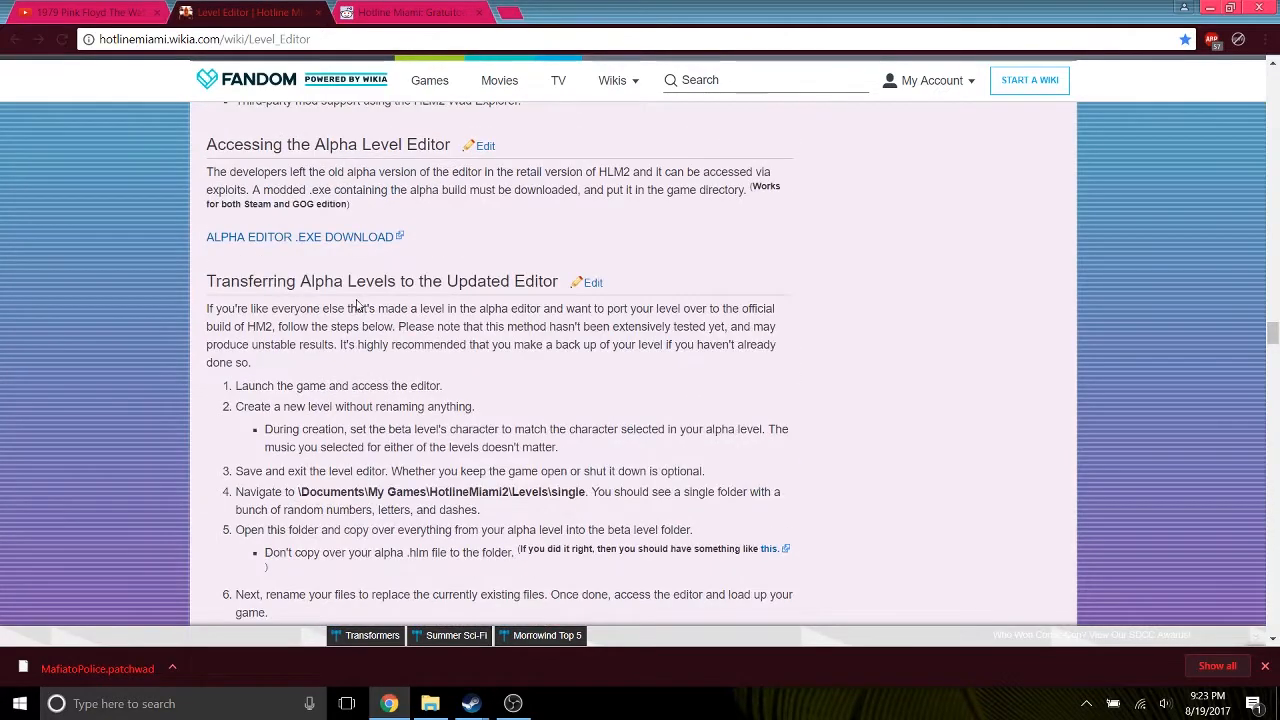
scroll(348, 298, "down", 5)
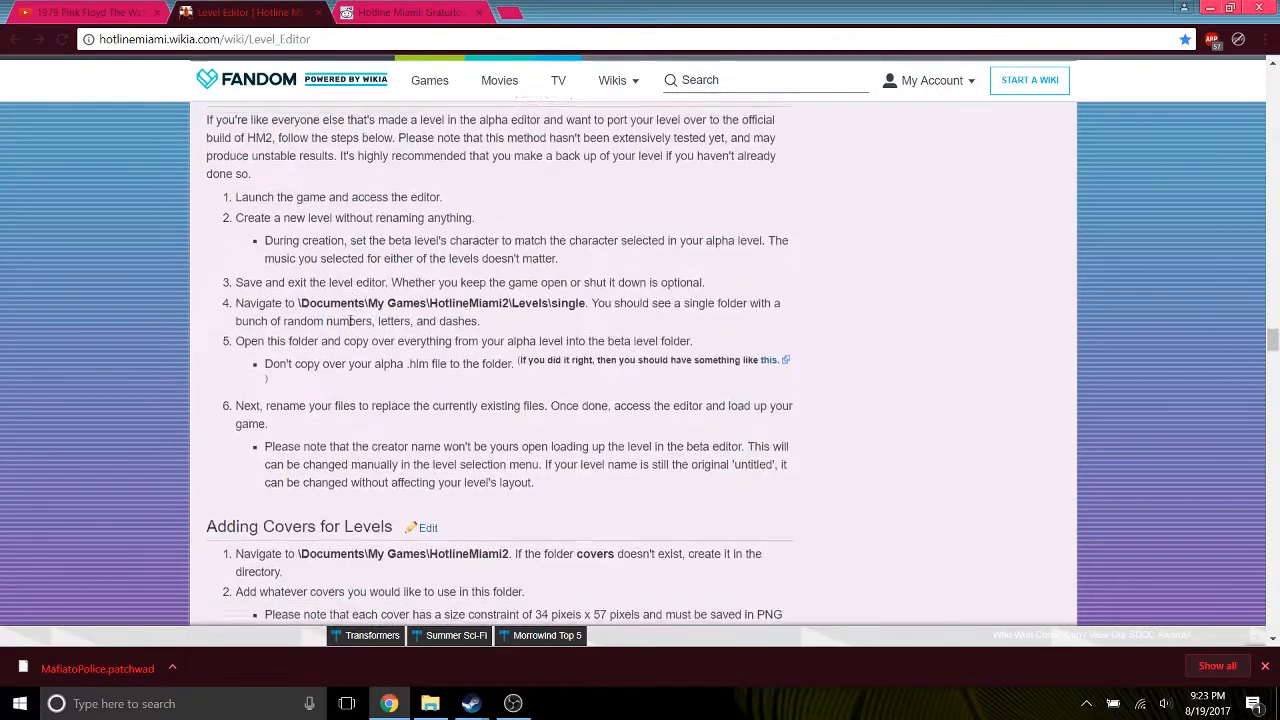
scroll(555, 326, "up", 6)
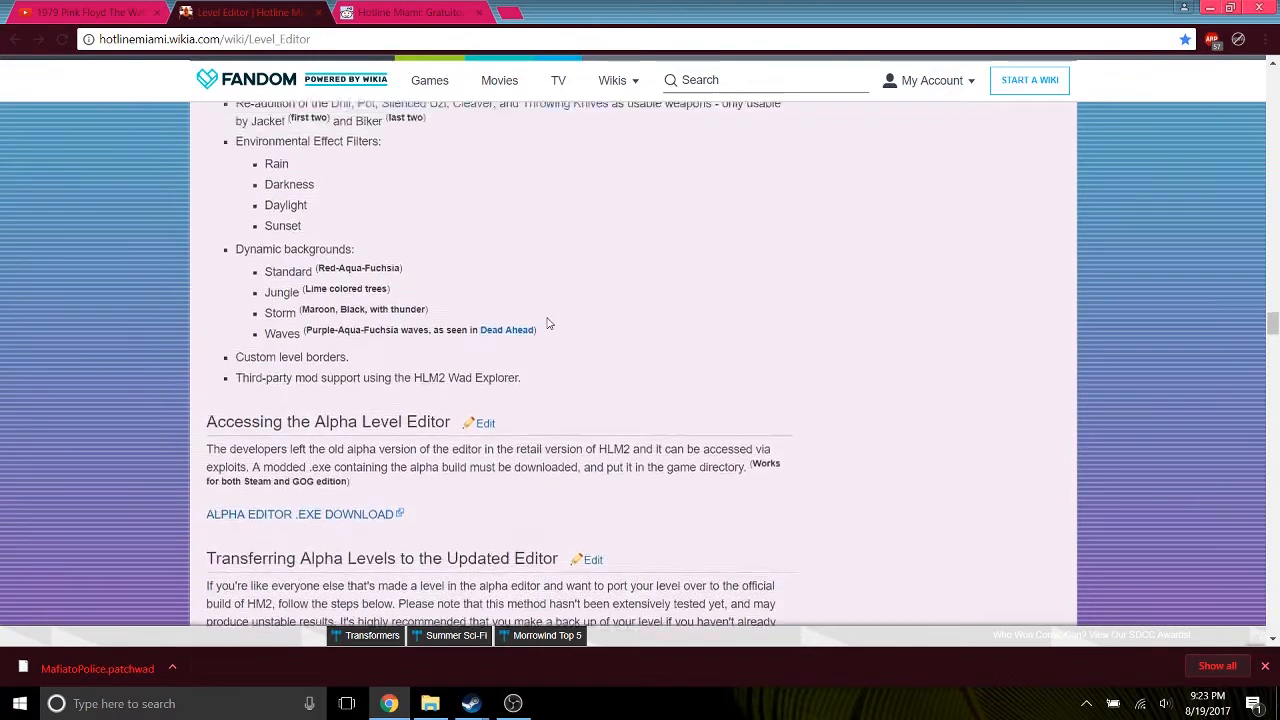
scroll(548, 323, "up", 10)
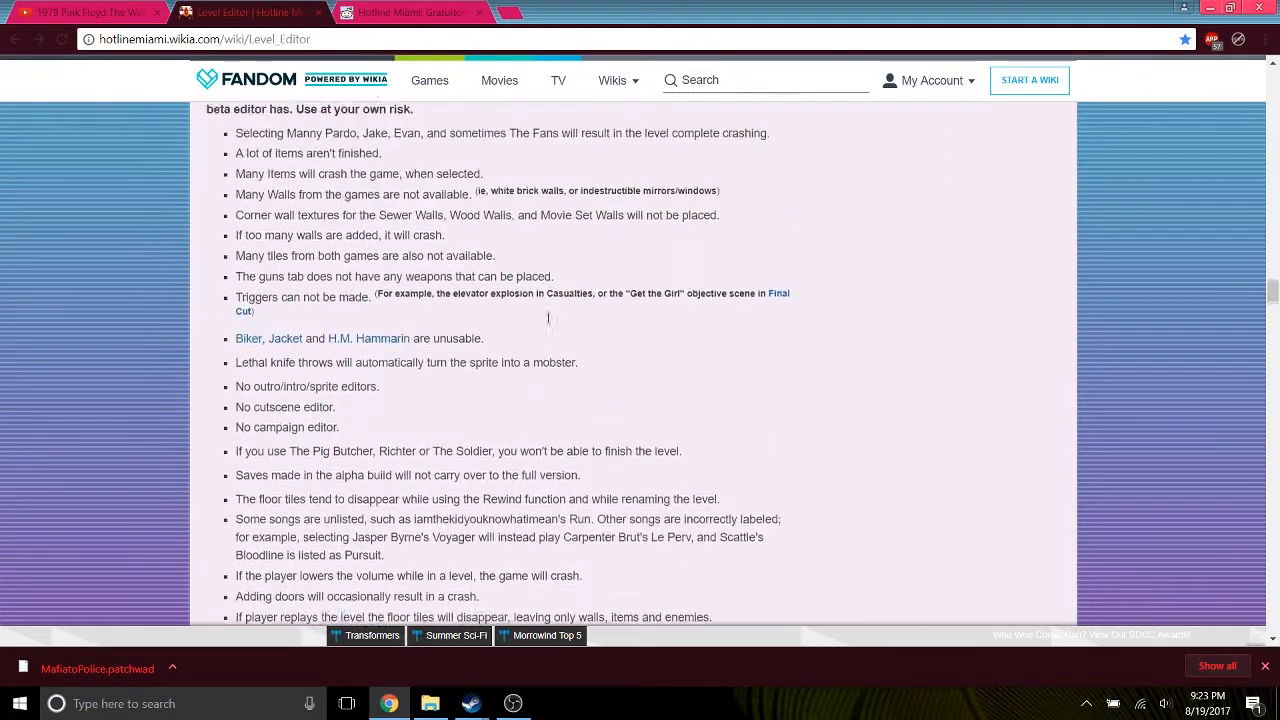
scroll(534, 329, "up", 3)
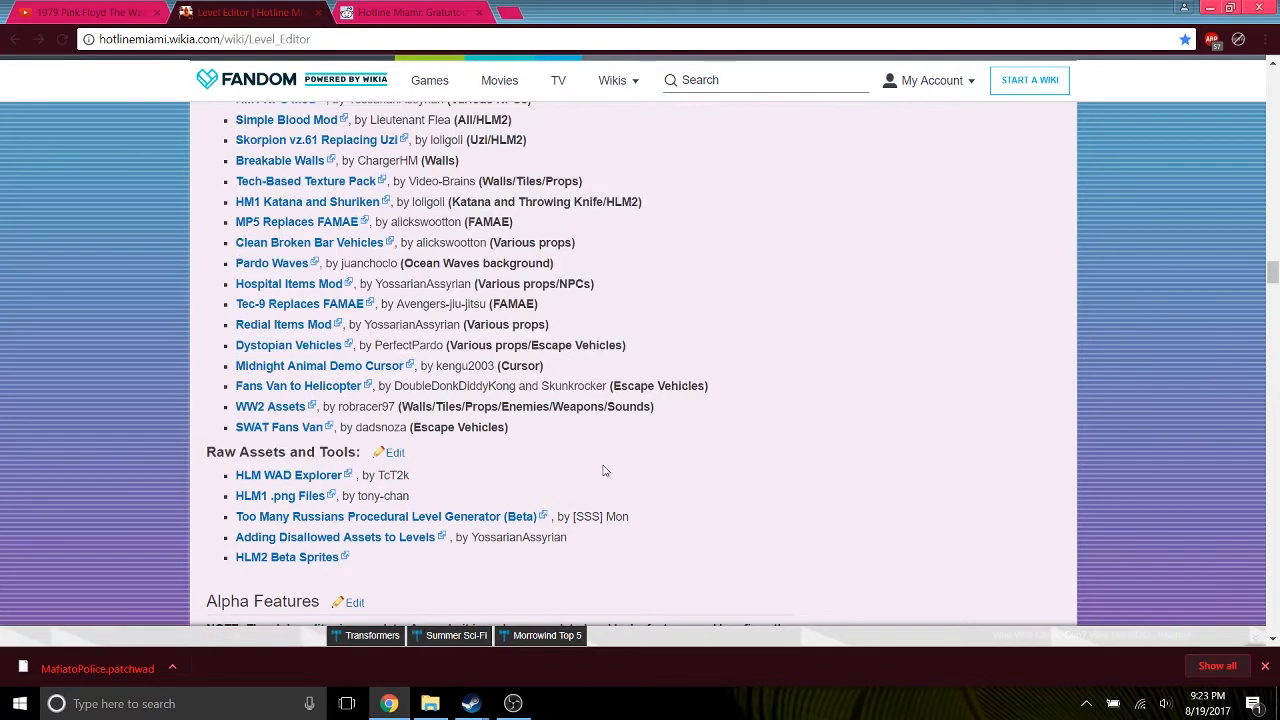
Open the HLM WAD Explorer link and view the downloads for release 1.0.0 on GitHub.
left_click(291, 478)
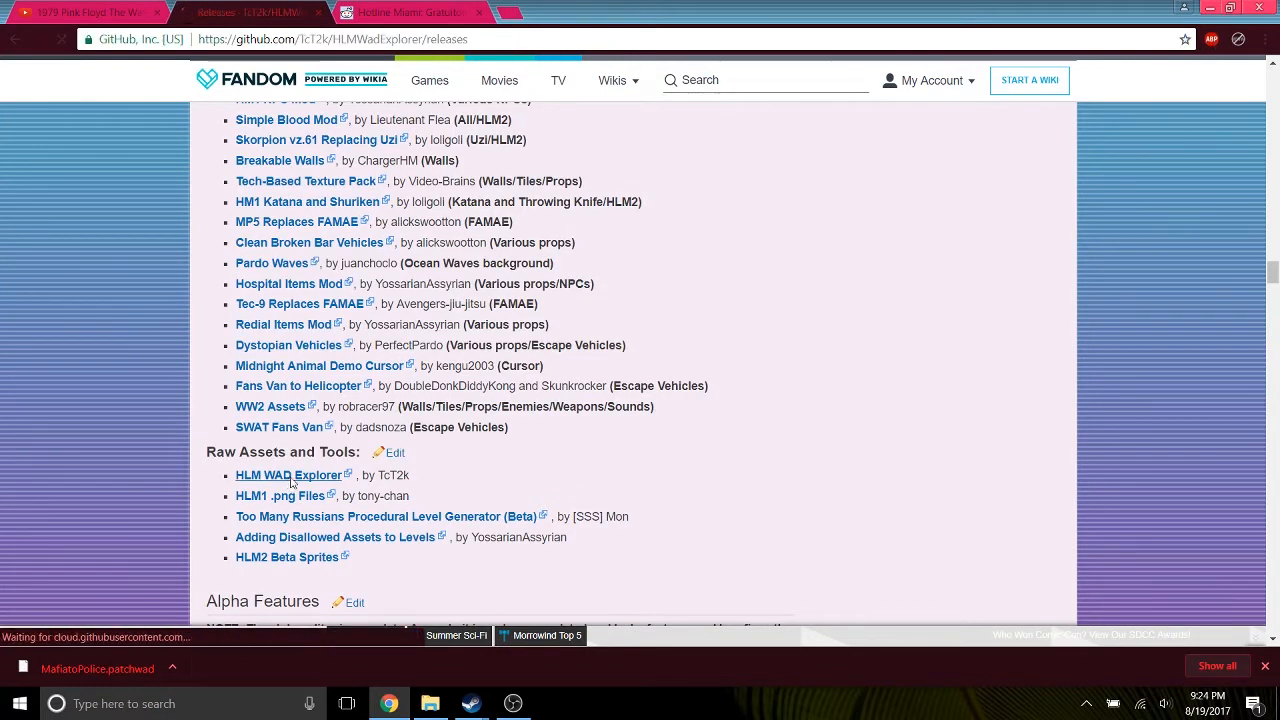
scroll(203, 371, "down", 3)
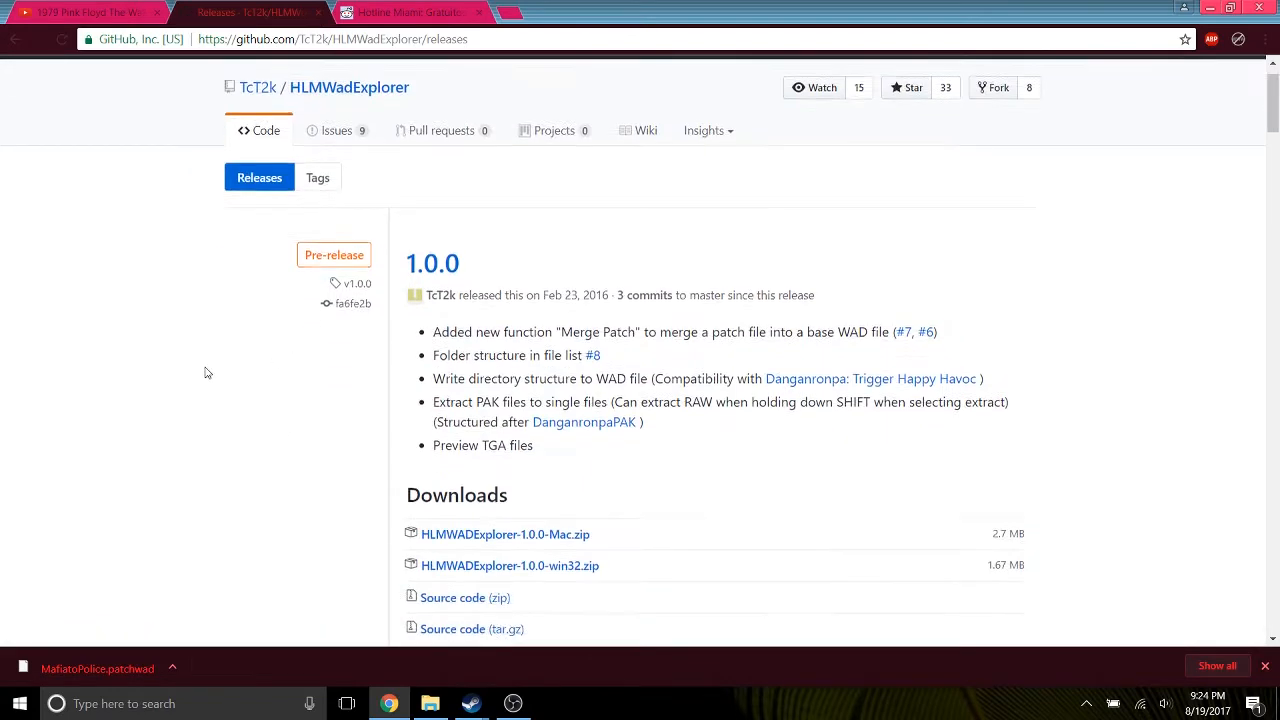
scroll(1237, 432, "up", 3)
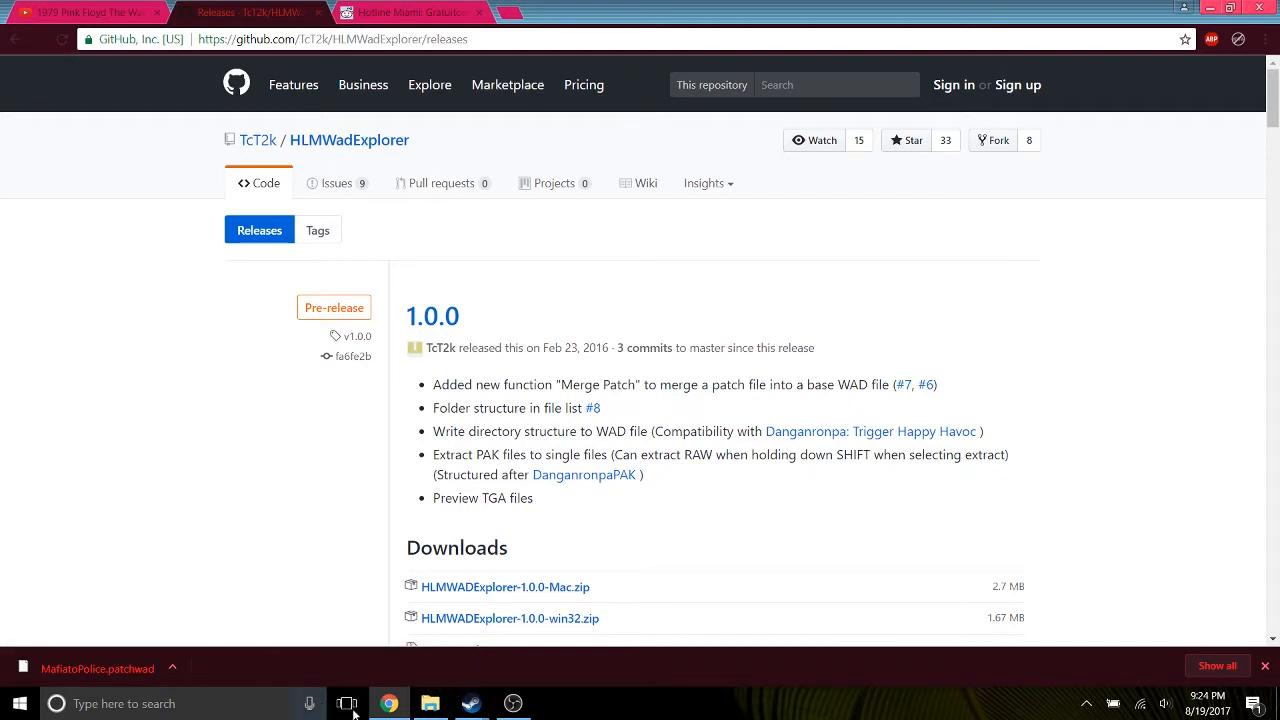
Switch to File Explorer and launch HLMWADExplorer from the nested HLMWADExplorer-1.0.0-win32 folder in Downloads.
left_click(430, 703)
left_click(62, 131)
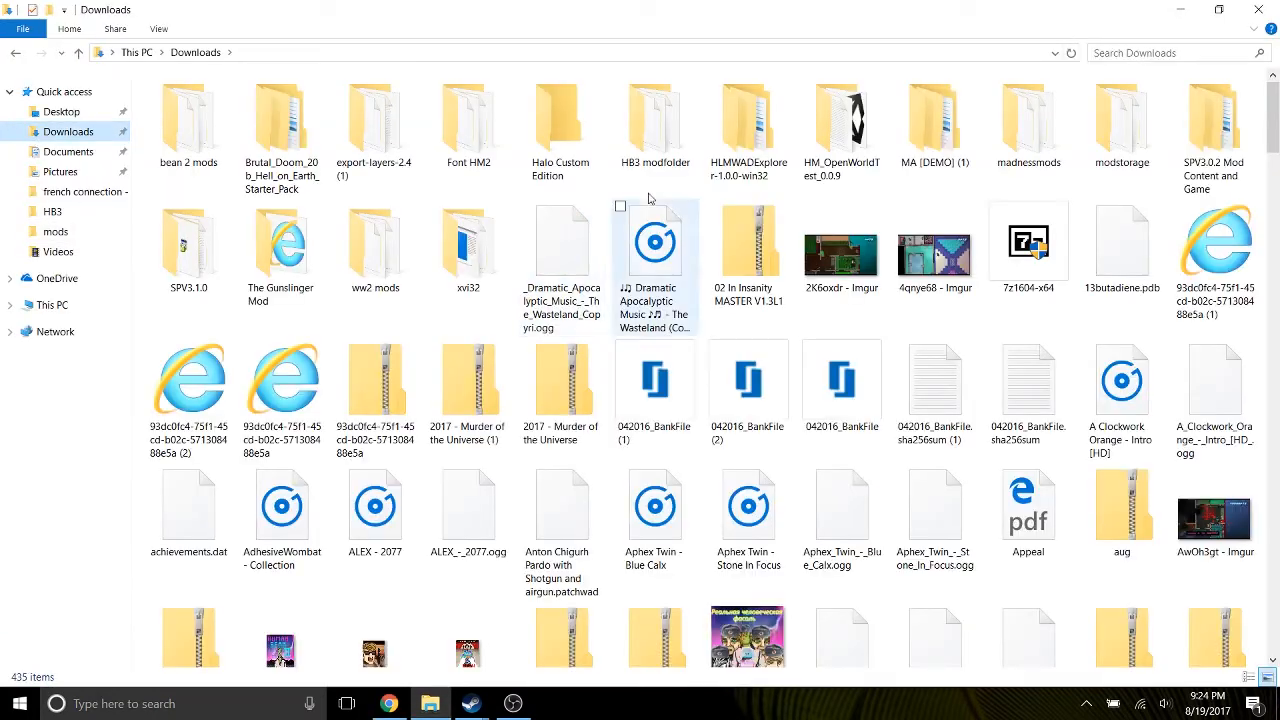
double_click(748, 130)
double_click(285, 107)
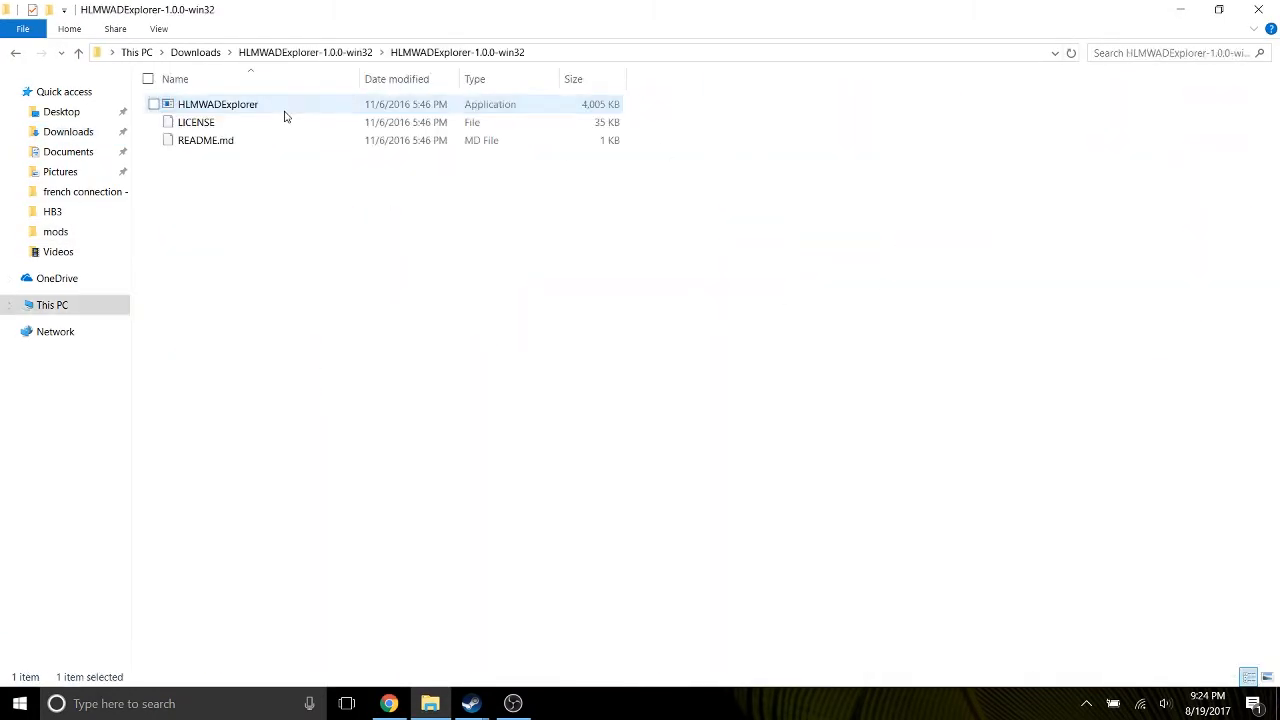
double_click(284, 111)
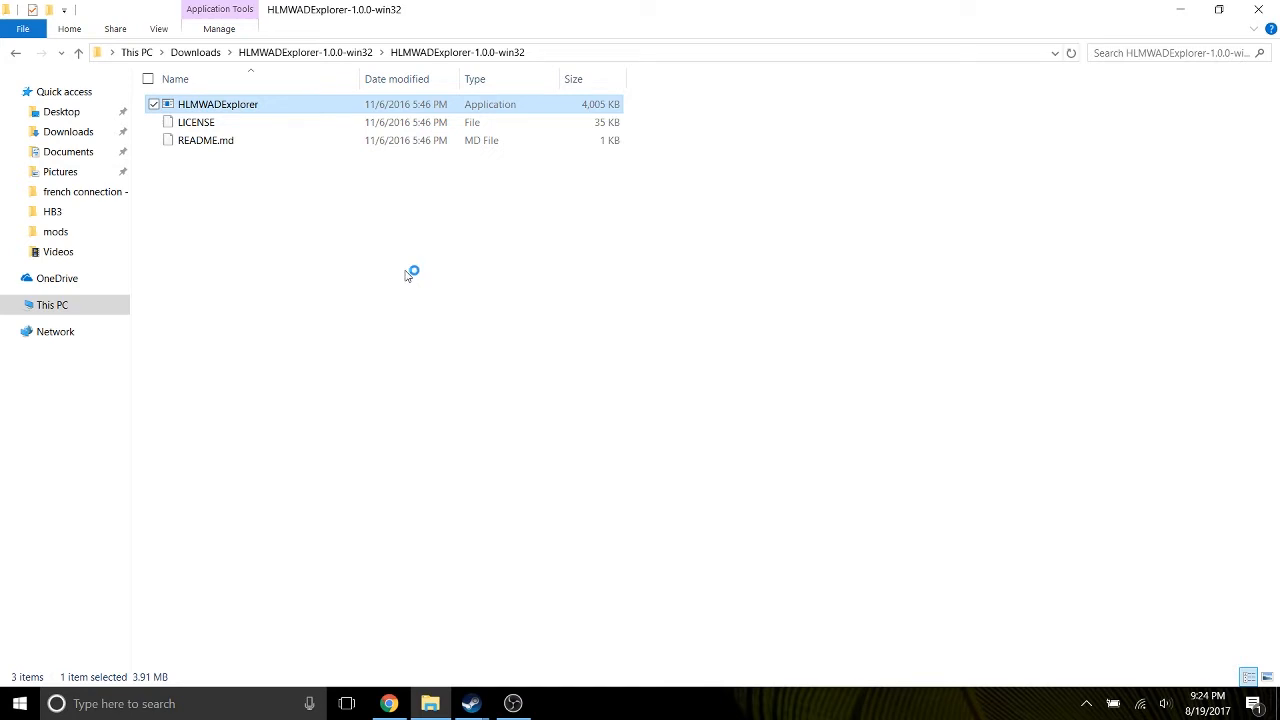
left_click(513, 703)
left_click(514, 704)
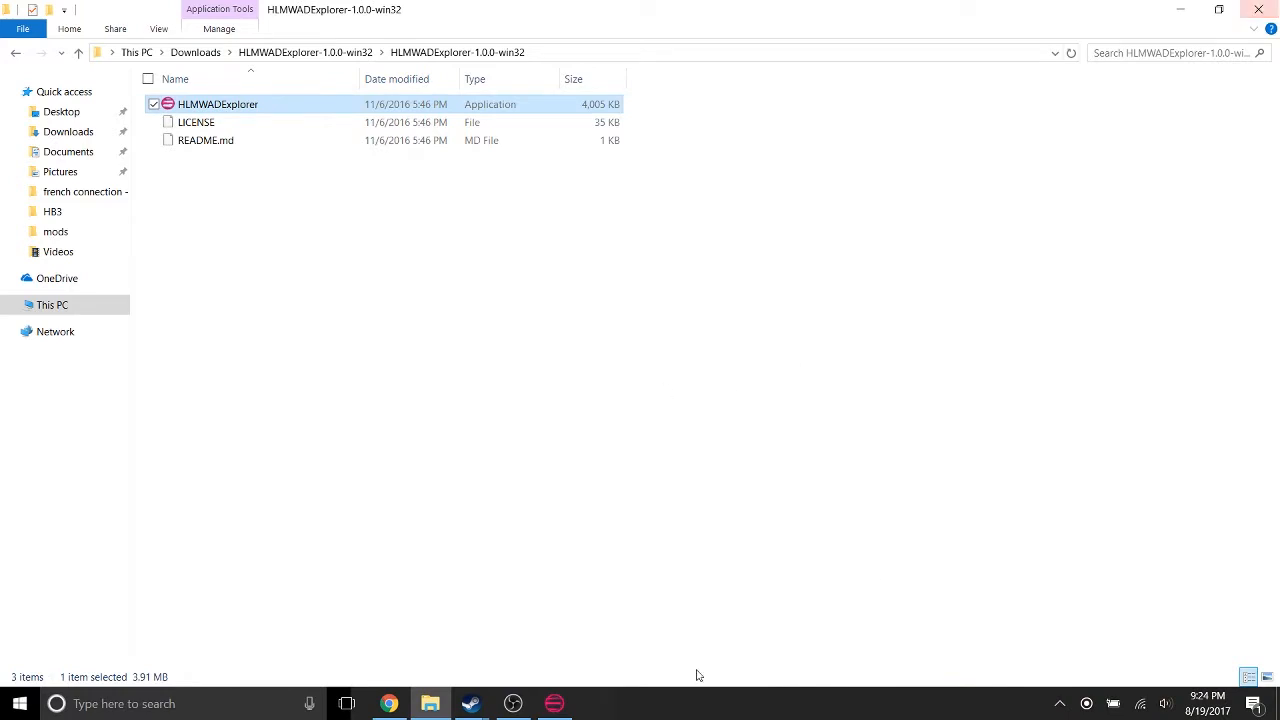
Bring the HLM WAD Explorer window to the front and rearrange it on the desktop.
left_click(556, 702)
left_click_drag(722, 204, 482, 123)
left_click_drag(128, 116, 458, 60)
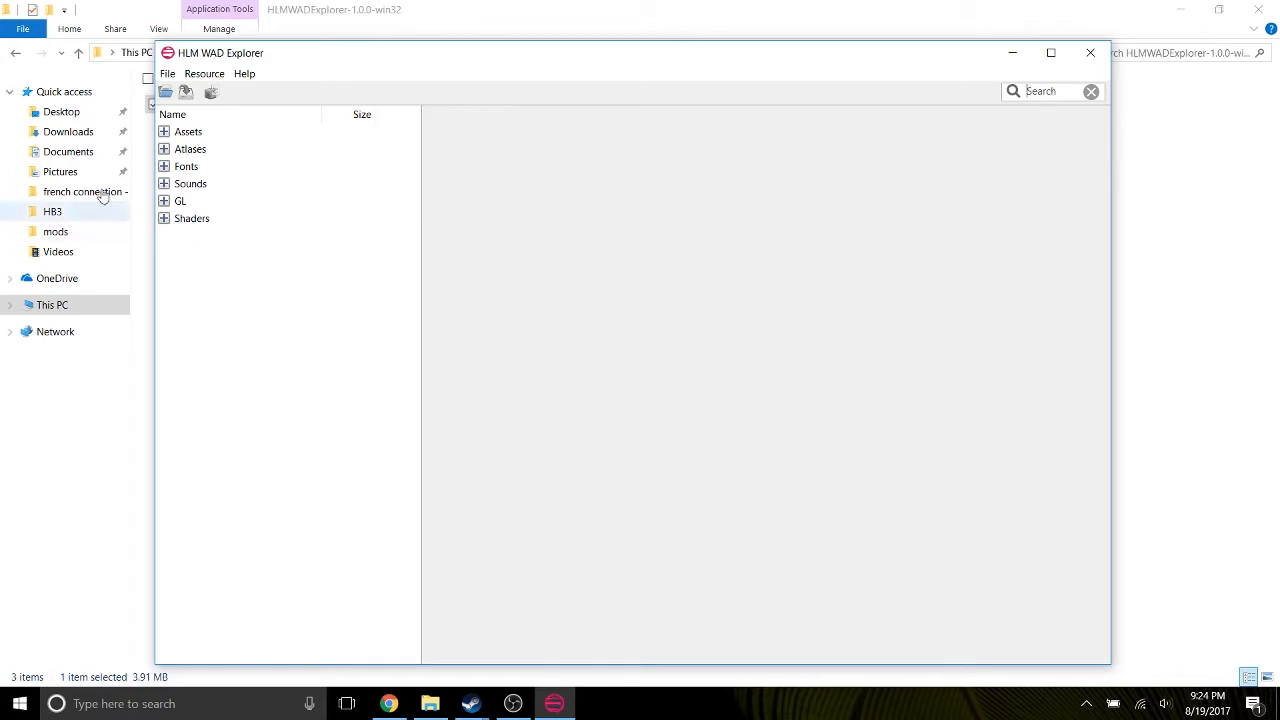
Expand the Atlases folder and preview the Player_PigButcher.meta sprite list and the Player_Nicke.png sprite sheet.
left_click(164, 149)
scroll(343, 277, "down", 14)
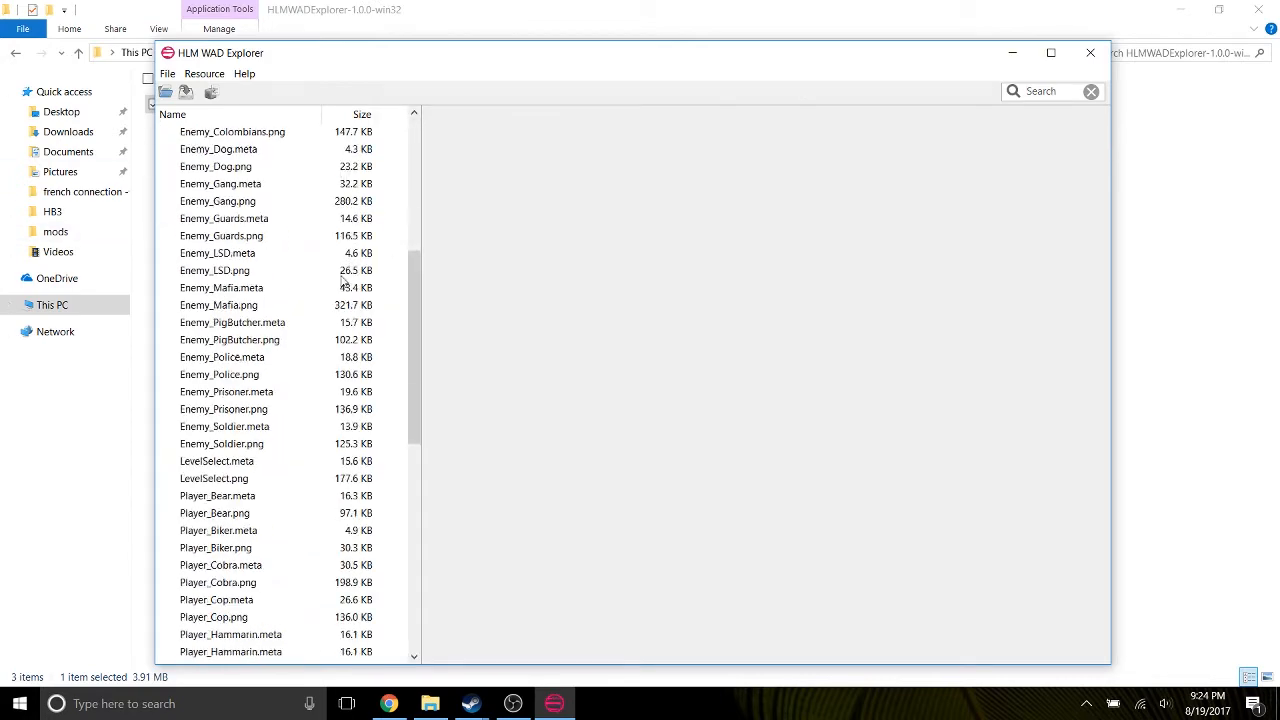
left_click(312, 342)
left_click(286, 409)
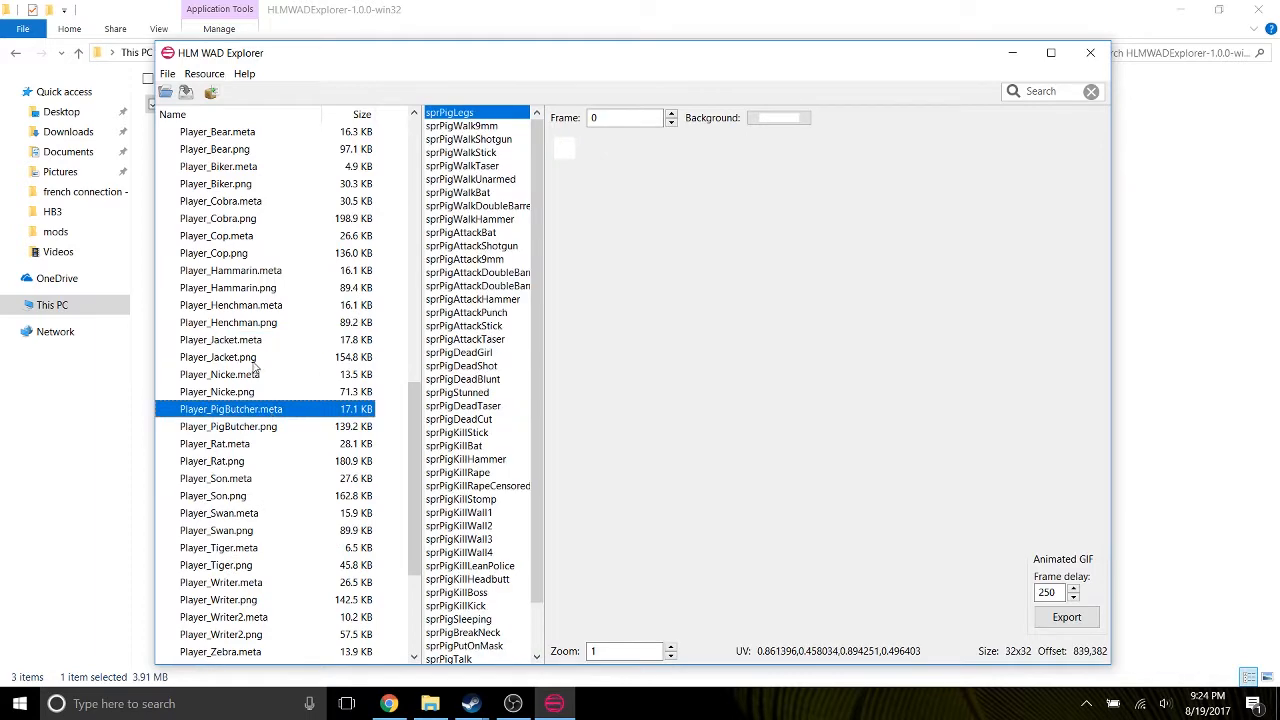
left_click(258, 392)
scroll(264, 392, "down", 4)
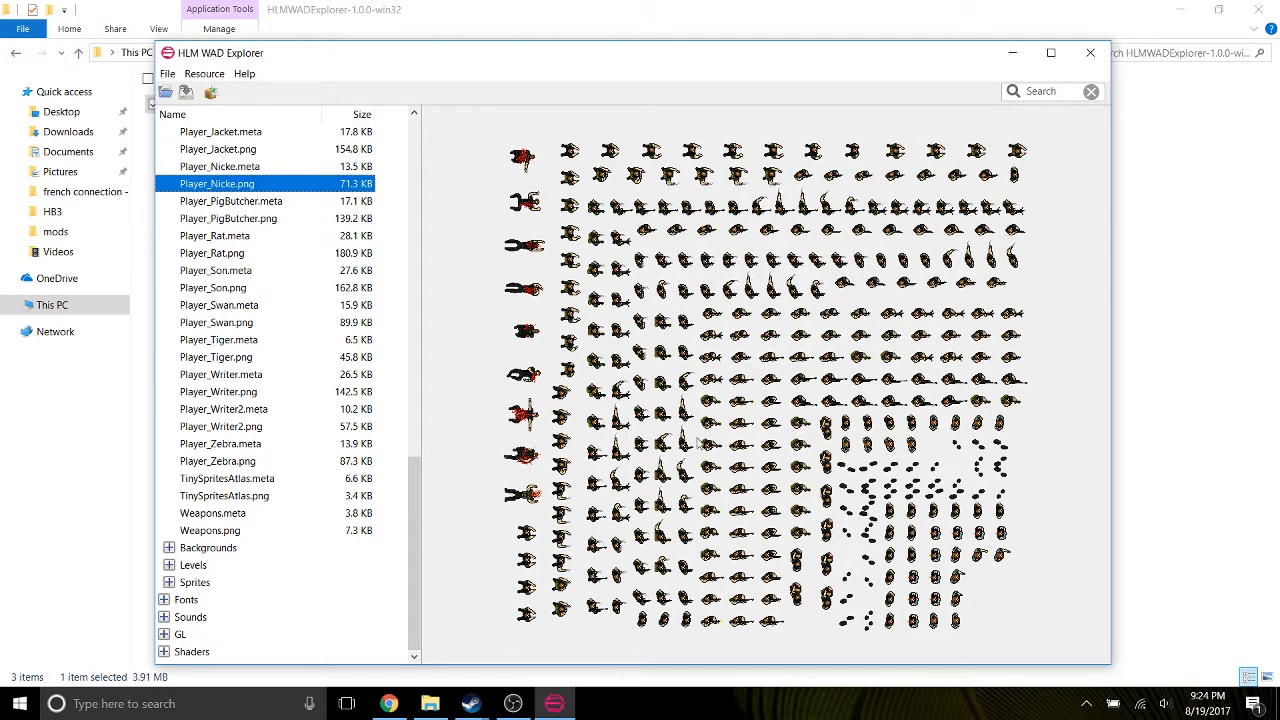
scroll(243, 442, "up", 5)
scroll(245, 437, "down", 5)
scroll(240, 425, "up", 18)
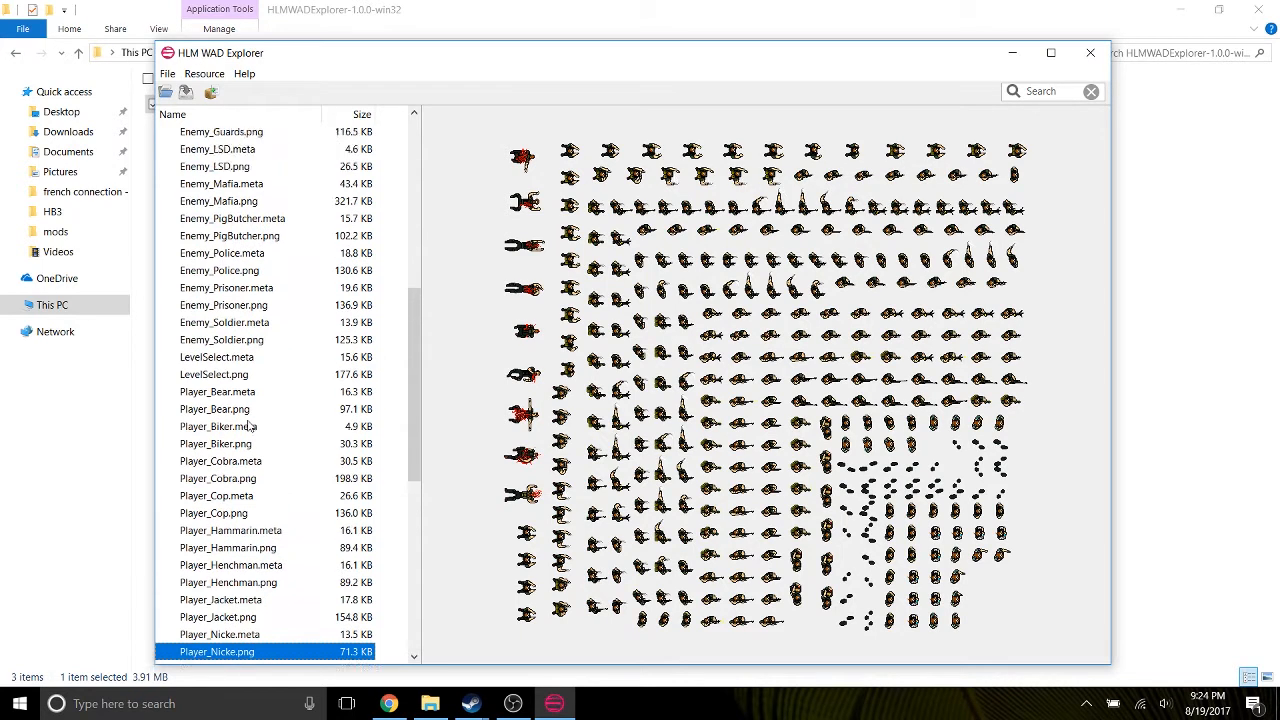
scroll(224, 312, "down", 20)
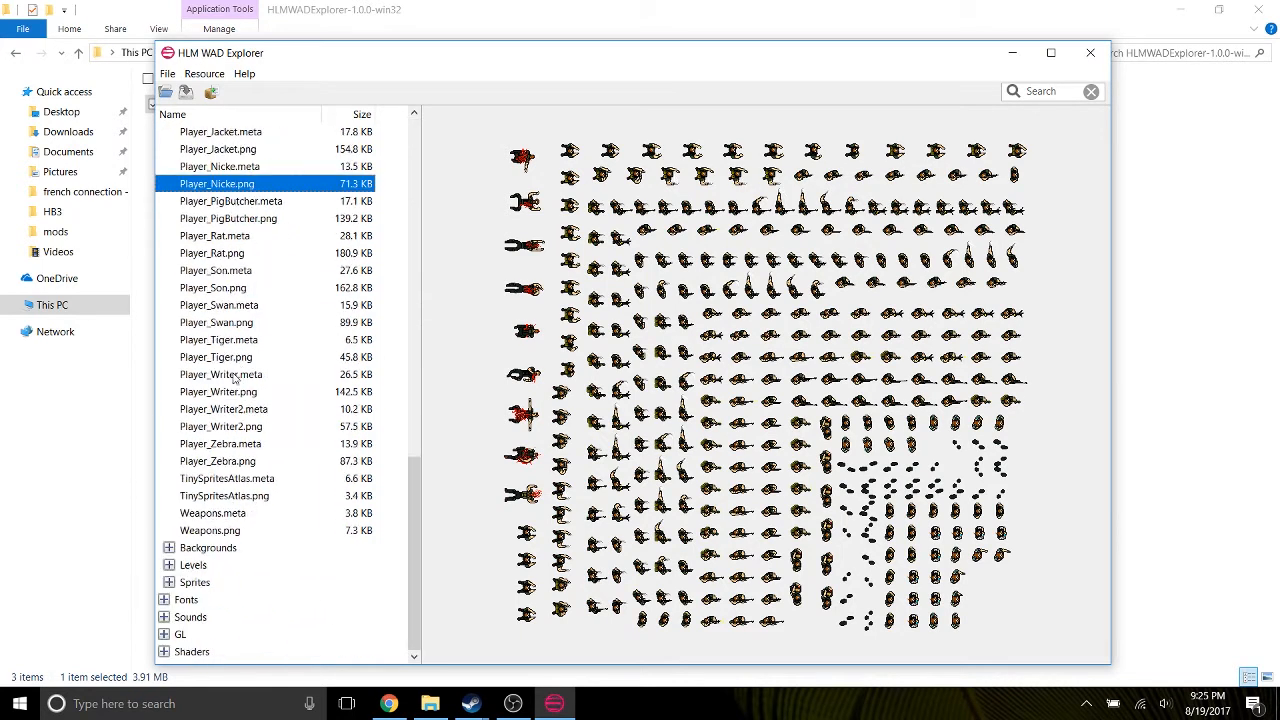
Browse the Sprites folder and expand its Furniture subfolder to look through the categories.
left_click(170, 566)
left_click(171, 567)
left_click(169, 582)
scroll(200, 540, "down", 15)
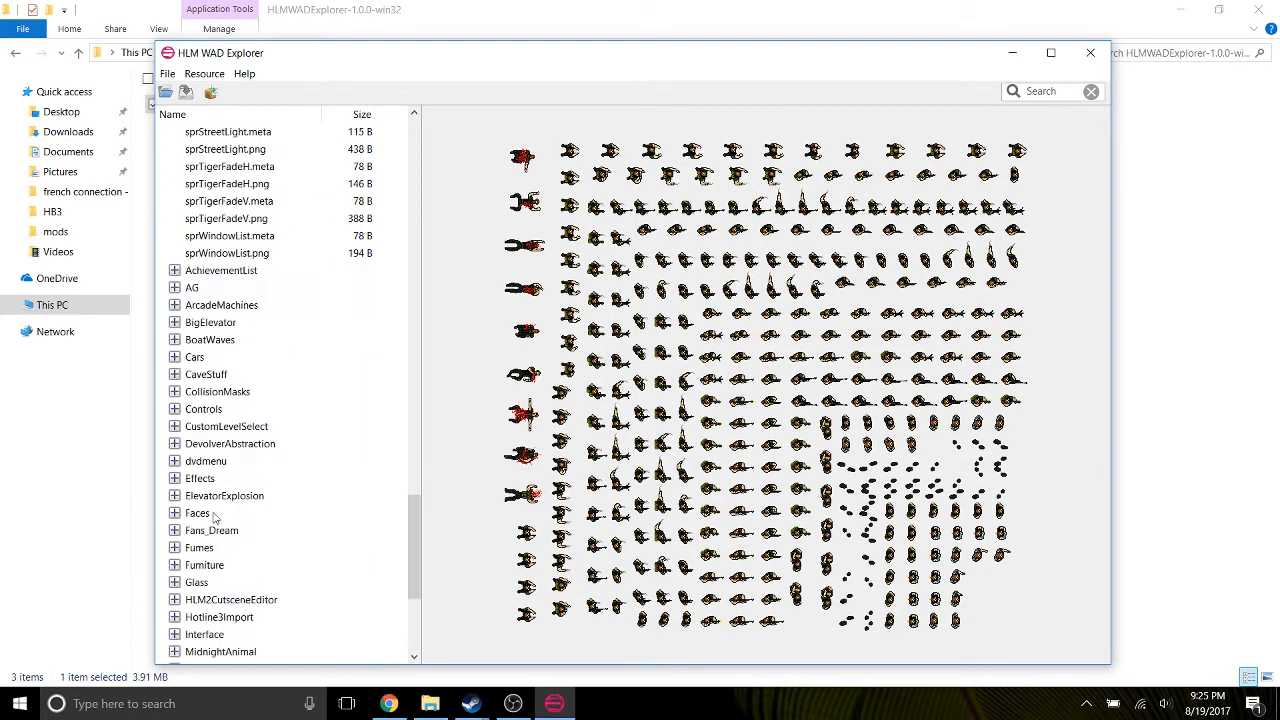
left_click(174, 565)
scroll(175, 565, "down", 7)
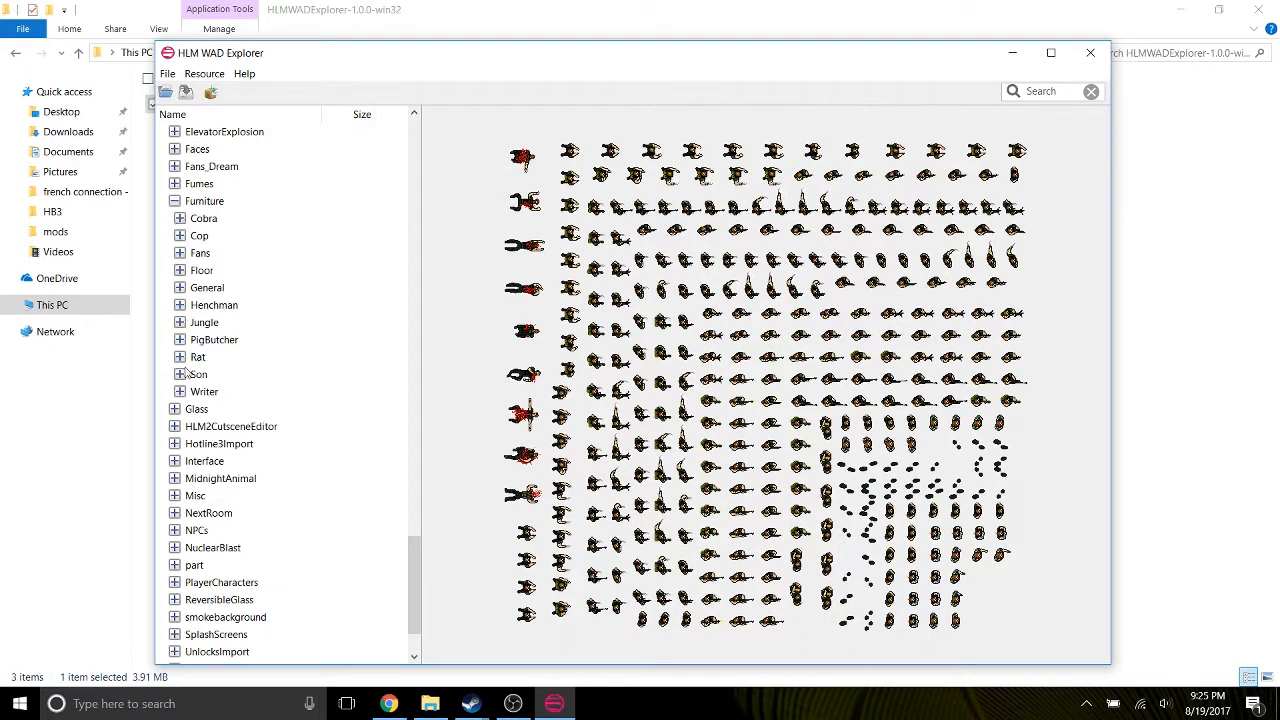
Expand the Boat folder under Furniture's Cop folder and preview sprELisBoatTrubine.meta.
left_click(180, 236)
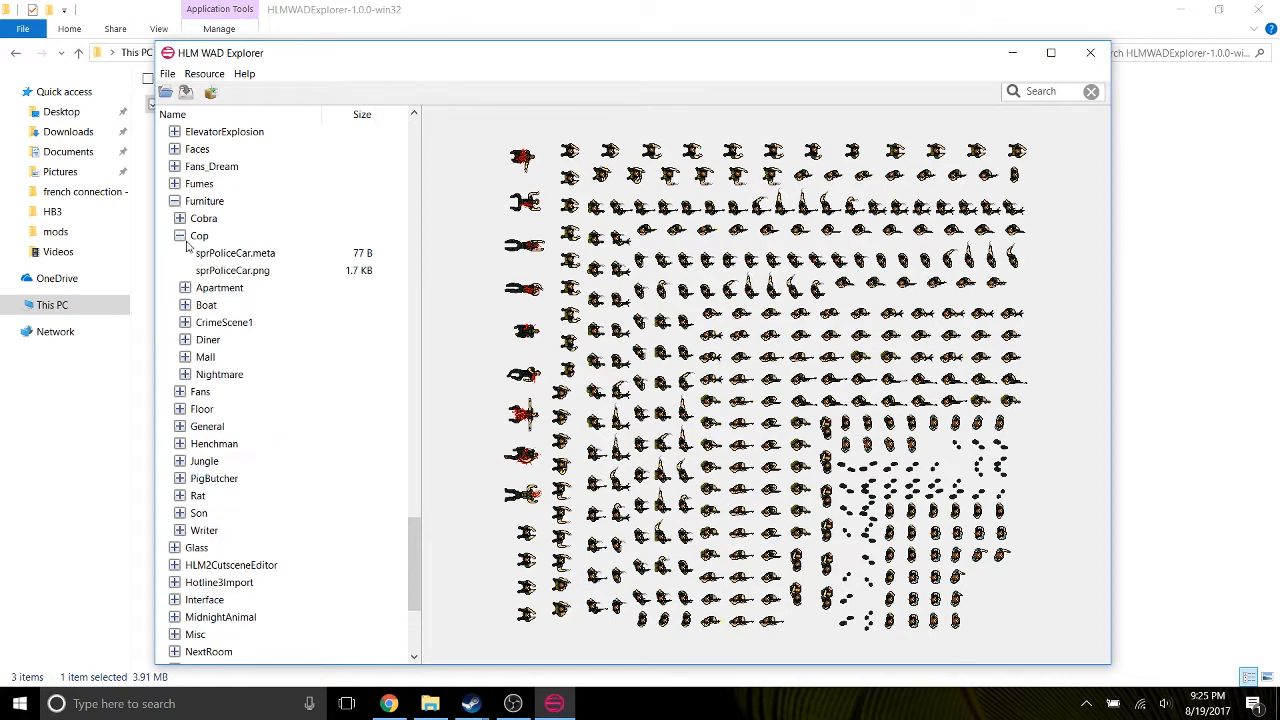
left_click(185, 305)
scroll(255, 415, "down", 5)
left_click(262, 358)
left_click(268, 446)
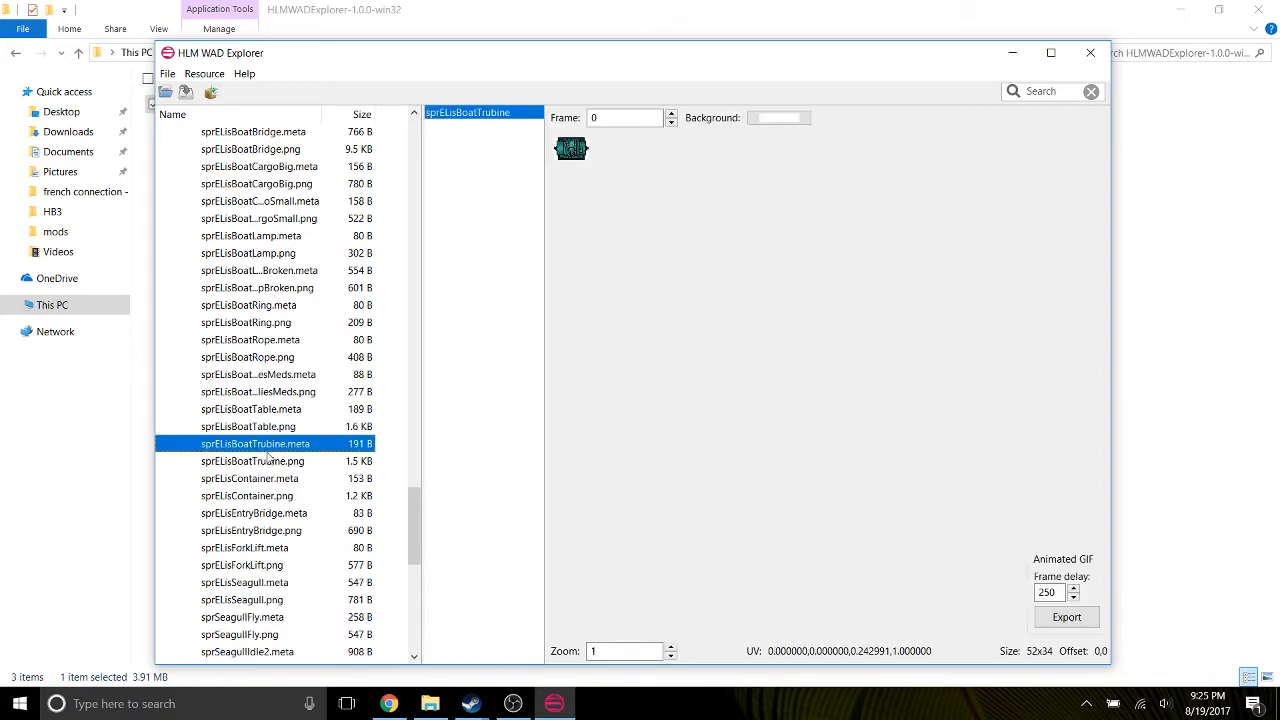
Return to the enemy atlases and preview the sprite list of Enemy_Police.meta.
left_click_drag(418, 512, 389, 168)
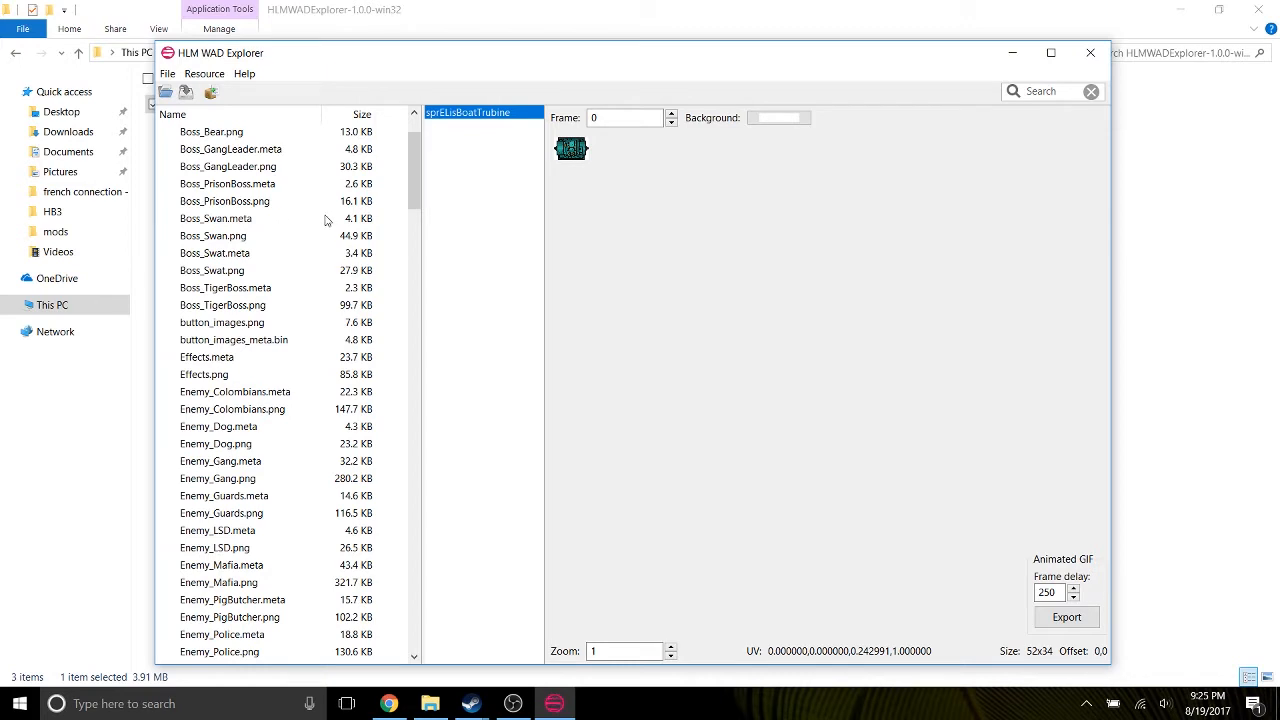
left_click(283, 233)
left_click(265, 322)
left_click(265, 479)
scroll(258, 467, "down", 7)
left_click(265, 270)
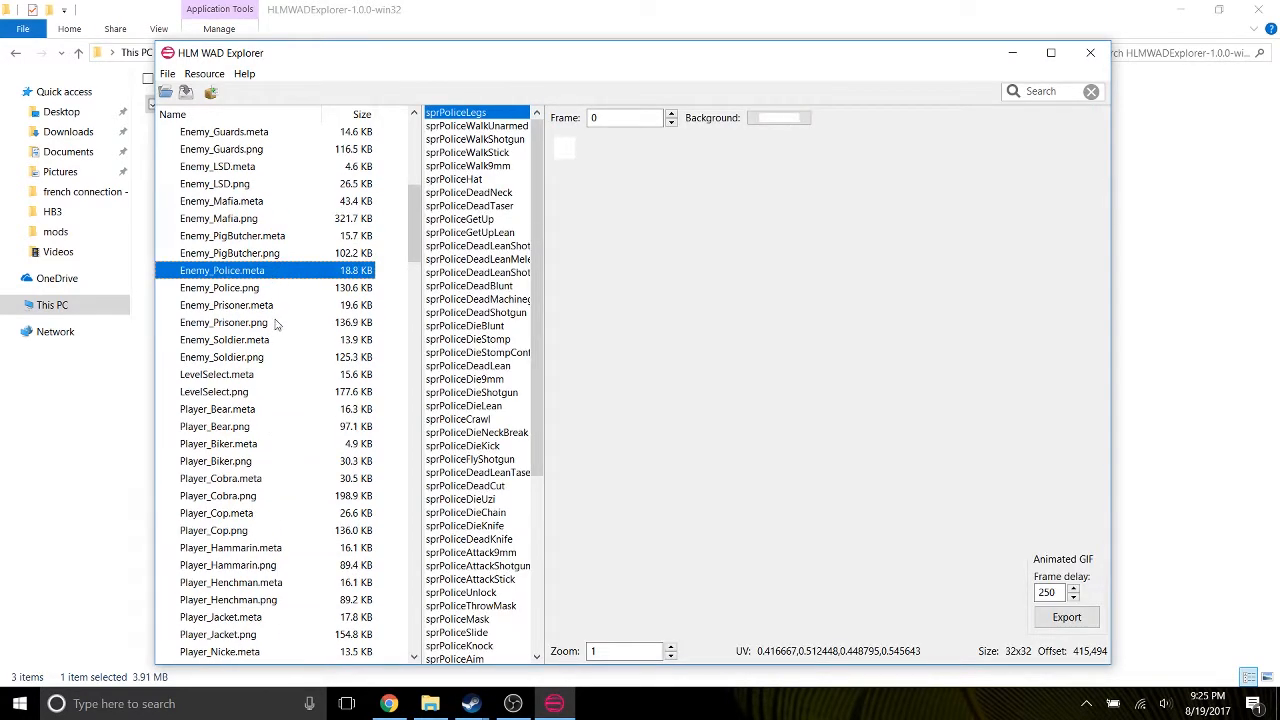
Compare the Enemy_PigButcher.png sprite sheet with the individual sprites listed in Enemy_PigButcher.meta.
scroll(266, 340, "up", 7)
scroll(265, 360, "down", 4)
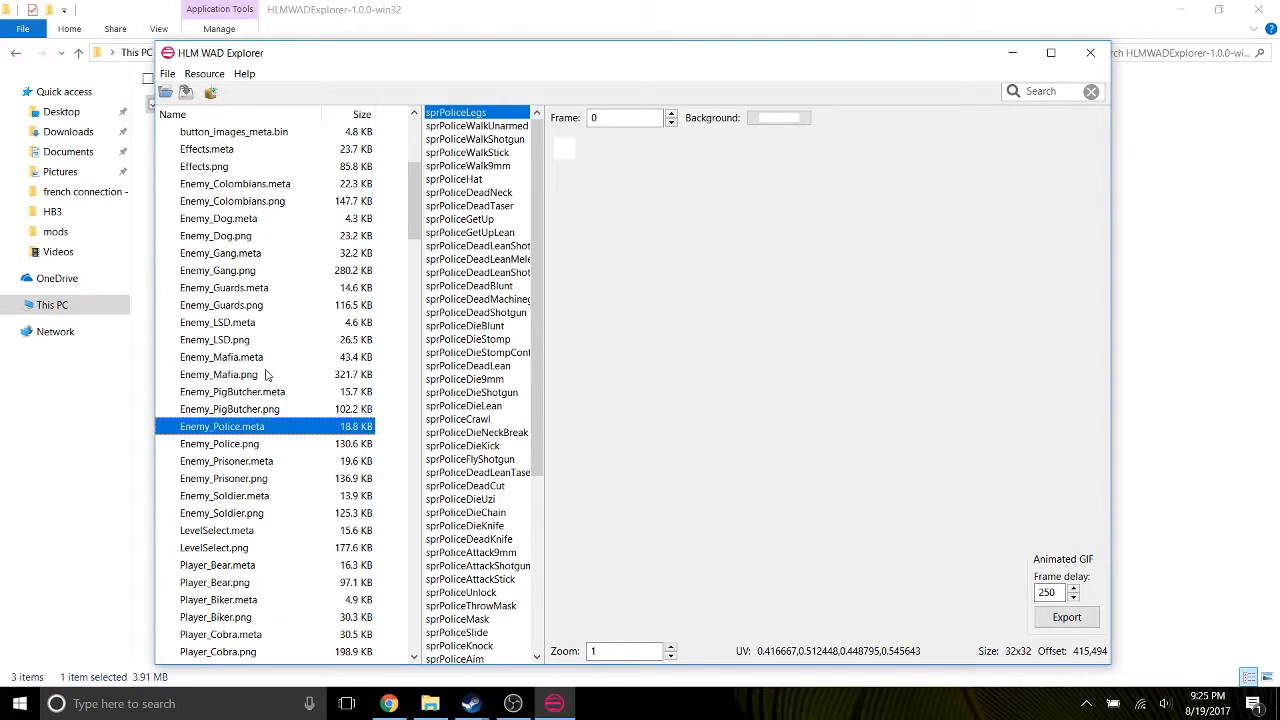
left_click(257, 413)
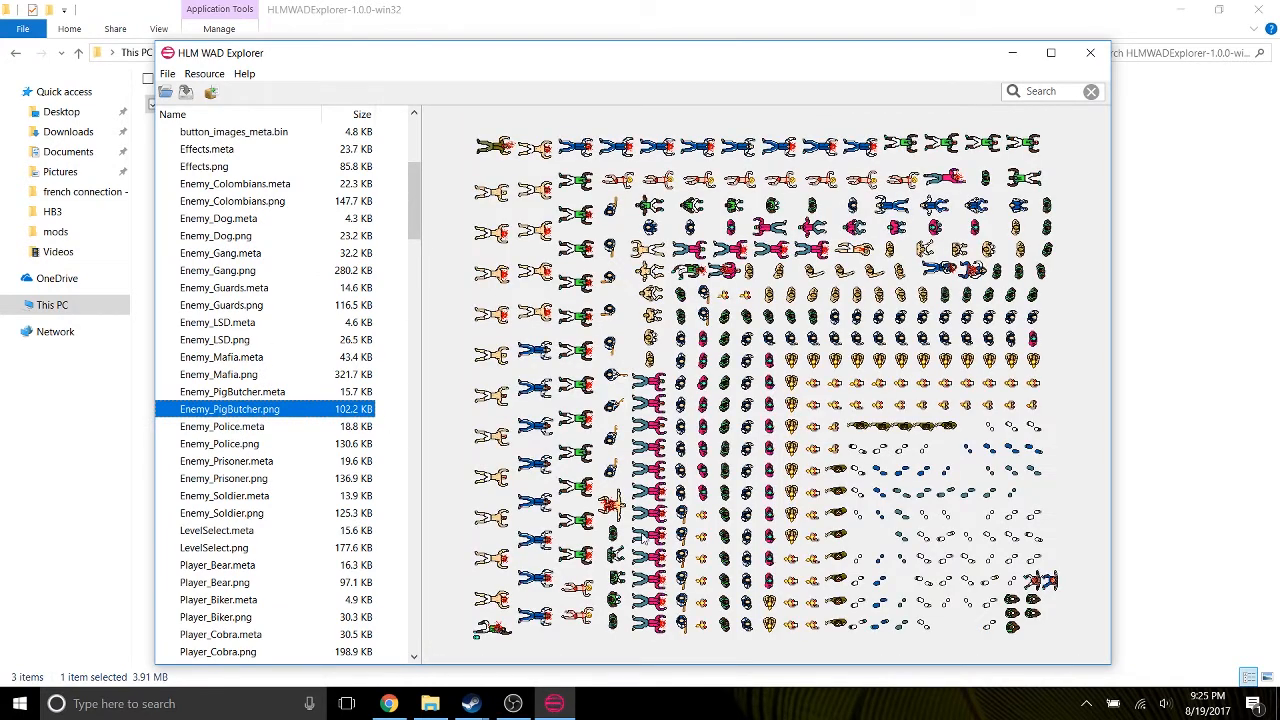
left_click(298, 392)
left_click_drag(540, 125, 522, 158)
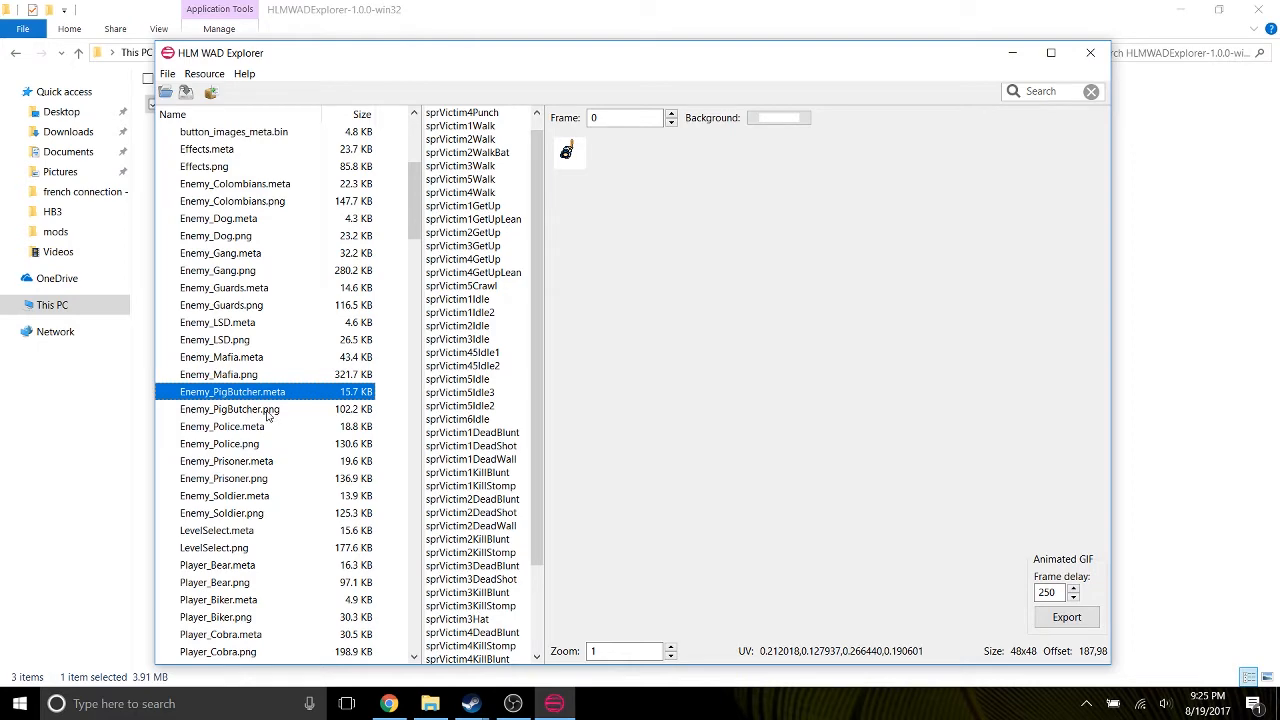
scroll(449, 404, "down", 3)
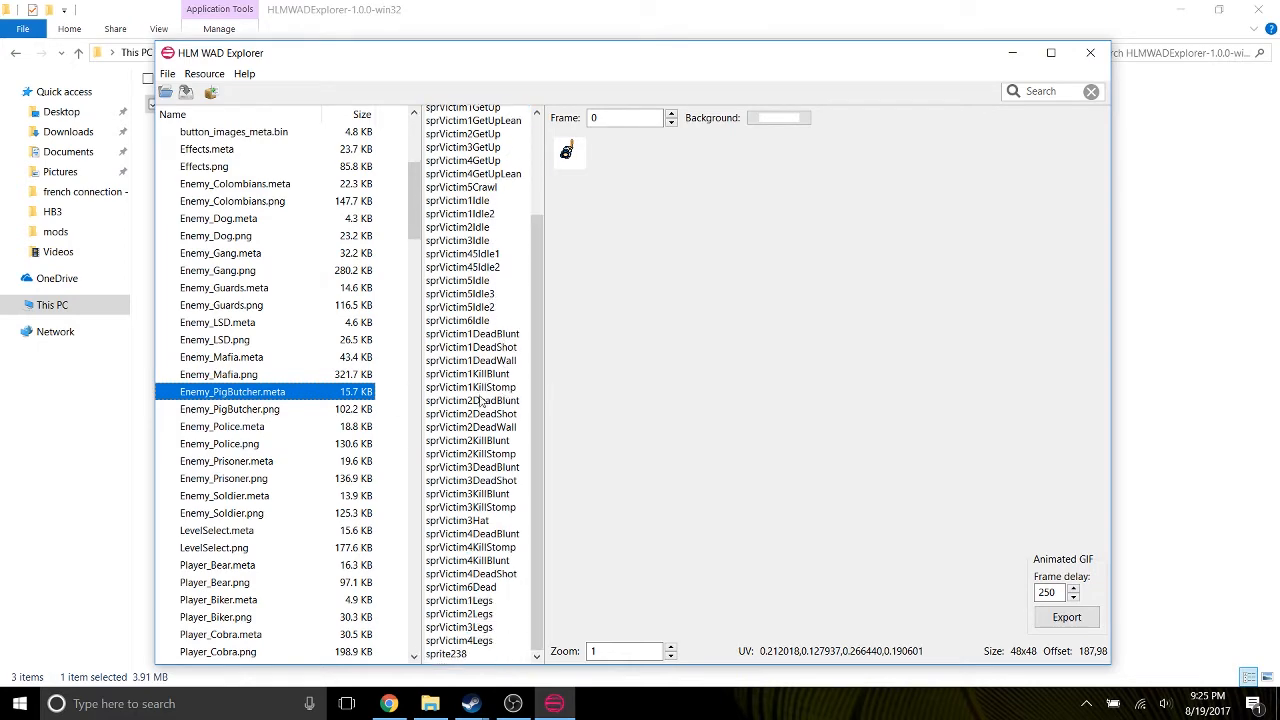
left_click(231, 410)
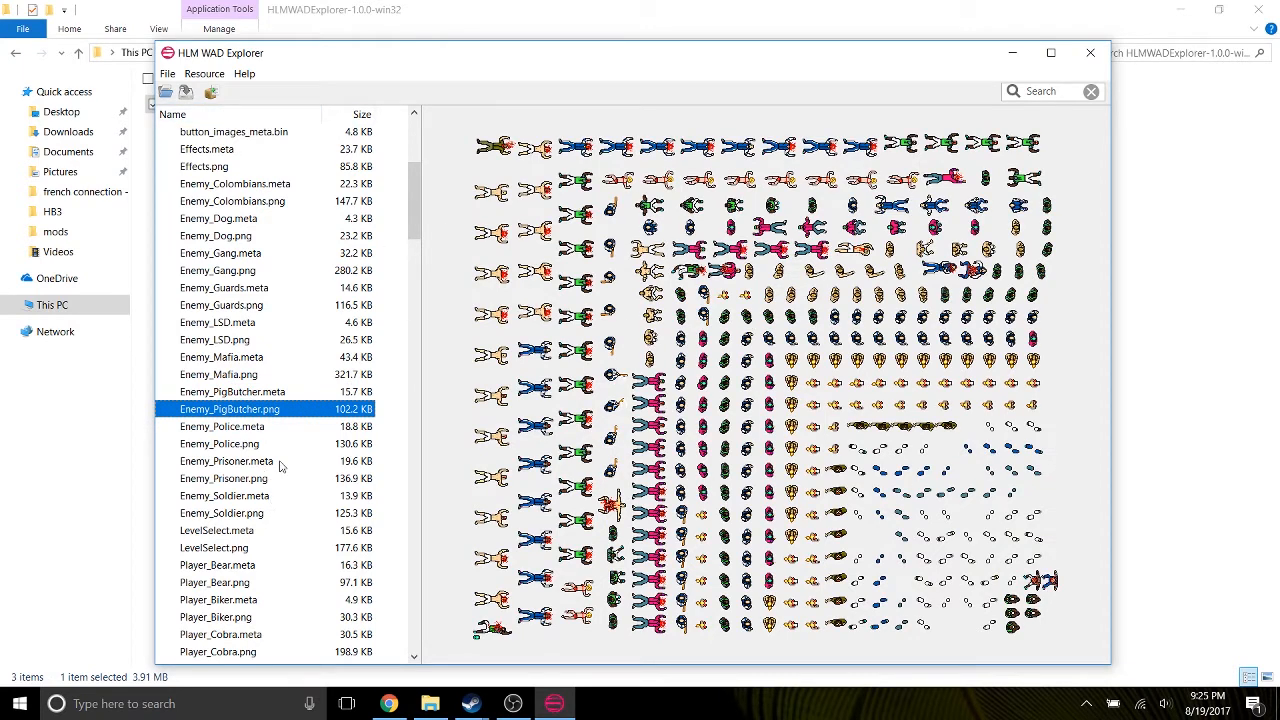
Extract the Enemy_Mafia.png atlas to the Pictures folder under the name Enemy_Mafia.
scroll(293, 345, "down", 6)
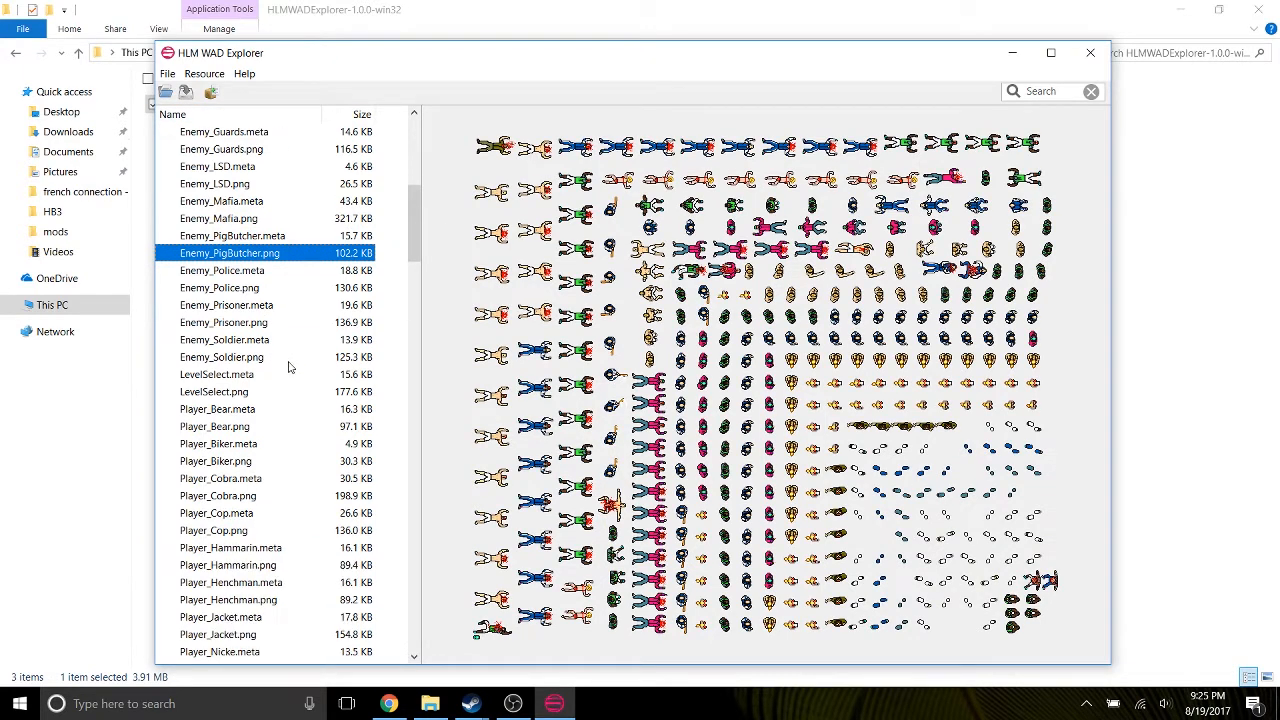
scroll(280, 423, "up", 4)
scroll(284, 412, "up", 2)
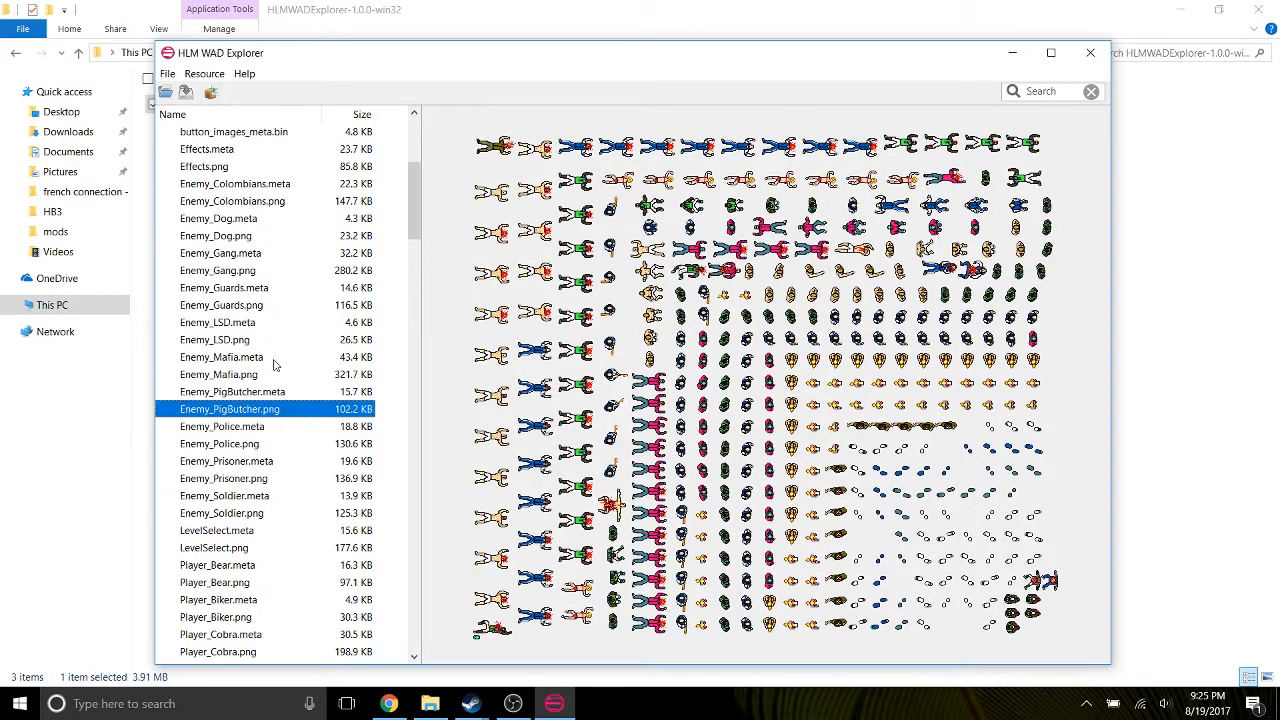
left_click(254, 376)
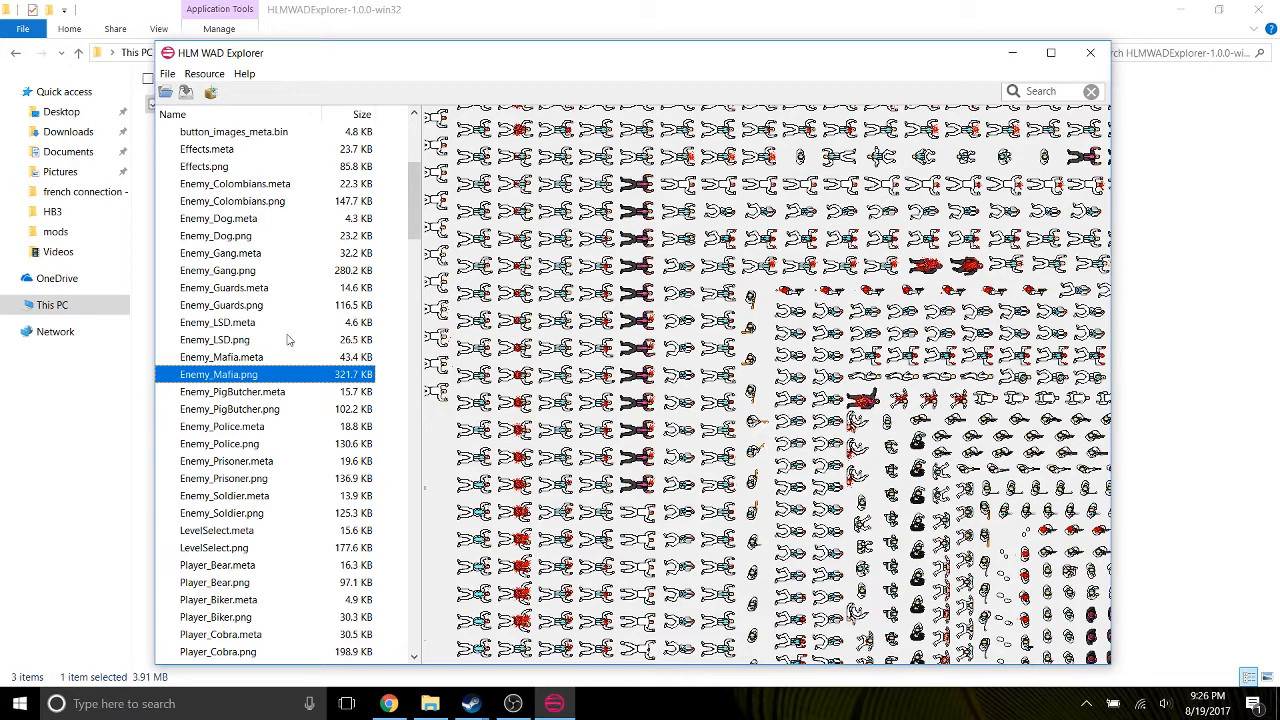
left_click(212, 93)
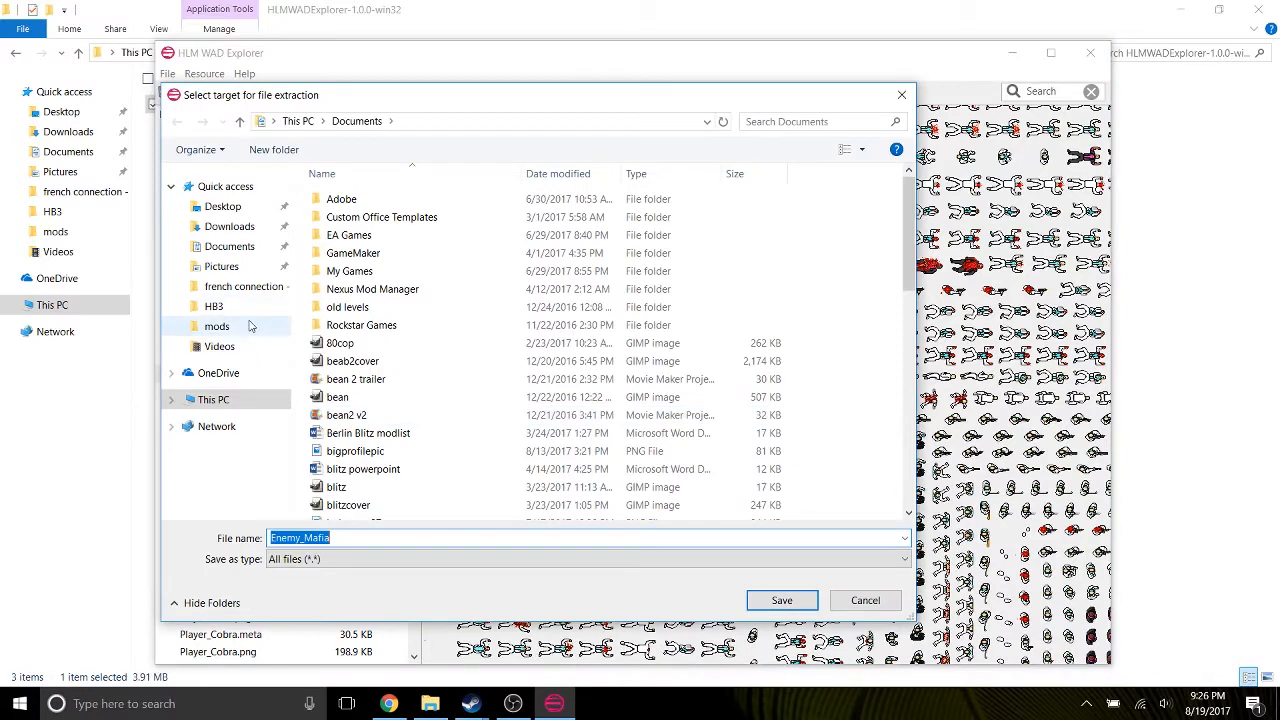
left_click(245, 272)
scroll(740, 480, "down", 5)
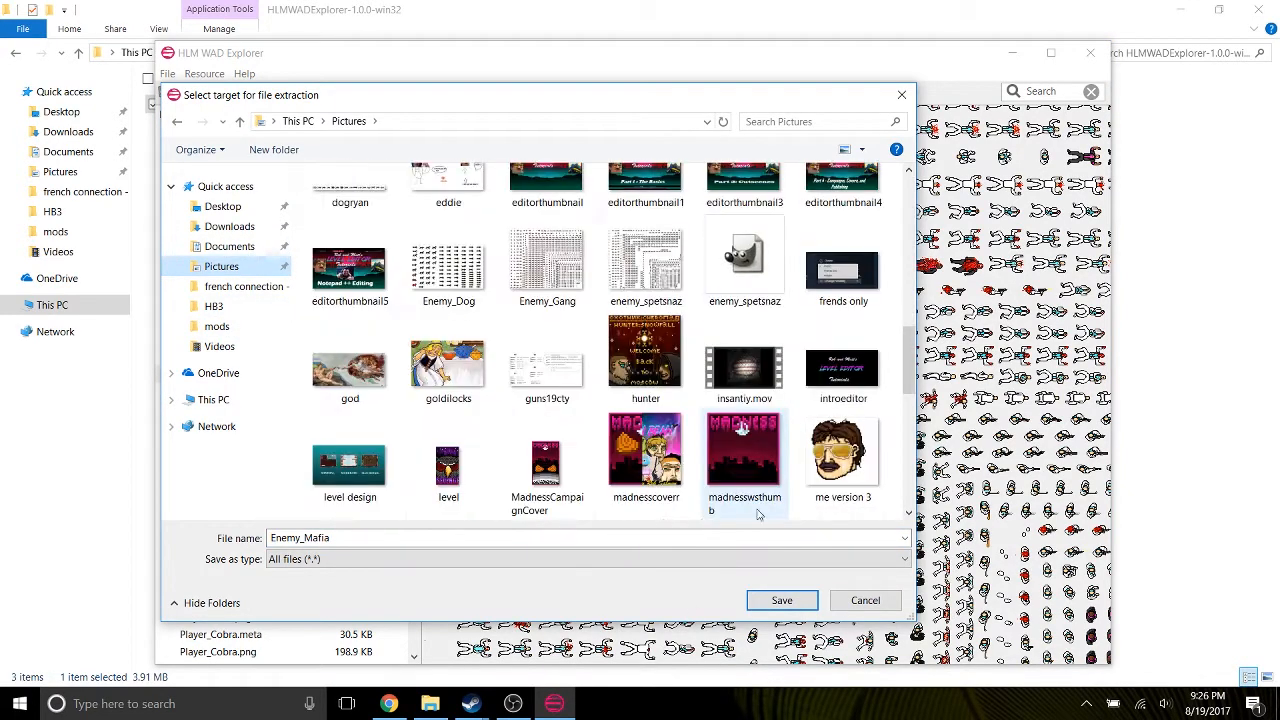
left_click(781, 602)
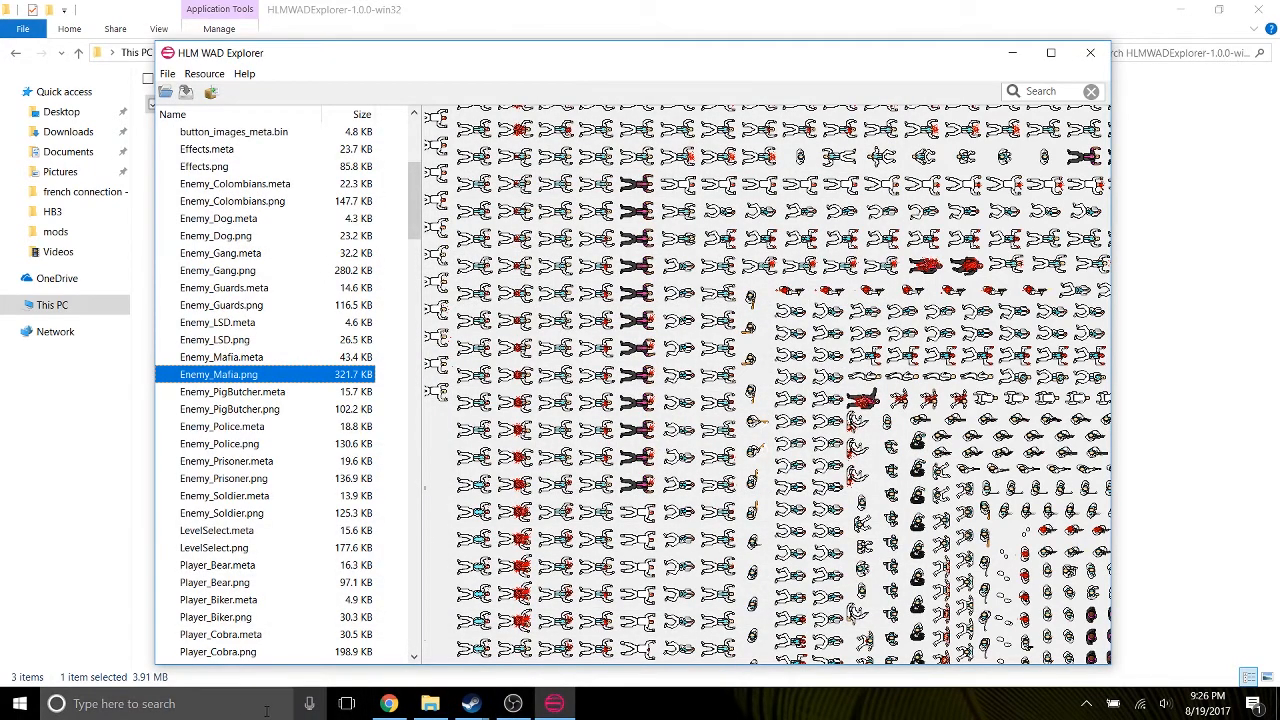
Launch GIMP 2 and maximize its main window.
left_click(228, 706)
type("imp")
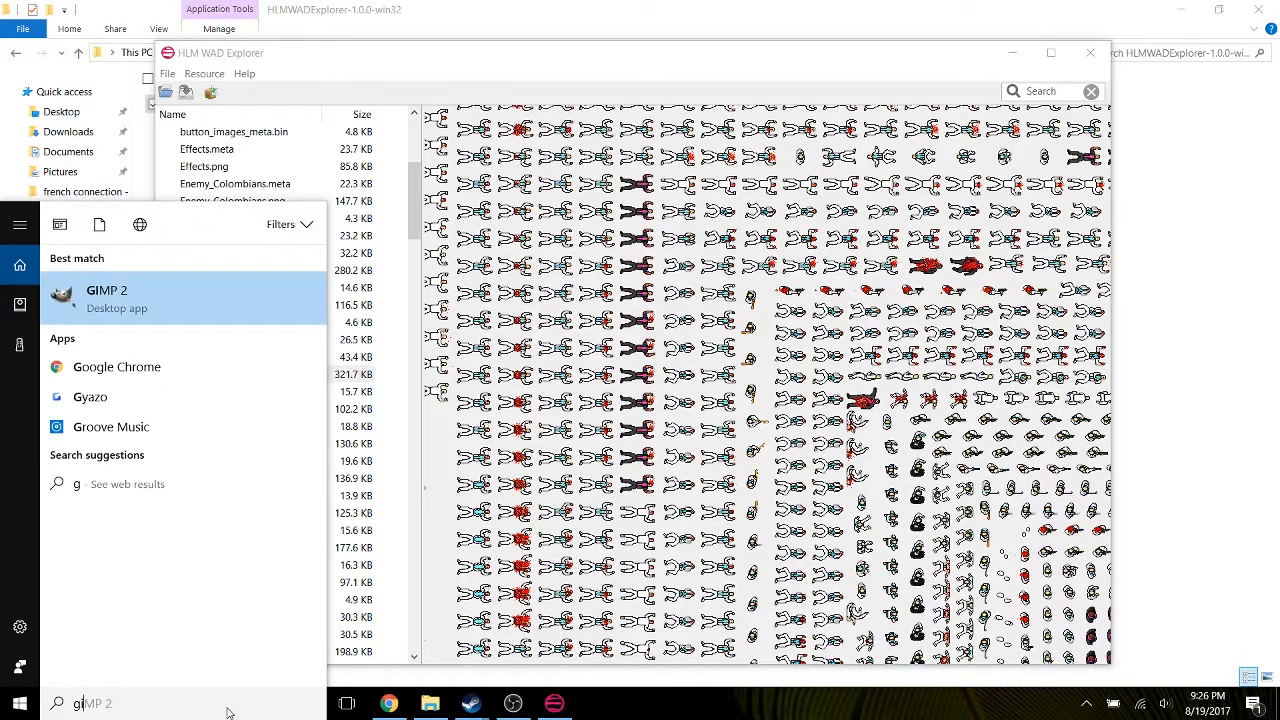
left_click(155, 306)
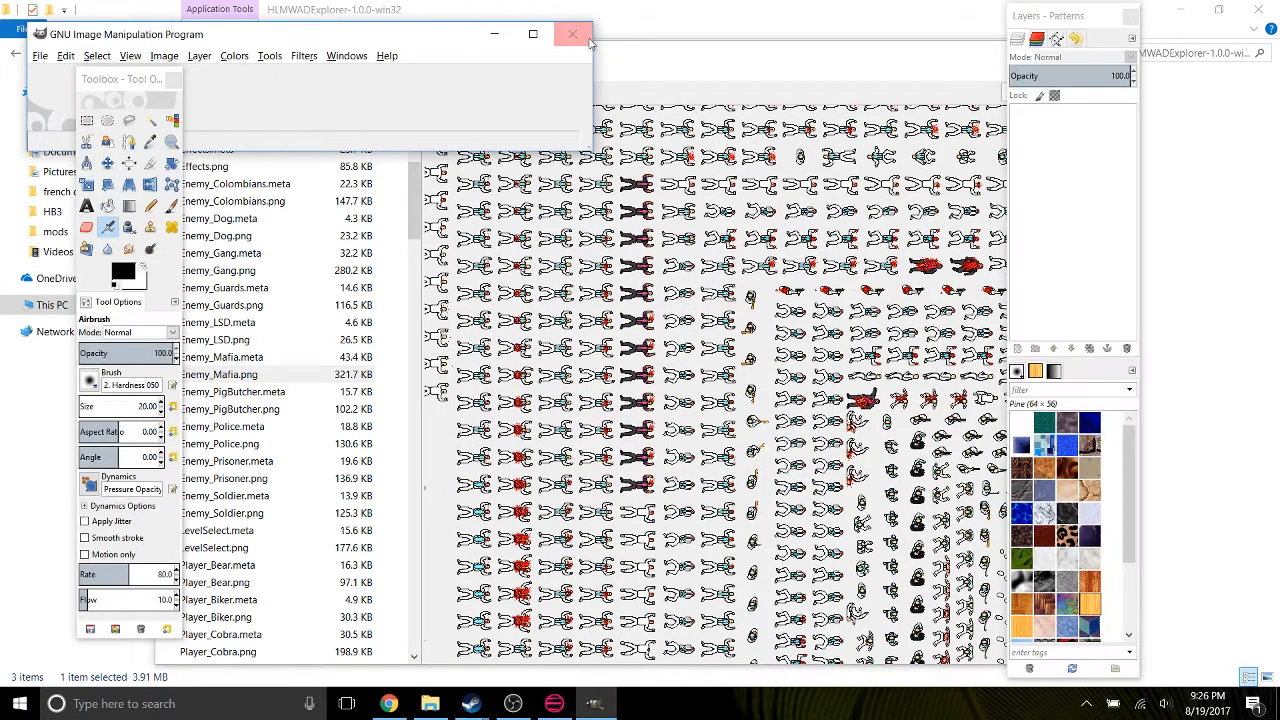
left_click(532, 33)
Open Enemy_Mafia.png from the Pictures folder as an image.
left_click(14, 28)
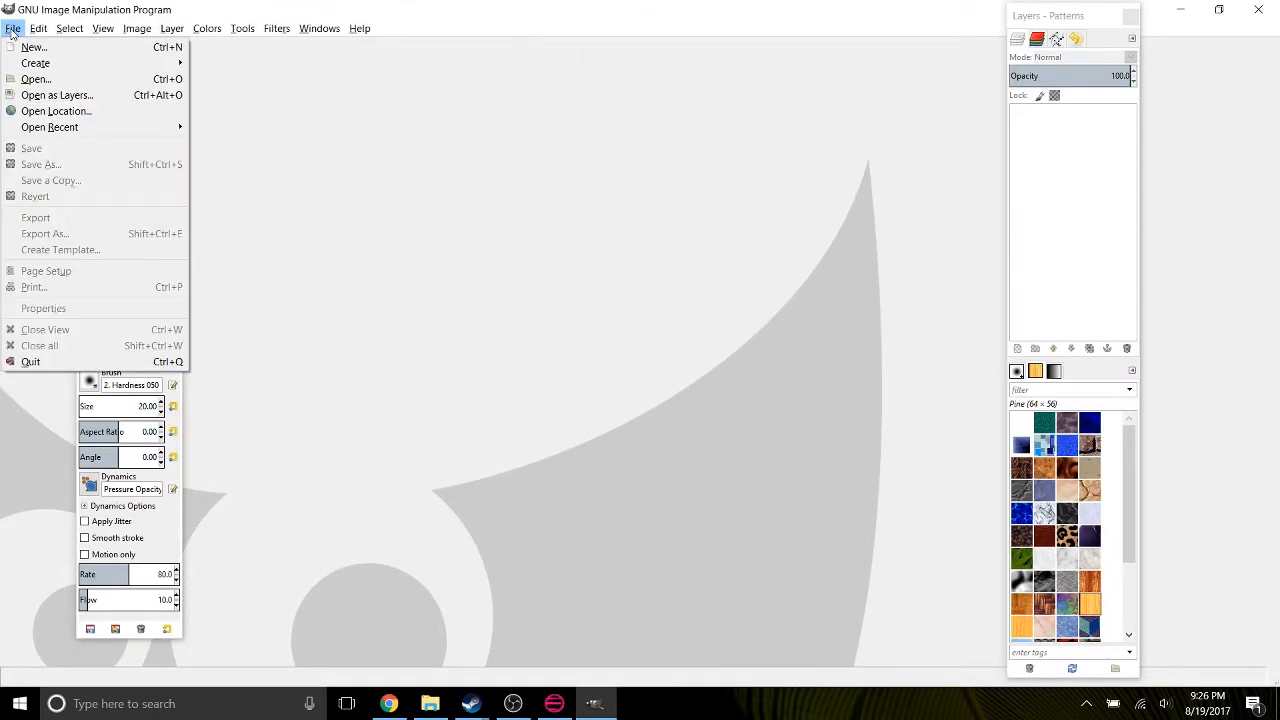
left_click(35, 77)
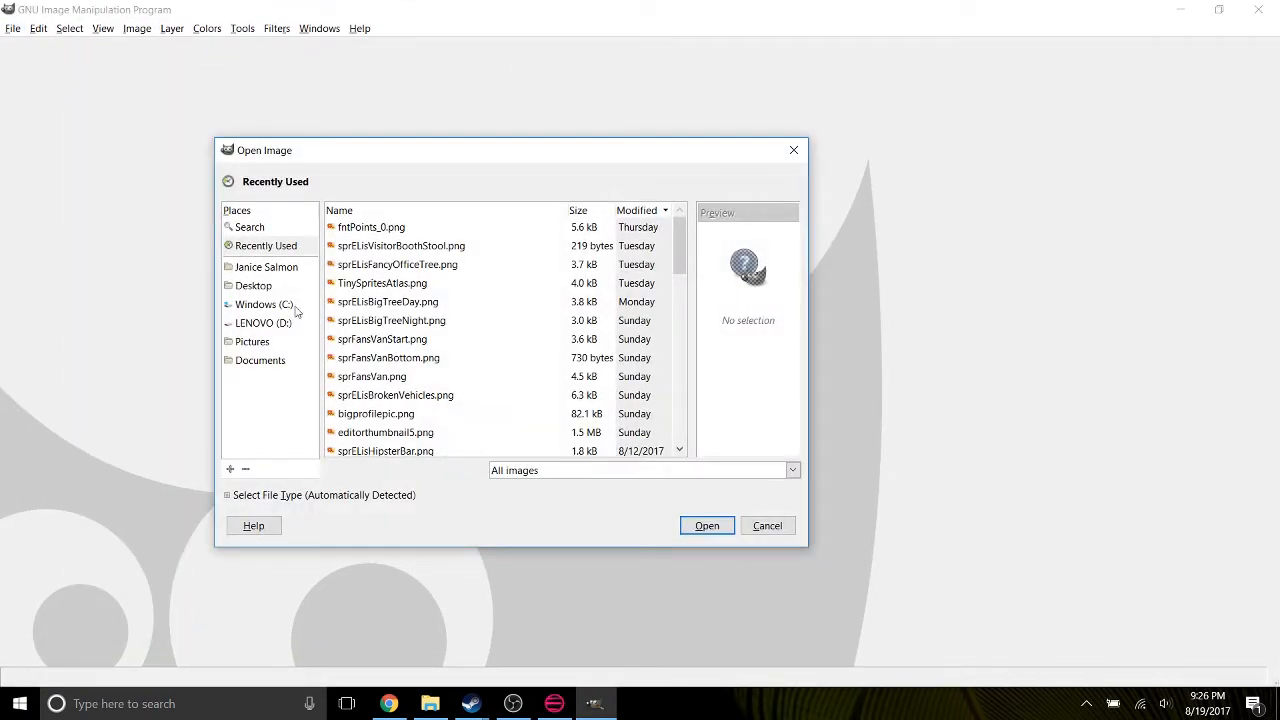
left_click(260, 342)
left_click_drag(677, 238, 674, 452)
scroll(478, 390, "up", 6)
scroll(477, 390, "up", 2)
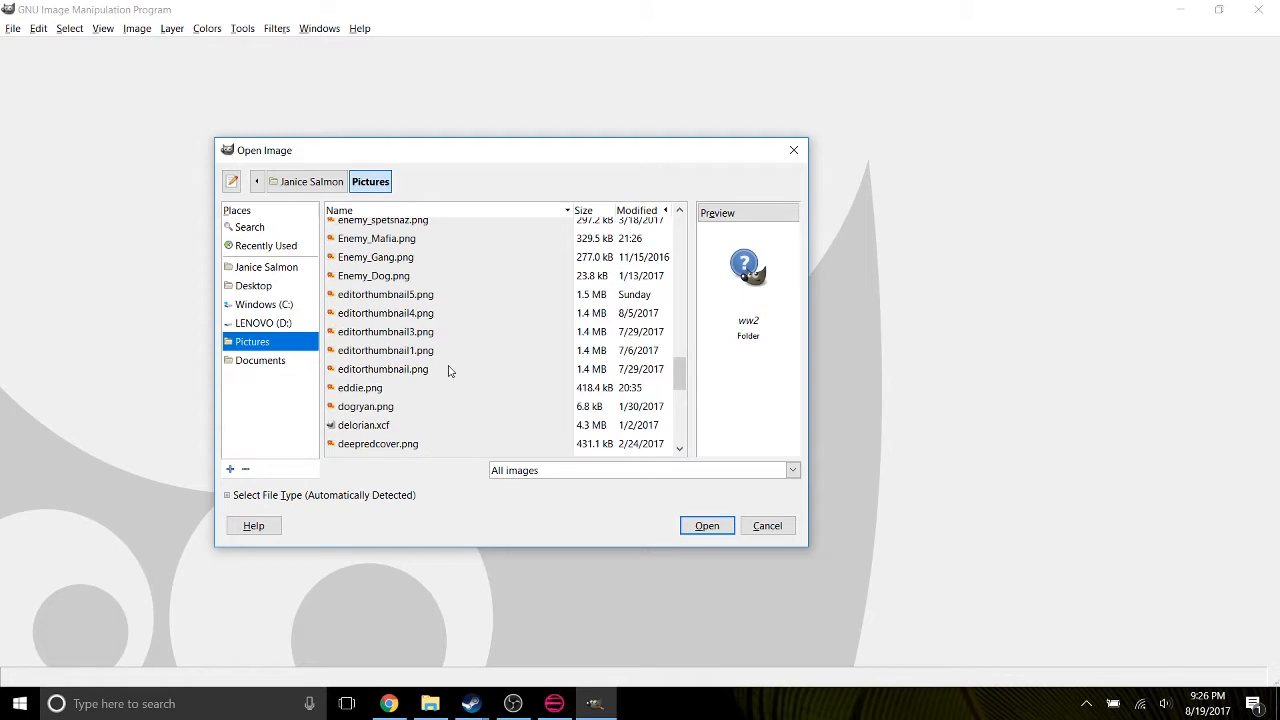
scroll(410, 272, "up", 1)
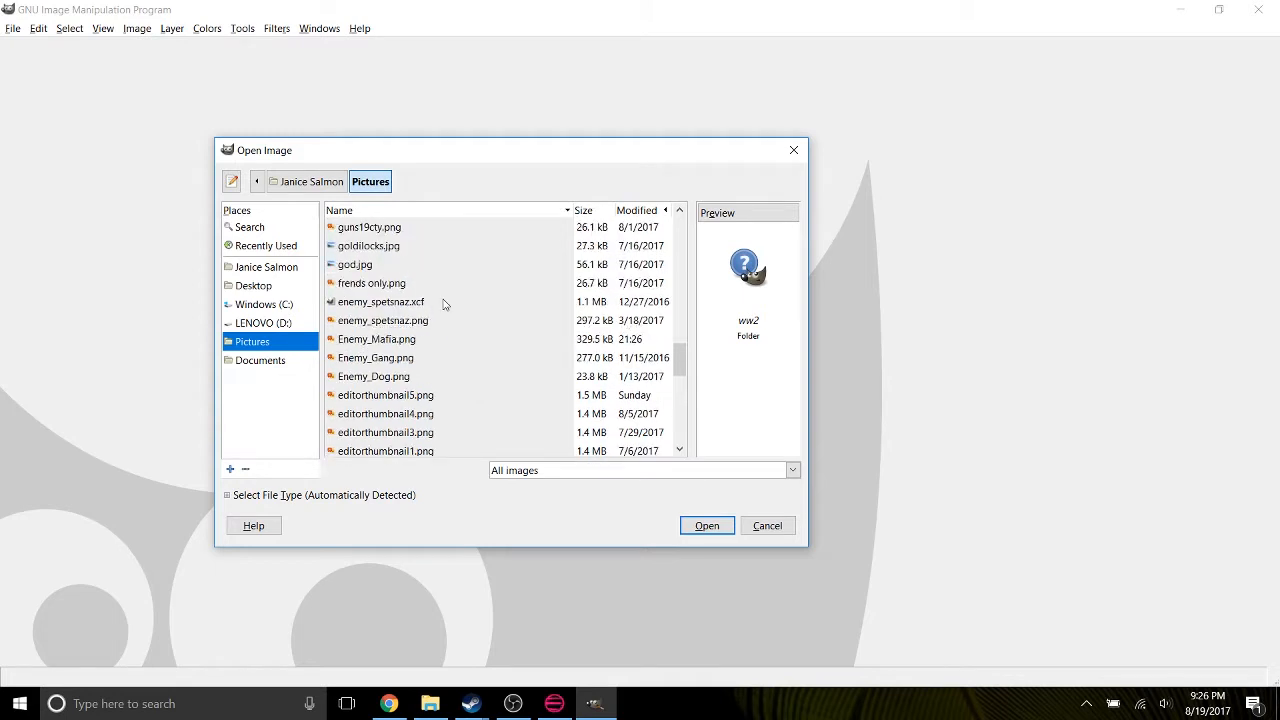
scroll(441, 313, "up", 1)
scroll(447, 314, "up", 1)
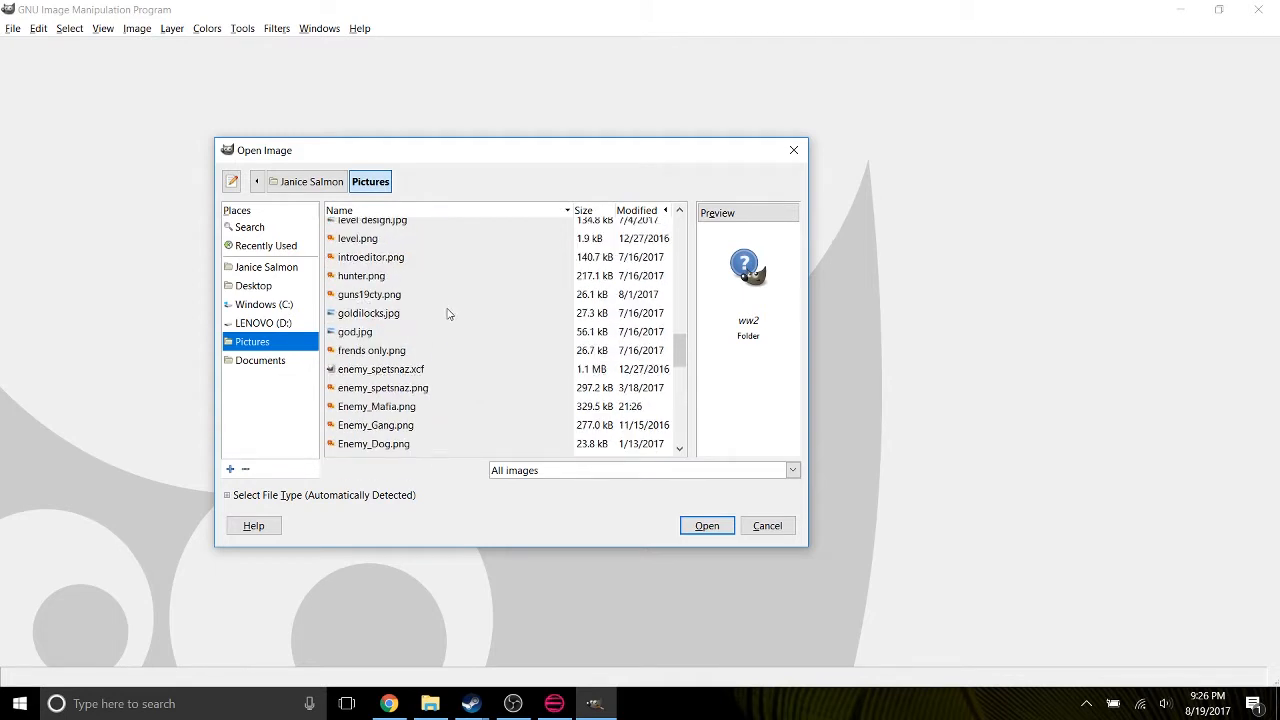
left_click(405, 261)
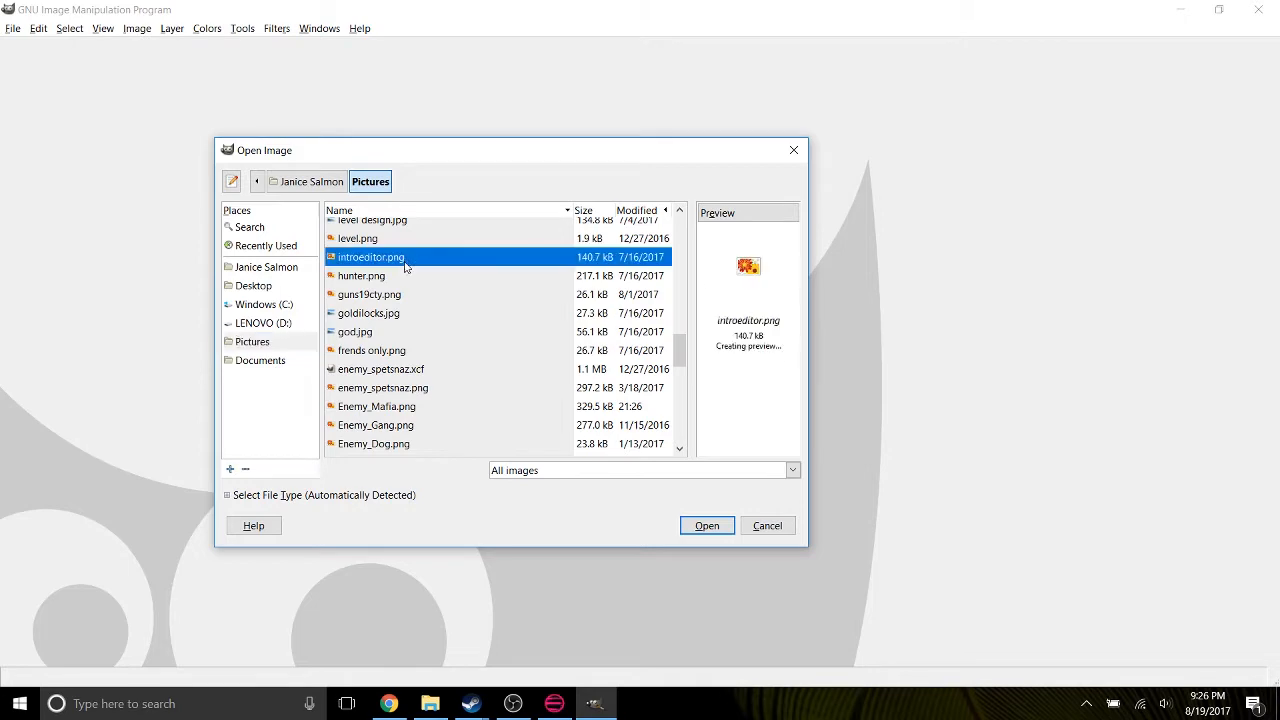
left_click(399, 390)
left_click(401, 407)
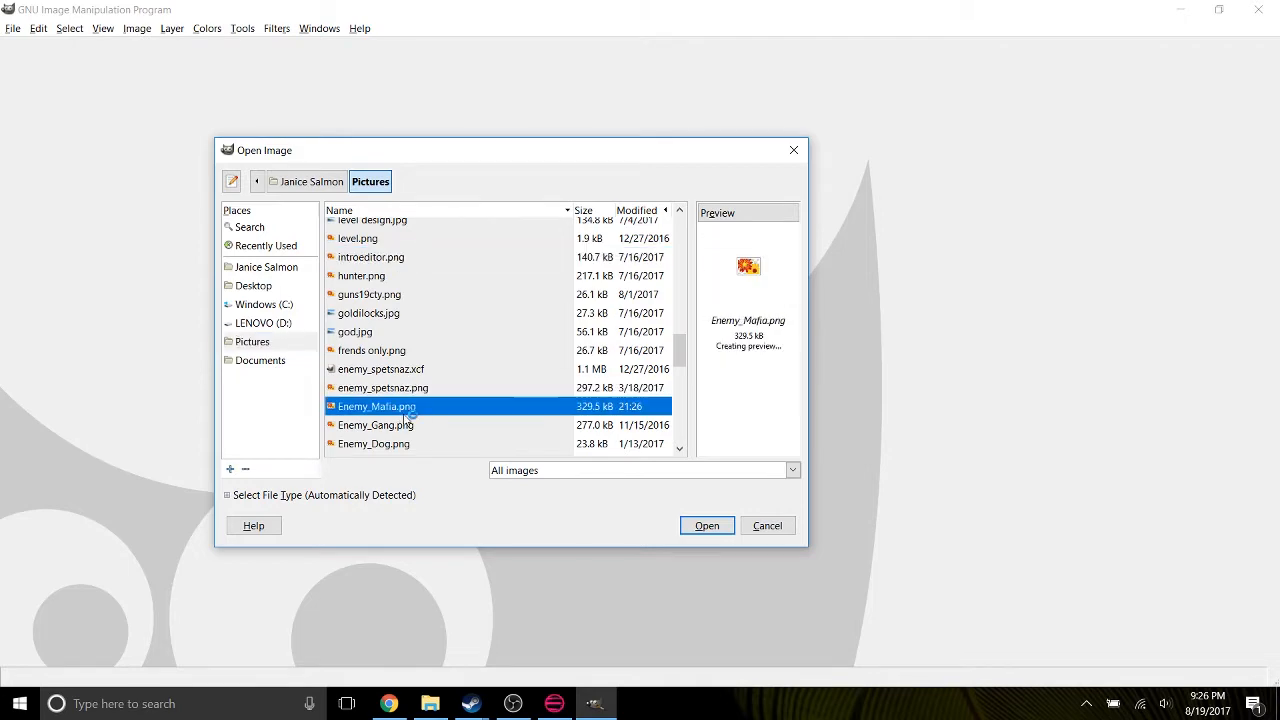
left_click(709, 527)
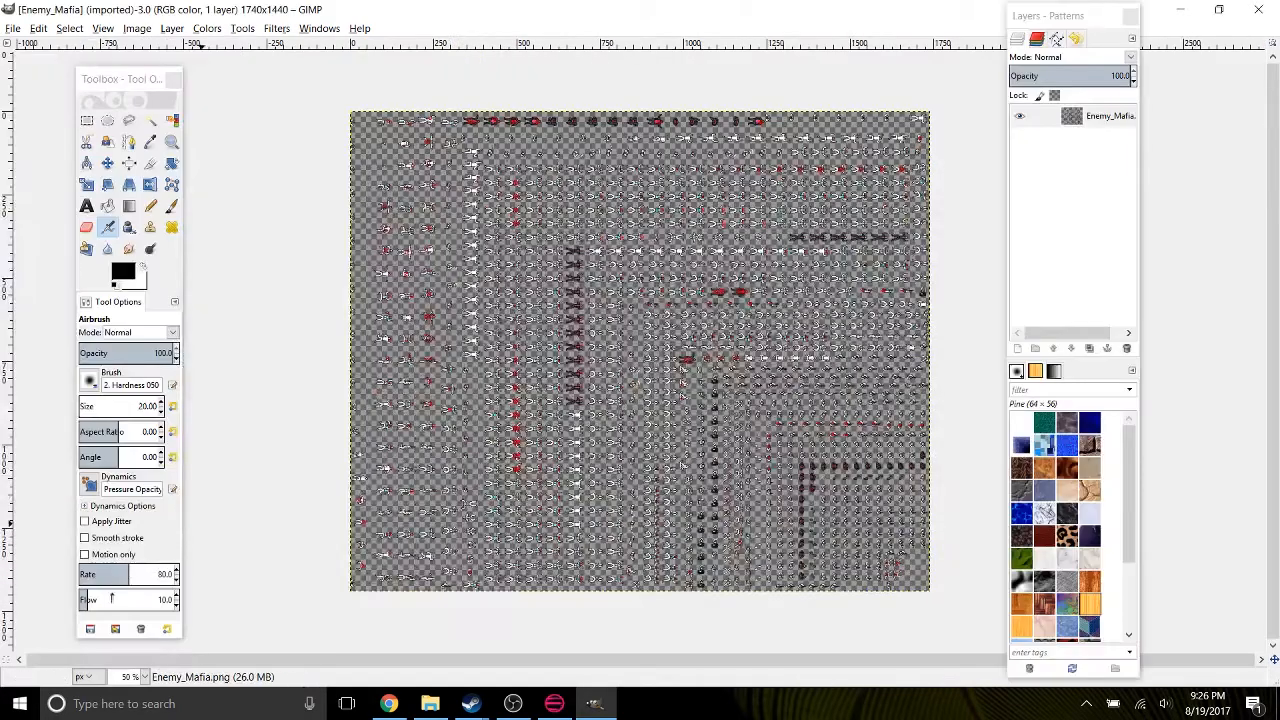
Examine the mafia enemy sprites across the Enemy_Mafia sheet at different zoom levels.
scroll(131, 681, "up", 2)
scroll(131, 681, "up", 1)
scroll(131, 681, "down", 3)
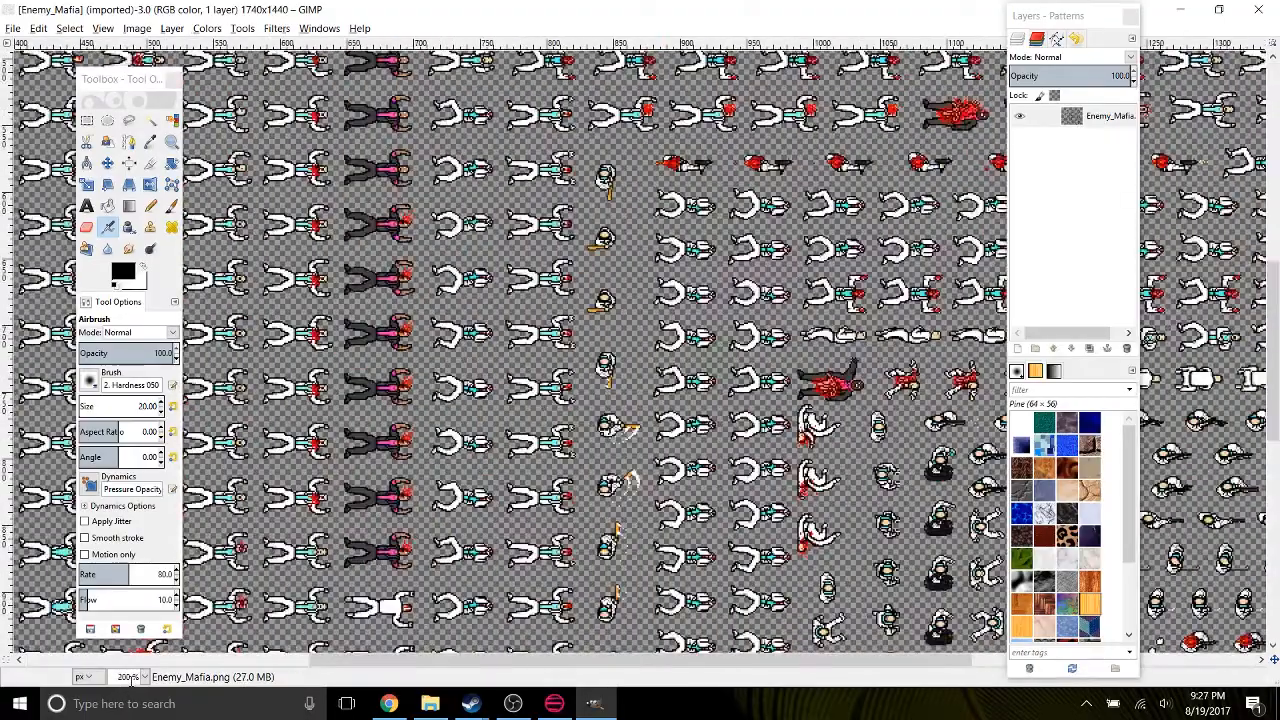
scroll(130, 680, "up", 5)
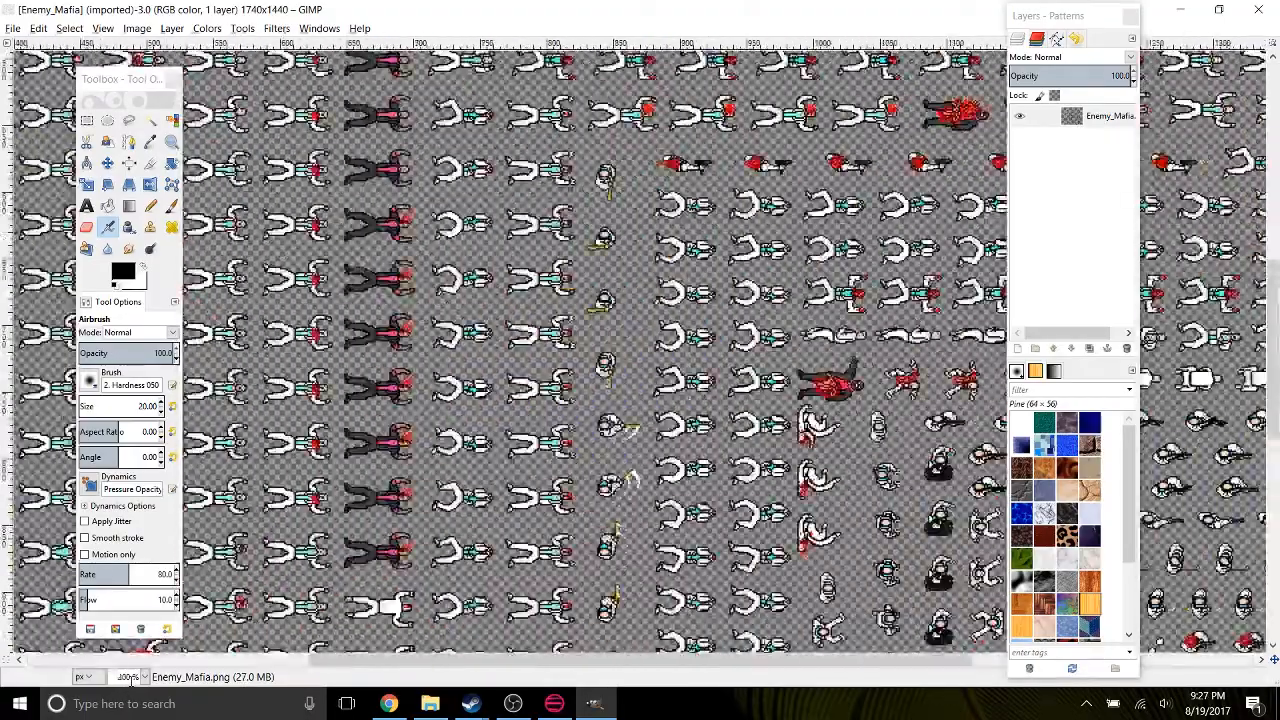
scroll(130, 680, "down", 5)
scroll(130, 680, "up", 2)
left_click_drag(720, 578, 451, 451)
left_click_drag(976, 246, 843, 461)
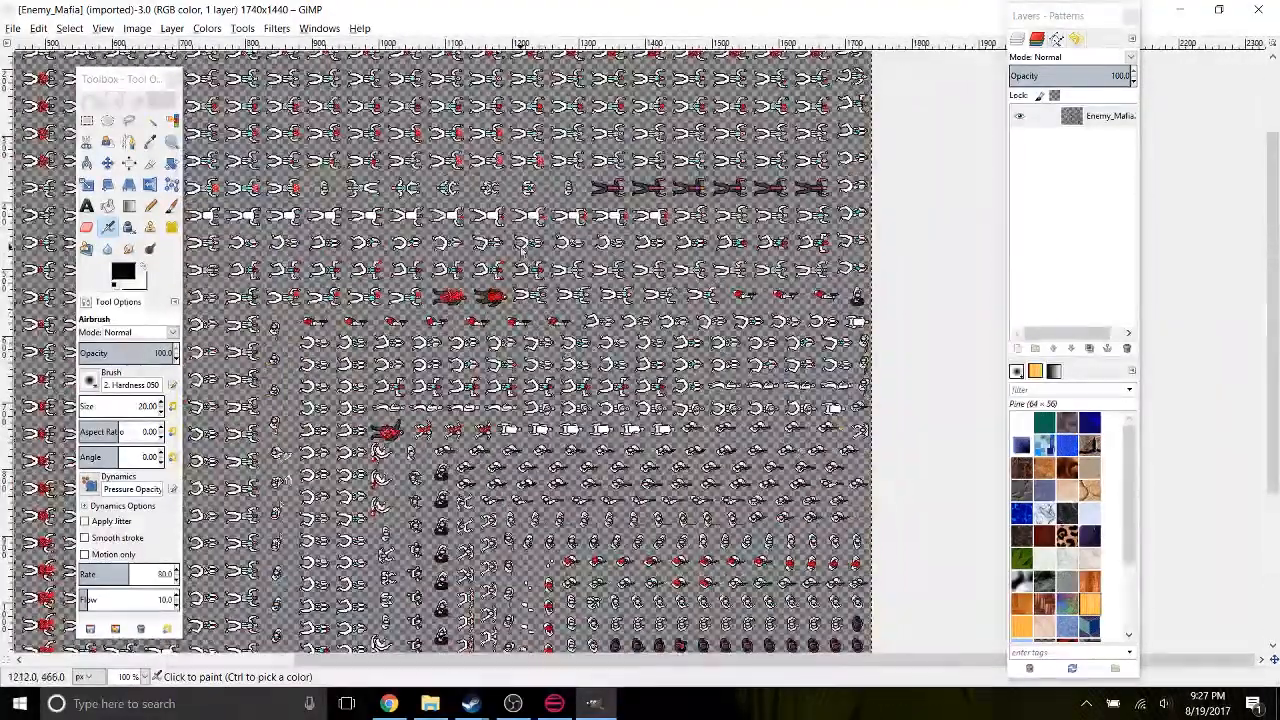
Examine the enemy sprites across the whole Enemy_Mafia sheet, undoing the pattern fill dropped onto the layer.
left_click_drag(518, 250, 700, 479)
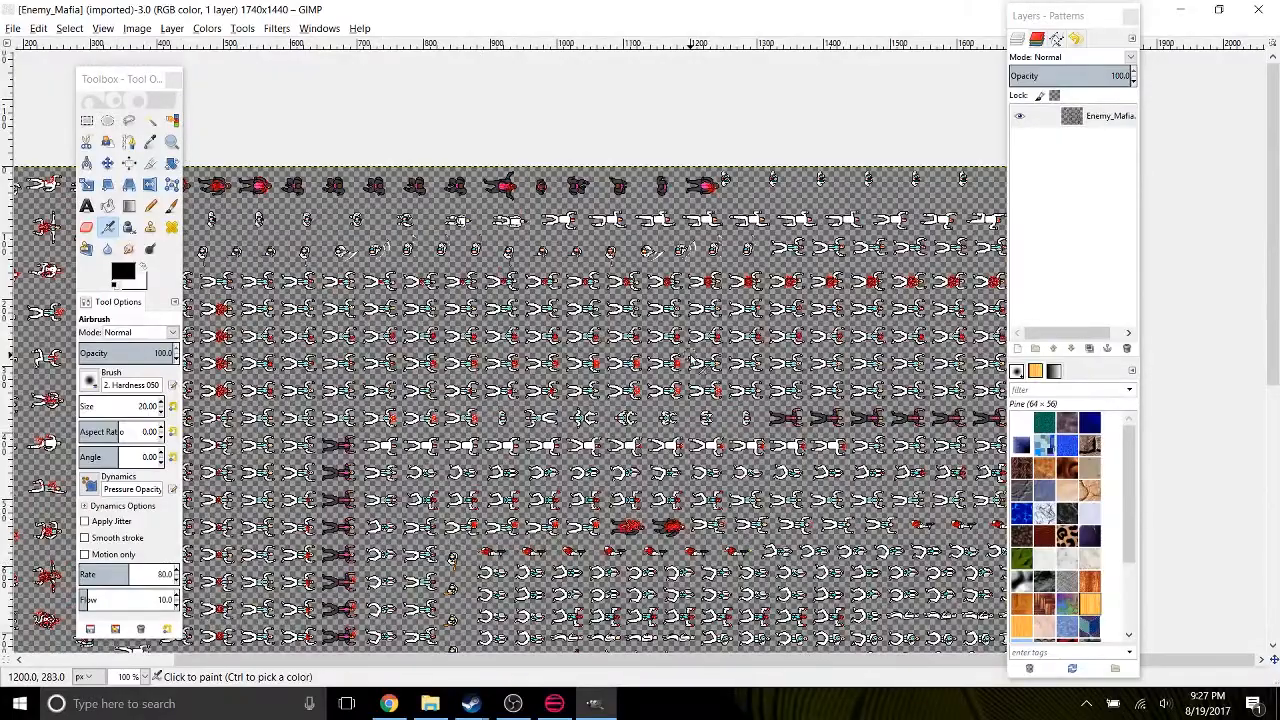
left_click_drag(464, 350, 918, 332)
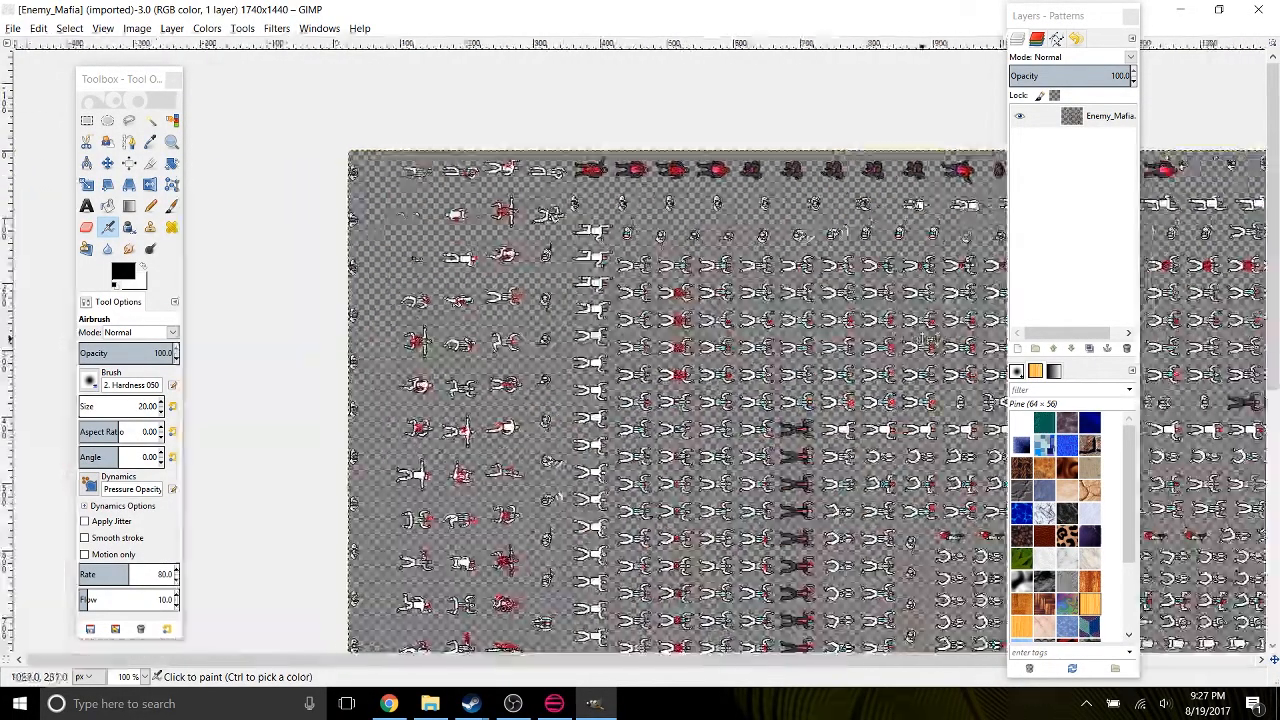
left_click_drag(685, 355, 652, 154)
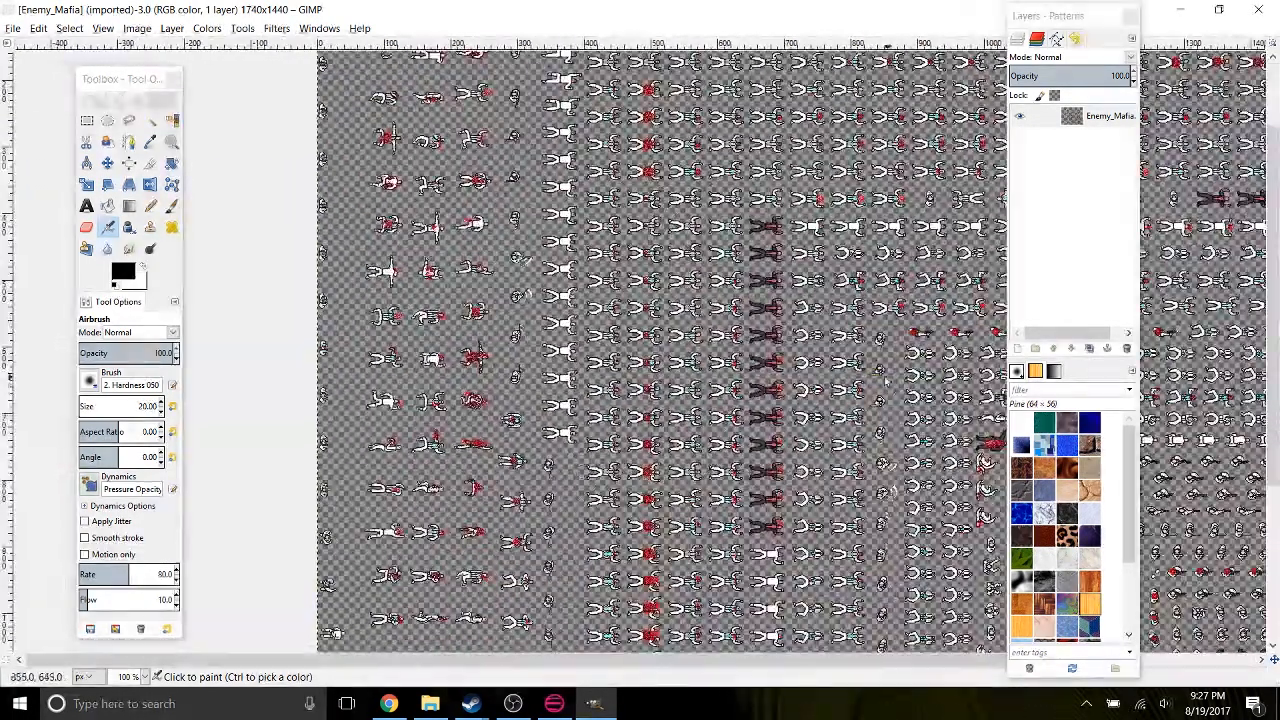
left_click_drag(885, 380, 578, 210)
left_click_drag(1021, 445, 853, 404)
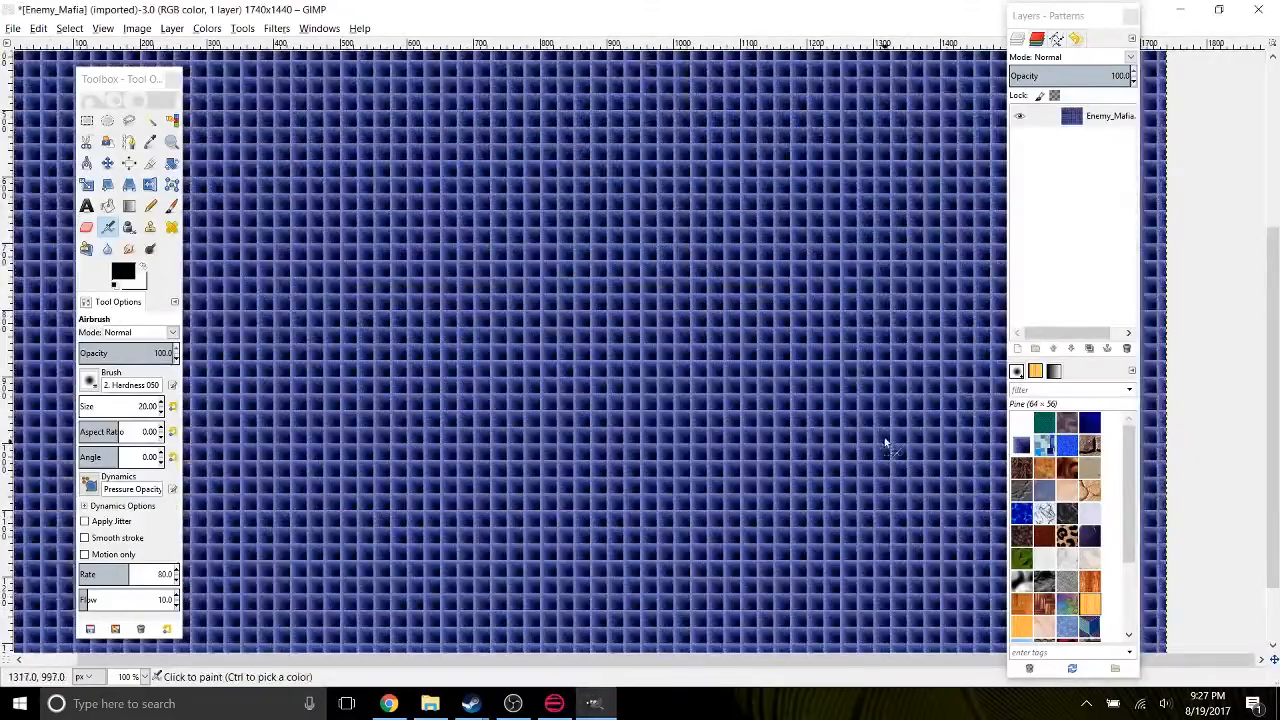
key("ctrl+z")
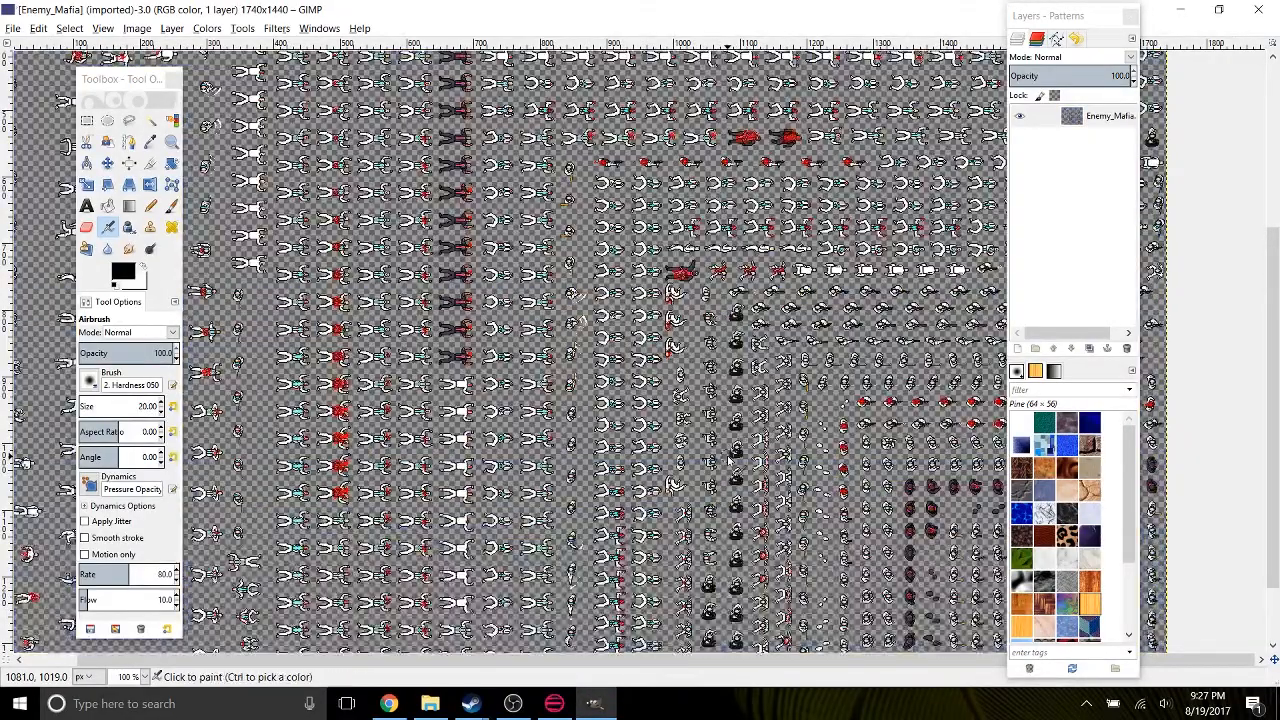
left_click_drag(776, 425, 576, 334)
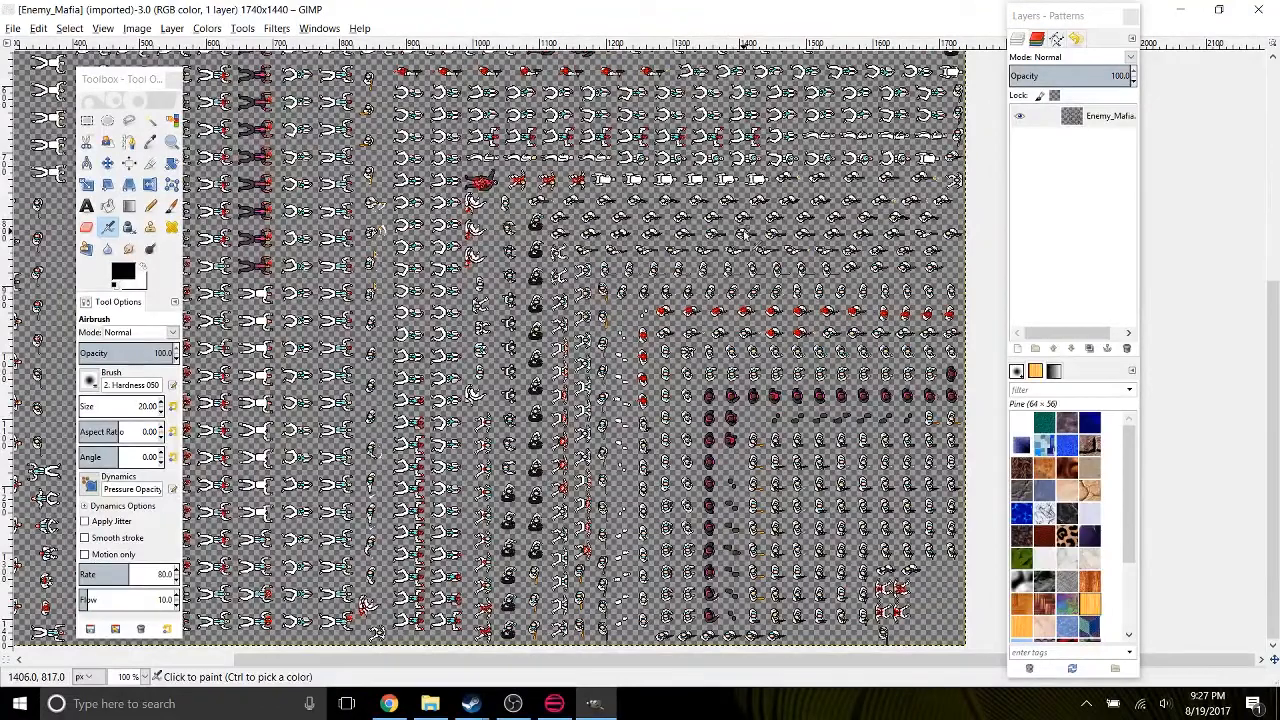
left_click_drag(671, 291, 582, 388)
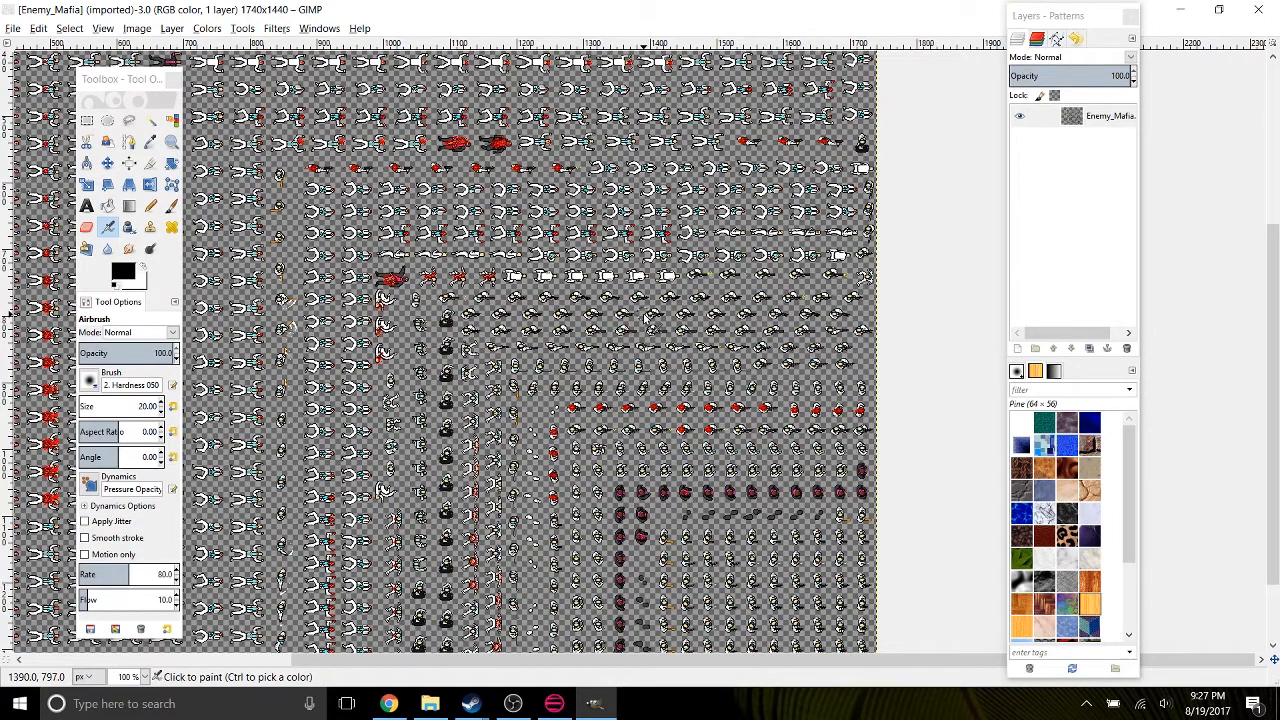
scroll(645, 318, "down", 3)
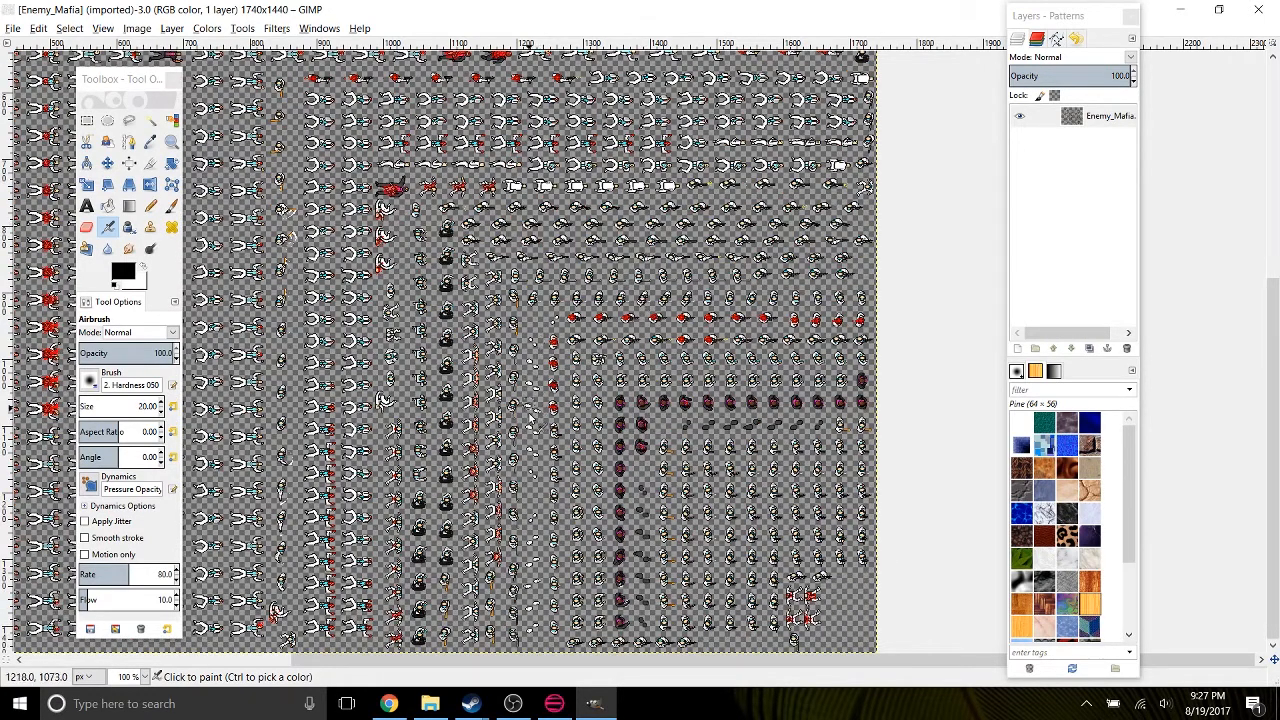
Switch to OBS to check the running recording and minimize its window again.
left_click(513, 703)
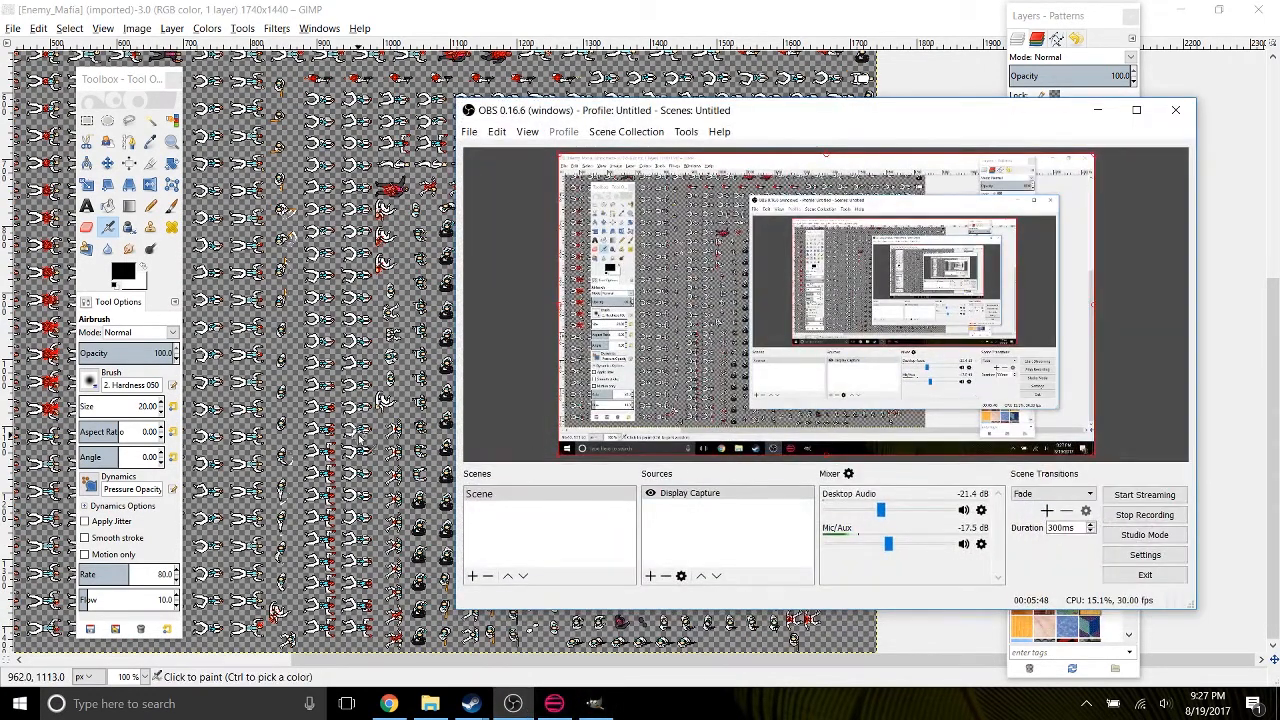
left_click(1097, 110)
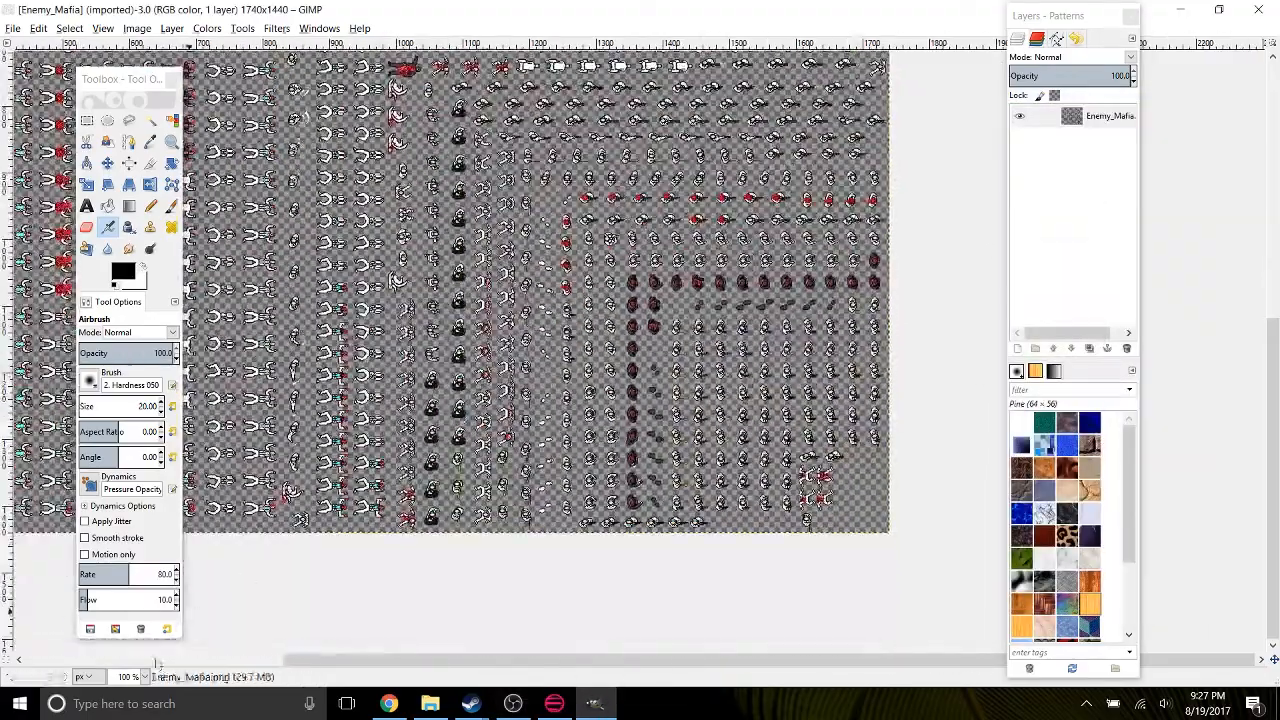
Inspect the mafia sprites close up at 800% and look over the rest of the sheet at 100%.
scroll(290, 497, "up", 6, "ctrl")
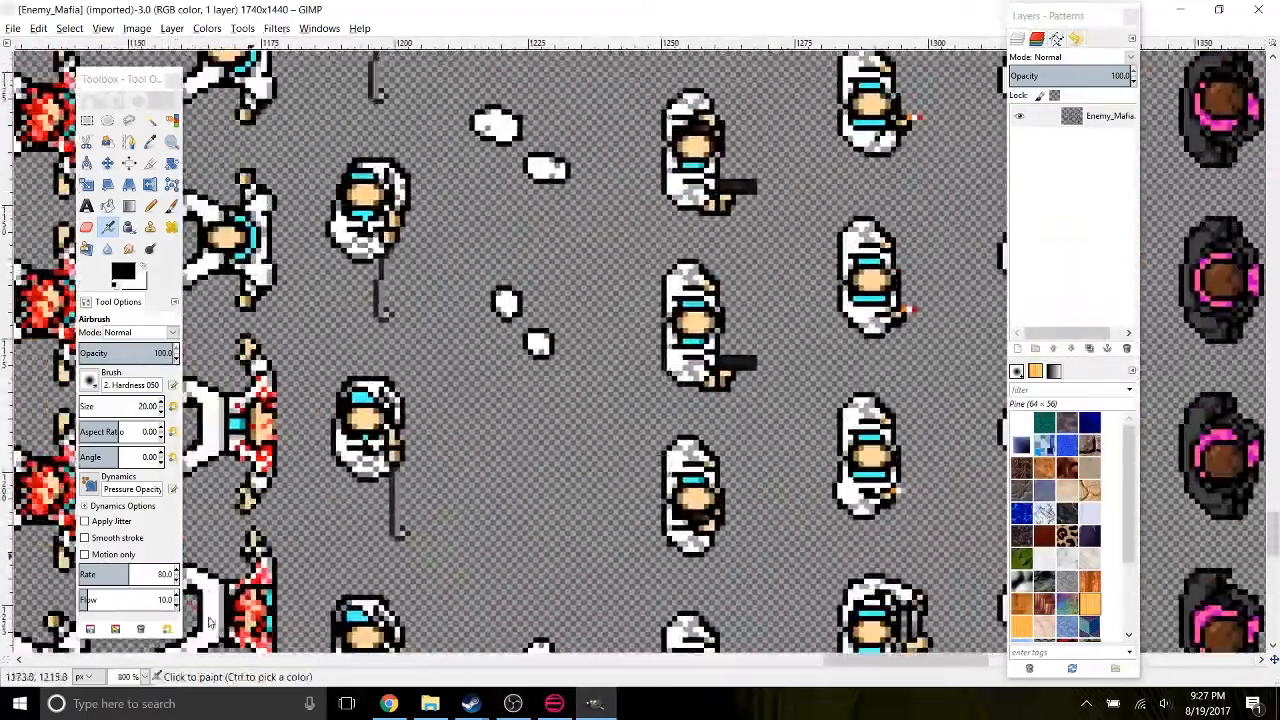
scroll(290, 497, "down", 4, "ctrl")
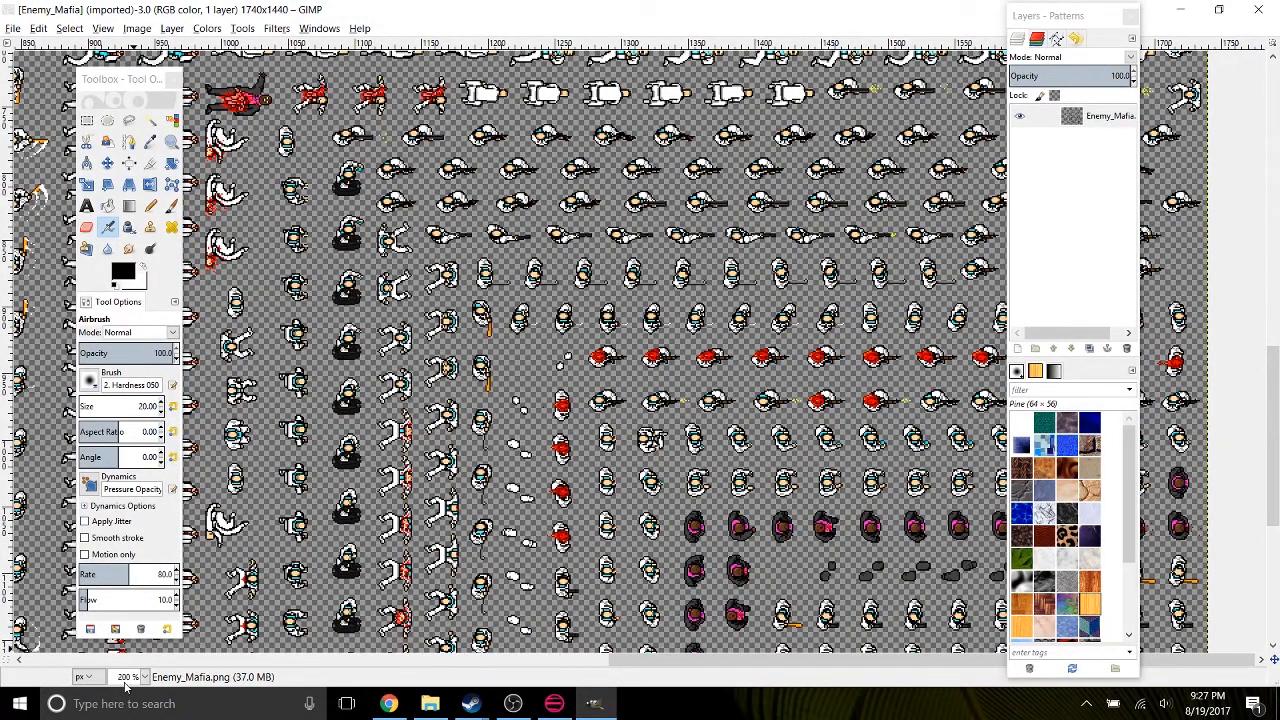
scroll(638, 410, "down", 2, "ctrl")
left_click_drag(600, 229, 509, 360)
left_click_drag(524, 216, 517, 472)
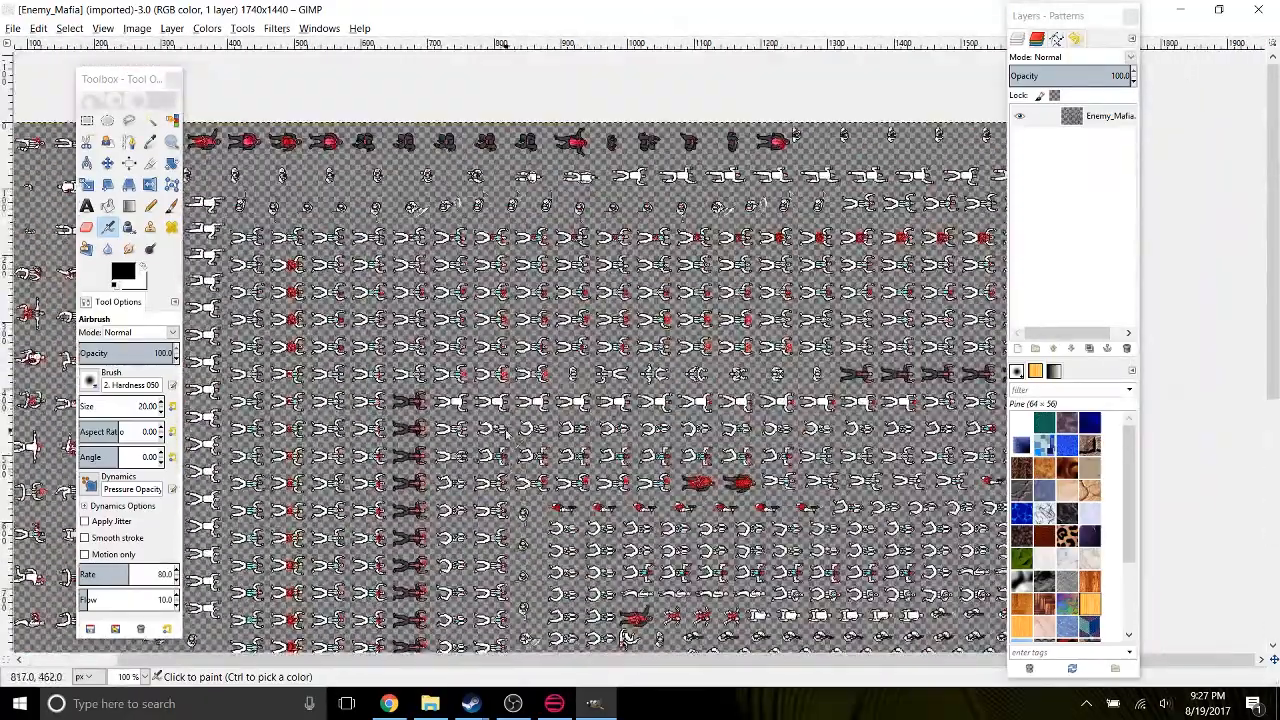
left_click_drag(471, 400, 637, 382)
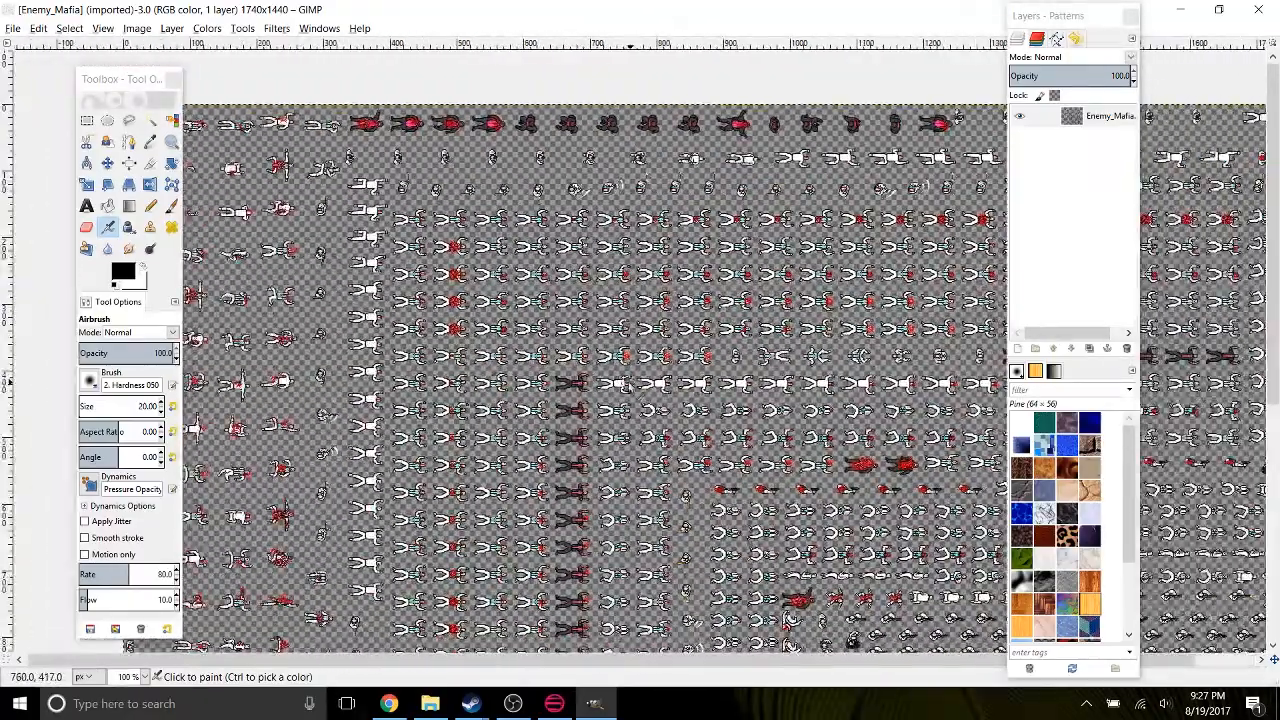
left_click_drag(553, 406, 647, 419)
left_click_drag(845, 407, 486, 403)
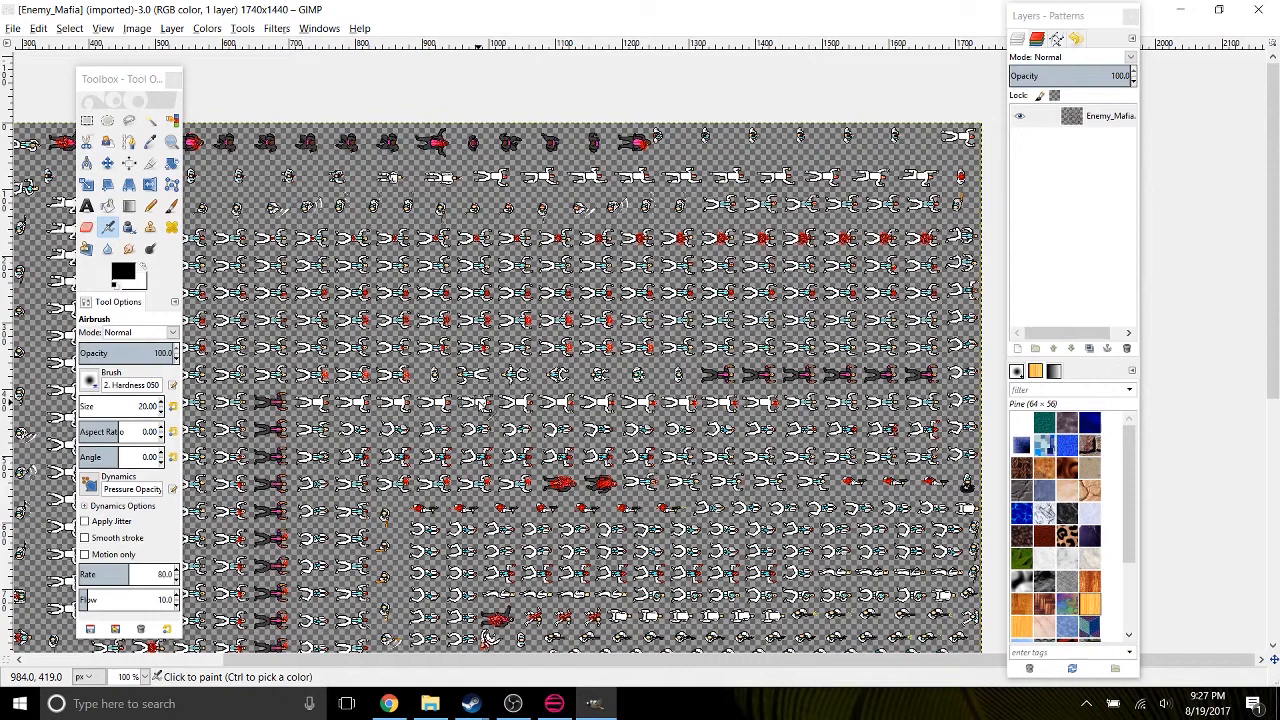
left_click_drag(605, 318, 618, 303)
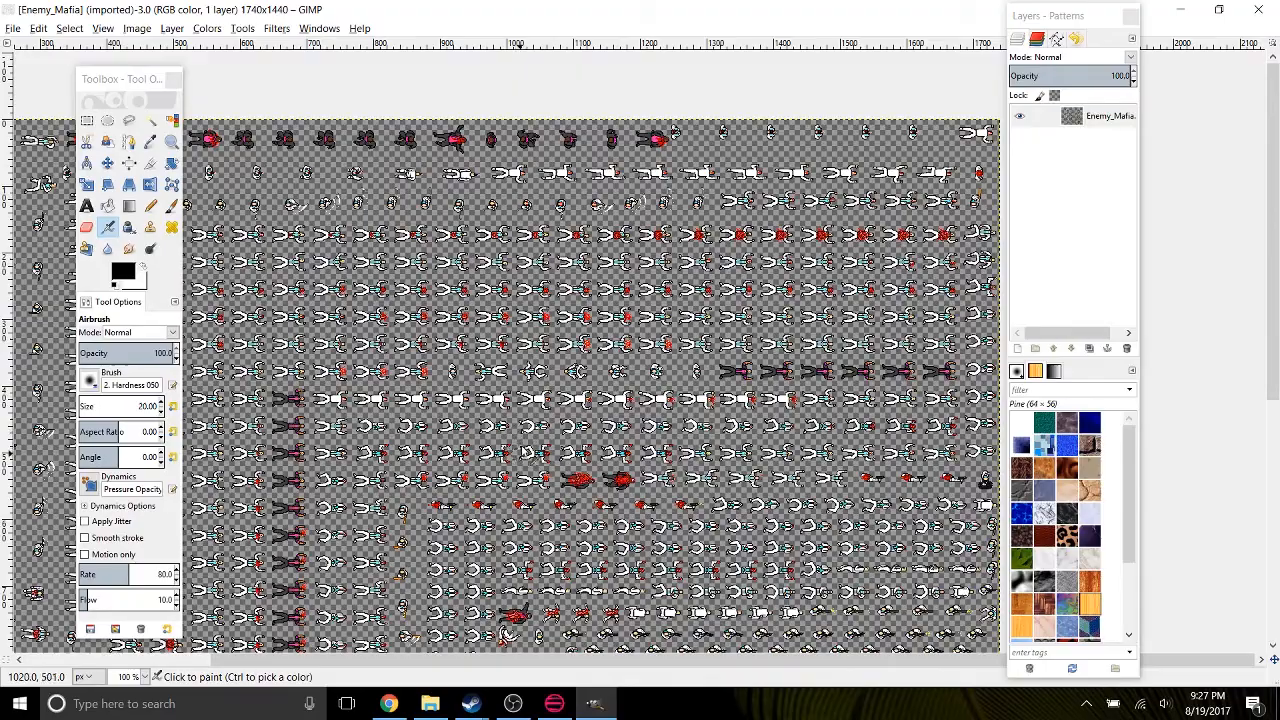
left_click_drag(521, 441, 577, 370)
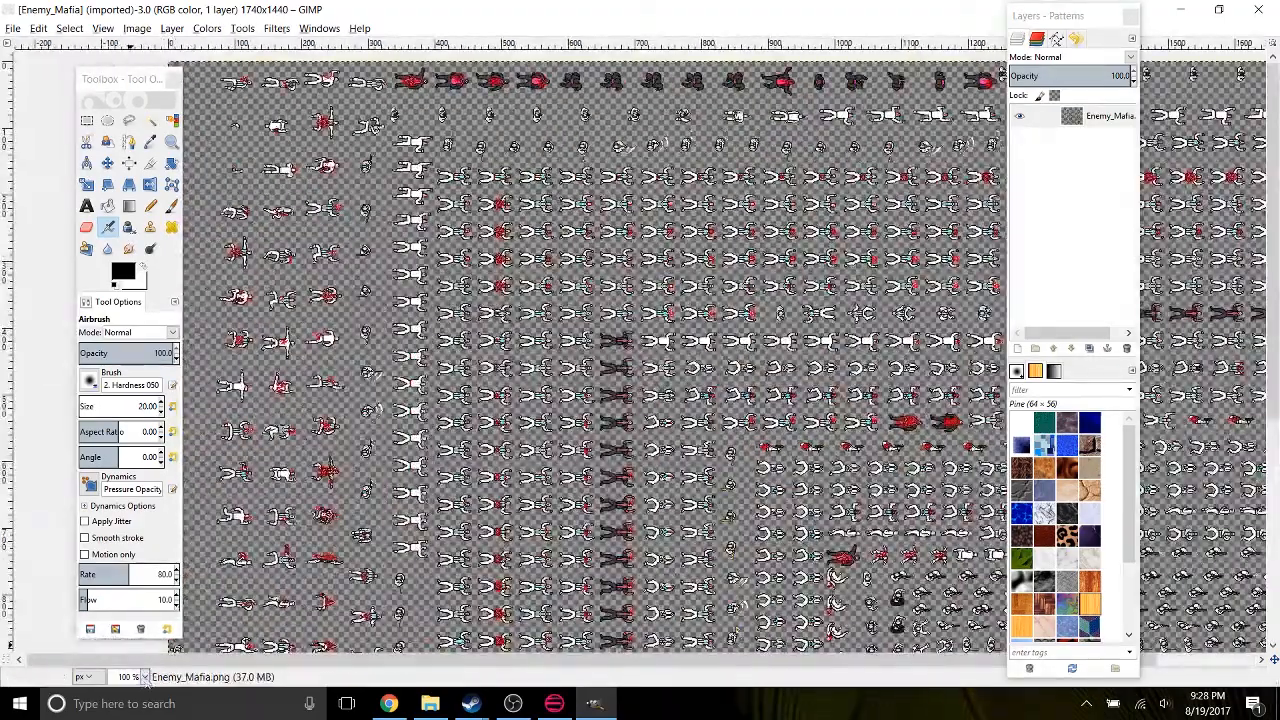
scroll(143, 681, "up", 3)
left_click_drag(586, 186, 382, 676)
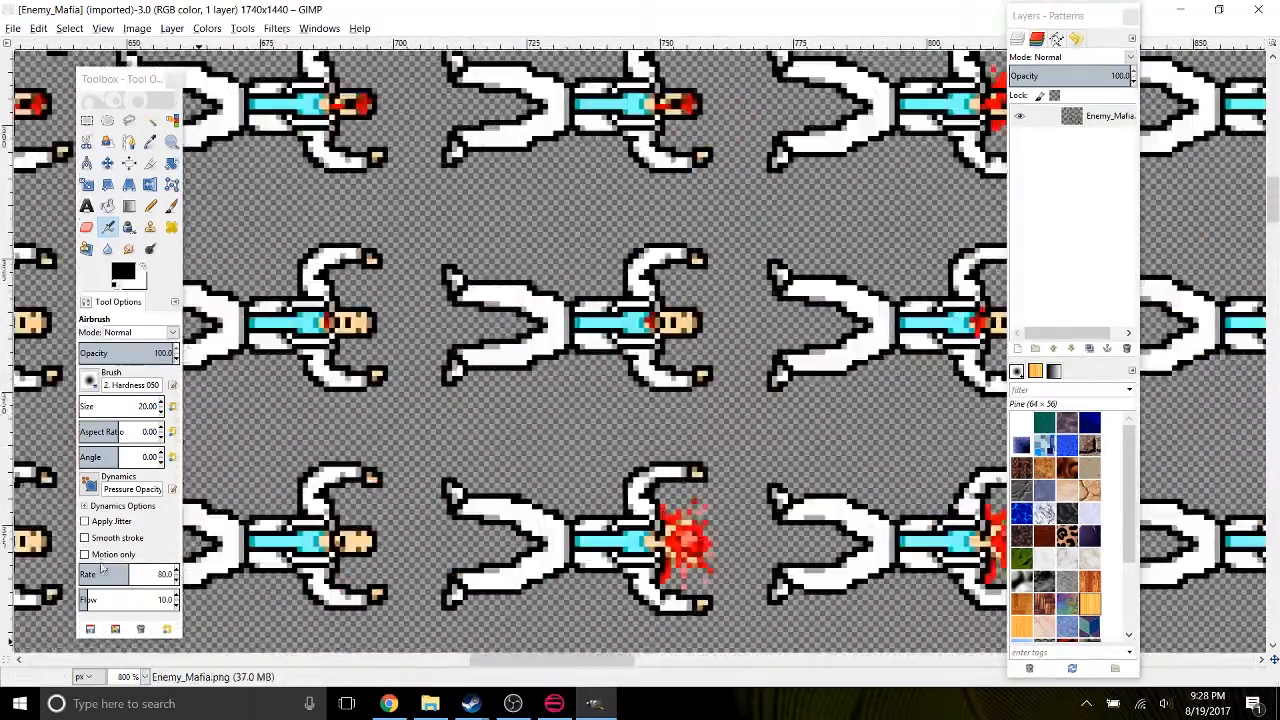
Set the brush size to 1 and switch to the Pencil tool.
left_click_drag(130, 406, 117, 405)
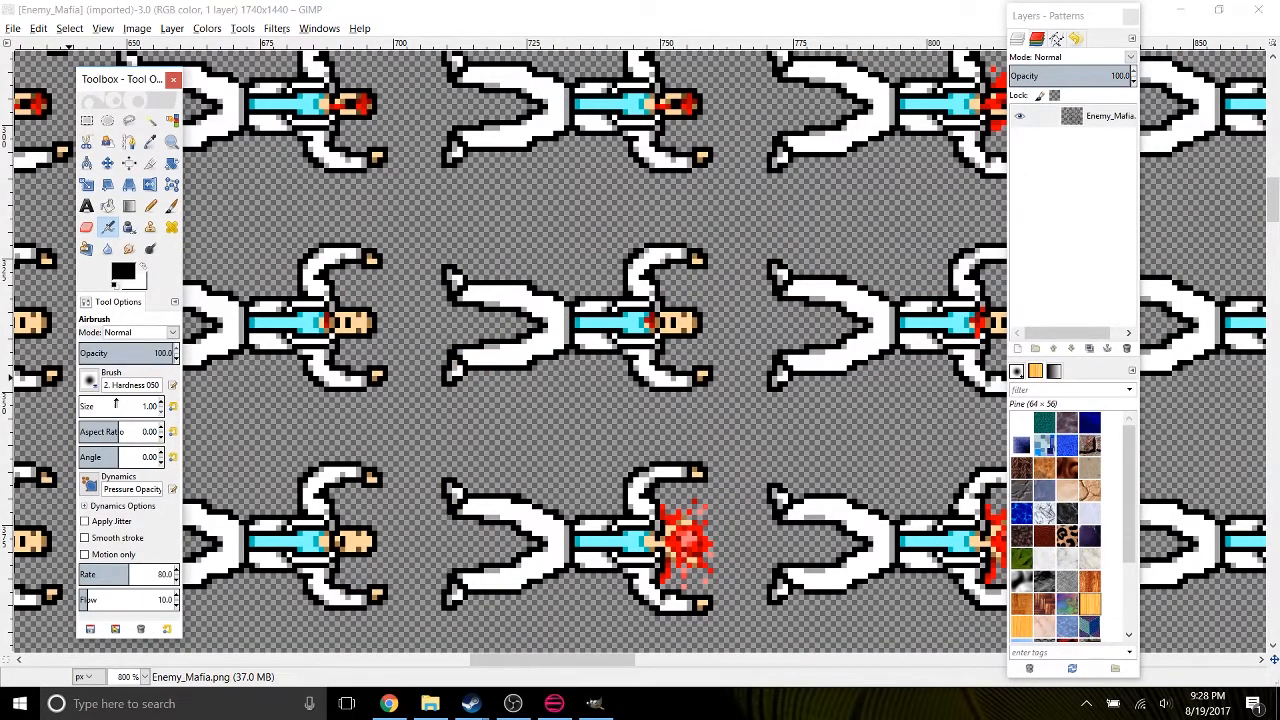
left_click(149, 185)
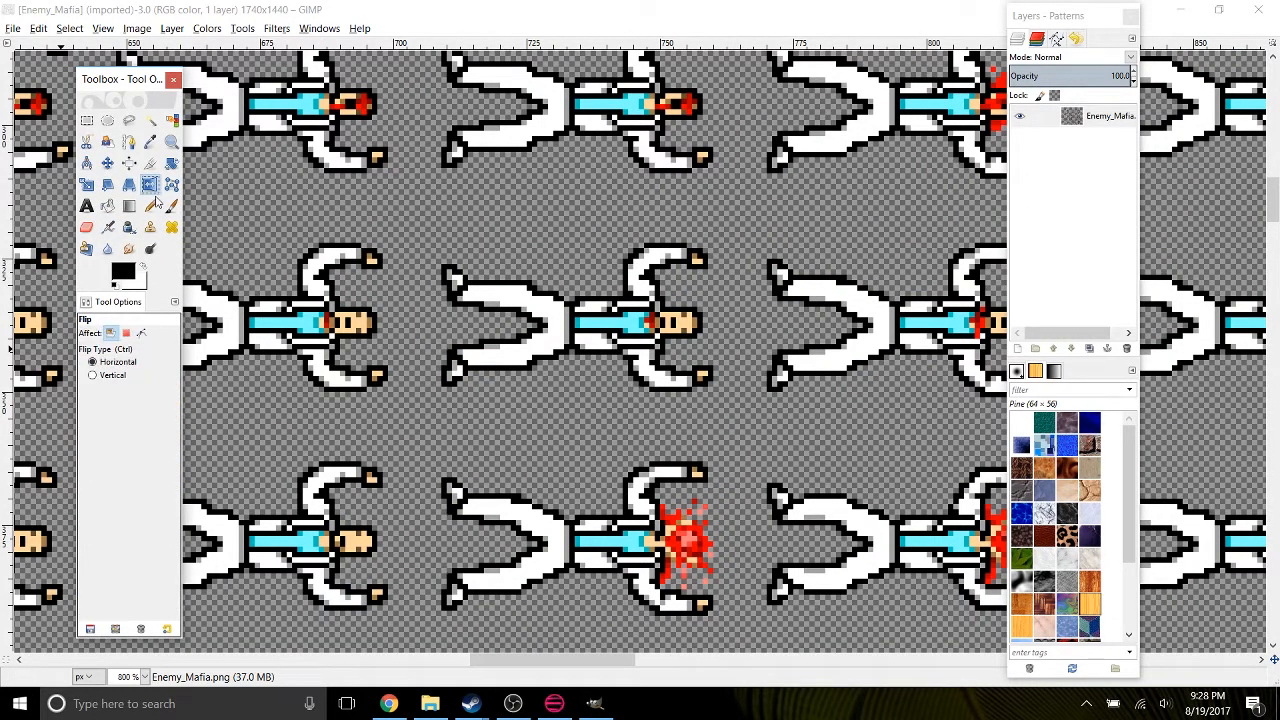
left_click(154, 204)
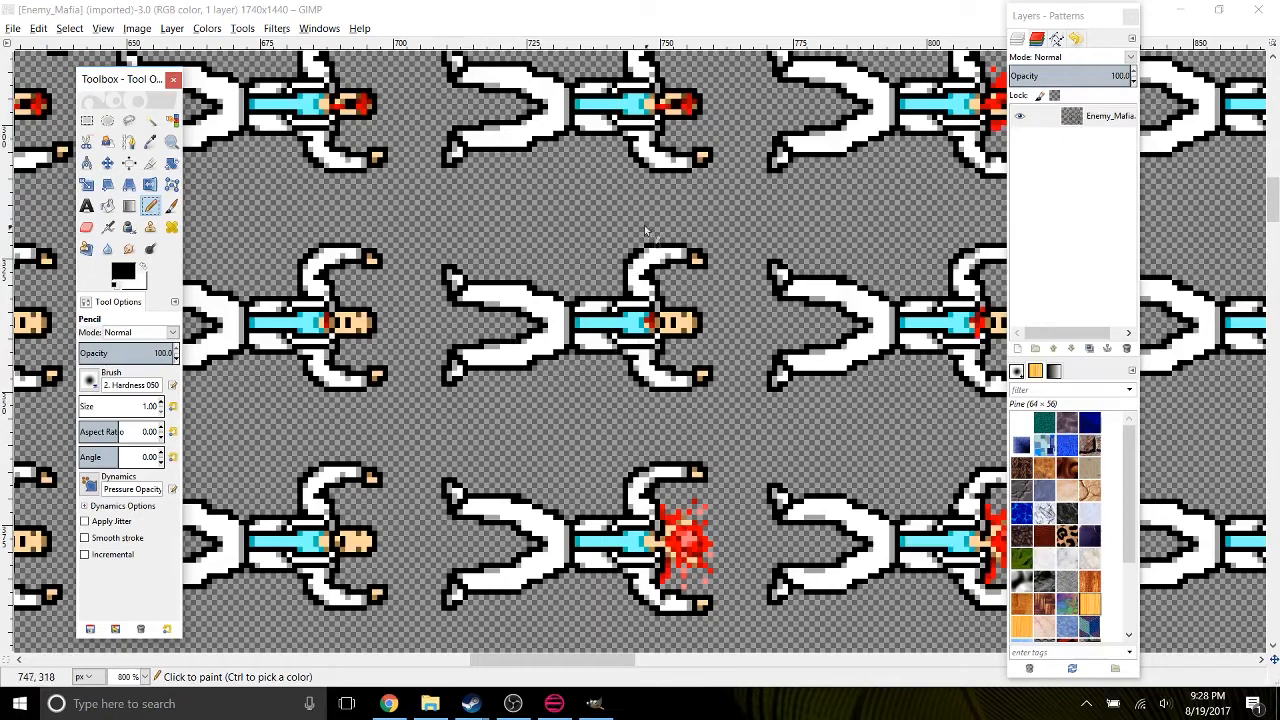
Select all white suit areas across the sheet by color, with the selection threshold set to 0.
left_click_drag(639, 222, 565, 478)
scroll(732, 365, "right", 6)
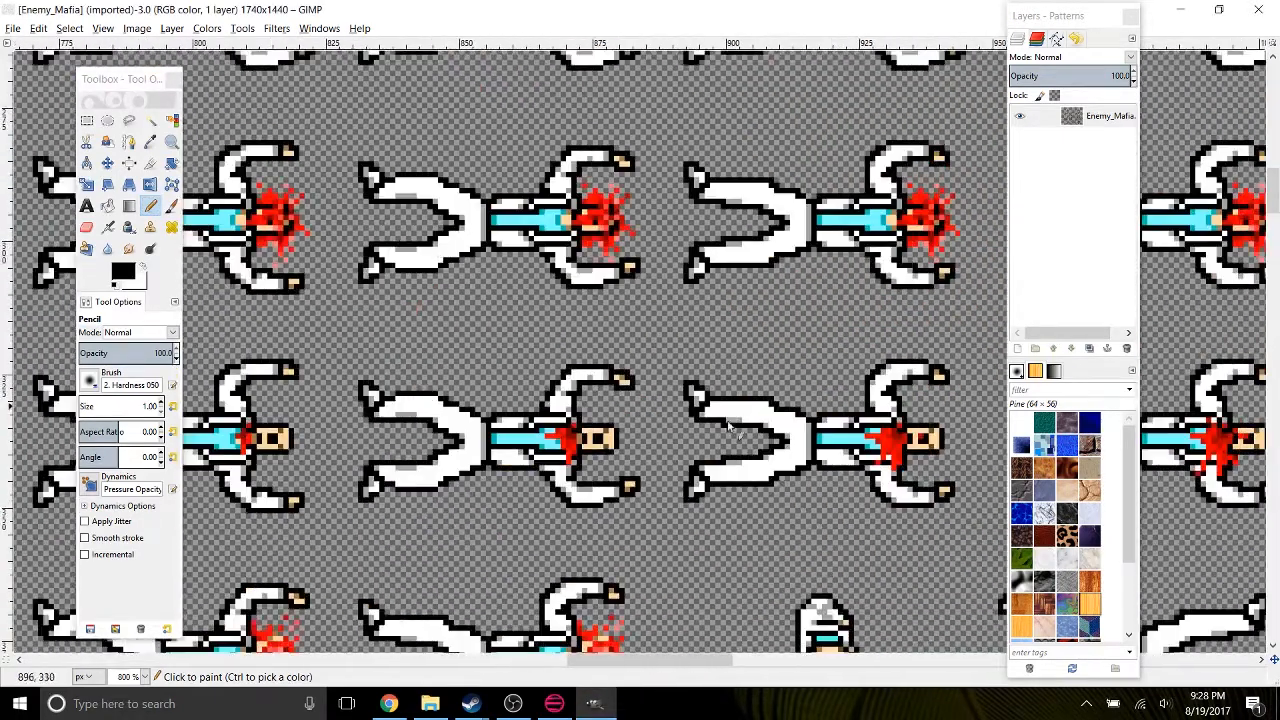
left_click_drag(846, 534, 494, 268)
left_click_drag(678, 237, 644, 310)
left_click_drag(708, 640, 588, 460)
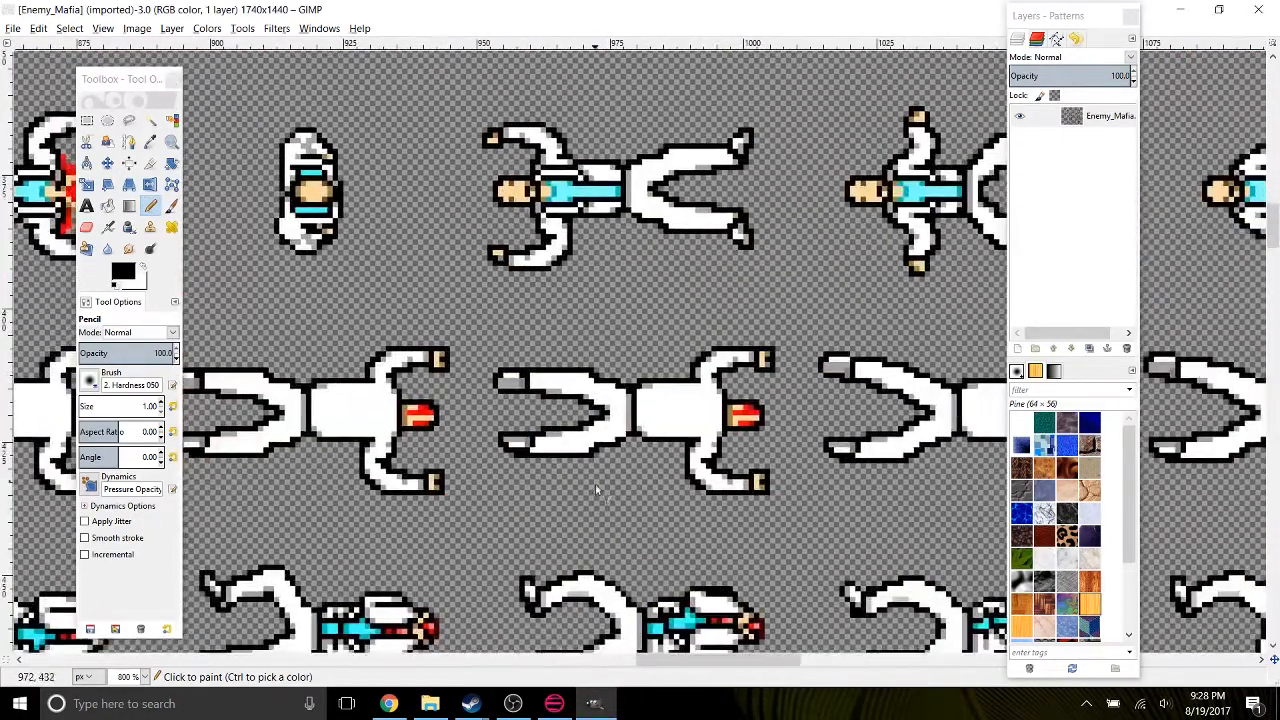
scroll(577, 541, "down", 2)
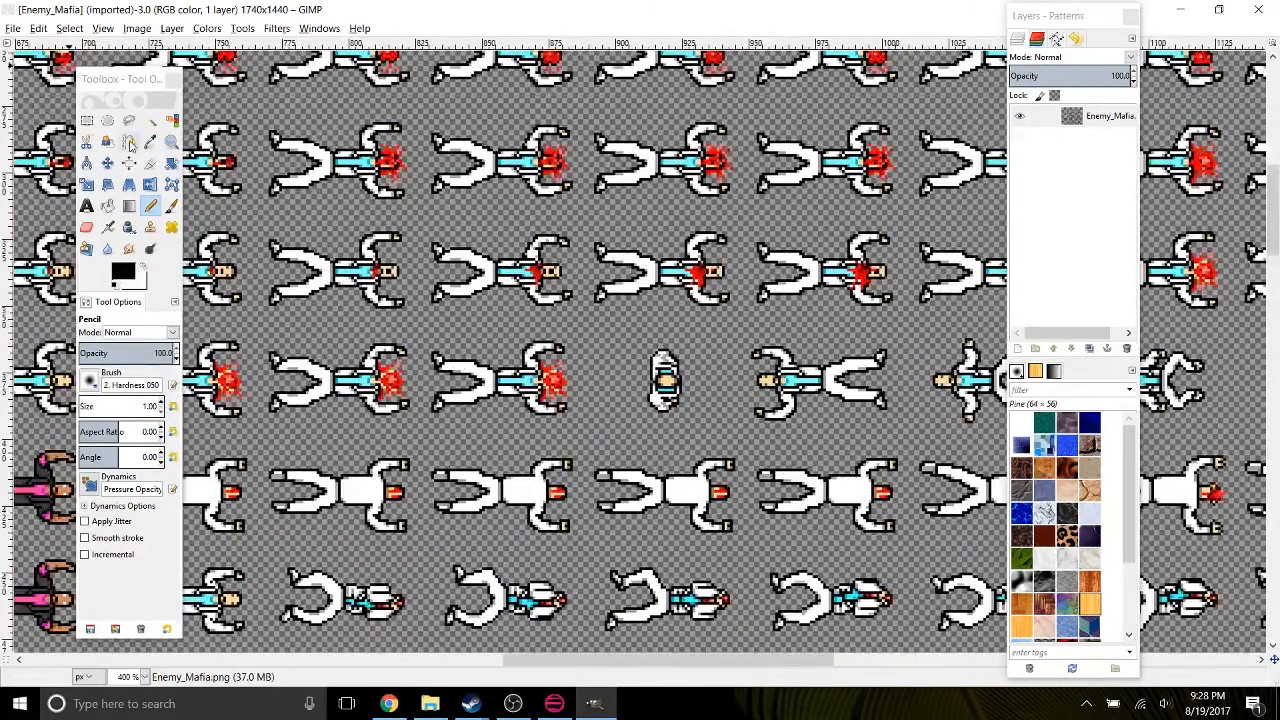
left_click(171, 121)
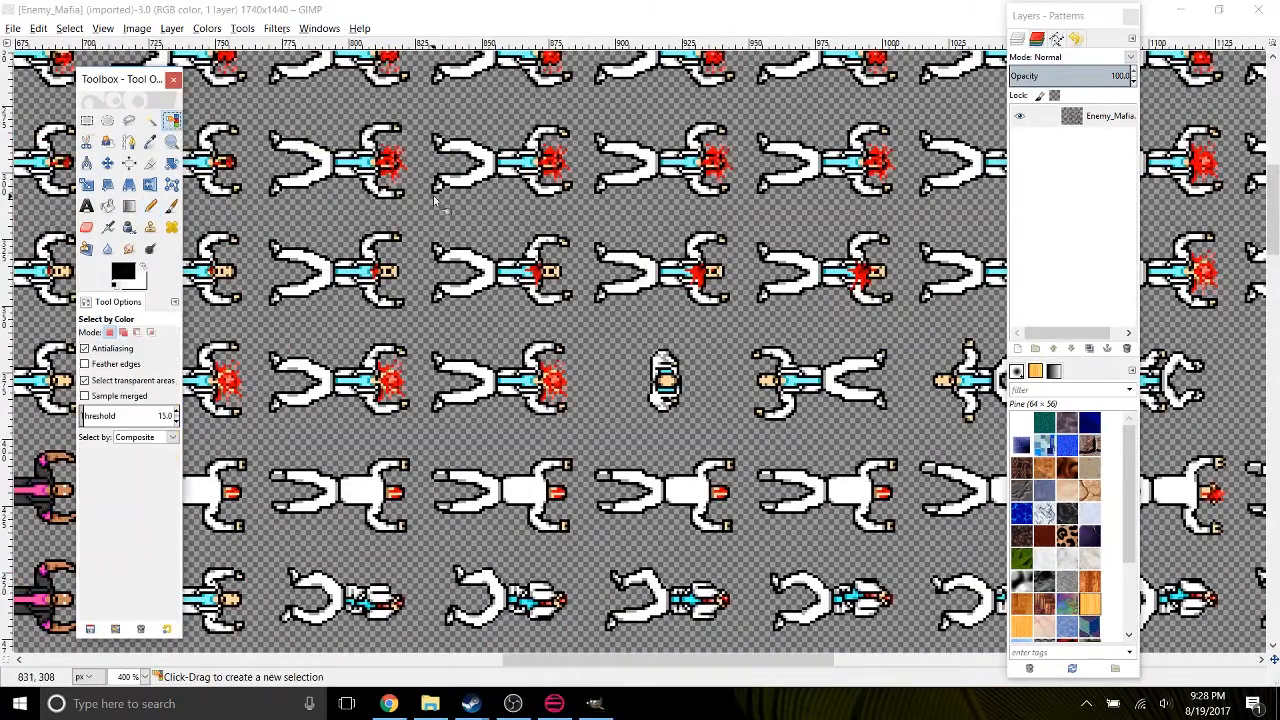
left_click(628, 182)
left_click_drag(368, 241, 338, 267)
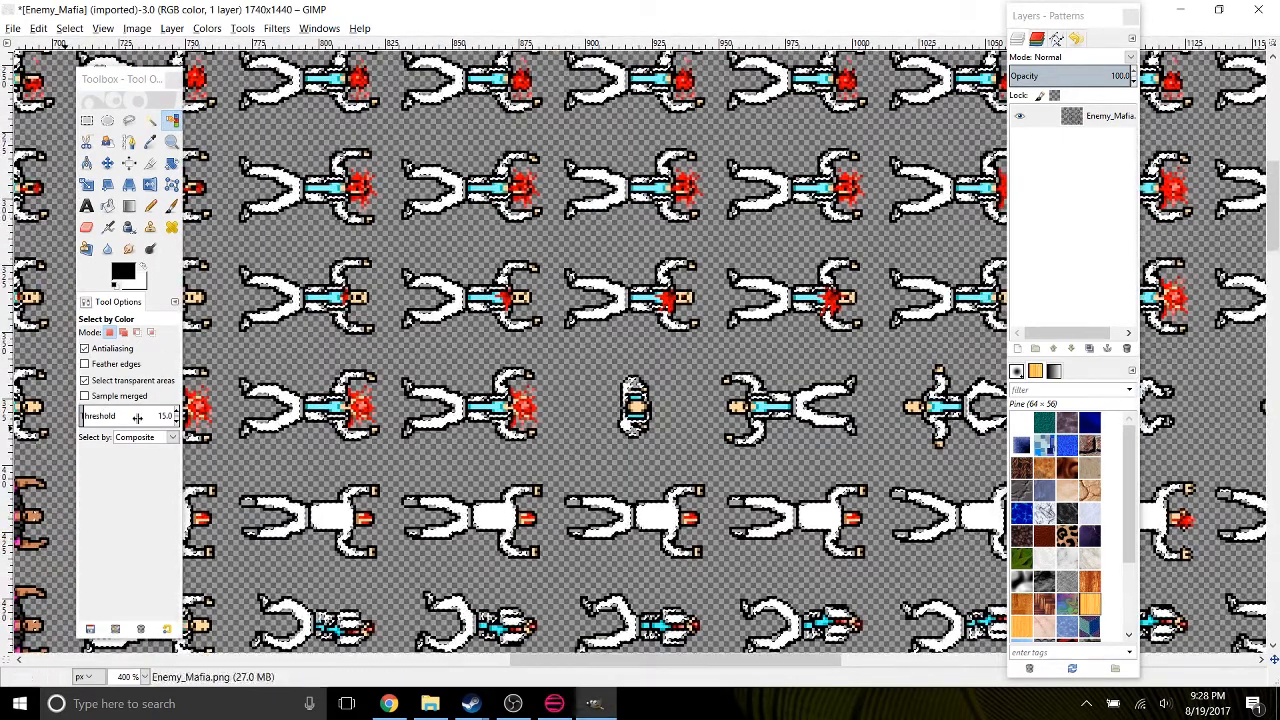
left_click_drag(134, 417, 78, 414)
left_click(592, 316)
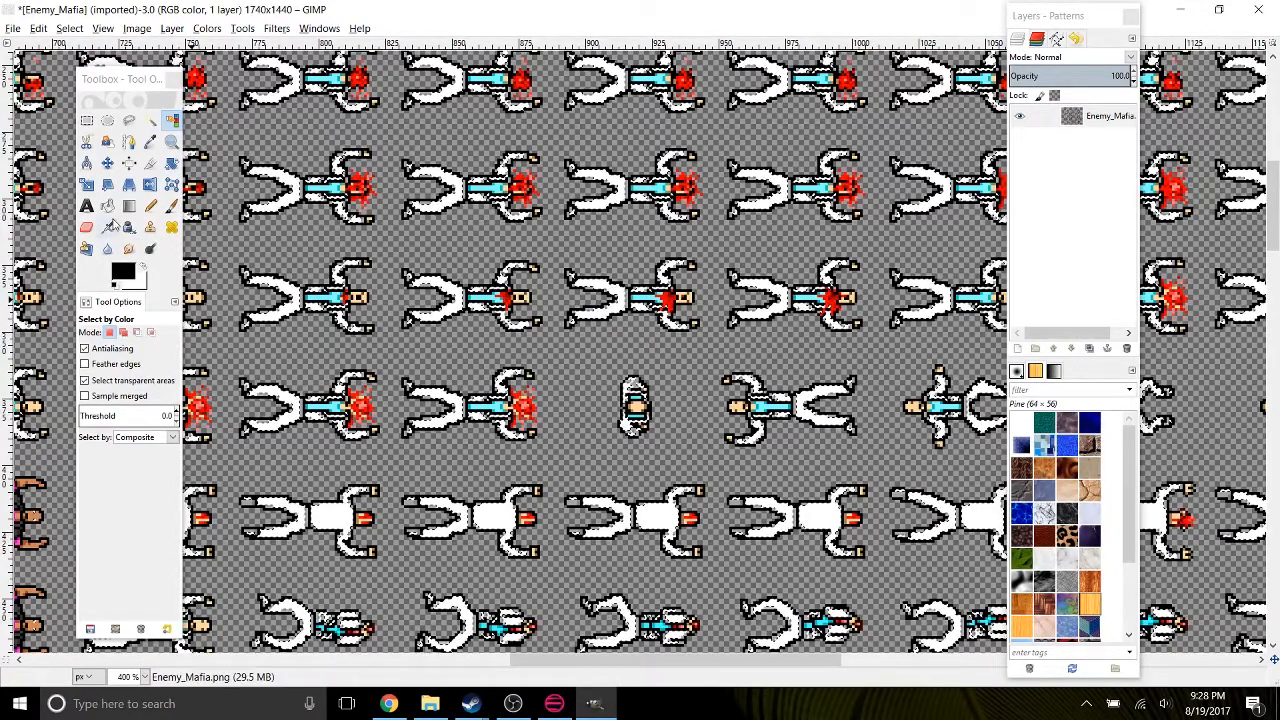
Activate Bucket Fill and set the foreground color to a purple with hue 285.
left_click(107, 205)
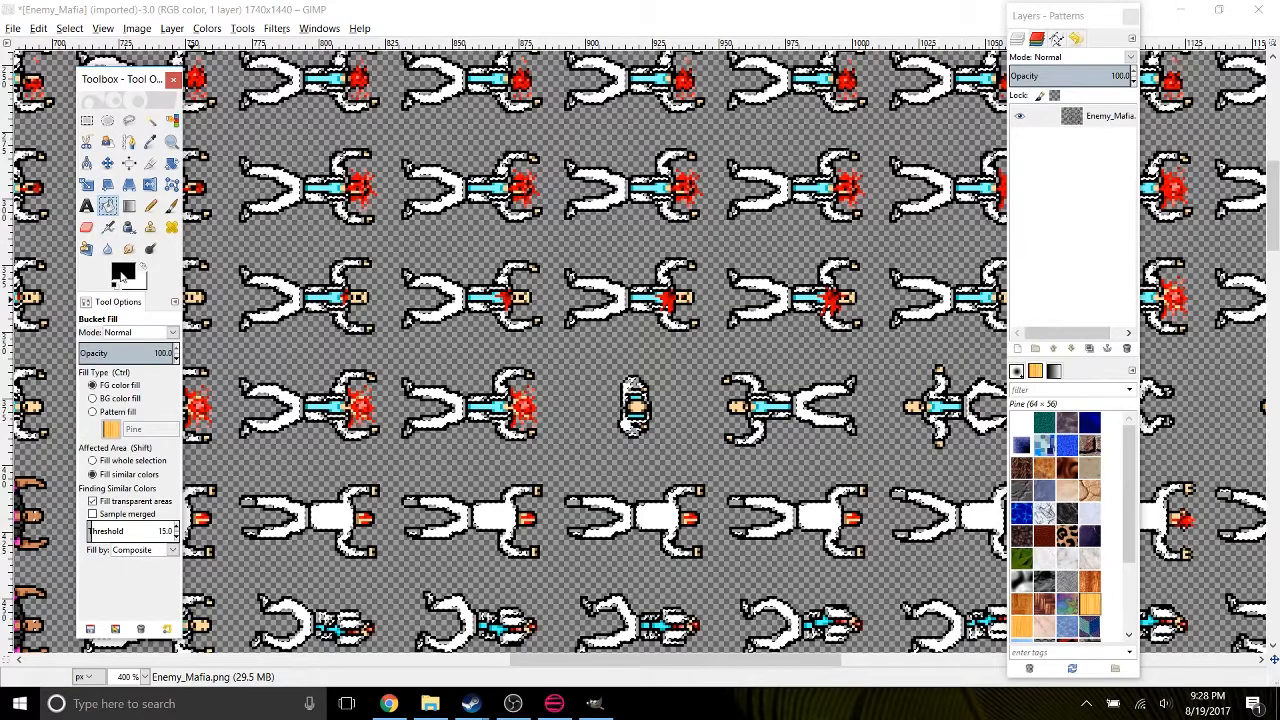
left_click(122, 275)
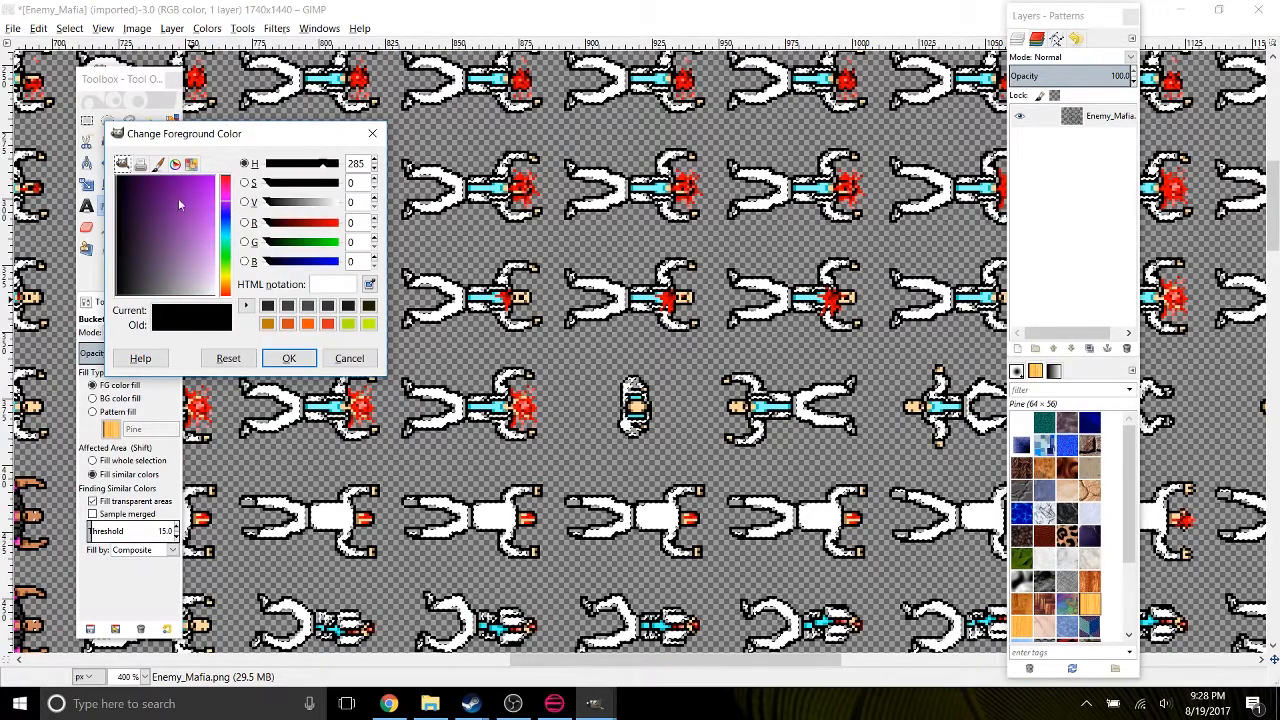
left_click(186, 183)
left_click(289, 358)
scroll(218, 560, "up", 2)
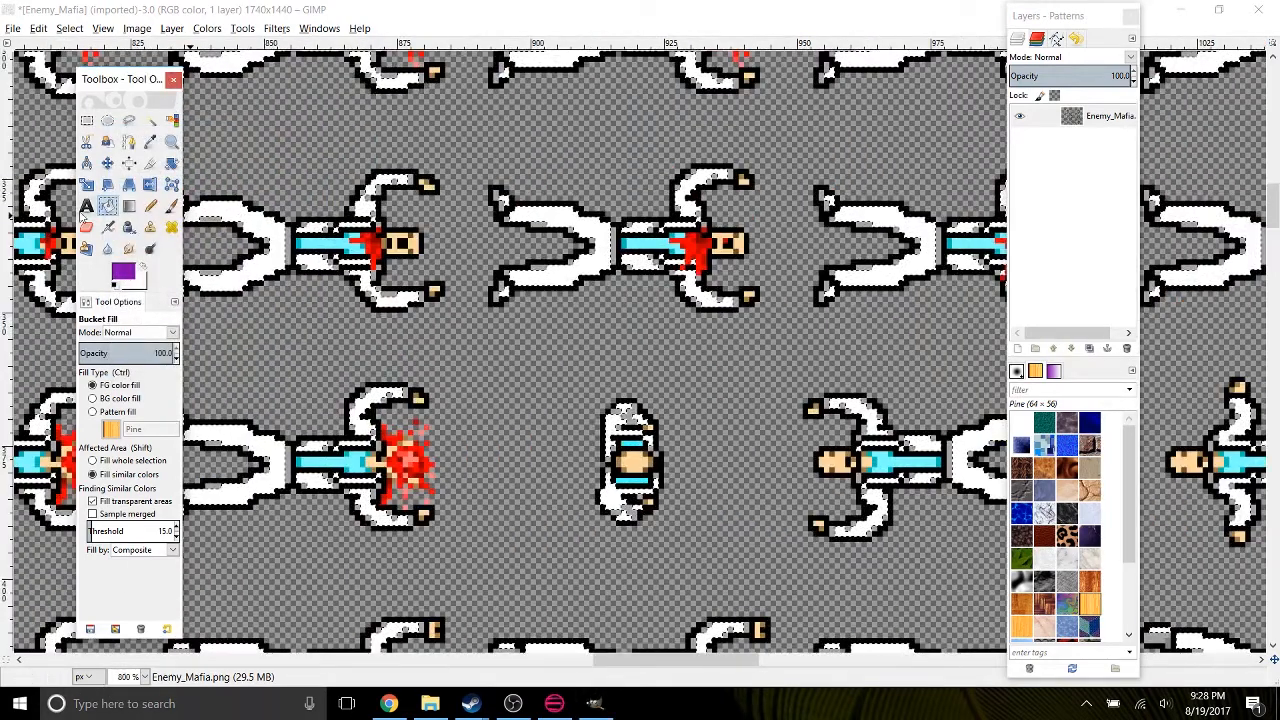
Fill the entire selection of white suit areas with the purple foreground color, using the whole-selection fill mode.
left_click(575, 272)
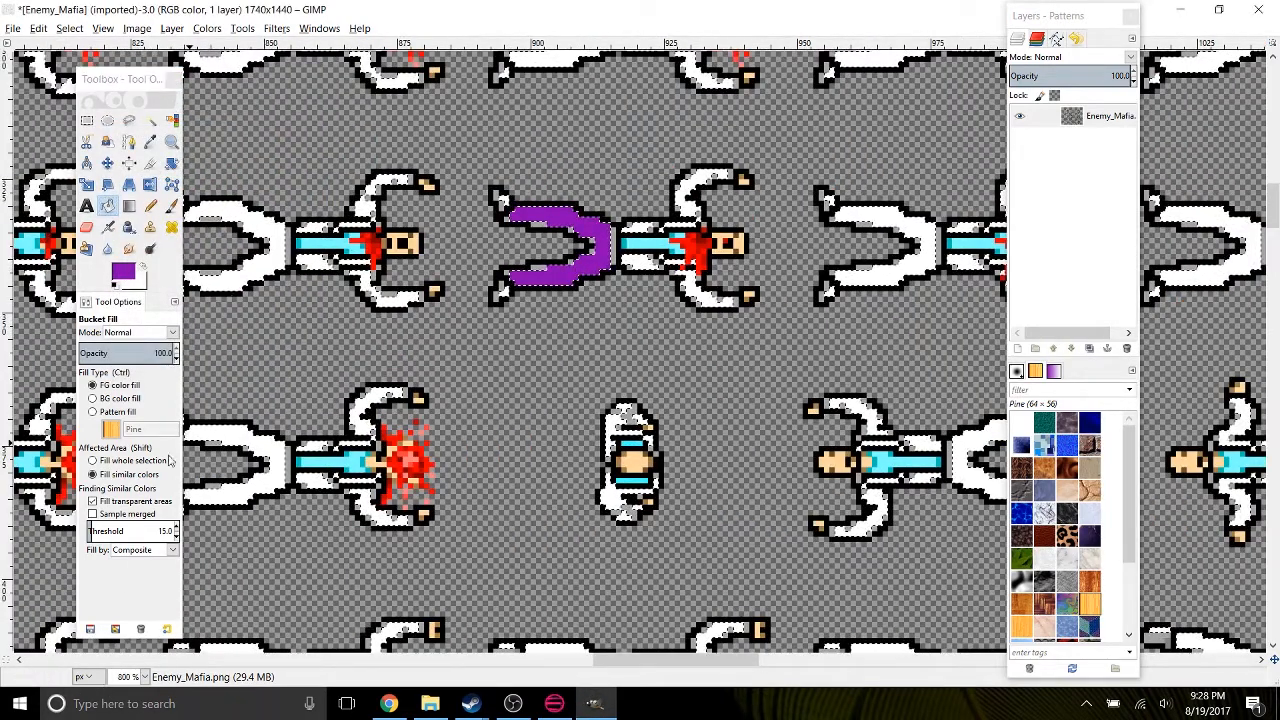
key("shift")
left_click(701, 298, "shift")
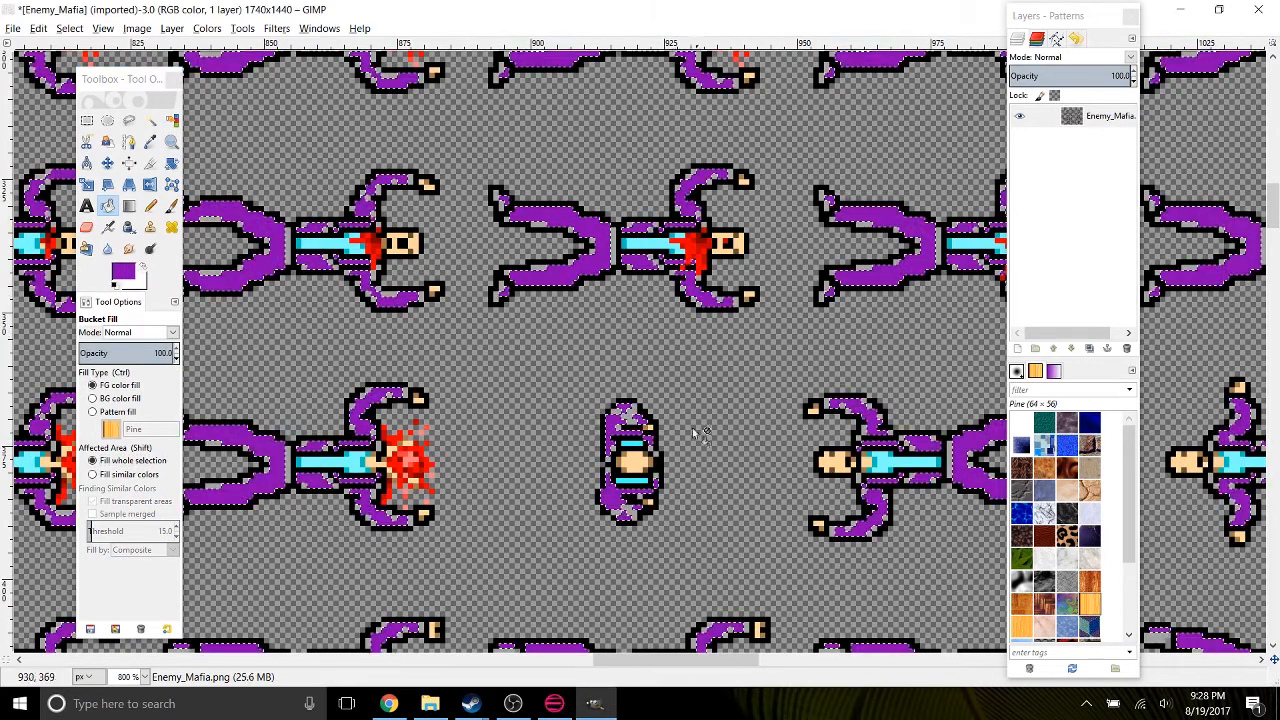
Select the suits' light grey shading by color and fill it with a darker purple.
left_click(172, 121)
left_click(543, 270)
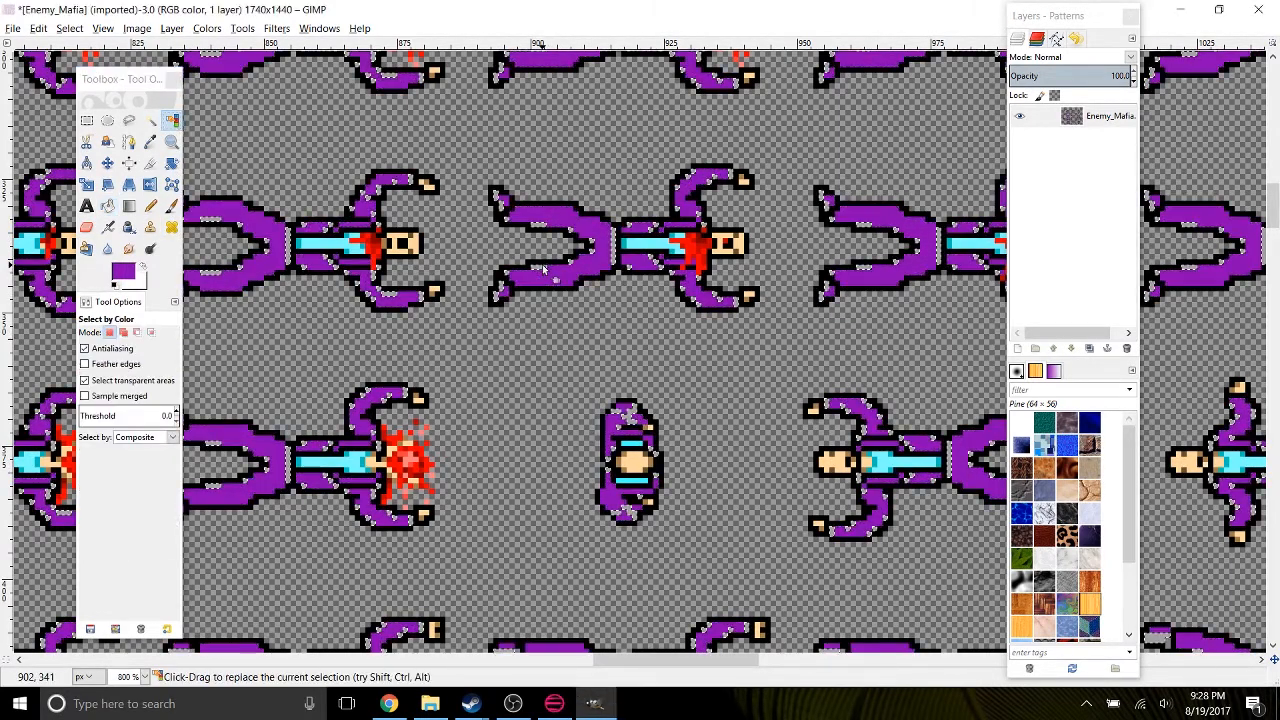
left_click(124, 271)
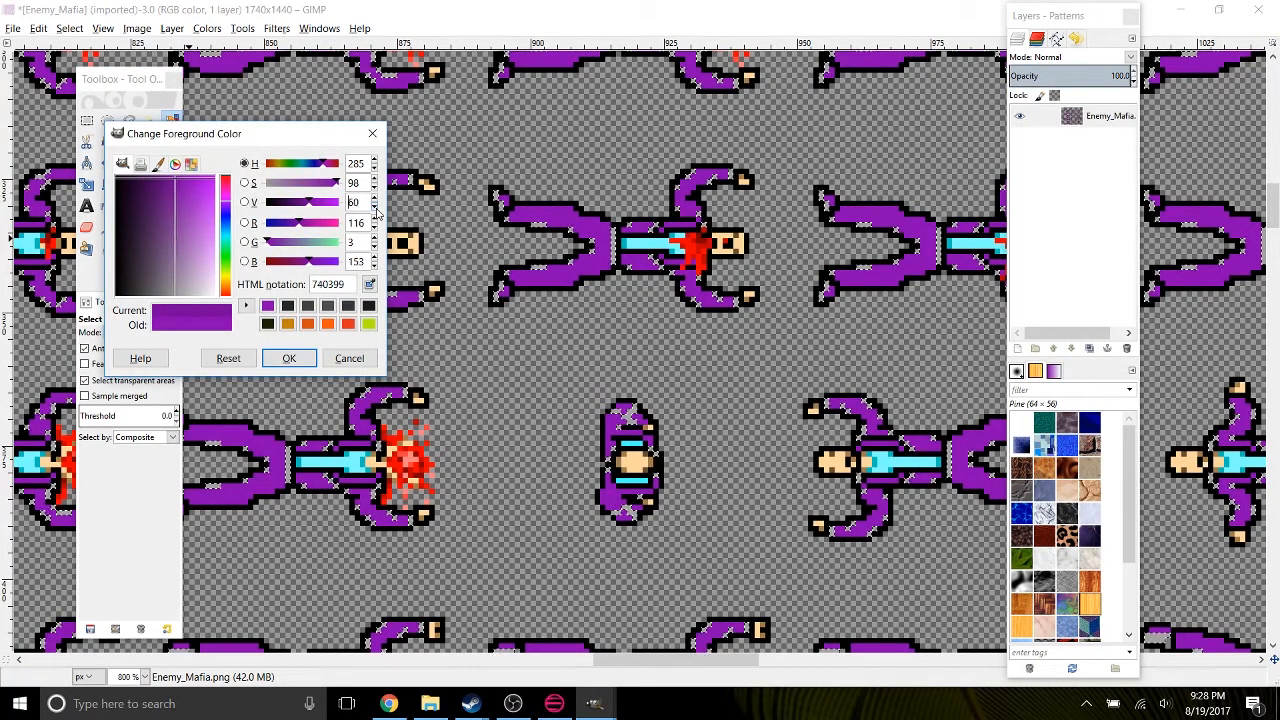
left_click(287, 358)
left_click(108, 206)
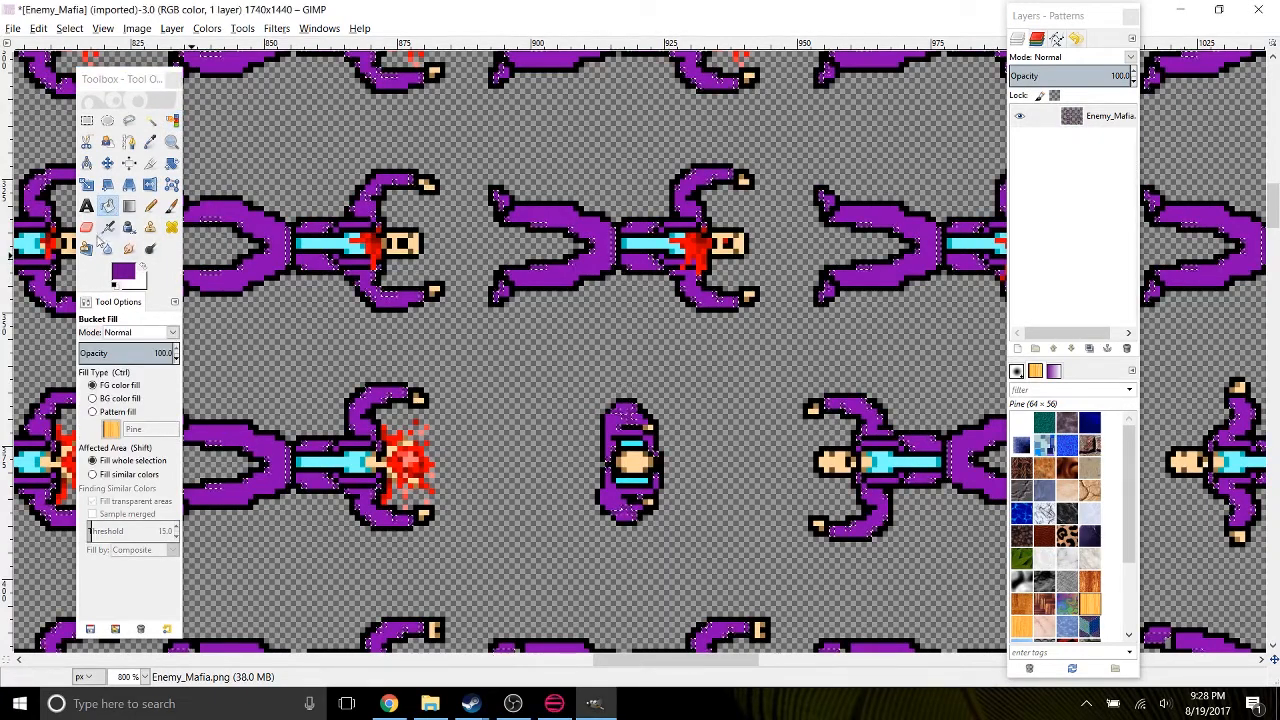
Set the foreground to dark purple 4f0268, fill the selected suit shading with it, and clear the selection.
left_click(125, 274)
left_click_drag(309, 203, 292, 205)
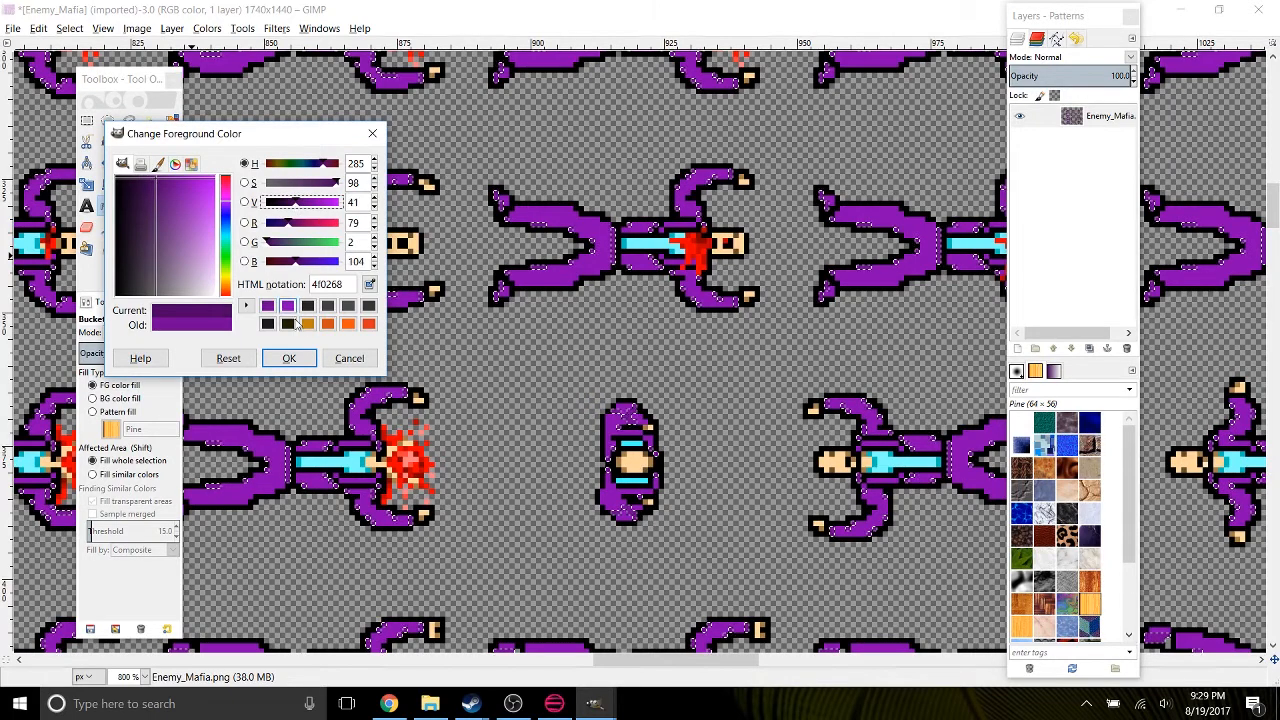
left_click(289, 358)
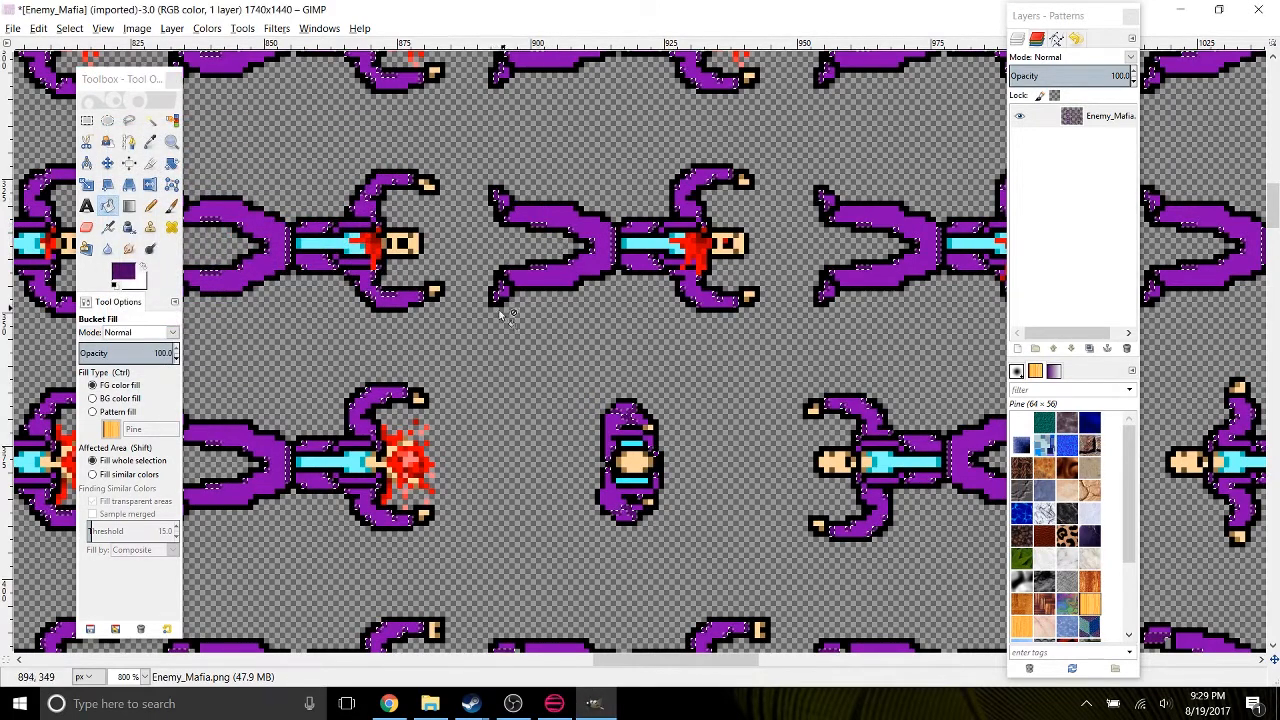
key("n")
key("ctrl+shift+a")
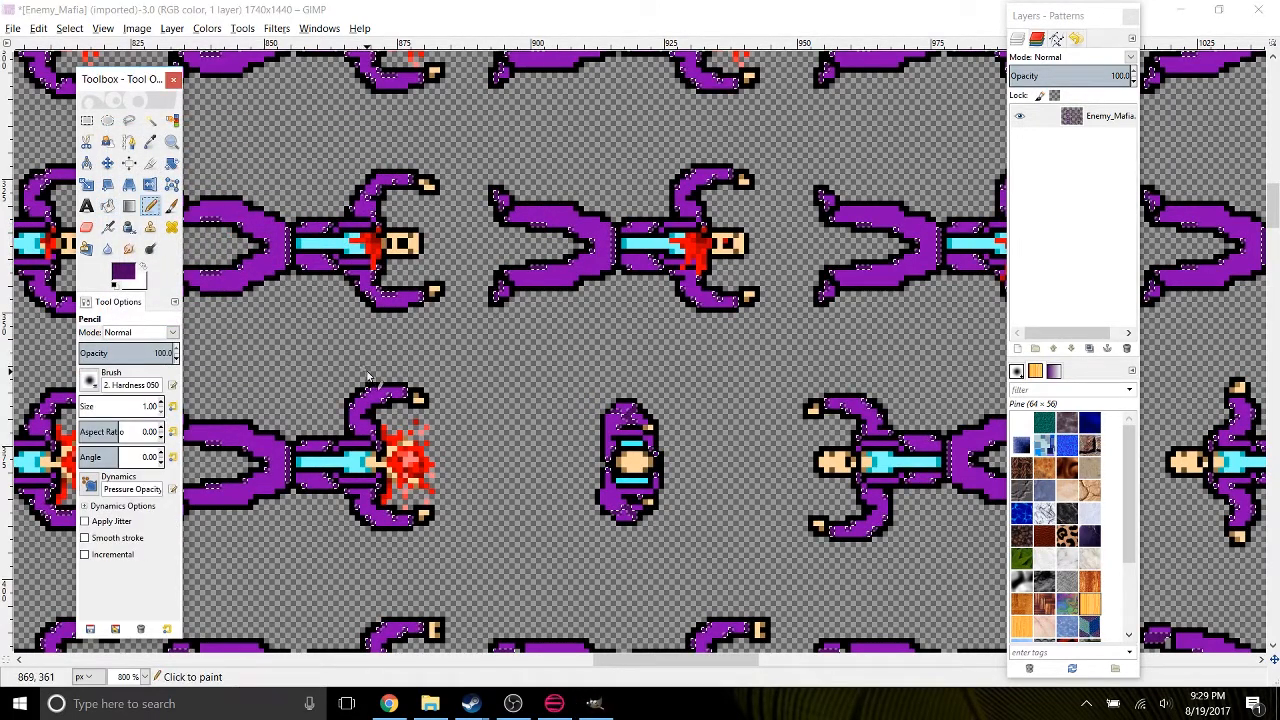
left_click_drag(491, 356, 458, 378)
Select the light blue shirts by color across the sheet and fill them with bright yellow.
left_click(171, 120)
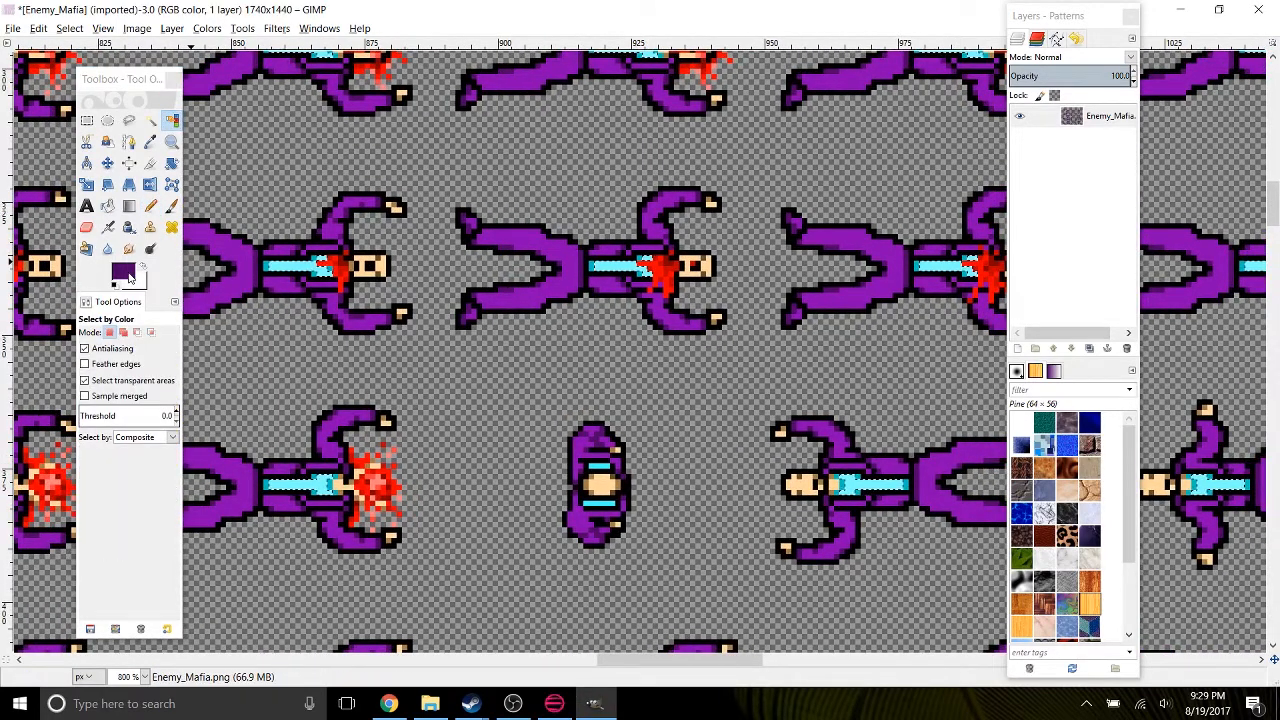
left_click(125, 272)
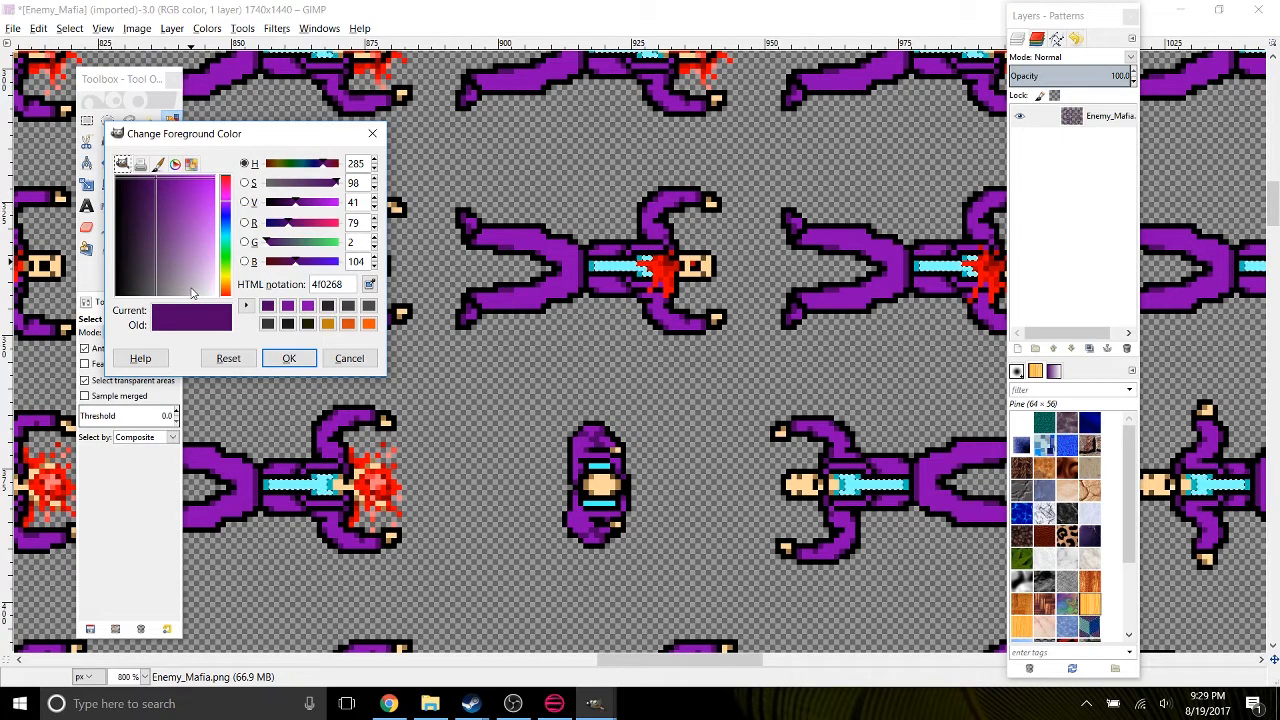
left_click_drag(222, 277, 229, 146)
left_click(291, 357)
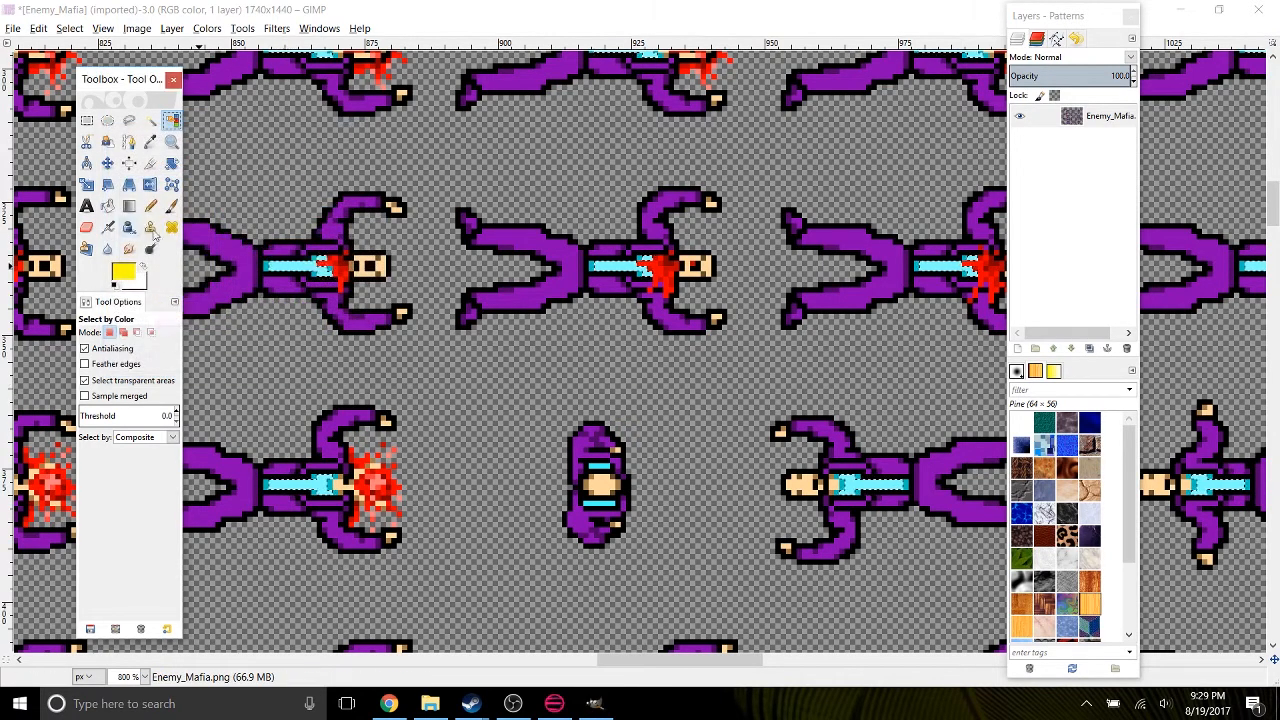
left_click(107, 205)
left_click(622, 268)
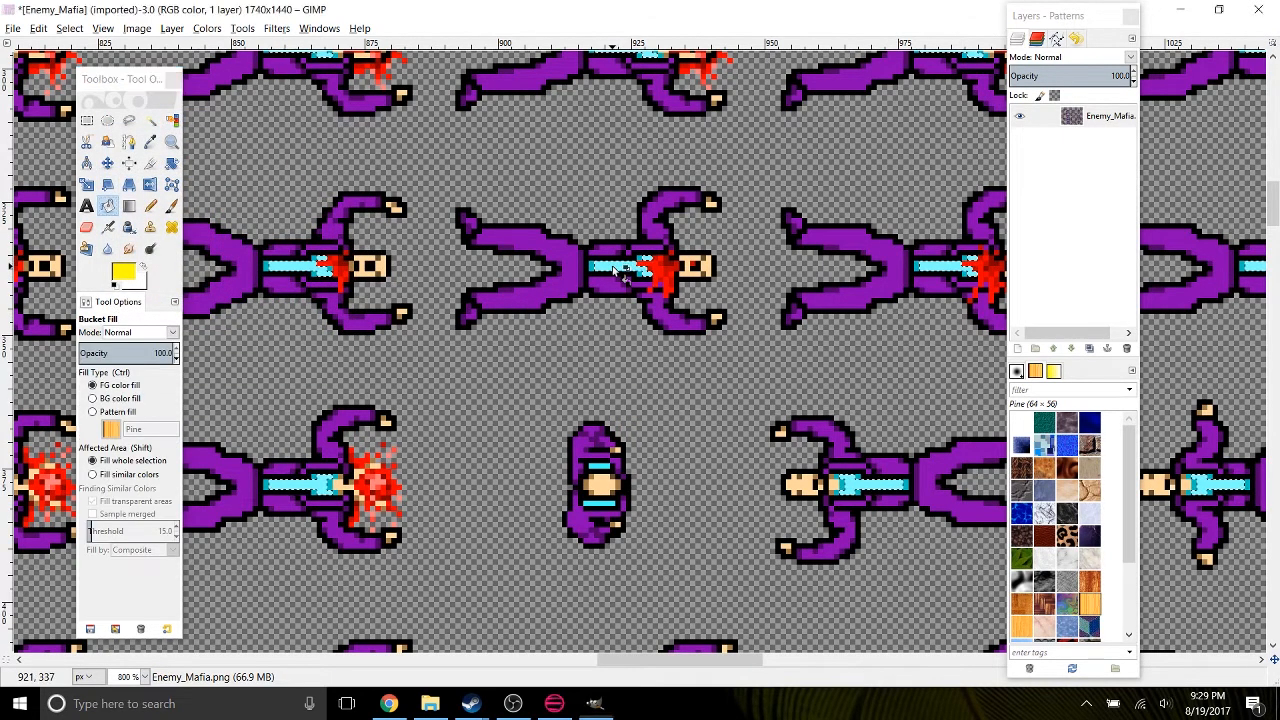
key("n")
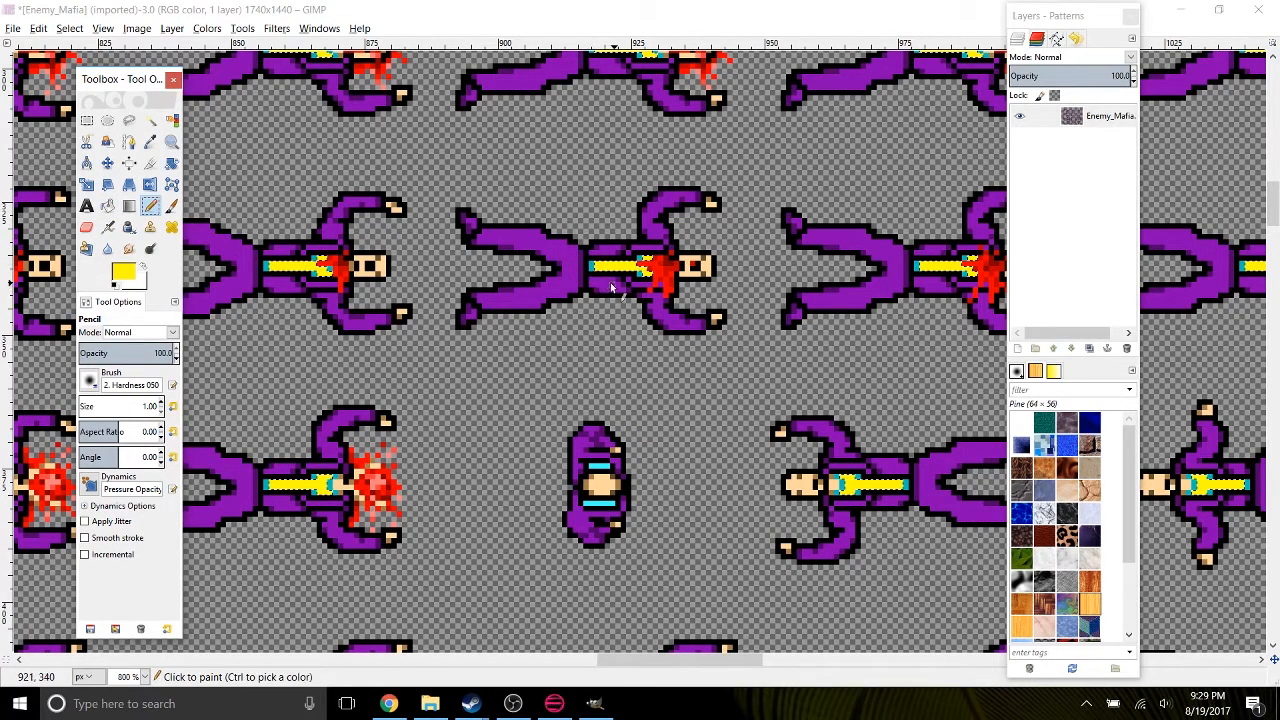
Select the shirts' darker blue shading by color, fill it with dark yellow 8e8c00, and clear the selection.
key("shift+o")
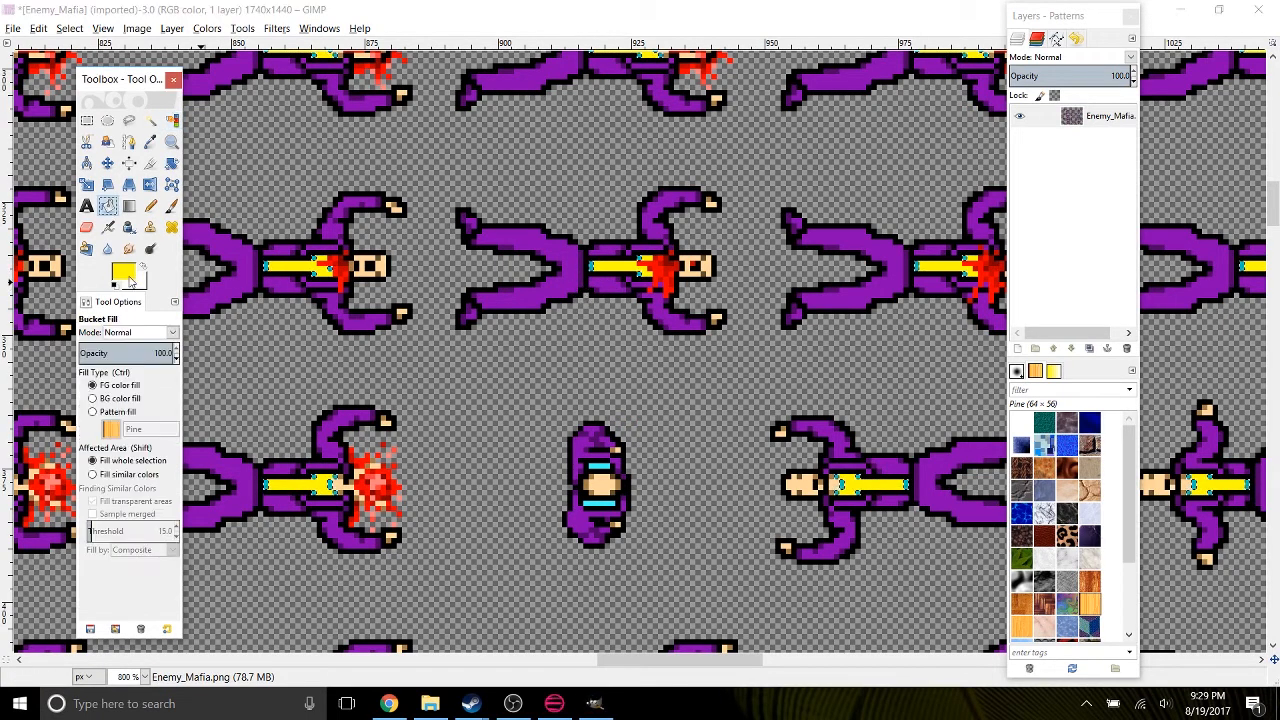
left_click(124, 274)
left_click_drag(190, 216, 170, 175)
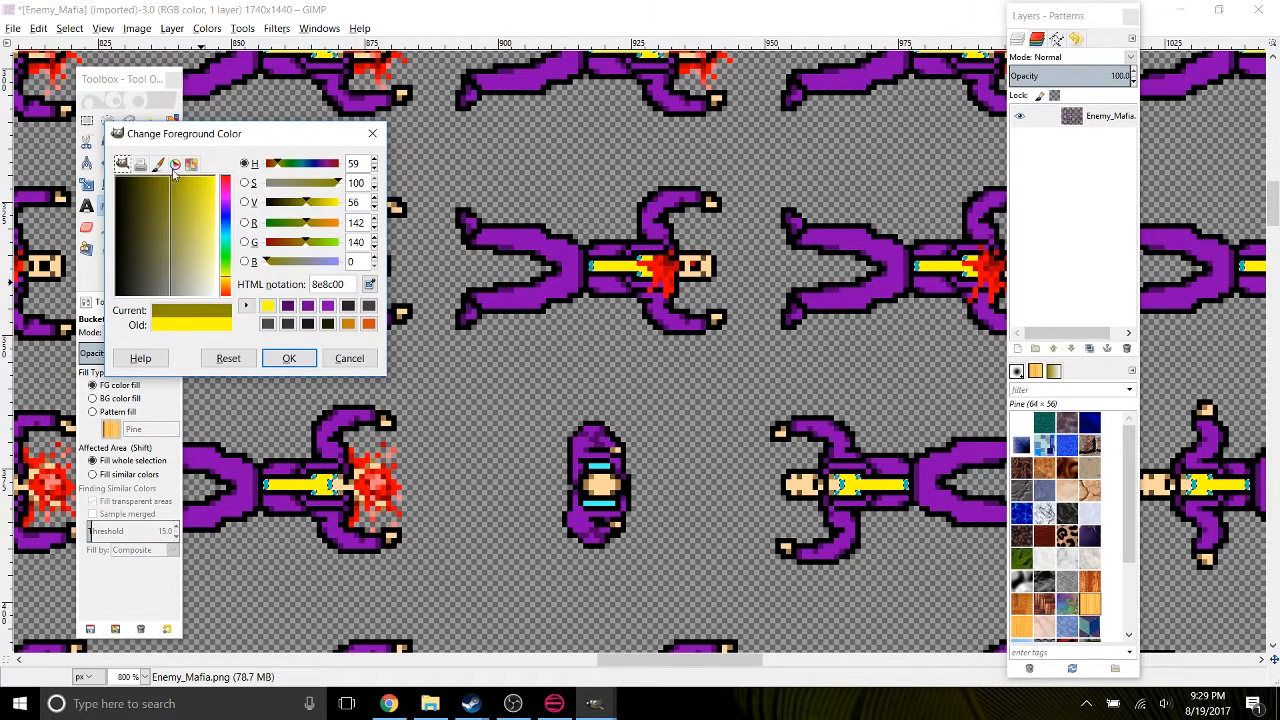
left_click(289, 358)
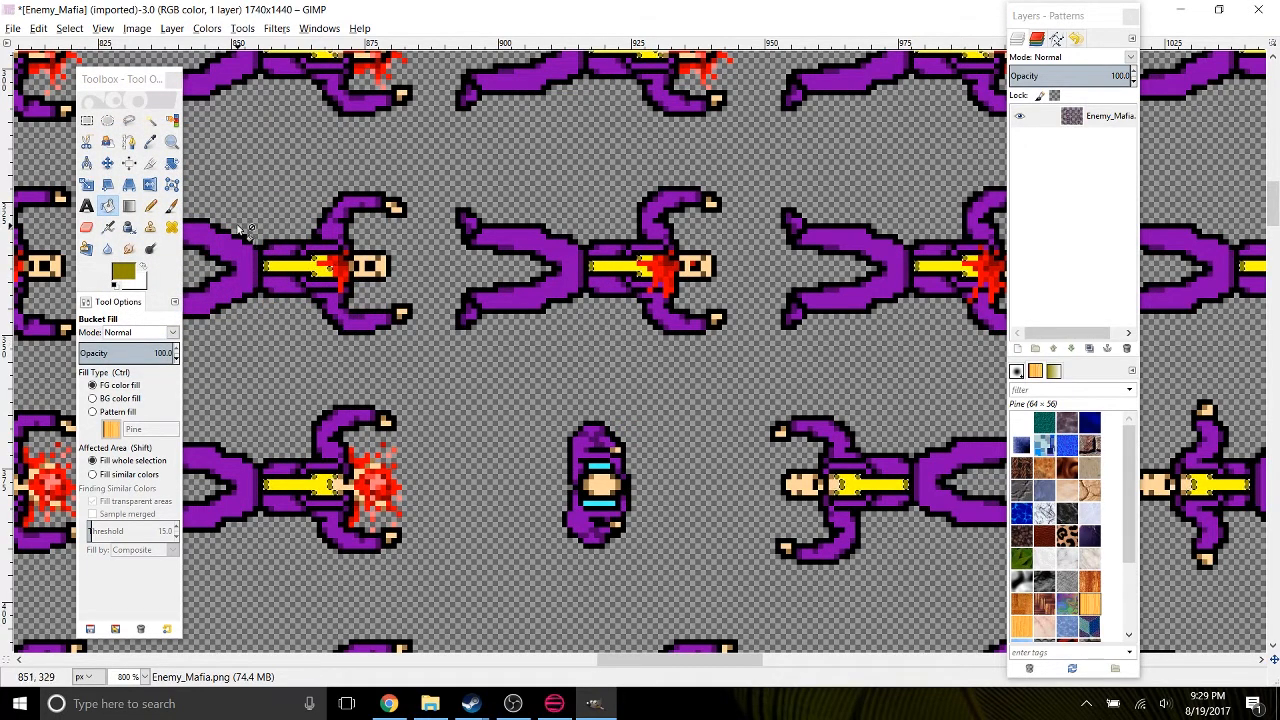
left_click(150, 205)
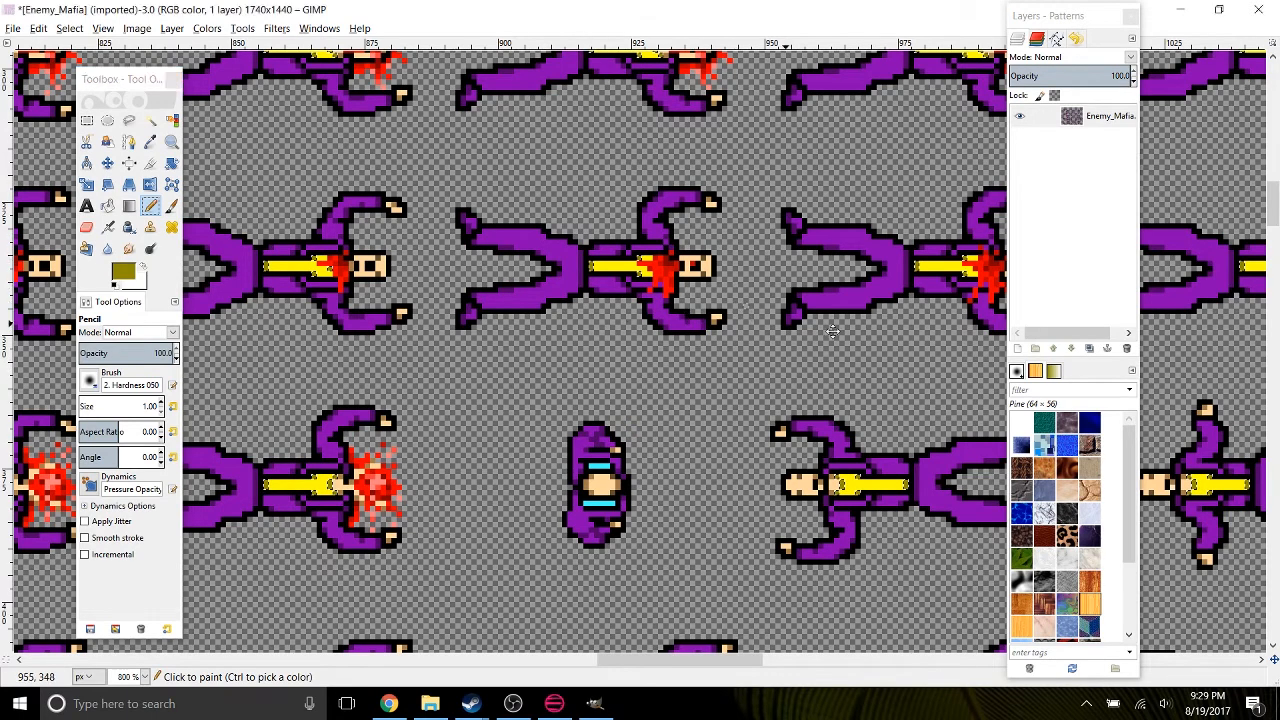
Inspect the recolored suits and shirts across the sprite sheet, from the upper rows down to the lower sprites.
scroll(787, 327, "left", 2)
scroll(640, 300, "right", 5)
scroll(640, 300, "up", 1)
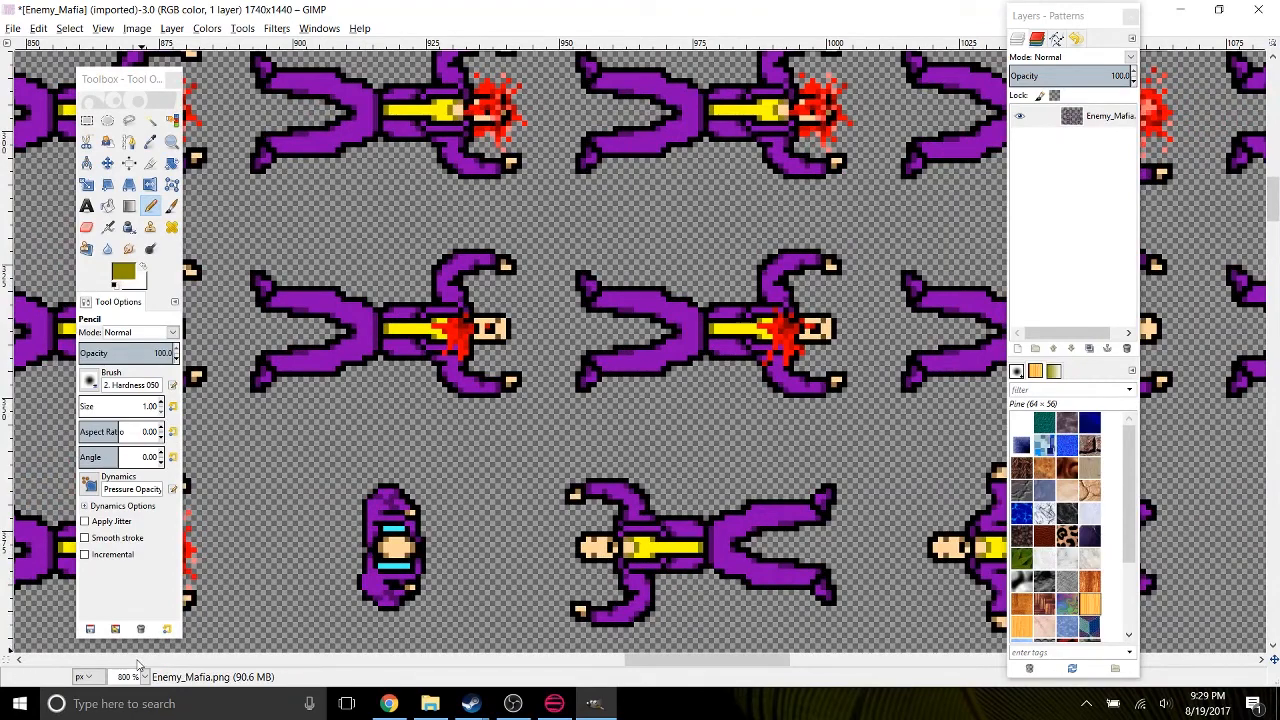
scroll(128, 678, "down", 1)
scroll(128, 678, "down", 1)
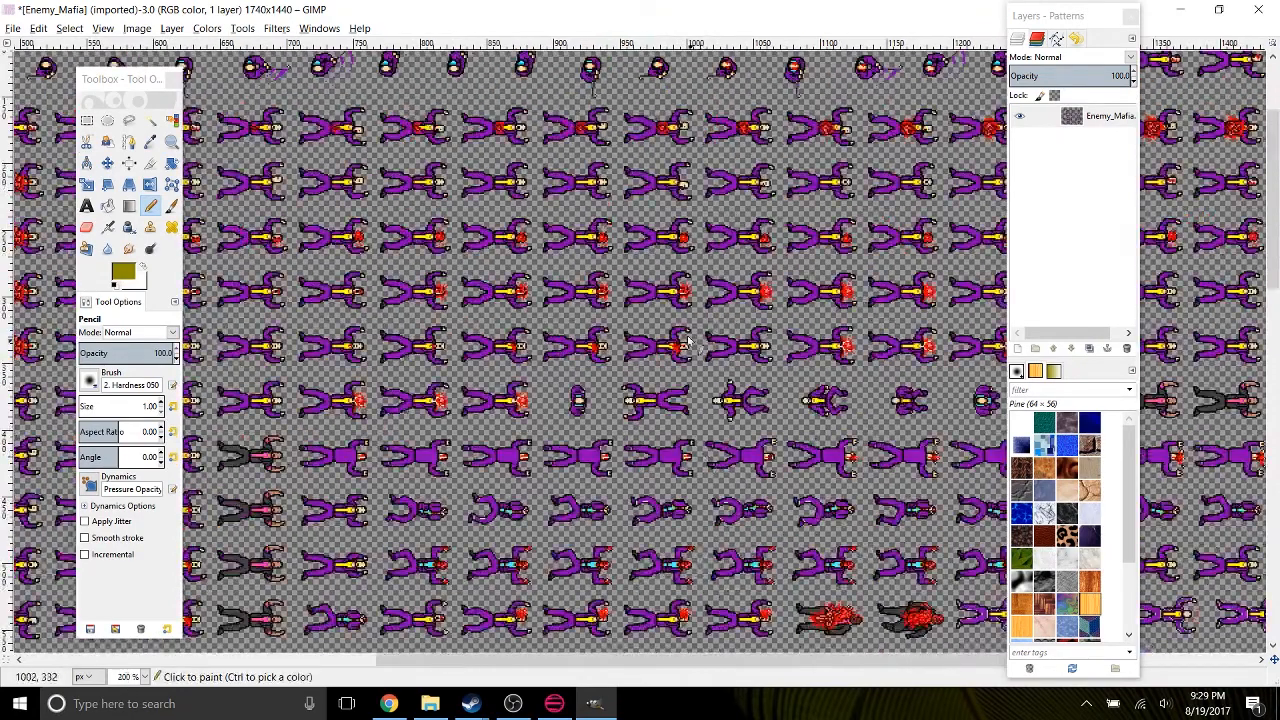
left_click_drag(650, 338, 611, 335)
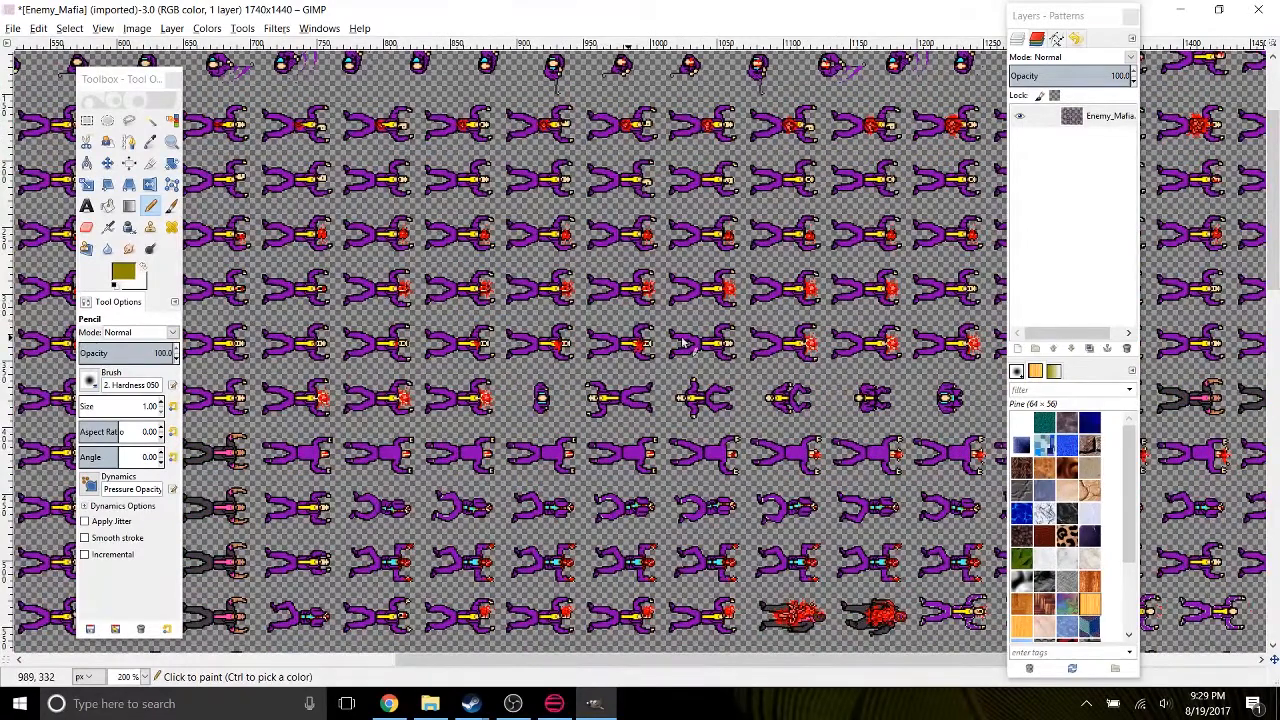
mouse_move(990, 336)
left_mouse_down()
mouse_move(730, 337)
mouse_move(607, 357)
left_mouse_up()
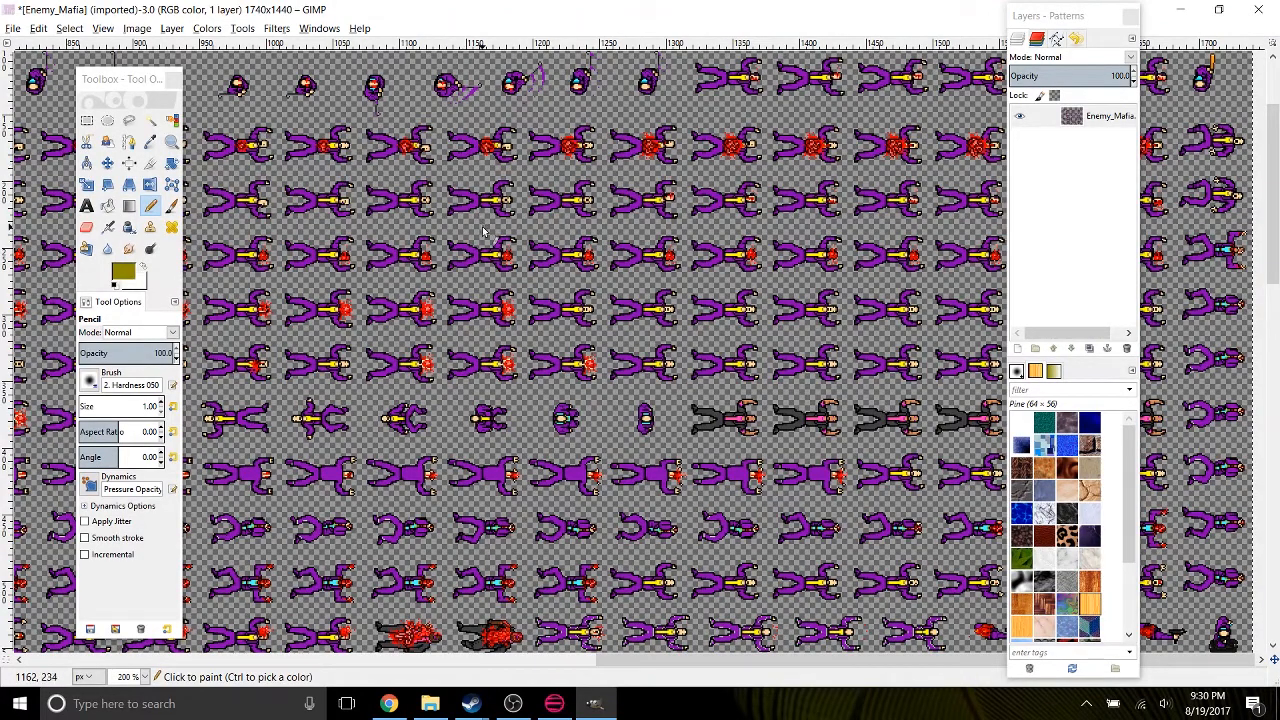
scroll(578, 200, "up", 5)
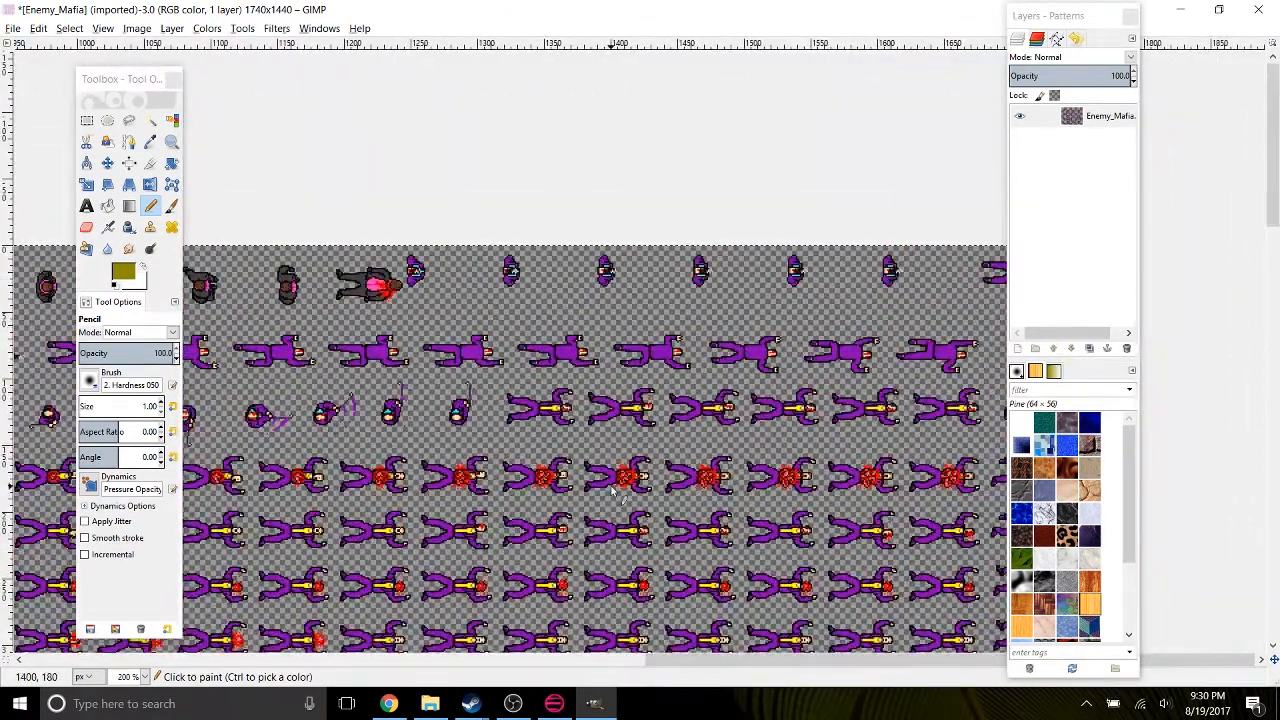
scroll(620, 422, "down", 10)
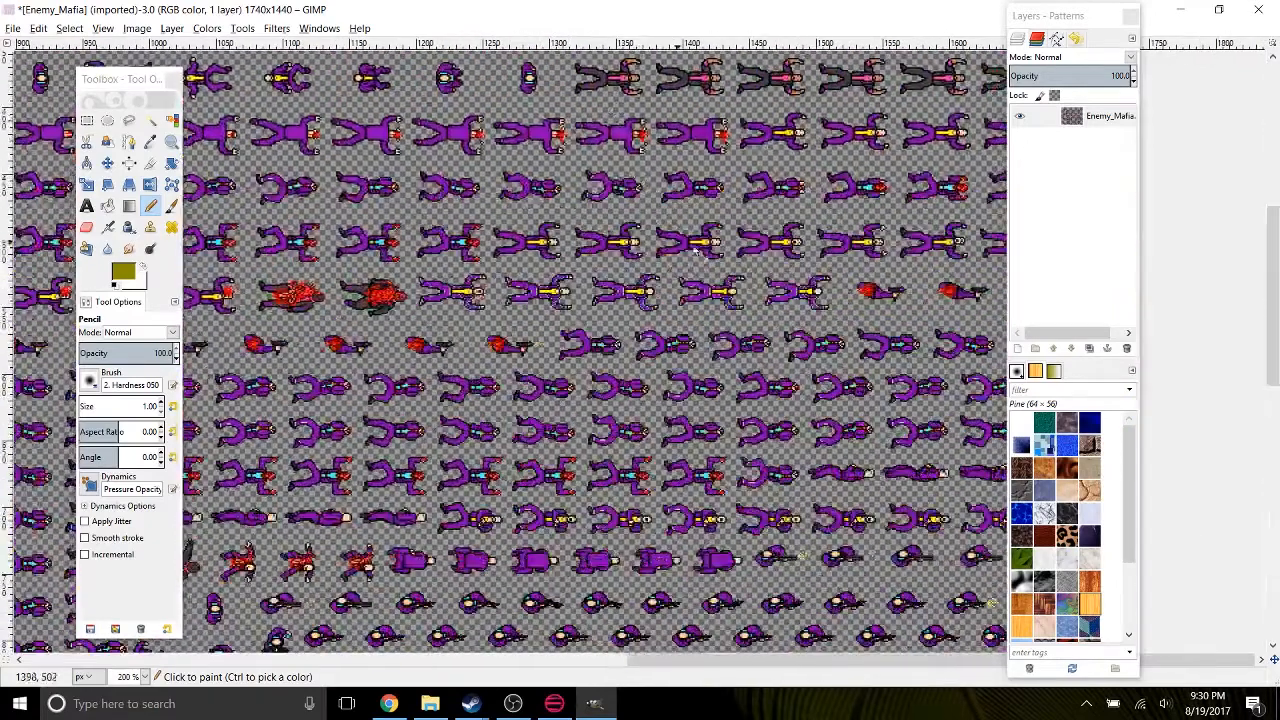
scroll(718, 246, "down", 3)
scroll(714, 280, "right", 8)
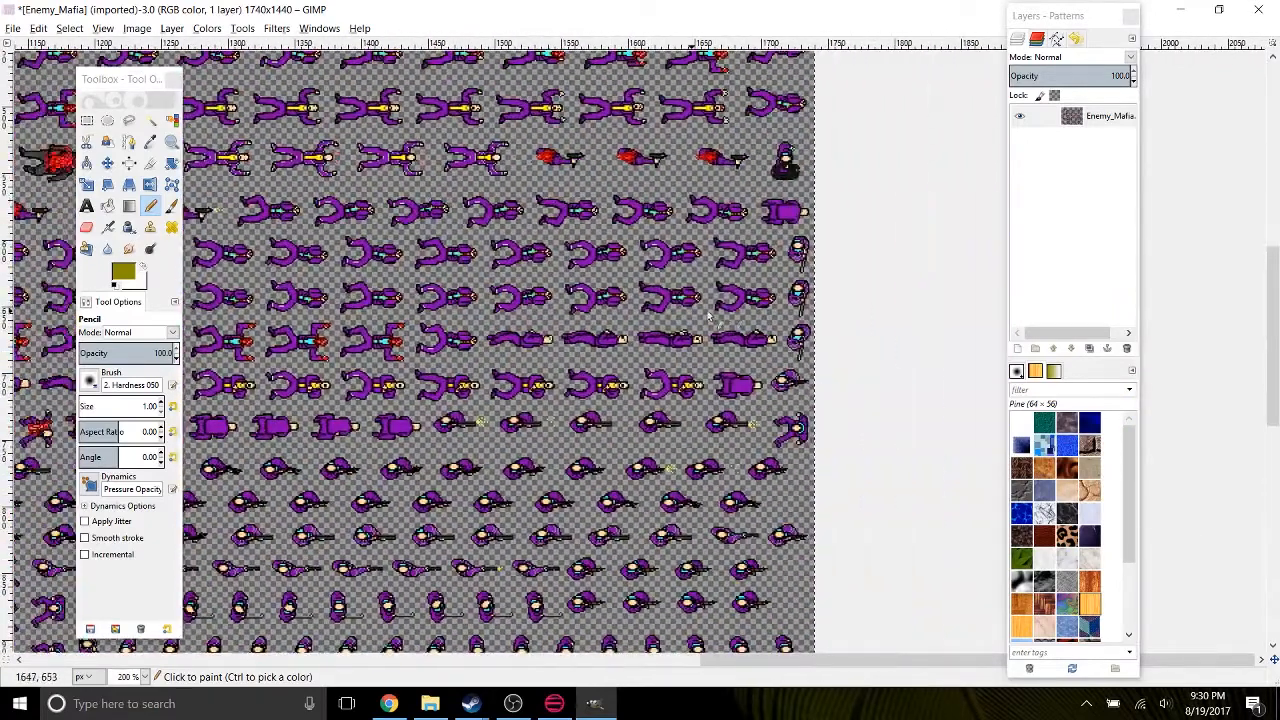
scroll(354, 291, "down", 5)
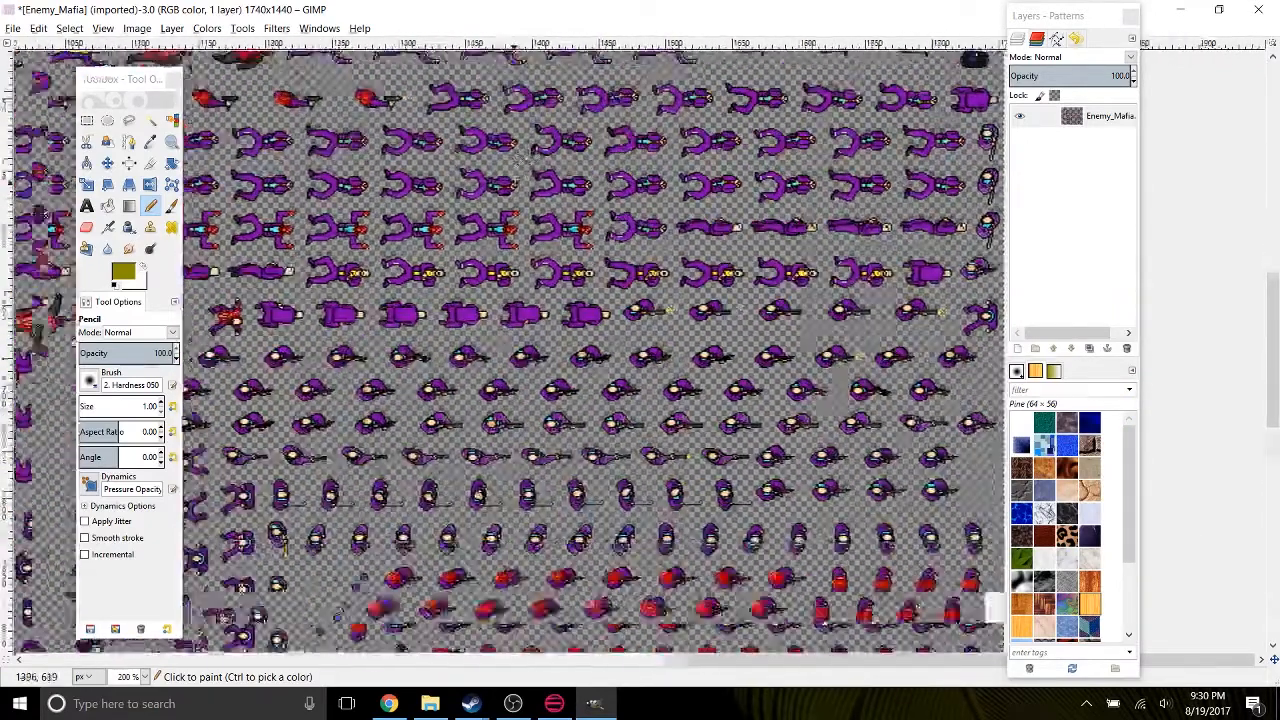
scroll(450, 290, "left", 5)
scroll(704, 320, "down", 5)
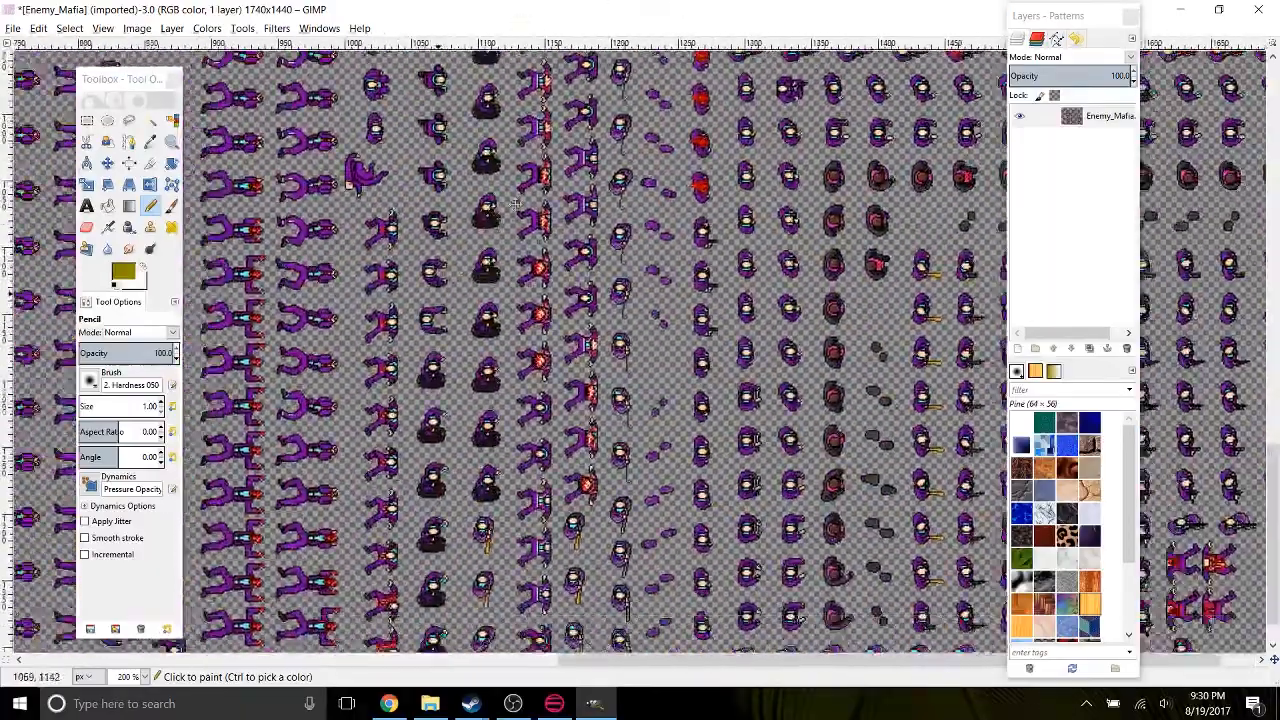
scroll(704, 320, "left", 10)
left_click_drag(704, 320, 508, 435)
mouse_move(430, 394)
left_mouse_down()
mouse_move(430, 542)
mouse_move(742, 325)
left_mouse_up()
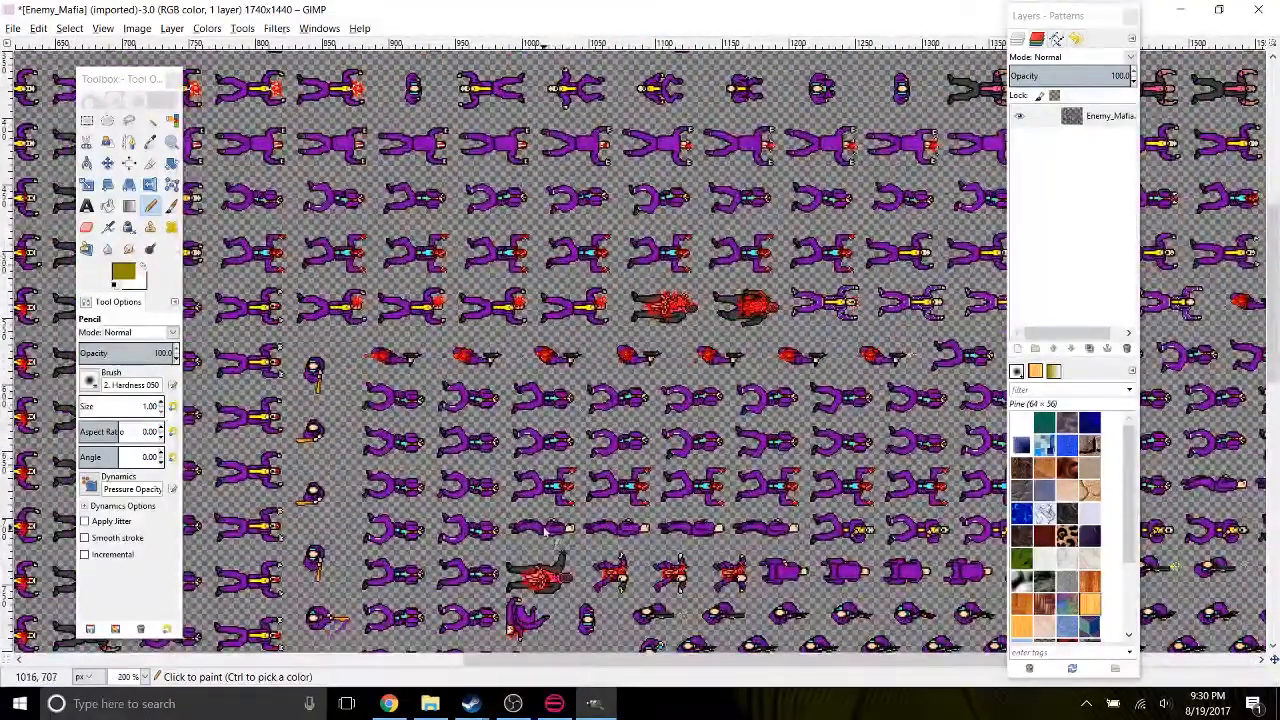
Examine the middle and upper sprite rows up close and the sheet as a whole for areas not yet recolored.
left_click_drag(583, 285, 405, 332)
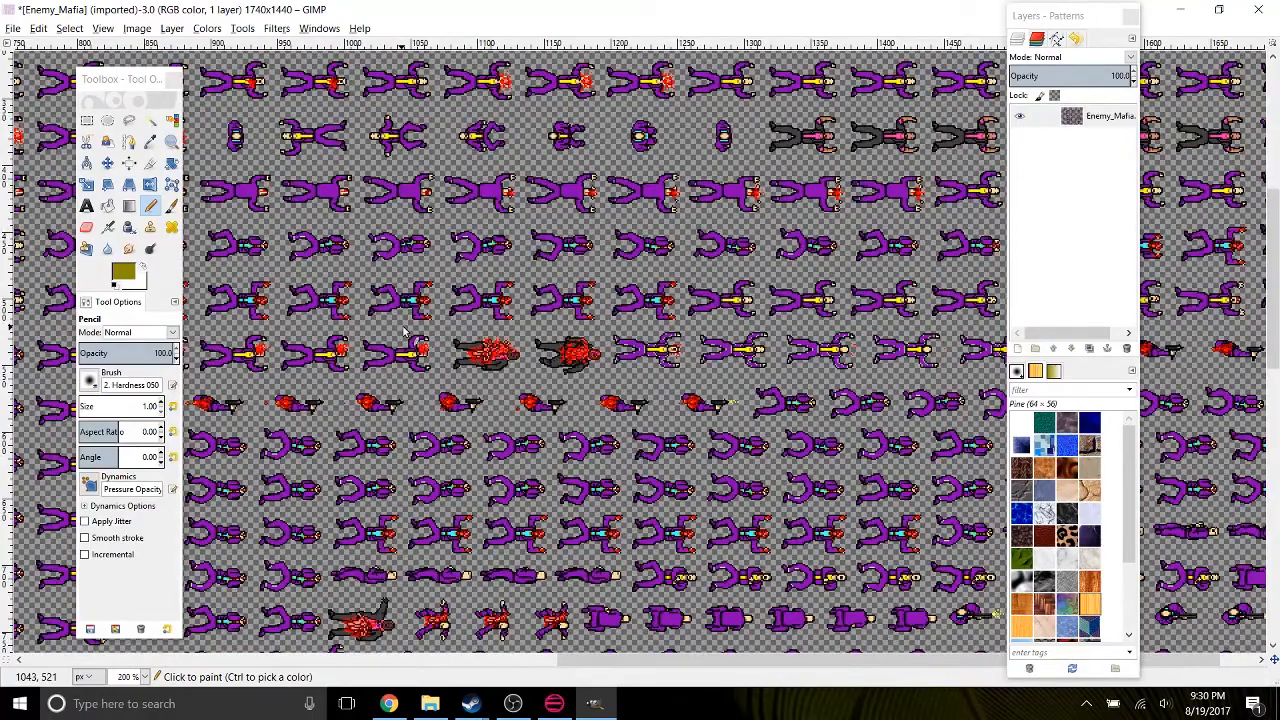
left_click_drag(655, 252, 540, 347)
left_click_drag(616, 301, 483, 404)
left_click_drag(606, 347, 598, 365)
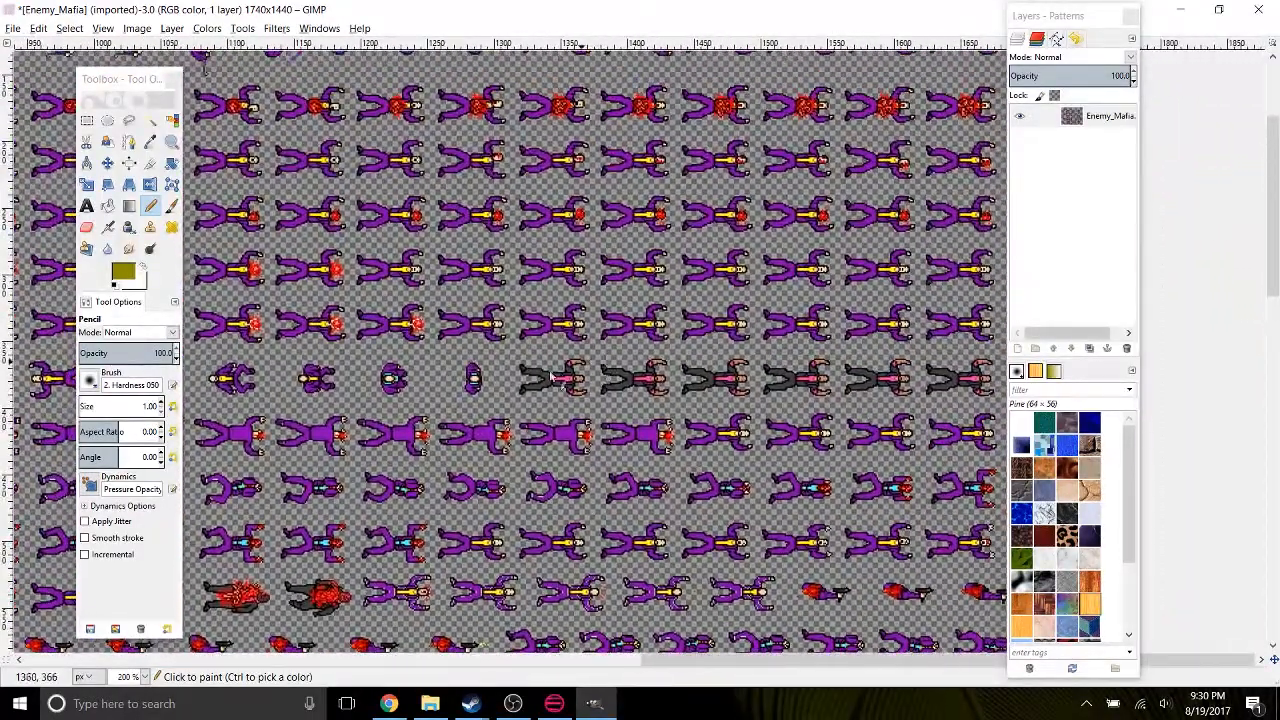
left_click_drag(378, 215, 370, 335)
key("4")
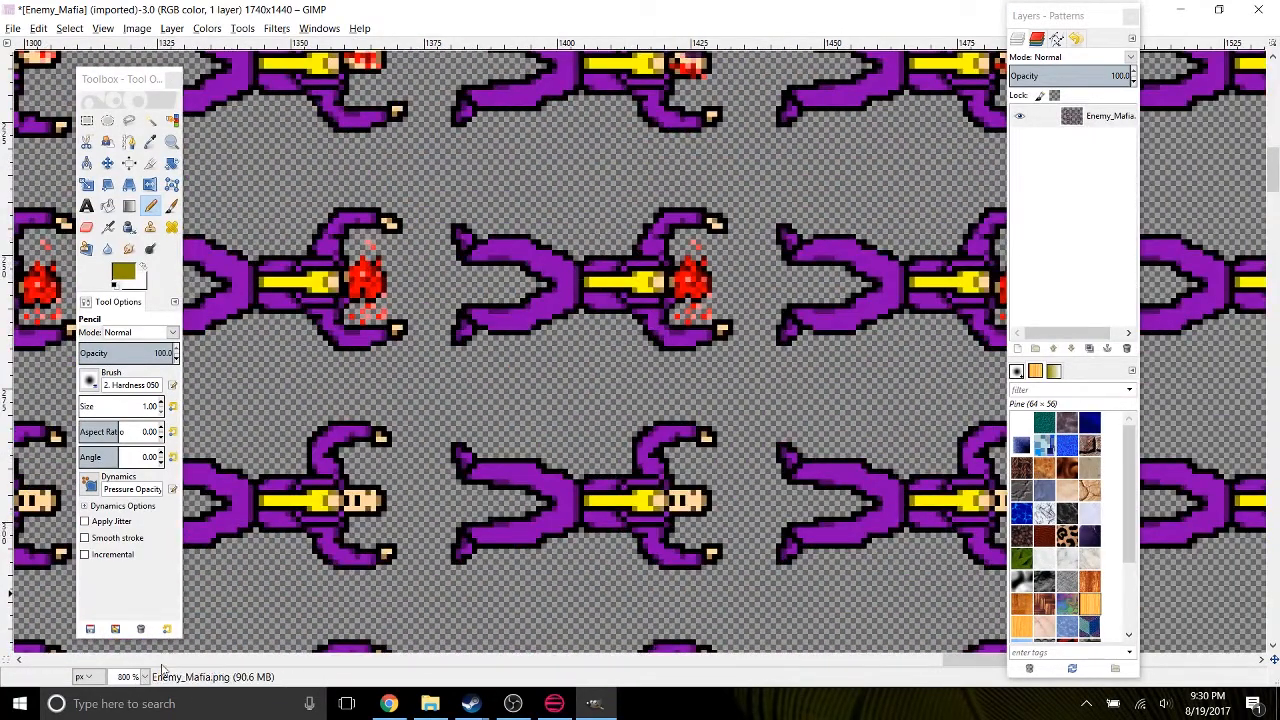
scroll(133, 678, "down", 1)
key("1")
scroll(126, 677, "down", 1)
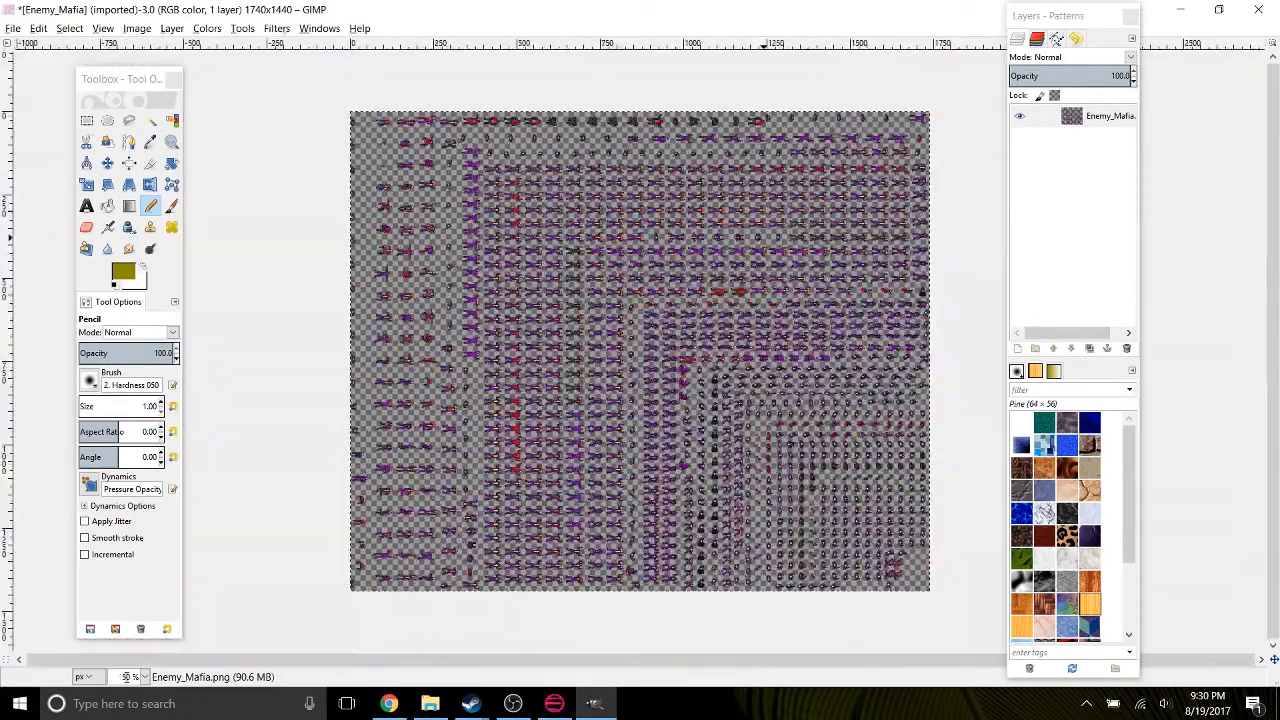
scroll(126, 677, "up", 1)
scroll(126, 677, "up", 1)
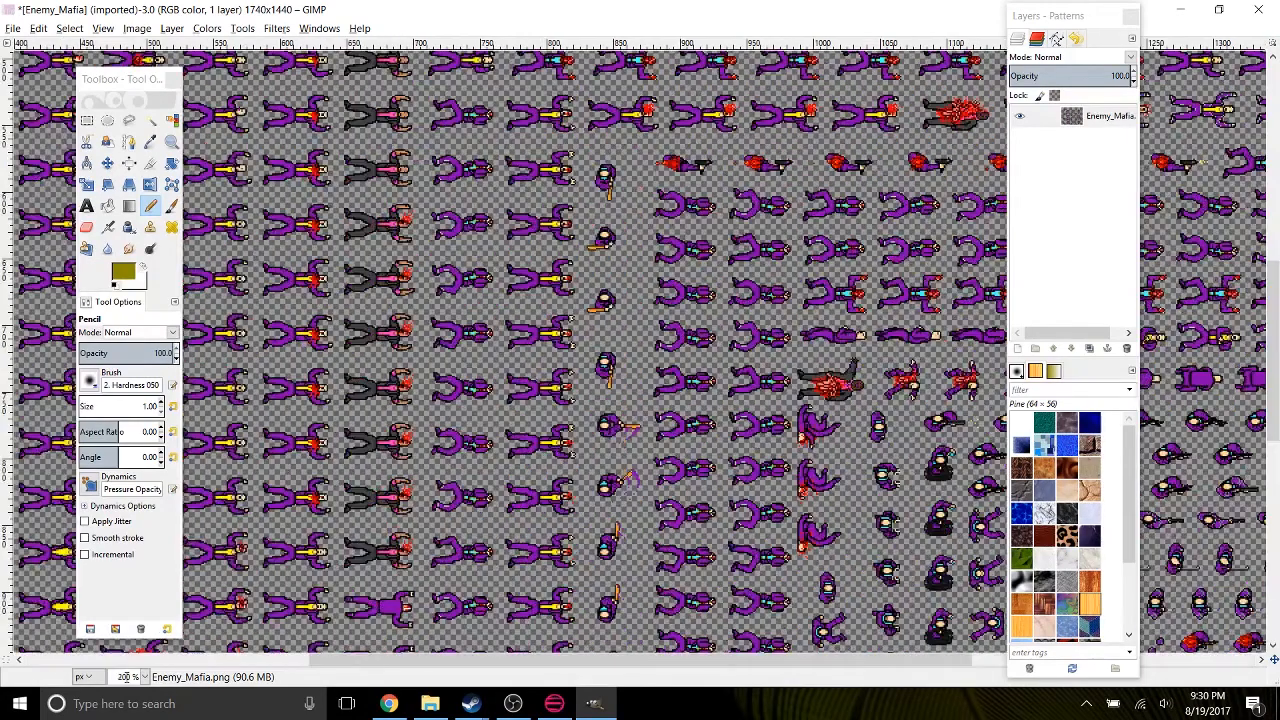
Review the sheet's remaining blue shirts and grey-suited sprites, from the middle rows to its lower and upper edges.
left_click_drag(684, 442, 434, 467)
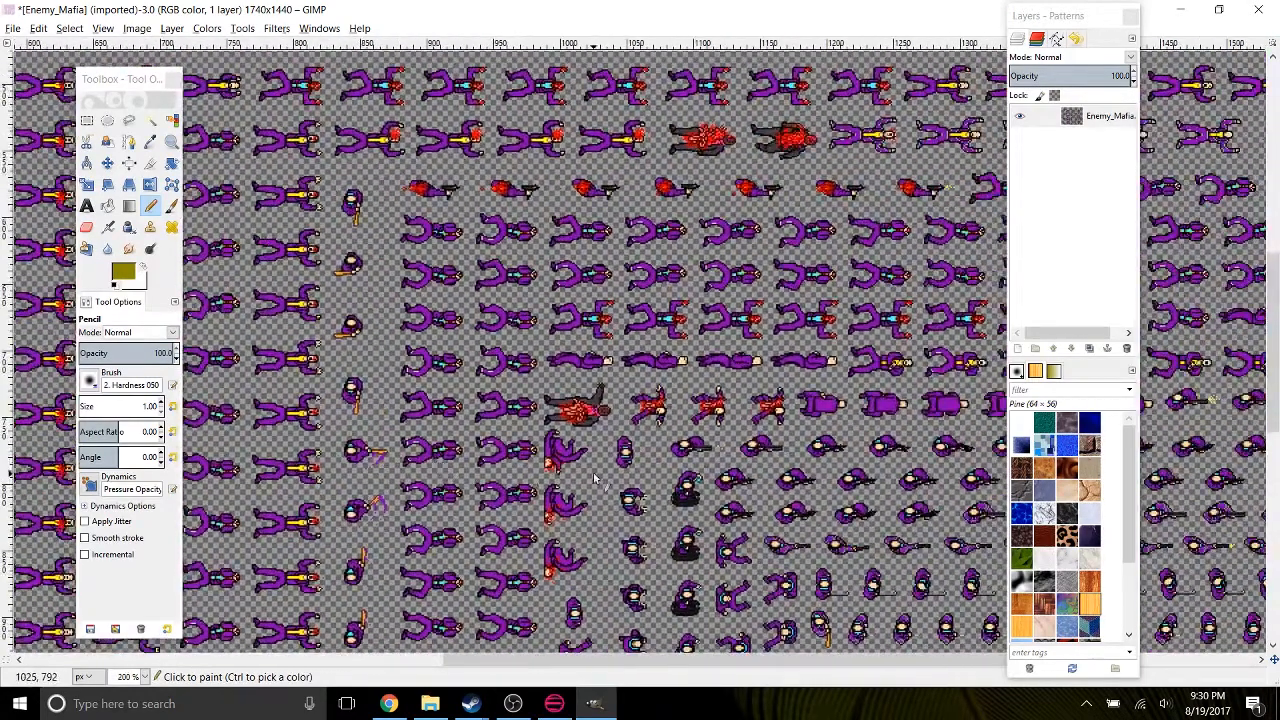
scroll(597, 479, "up", 4)
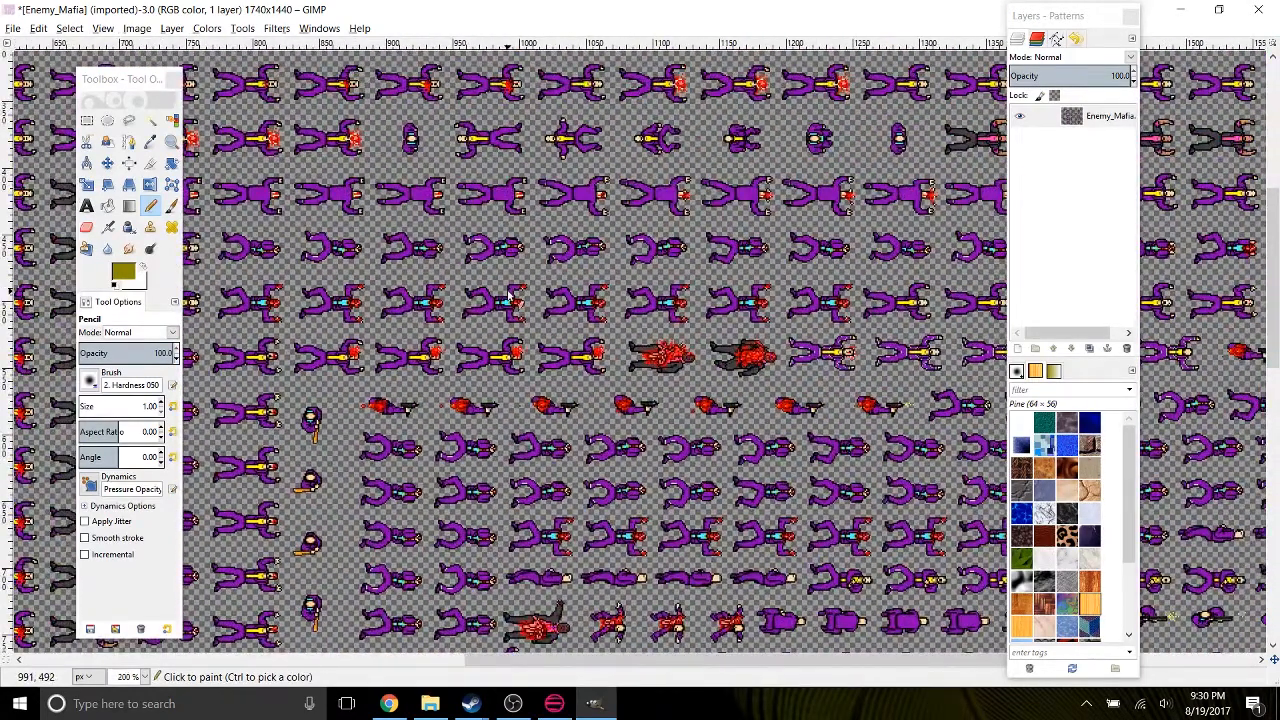
left_click_drag(506, 218, 408, 462)
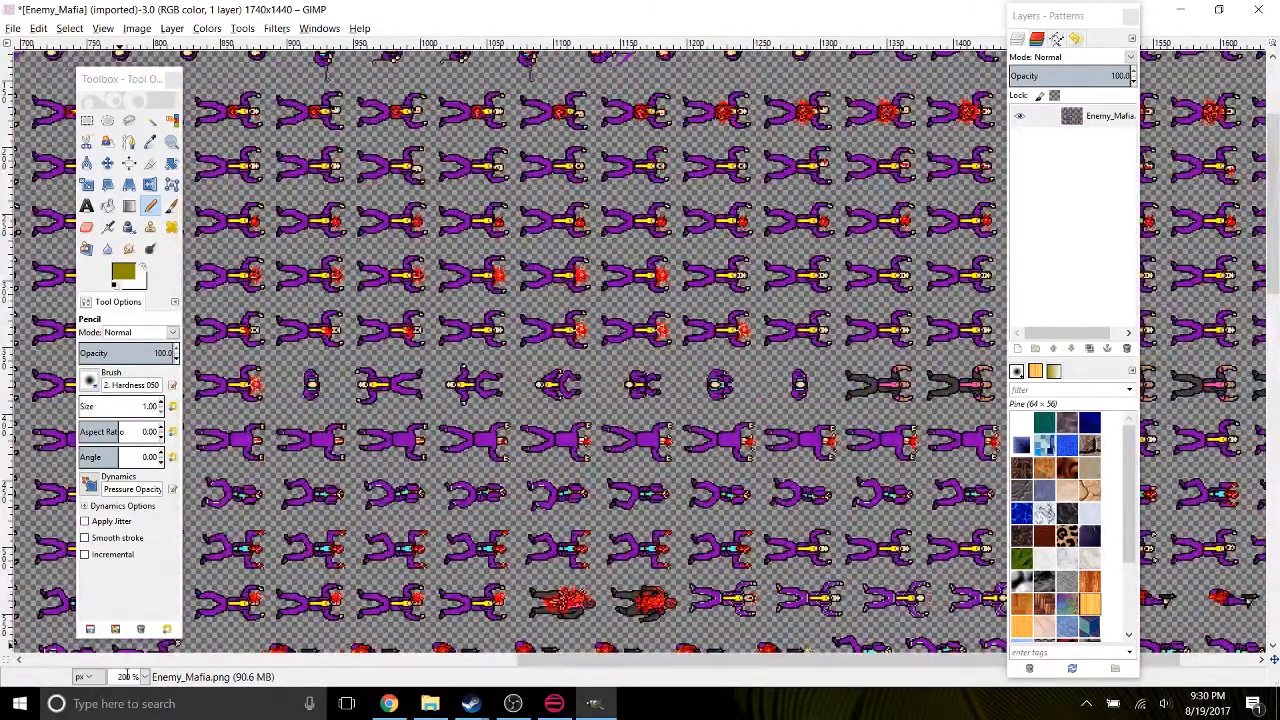
key("1")
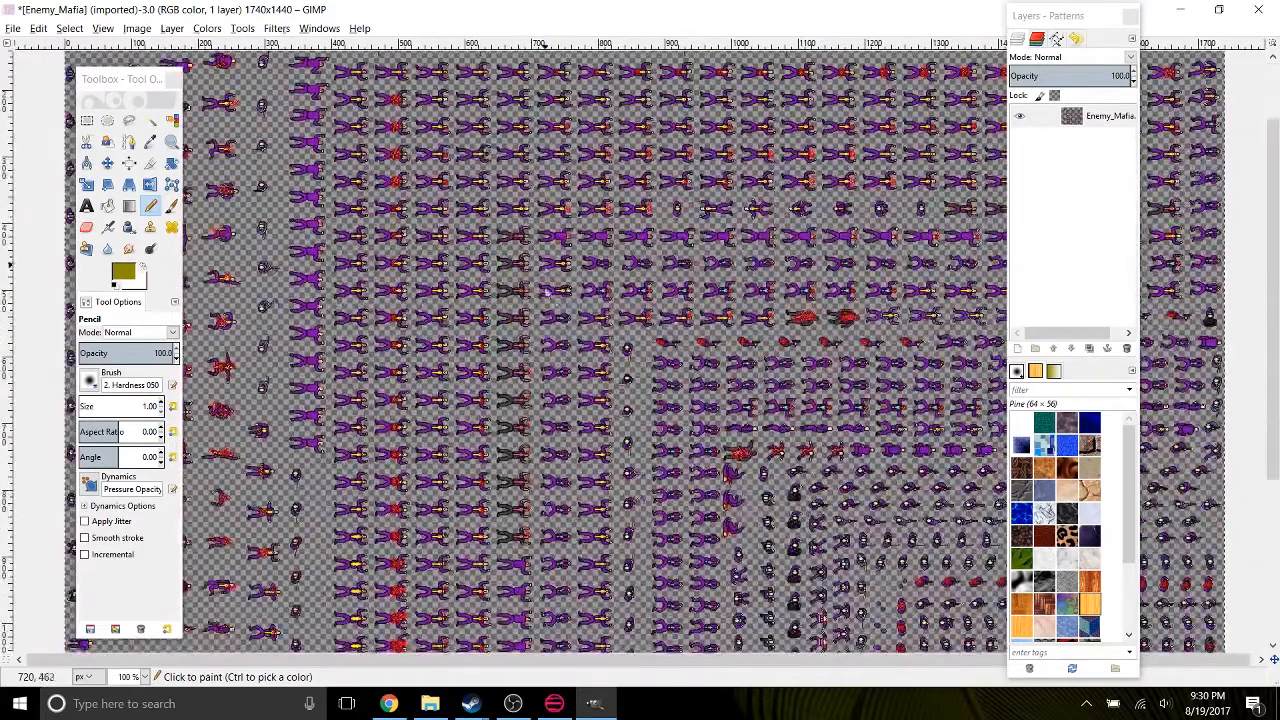
left_click_drag(546, 290, 486, 165)
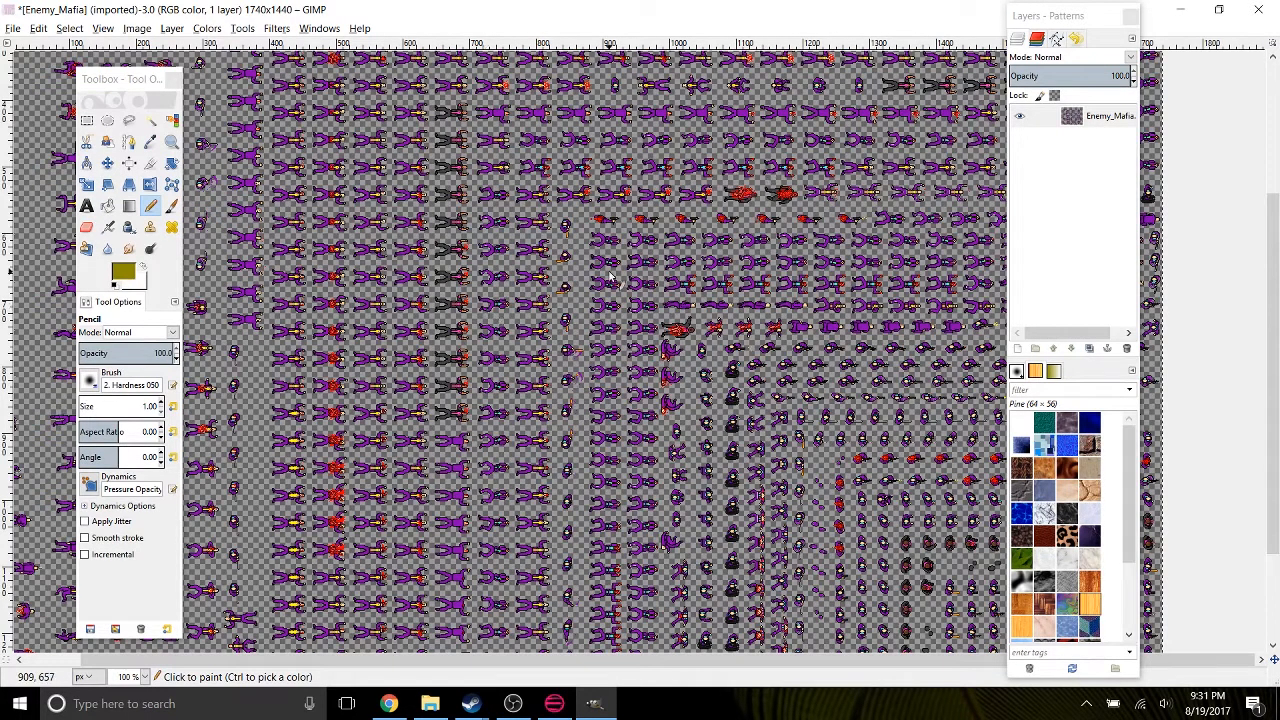
left_click_drag(364, 143, 556, 384)
left_click_drag(742, 520, 617, 270)
left_click_drag(742, 315, 604, 259)
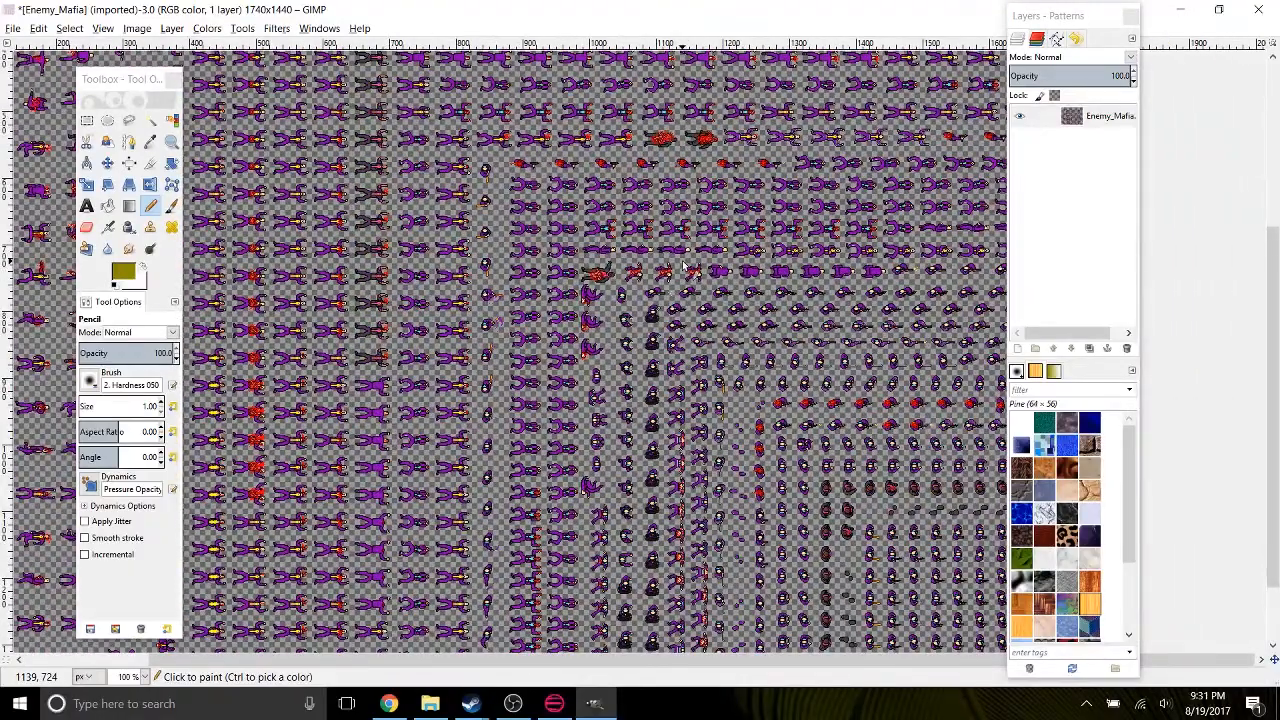
left_click_drag(761, 428, 742, 263)
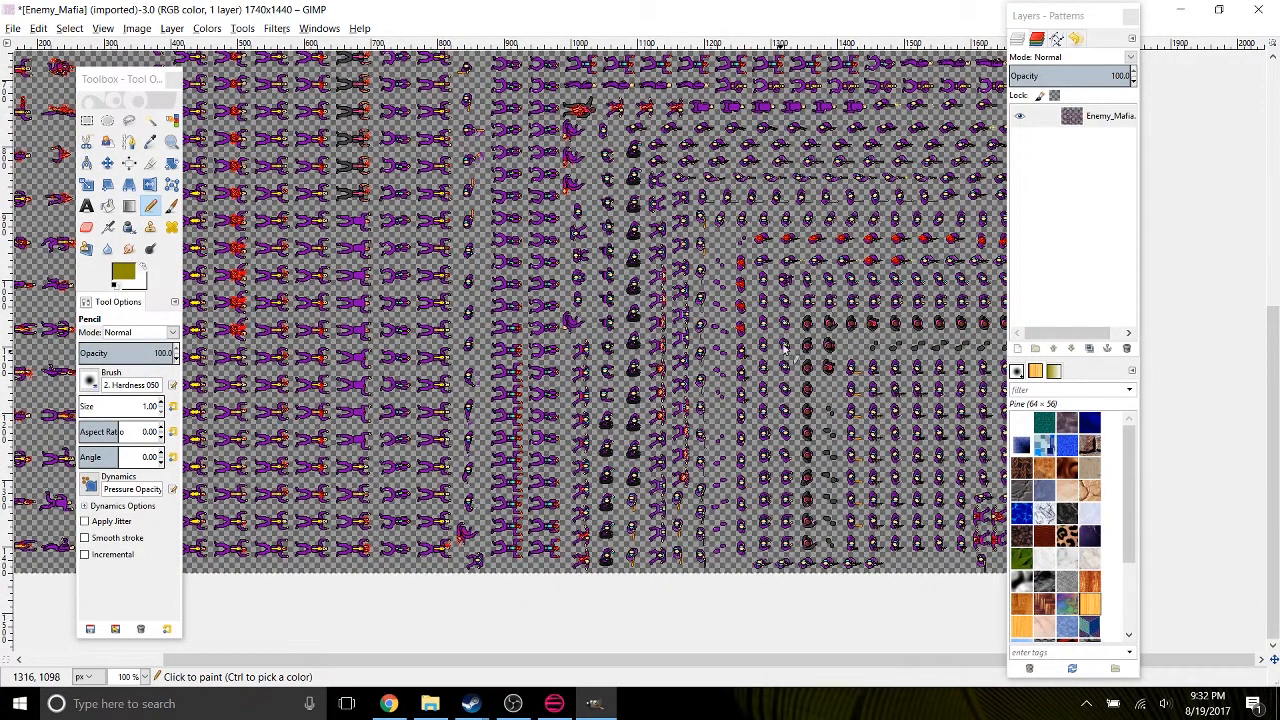
scroll(618, 135, "up", 5)
scroll(500, 350, "up", 4)
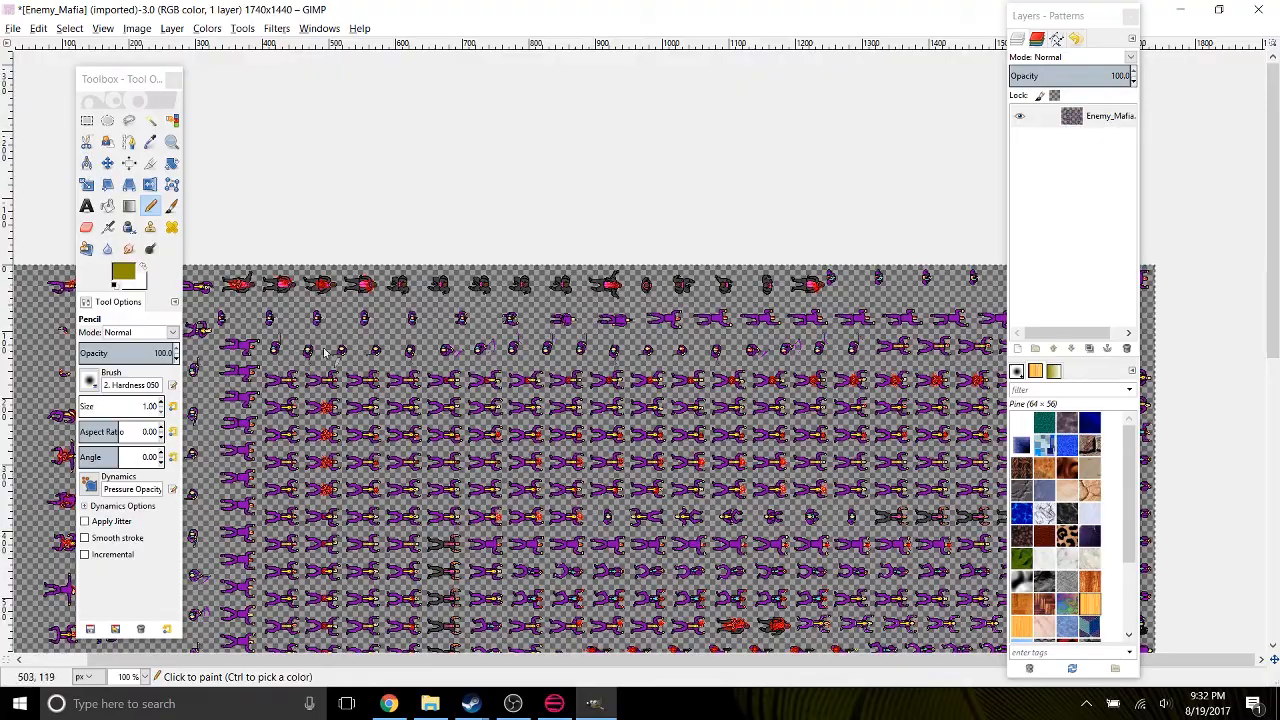
Inspect the recolored sprite sheet from its upper rows down to the lower crouching and weapon-carrying sprites.
scroll(575, 310, "down", 6)
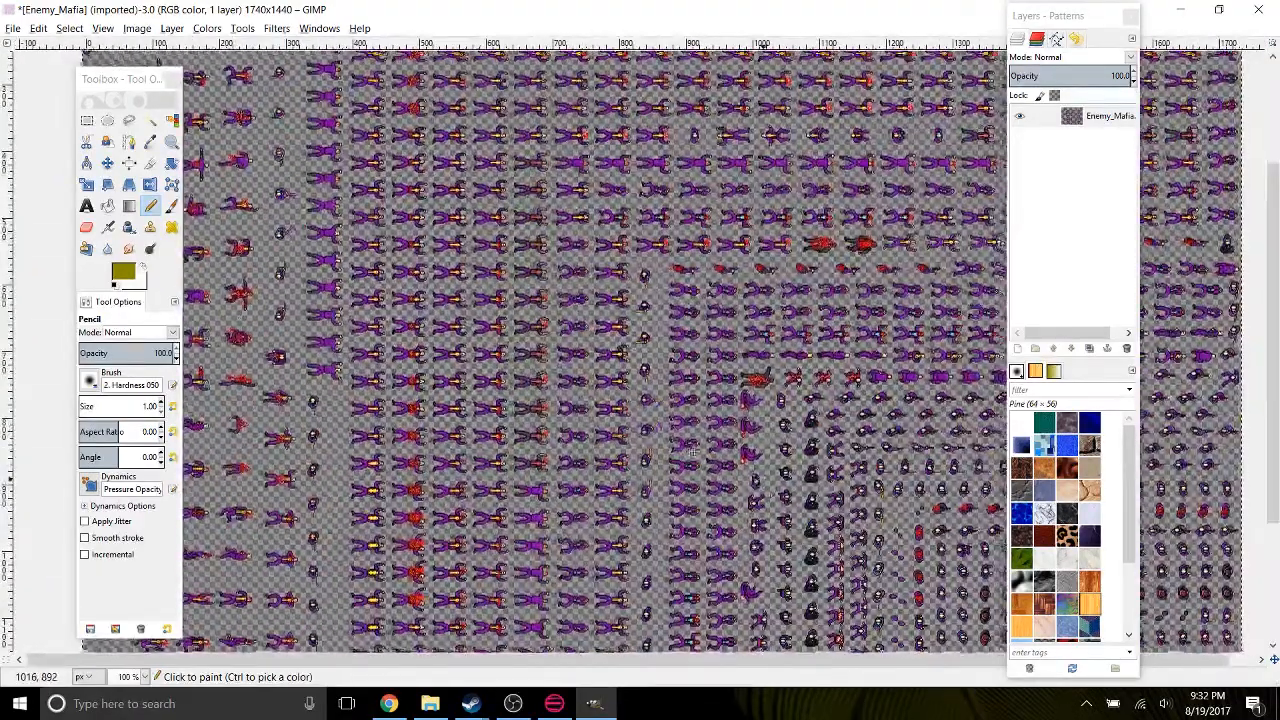
left_click_drag(692, 452, 408, 195)
scroll(132, 679, "up", 1)
left_click_drag(480, 330, 547, 212)
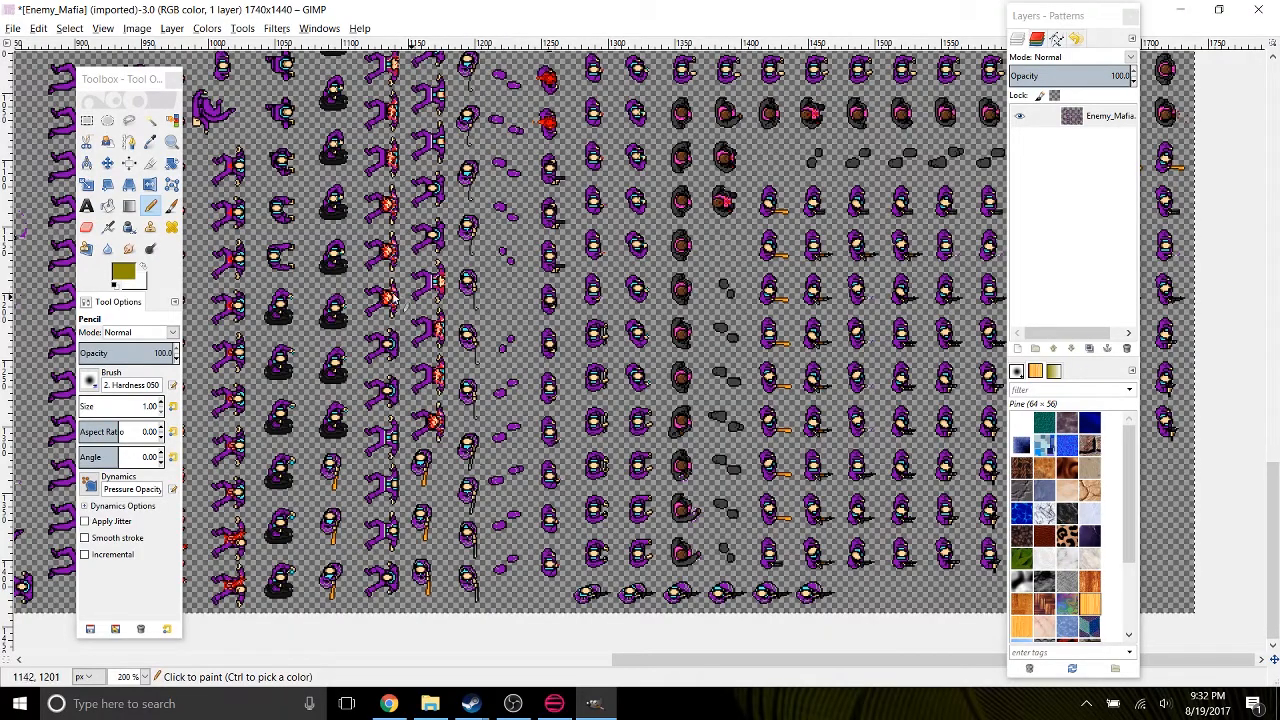
left_click_drag(412, 300, 508, 545)
left_click_drag(372, 311, 471, 545)
left_click_drag(272, 373, 833, 415)
scroll(145, 677, "down", 1)
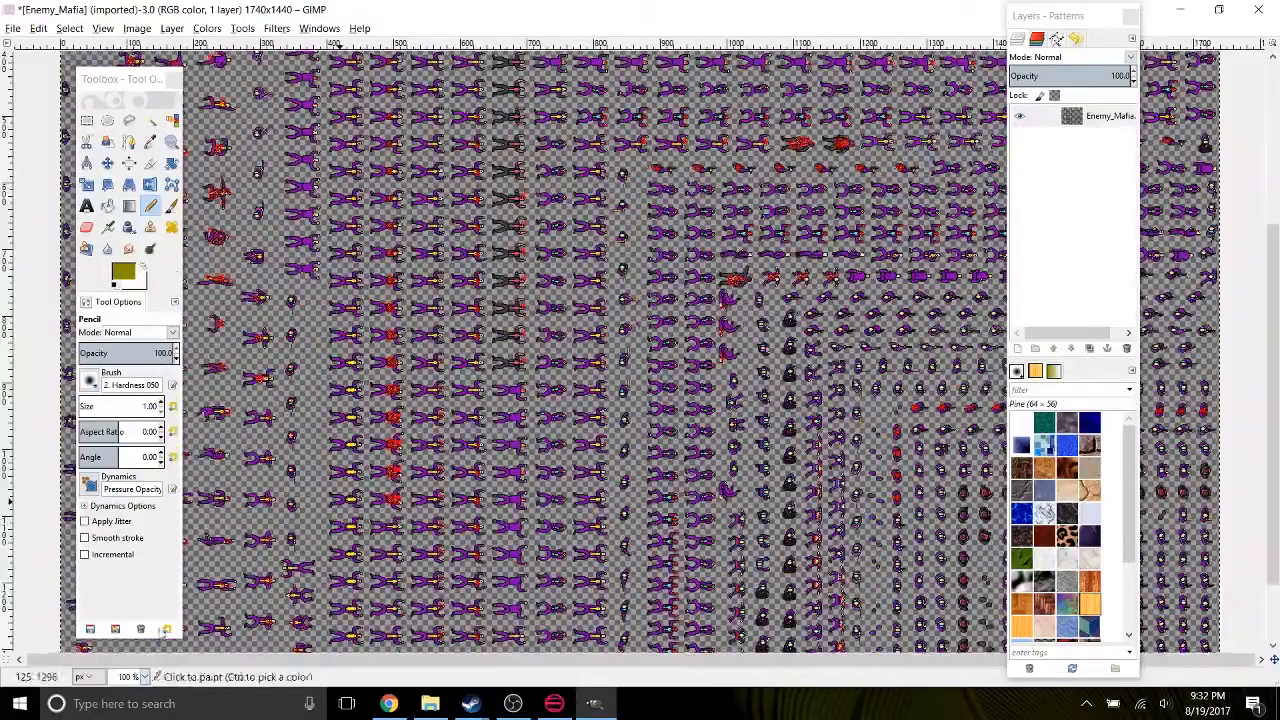
Review the suits and shirts across the sheet's middle and upper rows and out to its far edges.
scroll(478, 192, "up", 3)
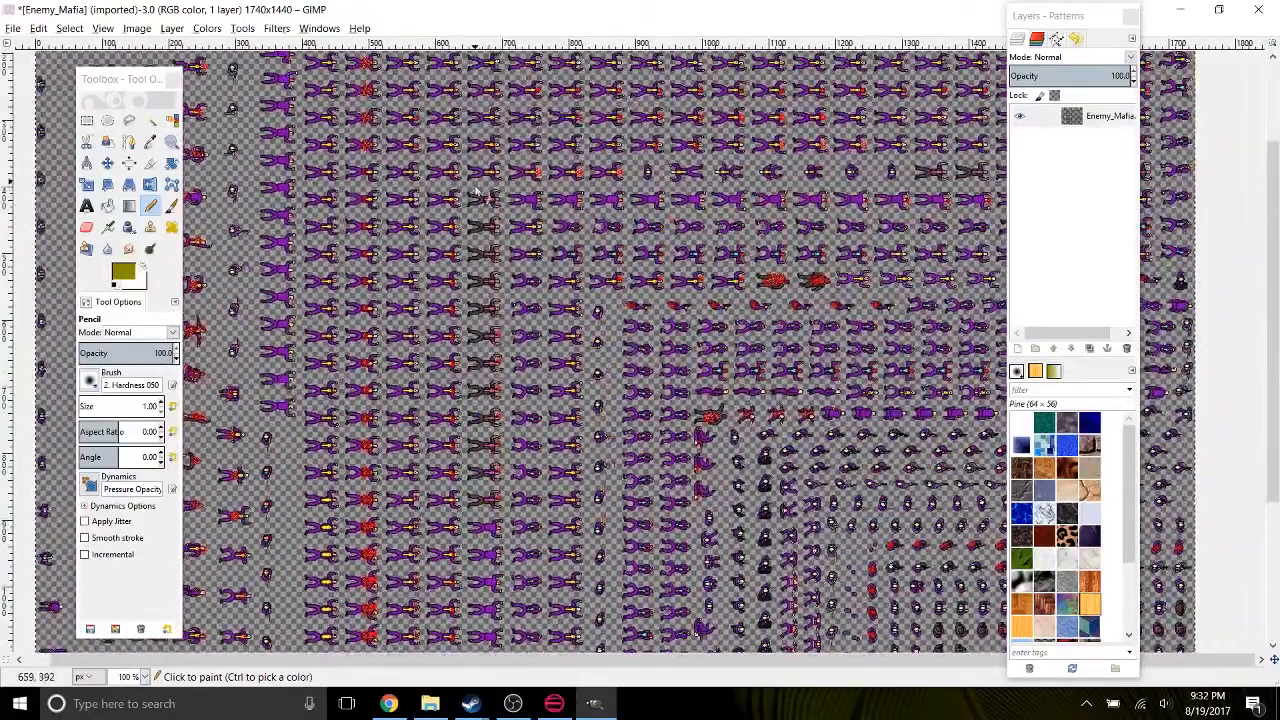
scroll(657, 440, "left", 3)
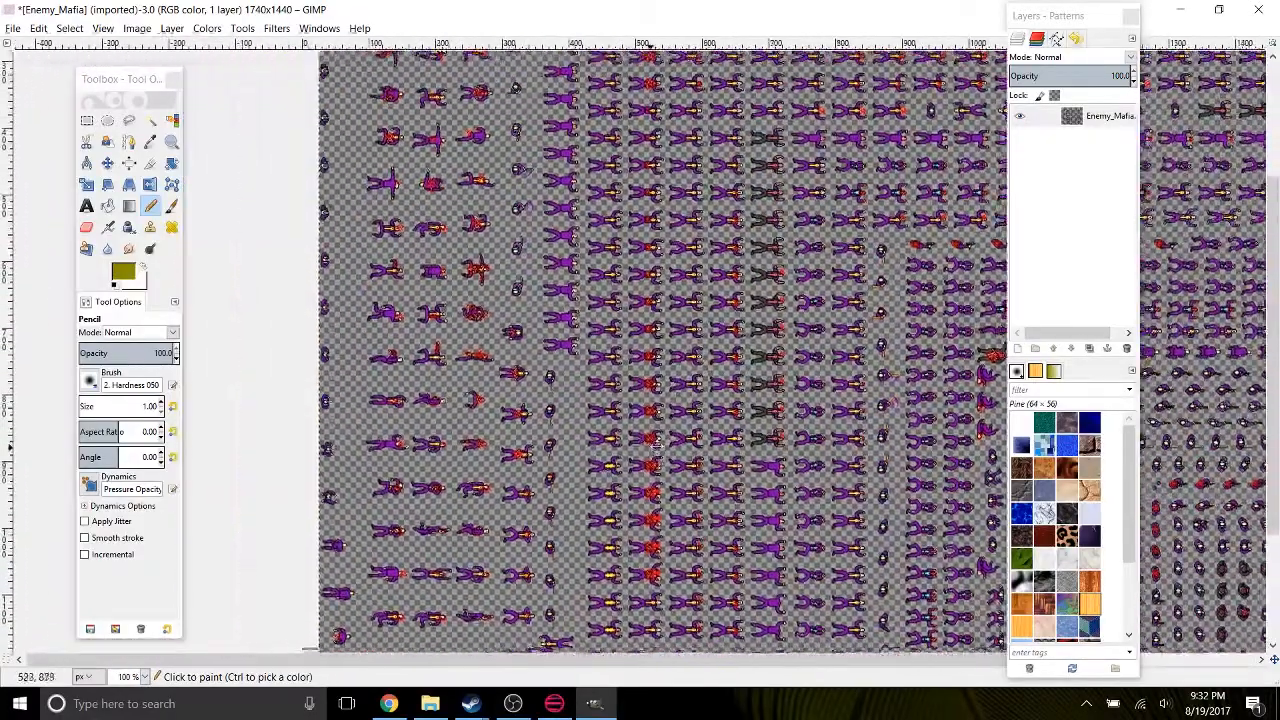
scroll(660, 440, "up", 5)
left_click_drag(823, 510, 440, 412)
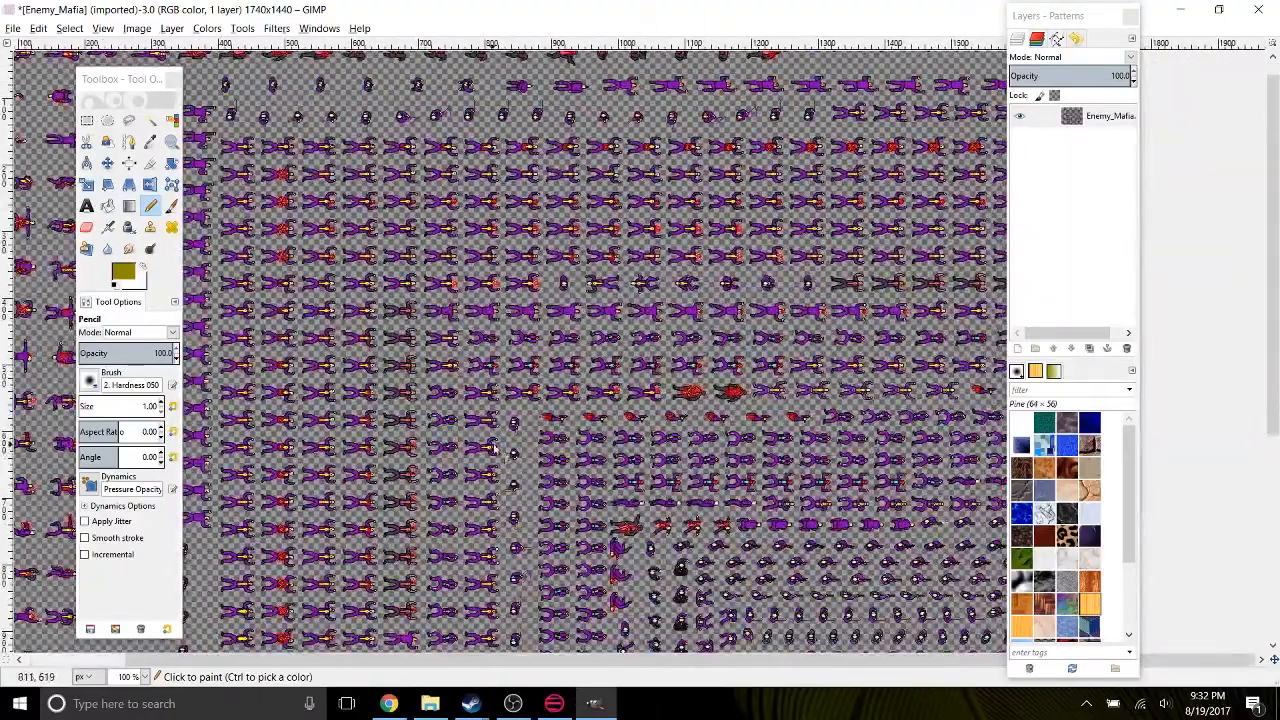
scroll(540, 475, "right", 3)
scroll(560, 465, "down", 3)
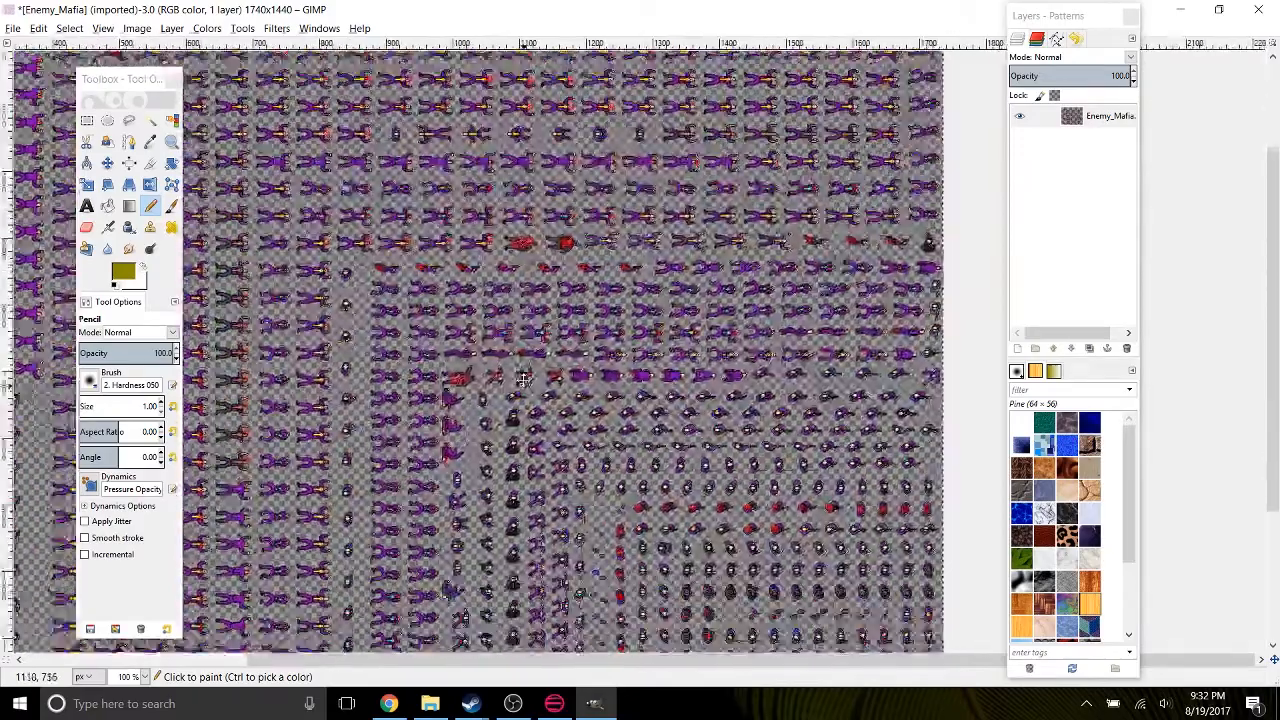
left_click_drag(524, 380, 528, 350)
left_click_drag(539, 458, 627, 303)
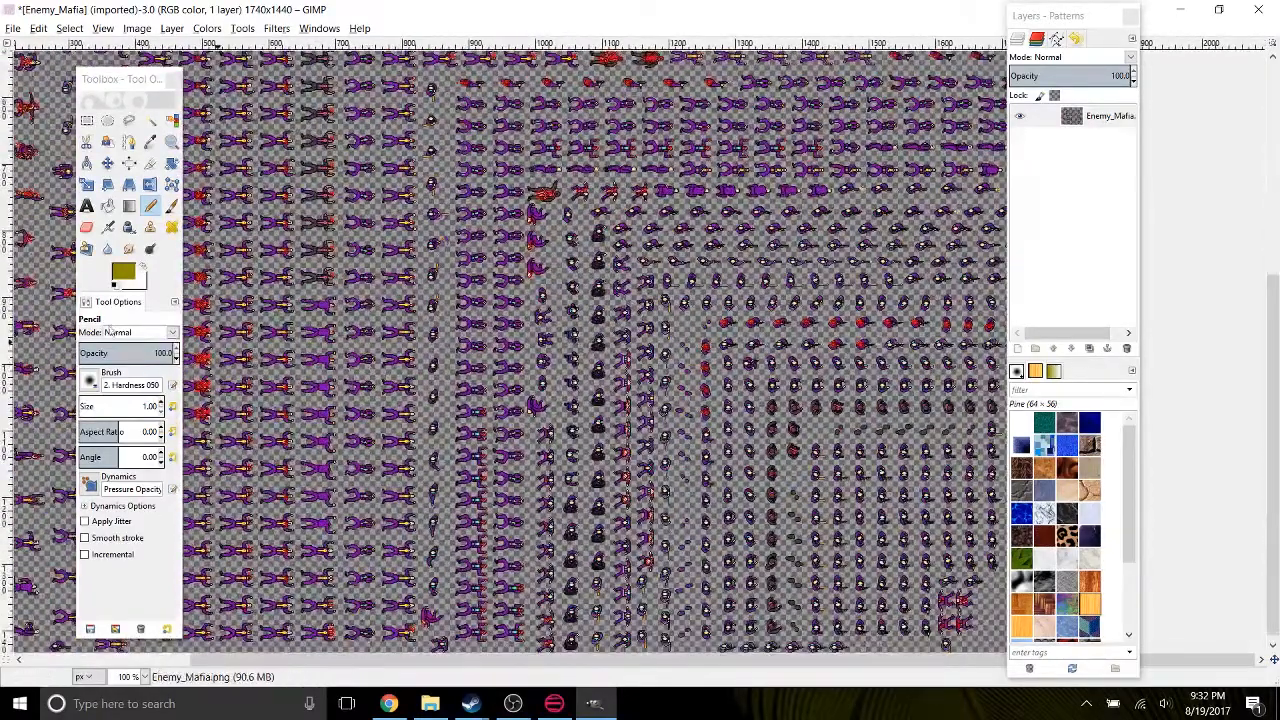
Overwrite the original Enemy_Mafia.png with the recolored sheet and switch to HLM WAD Explorer.
left_click(13, 28)
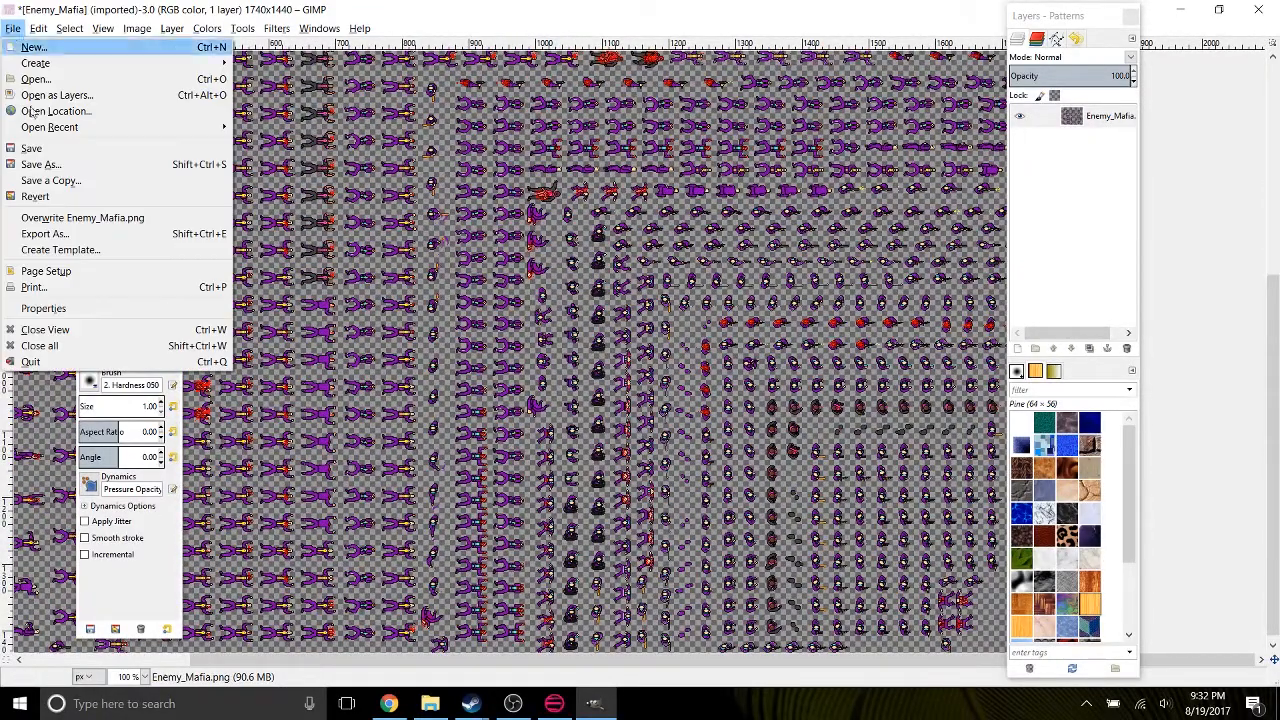
left_click(97, 219)
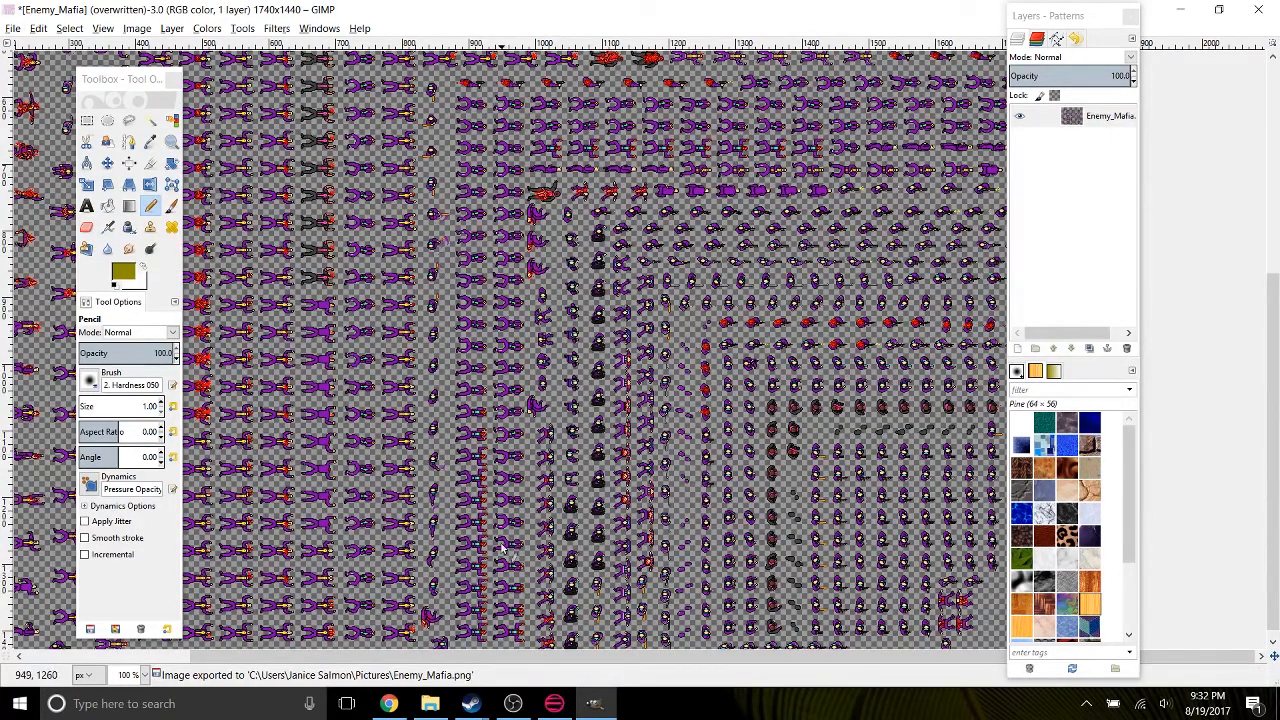
left_click(554, 703)
left_click_drag(640, 63, 642, 23)
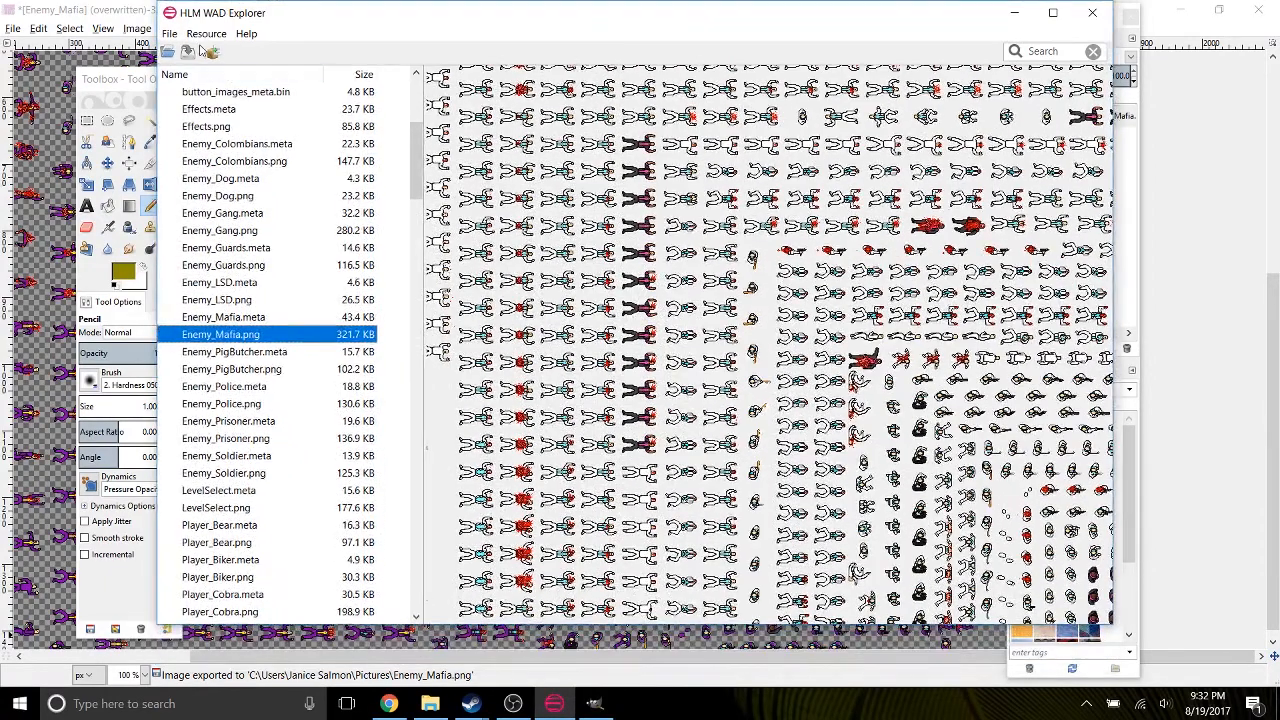
Replace the Enemy_Mafia.png resource with the recolored Enemy_Mafia file from the Pictures folder.
left_click(204, 38)
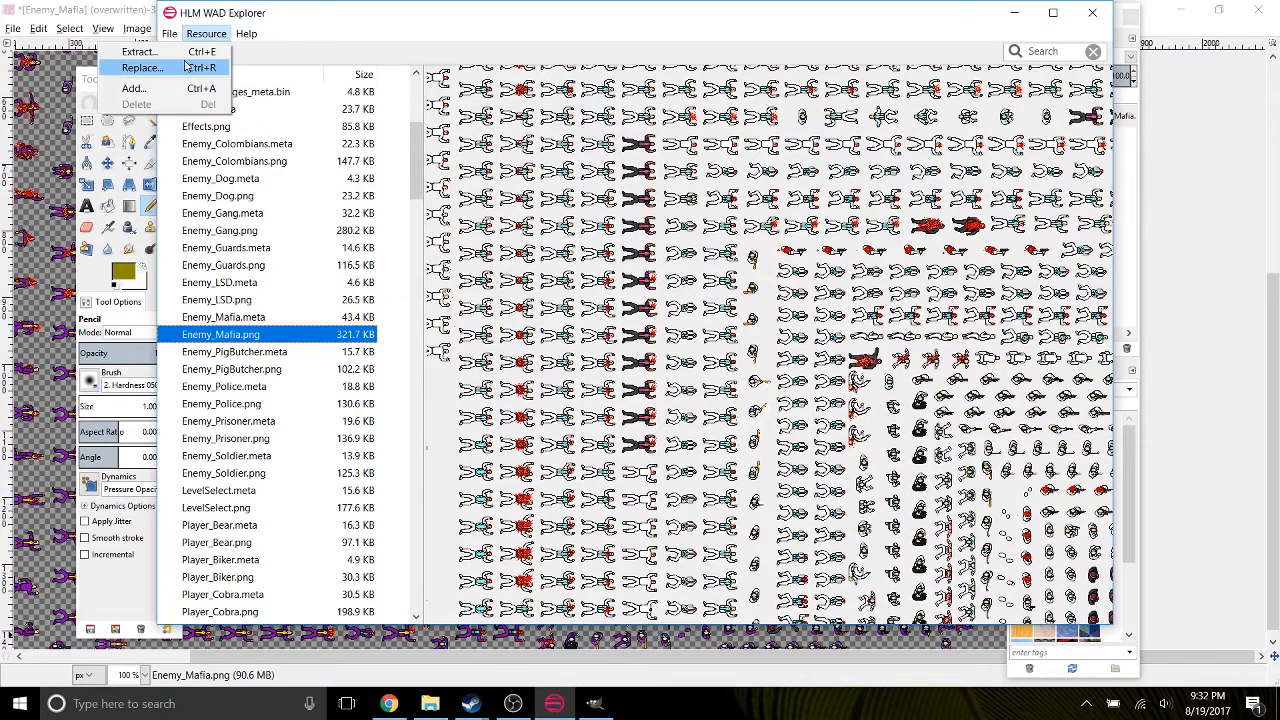
left_click(141, 67)
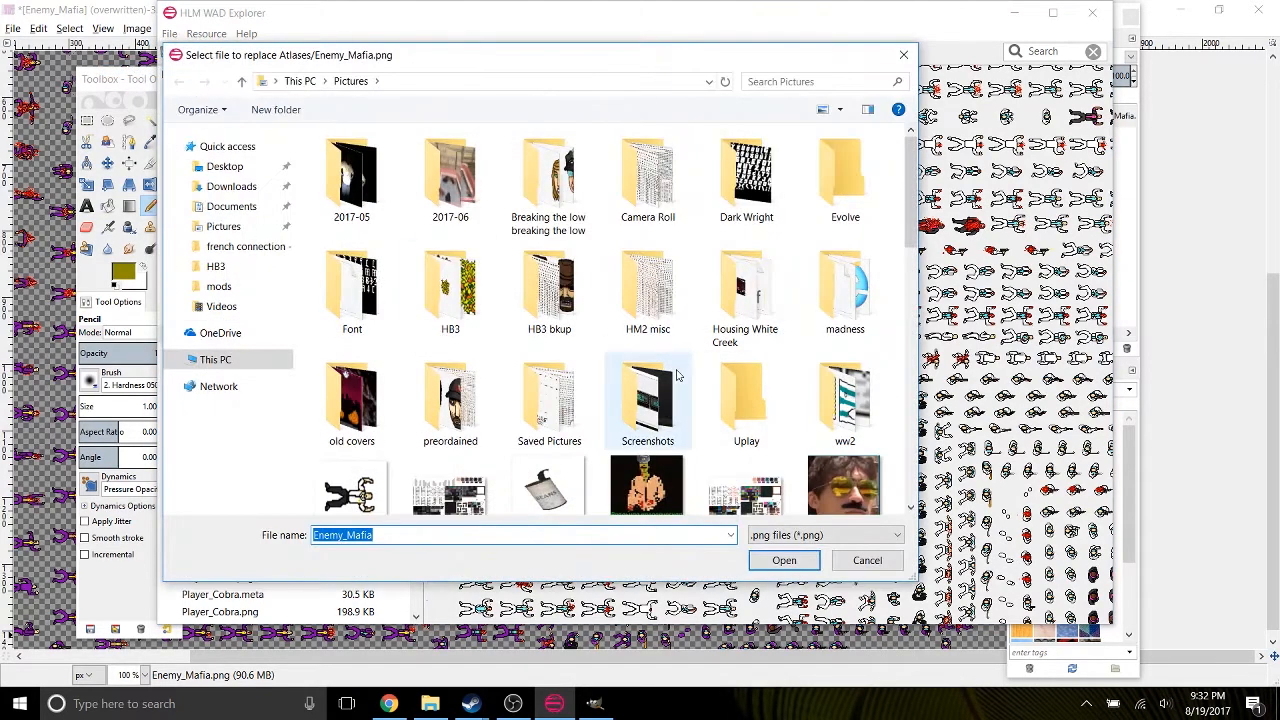
scroll(660, 372, "down", 4)
scroll(712, 430, "down", 1)
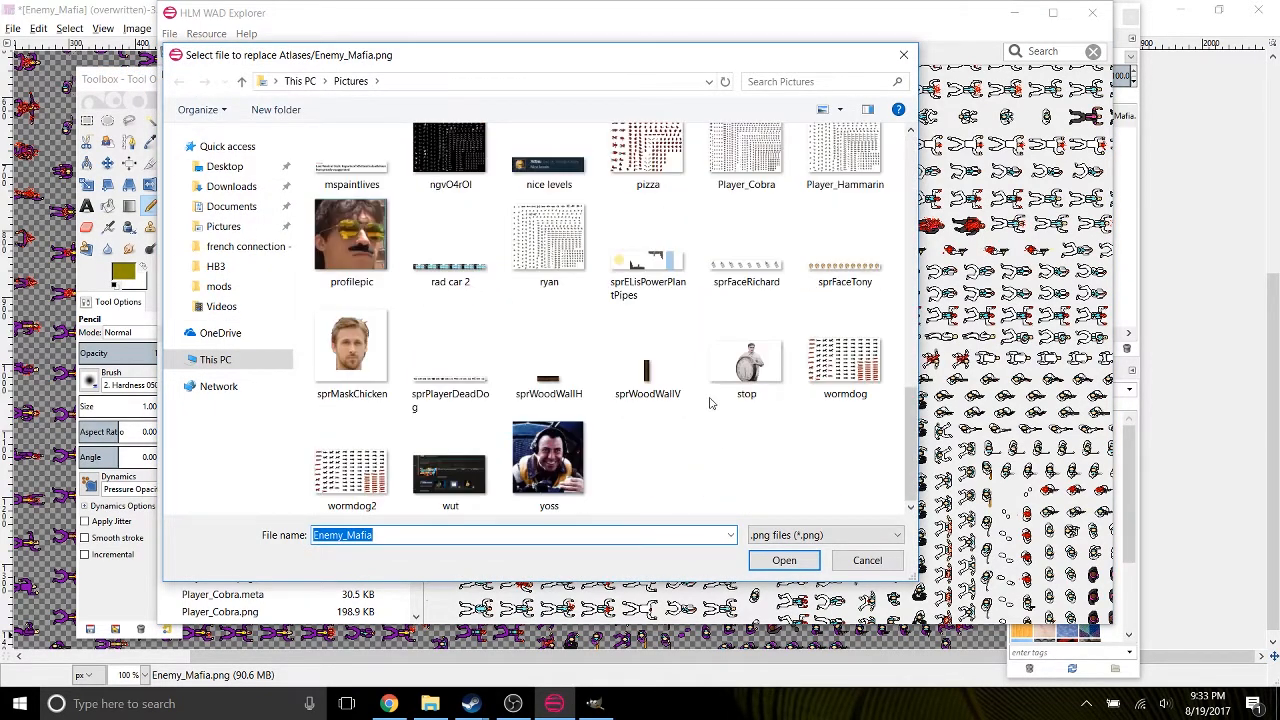
scroll(711, 400, "up", 1)
scroll(711, 357, "down", 1)
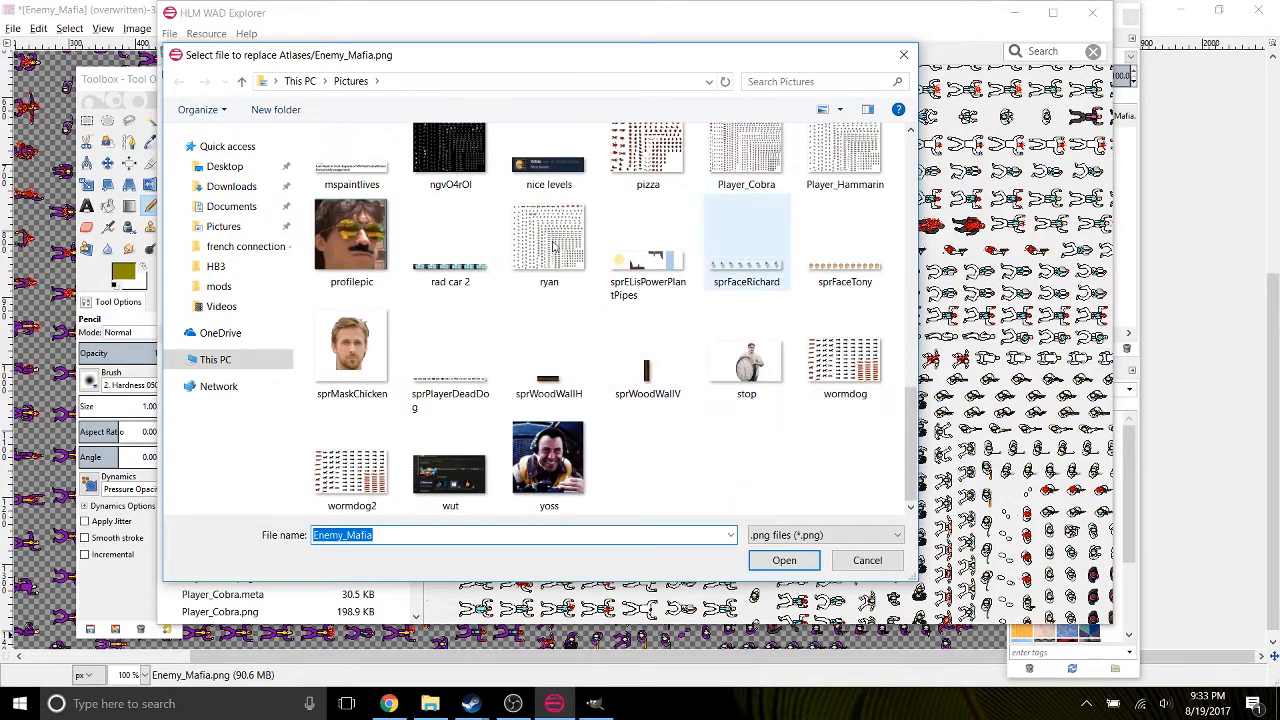
scroll(555, 350, "up", 4)
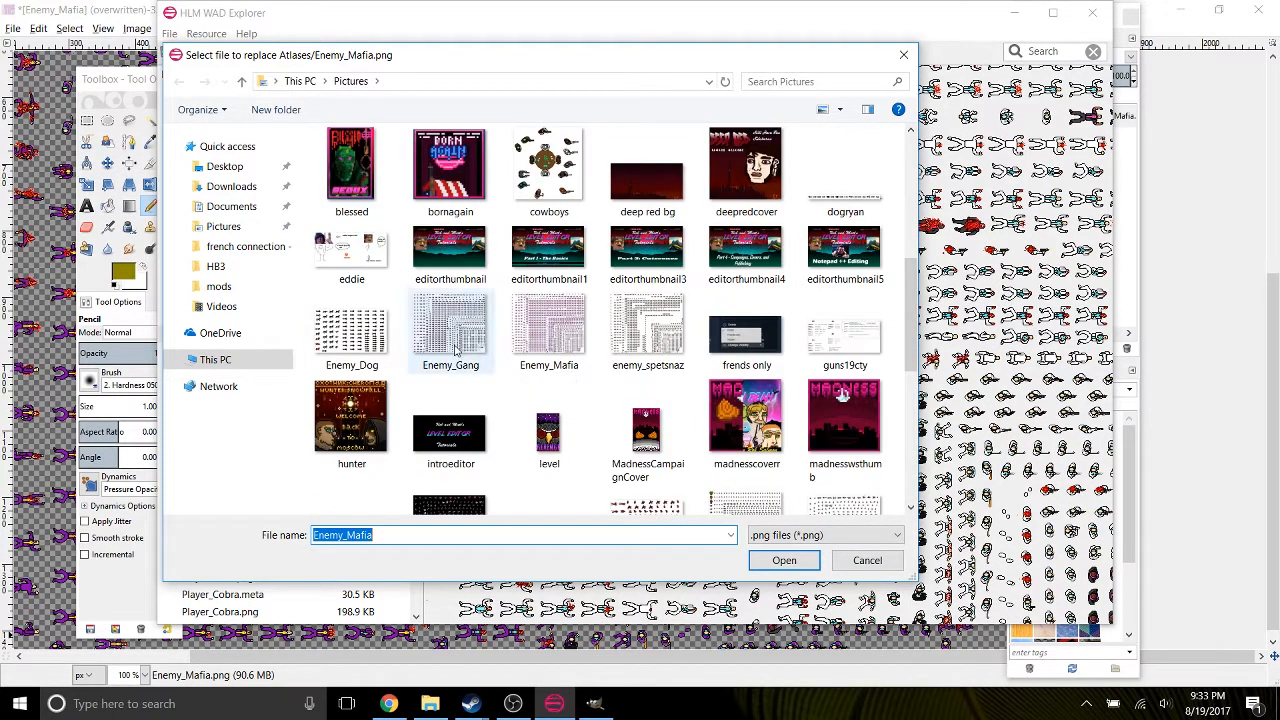
left_click(556, 330)
left_click(784, 562)
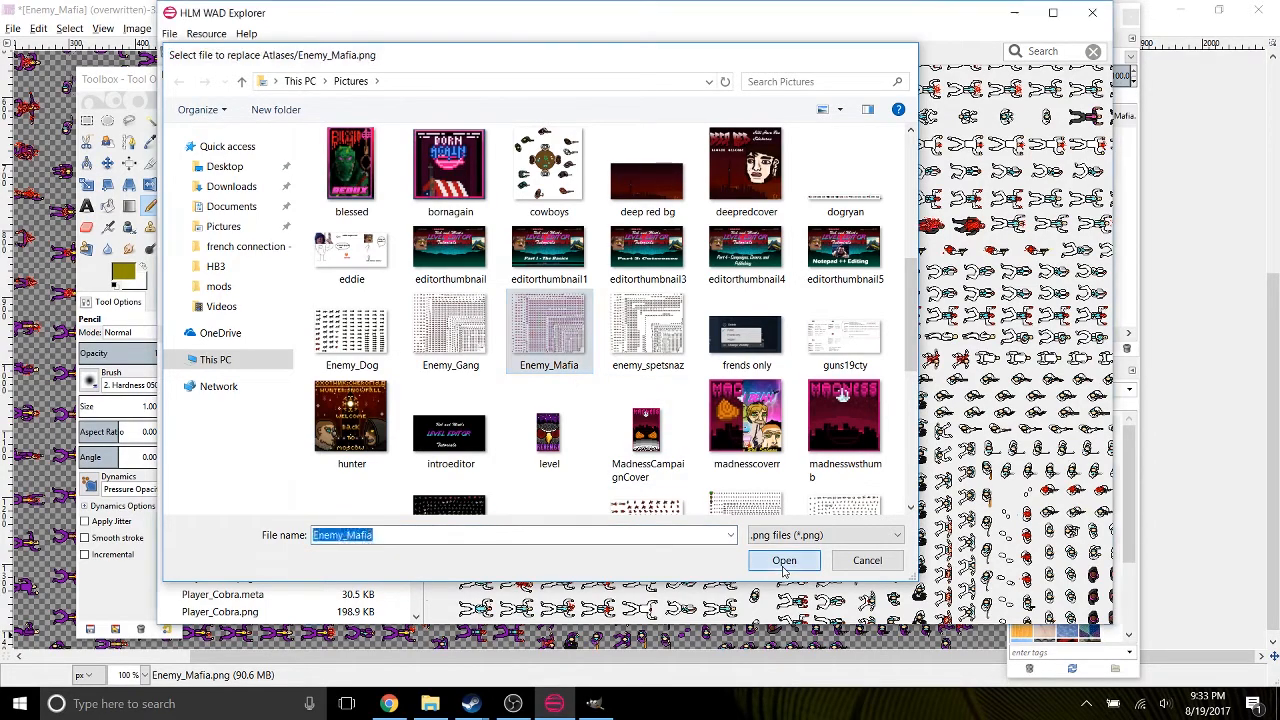
Minimize the GIMP and OBS windows so that HLM WAD Explorer is unobstructed.
left_click(595, 705)
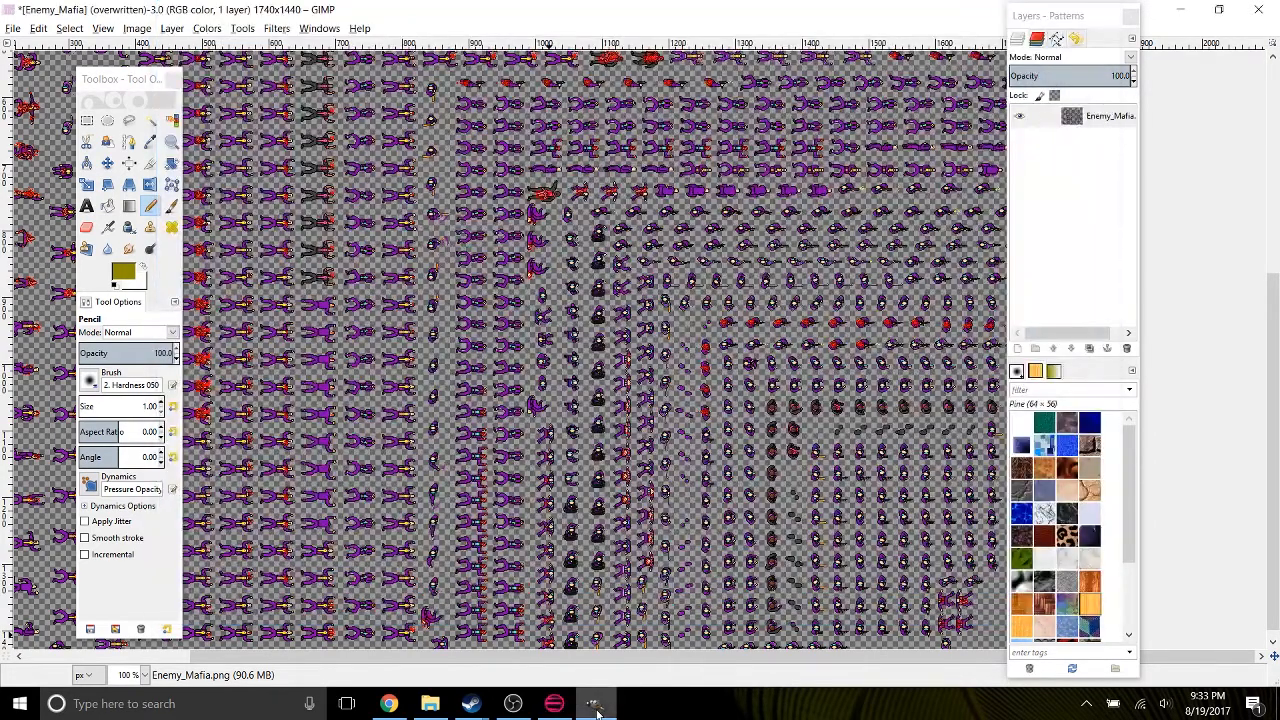
left_click(595, 705)
left_click(512, 704)
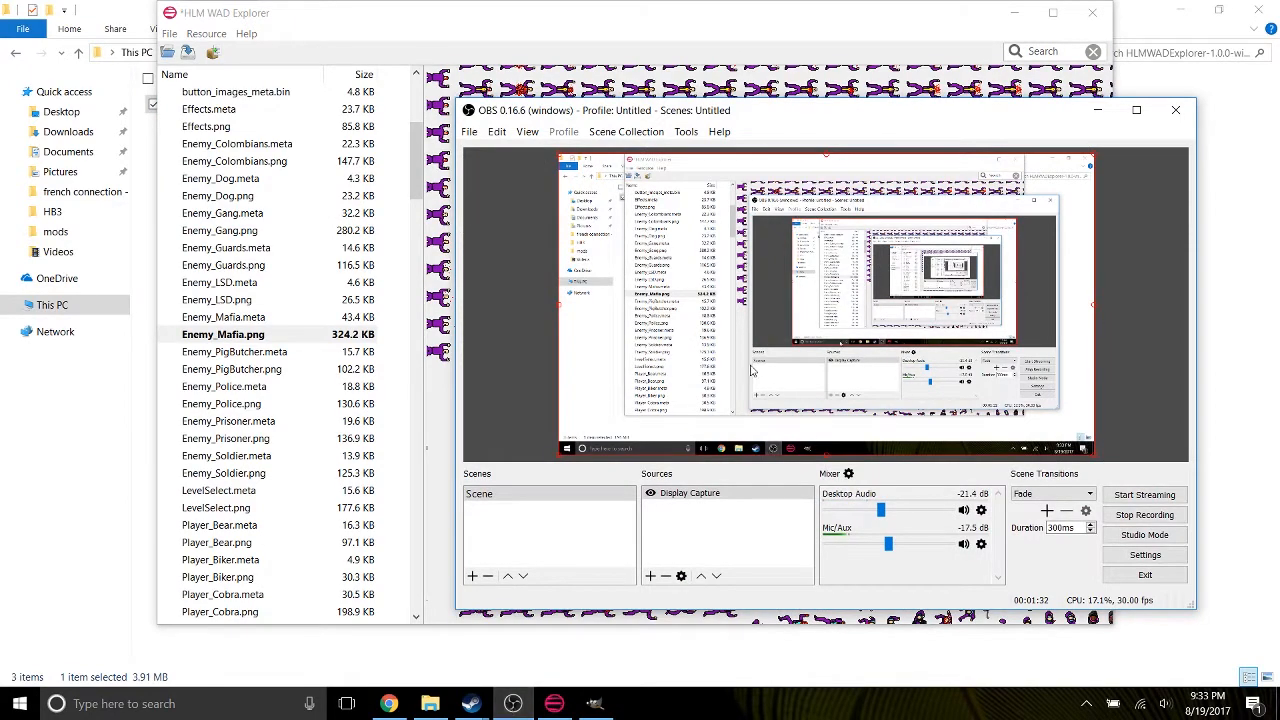
left_click_drag(916, 103, 781, 116)
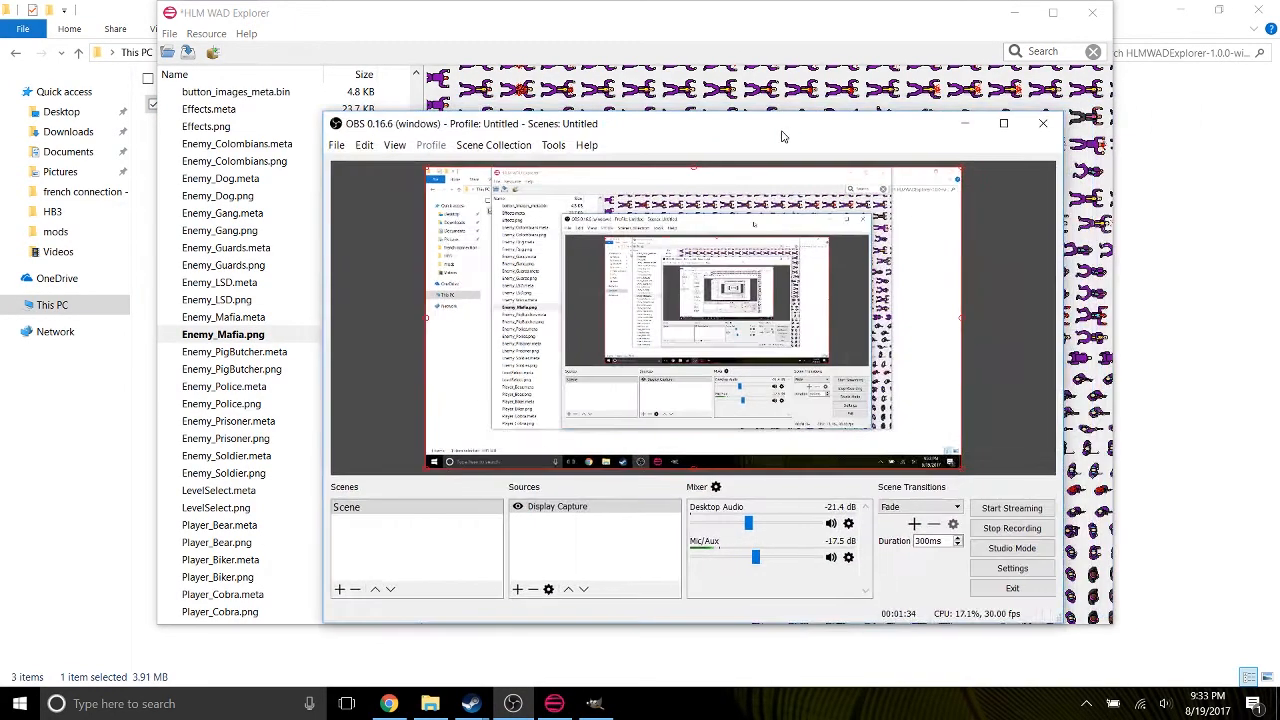
left_click(963, 124)
Display the replaced Enemy_Mafia.png resource to check its recolored sprites.
left_click(263, 350)
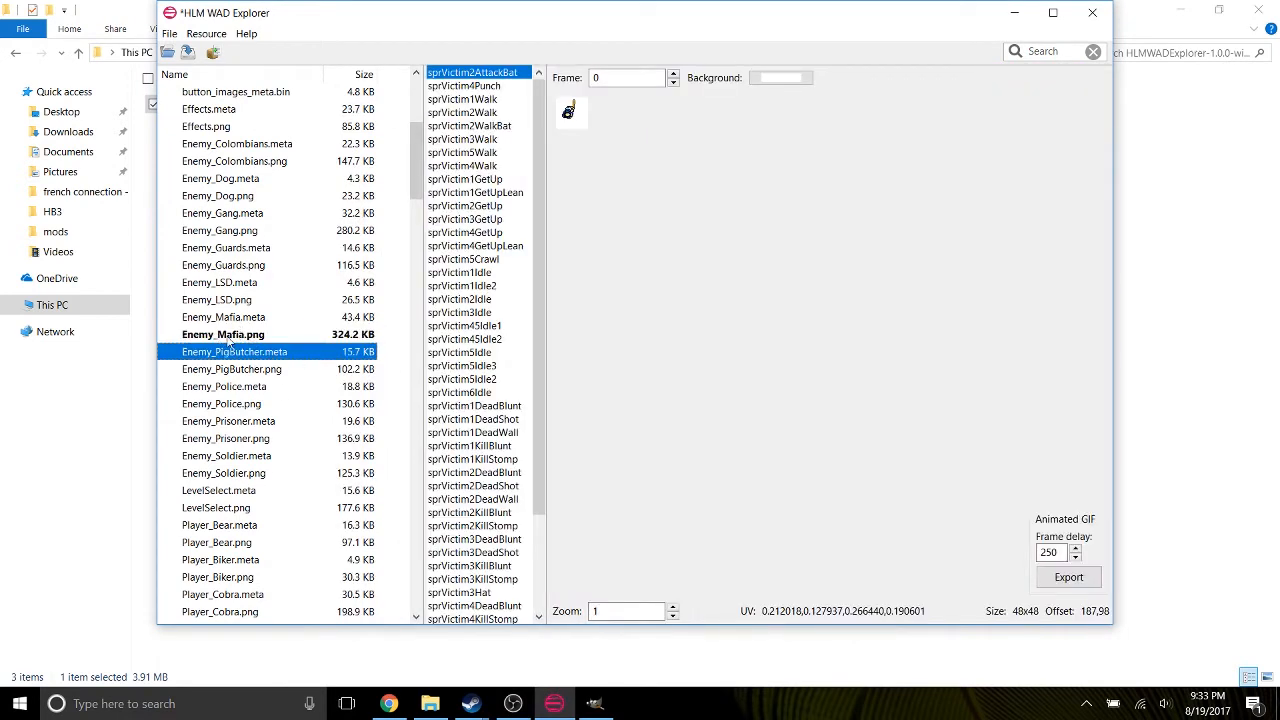
left_click(228, 338)
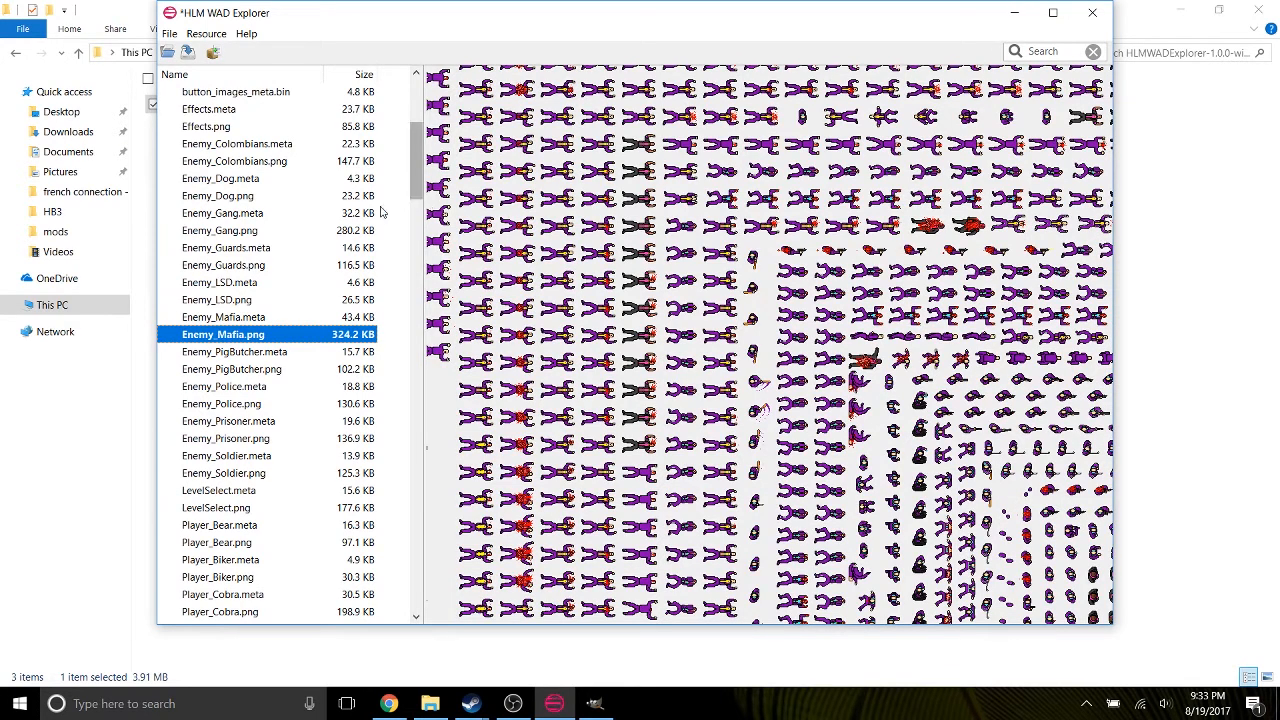
mouse_move(415, 140)
left_mouse_down()
mouse_move(417, 165)
mouse_move(403, 125)
left_mouse_up()
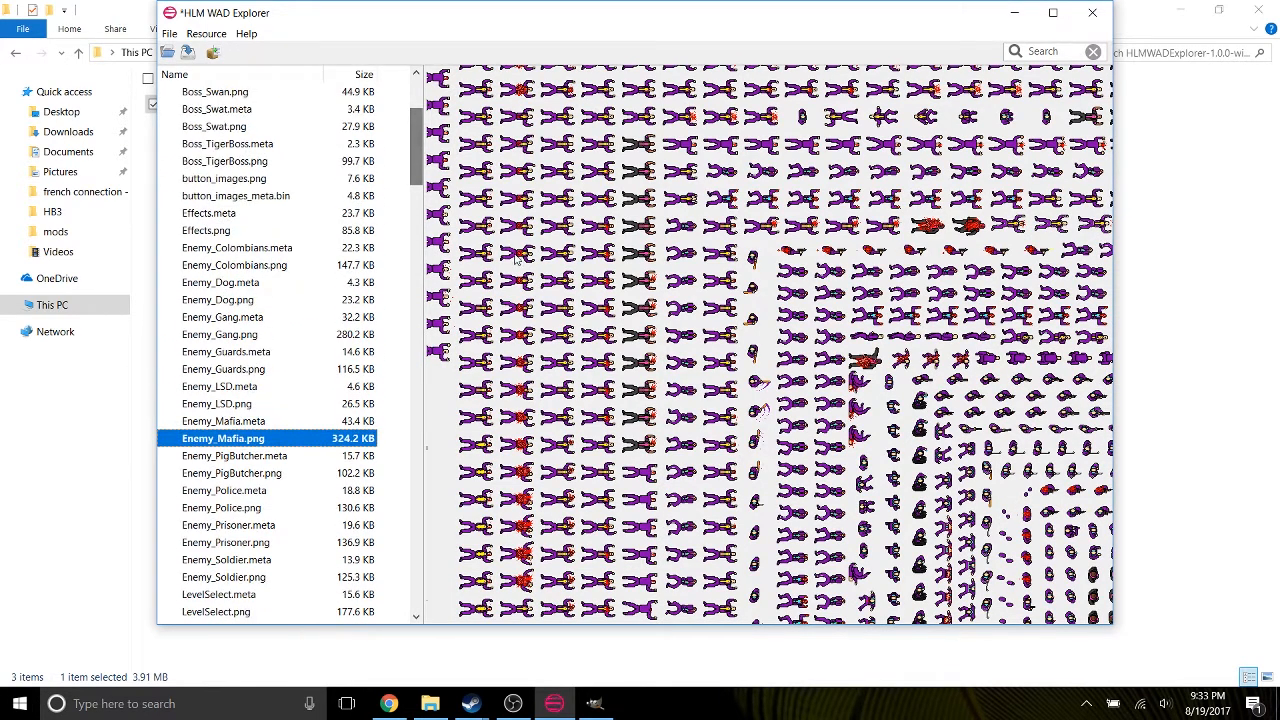
Save the patch as argentinemafia in the HotlineMiami2 mods folder and open that folder.
left_click(189, 54)
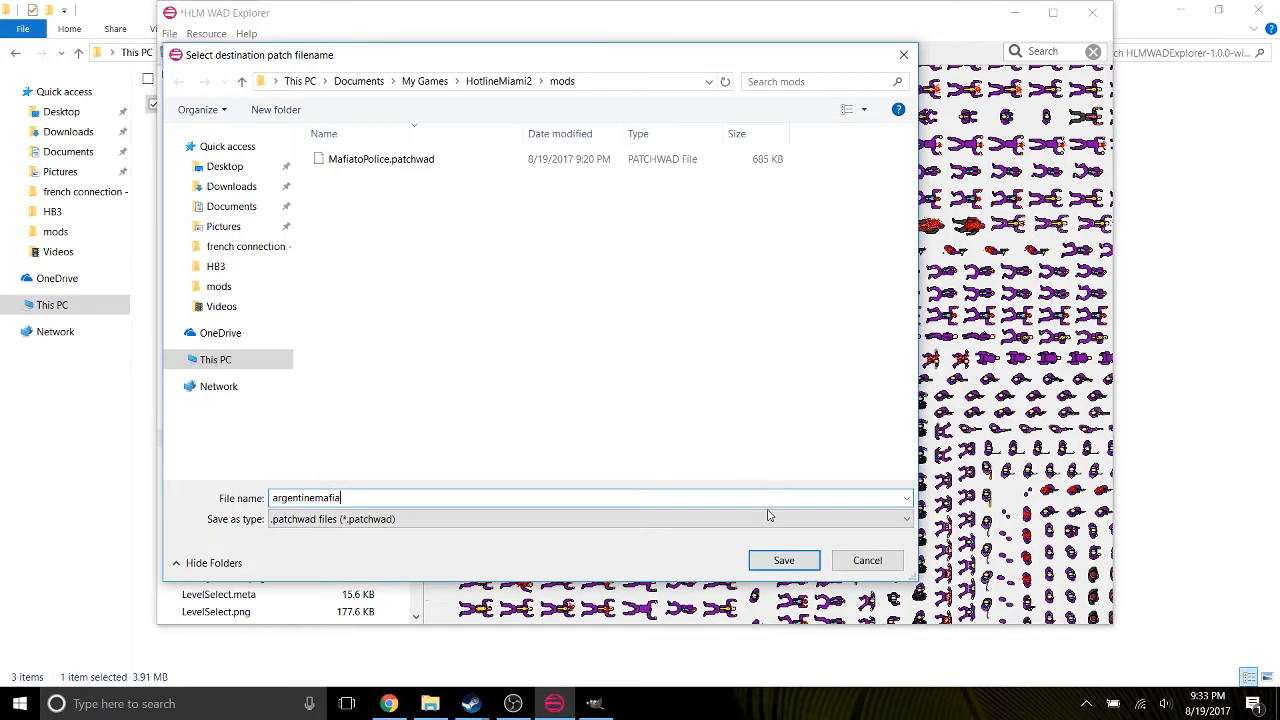
left_click(782, 560)
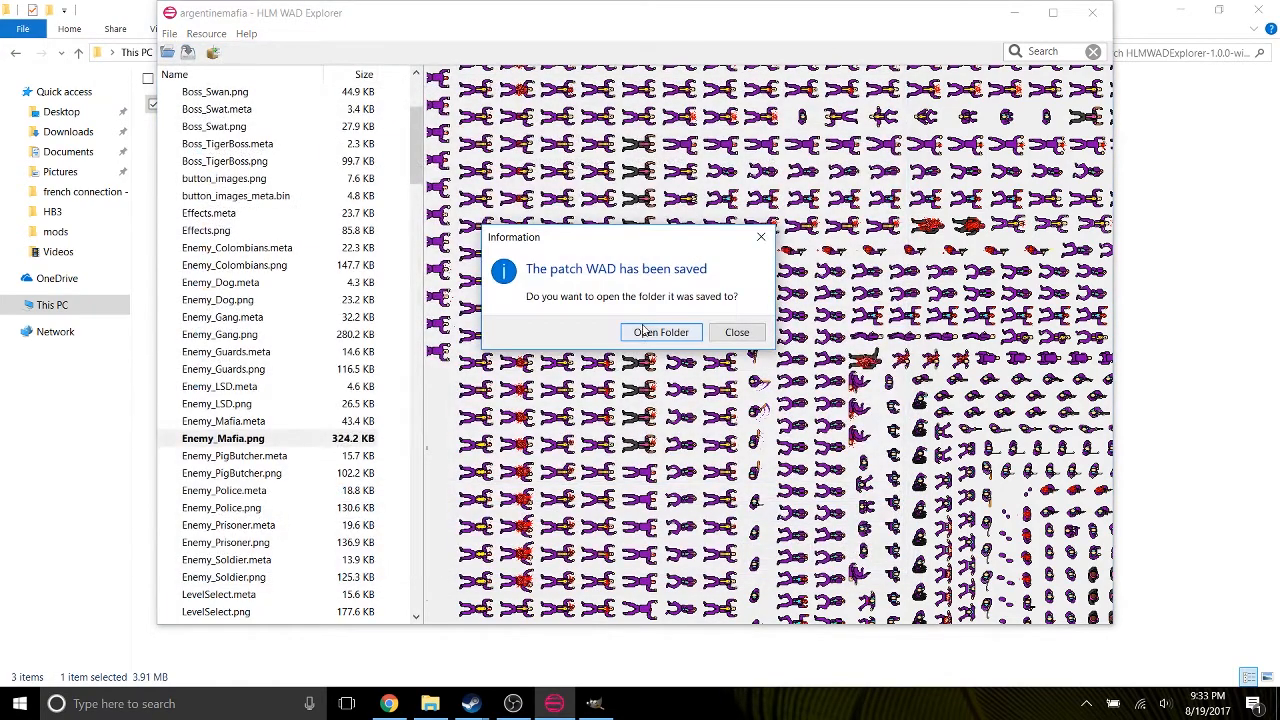
left_click(660, 332)
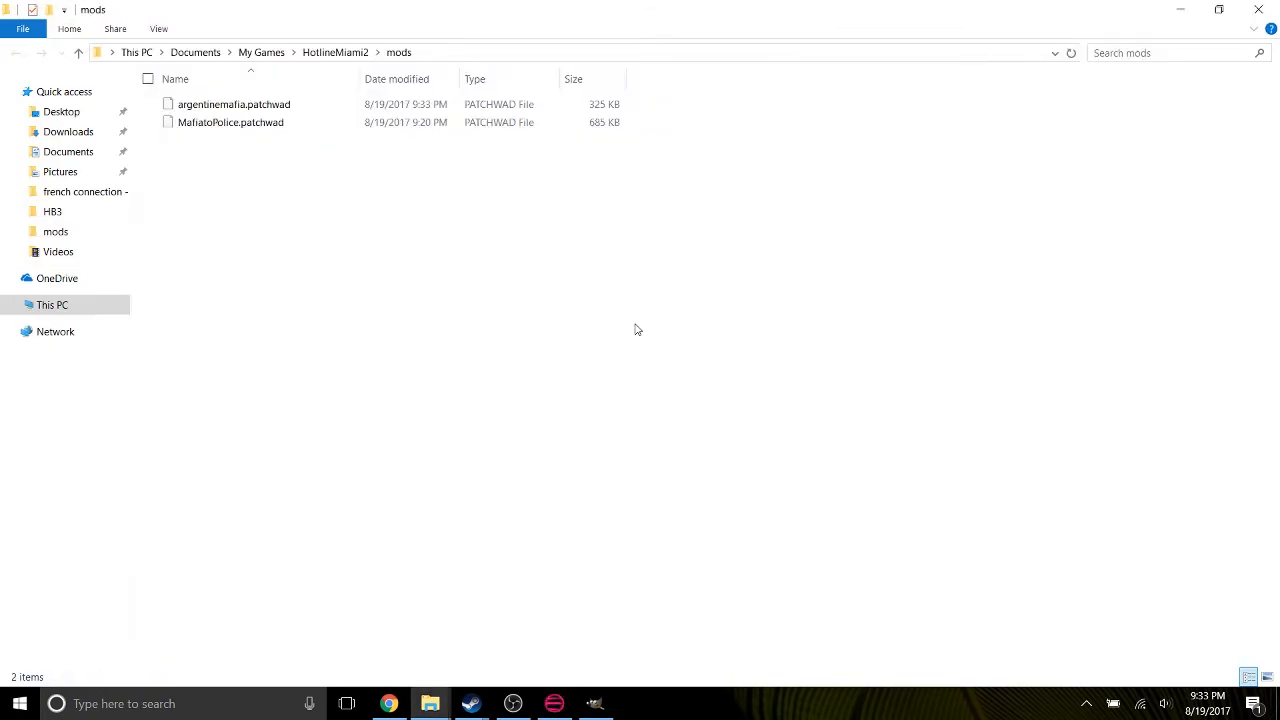
Delete MafiatoPolice.patchwad from the mods folder and minimize the folder window.
left_click(257, 125)
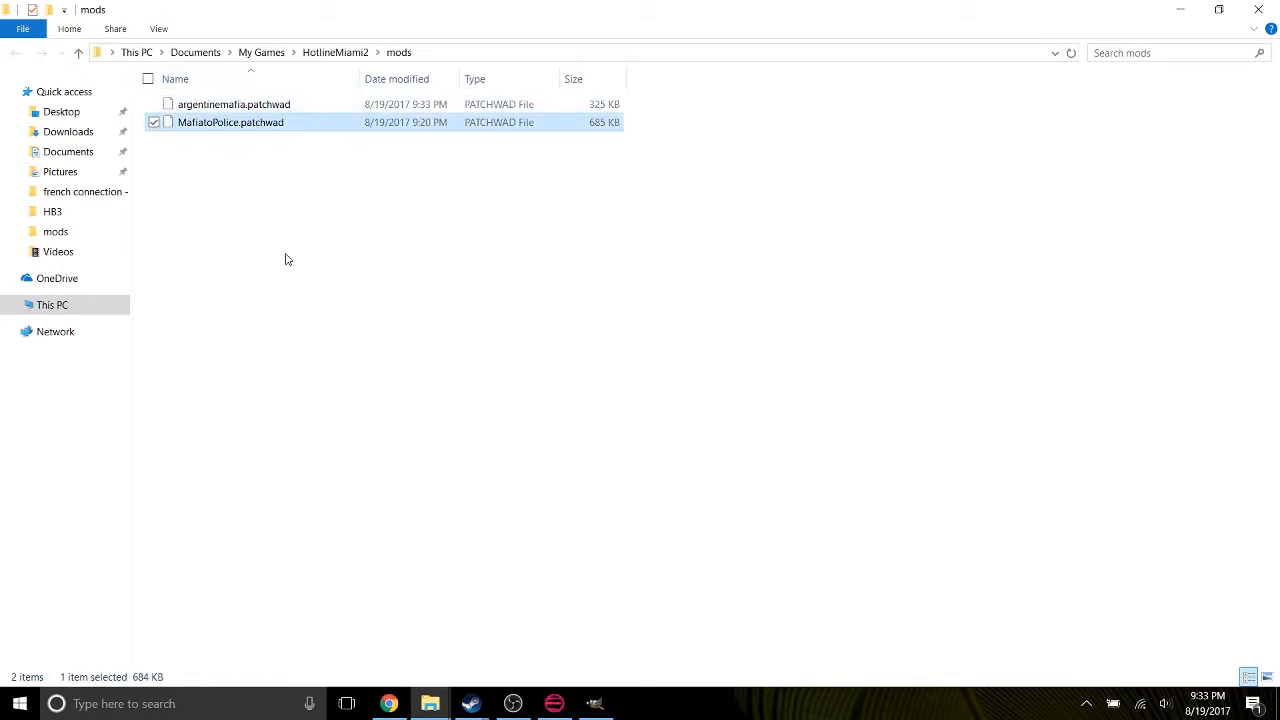
key("Delete")
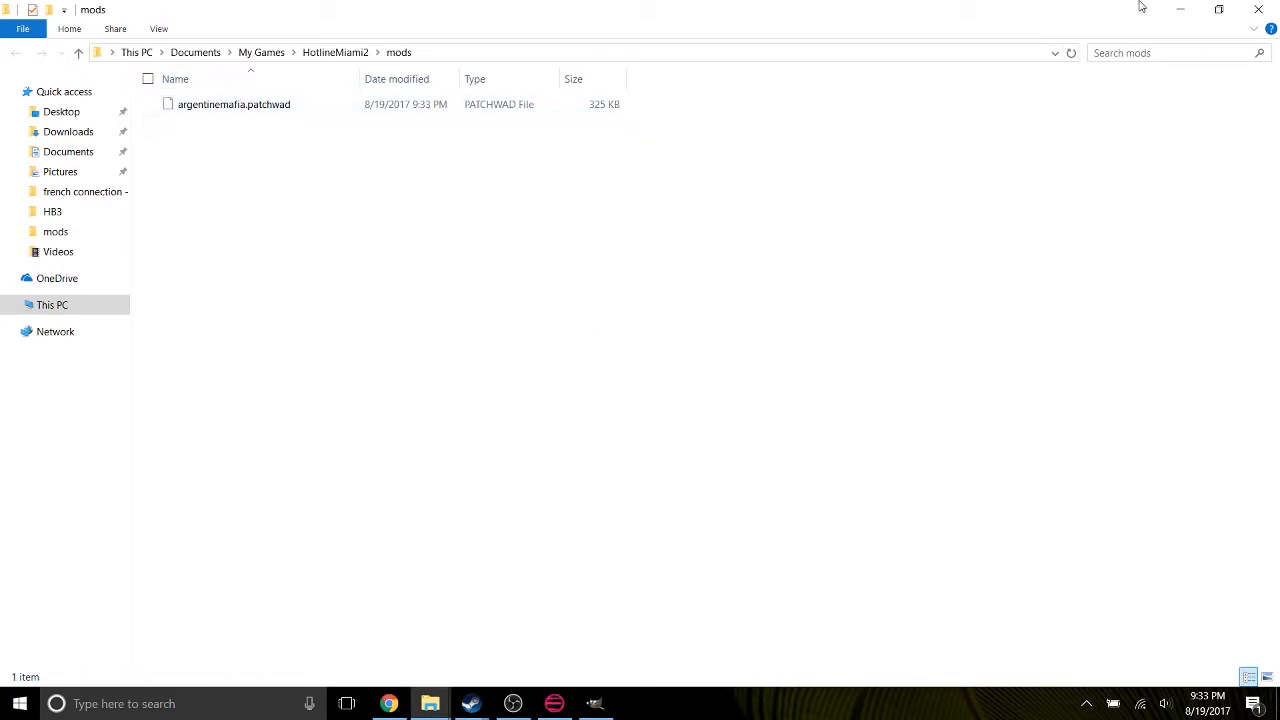
left_click(1180, 9)
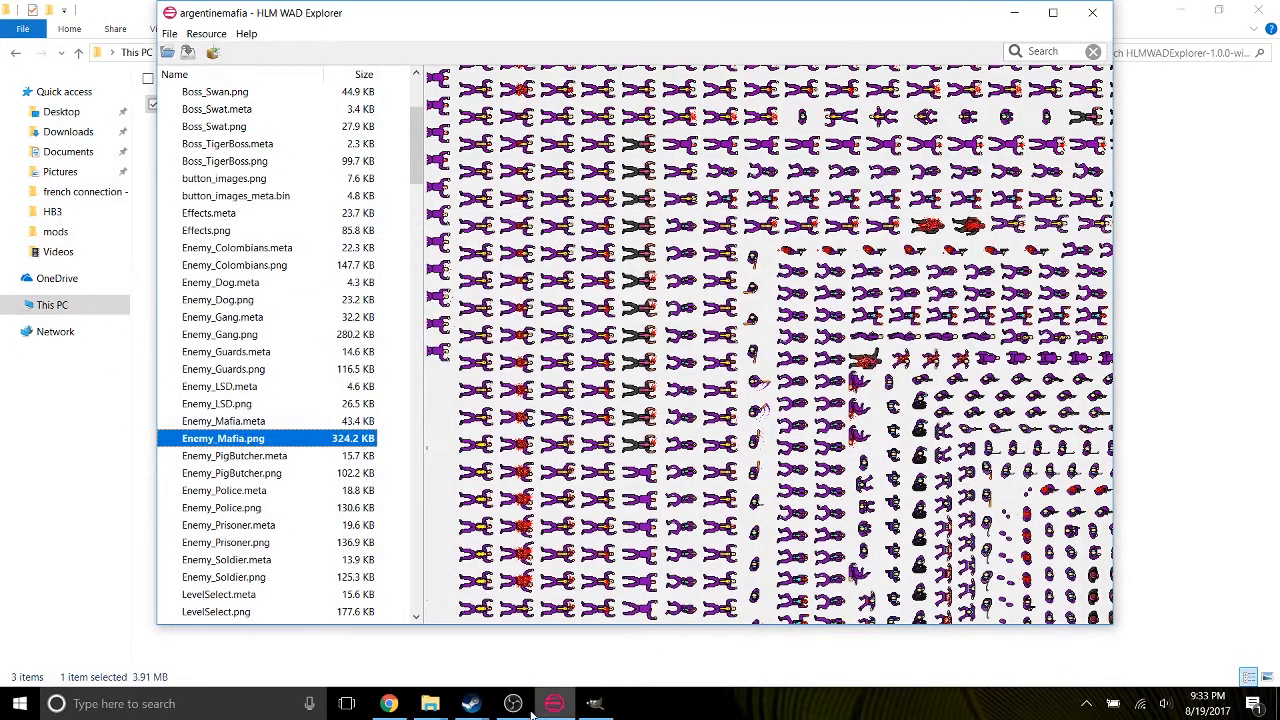
Browse the enemy and player atlas files and return to the Enemy_Mafia.png entry.
scroll(237, 340, "down", 7)
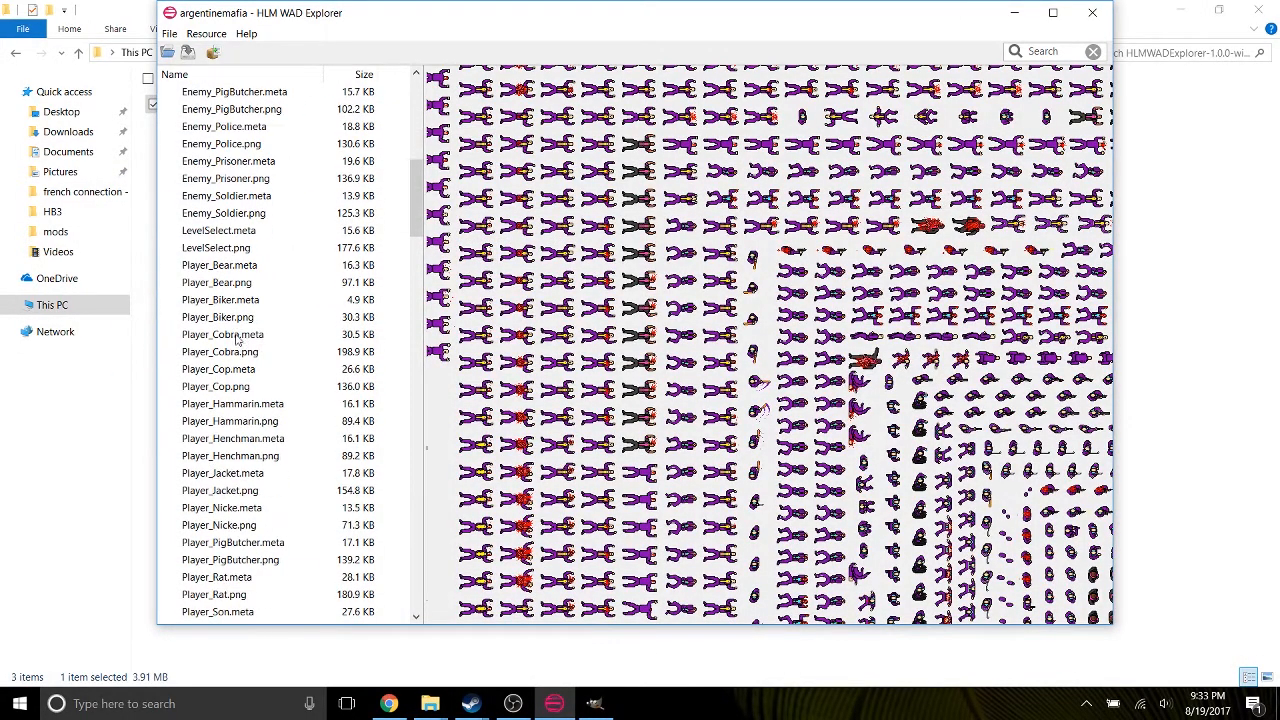
scroll(237, 340, "up", 5)
left_click(237, 336)
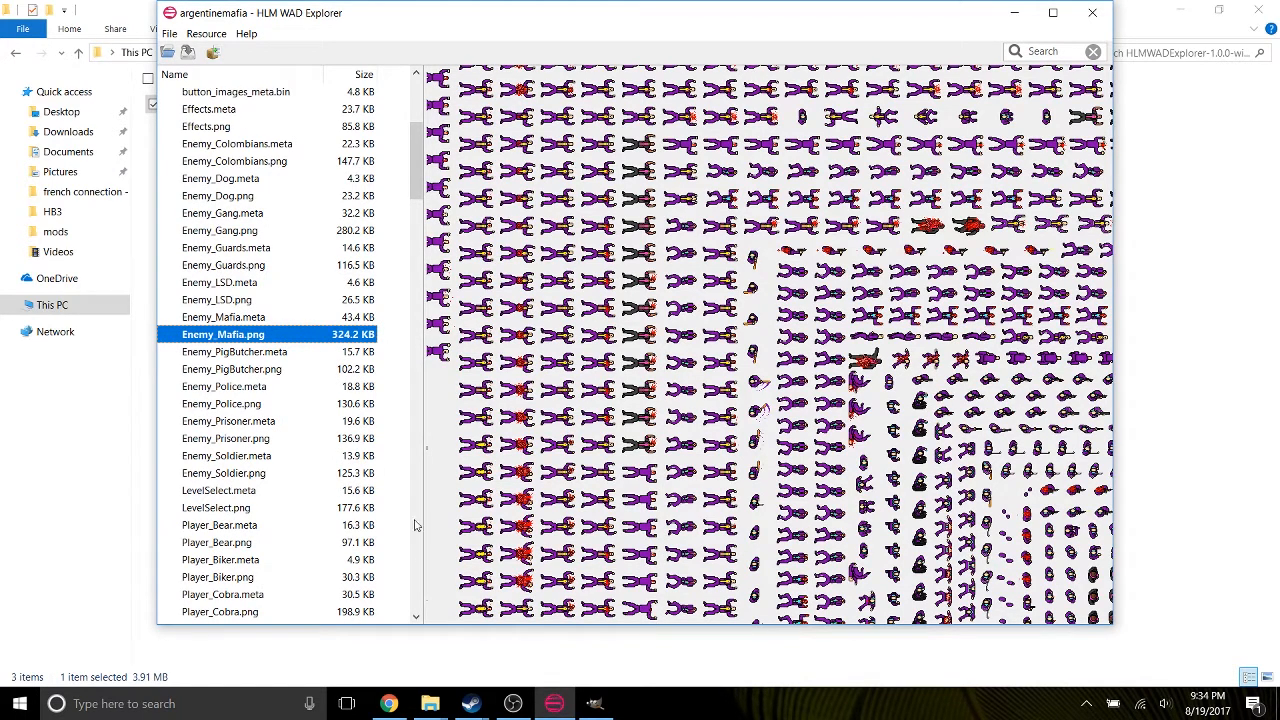
Check the mods folder for the saved patch and display the Enemy_Colombians.png atlas in HLM WAD Explorer.
mouse_move(431, 703)
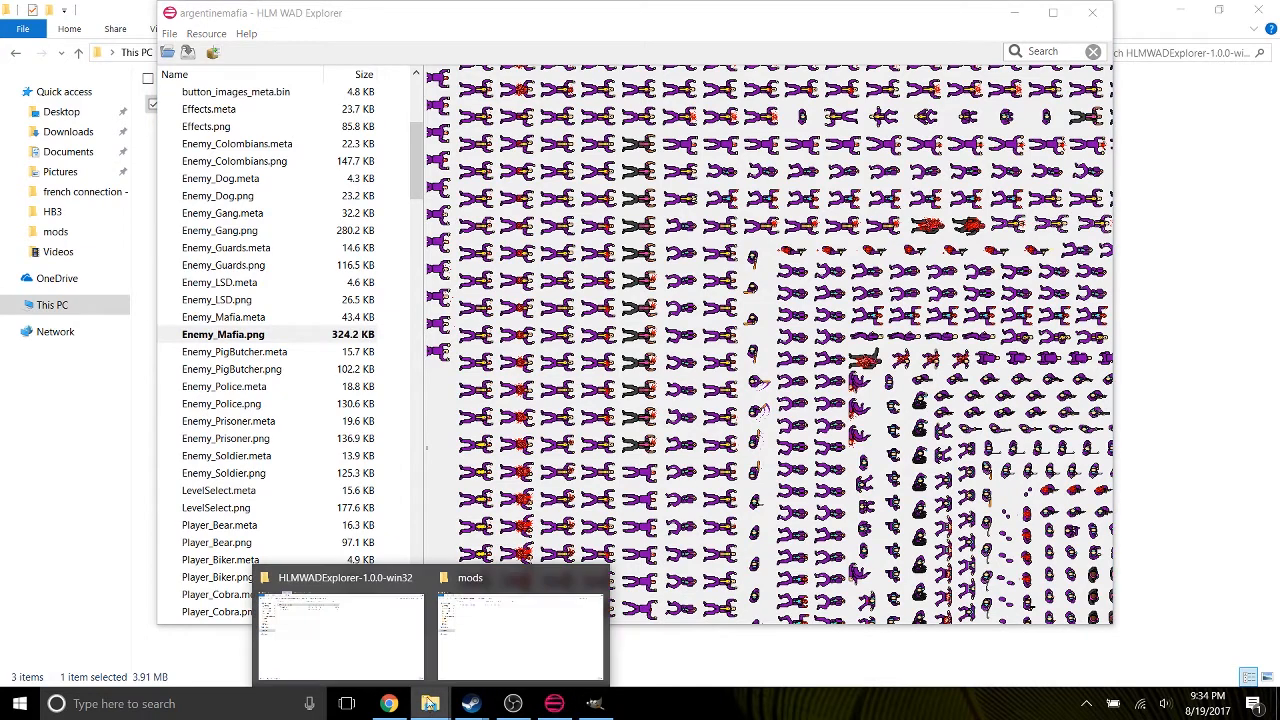
left_click(492, 645)
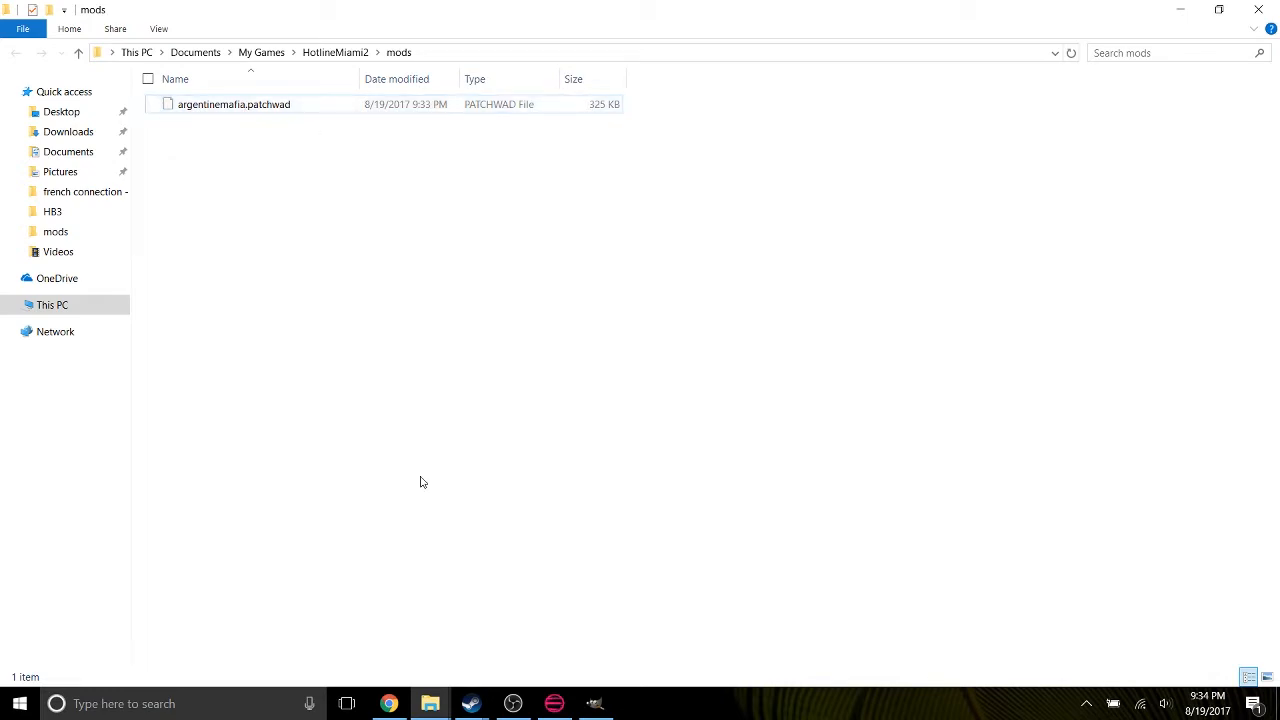
left_click(557, 708)
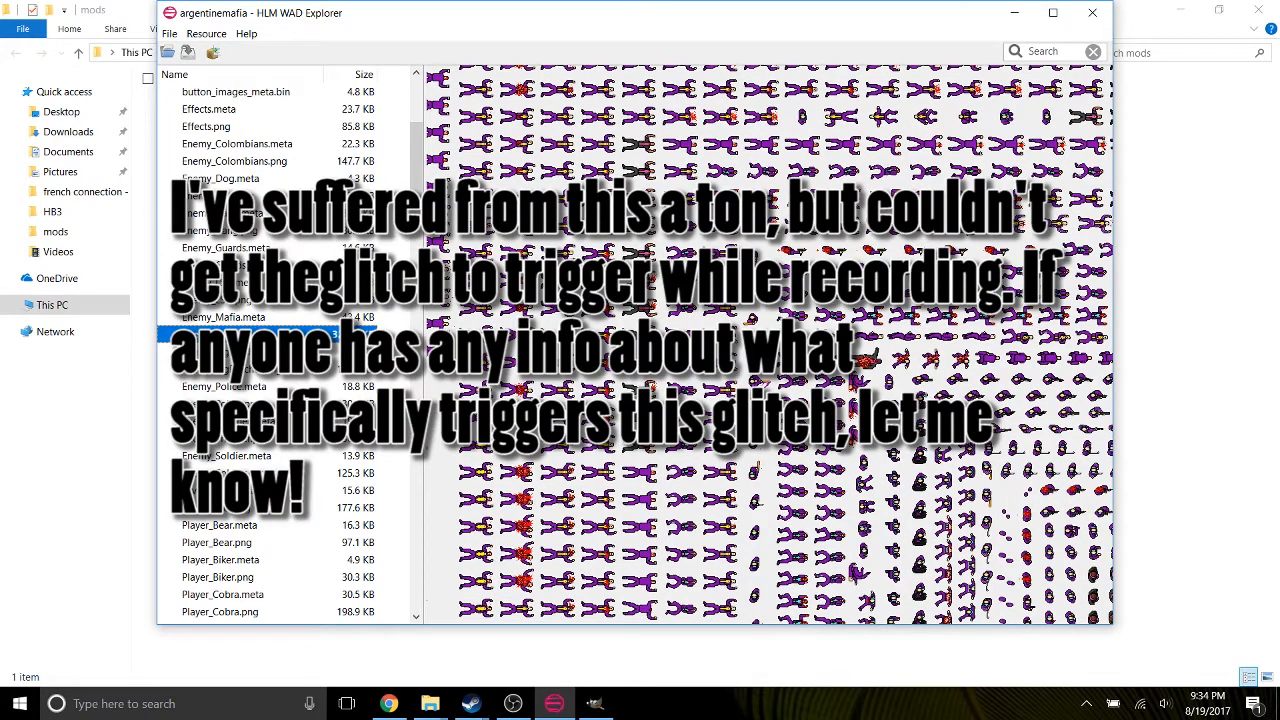
left_click(246, 164)
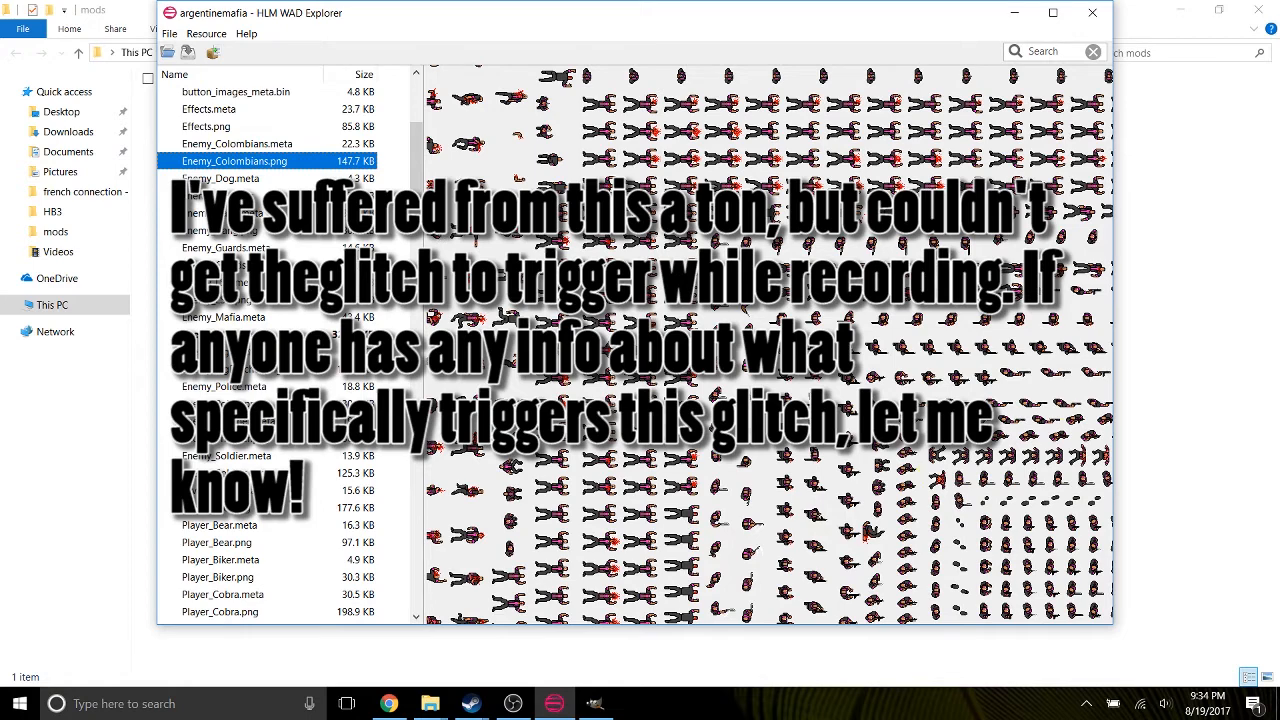
Display the Enemy_Mafia.png atlas and browse the neighbouring boss, enemy and player files in the list.
left_click(240, 334)
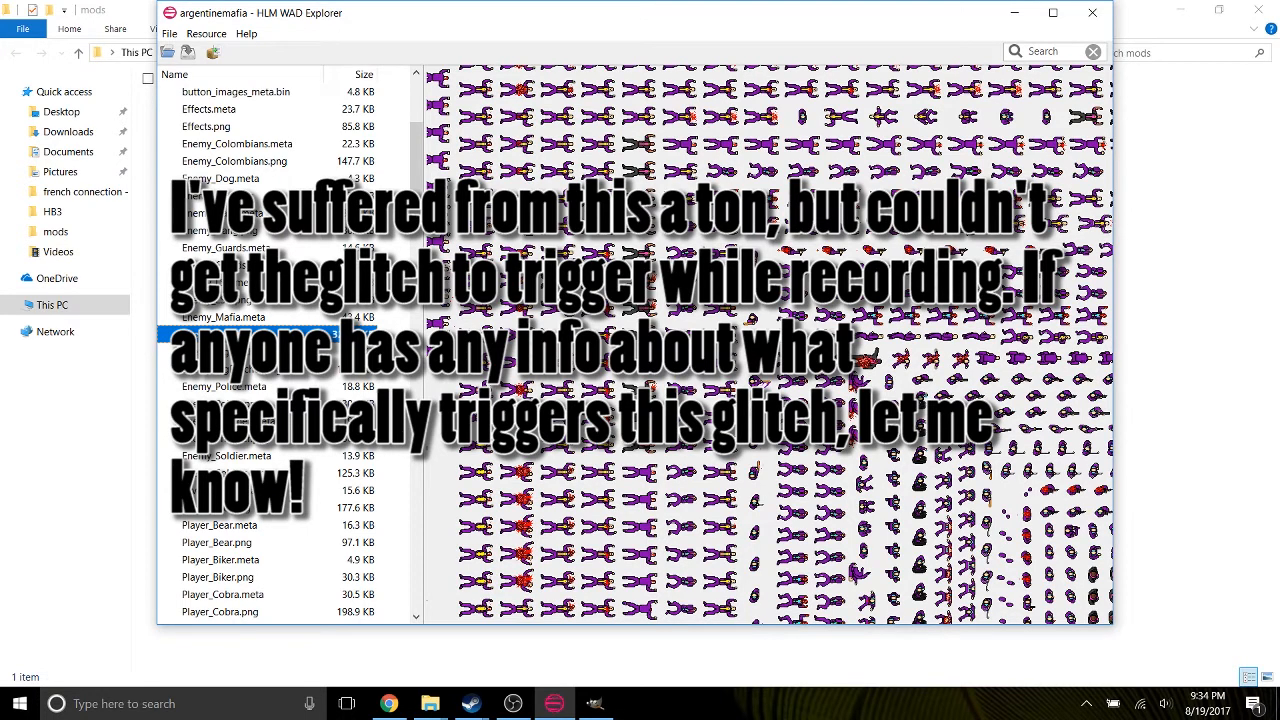
scroll(395, 270, "down", 6)
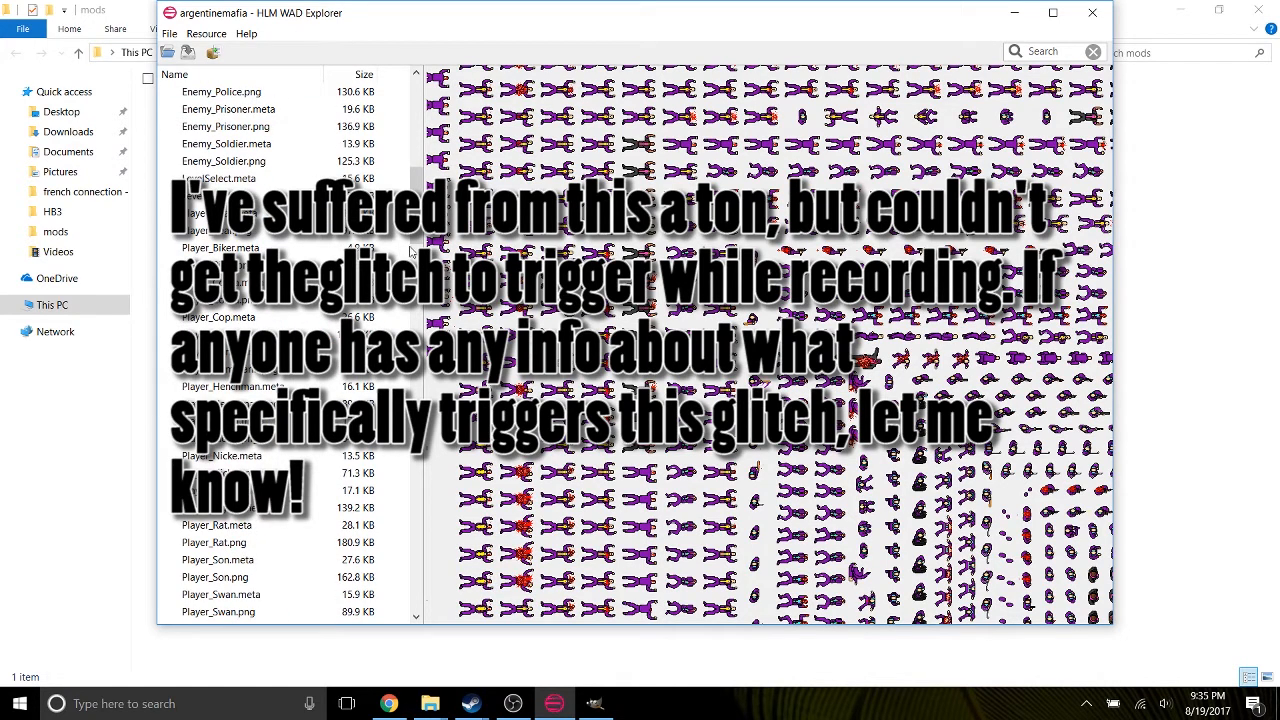
left_click_drag(417, 208, 418, 129)
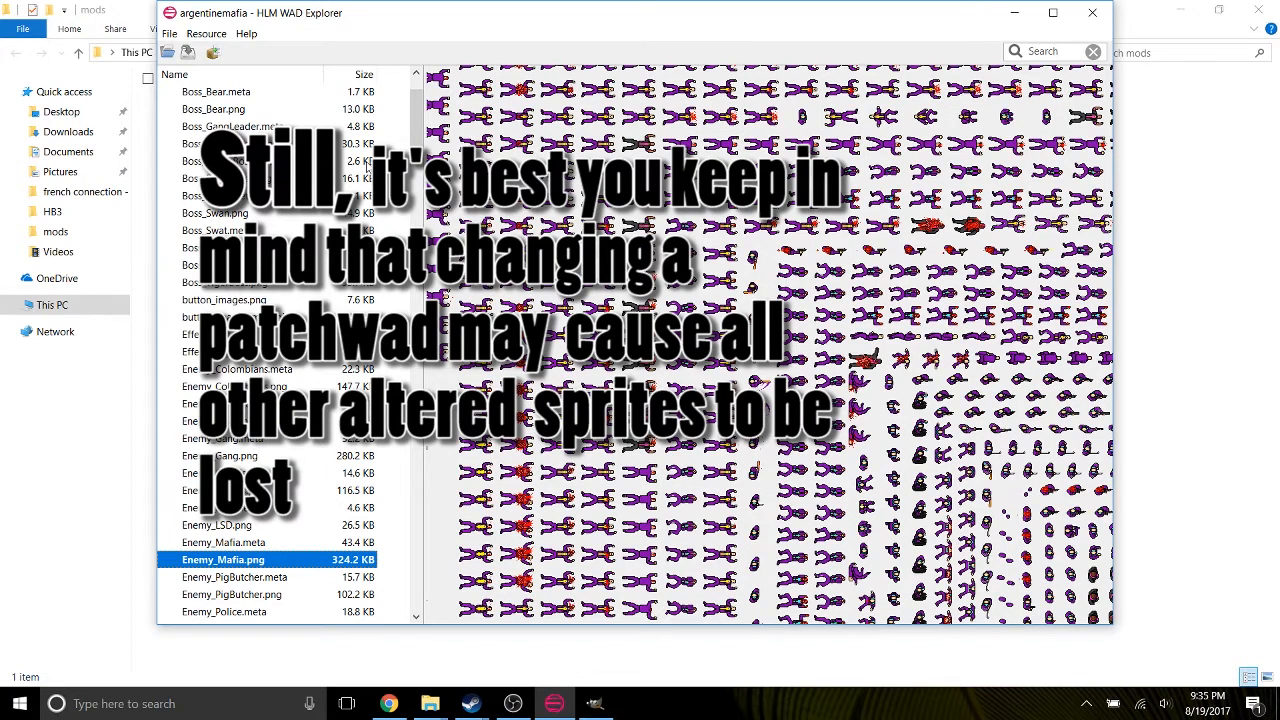
scroll(368, 163, "down", 1)
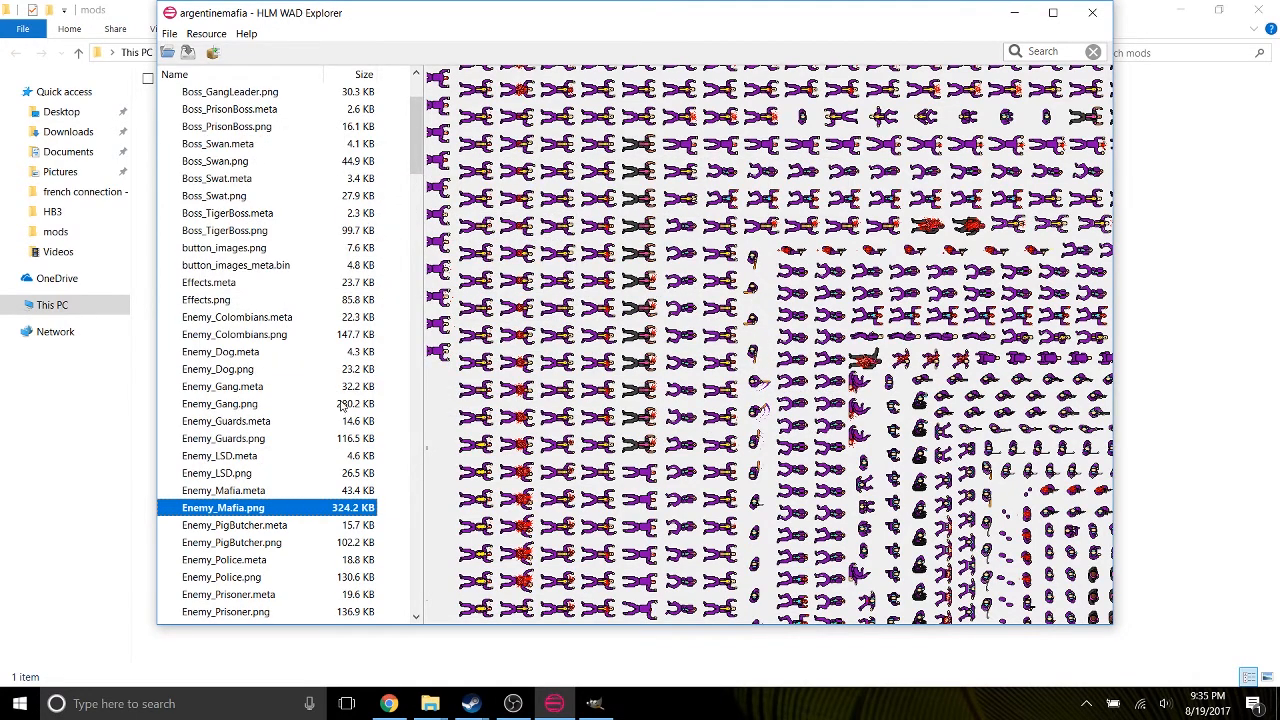
Open Enemy_Mafia.meta to view its individual sprites and set the preview zoom to 6.
left_click(262, 491)
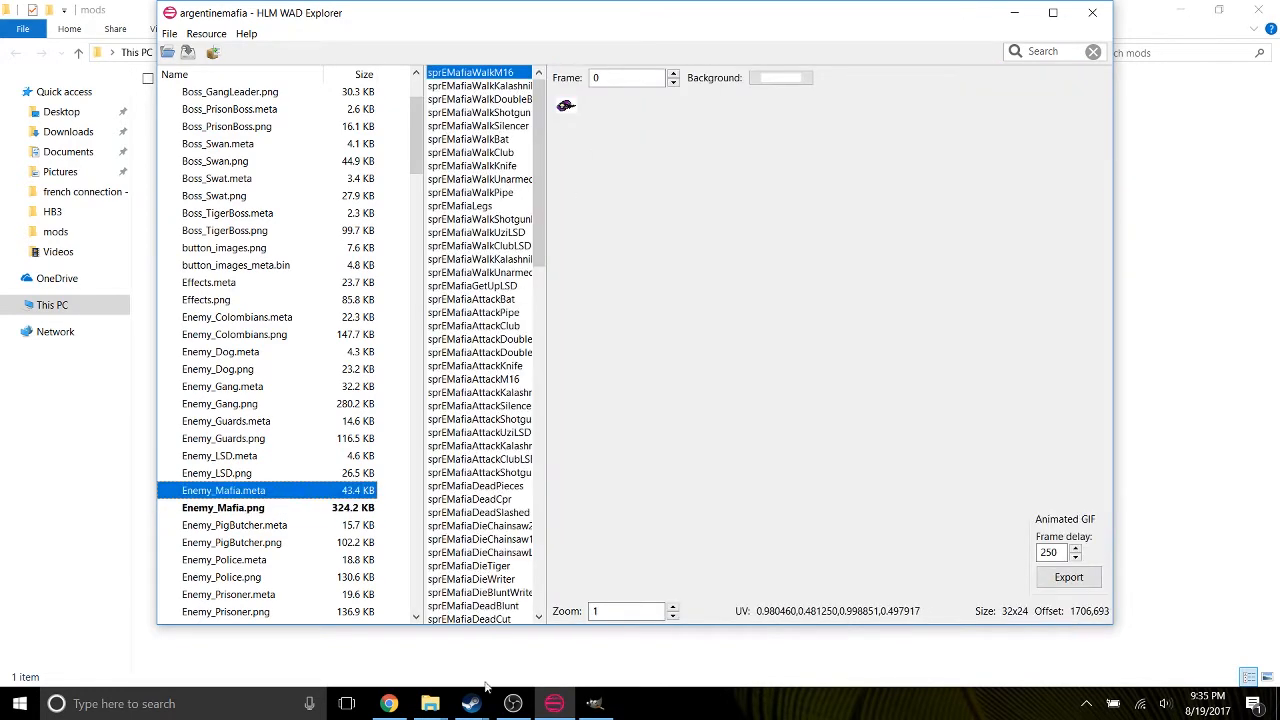
left_click(675, 607)
left_click(675, 607)
left_click(675, 607)
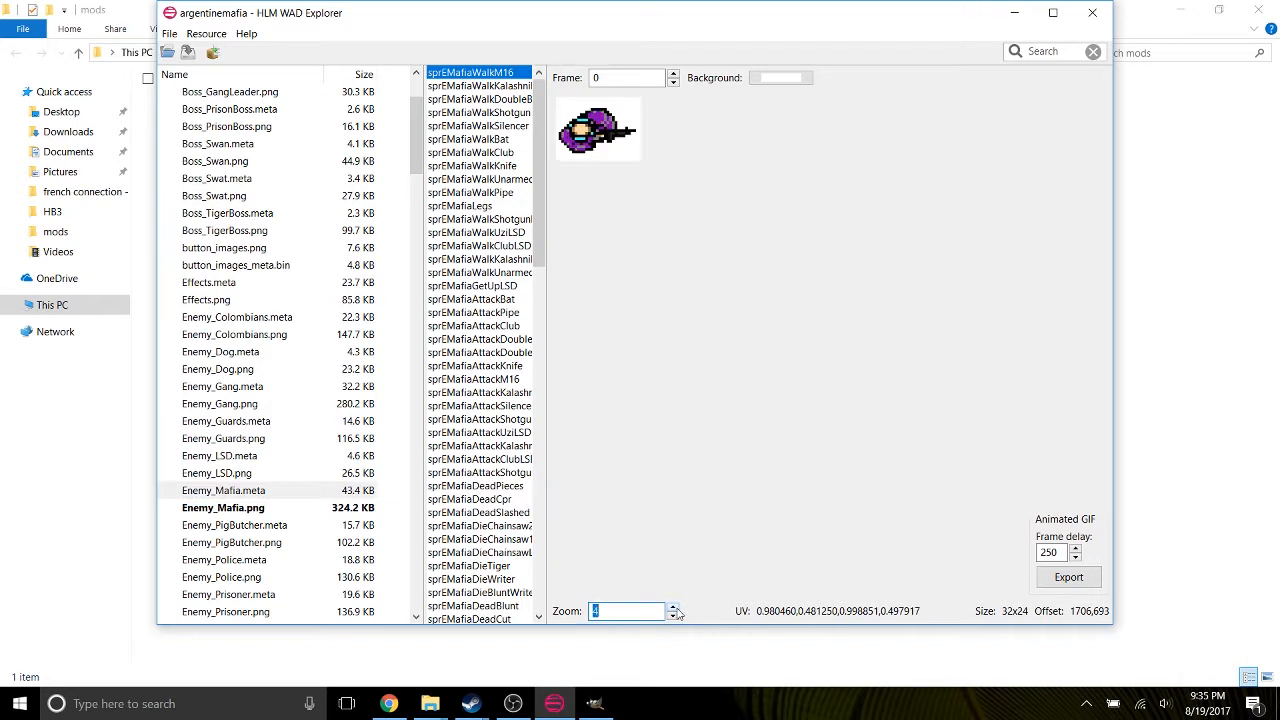
left_click(675, 607)
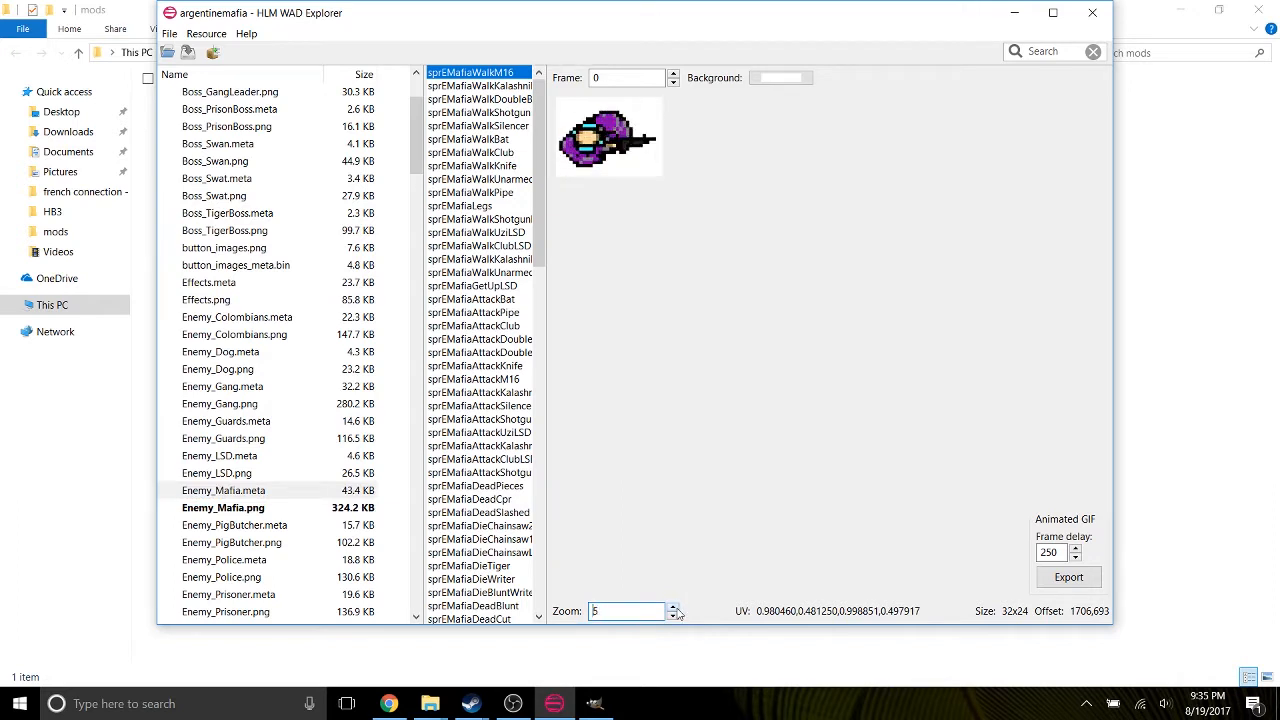
left_click(675, 608)
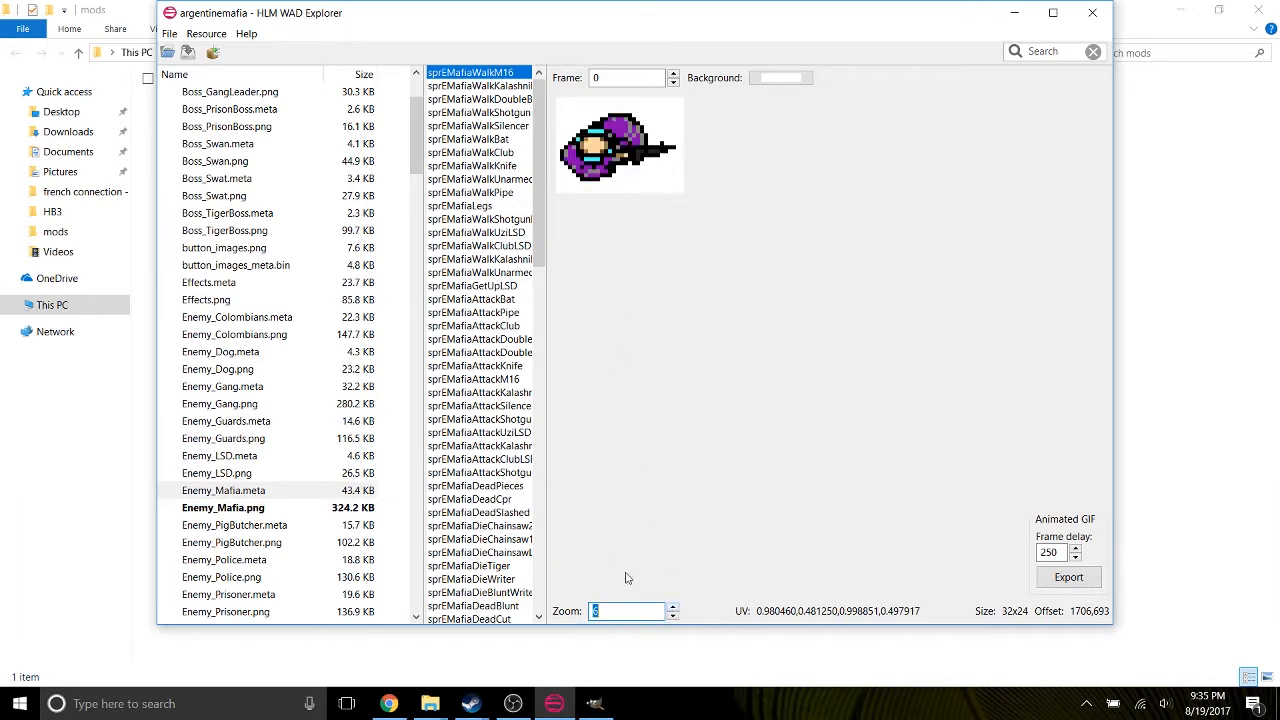
Preview several Enemy_Mafia sprites and cycle repeatedly through the frames of the sprEMafiaWalkClubLSD animation.
left_click(493, 233)
left_click(497, 392)
left_click(674, 74)
left_click(485, 246)
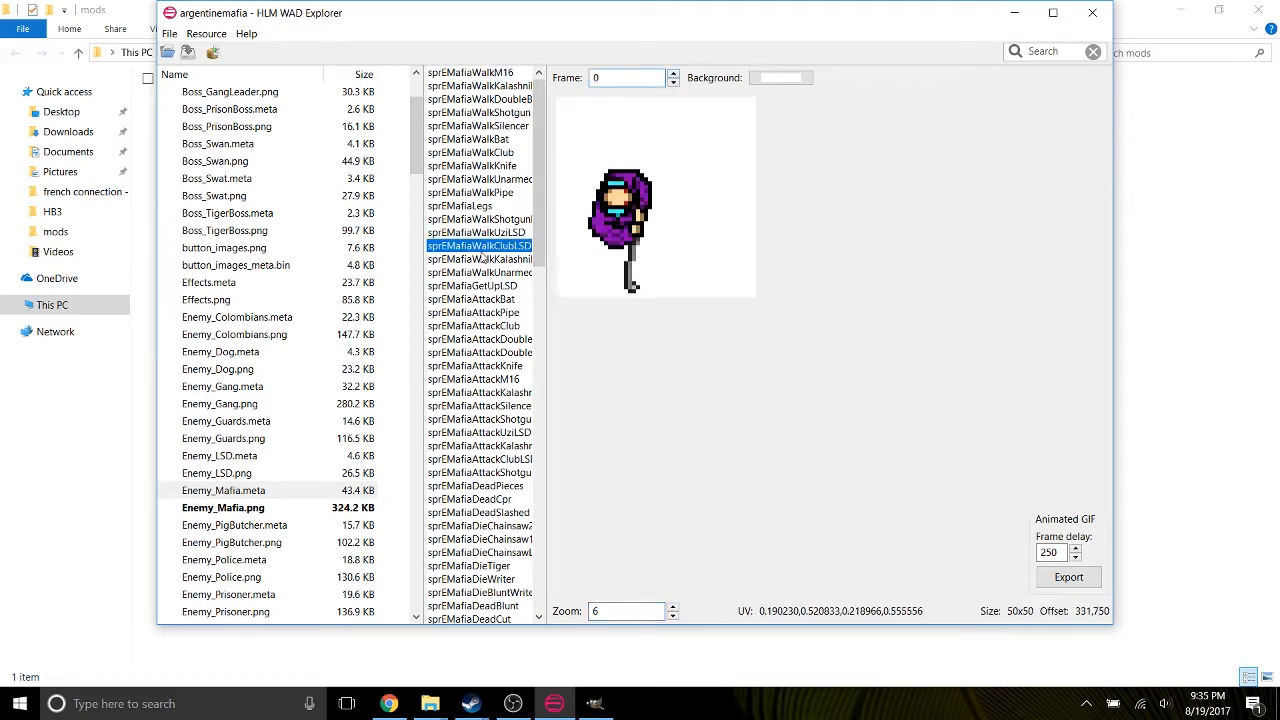
left_click(674, 74)
left_click(674, 74)
left_click(674, 74)
left_click(674, 74)
left_click(674, 81)
left_click(674, 81)
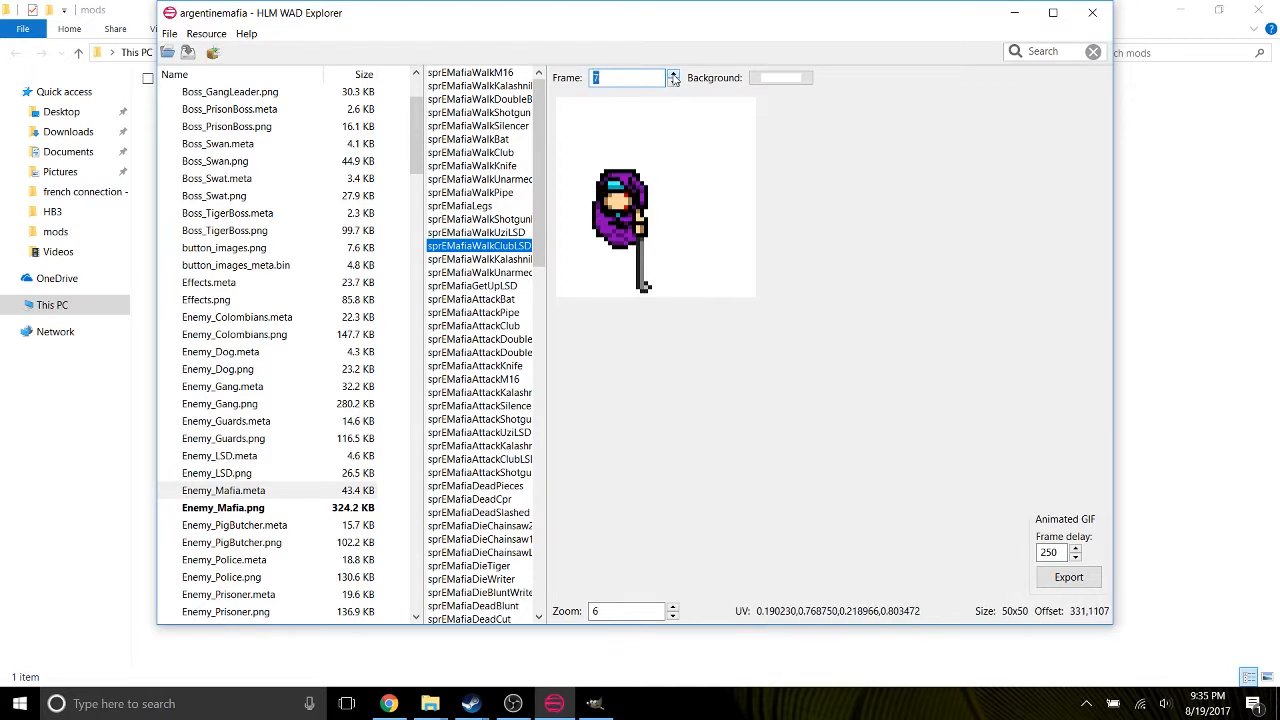
left_click(674, 81)
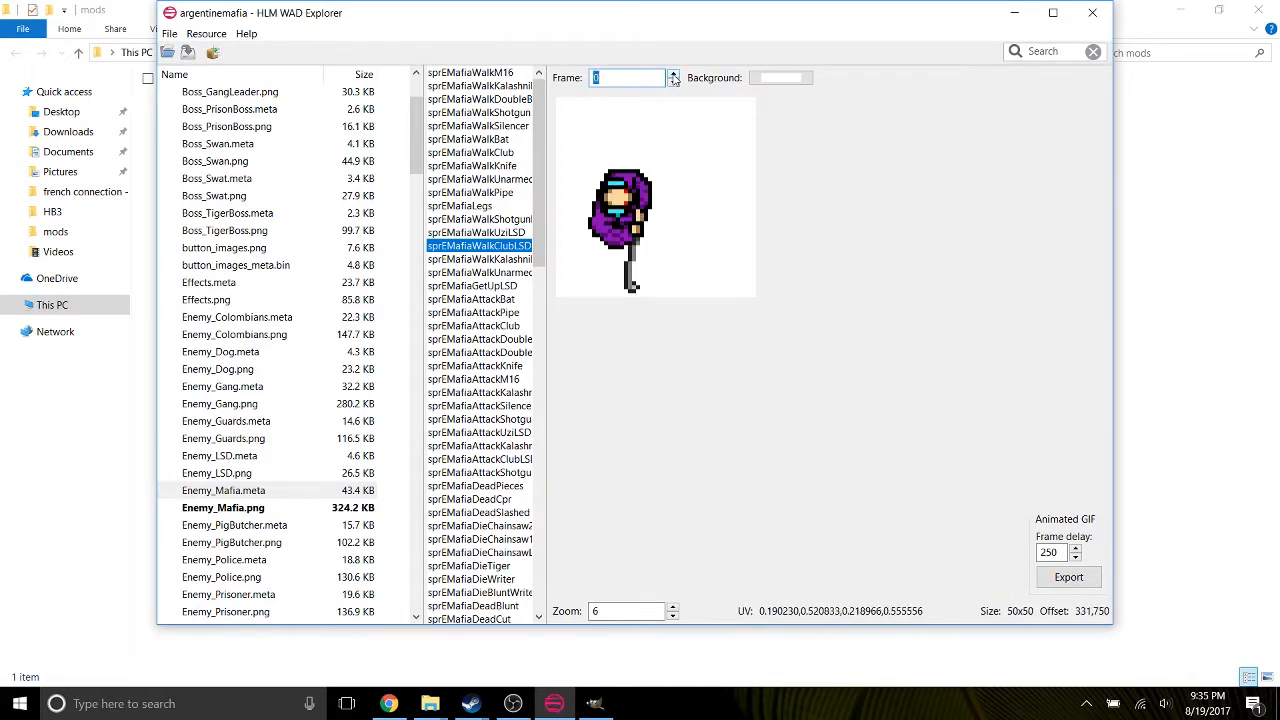
left_click(674, 75)
left_click(674, 75)
left_click(674, 75)
left_click(674, 75)
left_click(674, 75)
left_click(674, 75)
left_click(674, 75)
left_click(674, 75)
left_click(674, 75)
left_click(674, 75)
left_click(674, 75)
left_click(674, 75)
left_click(674, 75)
left_click(674, 75)
left_click(674, 75)
left_click(674, 75)
left_click(674, 75)
left_click(674, 75)
left_click(674, 75)
left_click(674, 75)
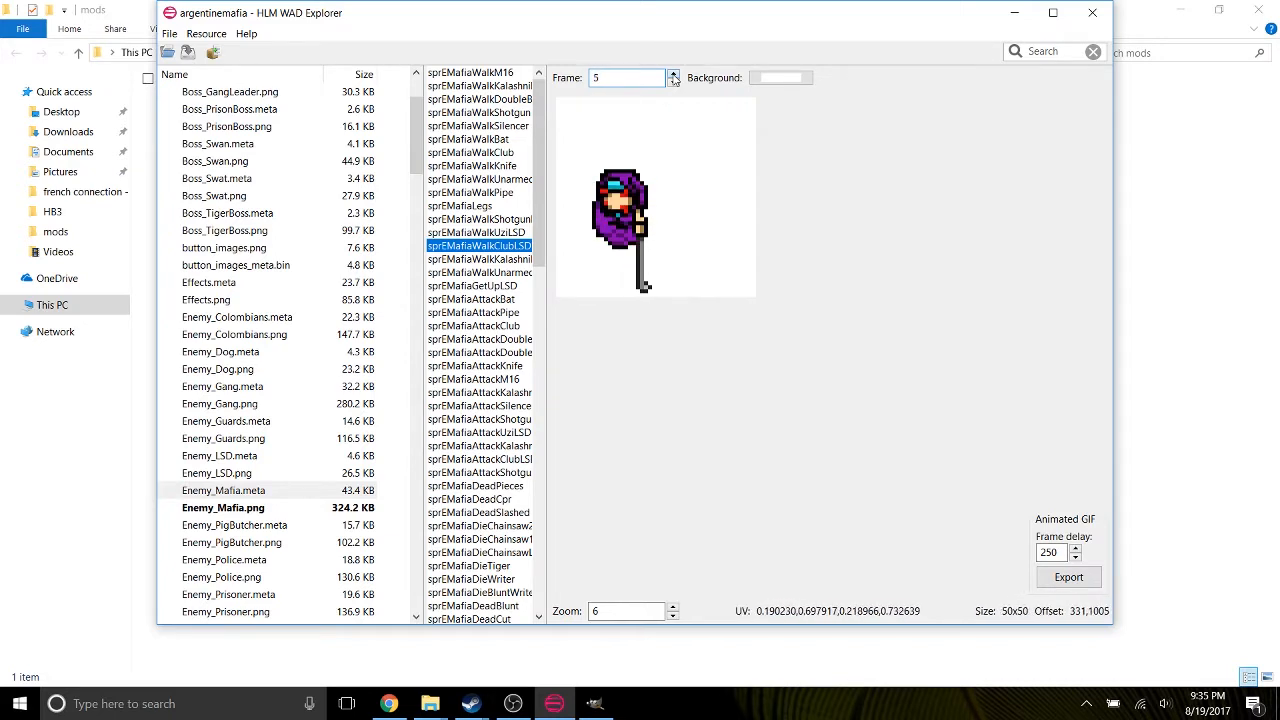
left_click(674, 75)
left_click(674, 75)
left_click(674, 75)
left_click(674, 75)
left_click(674, 75)
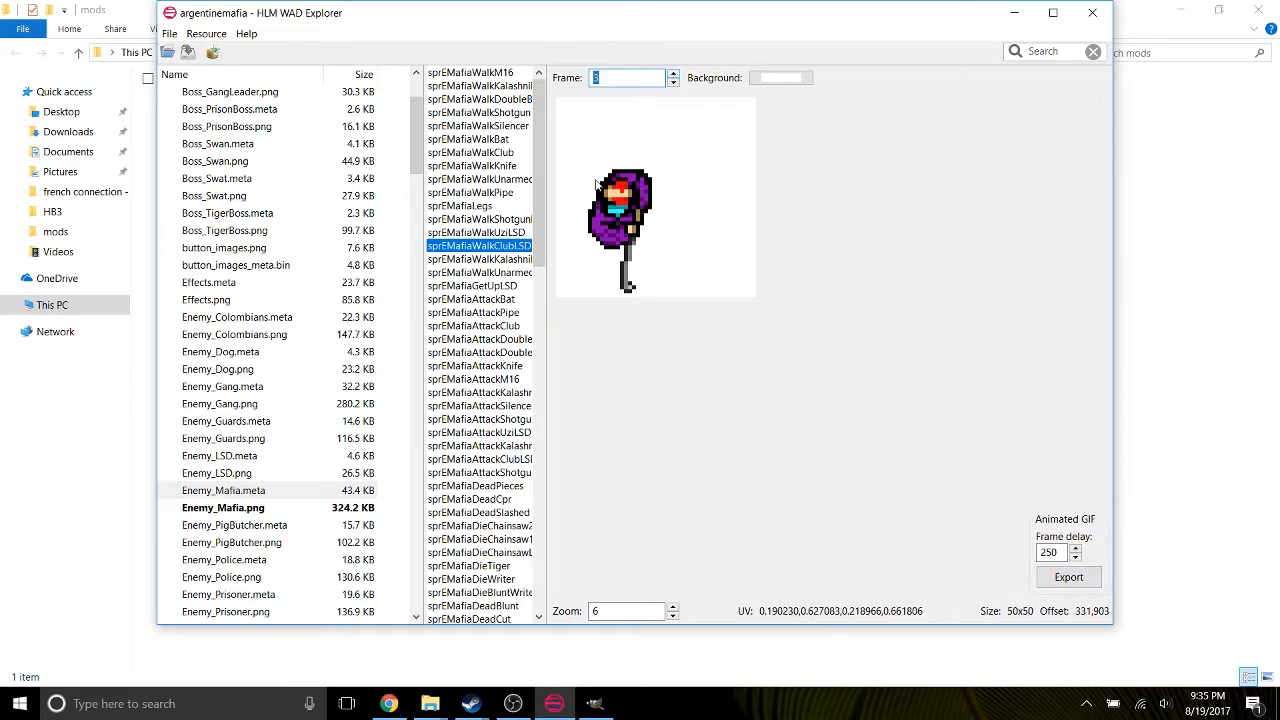
Examine the recolored mafia death sprites and look through the remaining sprite names in Enemy_Mafia.meta.
scroll(480, 300, "down", 6)
left_click(480, 286)
scroll(480, 340, "down", 6)
left_click(480, 339)
left_click(675, 74)
left_click(675, 76)
left_click(675, 76)
left_click(675, 76)
scroll(465, 258, "down", 12)
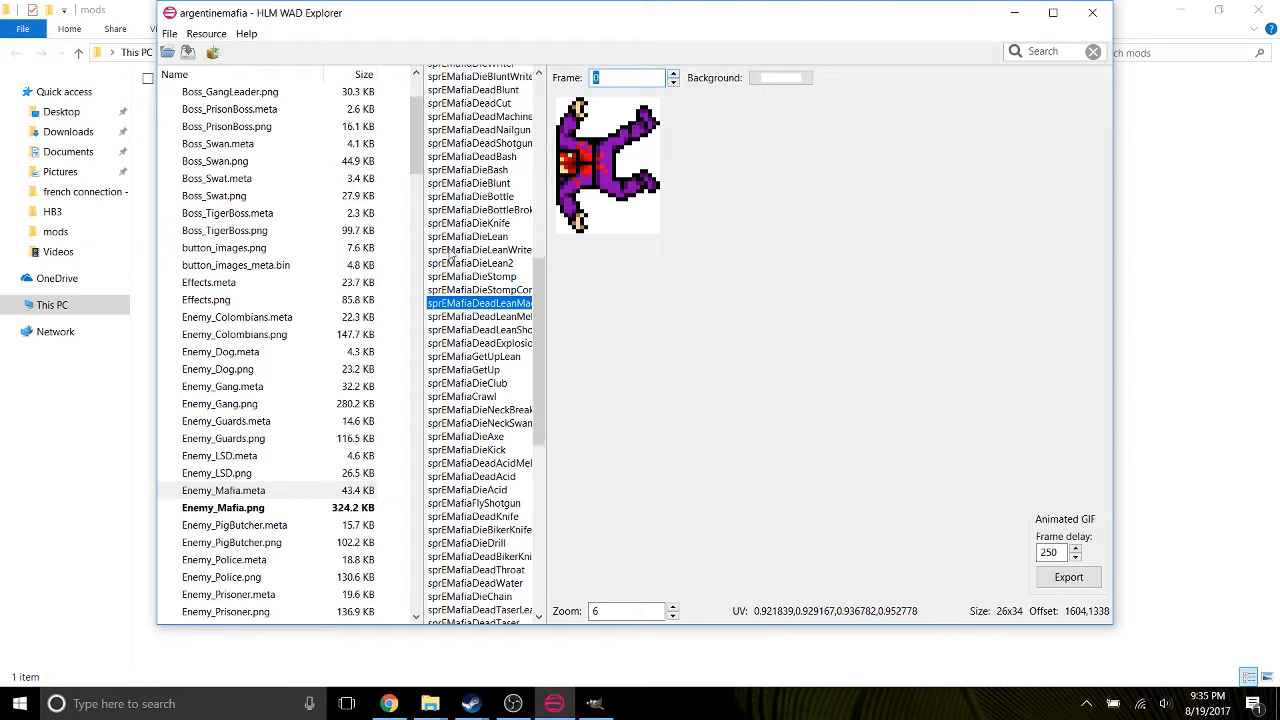
scroll(466, 258, "down", 1)
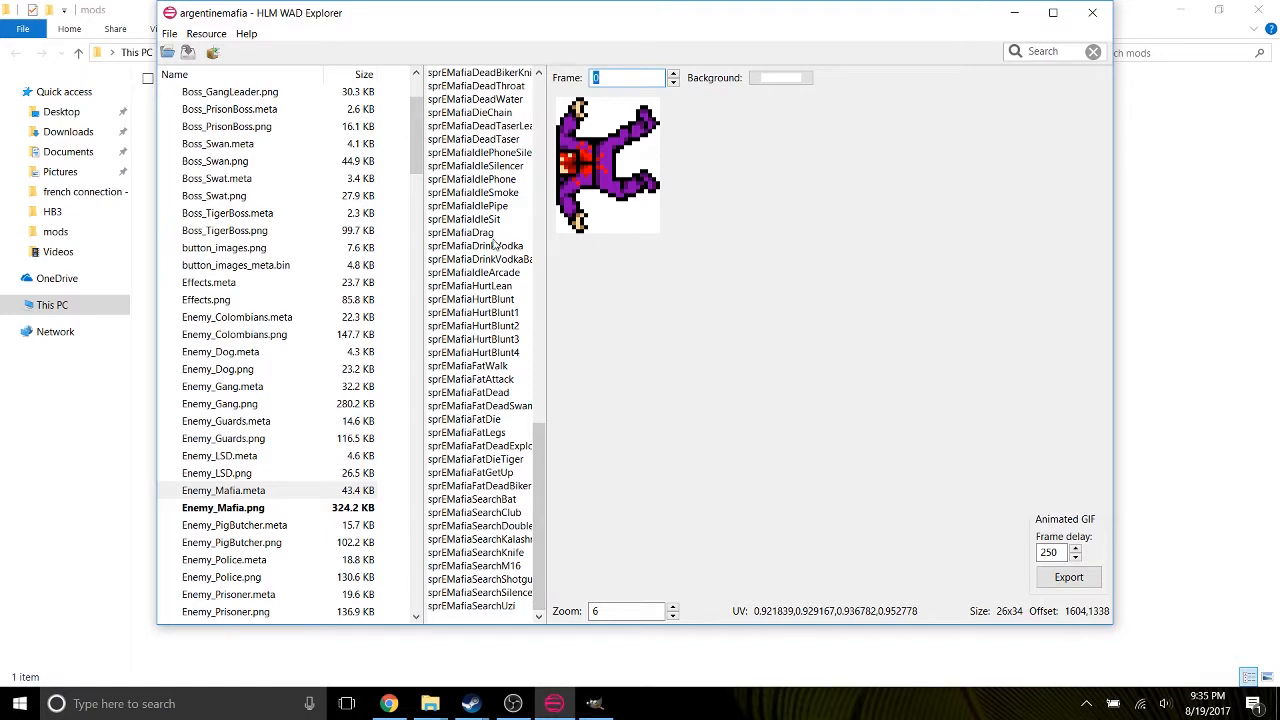
Preview the sprEMafiaWalkShotgun animation from the start of the sprite list, advancing it to frame 6.
scroll(500, 340, "up", 10)
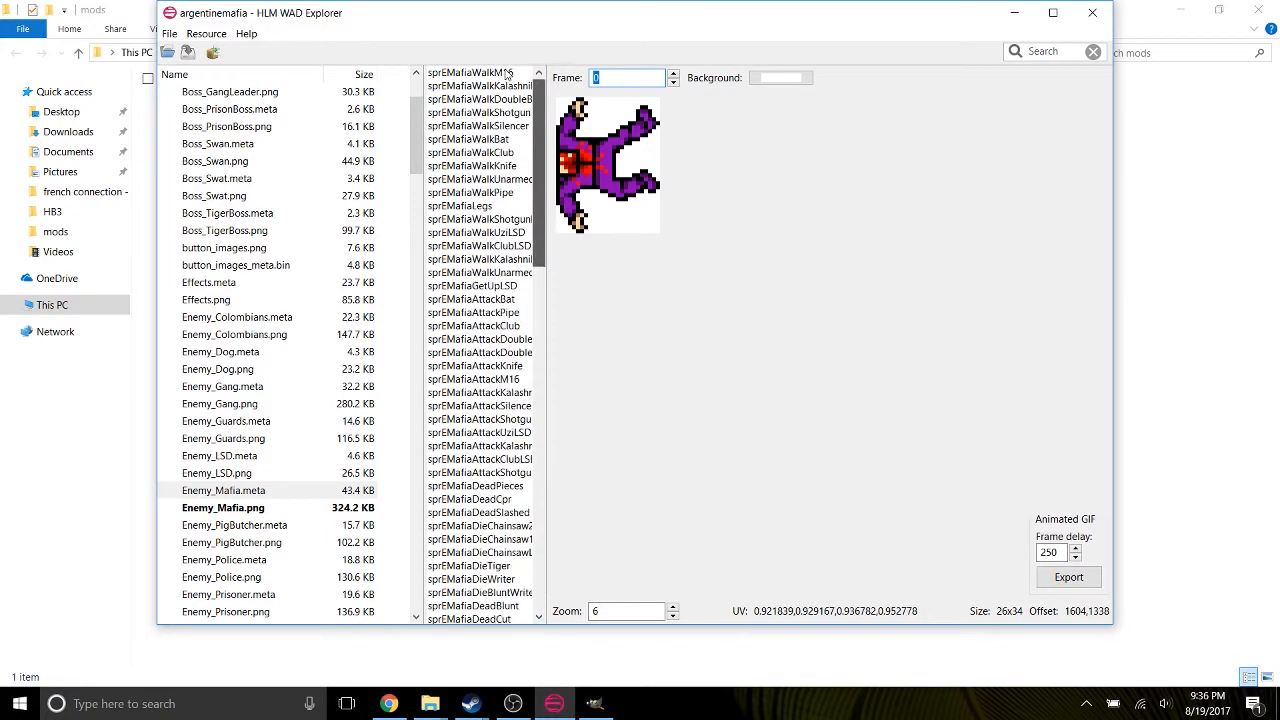
left_click(494, 114)
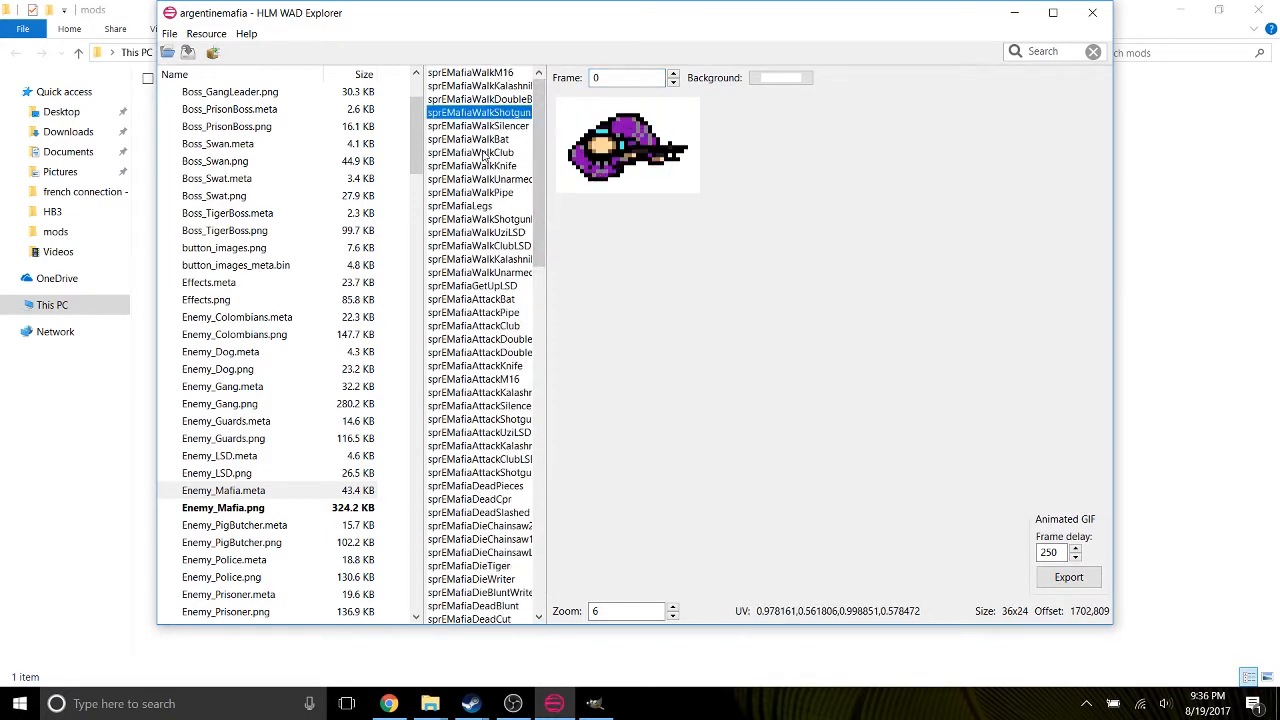
left_click(674, 76)
left_click(674, 76)
left_click(674, 76)
left_click(674, 76)
left_click(674, 76)
left_click(674, 76)
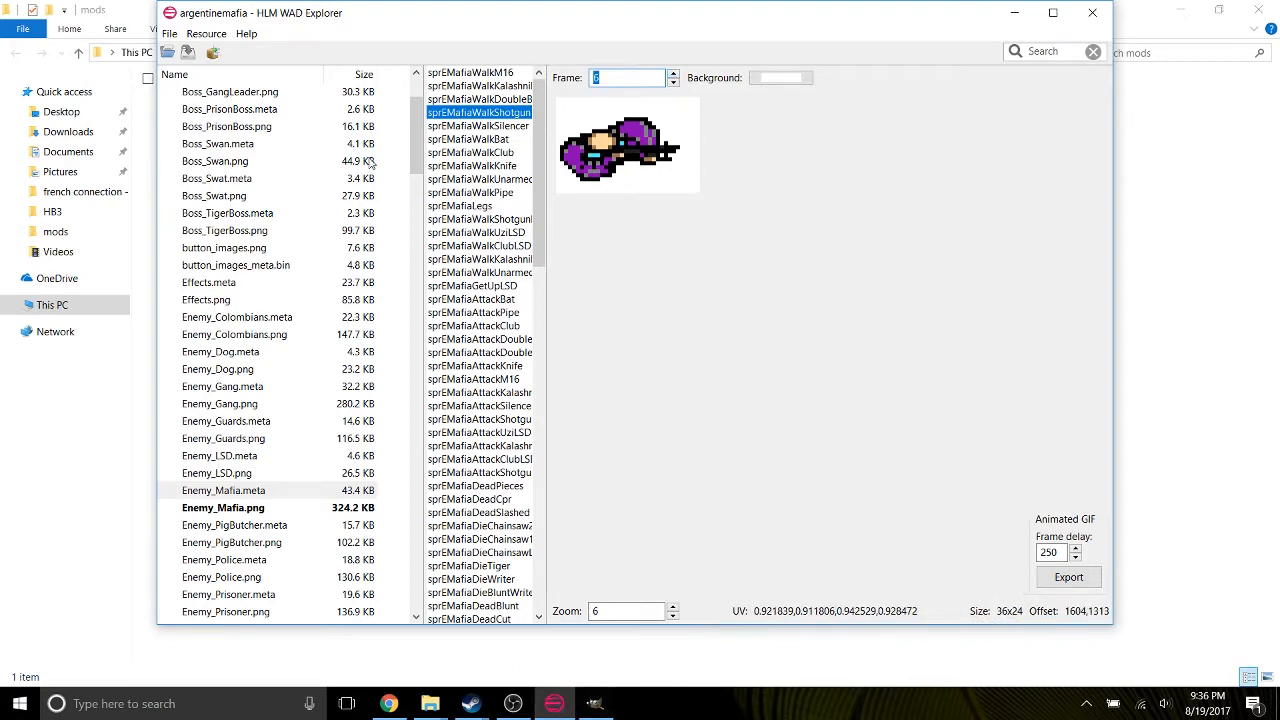
Minimize HLM WAD Explorer and the mods folder, then switch to Steam and launch Hotline Miami 2: Wrong Number.
left_click(1014, 12)
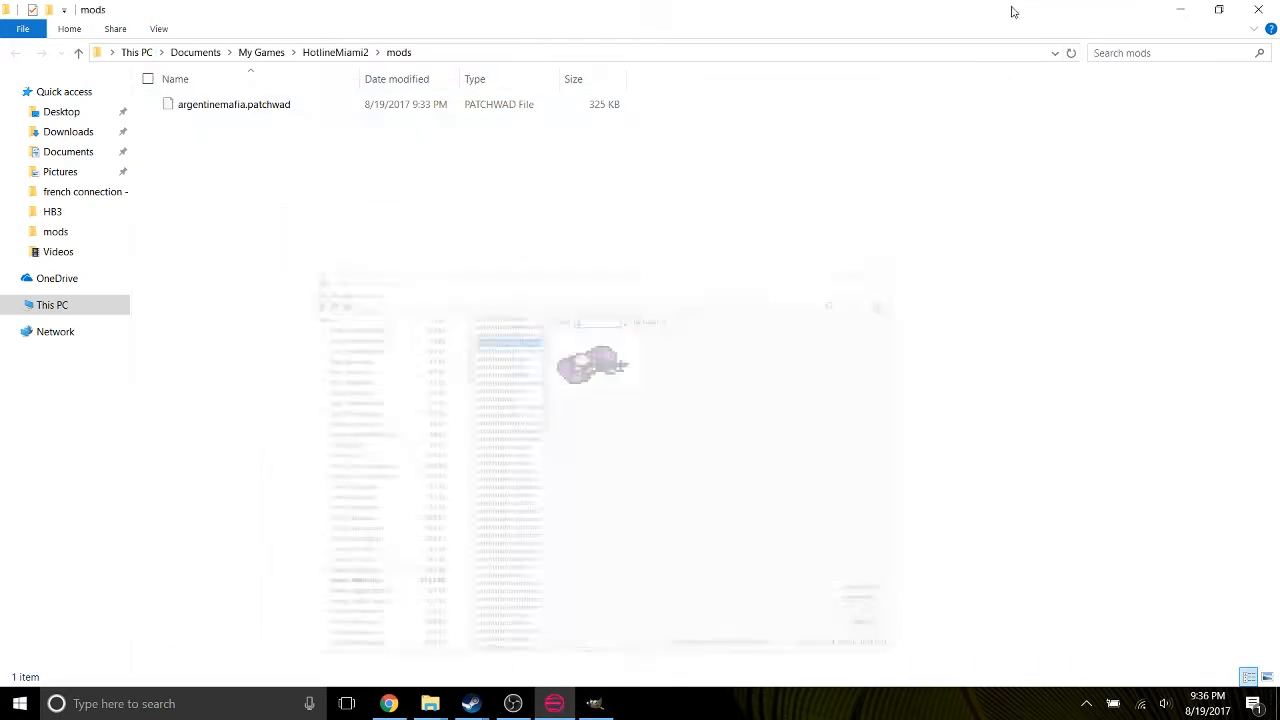
left_click(1180, 8)
left_click(1180, 9)
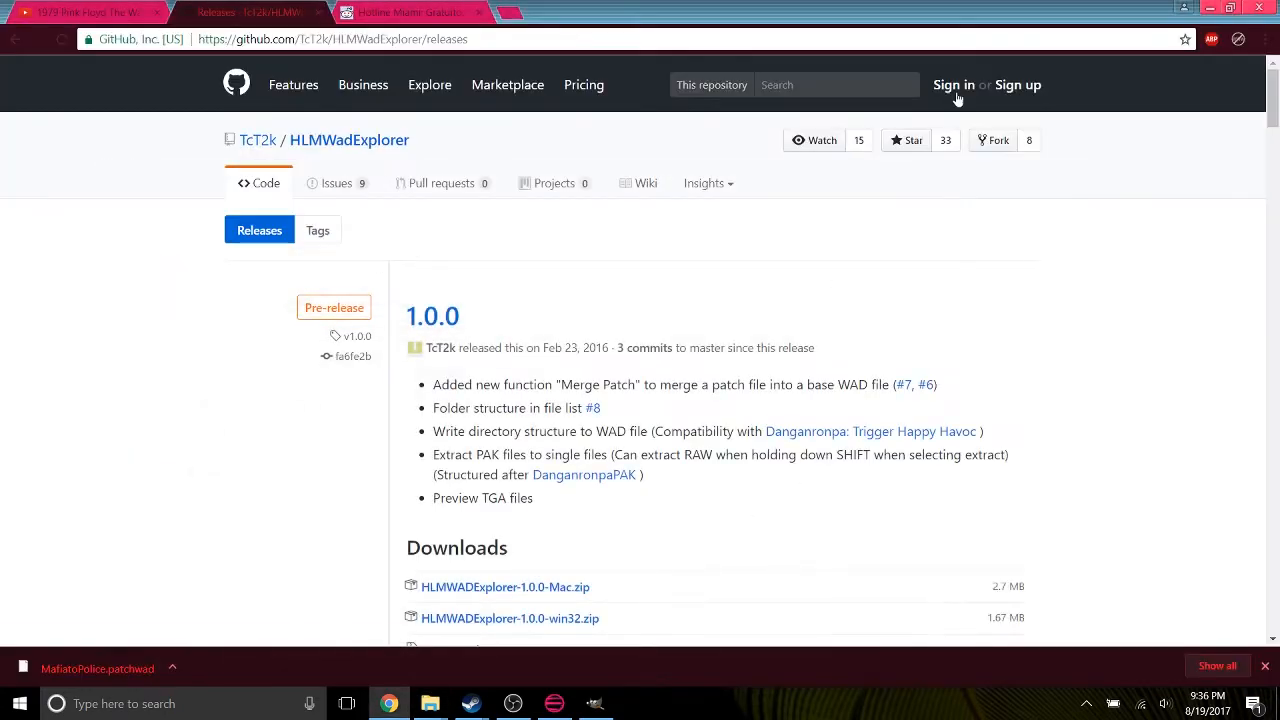
mouse_move(492, 707)
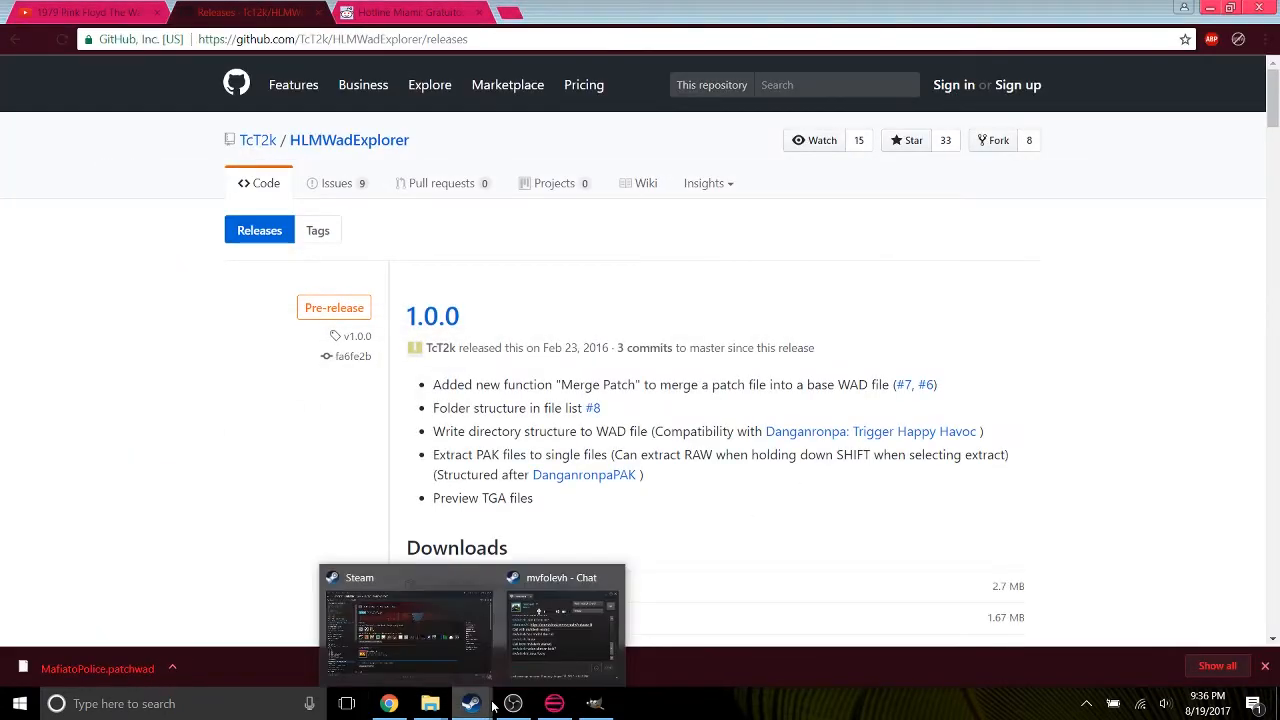
left_click(410, 630)
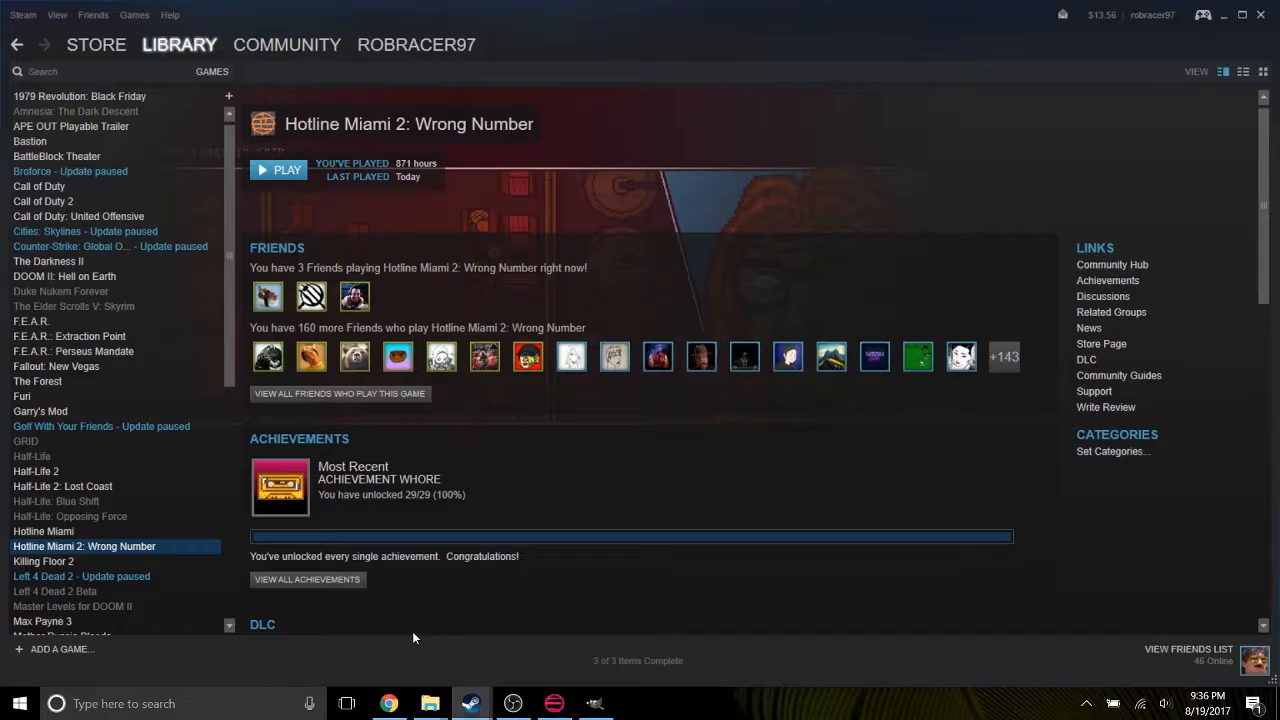
left_click(271, 169)
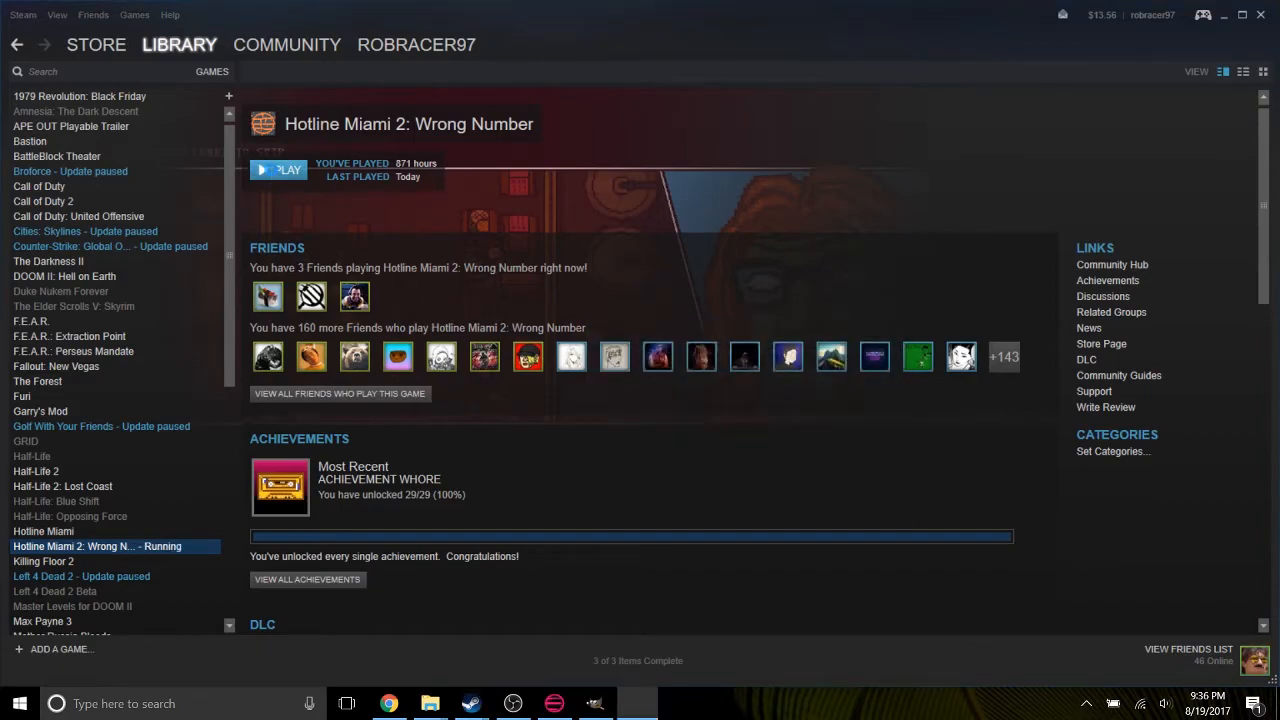
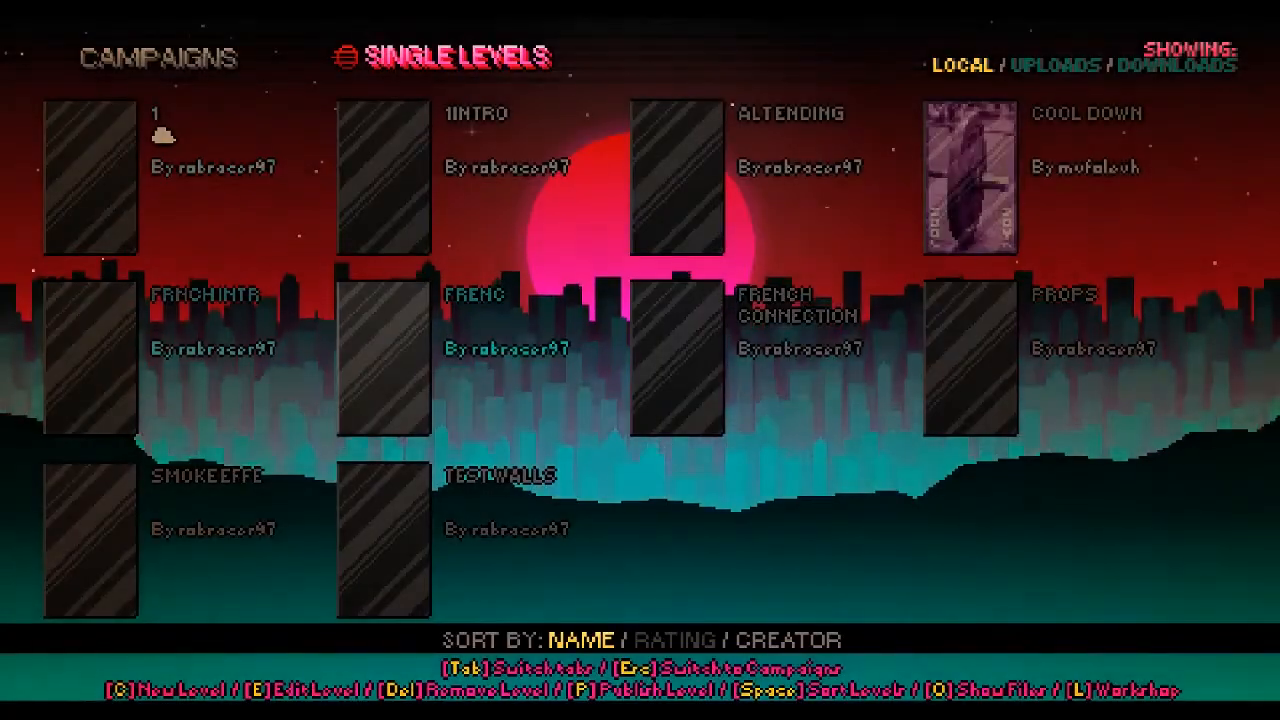
Create a new single level in the level editor with The Hammer as its character.
key("Right")
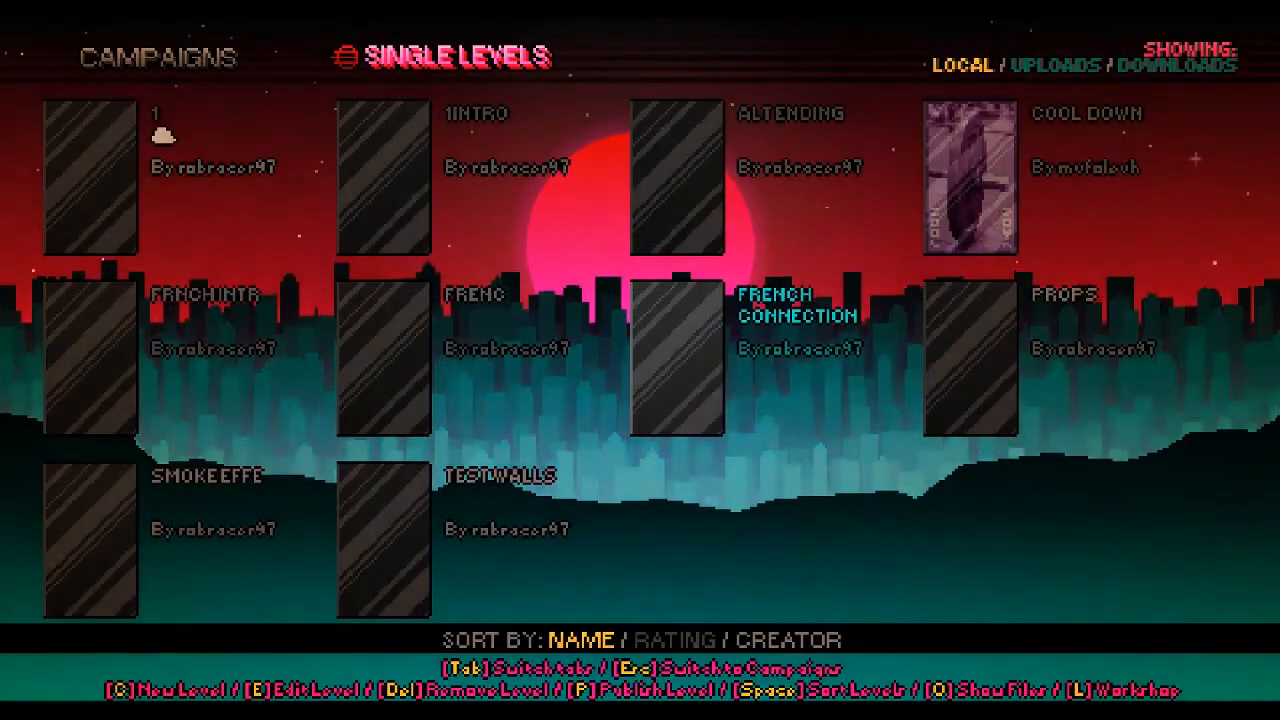
key("Left")
key("Left")
key("Right")
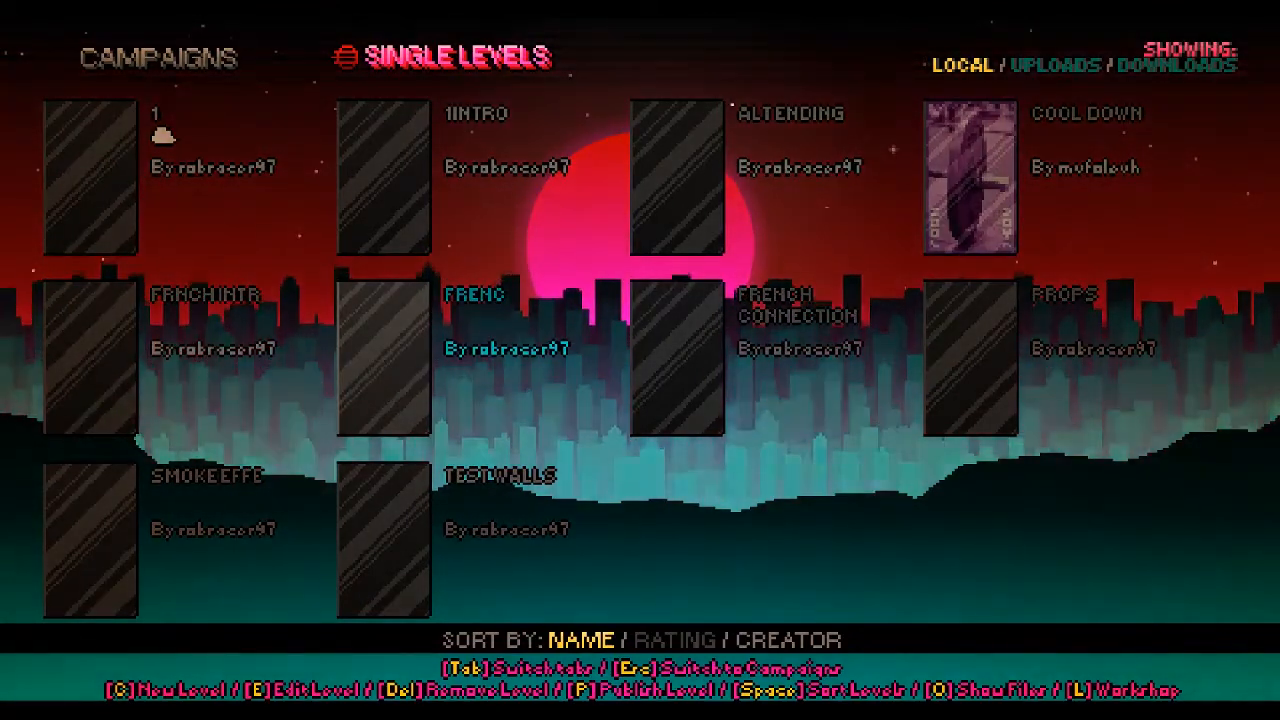
key("c")
key("Return")
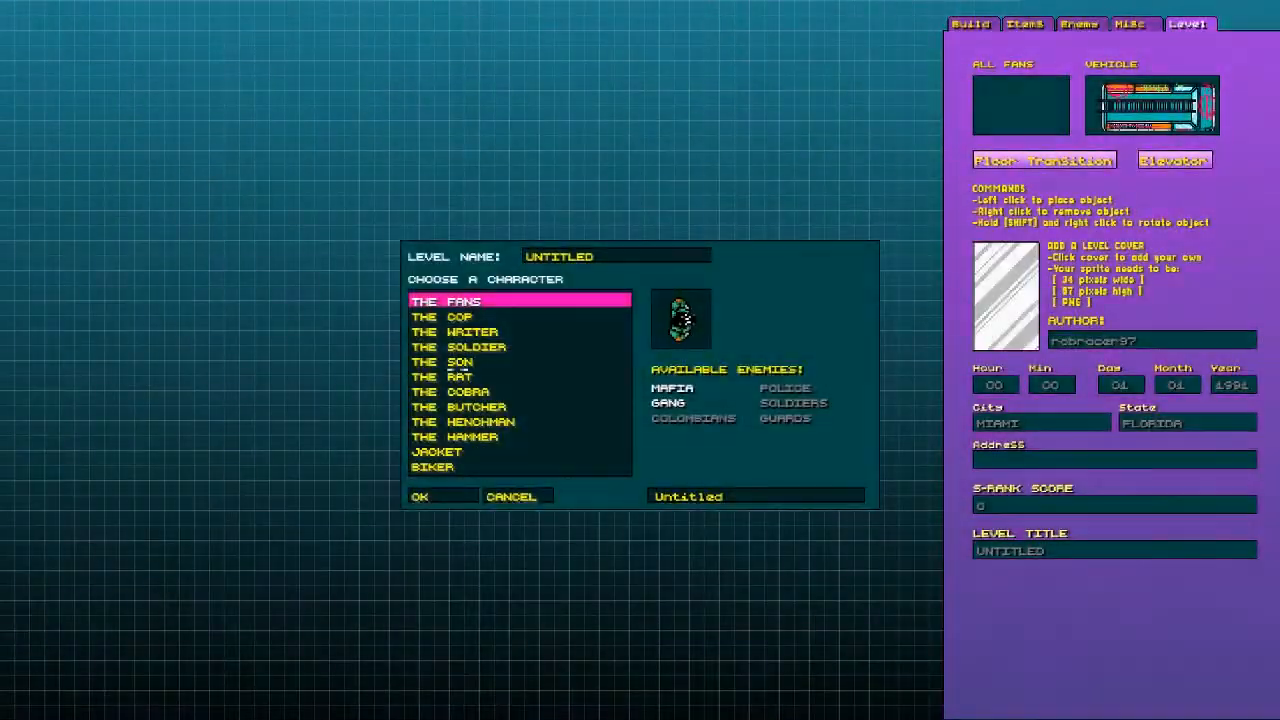
left_click(446, 421)
left_click(444, 436)
left_click(428, 500)
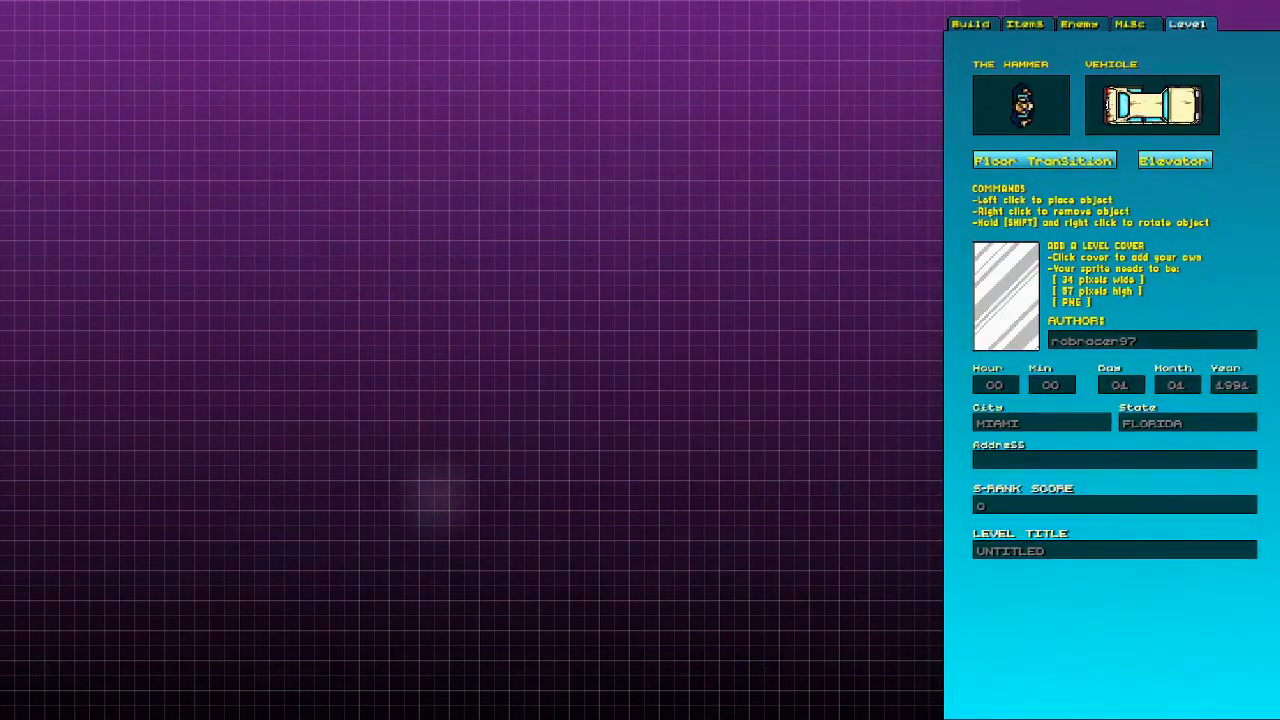
Place The Hammer's vehicle and the player character near the upper middle of the level grid.
left_click(1158, 119)
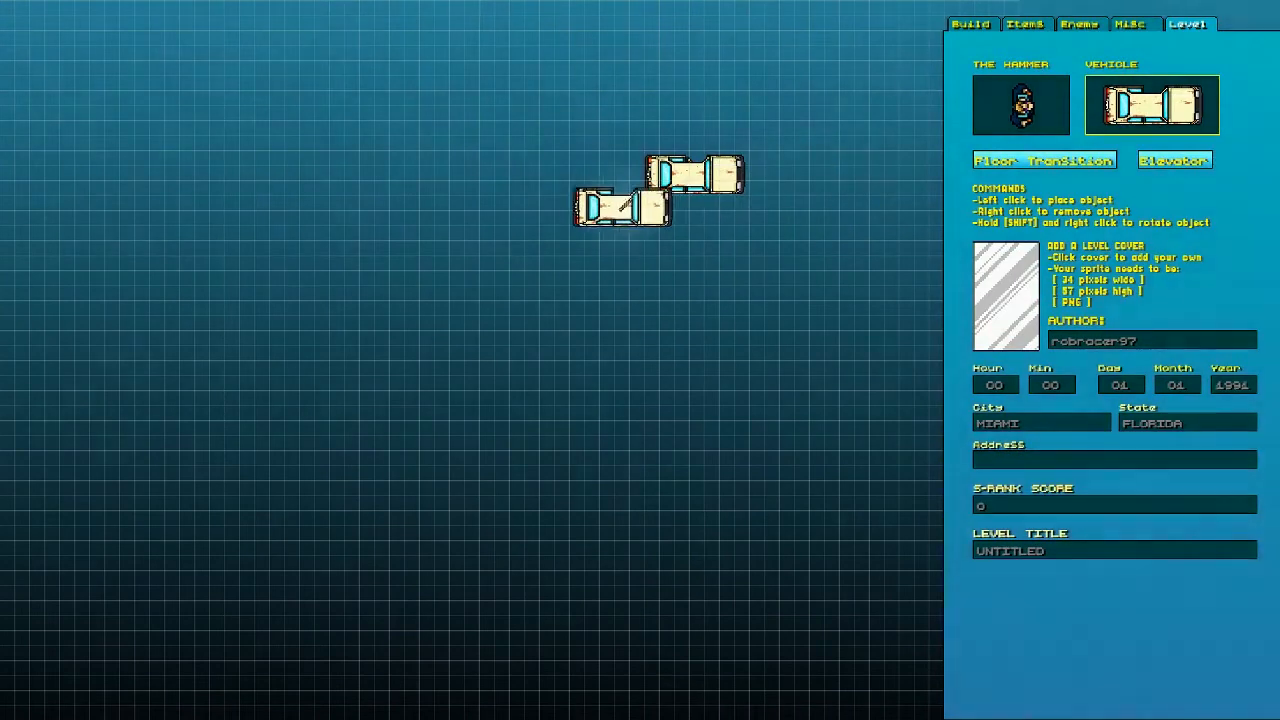
left_click(677, 233)
left_click(507, 152)
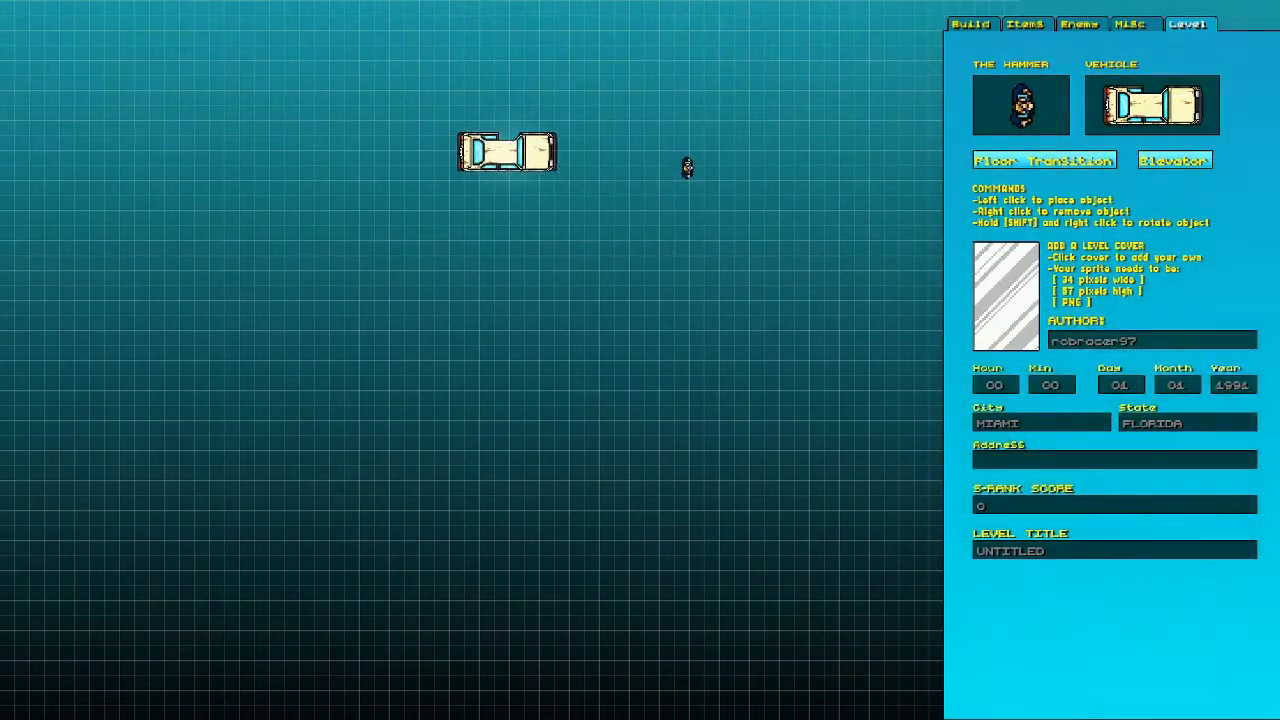
Switch the level editor's enemy selection to the Mafia faction.
left_click(1083, 26)
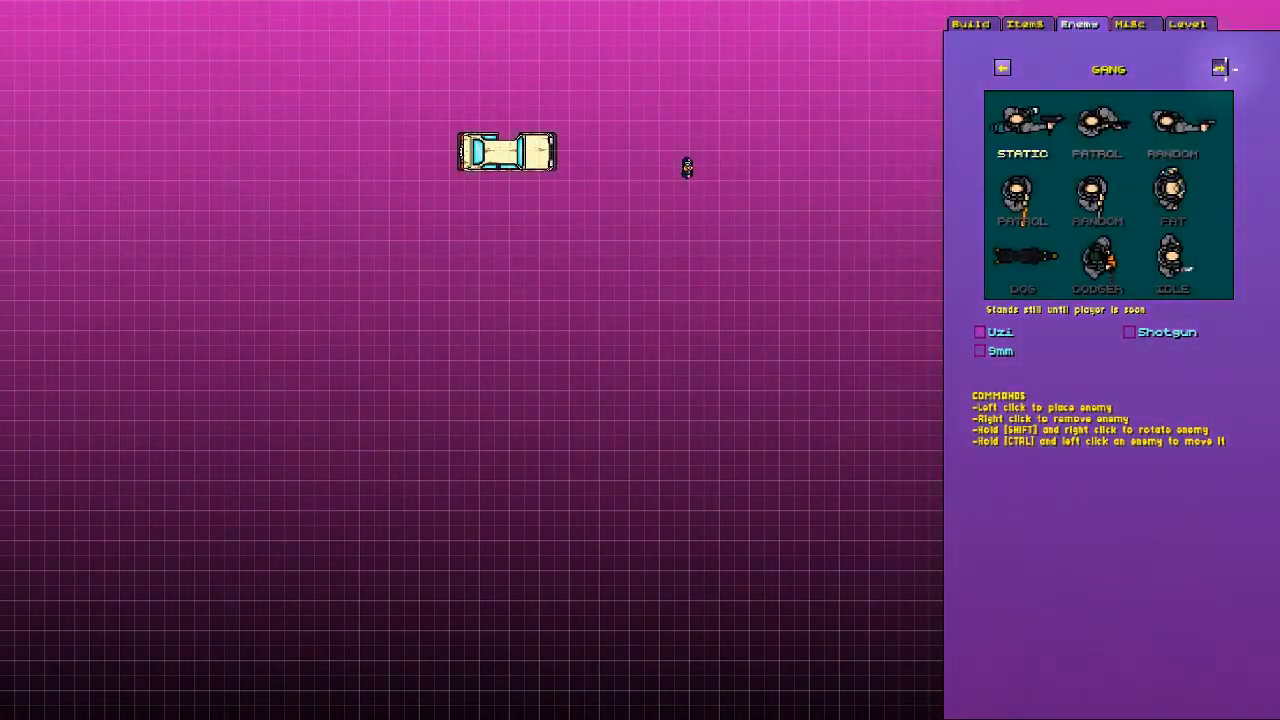
left_click(1220, 68)
left_click(1220, 68)
left_click(1220, 68)
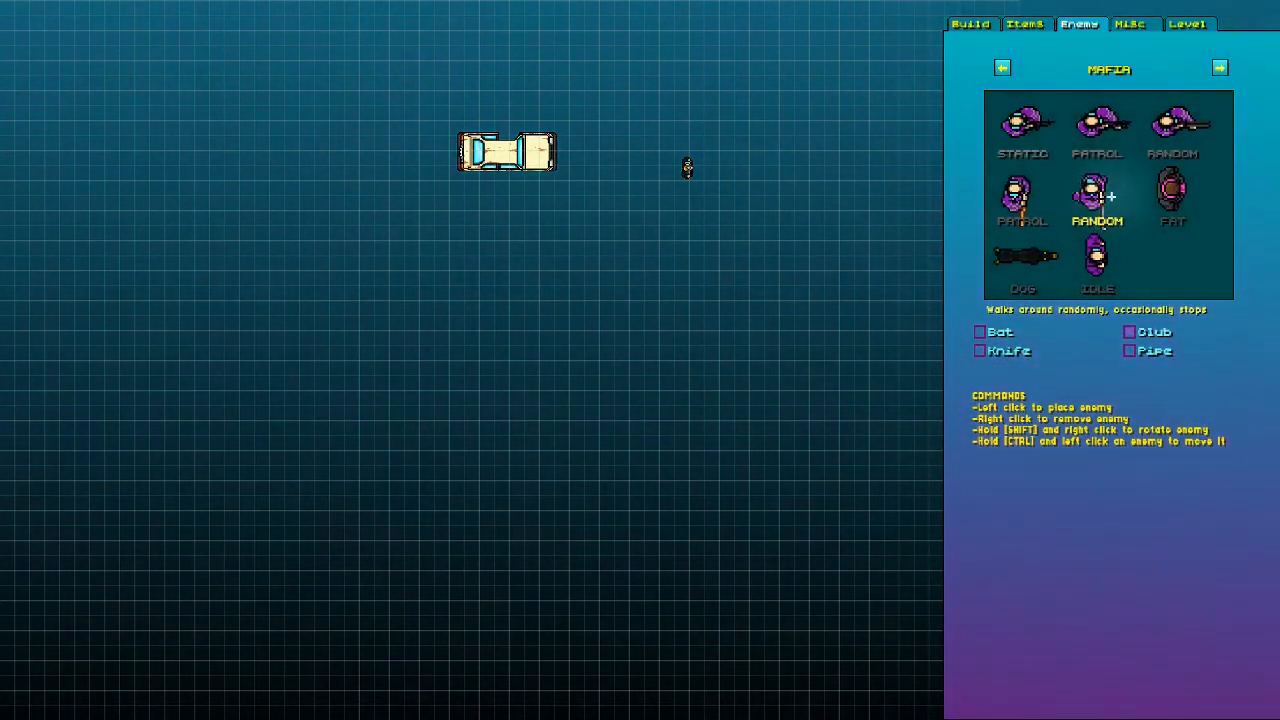
Check the recolored mafia sprites by selecting the melee patrol, dog, idle, melee random, armed random and armed patrol enemies.
left_click(1020, 213)
left_click(1024, 265)
left_click(1102, 265)
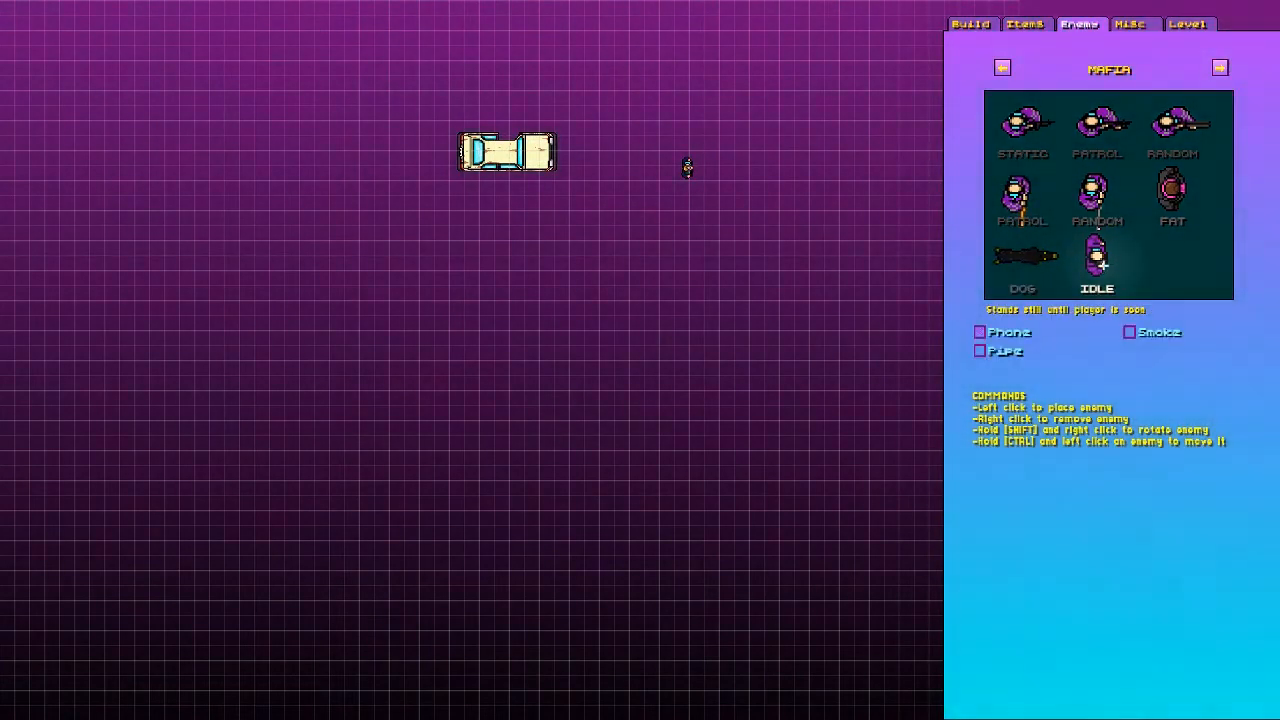
left_click(1095, 195)
left_click(1172, 130)
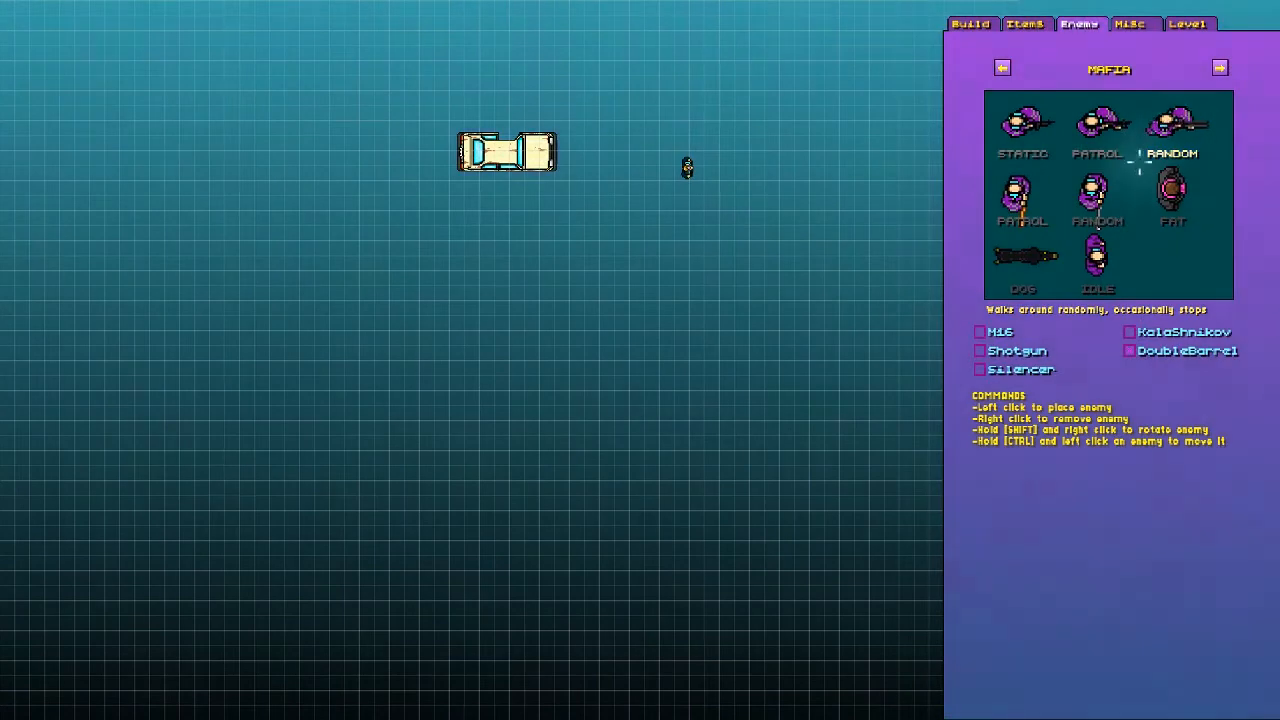
left_click(1097, 130)
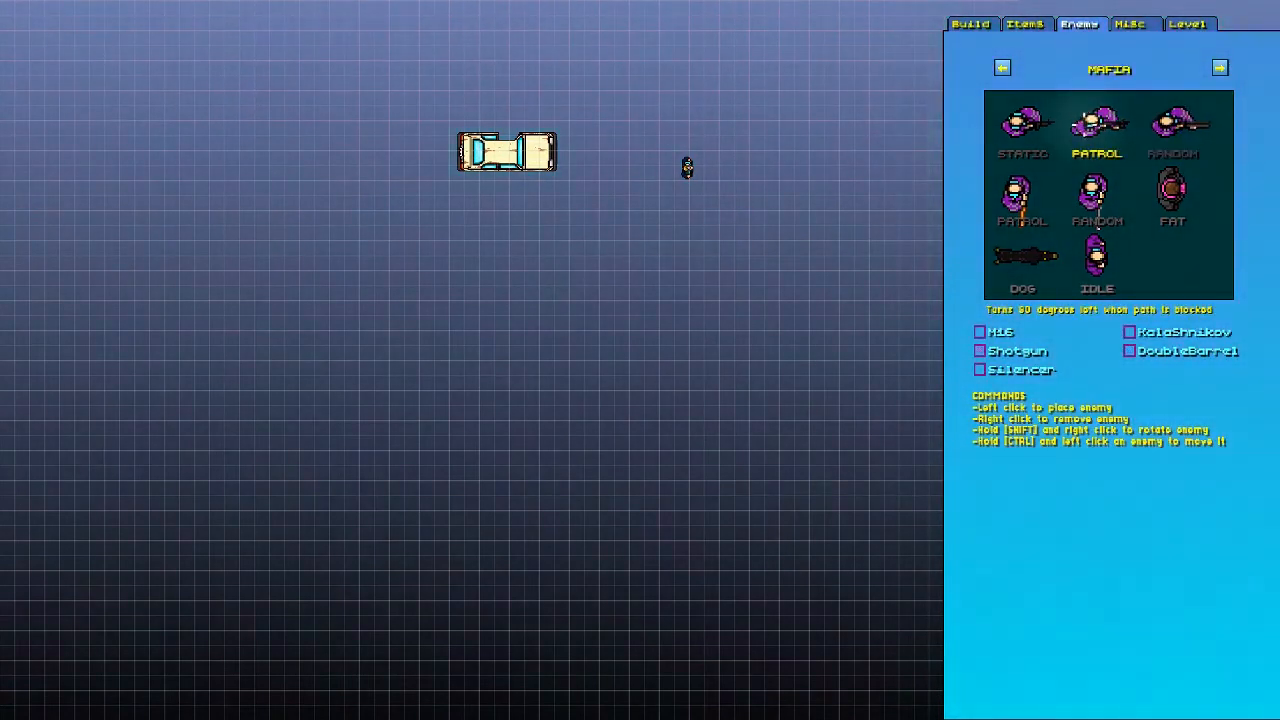
Place an armed patrol mafia enemy below the vehicle and enclose it in a rectangular room of white walls.
left_click(572, 290)
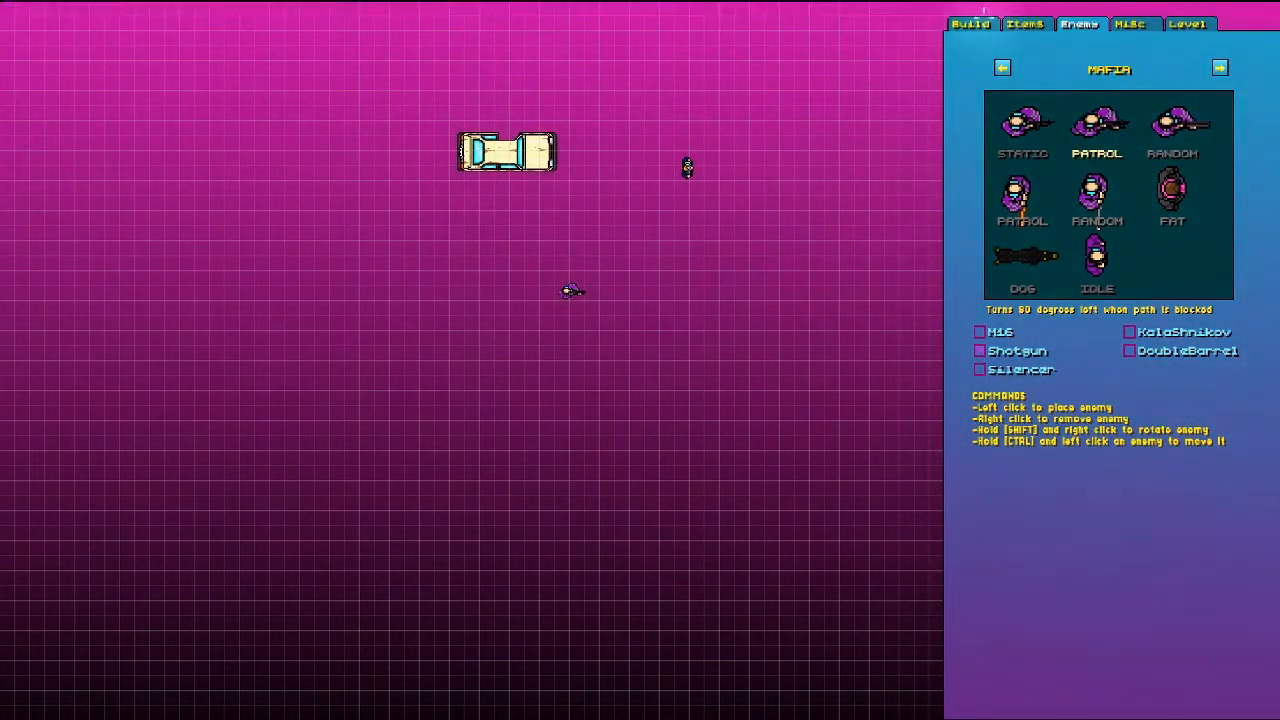
left_click(970, 23)
mouse_move(570, 273)
left_mouse_down()
mouse_move(690, 273)
mouse_move(708, 344)
mouse_move(643, 369)
mouse_move(526, 368)
left_mouse_up()
right_click(704, 370, "shift")
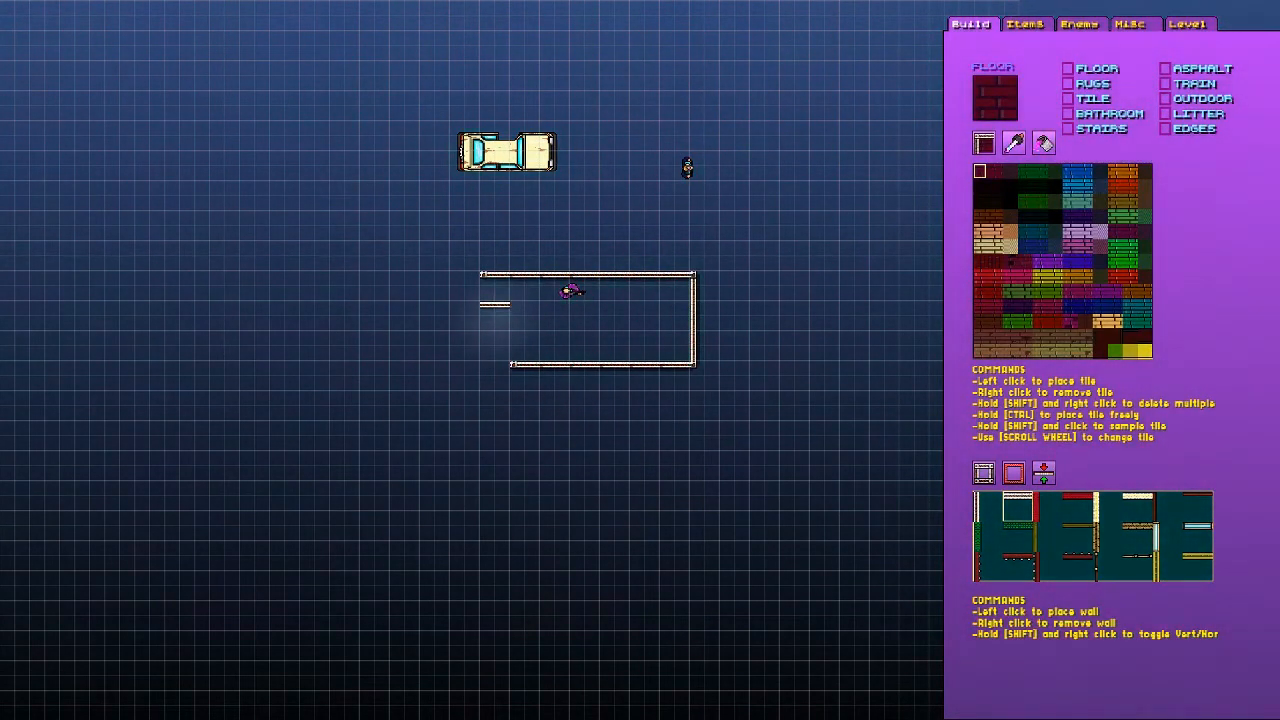
right_click(494, 374, "shift")
left_click(496, 372)
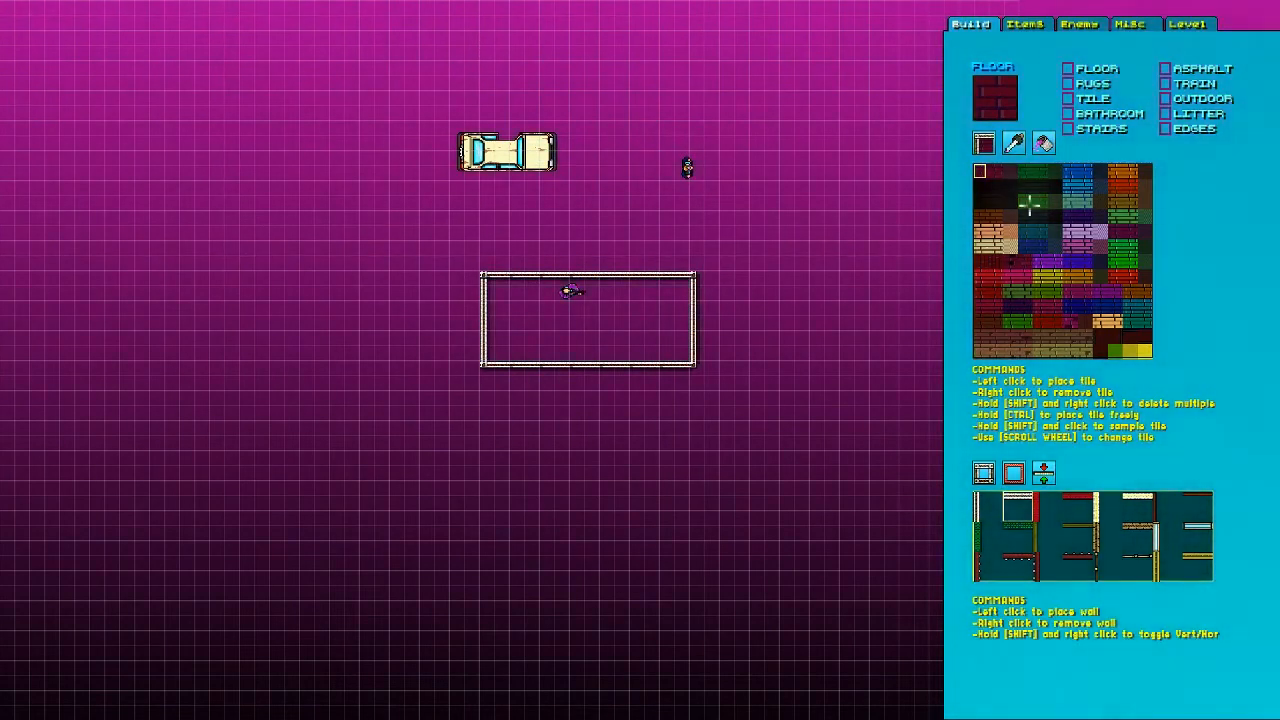
Build a smaller walled room adjoining the large room's right side, with a door in its upper wall.
left_click(706, 284)
left_click(763, 285)
right_click(761, 338, "shift")
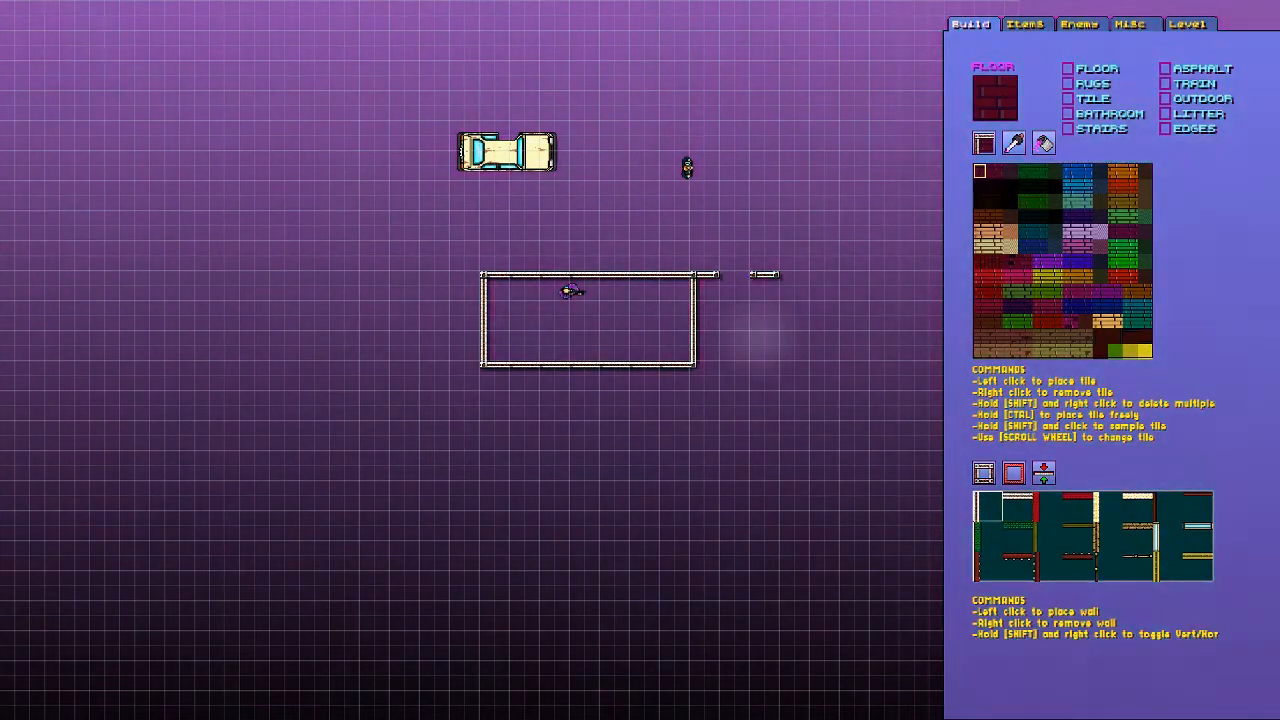
mouse_move(798, 280)
left_mouse_down()
mouse_move(783, 358)
mouse_move(753, 376)
mouse_move(707, 344)
left_mouse_up()
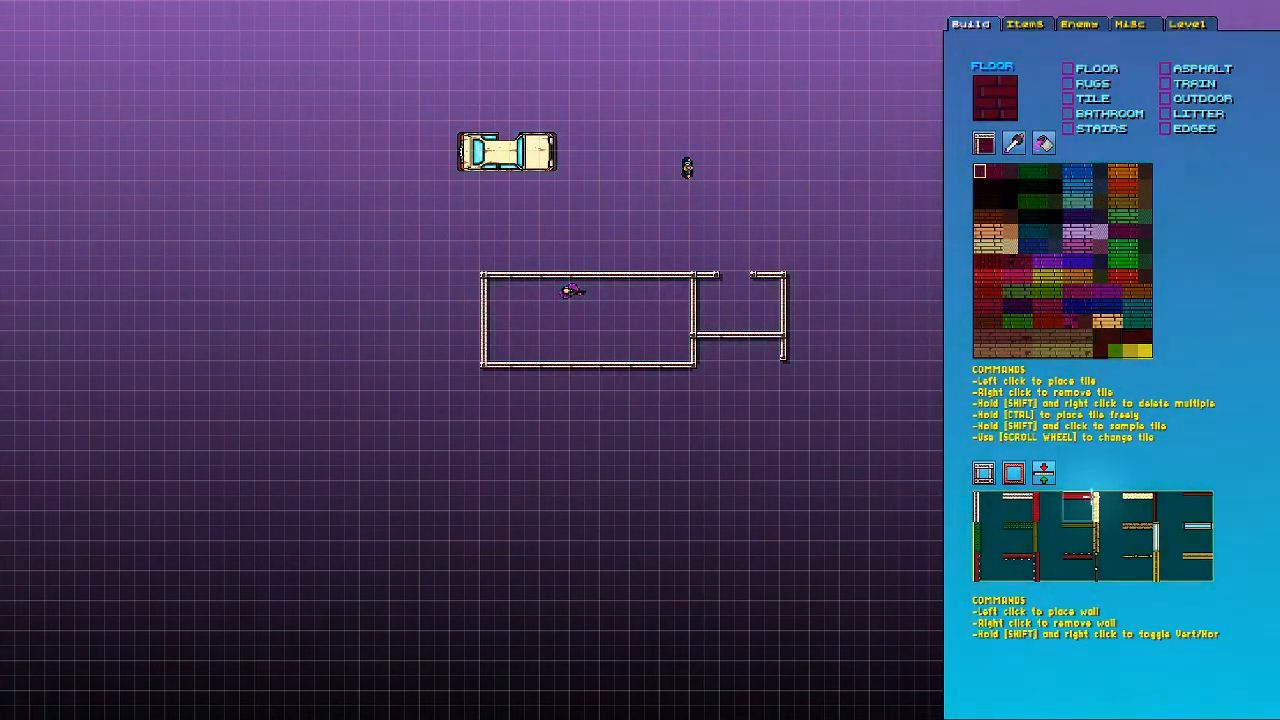
left_click(1192, 508)
left_click(736, 286)
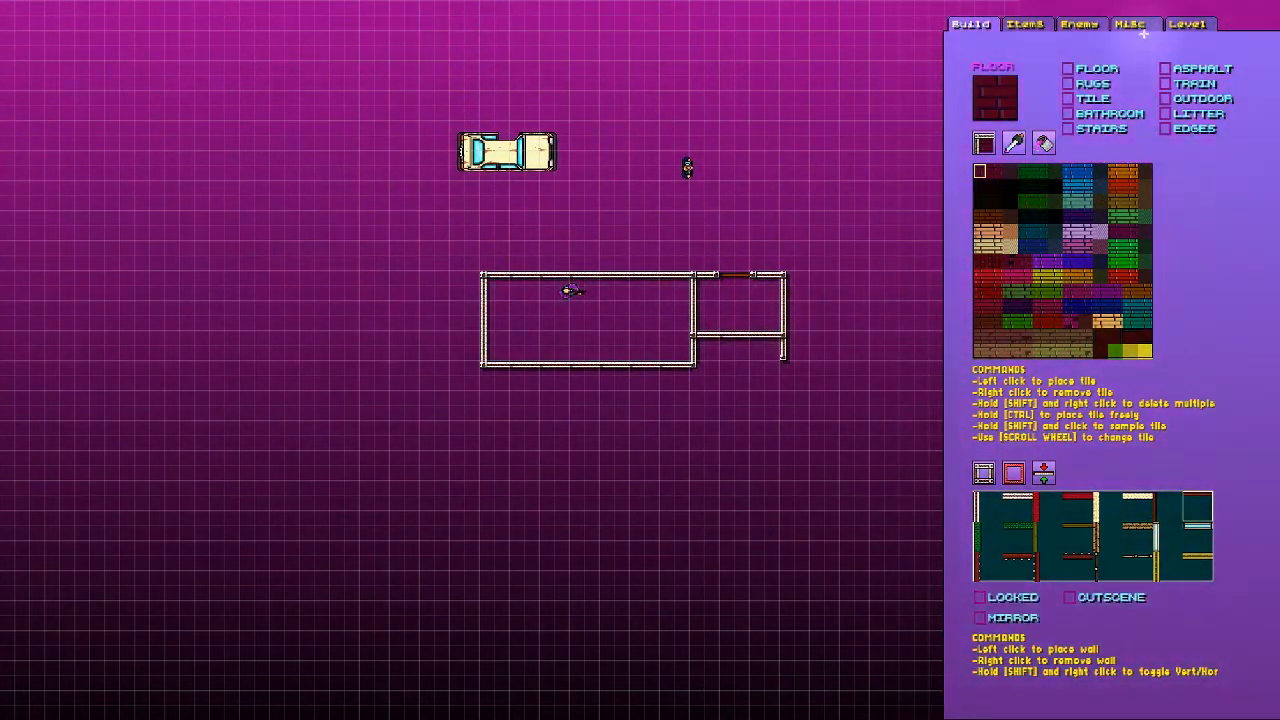
Place a static armed mafia enemy inside the small room behind the door.
left_click(1080, 23)
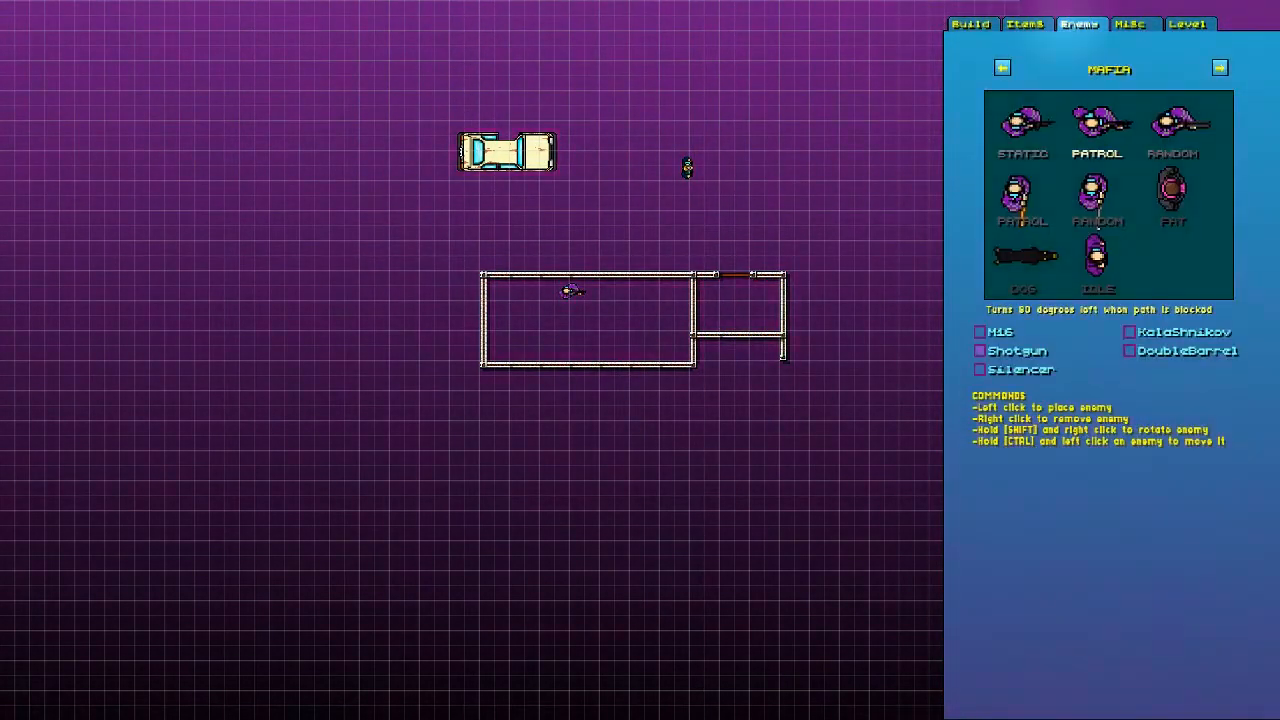
left_click(1030, 150)
left_click(730, 318)
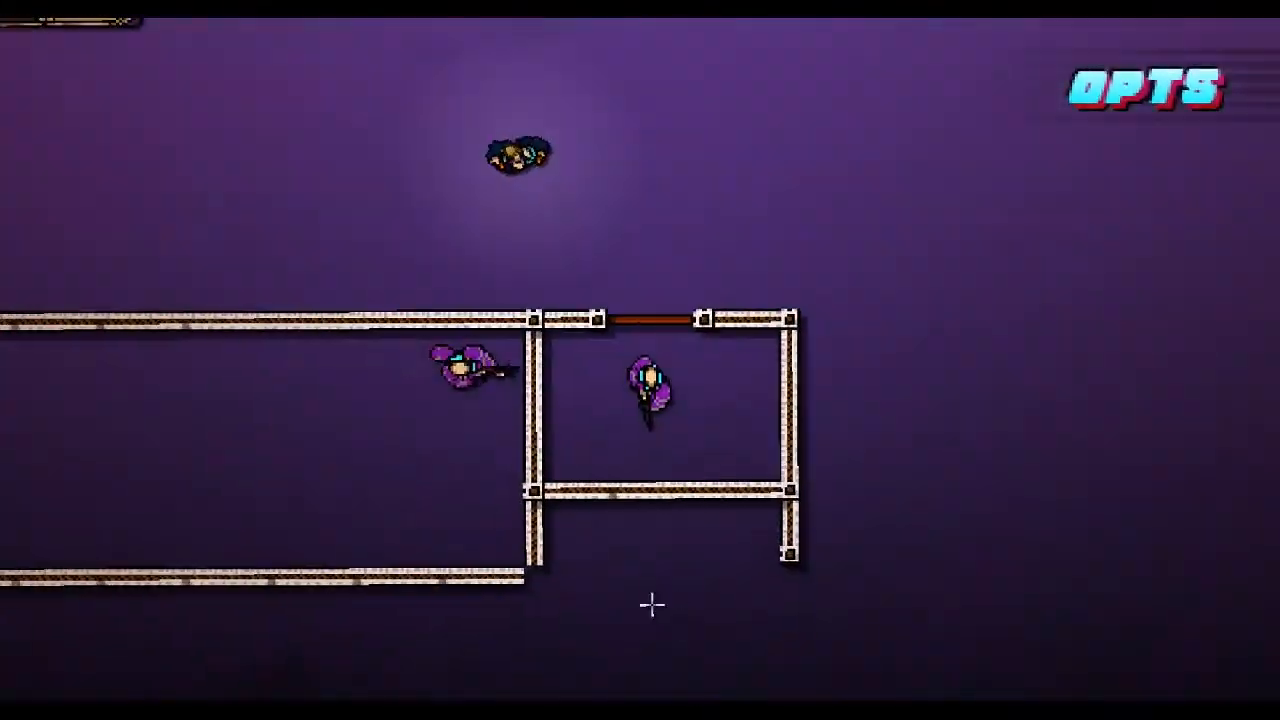
Playtest the level by walking the character through the door and finishing off the static enemy in the small room.
key("s")
key("d")
key("a")
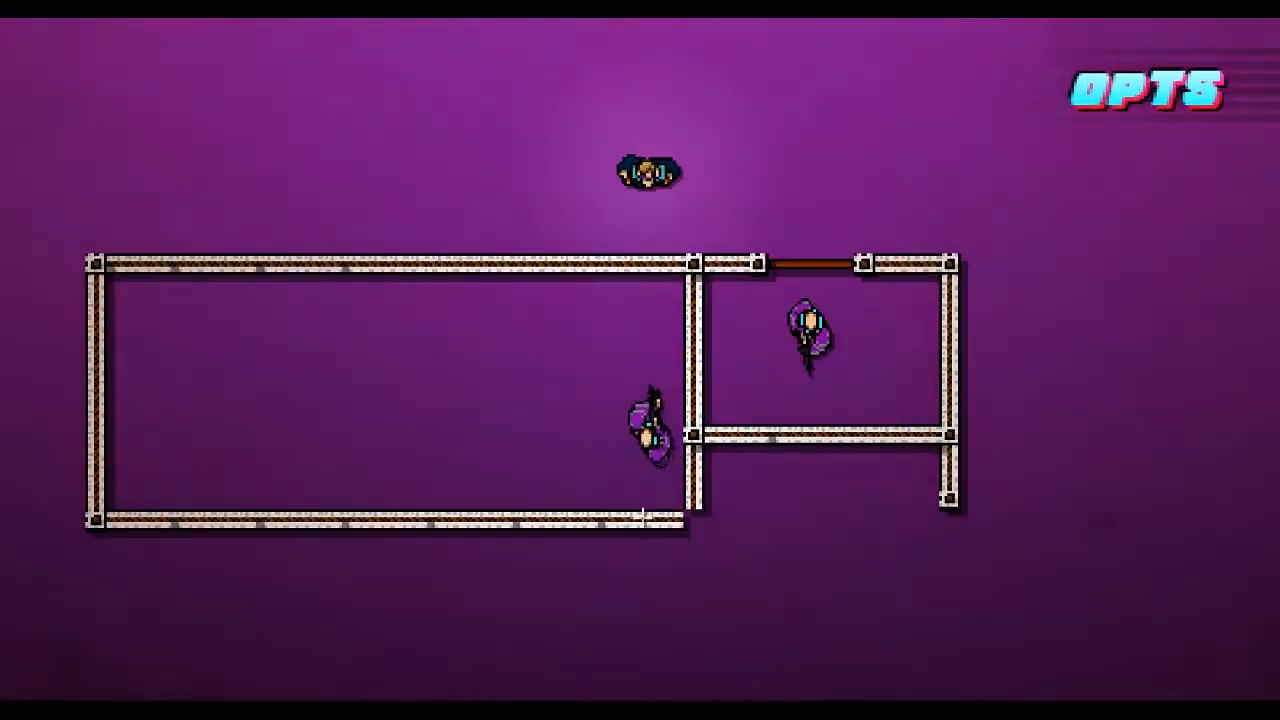
key("w")
key("a")
key("d")
key("s")
key("space")
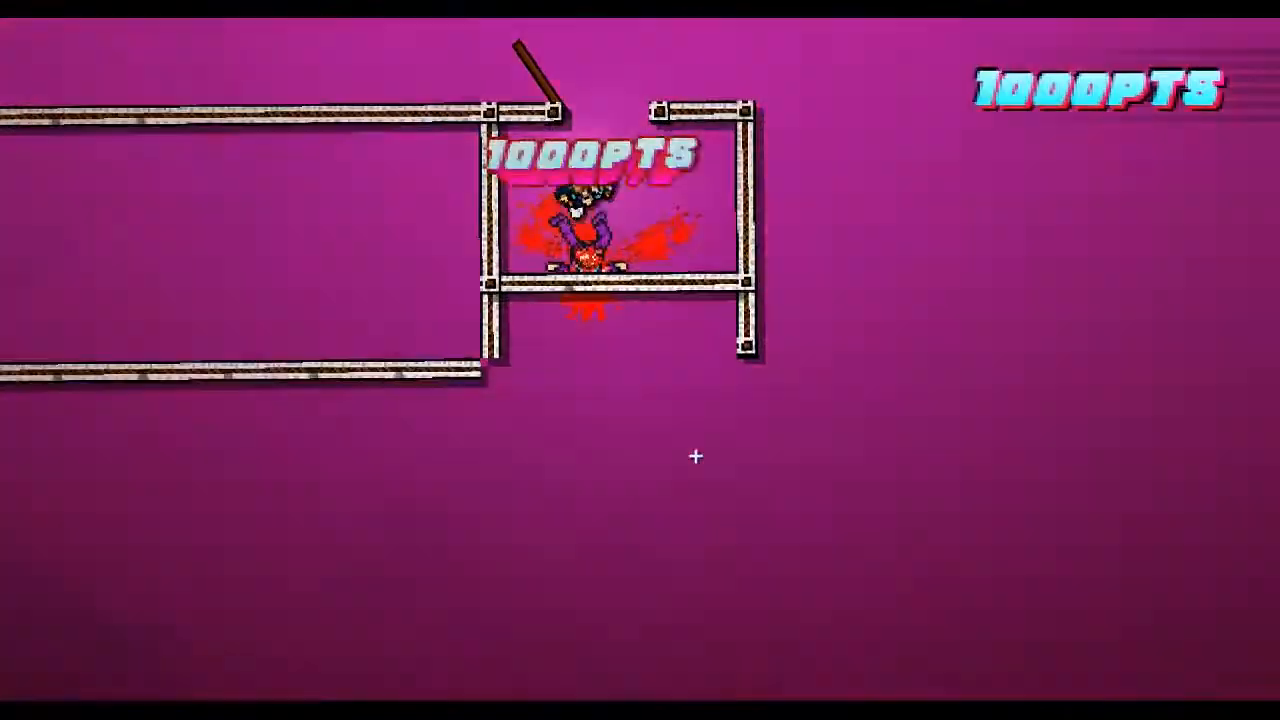
Pick up the fallen enemy's gun, shoot toward the patrolling enemy from outside the large room, and leave the playtest.
key("w")
right_click(694, 457)
key("a")
key("d")
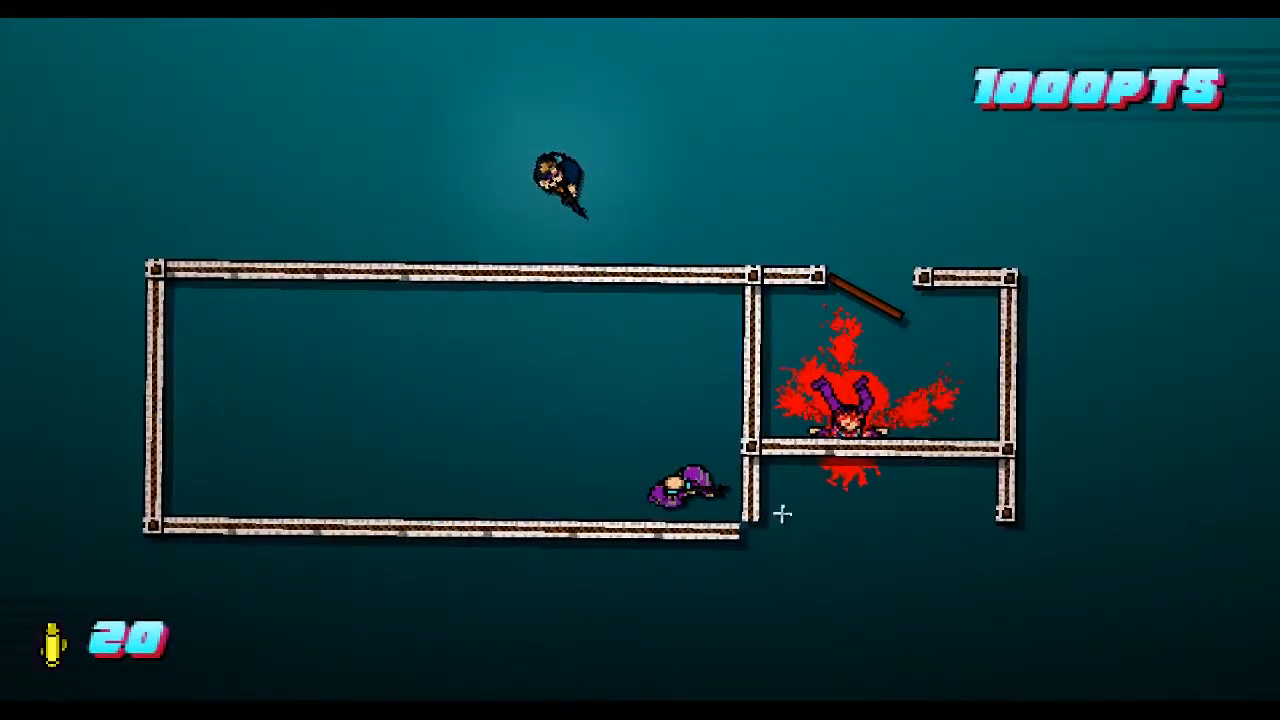
left_click(712, 472)
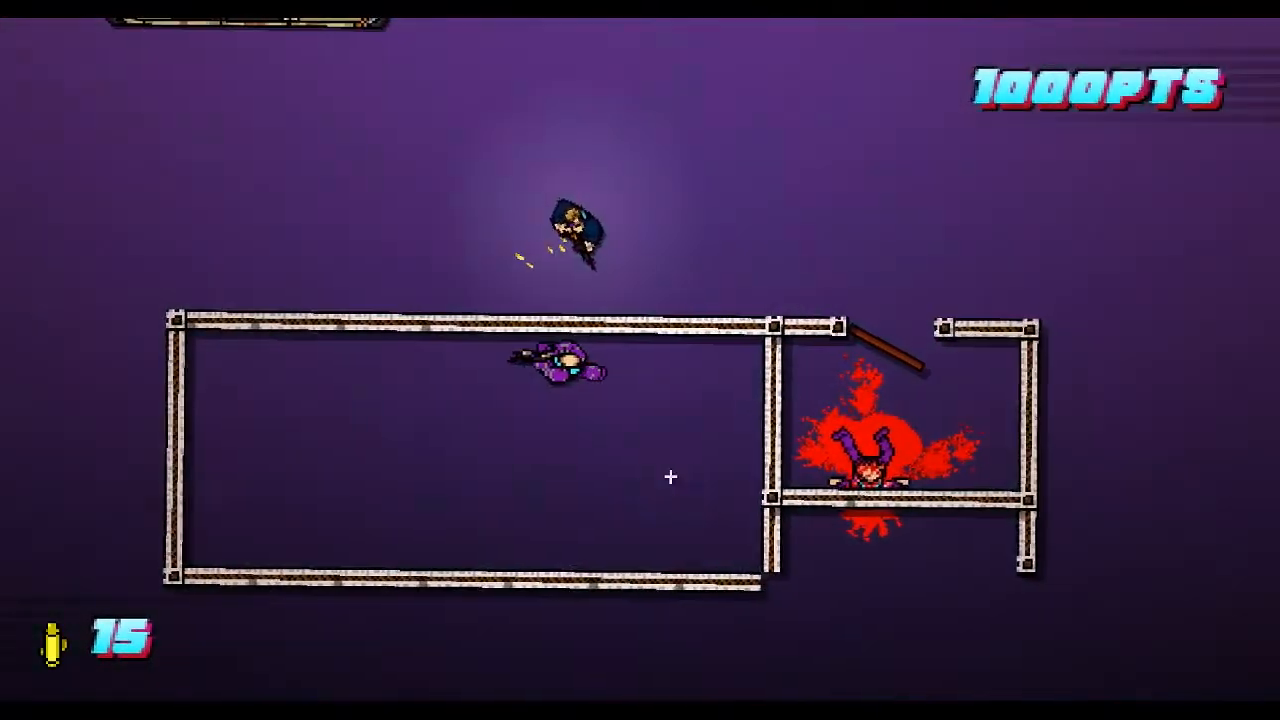
key("a")
key("Escape")
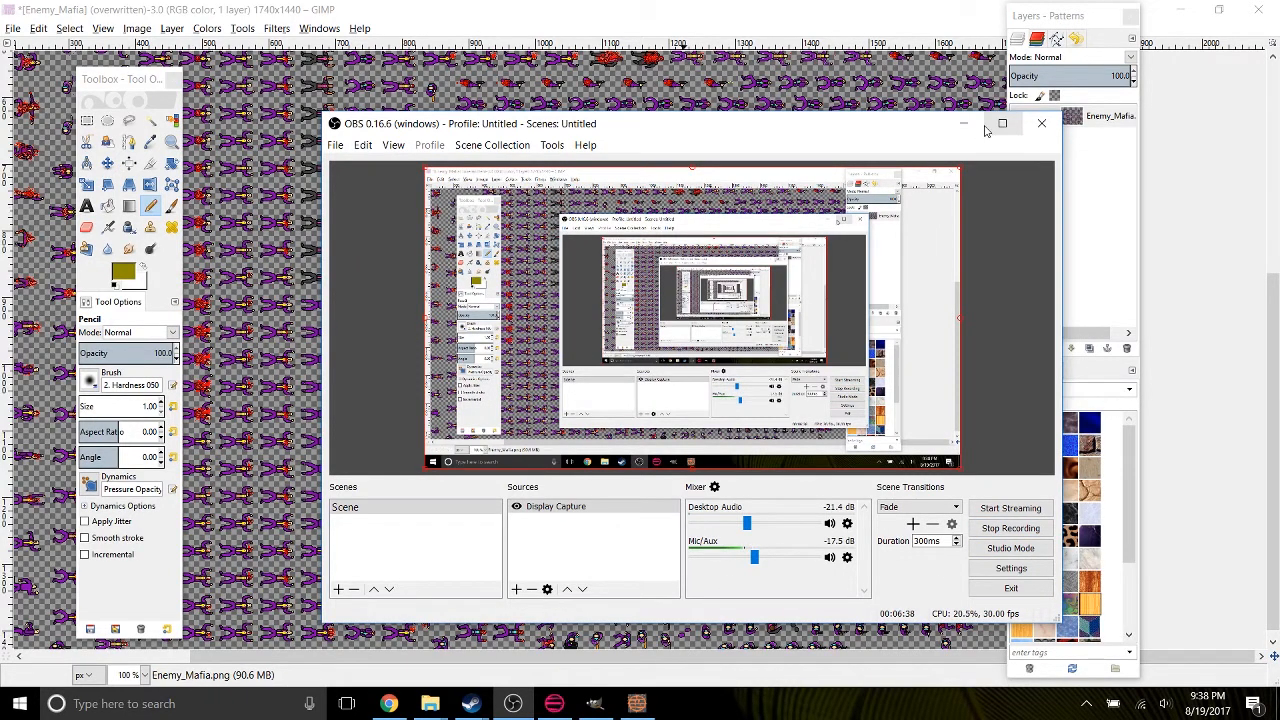
Switch to GIMP and examine the bat-swinging sprites and their swing trails on the Enemy_Mafia sheet.
left_click(970, 128)
left_click_drag(642, 380, 544, 440)
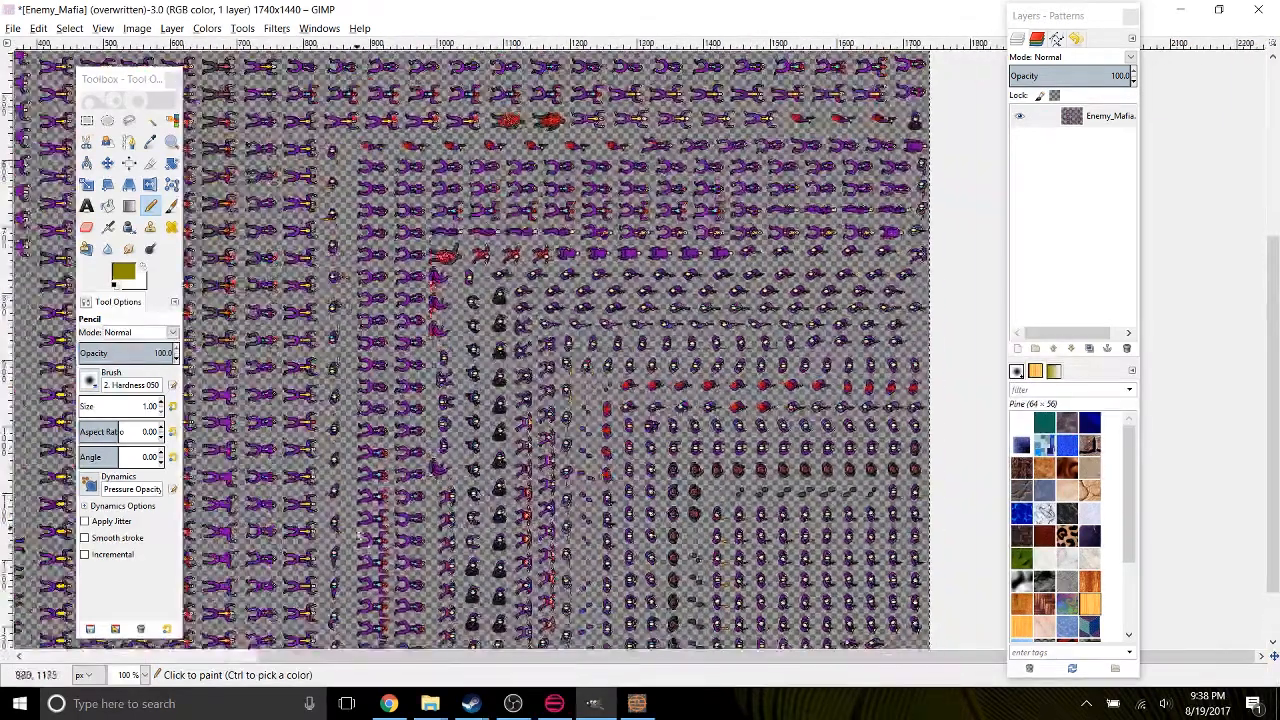
left_click(510, 706)
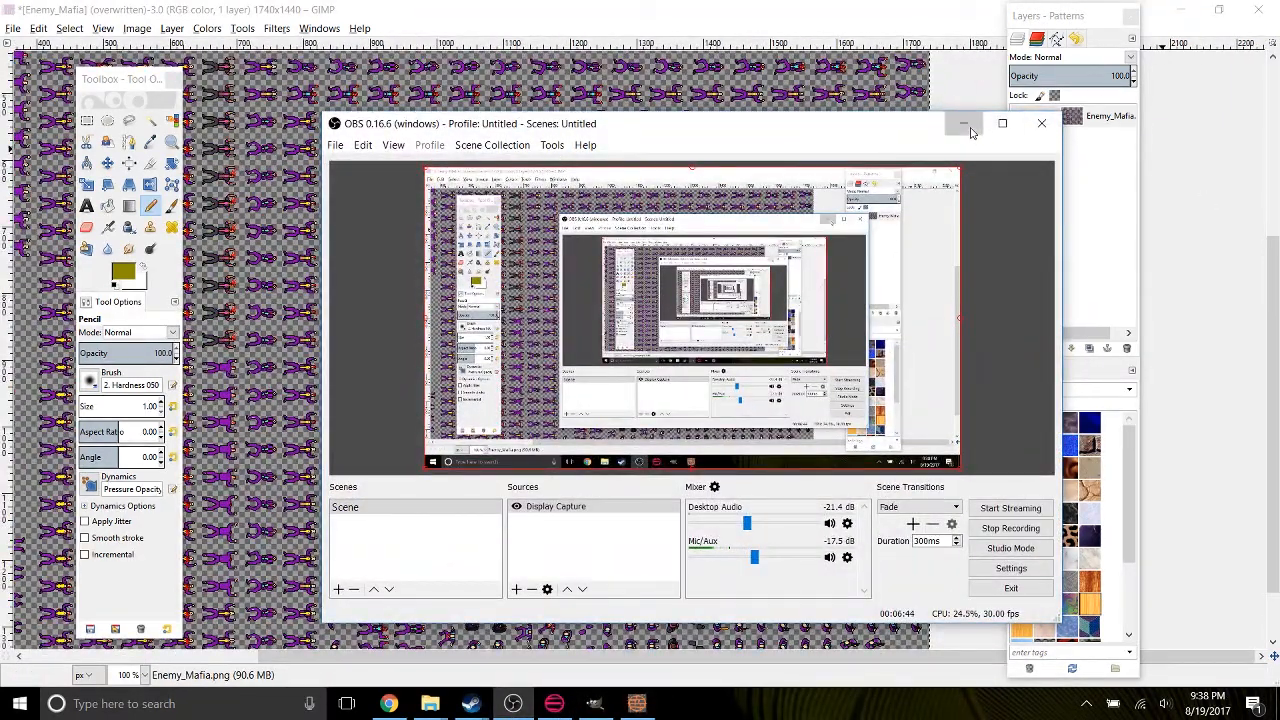
left_click(964, 126)
scroll(309, 435, "up", 2)
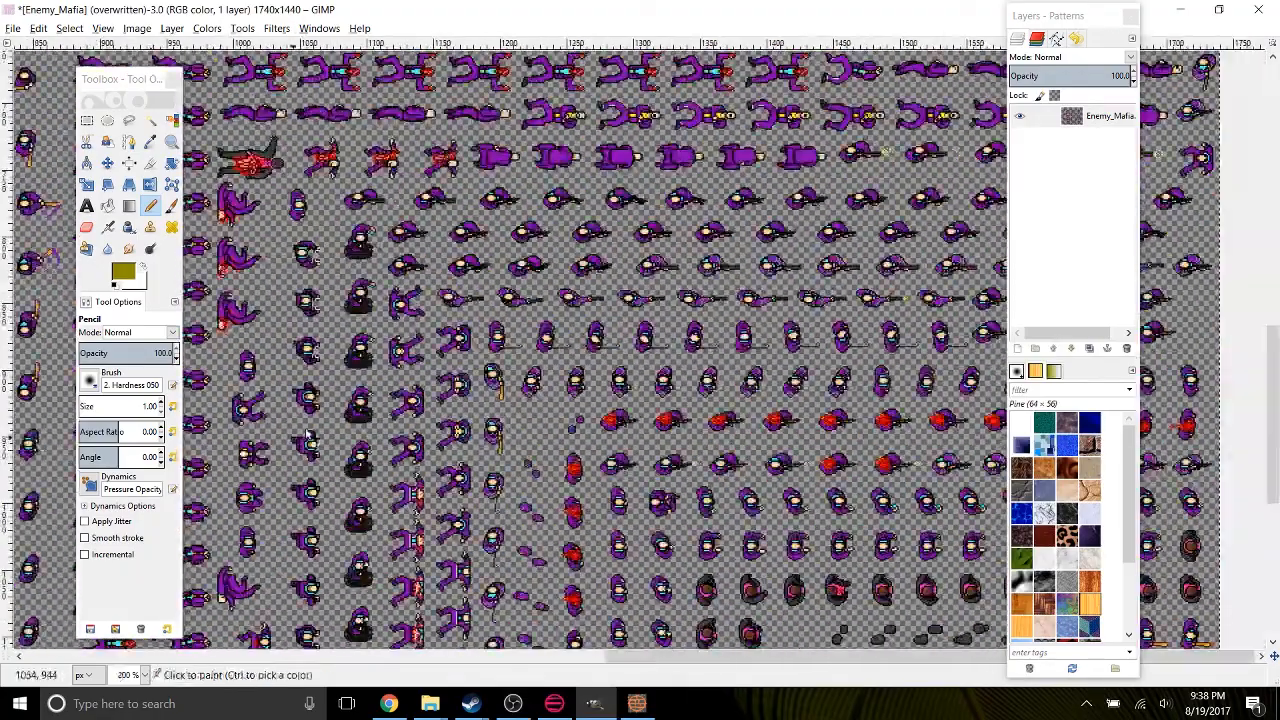
left_click_drag(307, 433, 566, 436)
left_click_drag(590, 309, 700, 457)
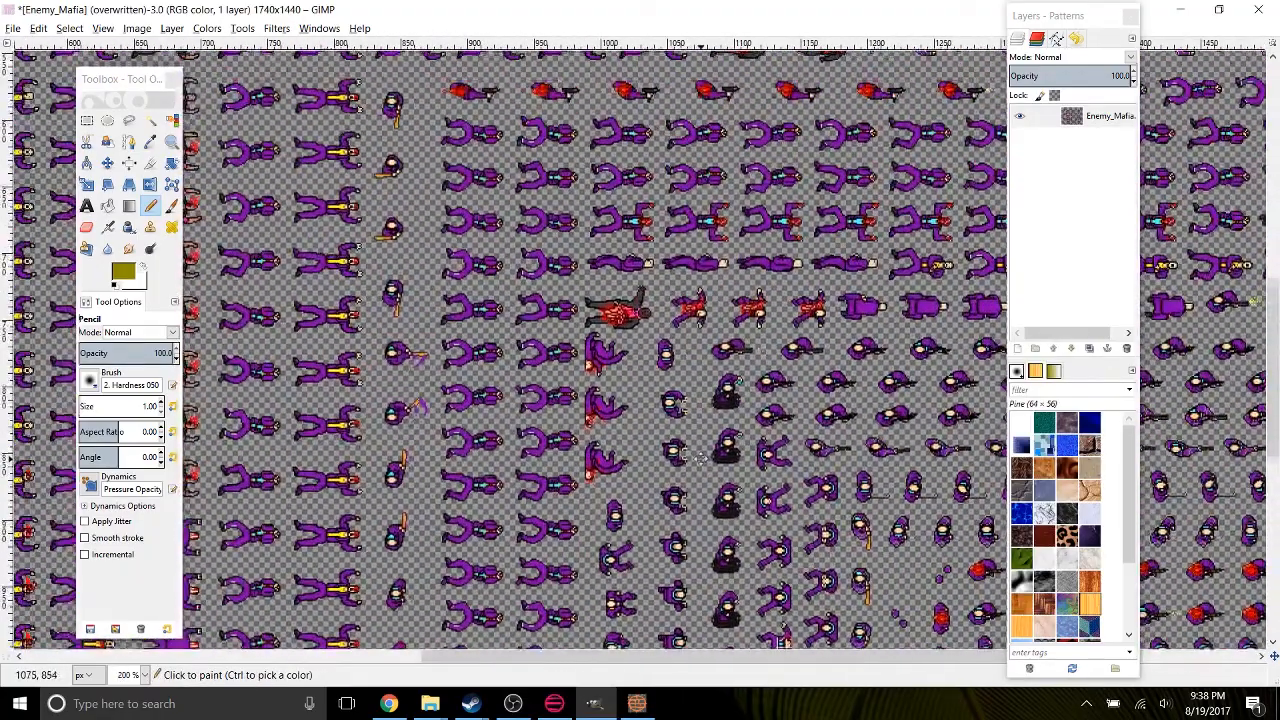
left_click_drag(366, 374, 600, 270)
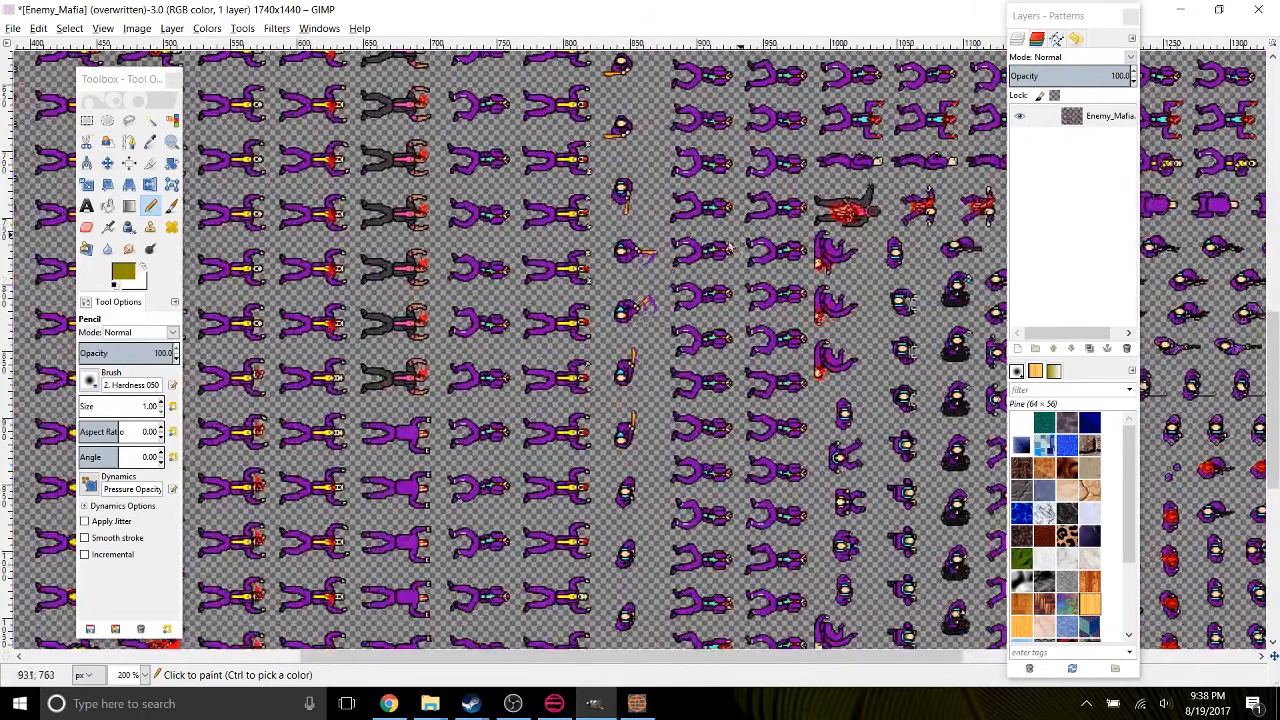
left_click_drag(535, 335, 609, 306)
scroll(130, 677, "up", 2)
left_click_drag(640, 434, 268, 510)
left_click_drag(284, 398, 684, 392)
left_click_drag(940, 350, 550, 355)
left_click_drag(537, 188, 578, 304)
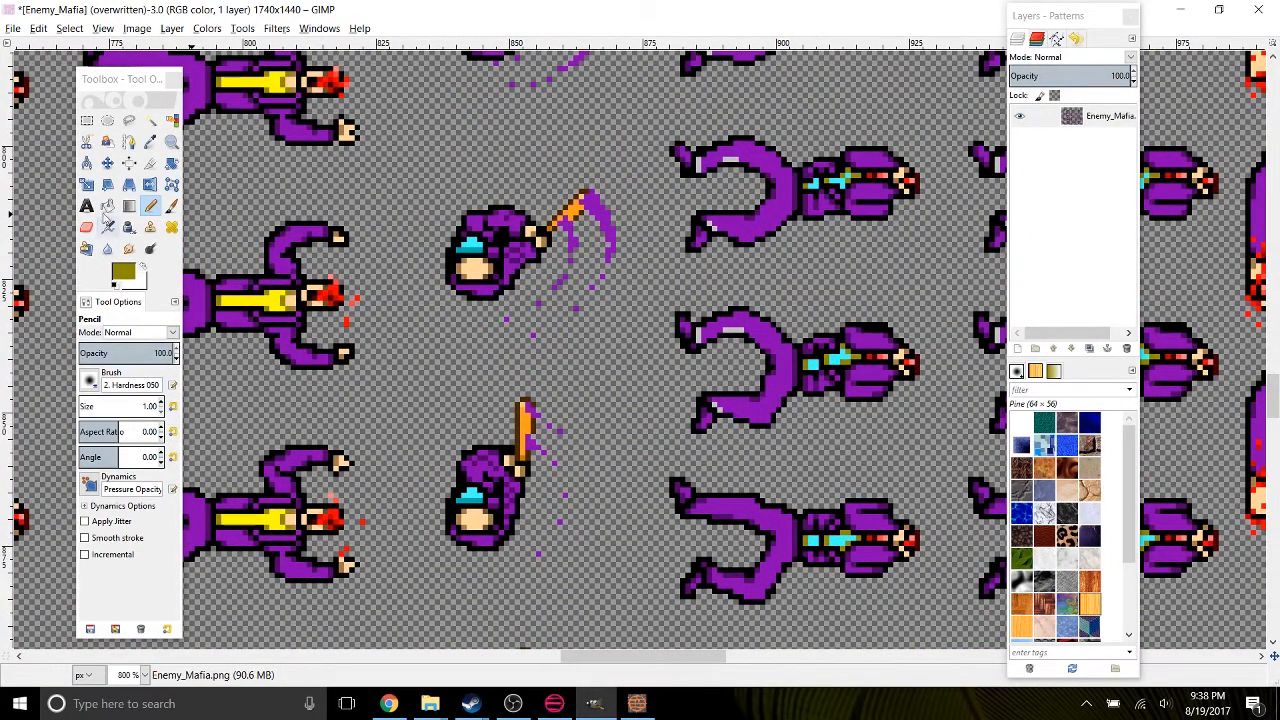
Bucket-fill the purple swing trail of the diagonal bat sprite with white, restricting the fill to similar colors.
left_click(106, 210)
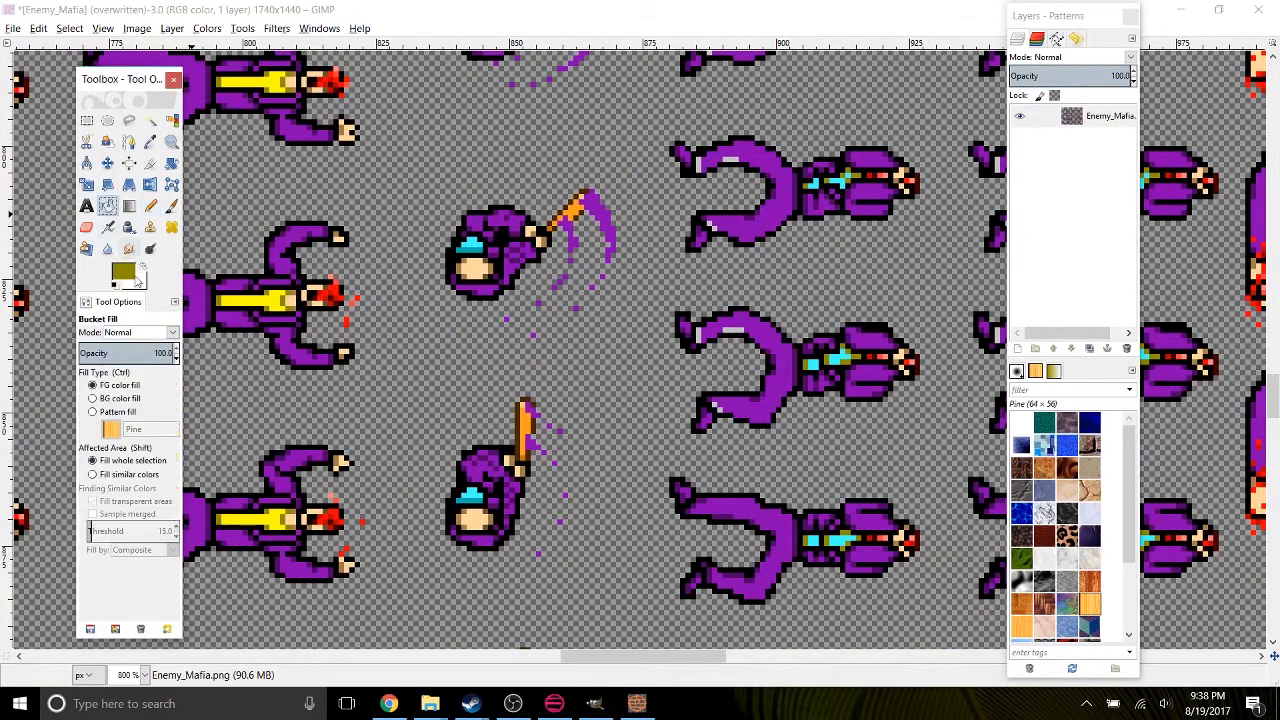
left_click(609, 218)
key("ctrl+z")
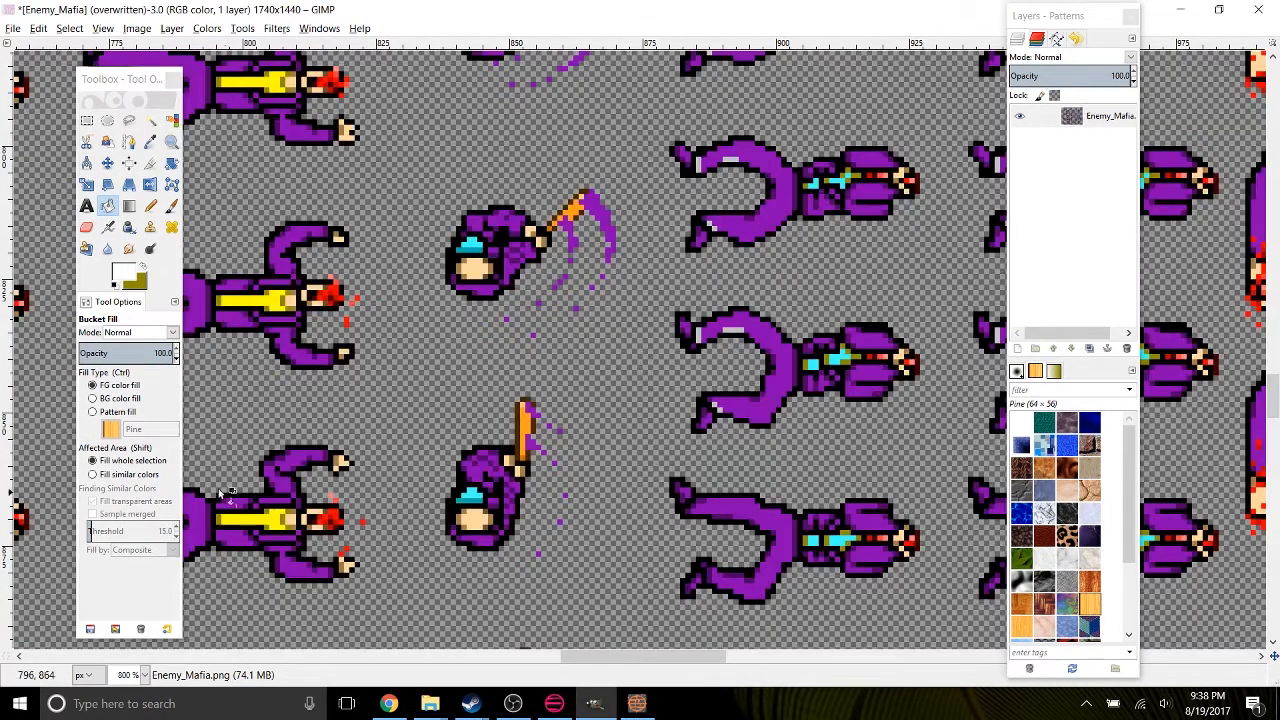
left_click(597, 213)
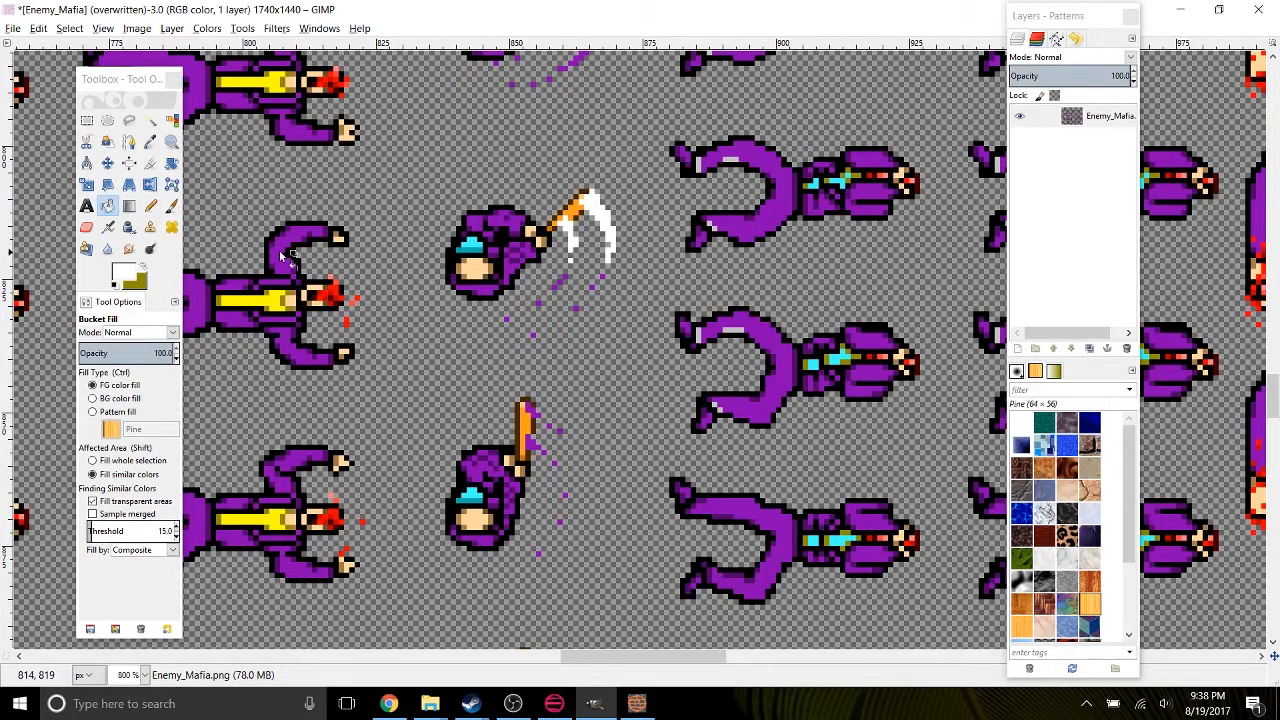
Select all areas matching the purple of the horizontal bat sprite's swing trail with Select by Color.
scroll(553, 265, "up", 3)
left_click(172, 120)
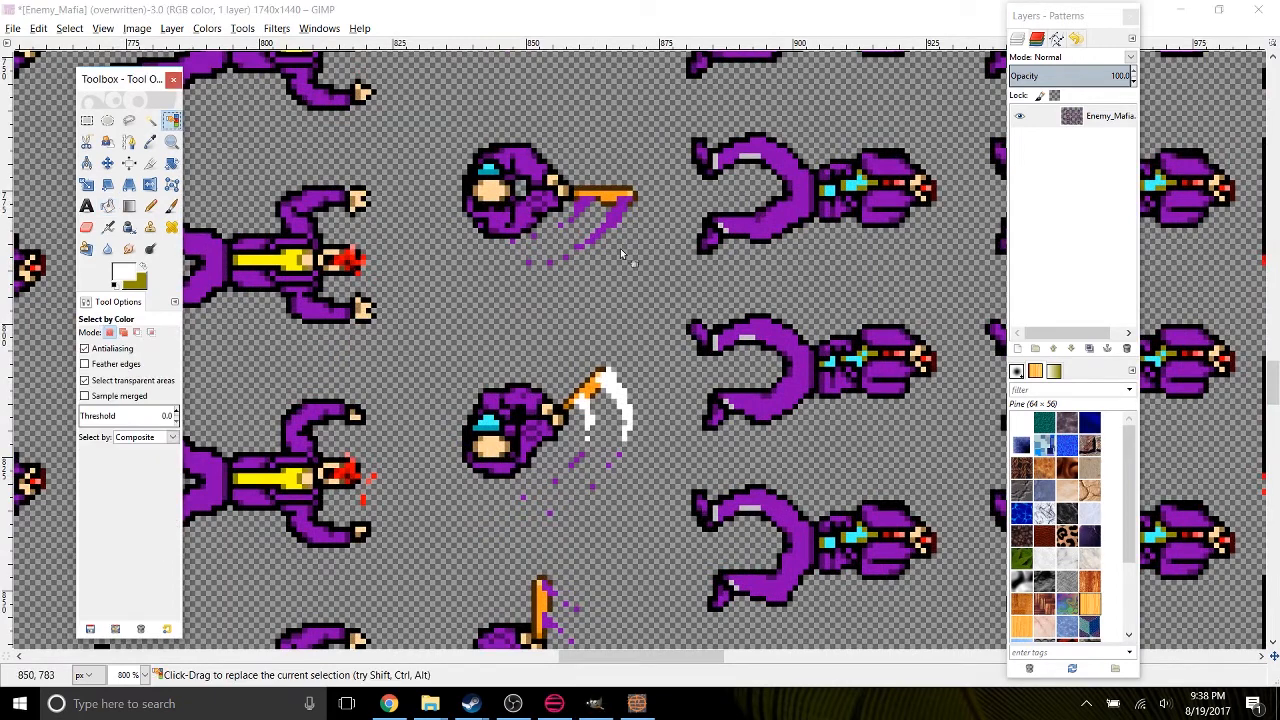
left_click(617, 224)
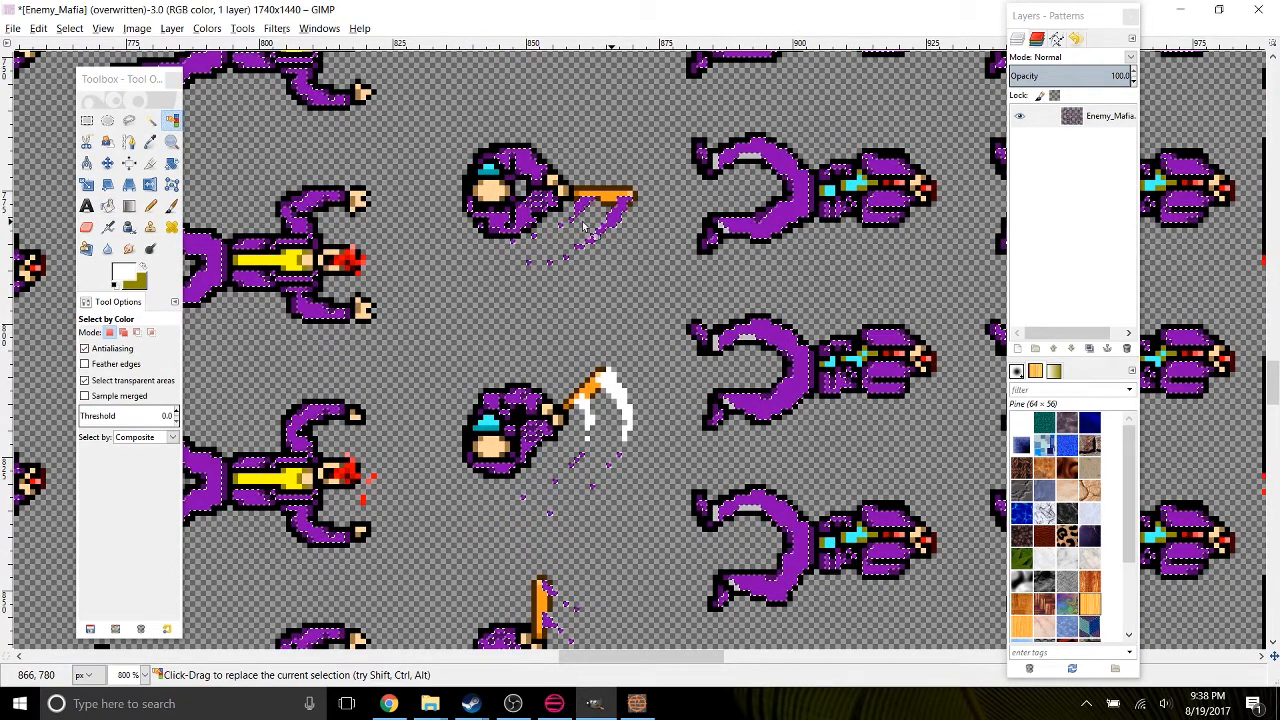
Set the Pencil's brush size to 7 for painting the bat swing trails within the purple selection.
left_click(150, 205)
left_click(160, 403)
left_click(160, 403)
left_click(160, 403)
left_click(160, 403)
left_click(160, 403)
left_click(160, 403)
left_click_drag(757, 503, 717, 370)
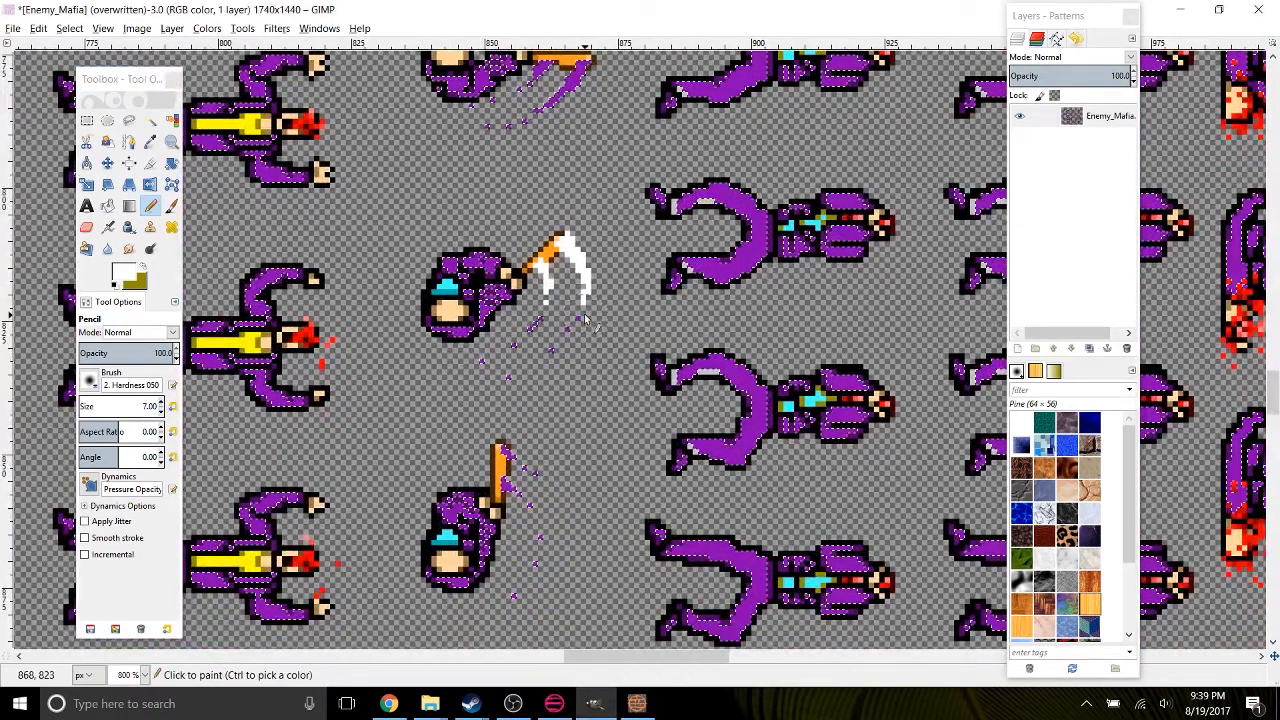
Paint the selected purple particles around the lower bat-swing sprites and the purple knife tip white.
left_click_drag(562, 457, 582, 315)
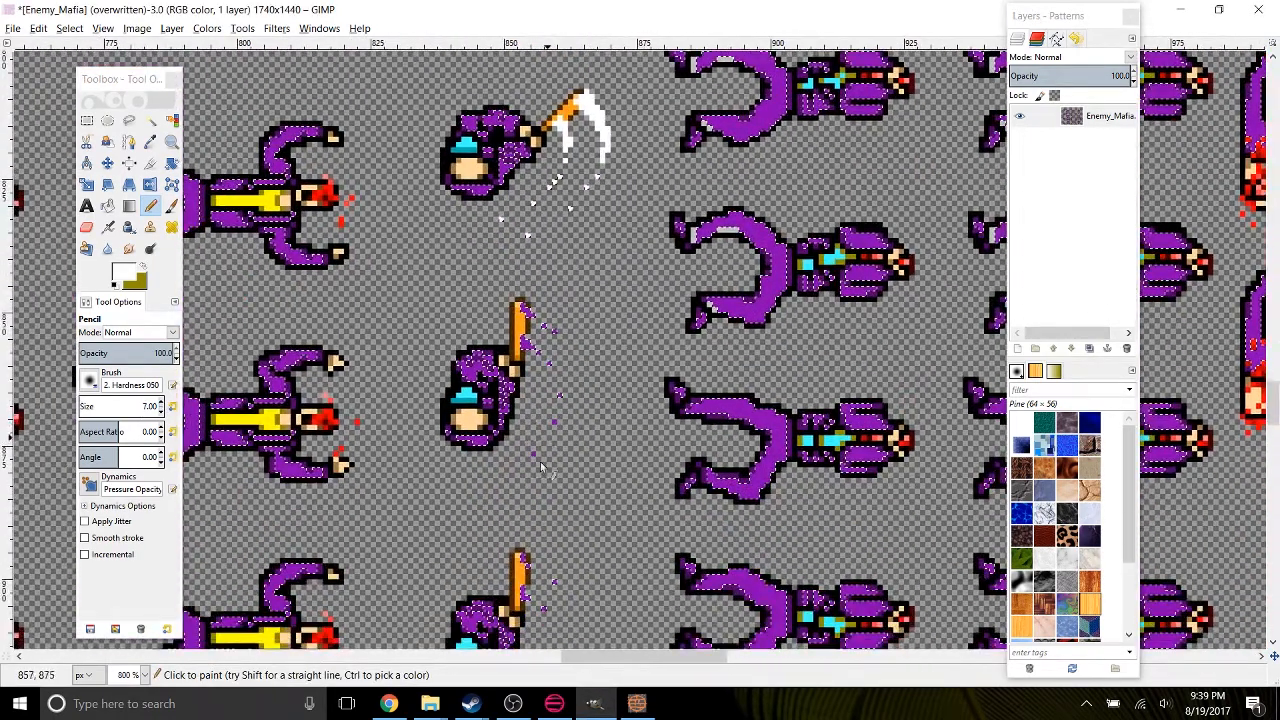
left_click_drag(645, 456, 620, 213)
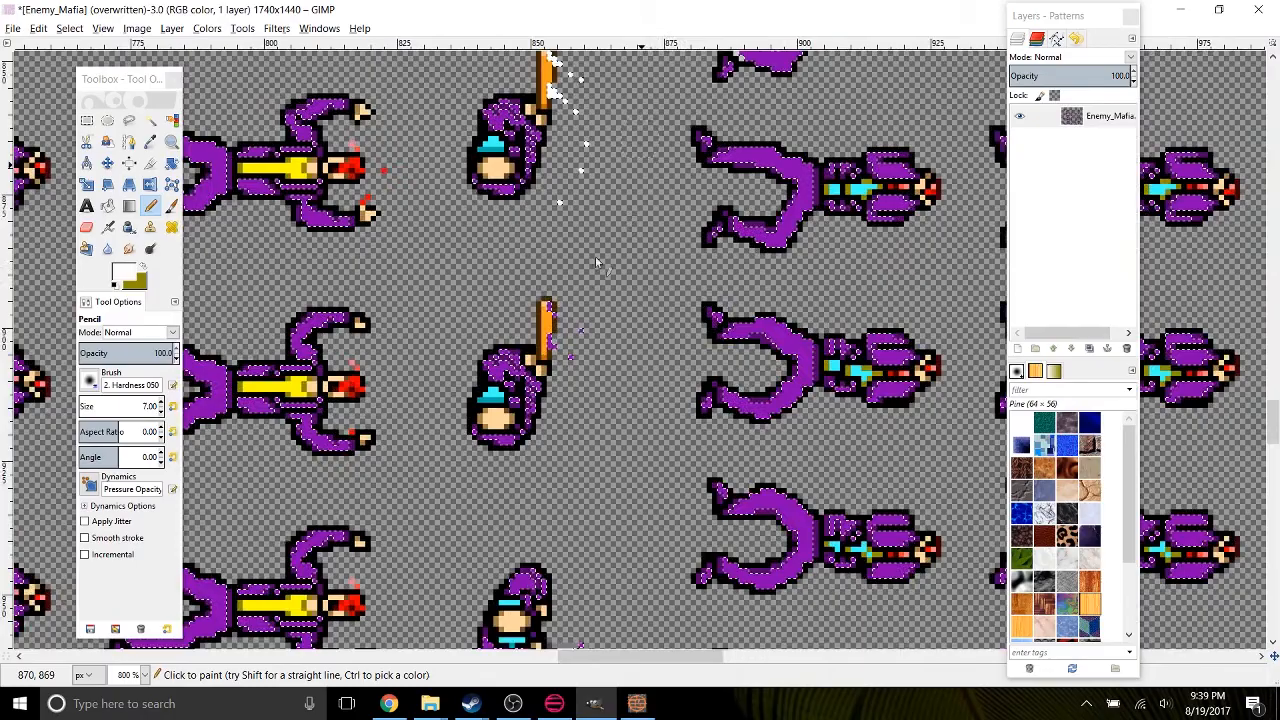
left_click_drag(608, 419, 641, 147)
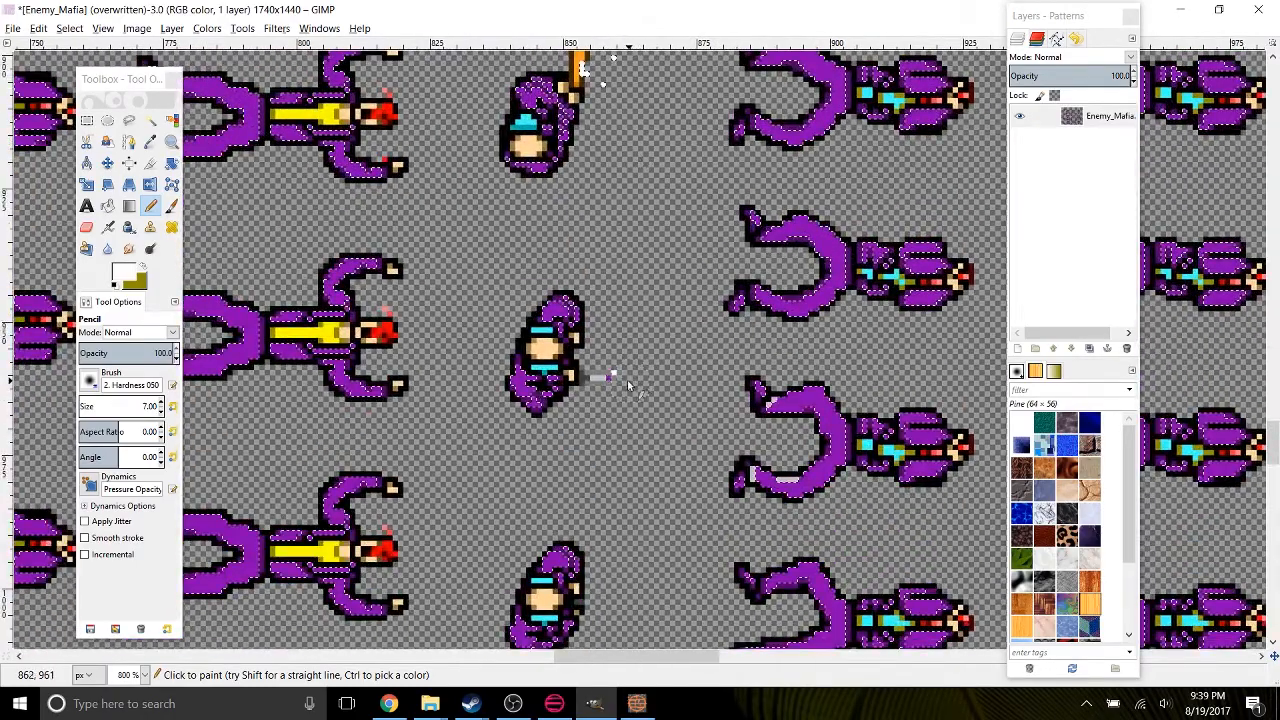
left_click_drag(620, 628, 647, 315)
Paint the remaining purple swing effects white on the upper bat sprites in the same column, and clear the selection.
mouse_move(670, 168)
left_mouse_down()
mouse_move(648, 225)
mouse_move(646, 538)
left_mouse_up()
left_click_drag(680, 241, 646, 530)
left_click_drag(655, 315, 655, 590)
left_click_drag(626, 98, 567, 350)
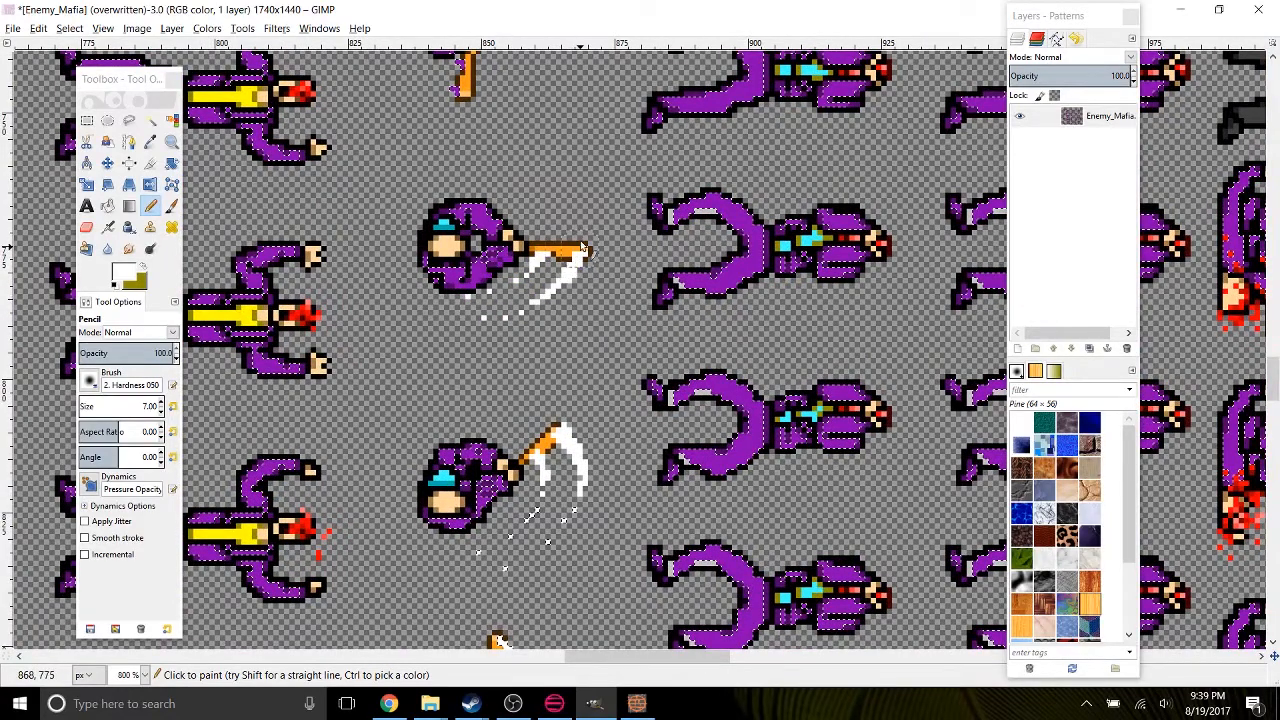
left_click_drag(582, 250, 576, 485)
left_click_drag(534, 323, 500, 373)
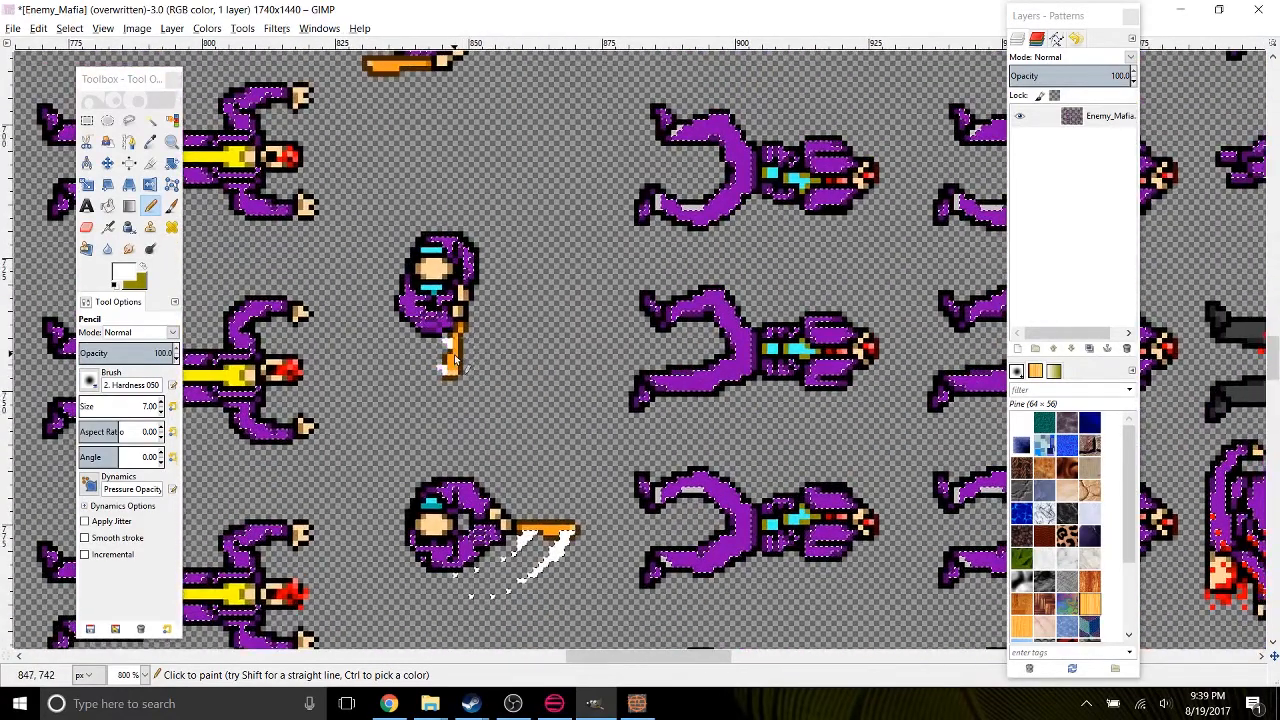
left_click_drag(552, 124, 494, 320)
left_click_drag(568, 266, 508, 499)
left_click_drag(382, 122, 430, 312)
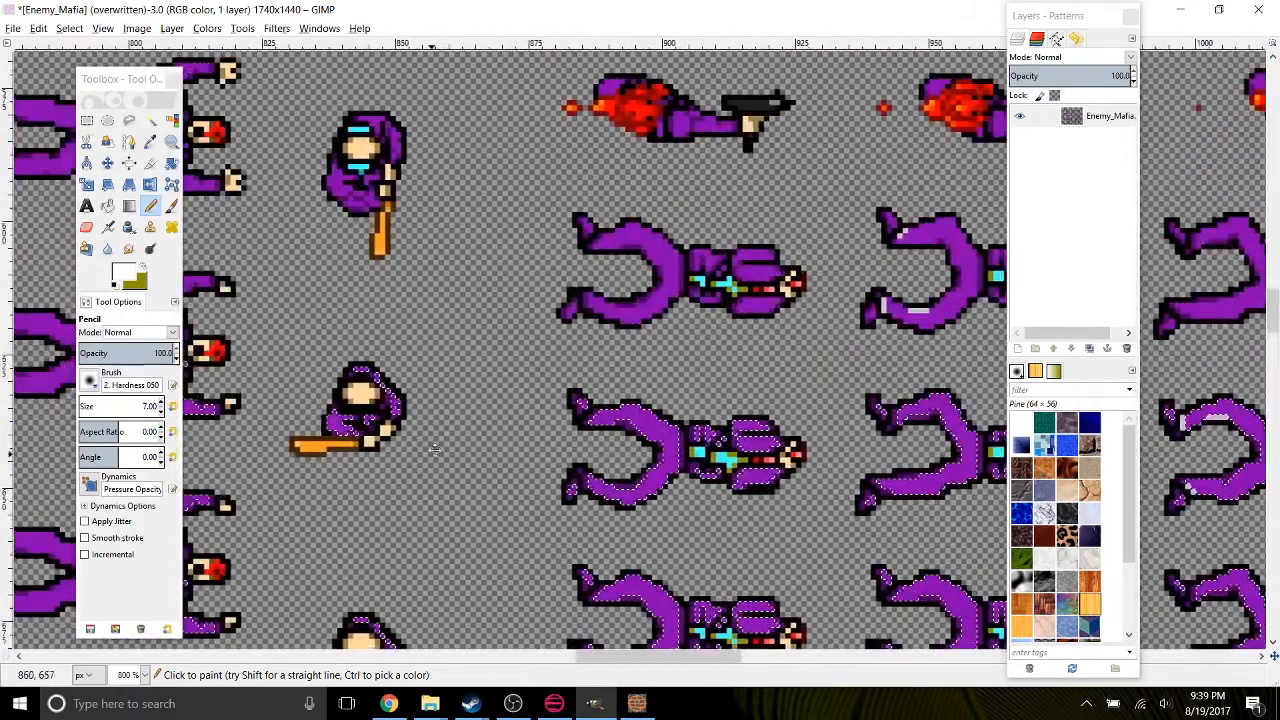
left_click_drag(438, 228, 531, 455)
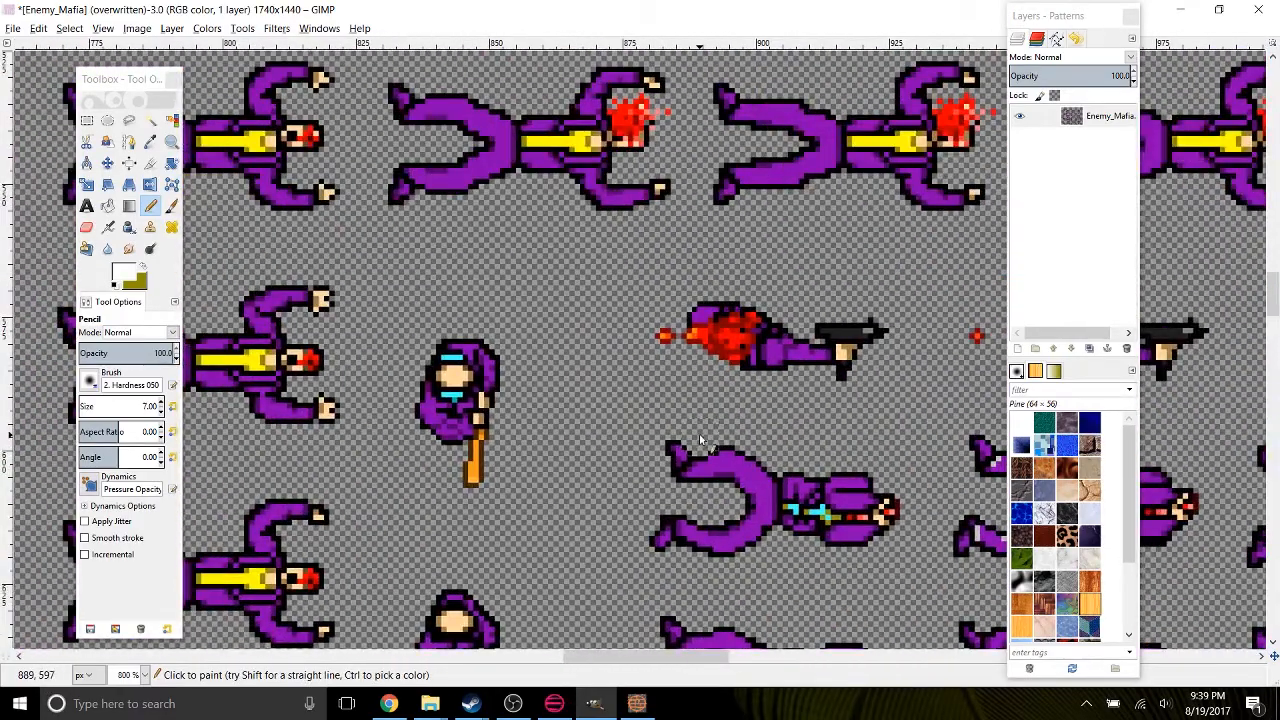
Examine the neighbouring sprite rows and columns for weapons and swing effects that are still purple.
mouse_move(870, 625)
left_mouse_down()
mouse_move(738, 405)
mouse_move(598, 385)
left_mouse_up()
left_click_drag(705, 600, 795, 30)
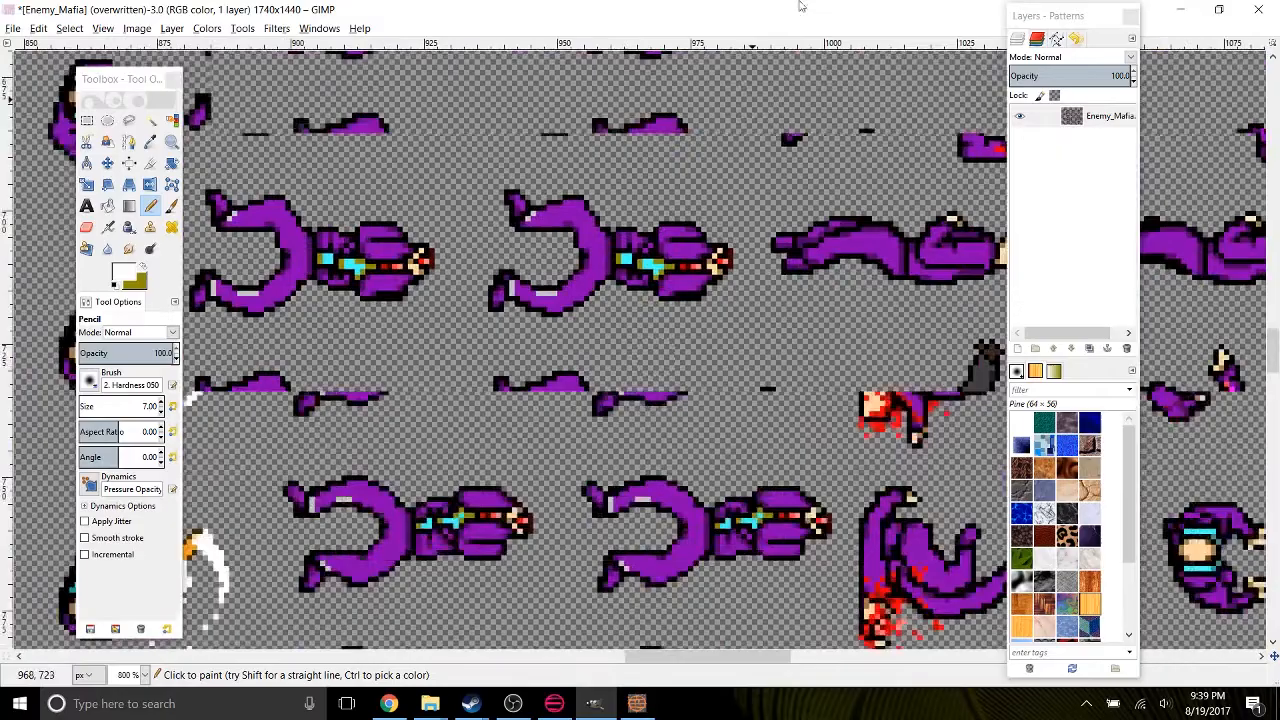
left_click_drag(470, 330, 768, 80)
left_click_drag(618, 438, 749, 130)
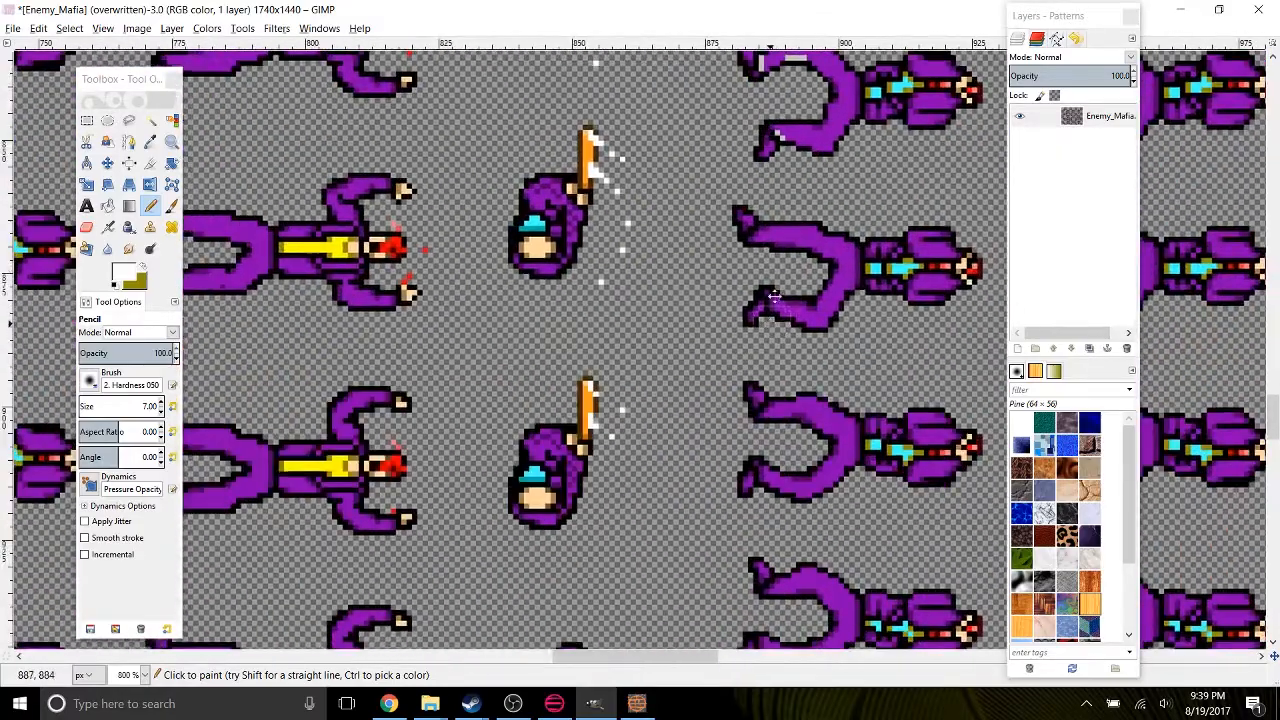
left_click_drag(763, 396, 778, 92)
left_click_drag(632, 522, 637, 316)
mouse_move(640, 441)
left_mouse_down()
mouse_move(620, 425)
mouse_move(243, 345)
left_mouse_up()
mouse_move(850, 420)
left_mouse_down()
mouse_move(389, 410)
mouse_move(531, 385)
left_mouse_up()
left_click_drag(887, 400, 483, 410)
left_click_drag(826, 428, 828, 297)
mouse_move(760, 355)
left_mouse_down()
mouse_move(569, 498)
mouse_move(480, 585)
left_mouse_up()
left_click_drag(808, 262, 490, 468)
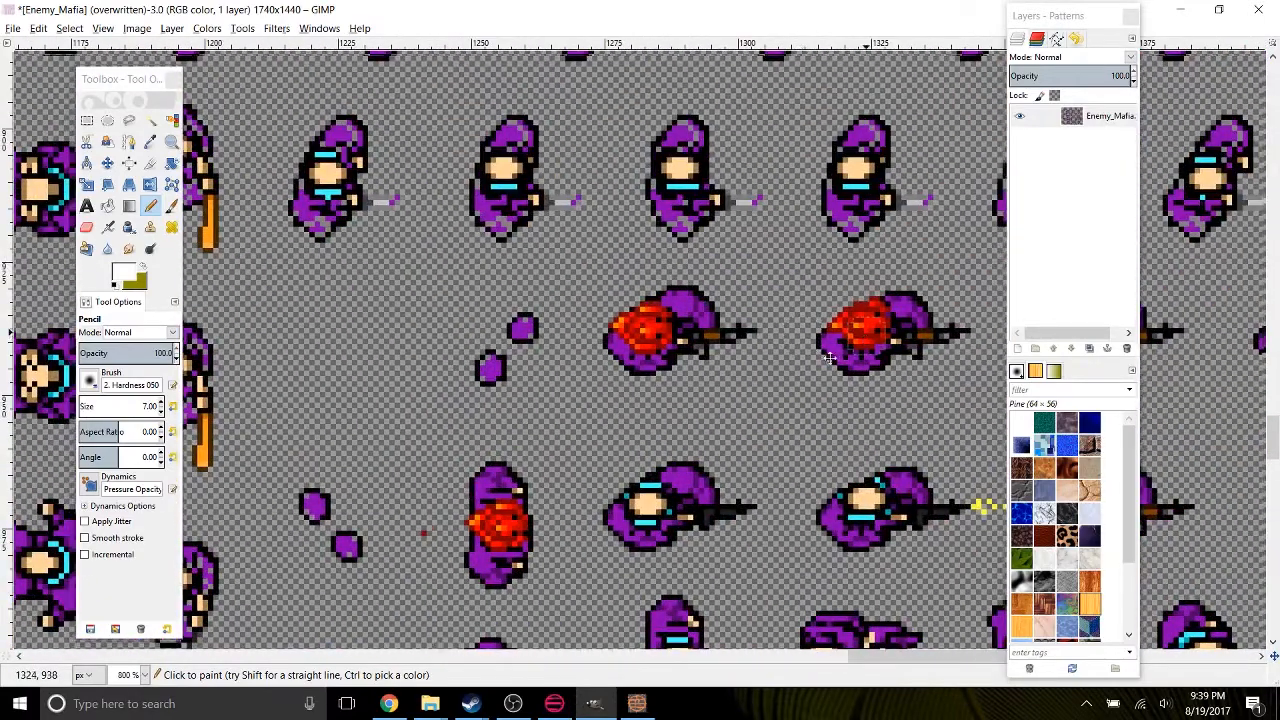
Select the purple by color and paint the knife tips white across the row of knife sprites, then clear the selection.
left_click_drag(880, 259, 687, 346)
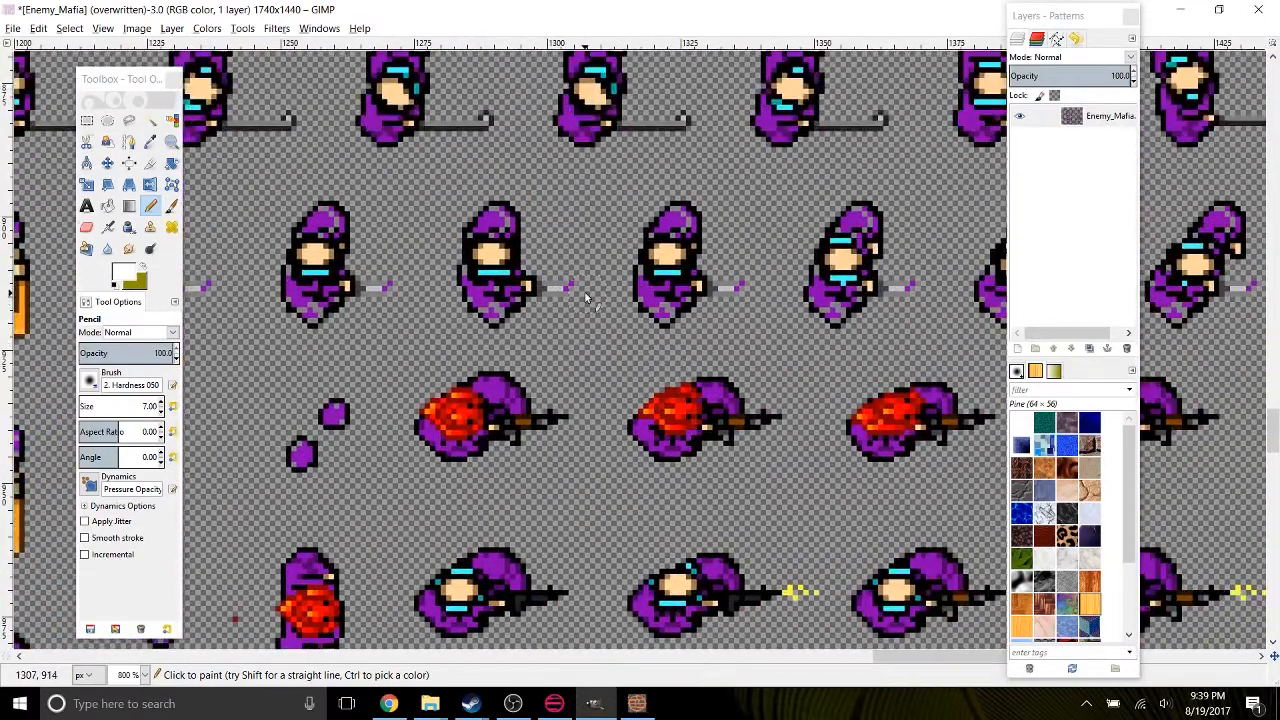
left_click(172, 122)
left_click(340, 318)
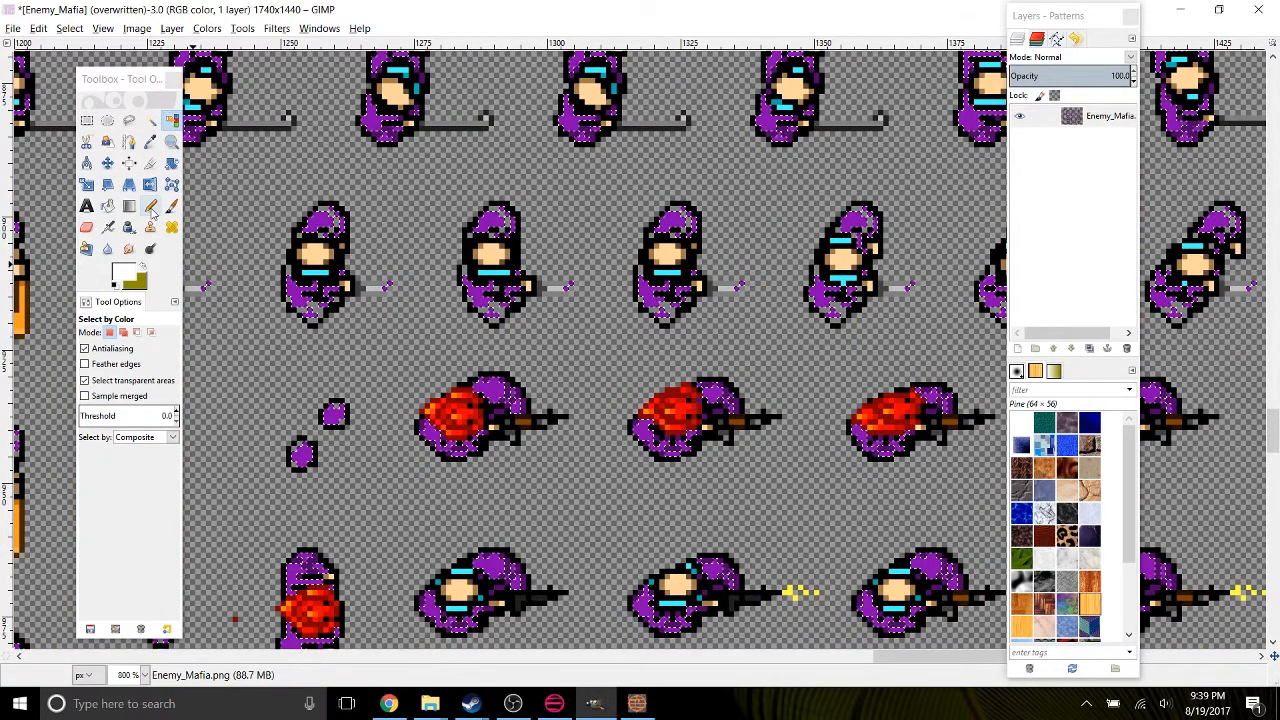
key("n")
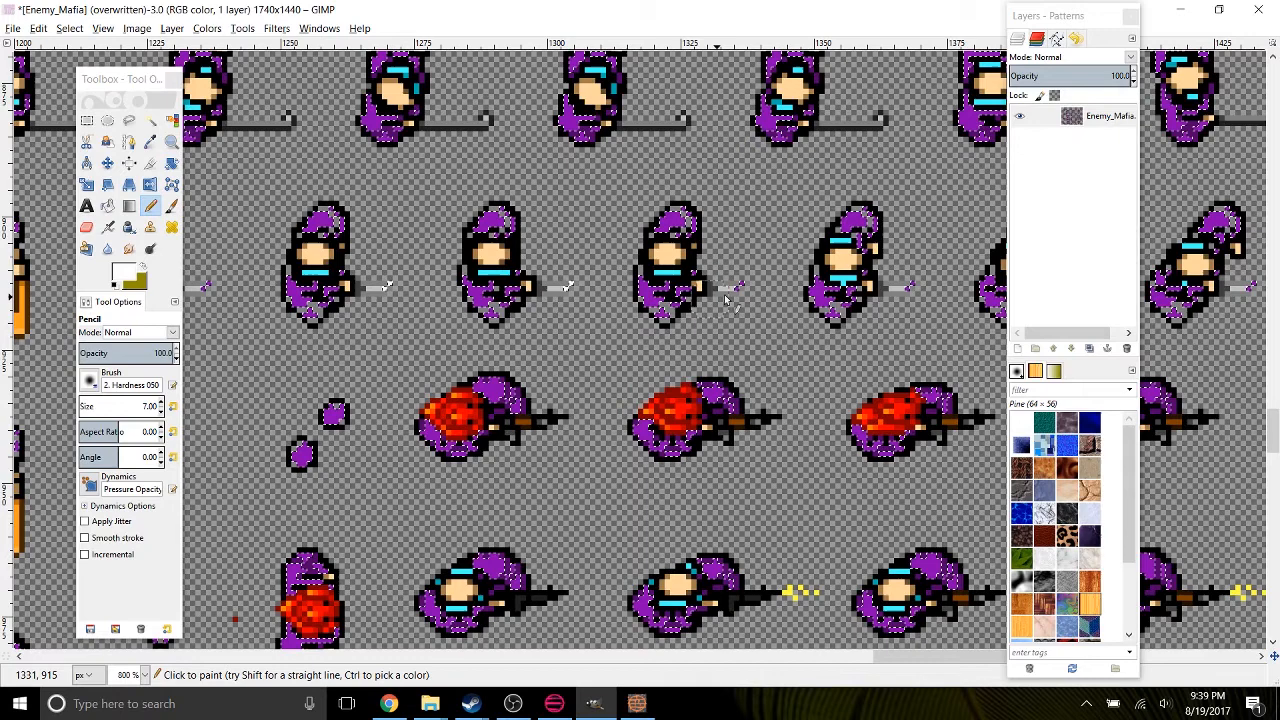
left_click_drag(840, 302, 564, 306)
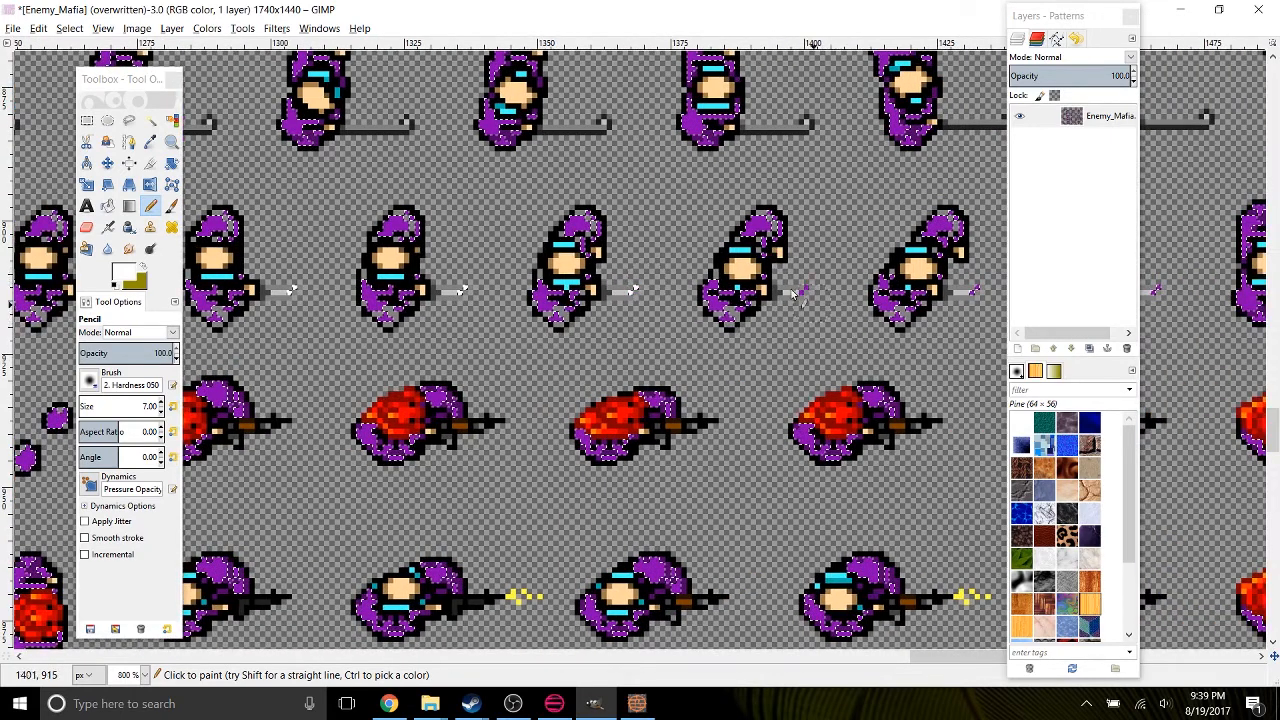
left_click_drag(887, 373, 647, 388)
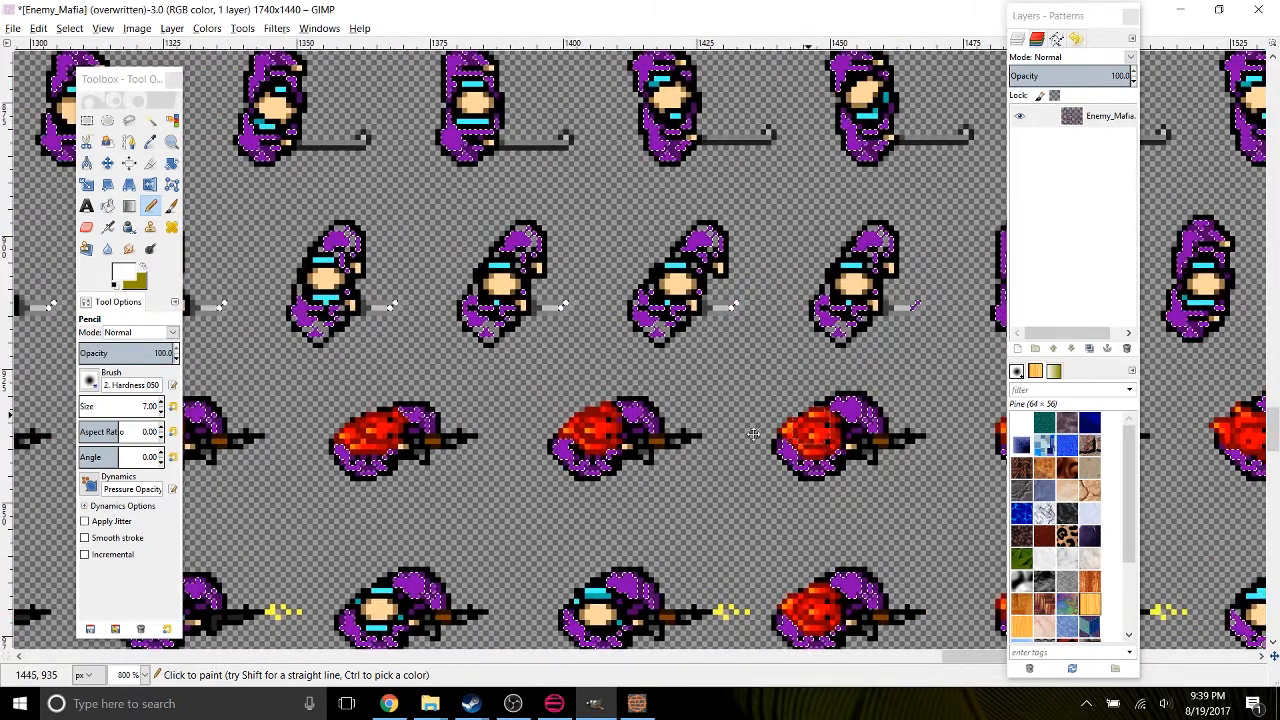
left_click_drag(802, 434, 530, 442)
left_click_drag(299, 449, 733, 415)
left_click_drag(372, 352, 813, 358)
left_click_drag(327, 298, 570, 293)
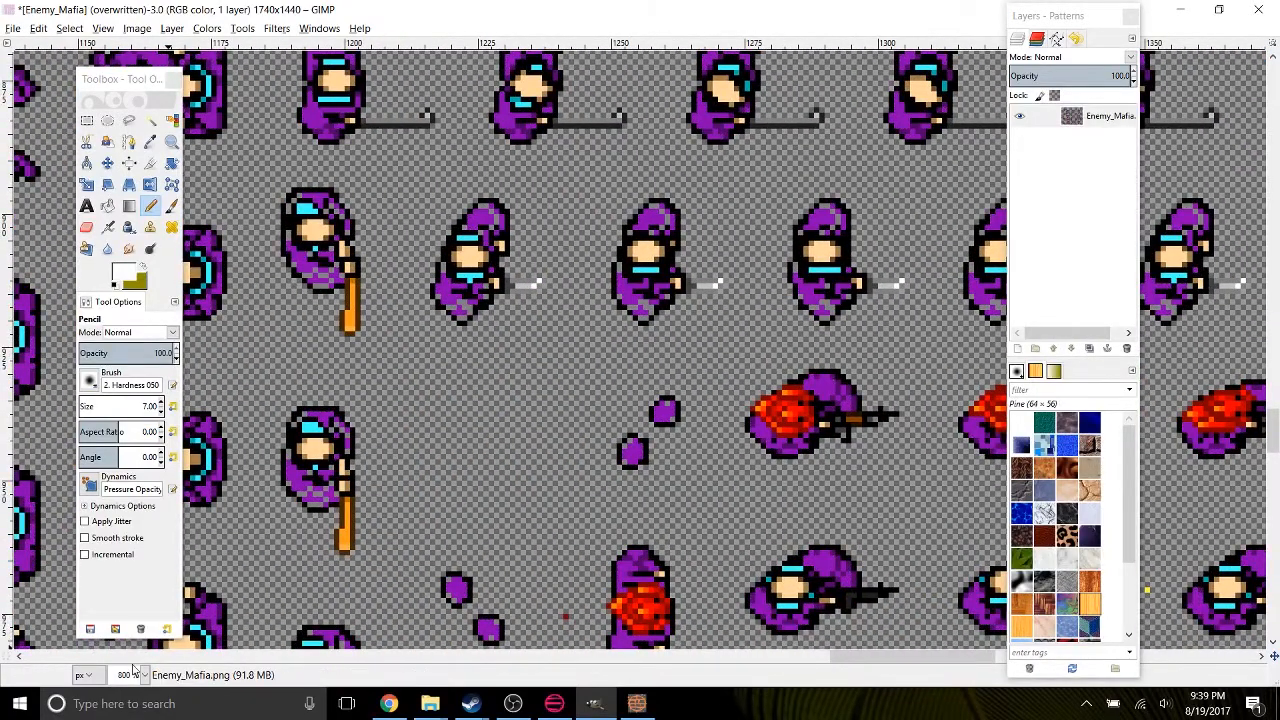
Examine the corpse and gun sprites at 400% zoom, up to the sheet's upper-right corner, for leftover recoloring.
scroll(122, 673, "down", 1)
left_click_drag(925, 122, 645, 500)
left_click_drag(787, 312, 692, 487)
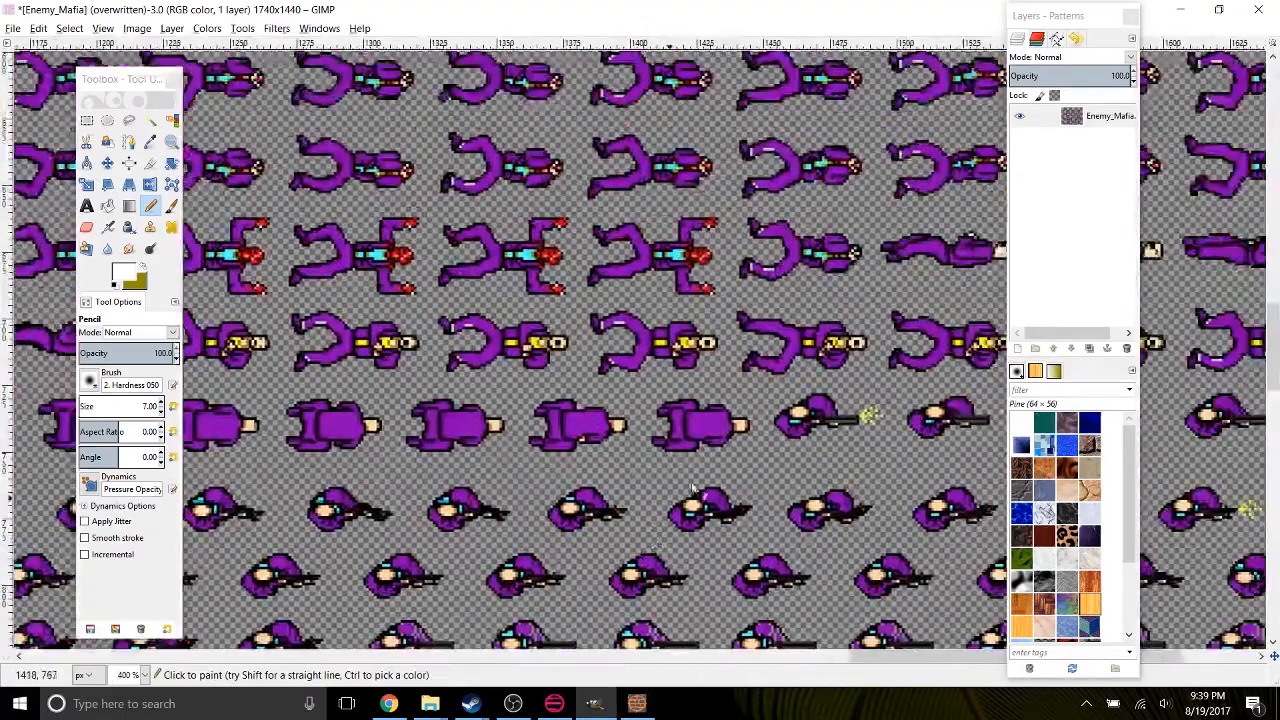
left_click_drag(815, 268, 620, 544)
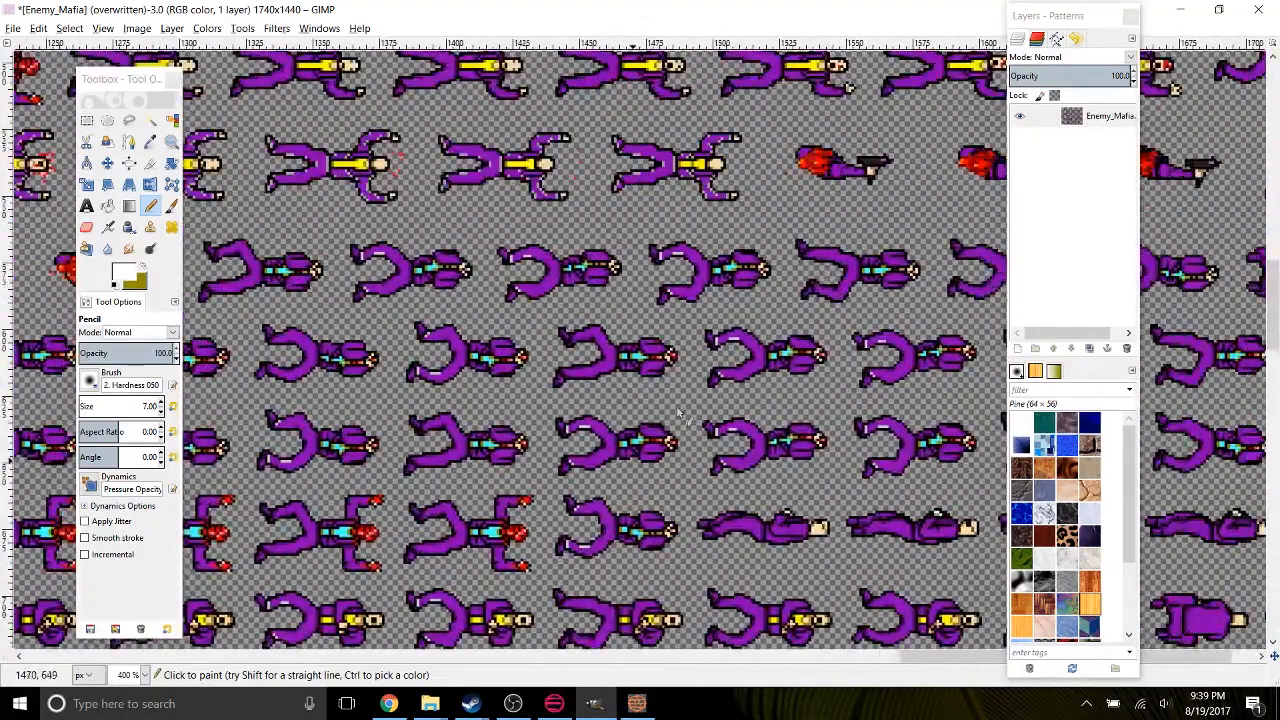
left_click_drag(948, 285, 393, 330)
left_click_drag(465, 172, 560, 496)
left_click_drag(514, 284, 532, 602)
left_click_drag(482, 308, 484, 606)
left_click_drag(522, 329, 477, 503)
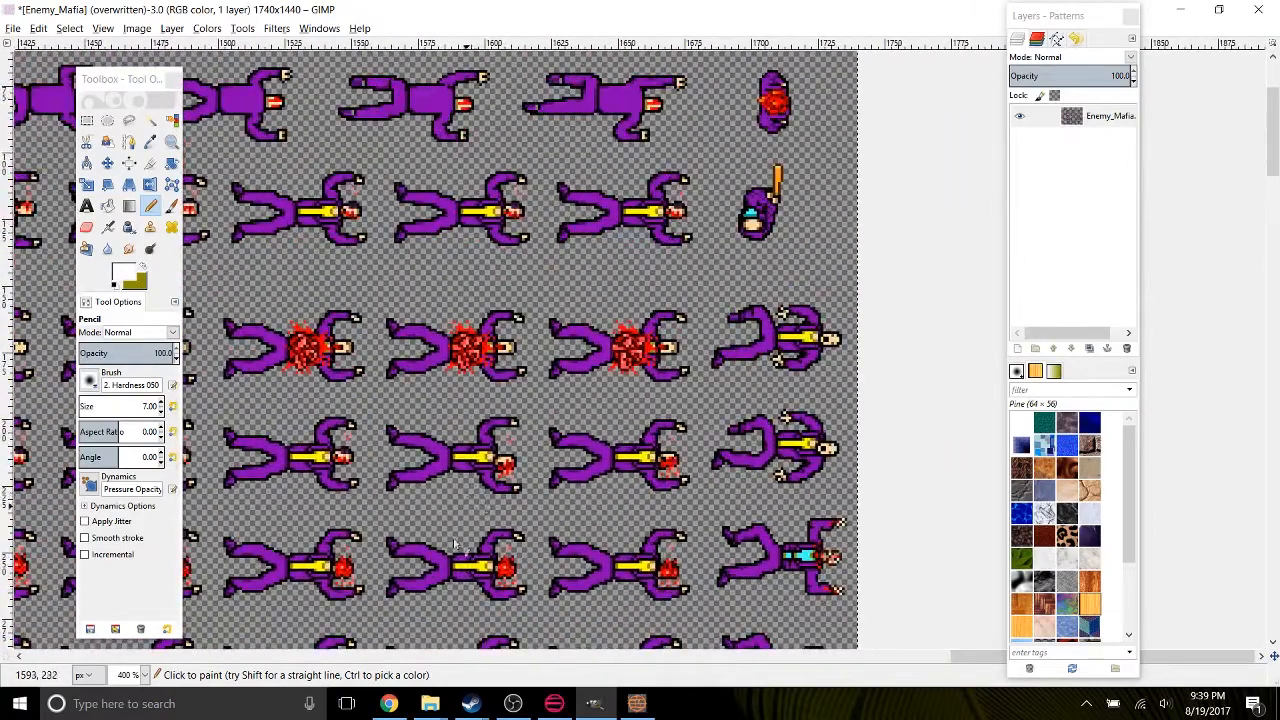
scroll(454, 543, "up", 5)
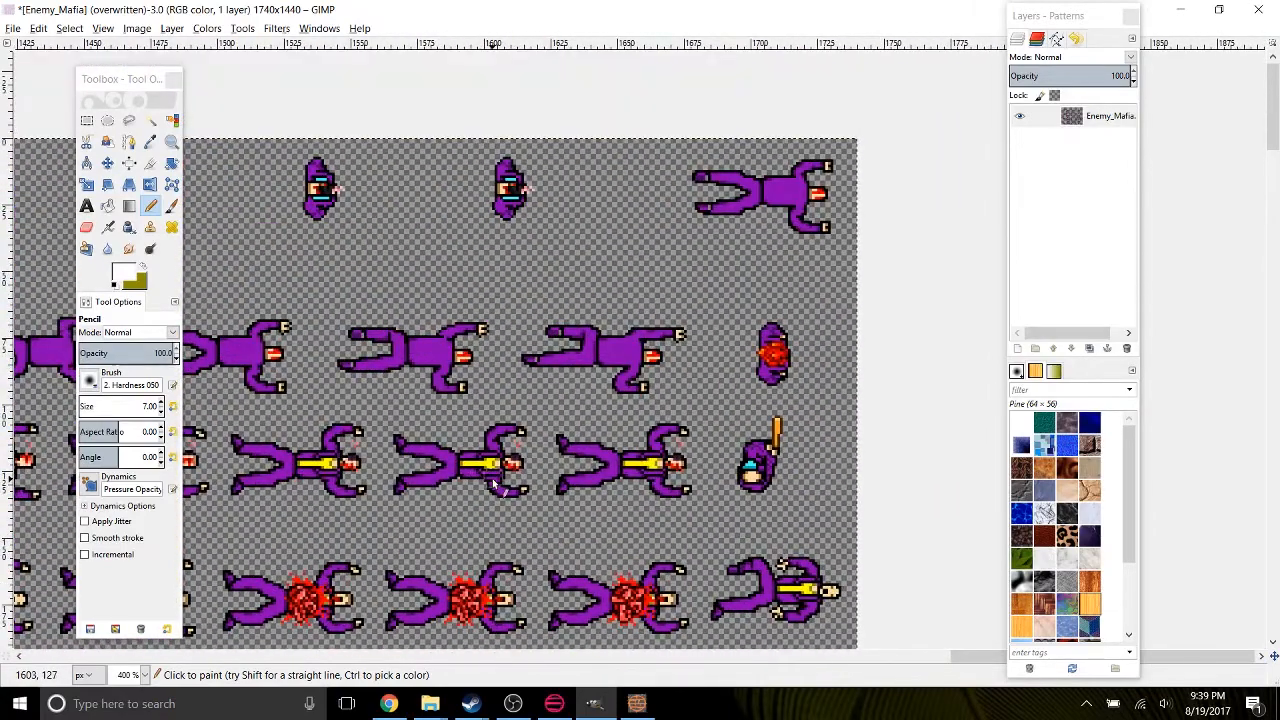
scroll(493, 483, "down", 8)
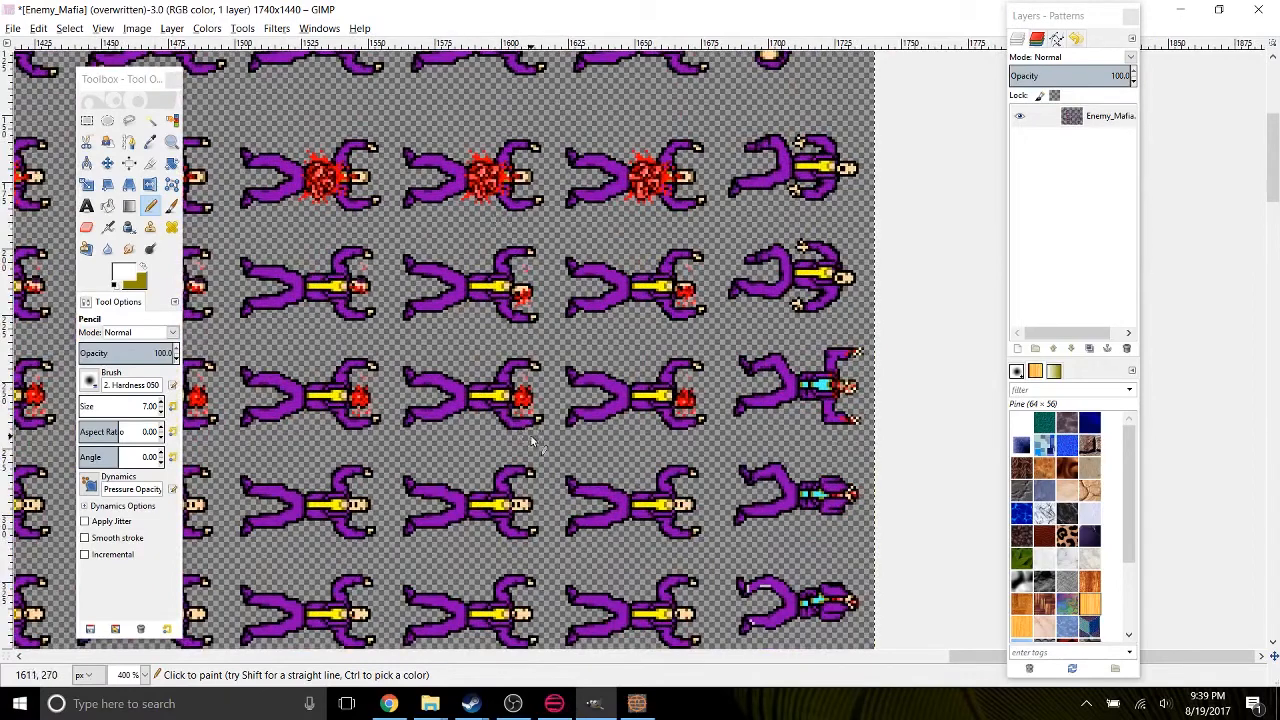
left_click_drag(515, 473, 675, 408)
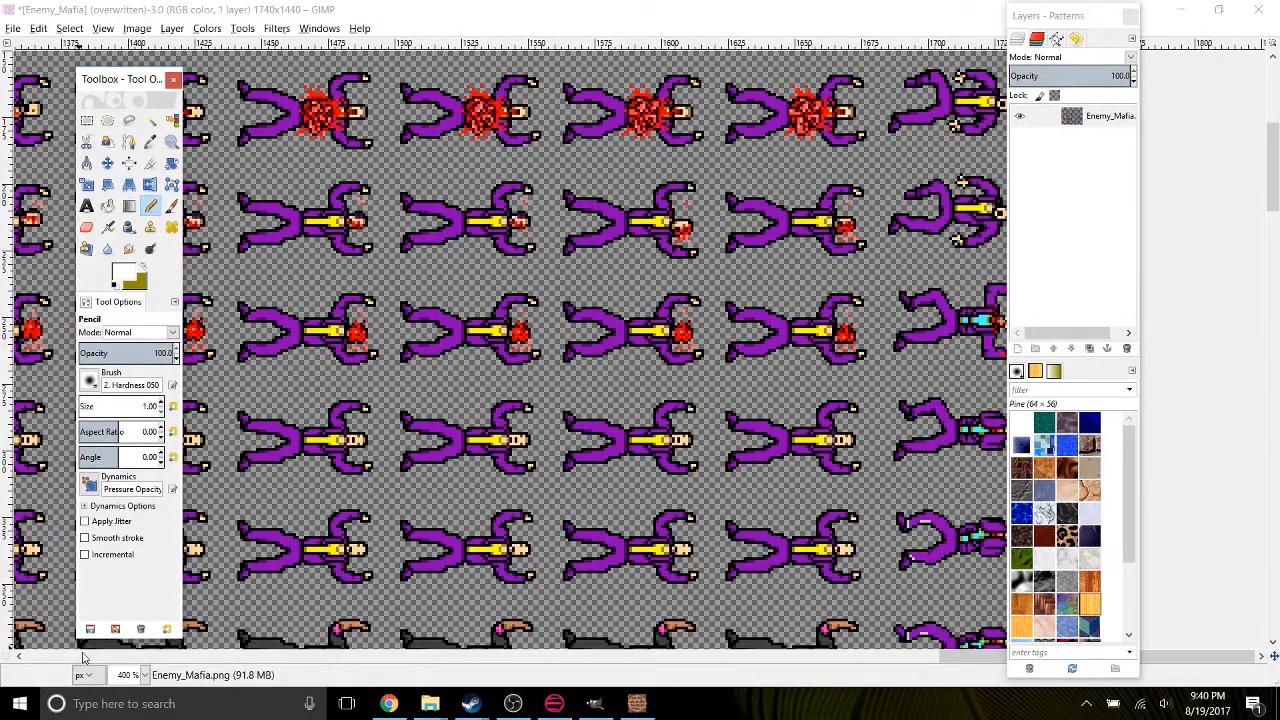
Examine the sprite sheet at 200% zoom from its left edge across to the middle rows for missed recoloring.
scroll(130, 675, "down", 1)
left_click_drag(506, 396, 925, 381)
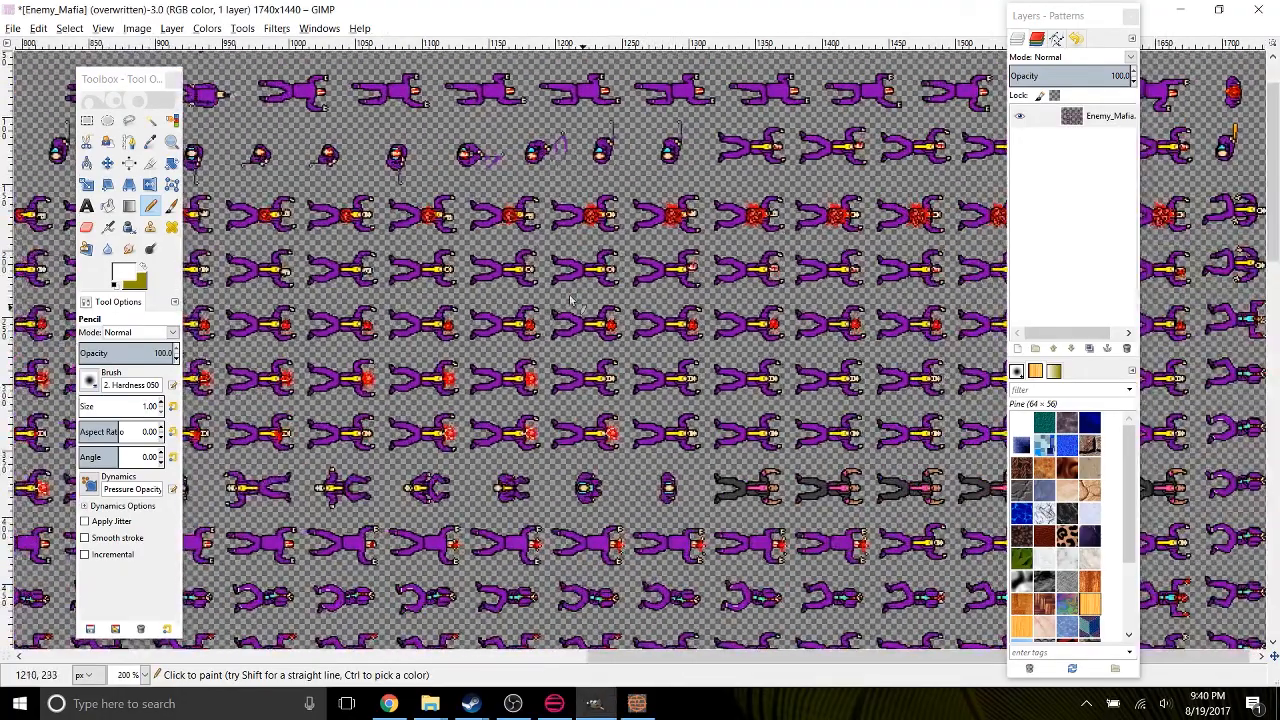
left_click_drag(530, 316, 922, 204)
left_click_drag(500, 453, 975, 302)
left_click_drag(425, 304, 1115, 184)
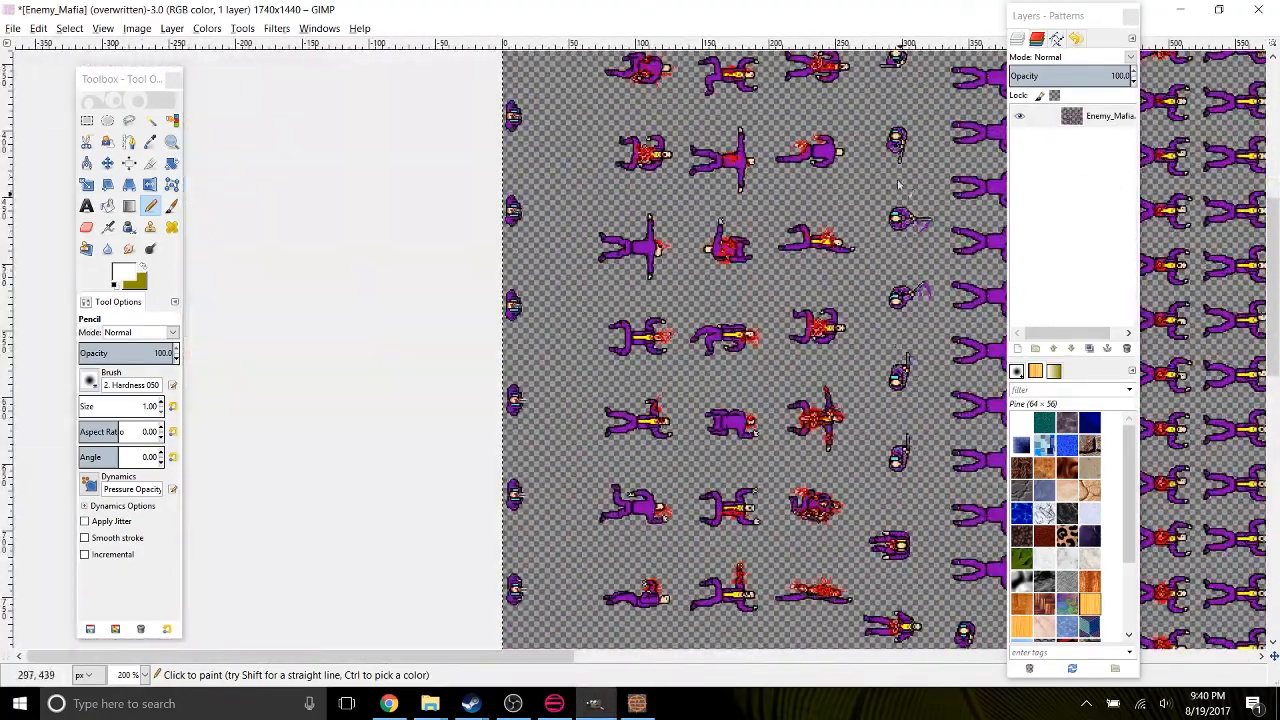
left_click_drag(897, 410, 582, 406)
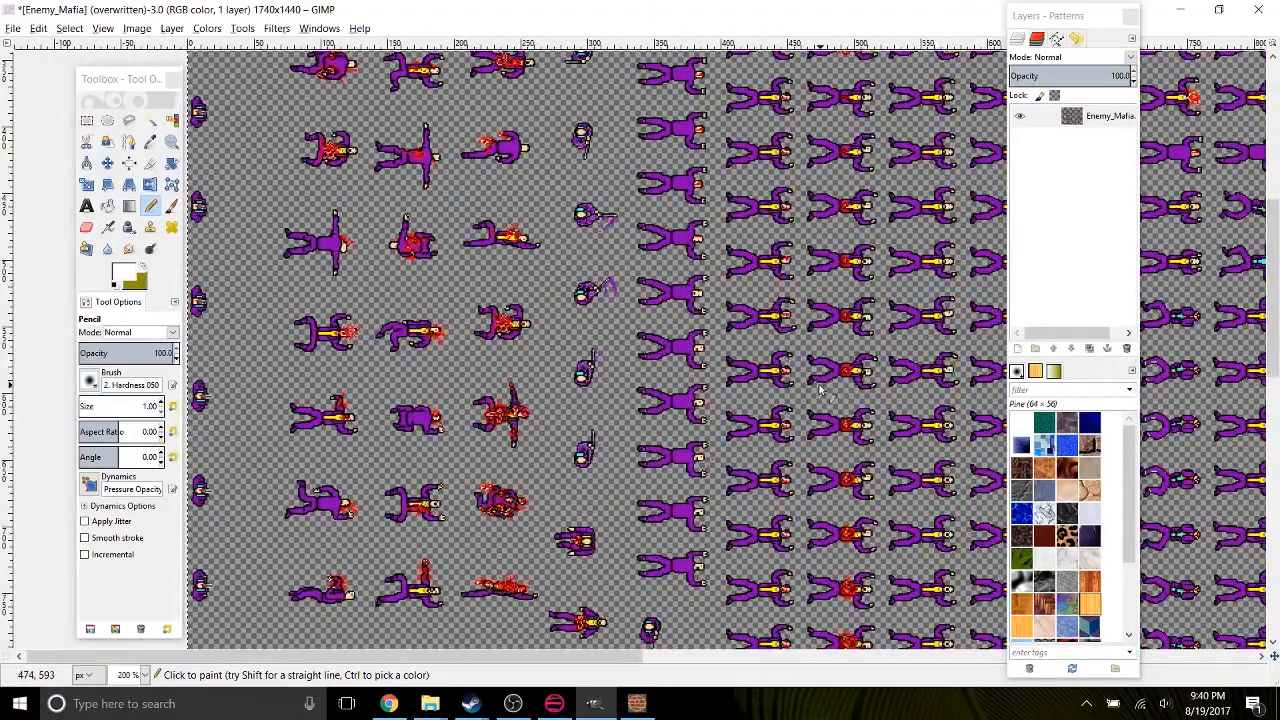
left_click_drag(820, 389, 298, 441)
left_click_drag(800, 265, 490, 464)
left_click_drag(858, 532, 367, 391)
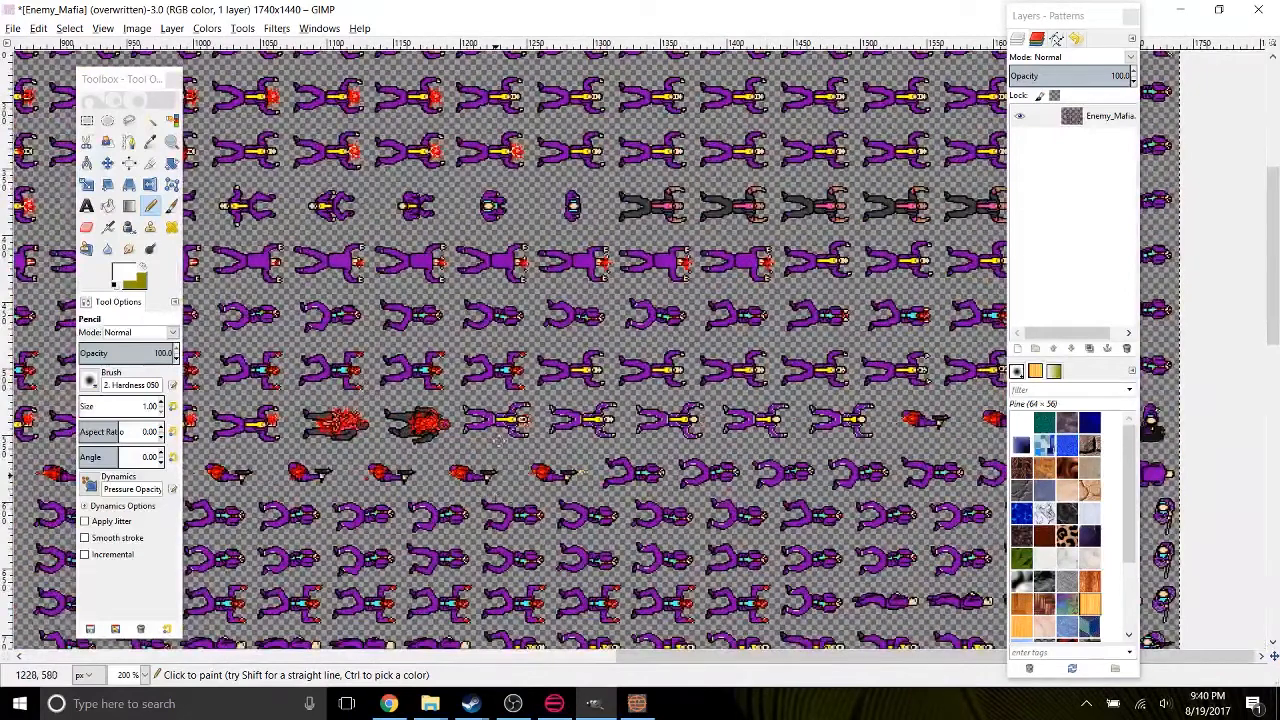
left_click_drag(497, 476, 500, 328)
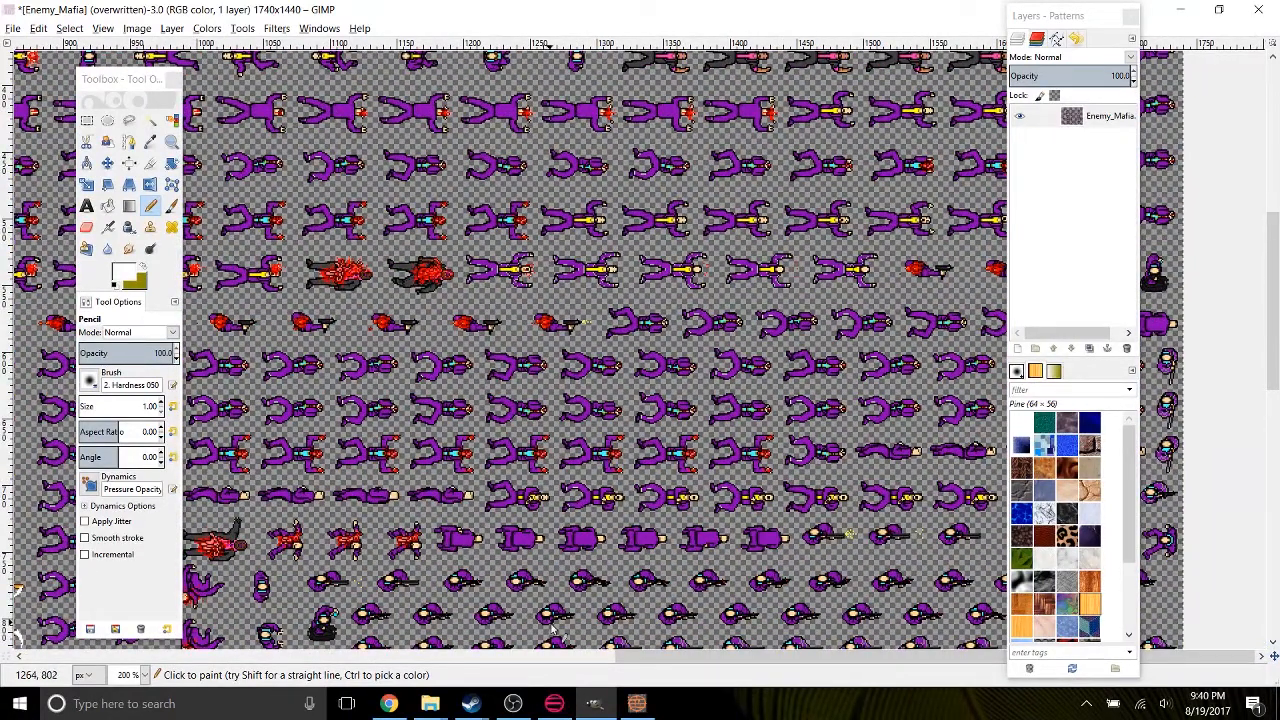
left_click(598, 705)
left_click(600, 707)
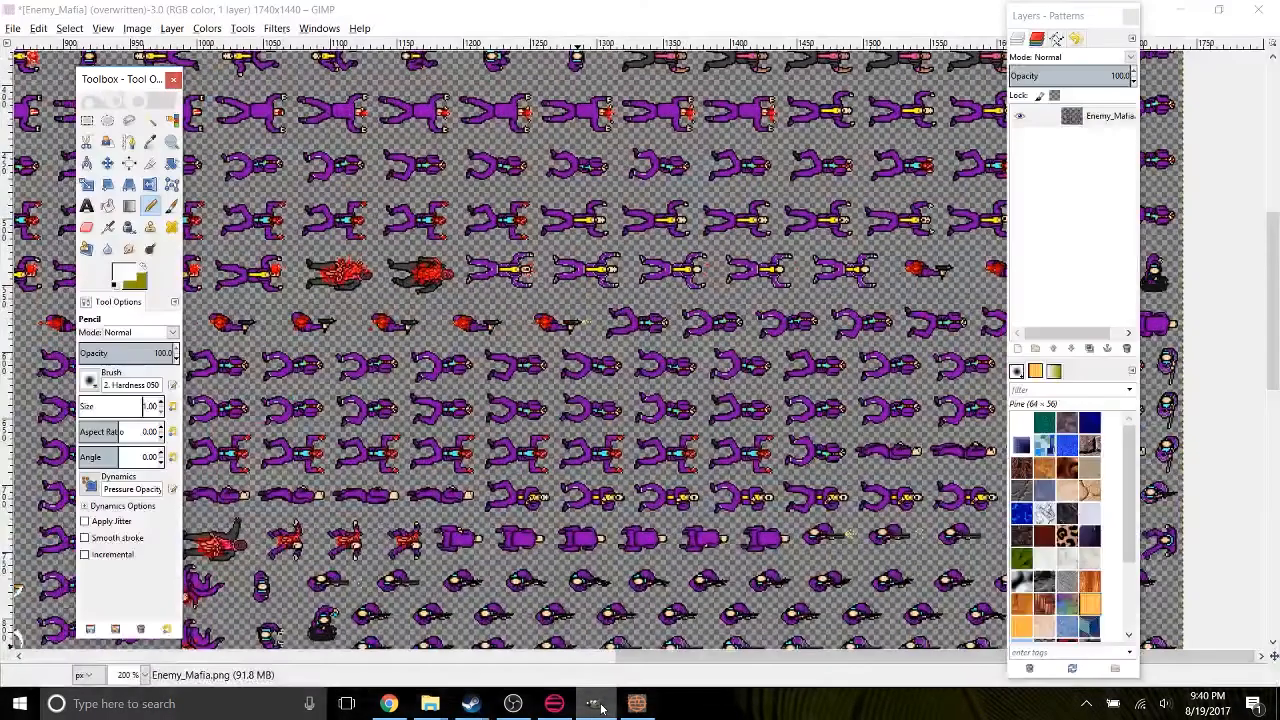
scroll(563, 465, "up", 5)
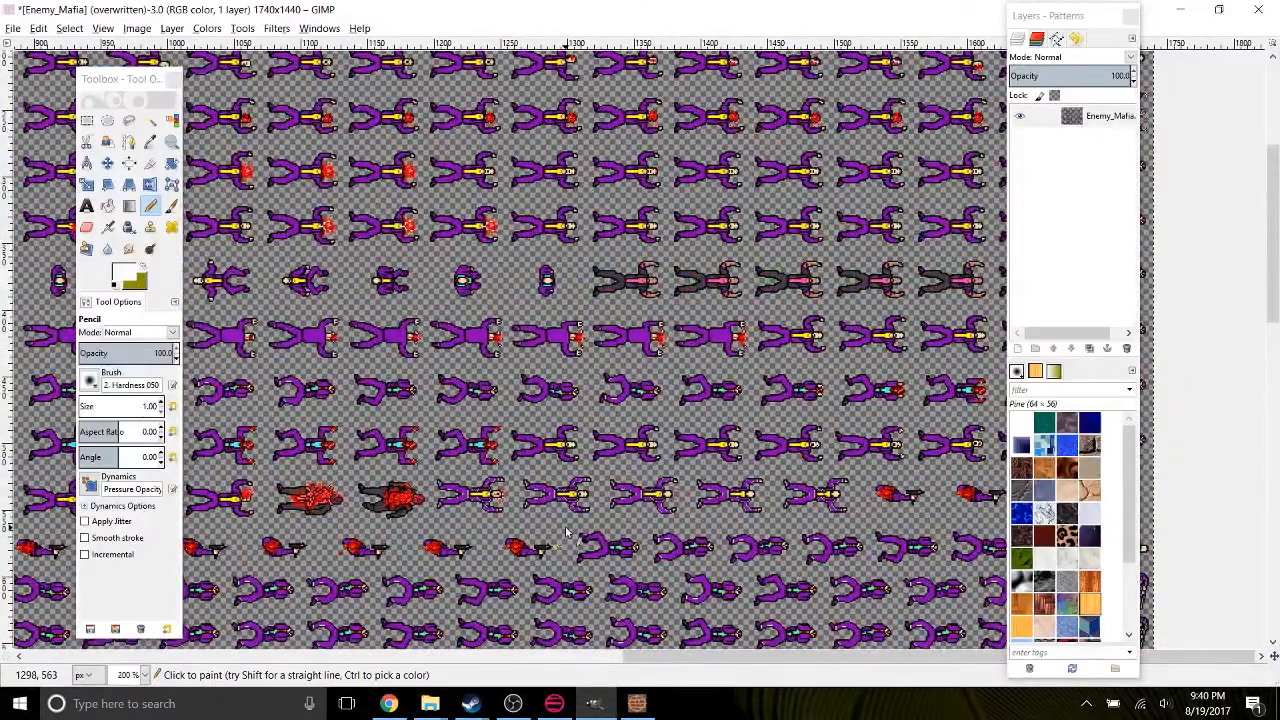
left_click(595, 705)
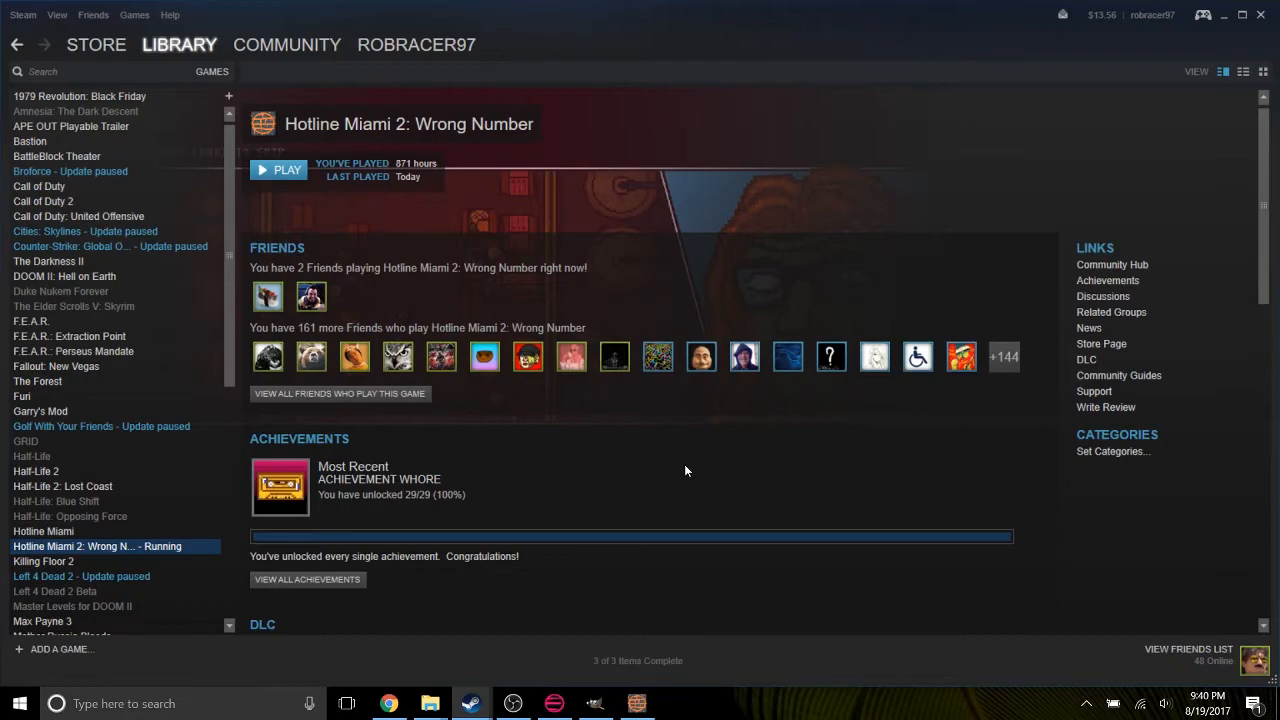
left_click(597, 704)
Review the whole enemy sprite sheet at 50% and 100% zoom, including the lower-right block of small sprites.
scroll(607, 356, "up", 2)
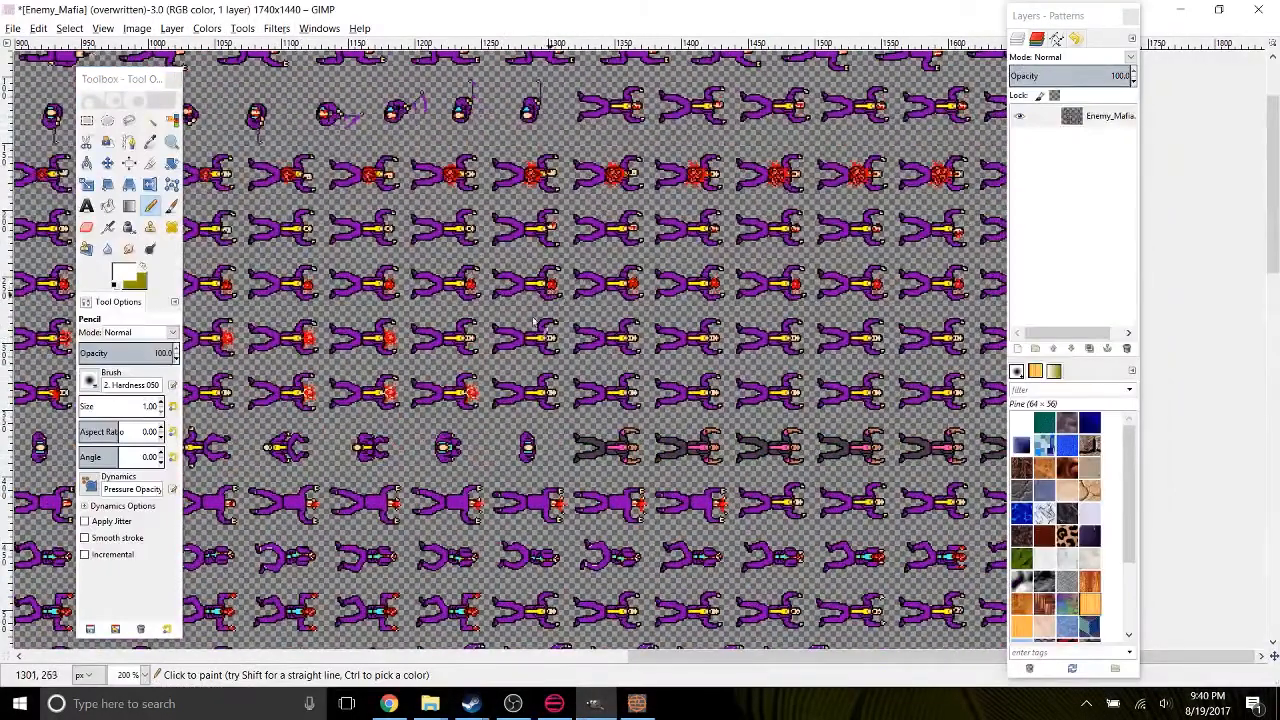
left_click_drag(469, 490, 562, 366)
scroll(142, 676, "down", 1)
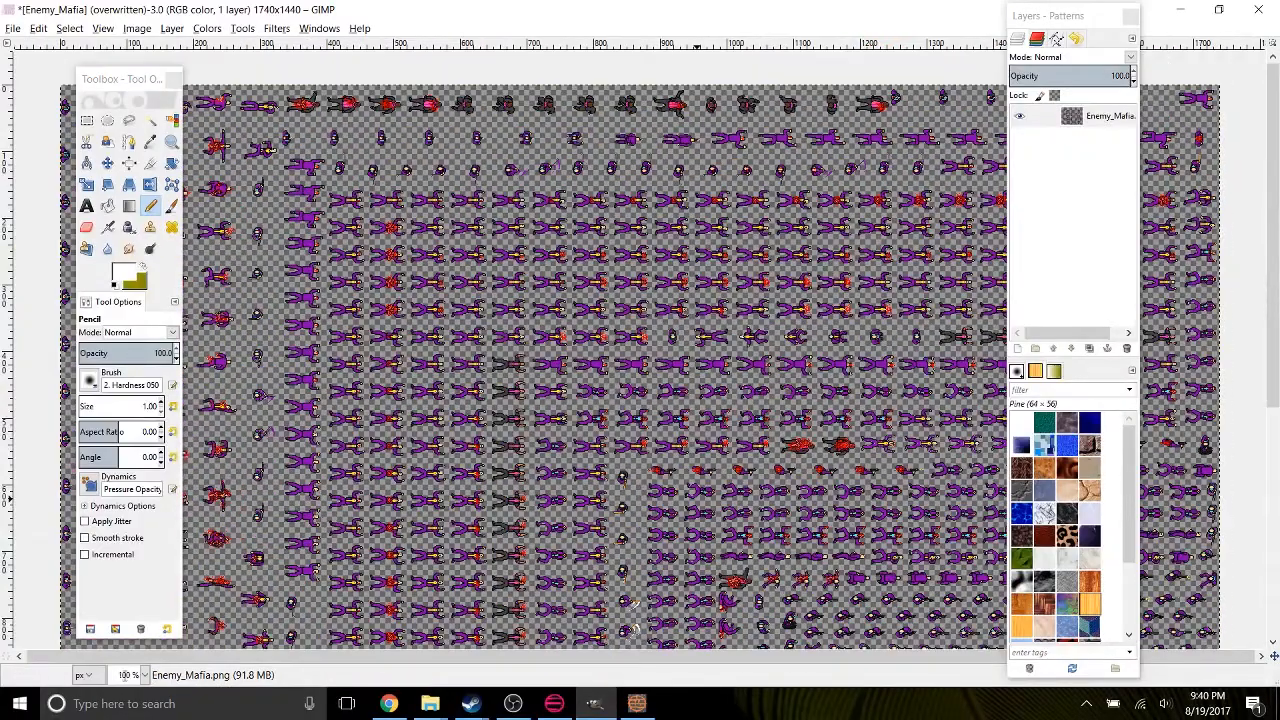
left_click_drag(820, 500, 634, 348)
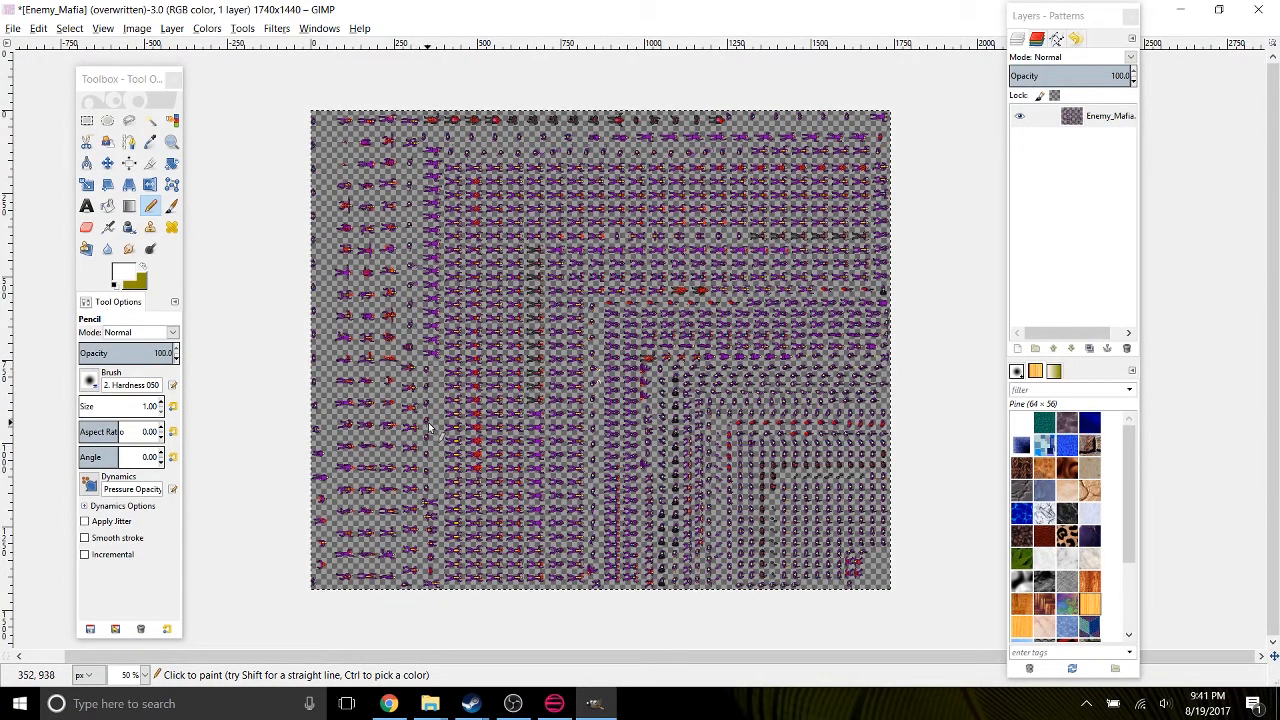
left_click_drag(799, 481, 715, 421)
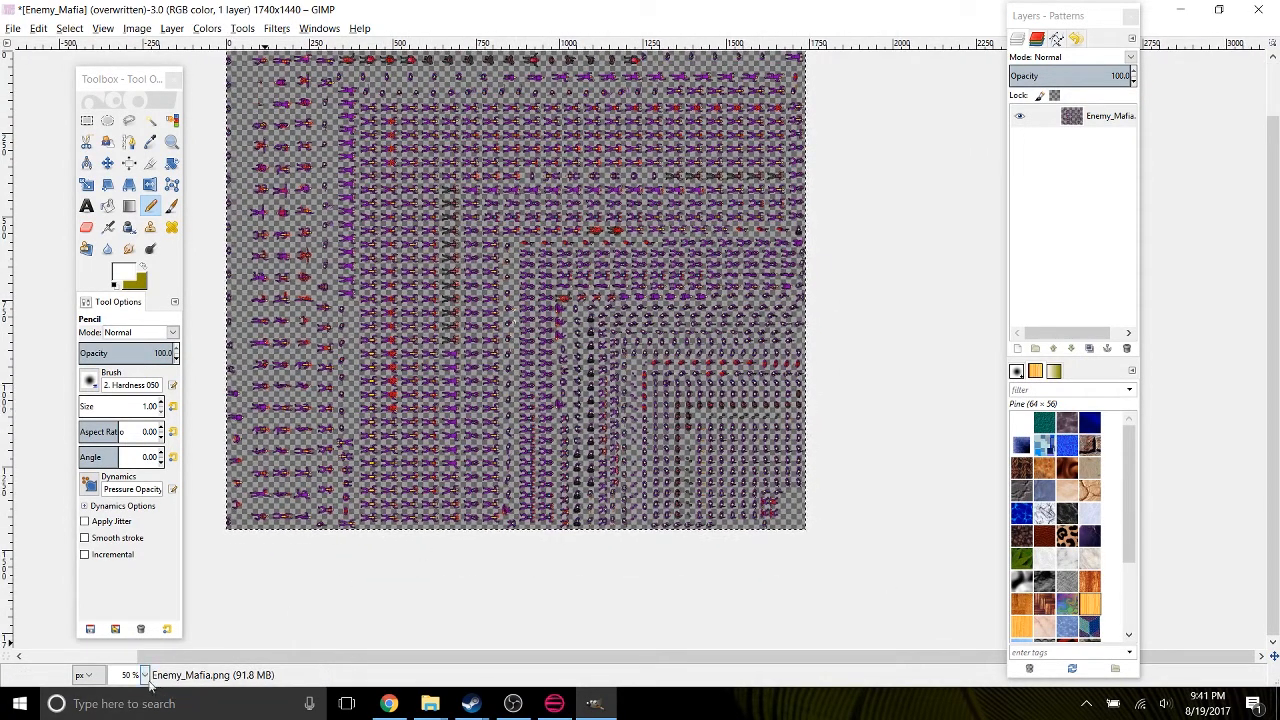
key("1")
left_click_drag(755, 332, 583, 243)
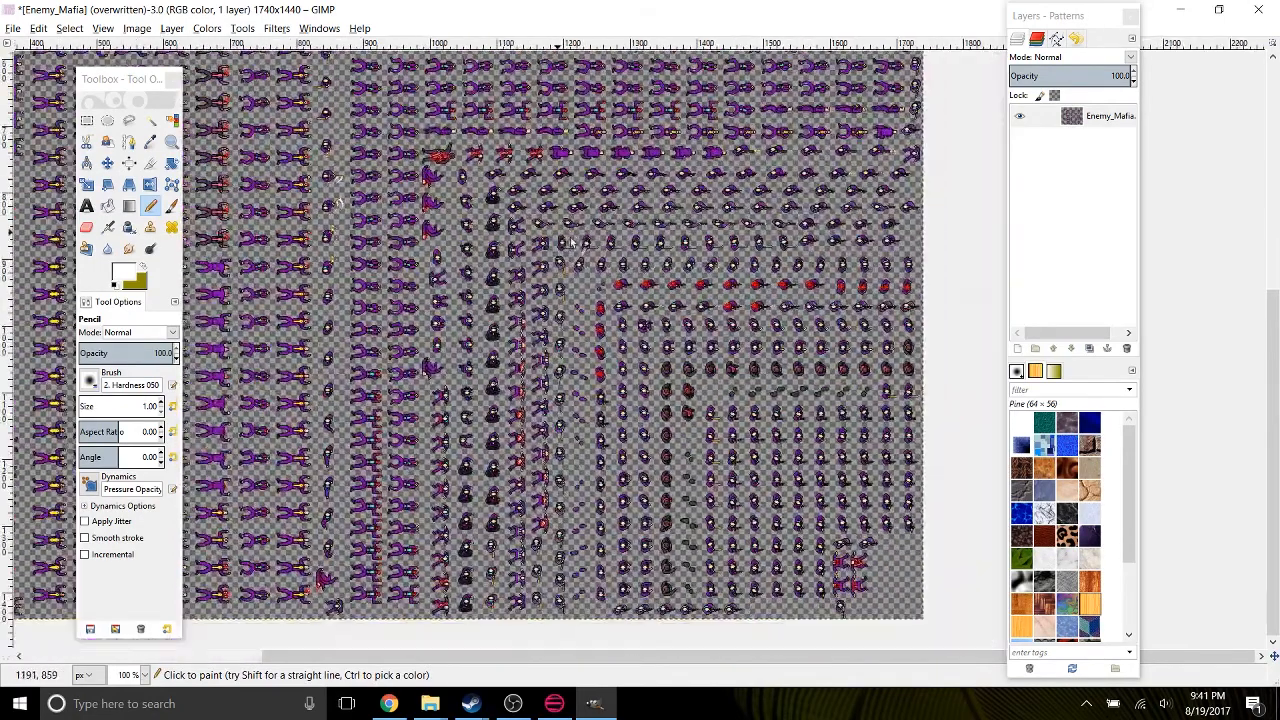
Switch to HLM WAD Explorer and preview player sprite sheets such as Player_Rat.png and Player_Jacket.png.
left_click_drag(605, 181, 575, 288)
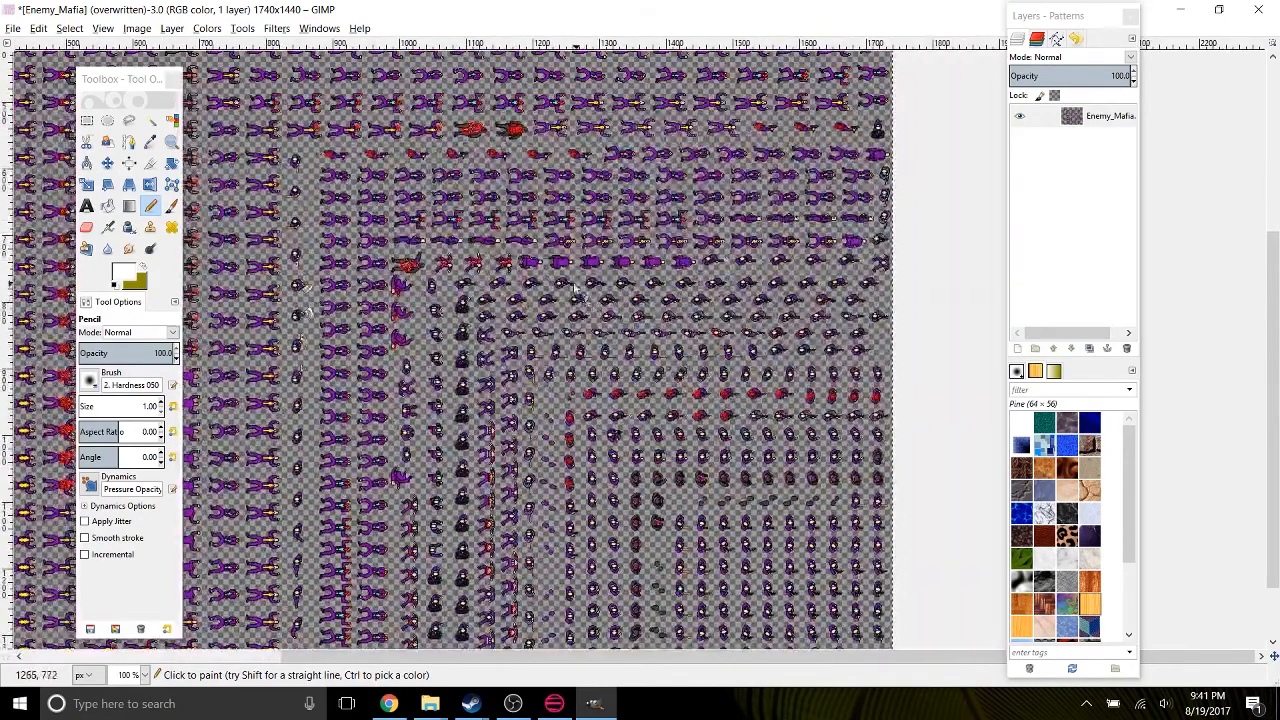
left_click(554, 703)
scroll(286, 378, "down", 7)
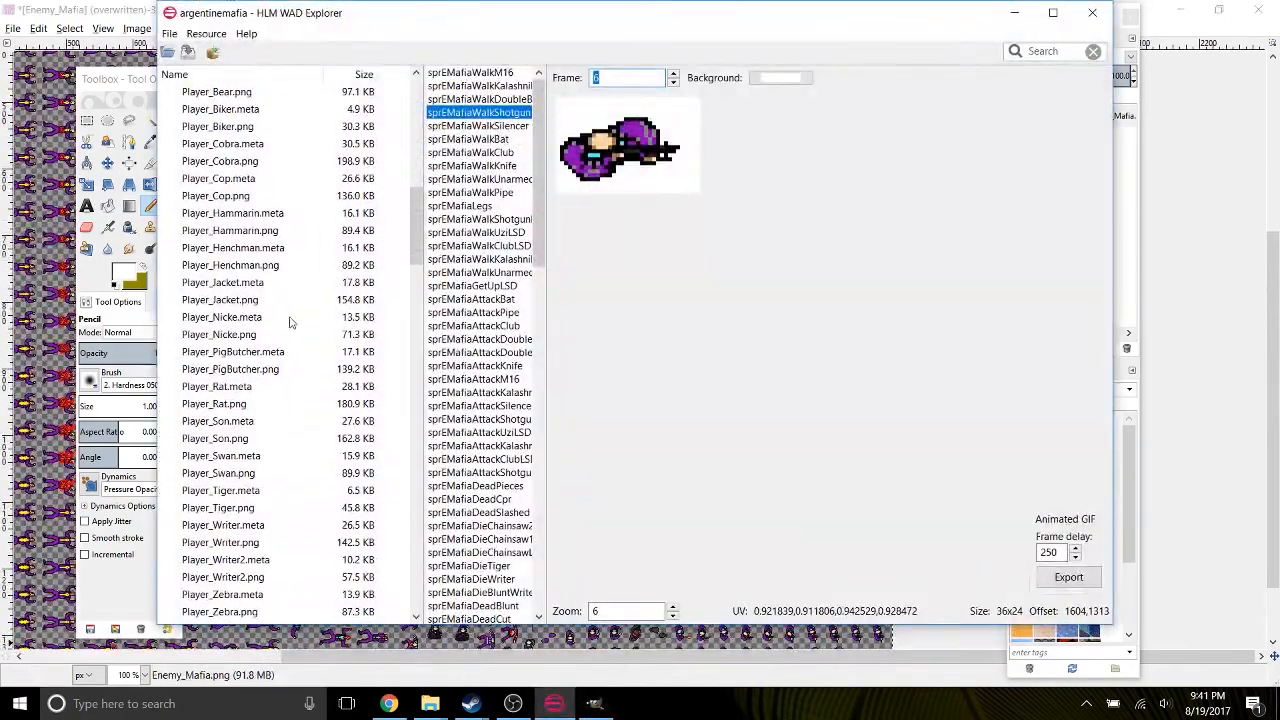
left_click(288, 303)
left_click(280, 389)
left_click(270, 403)
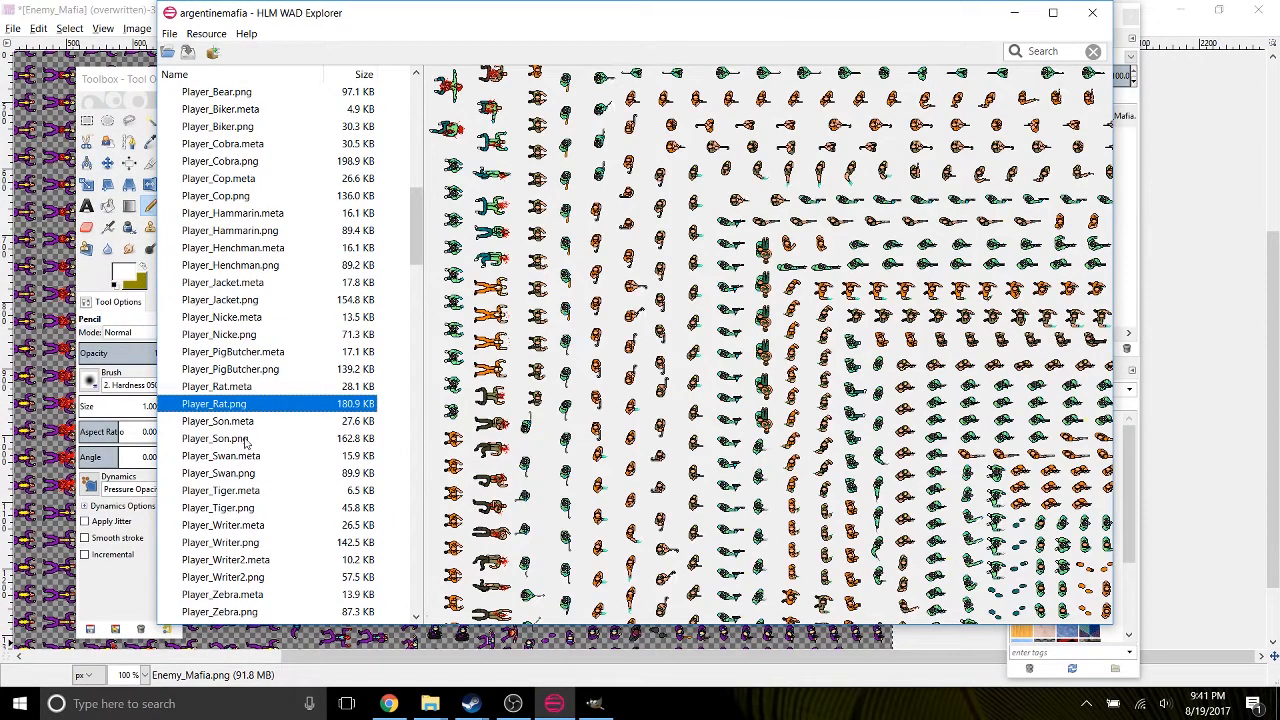
left_click(257, 303)
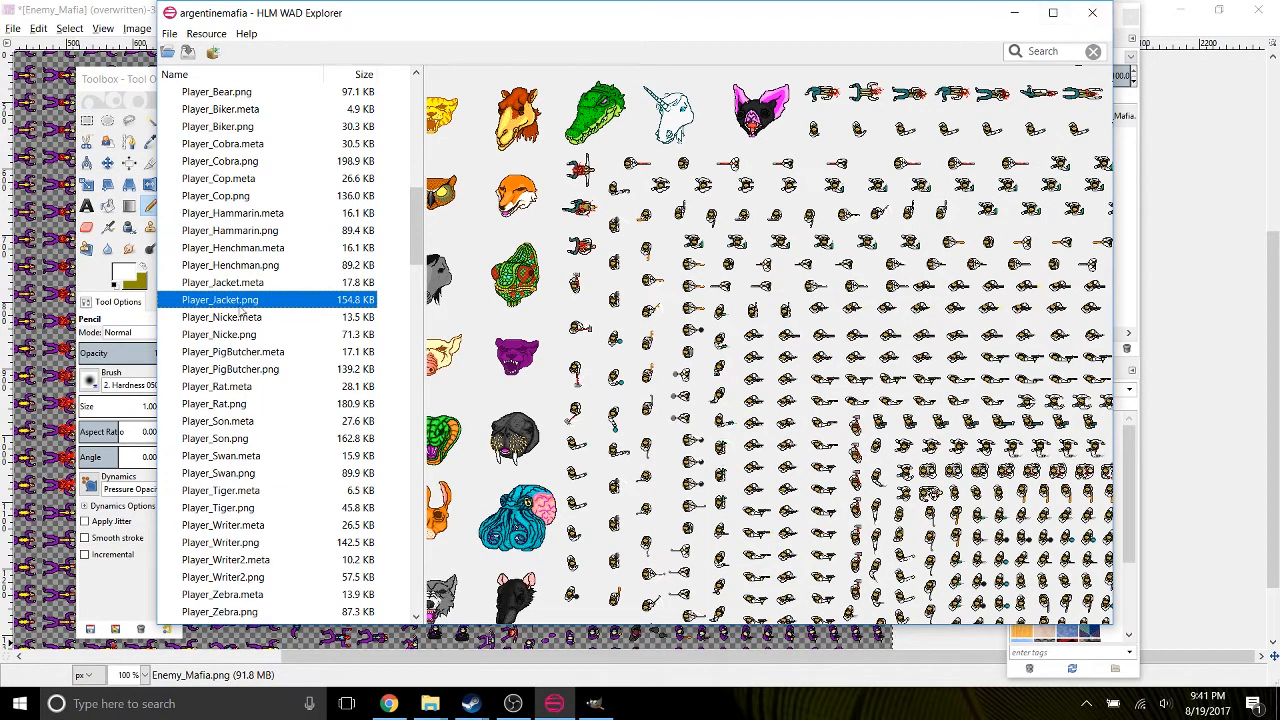
scroll(250, 380, "down", 5)
left_click(248, 370)
left_click(246, 388)
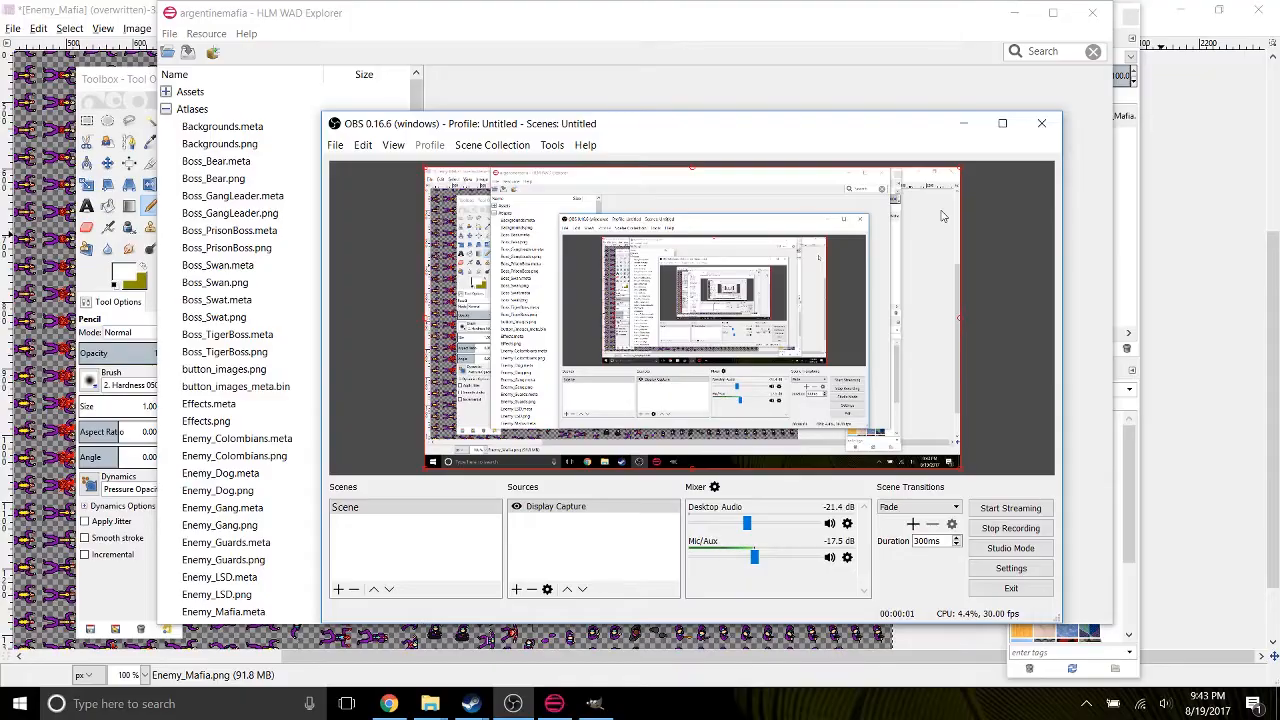
left_click_drag(877, 128, 820, 110)
left_click(895, 110)
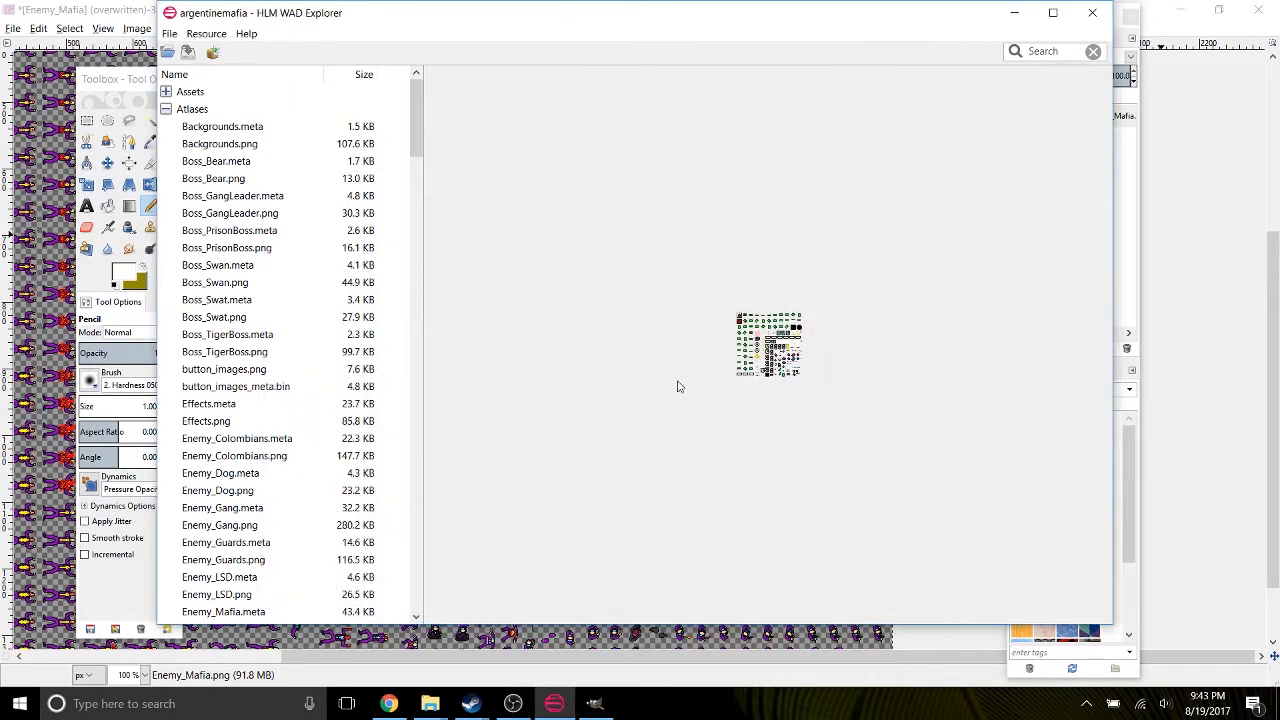
Preview the Player_Son.meta sprite entries and the Player_Swan.png sheet among the player atlases.
scroll(367, 383, "down", 3)
scroll(345, 390, "down", 10)
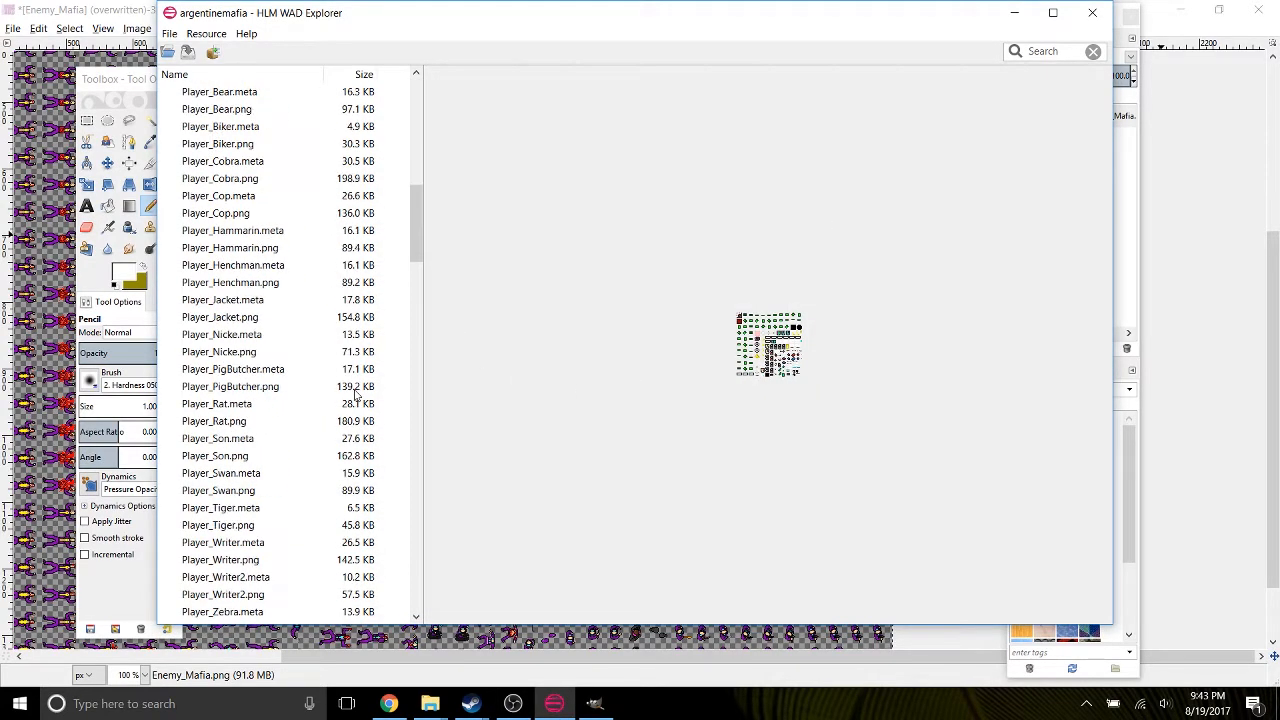
left_click(320, 403)
left_click(286, 441)
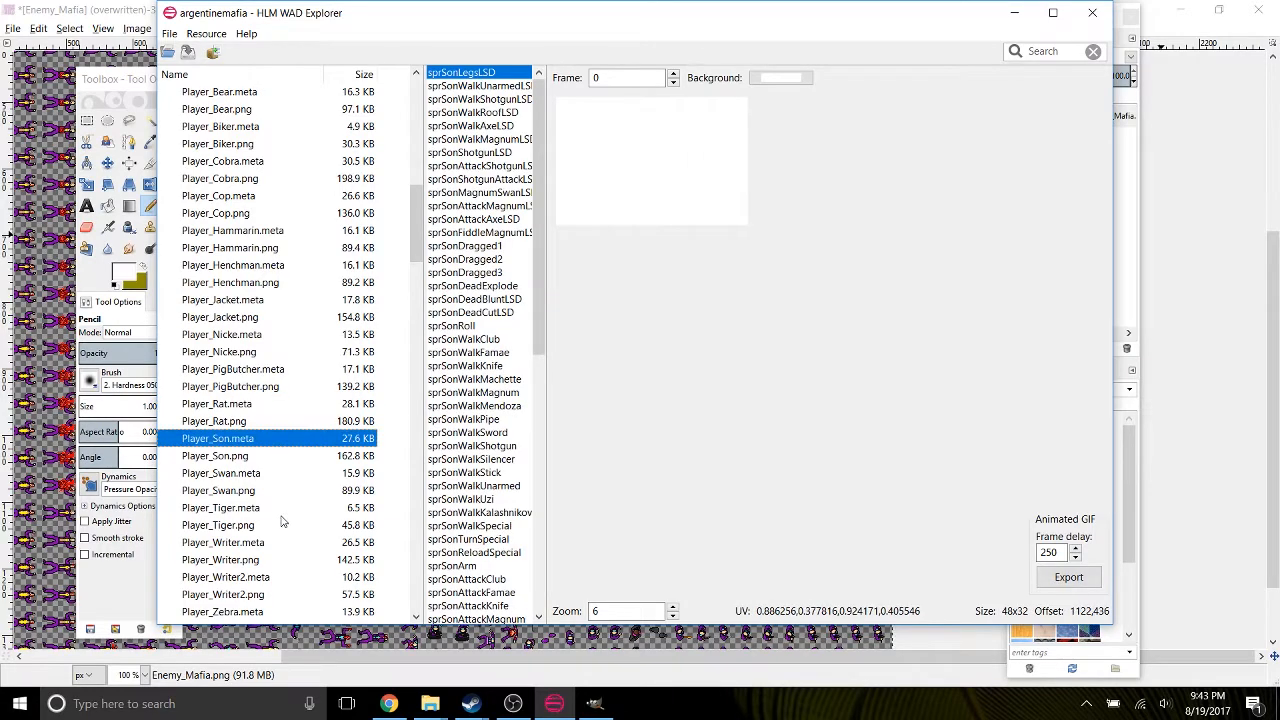
left_click(265, 494)
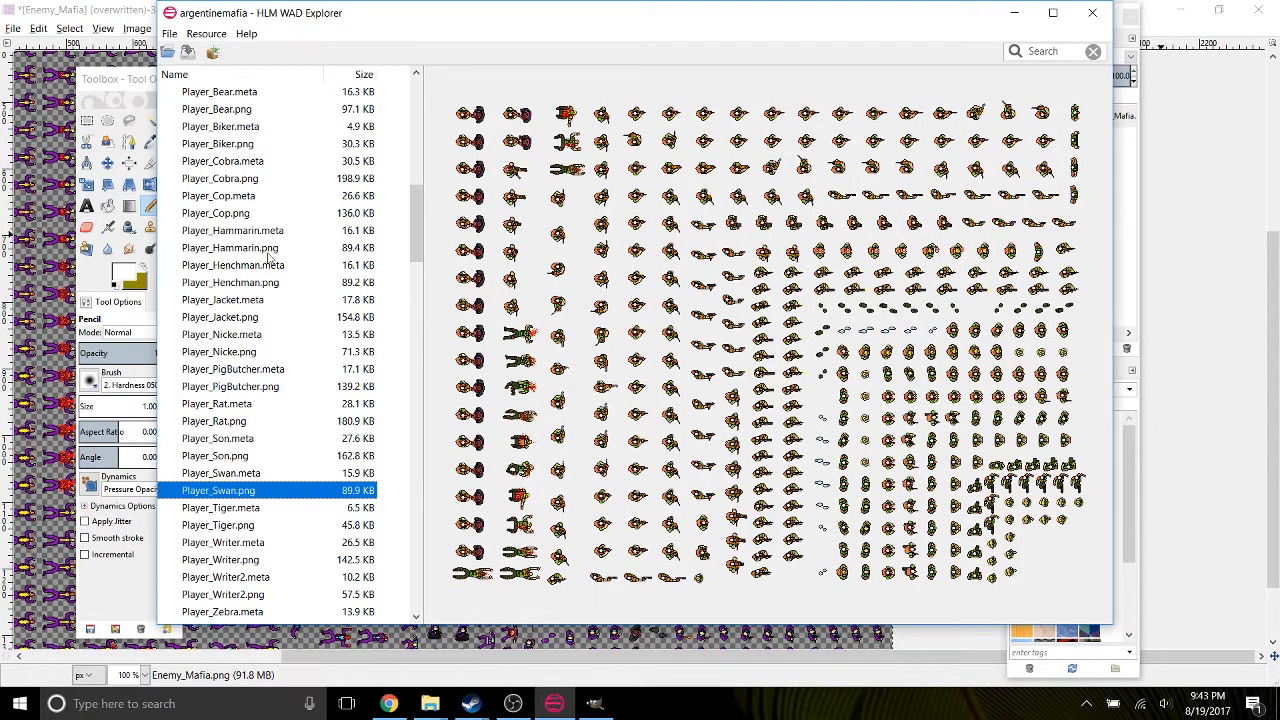
Browse the sprite folders down to the Cop boat furniture and preview sprELisBoatBed.png.
left_click_drag(416, 236, 416, 355)
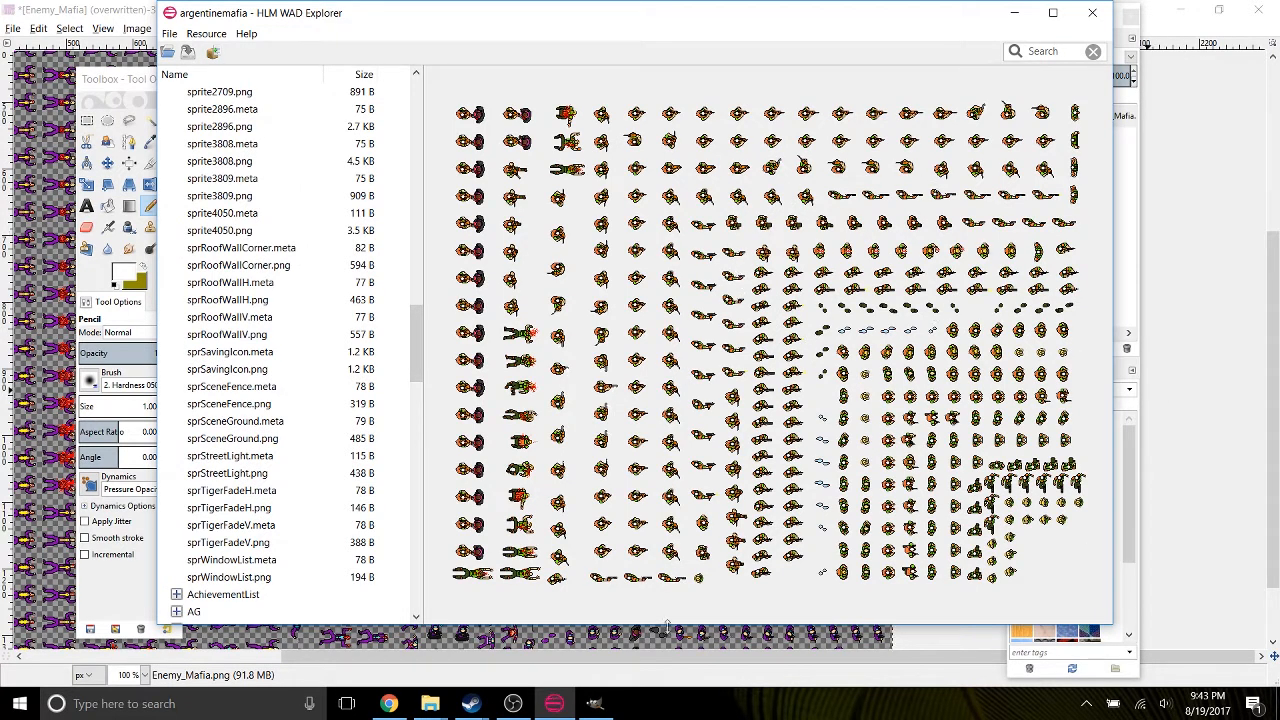
scroll(297, 416, "down", 5)
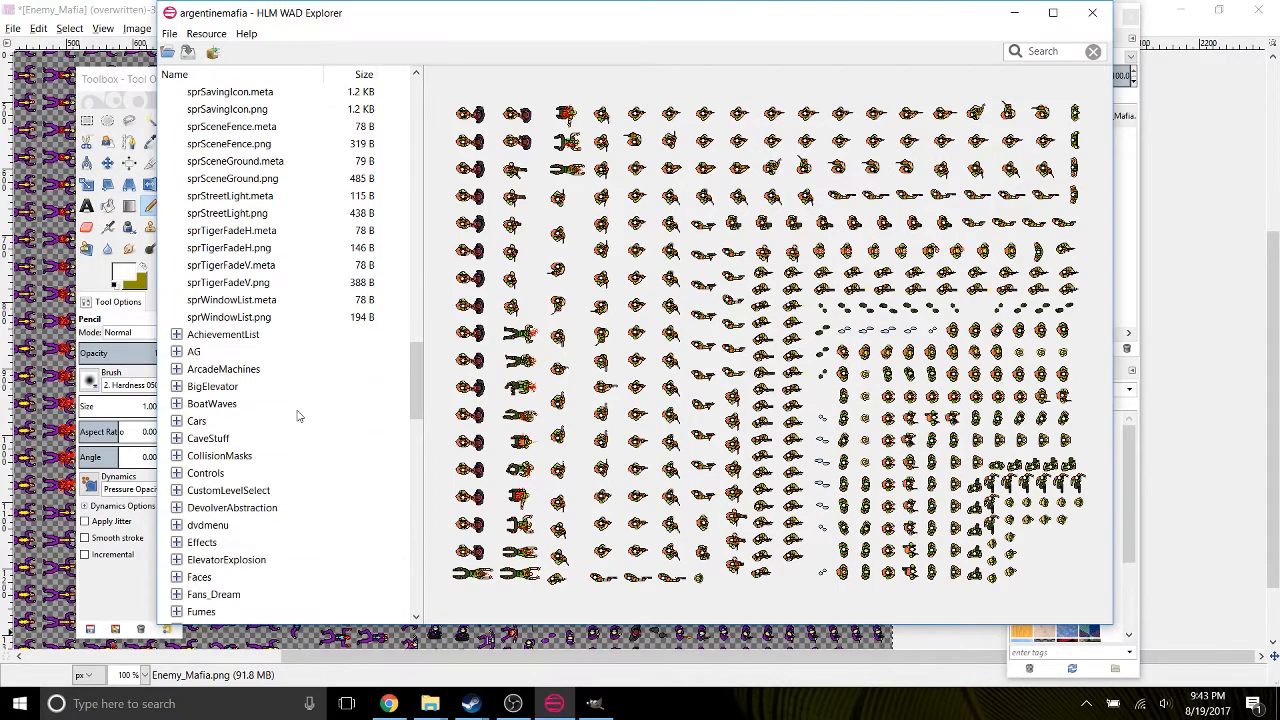
scroll(295, 418, "down", 3)
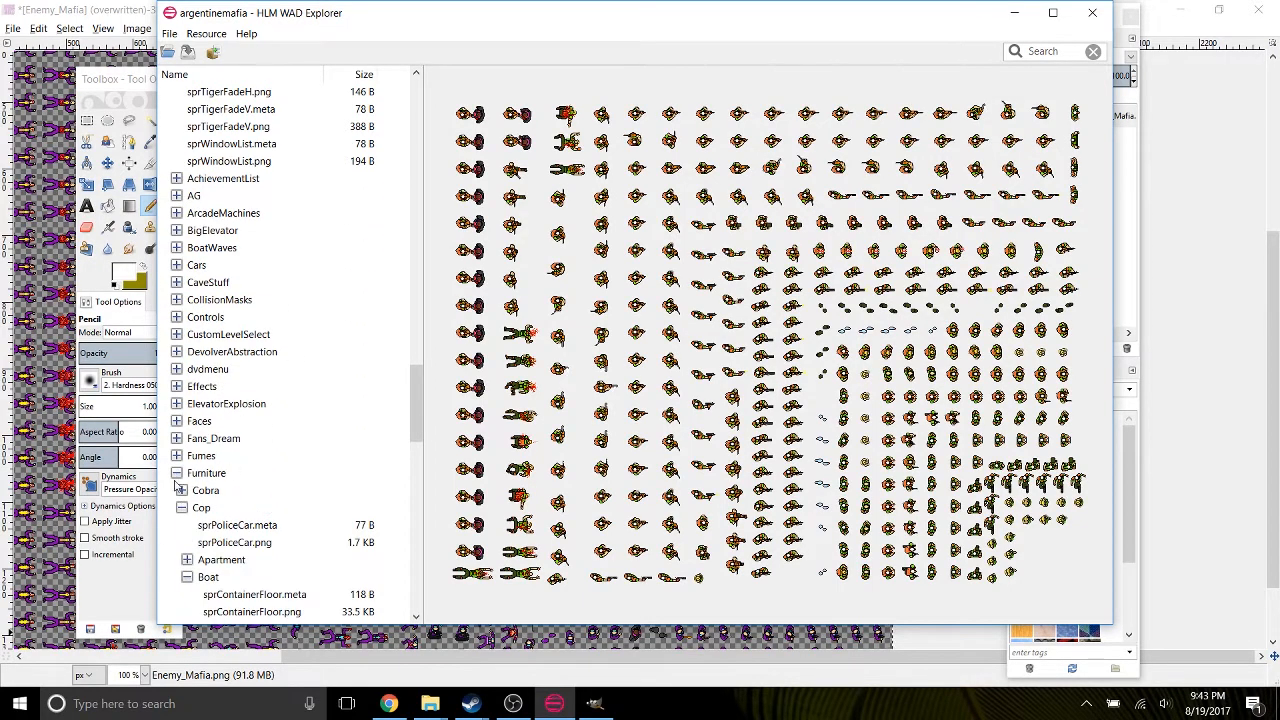
scroll(190, 478, "down", 3)
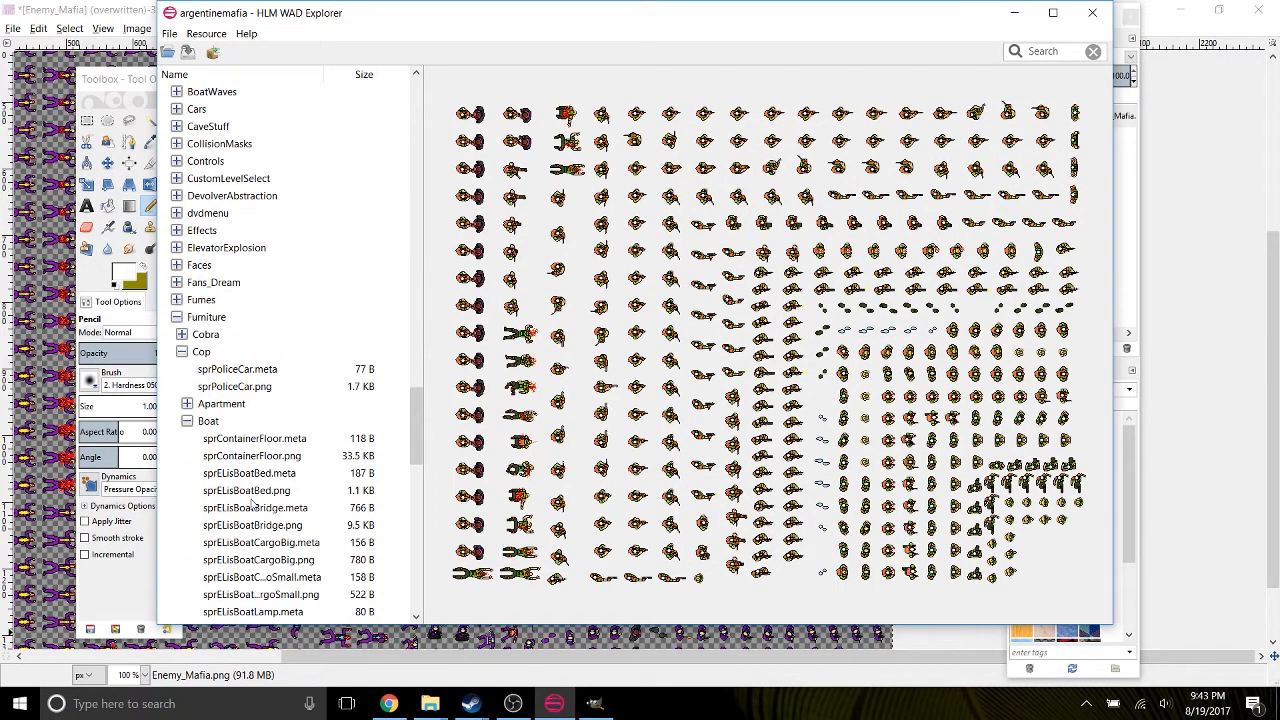
left_click(252, 494)
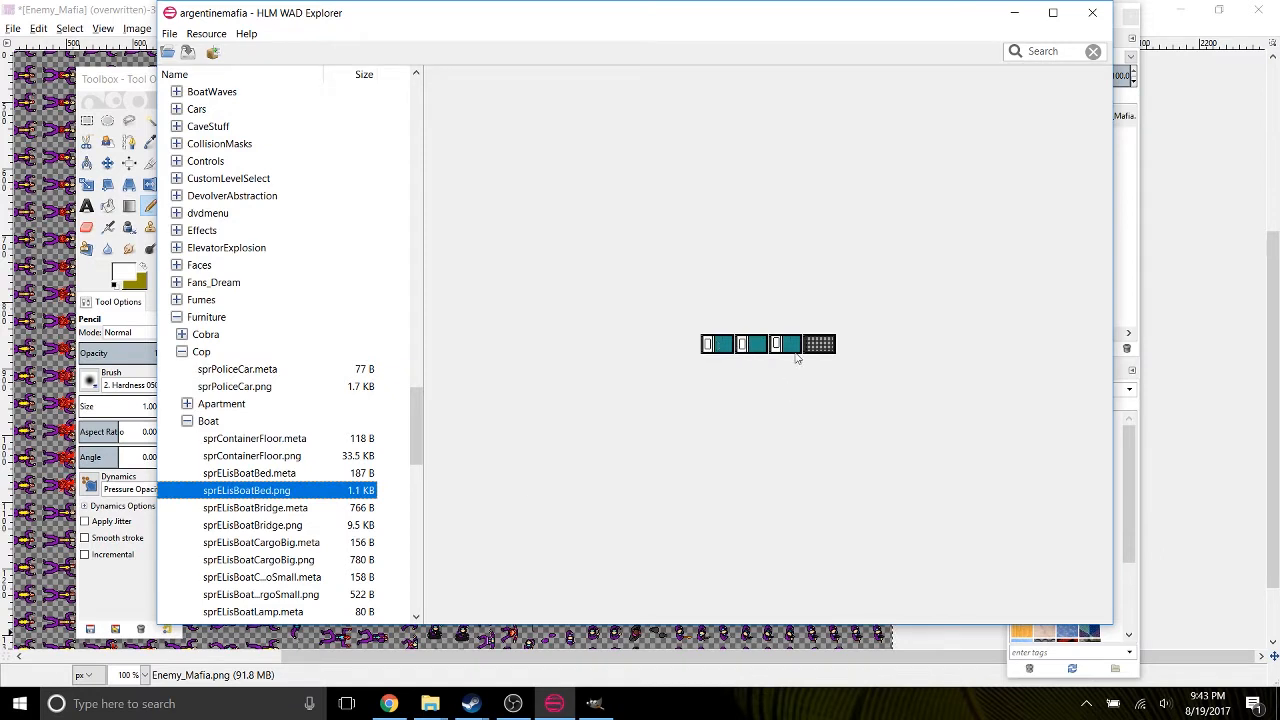
scroll(750, 370, "down", 3)
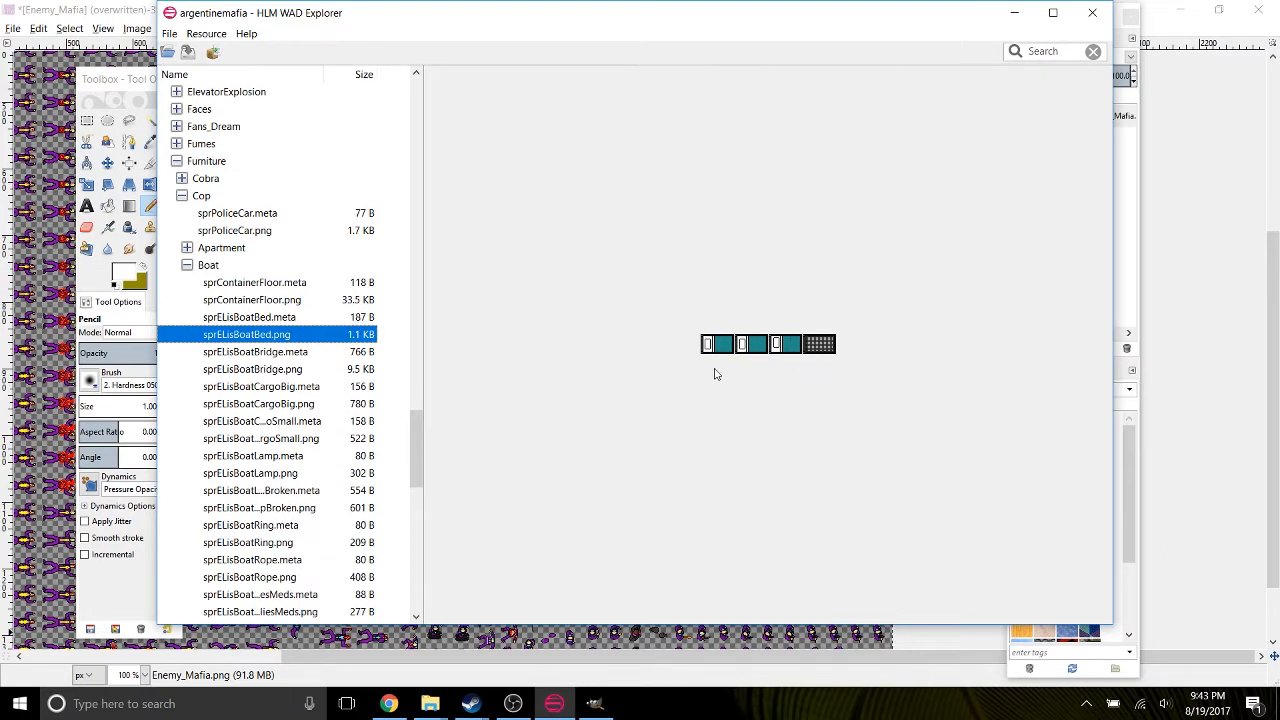
Preview more boat furniture sprites, including the broken lamp, sprELisBoatTrubine.meta and sprELisEntryBridge.png.
left_click(339, 421)
left_click(254, 511)
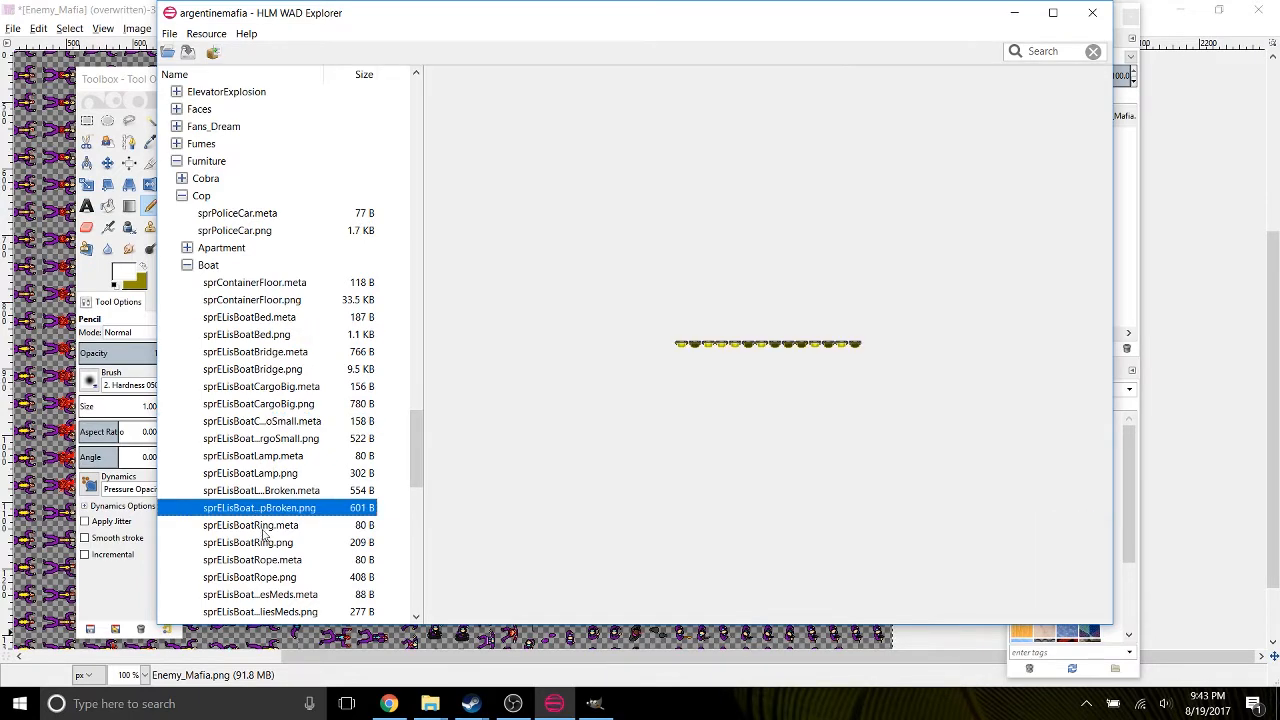
scroll(262, 530, "down", 2)
left_click(264, 530)
scroll(265, 540, "down", 2)
left_click(260, 542)
left_click(260, 457)
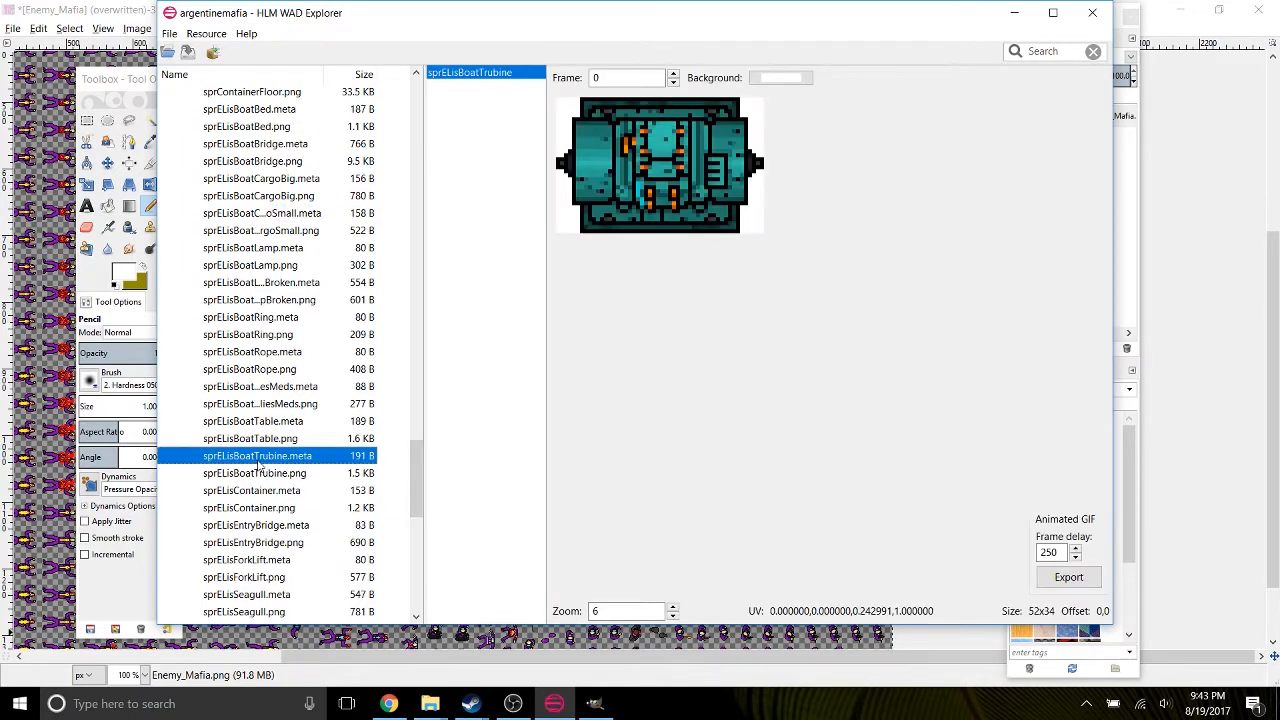
scroll(249, 524, "down", 4)
left_click(276, 334)
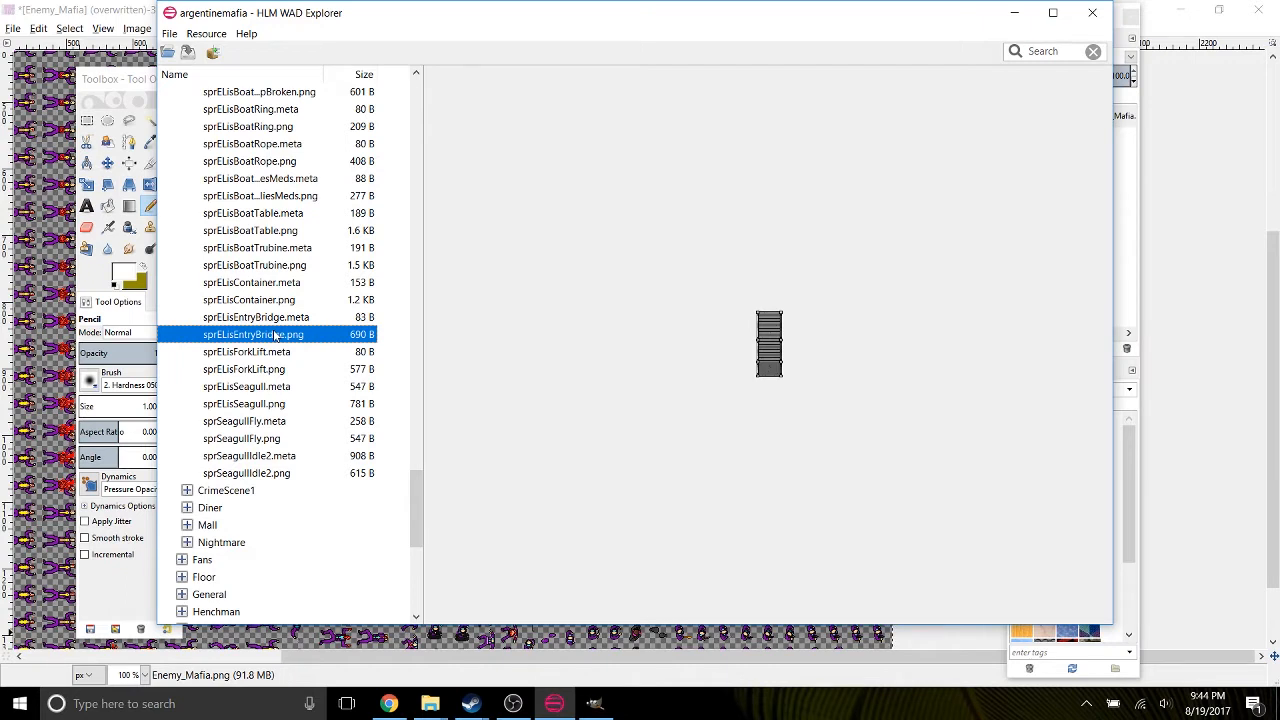
Look through the remaining sprite folders, from the furniture subfolders to NextRoom and PlayerCharacters.
scroll(275, 336, "down", 8)
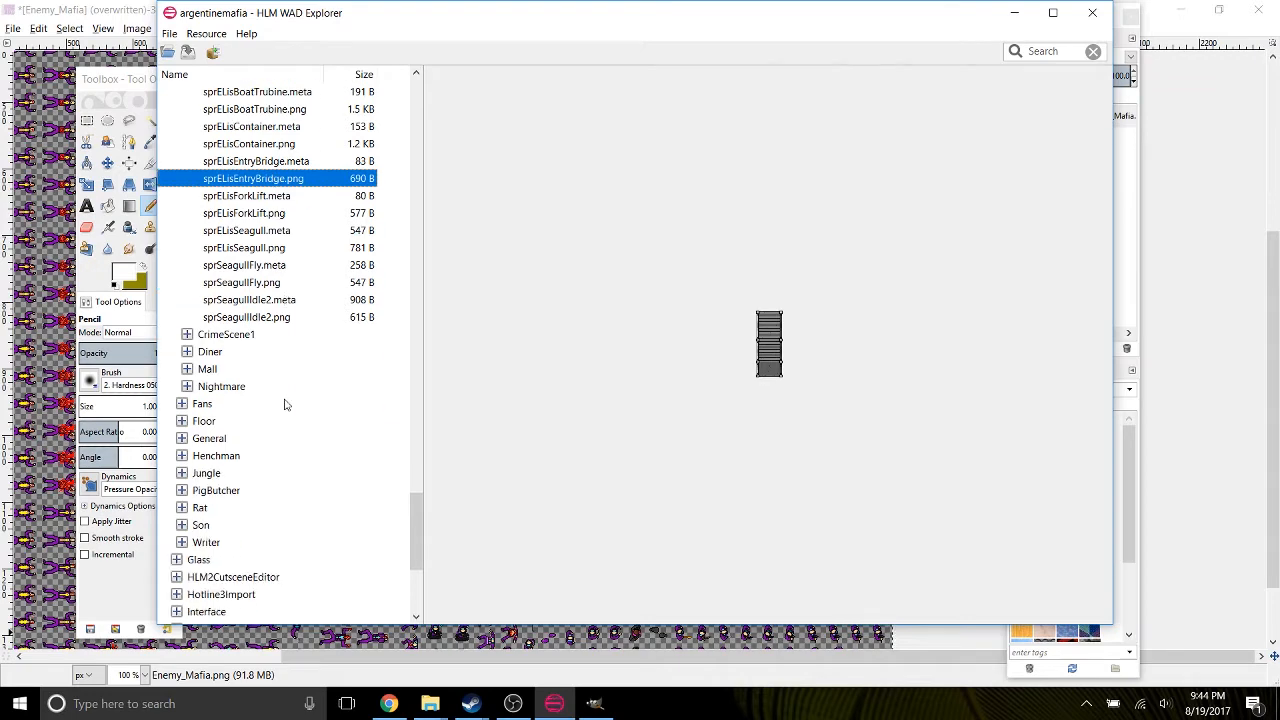
left_click(176, 404)
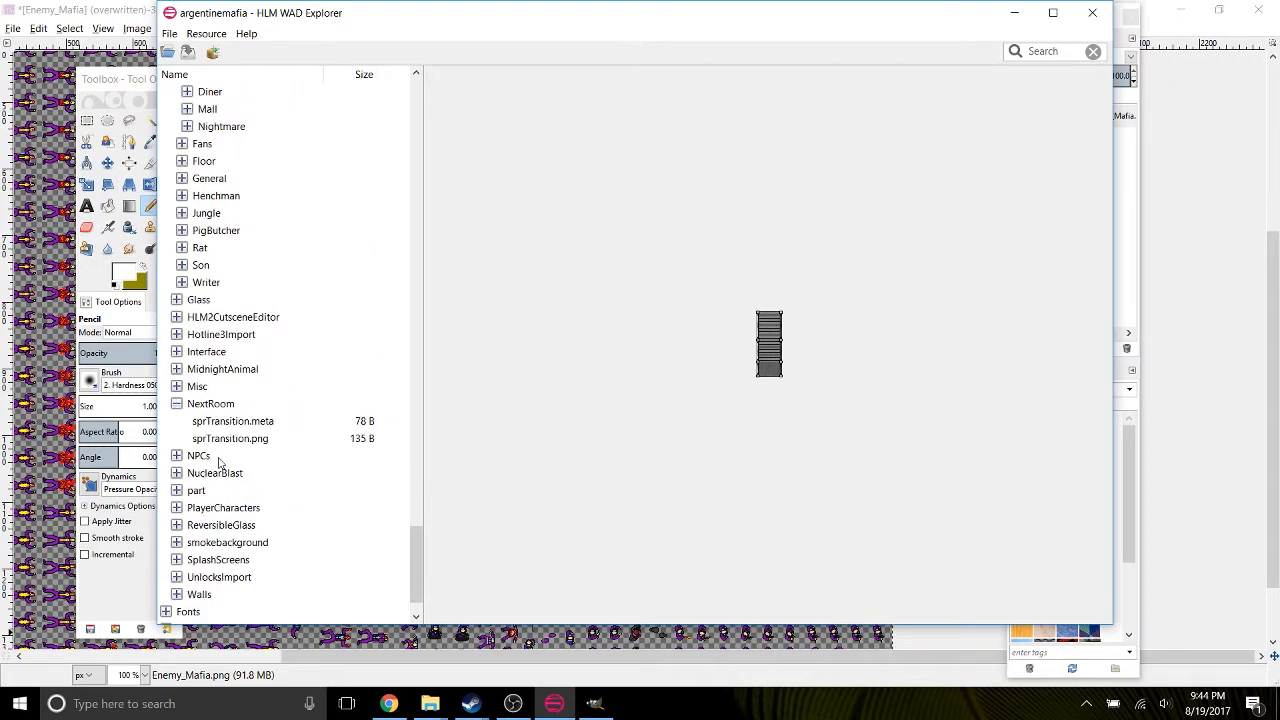
scroll(224, 313, "up", 4)
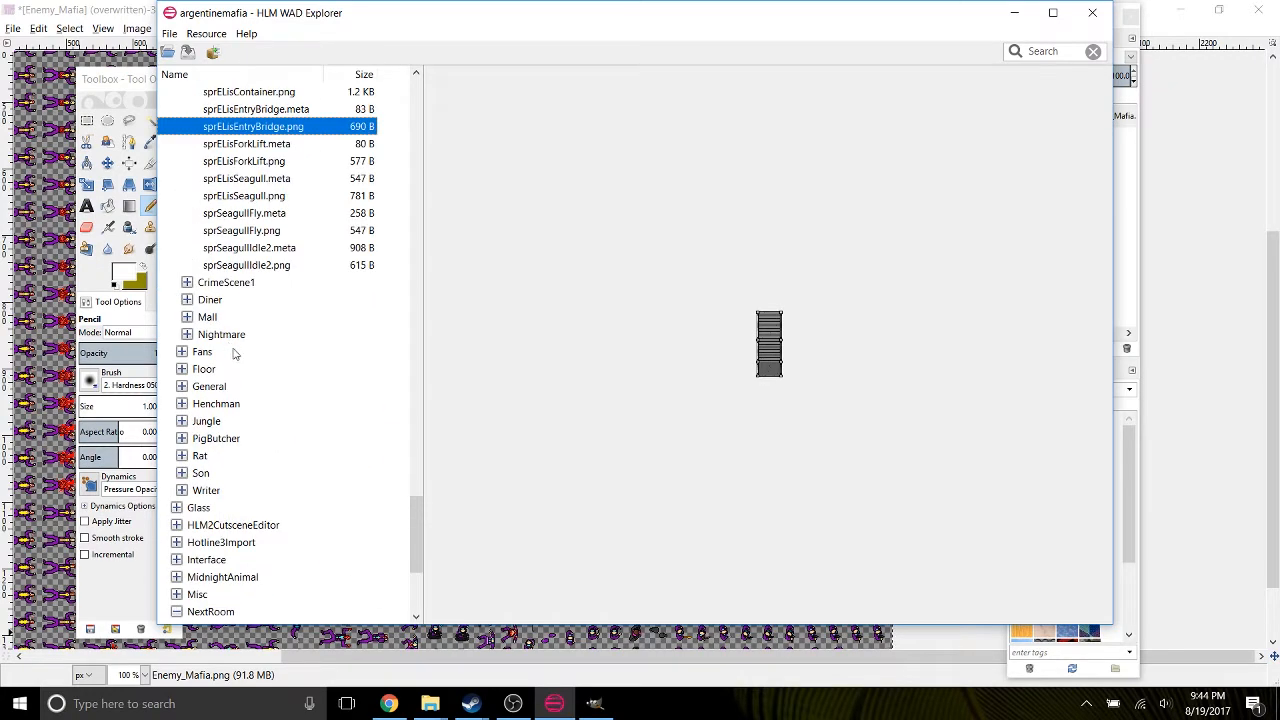
scroll(269, 400, "up", 5)
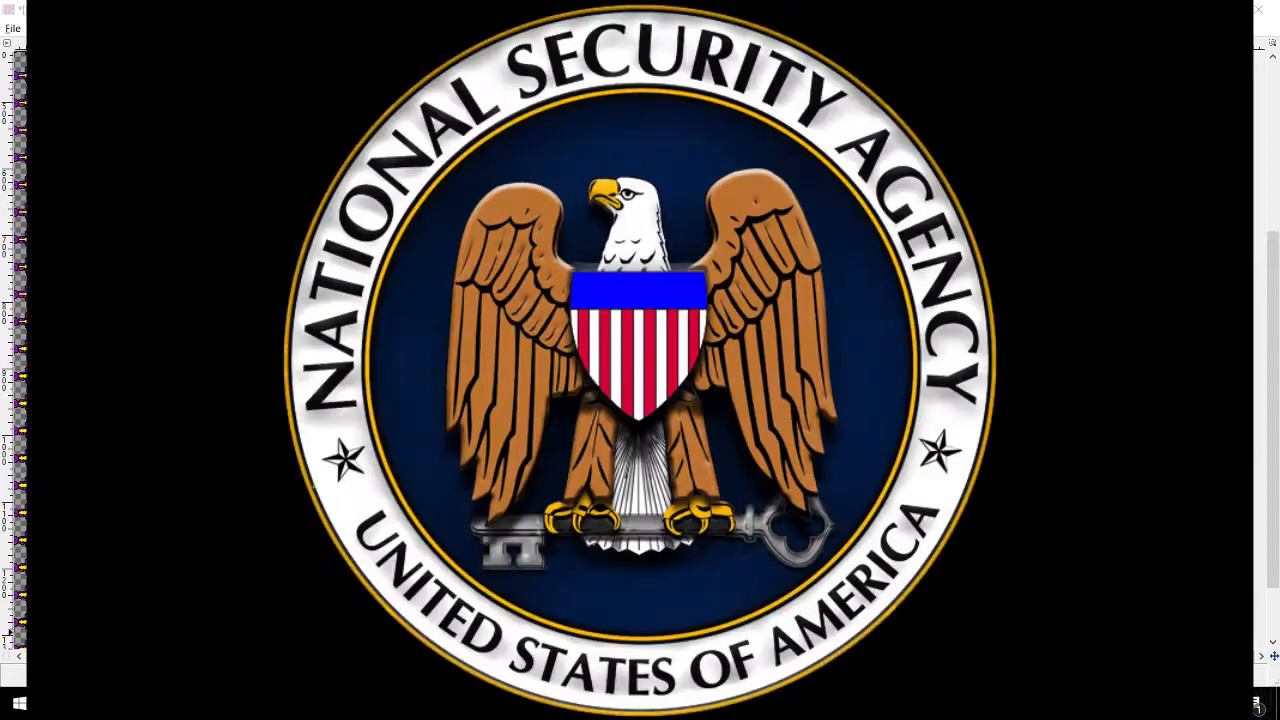
scroll(300, 410, "down", 8)
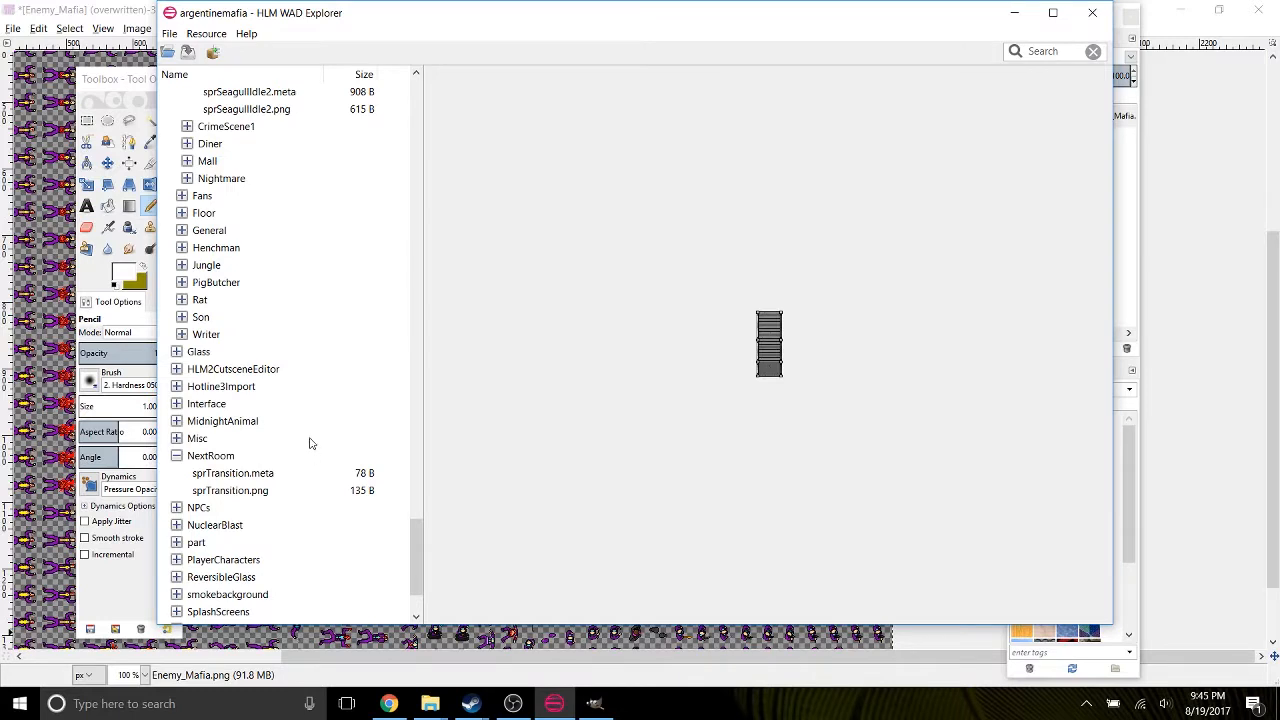
scroll(309, 449, "up", 6)
Filter the archive for "face" and expand the Faces folder under Atlases, Sprites.
left_click(1045, 51)
type("face")
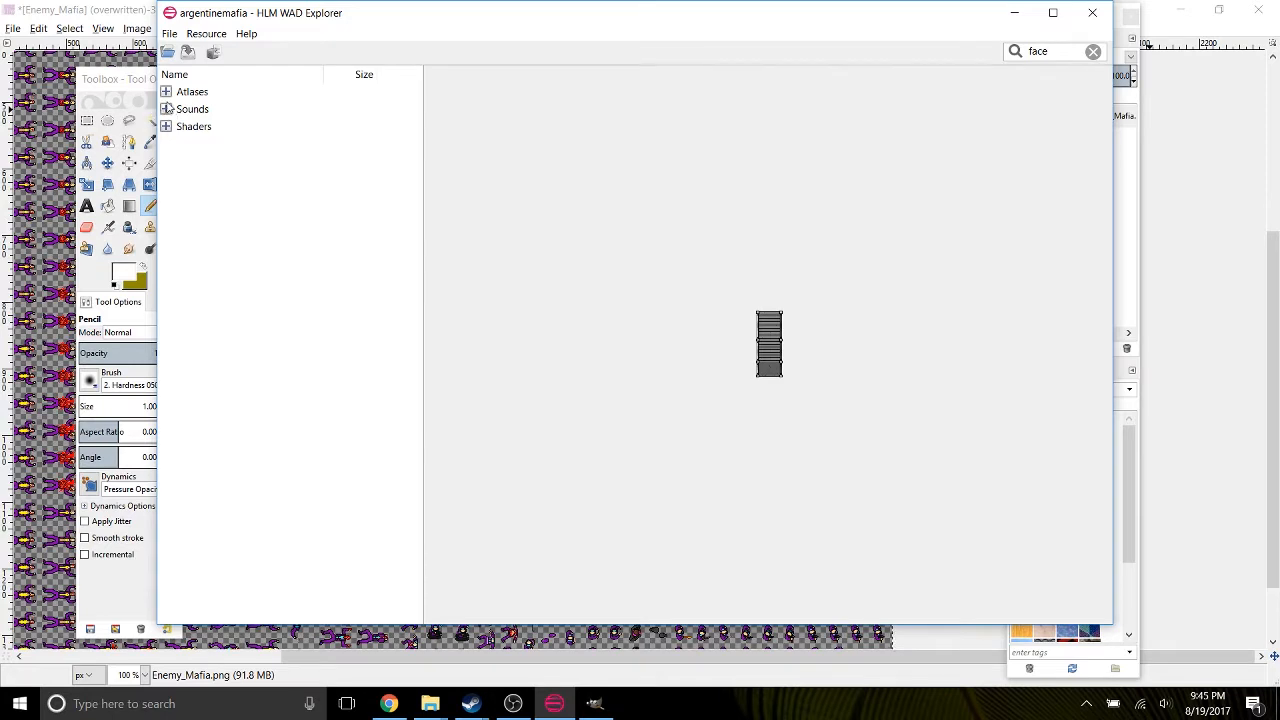
left_click(166, 93)
left_click(171, 109)
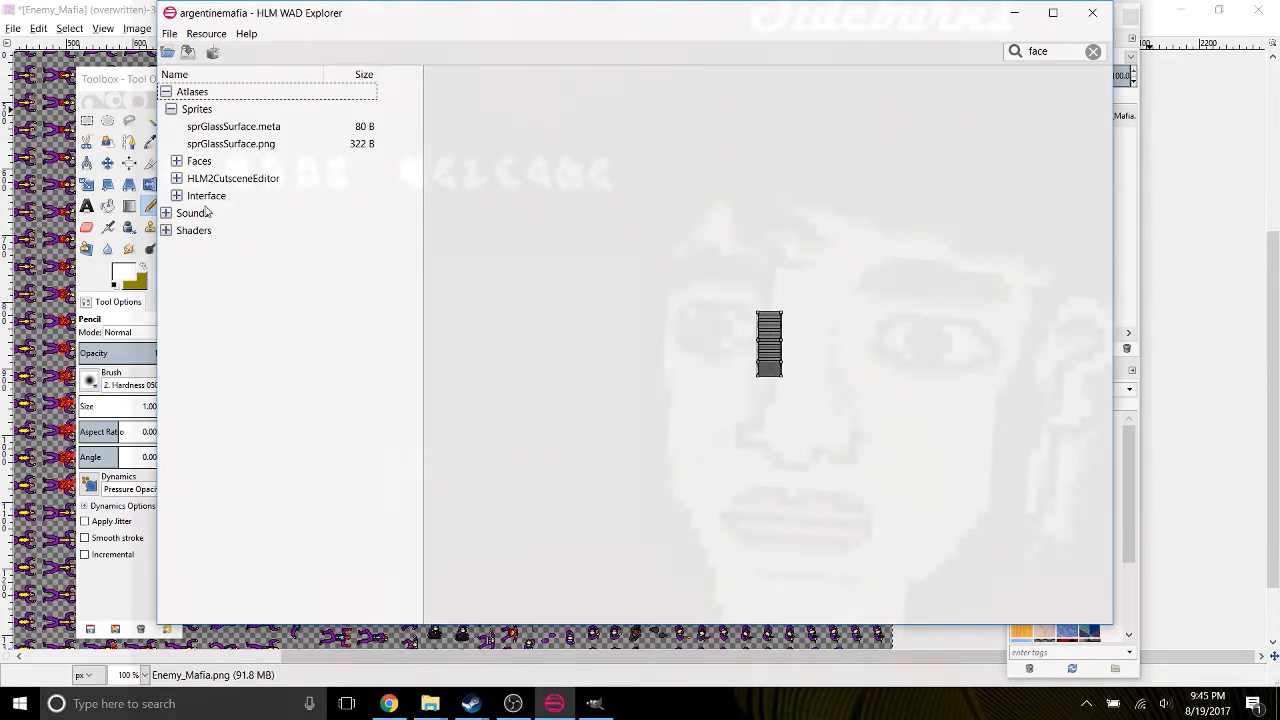
left_click(176, 161)
Preview the sprFace50Manager, sprFace50ManagerGlad, sprFaceCobraPhone and sprFaceCop images and look through the list of face sprites.
left_click(229, 267)
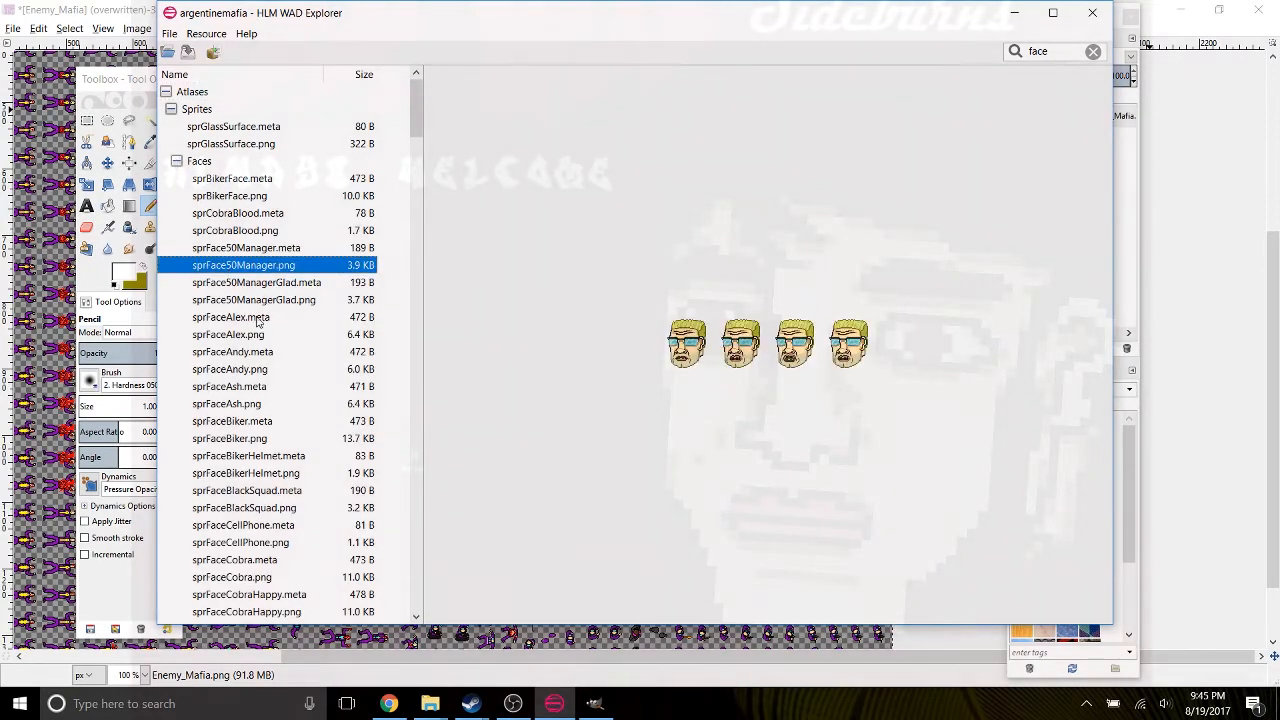
left_click(265, 302)
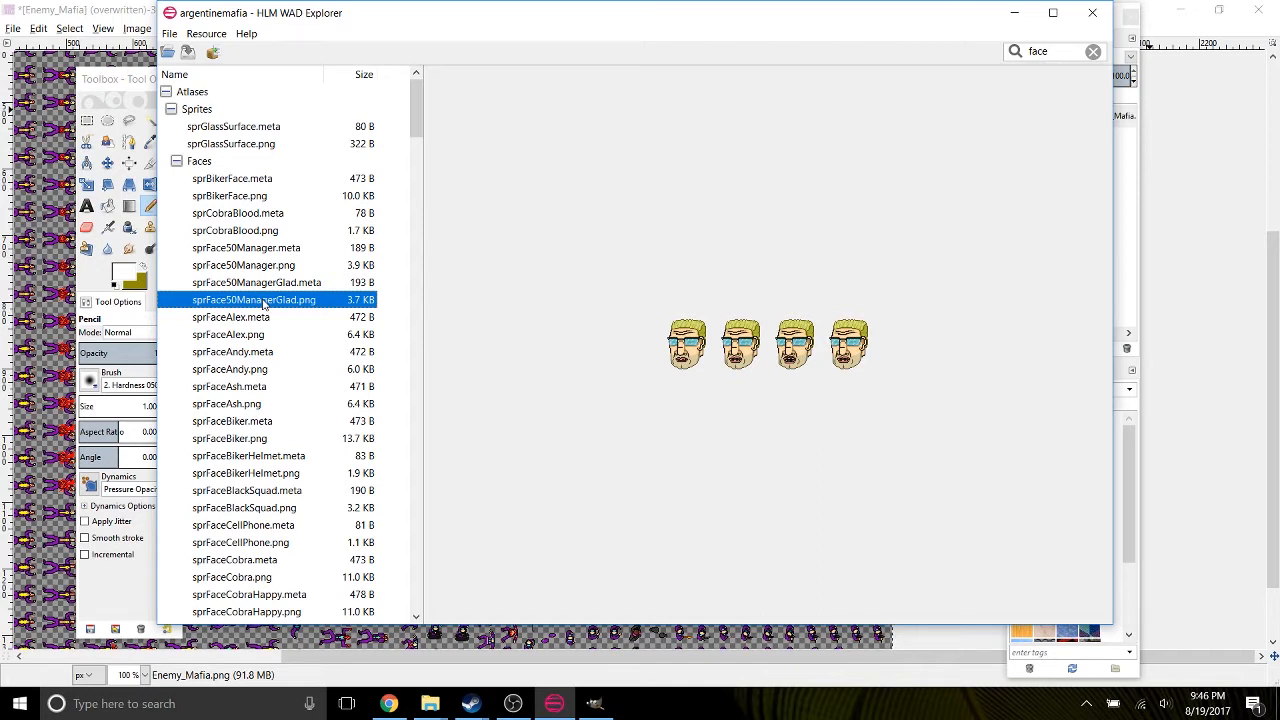
scroll(404, 299, "down", 5)
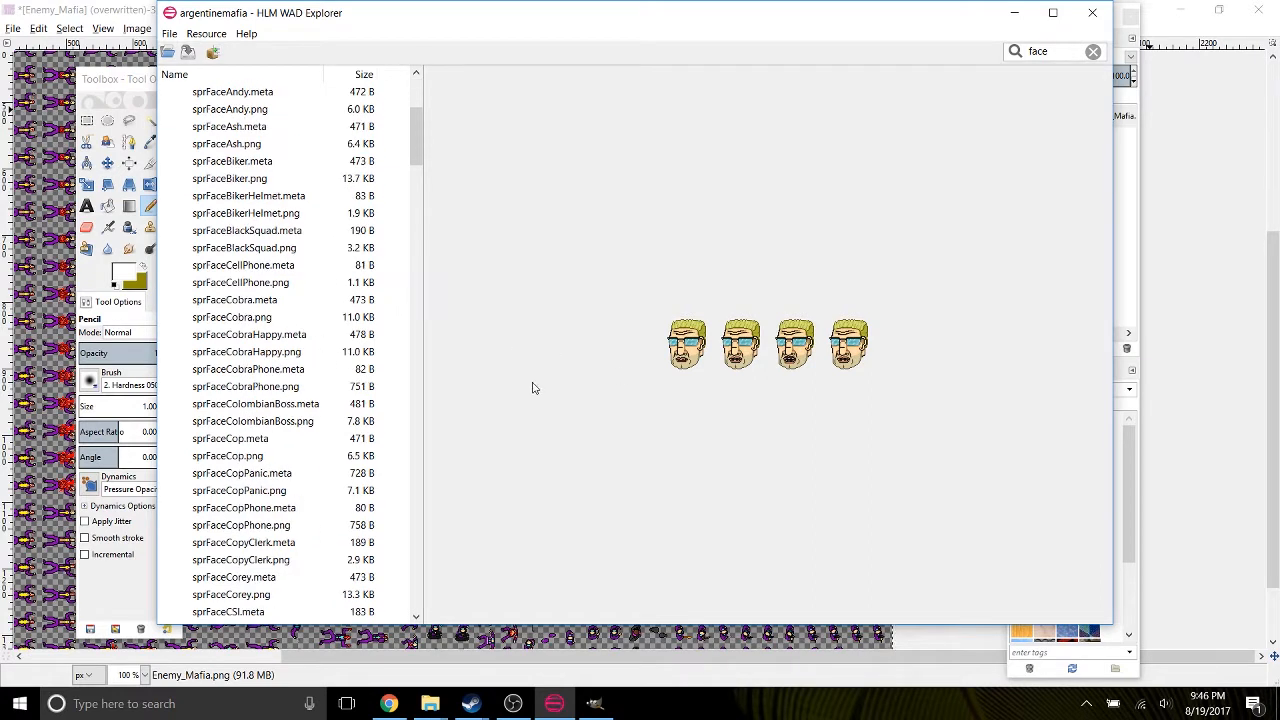
left_click(284, 387)
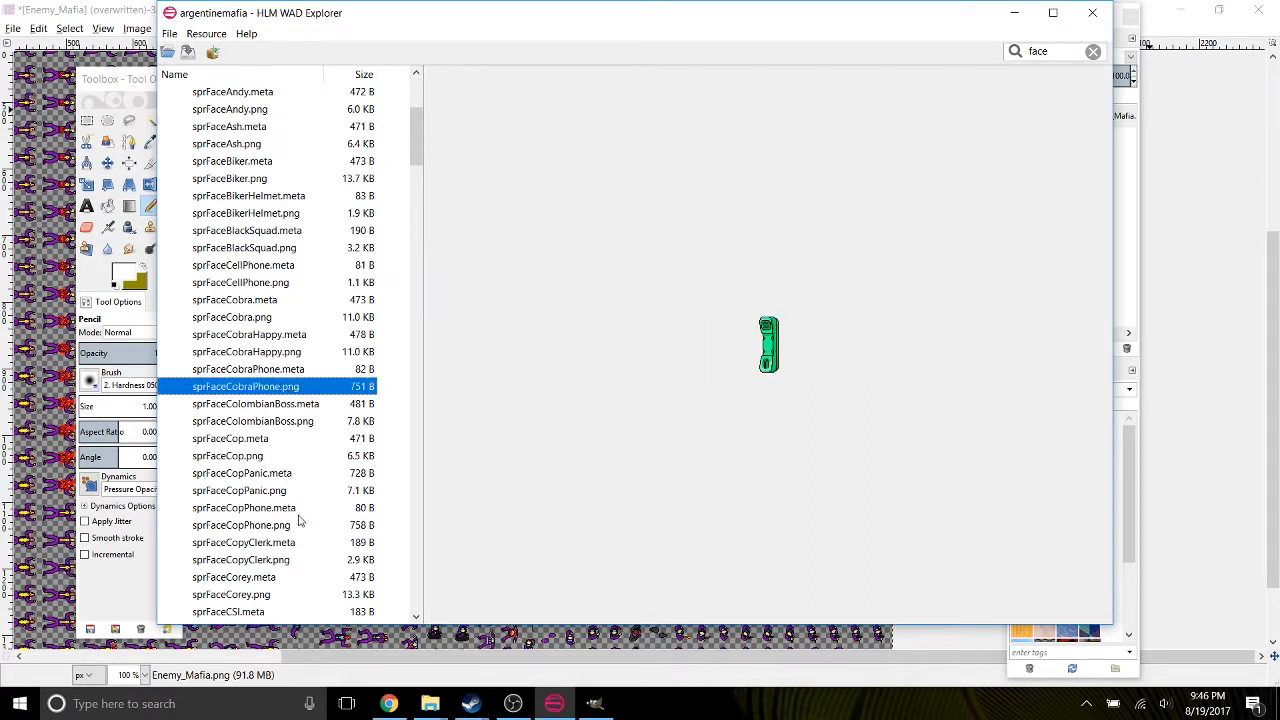
left_click(287, 457)
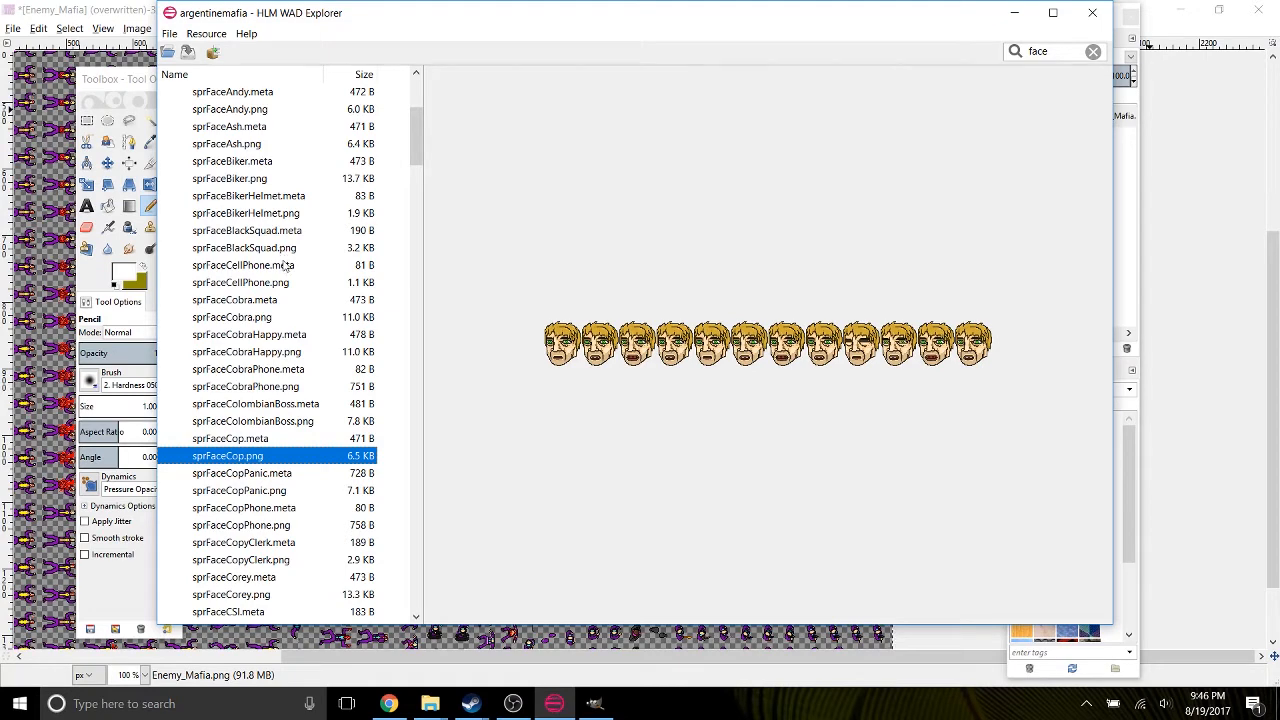
scroll(284, 265, "down", 6)
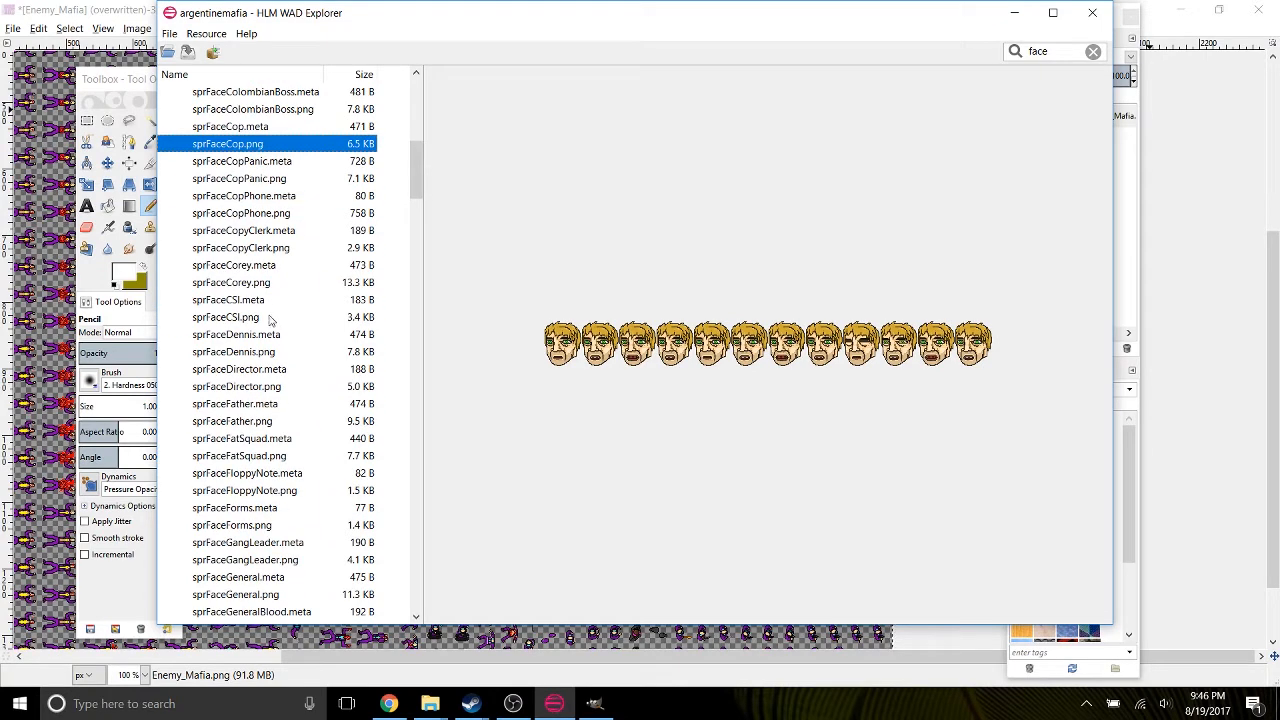
scroll(268, 318, "down", 3)
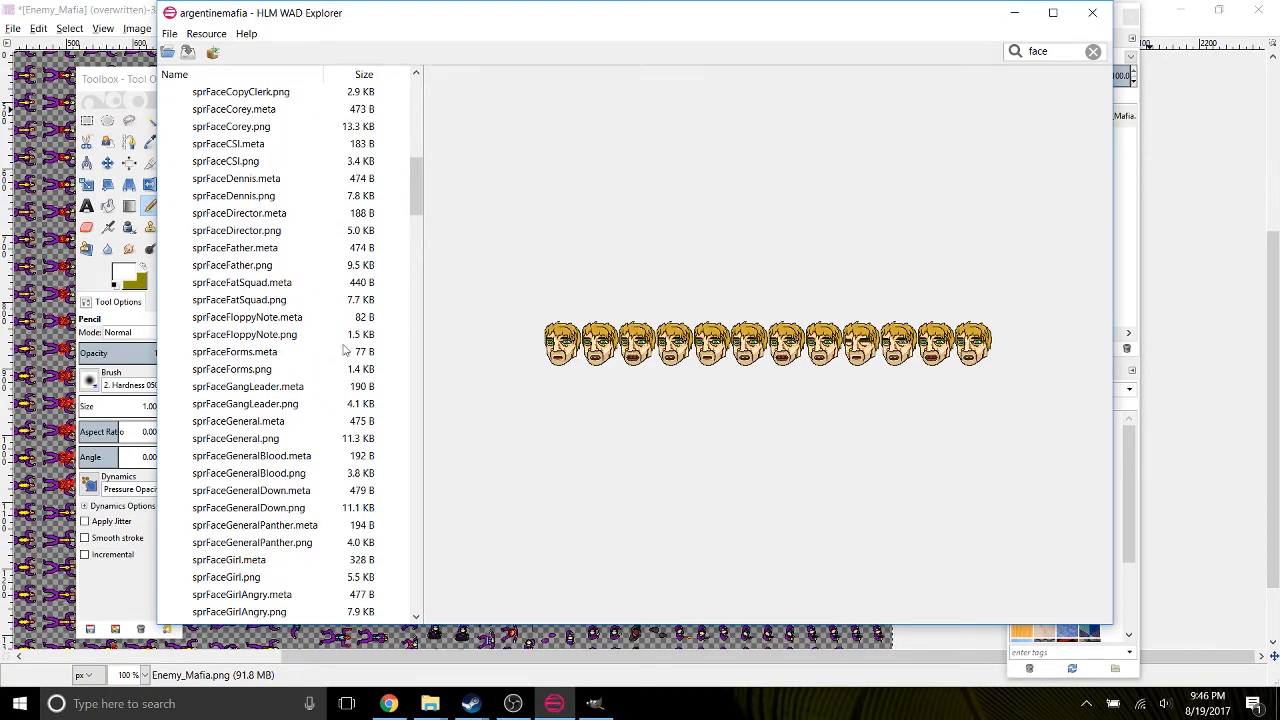
scroll(342, 349, "up", 6)
Extract sprFaceCop.png to the Pictures folder under the name sprFaceCop, and return to GIMP.
left_click(214, 53)
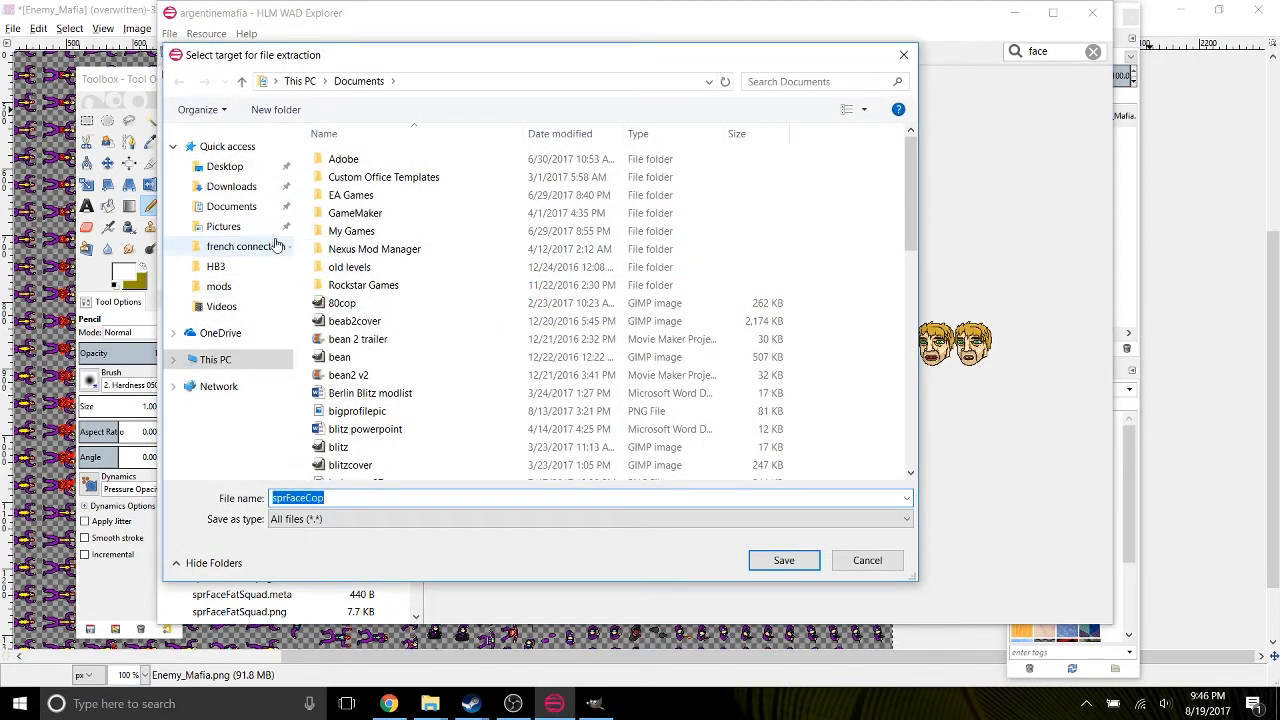
left_click(226, 226)
left_click(805, 565)
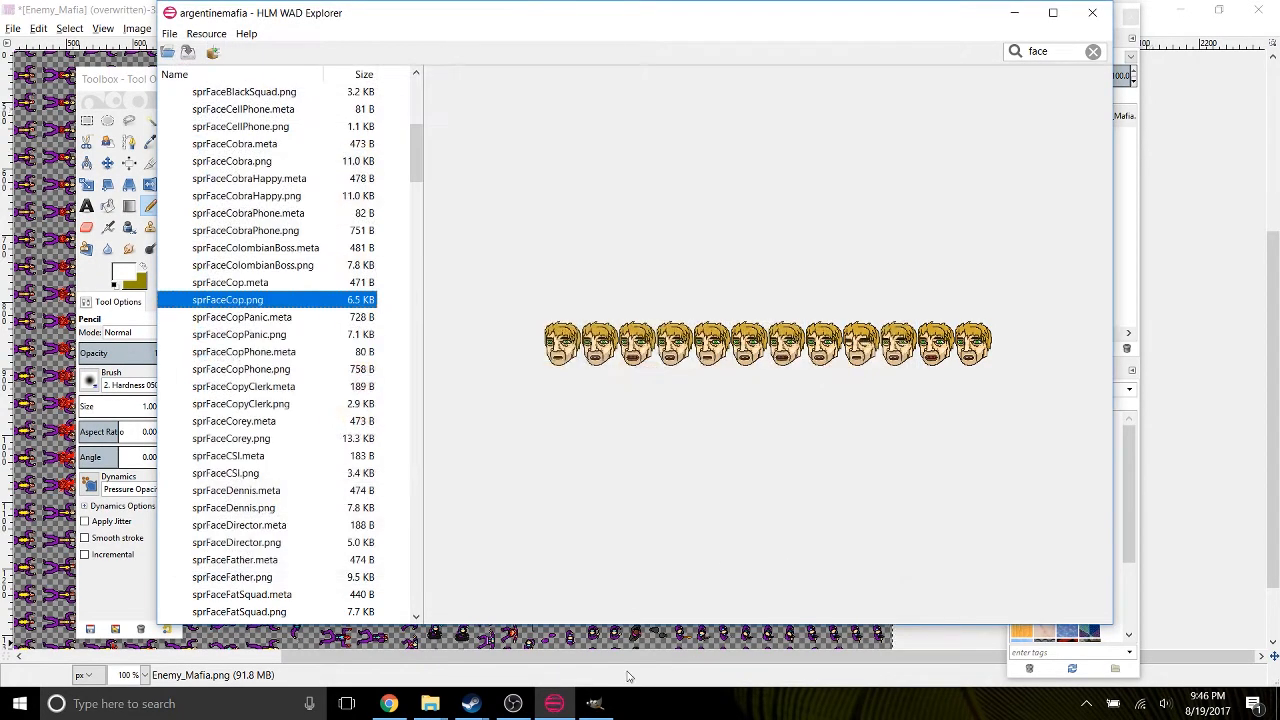
left_click(505, 650)
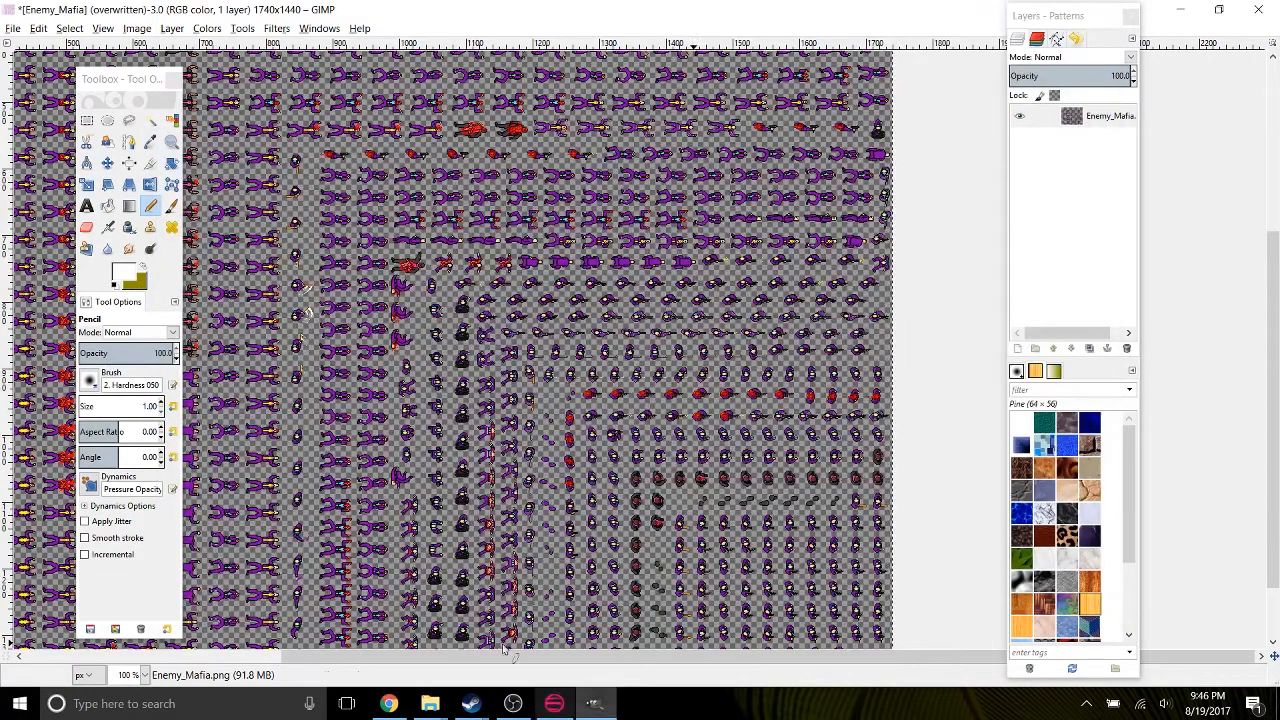
Open sprFaceCop.png from the Pictures folder.
left_click(13, 28)
left_click(42, 87)
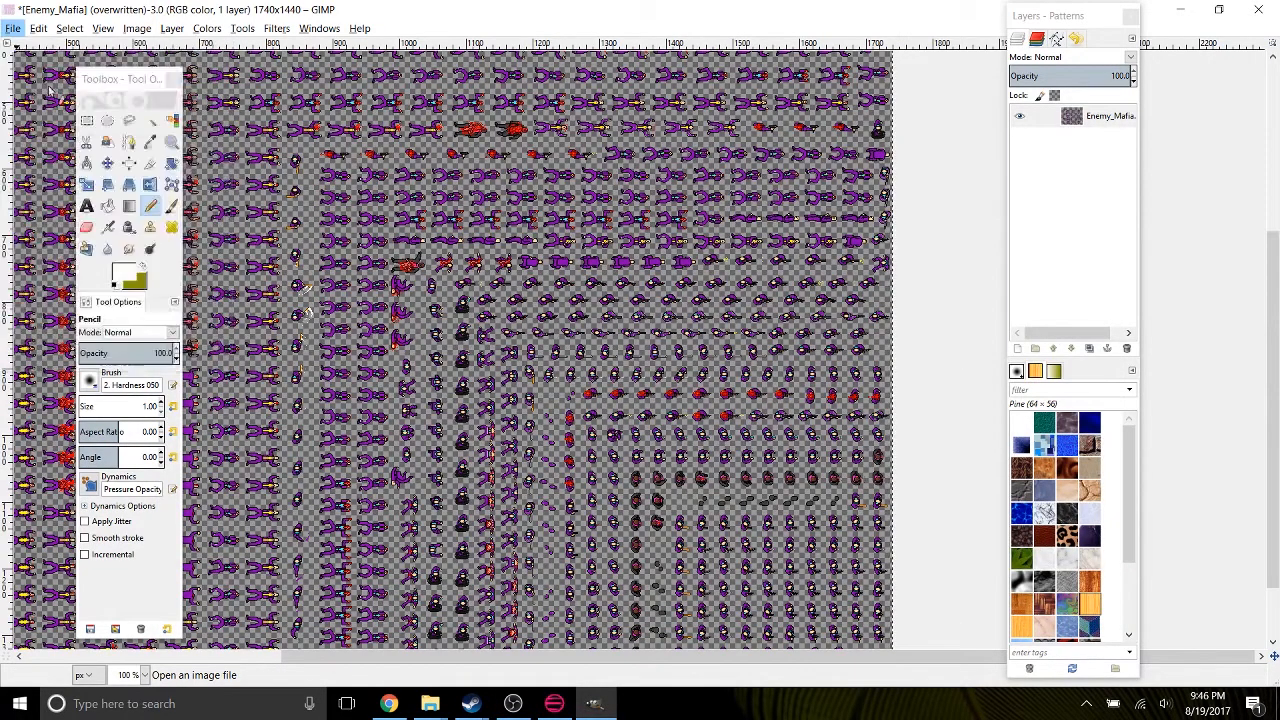
left_click_drag(683, 360, 677, 272)
left_click(554, 703)
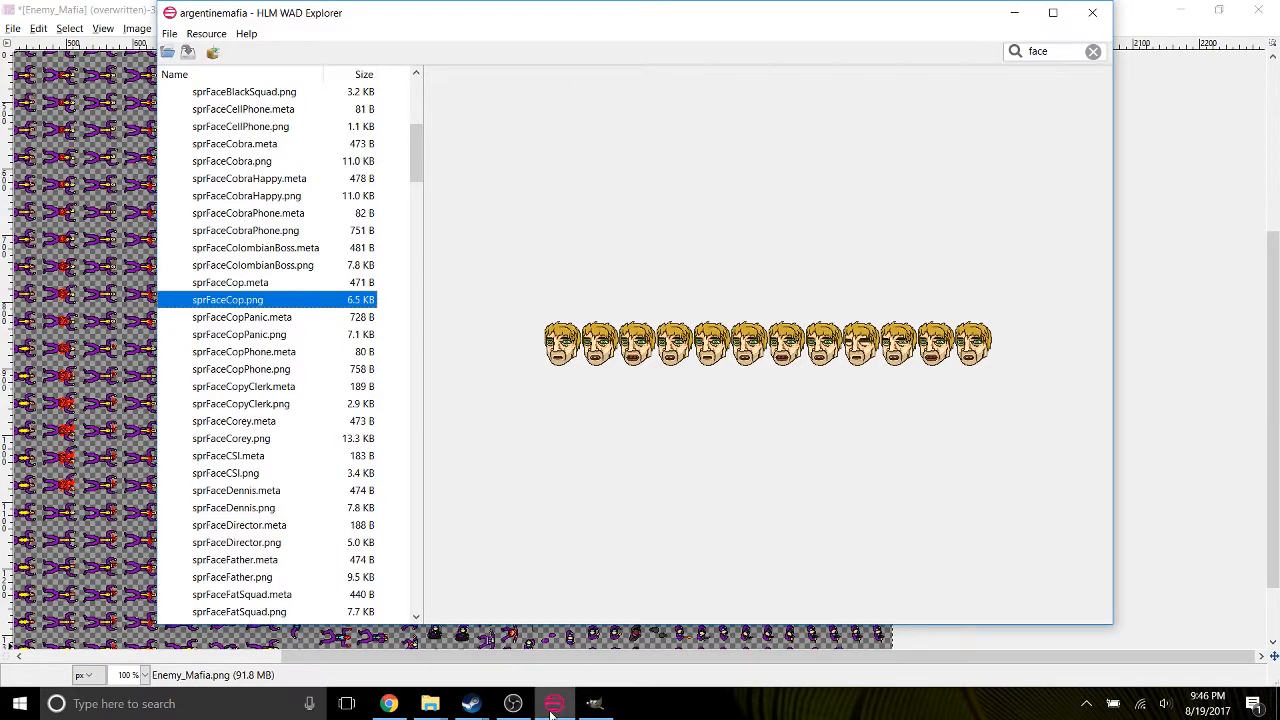
left_click(554, 703)
left_click_drag(678, 272, 680, 290)
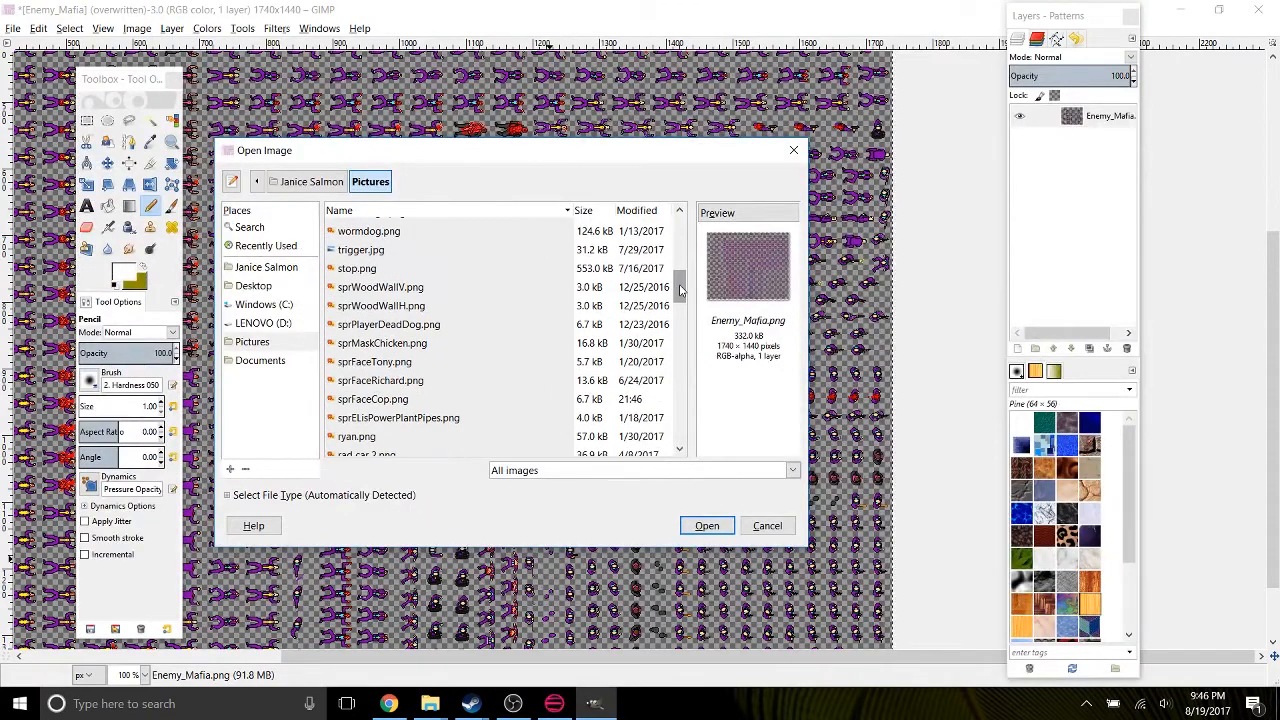
left_click(460, 399)
left_click(707, 525)
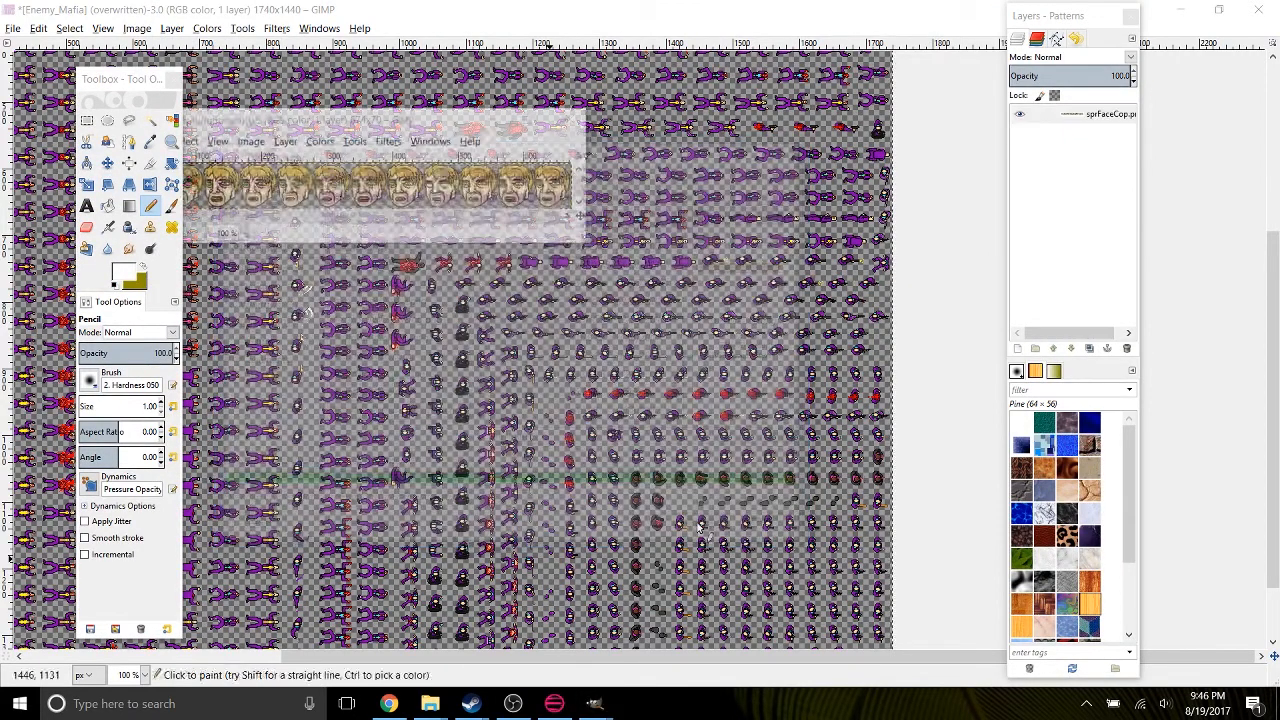
With the Pencil, draw a moustache outline in the faces' dark outline colour, in the empty area between the first and second chins.
scroll(113, 677, "up", 3)
scroll(113, 677, "down", 2)
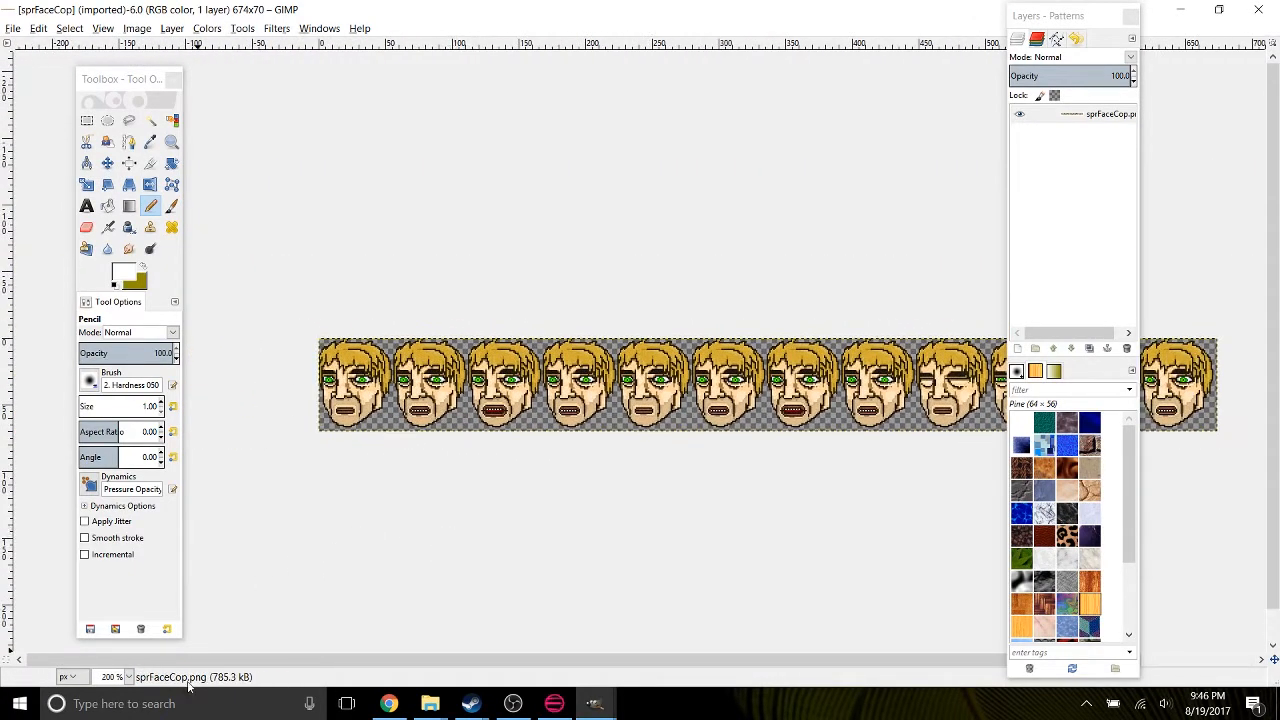
scroll(845, 413, "up", 4)
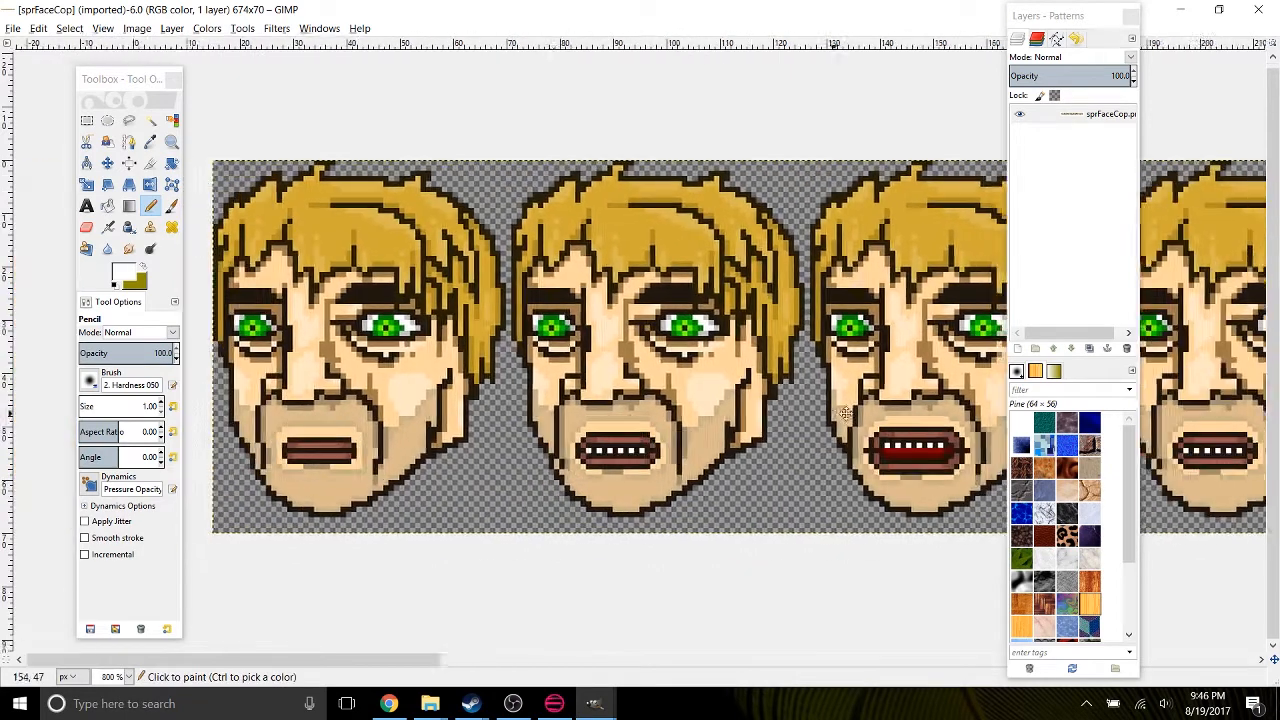
left_click_drag(845, 413, 857, 413)
left_click(172, 207)
left_click(152, 206)
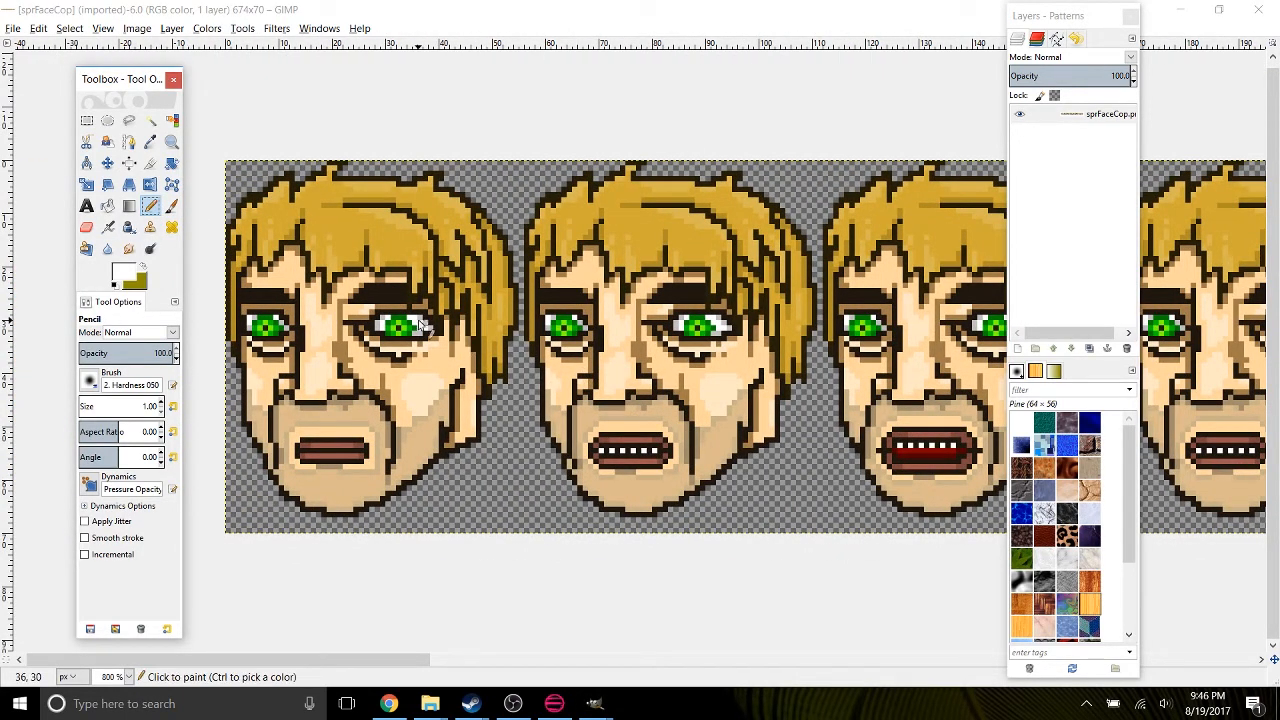
left_click_drag(429, 412, 670, 381)
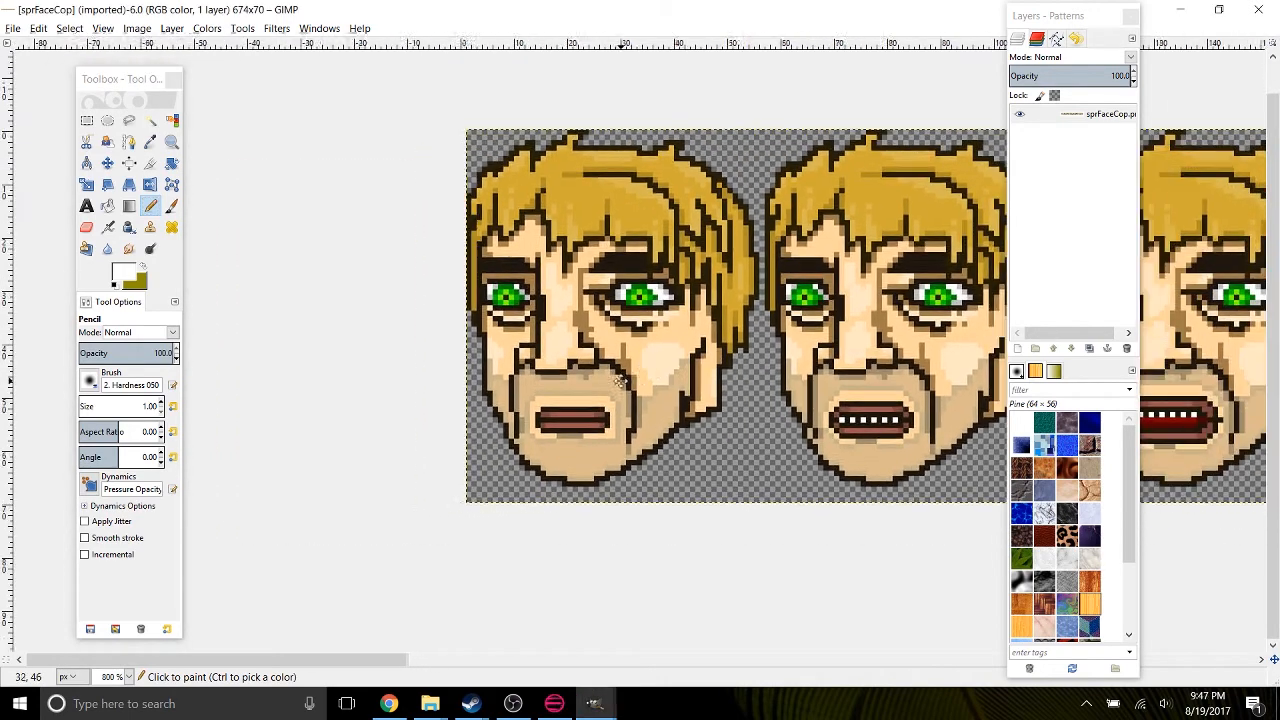
left_click_drag(668, 450, 521, 370)
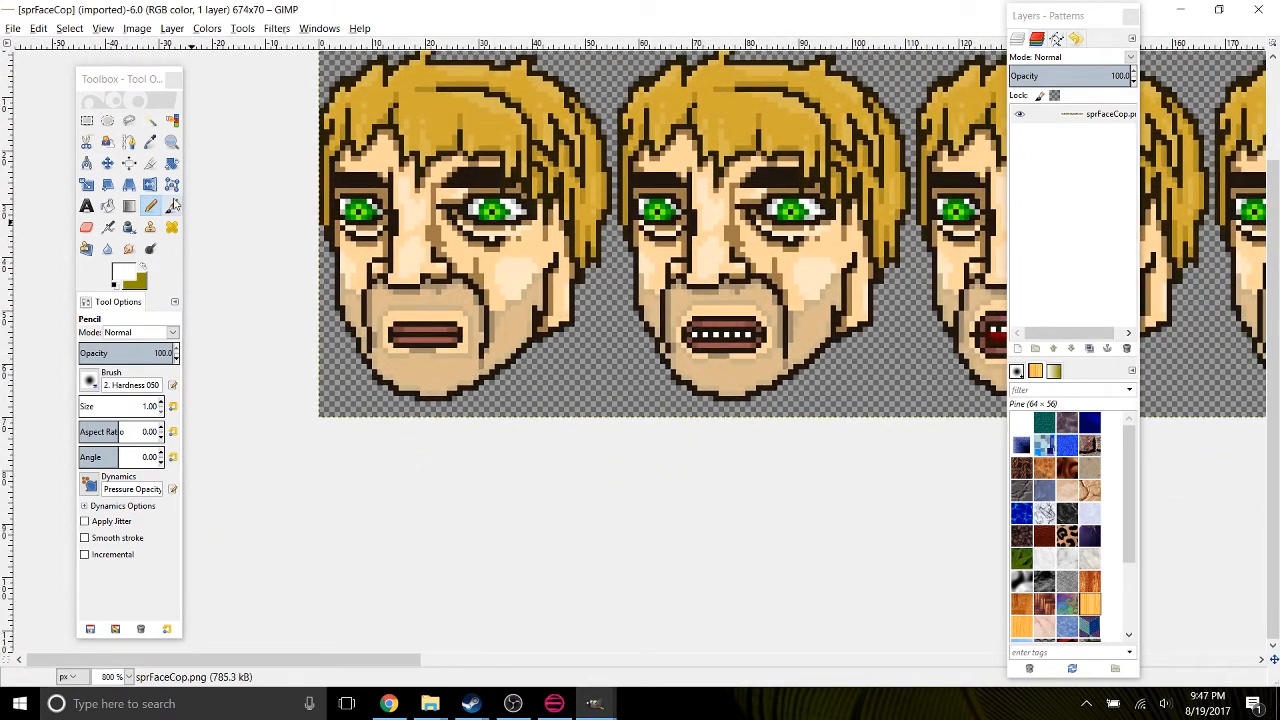
left_click(493, 322, "ctrl")
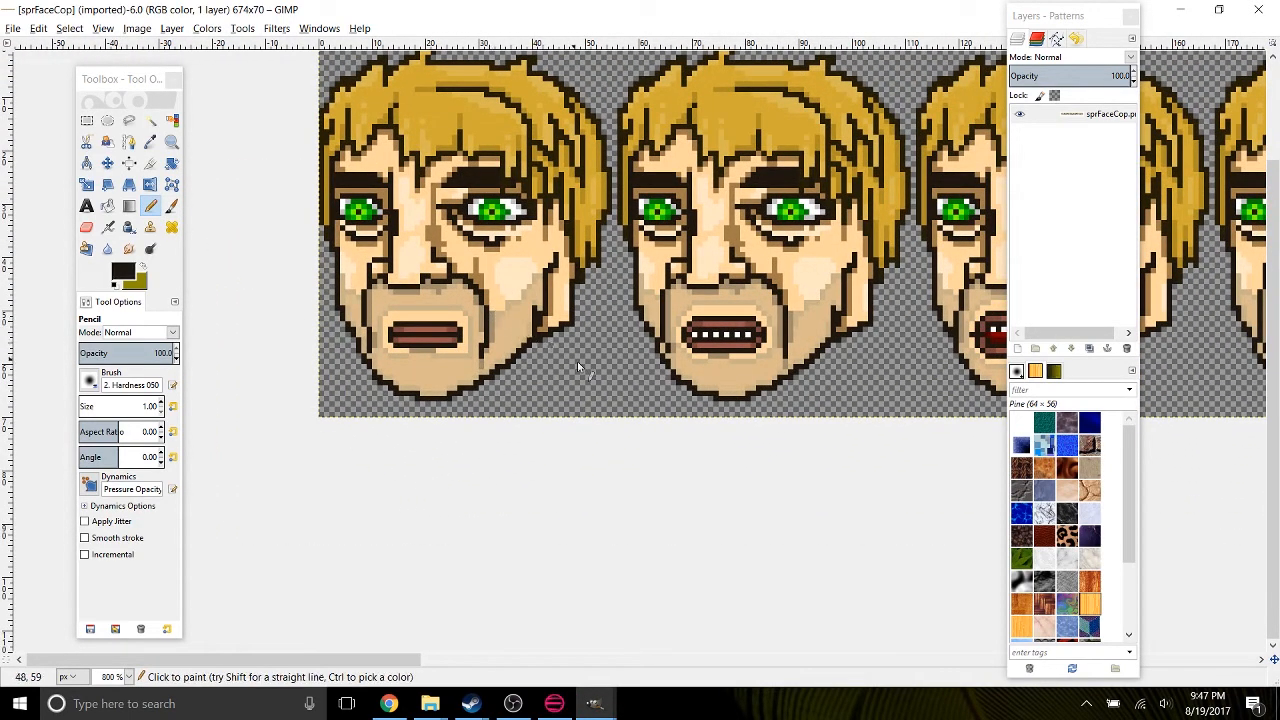
left_click_drag(580, 366, 551, 378)
left_click_drag(540, 410, 577, 386)
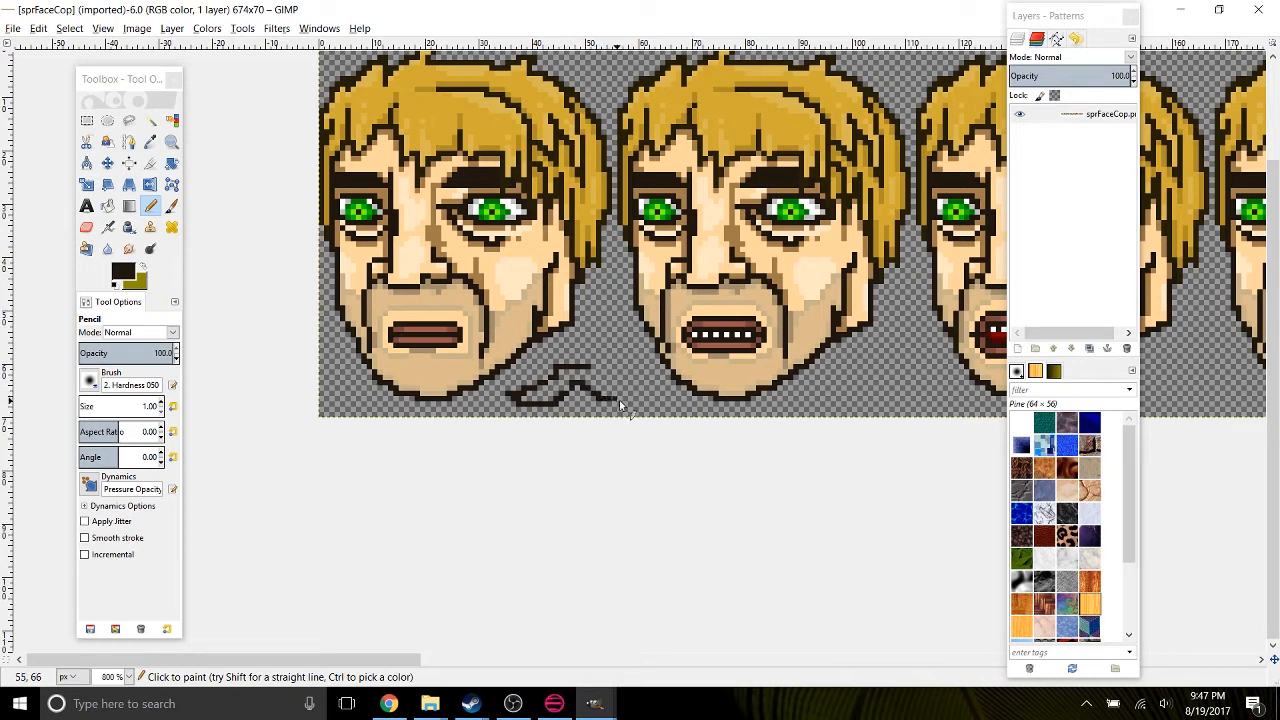
left_click_drag(601, 376, 622, 397)
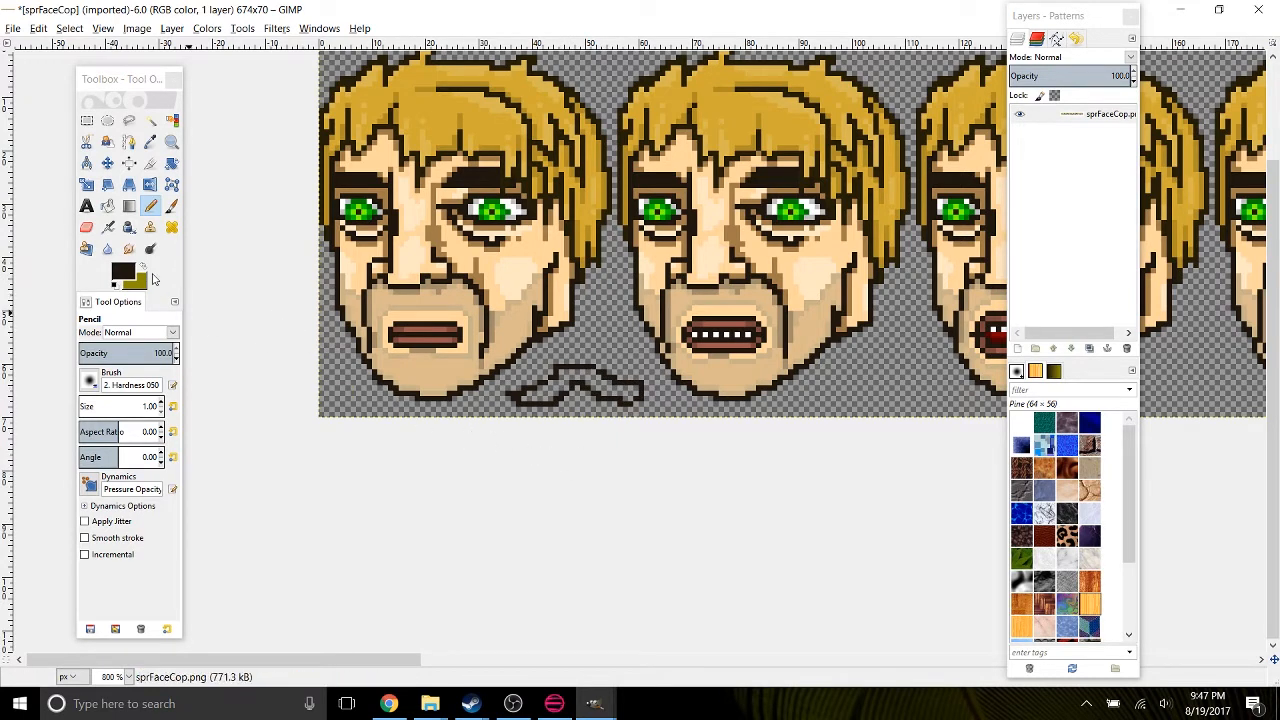
Fill the moustache with the golden hair colour and shade it with darker and lighter hair tones using the Pencil.
left_click(445, 100, "ctrl")
left_click(108, 206)
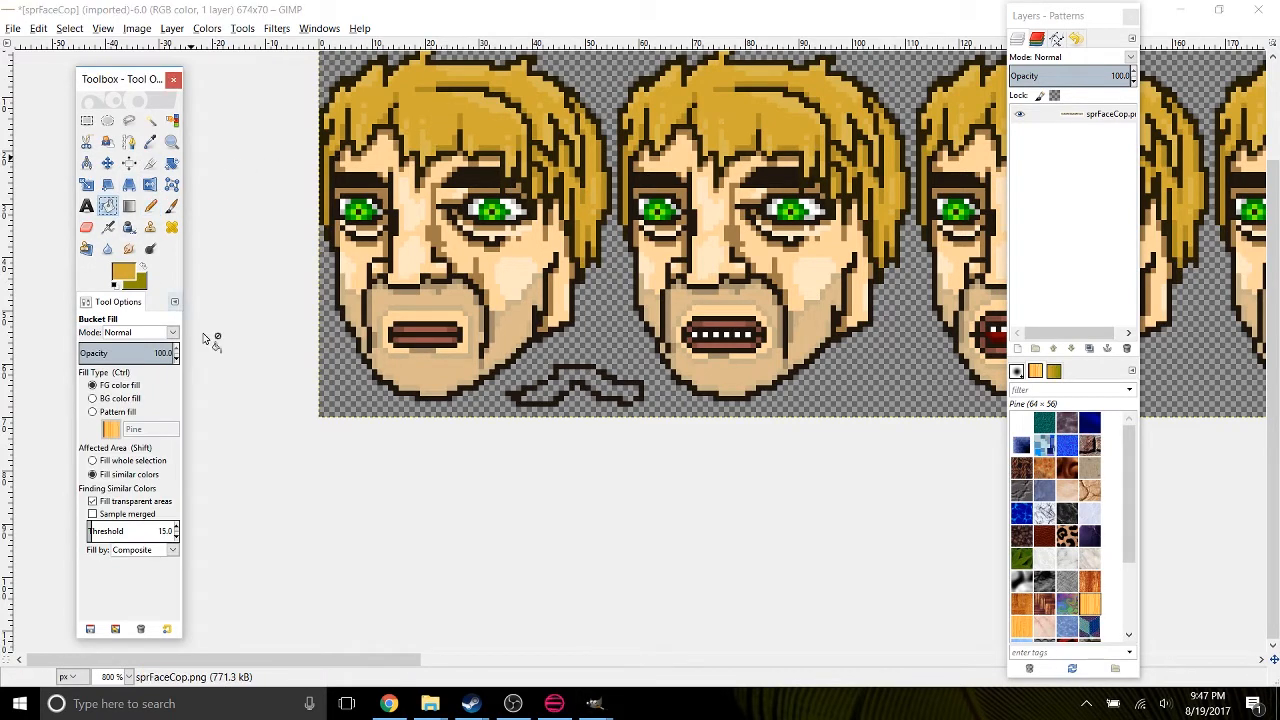
left_click(558, 394)
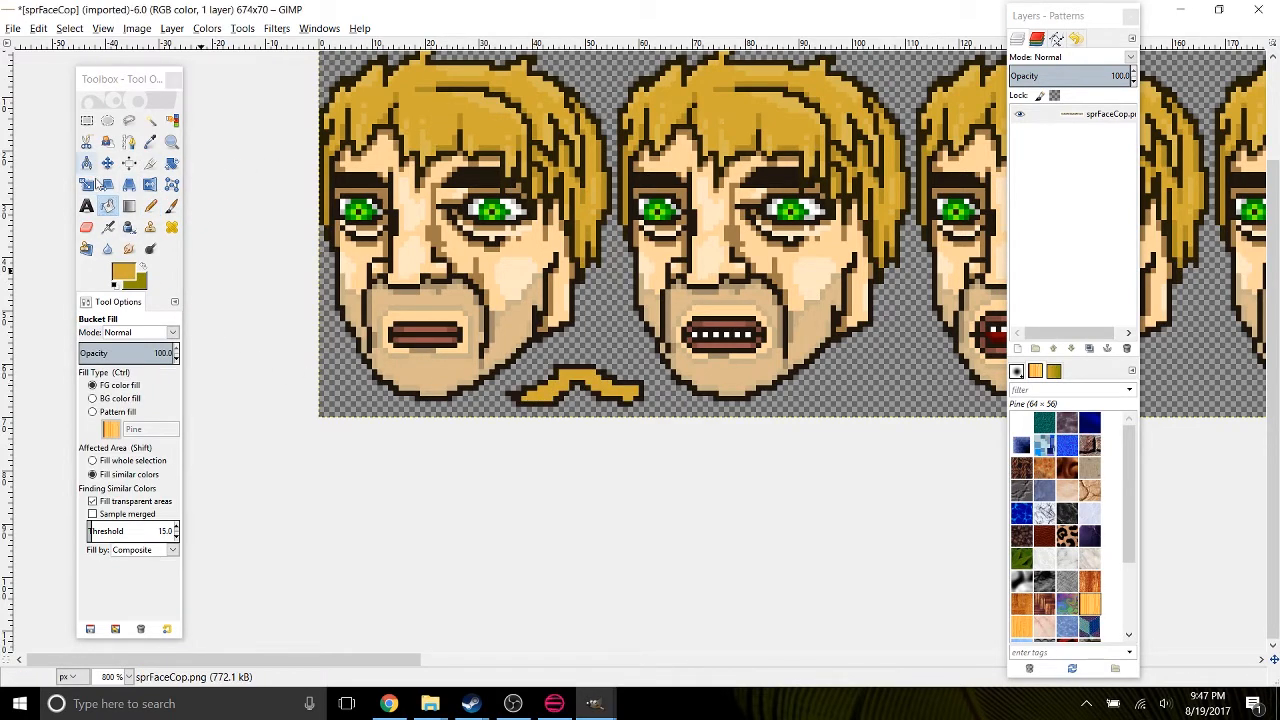
left_click(150, 206)
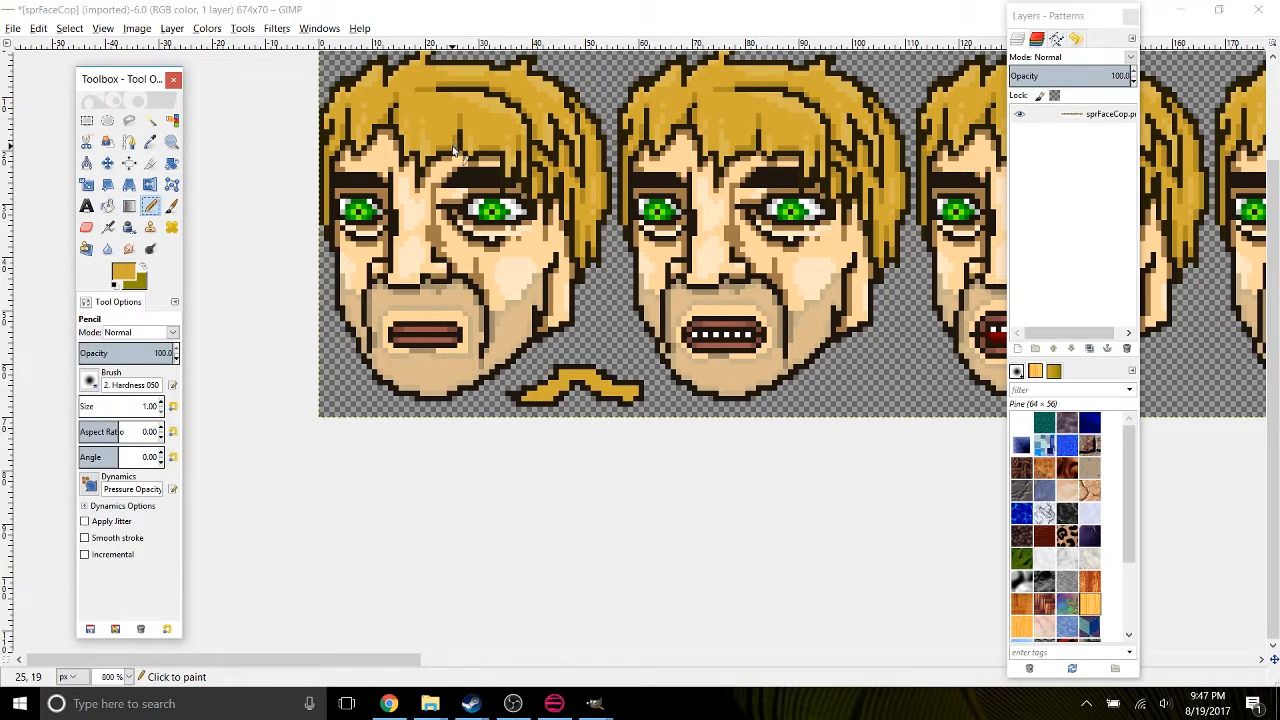
left_click(453, 148, "ctrl")
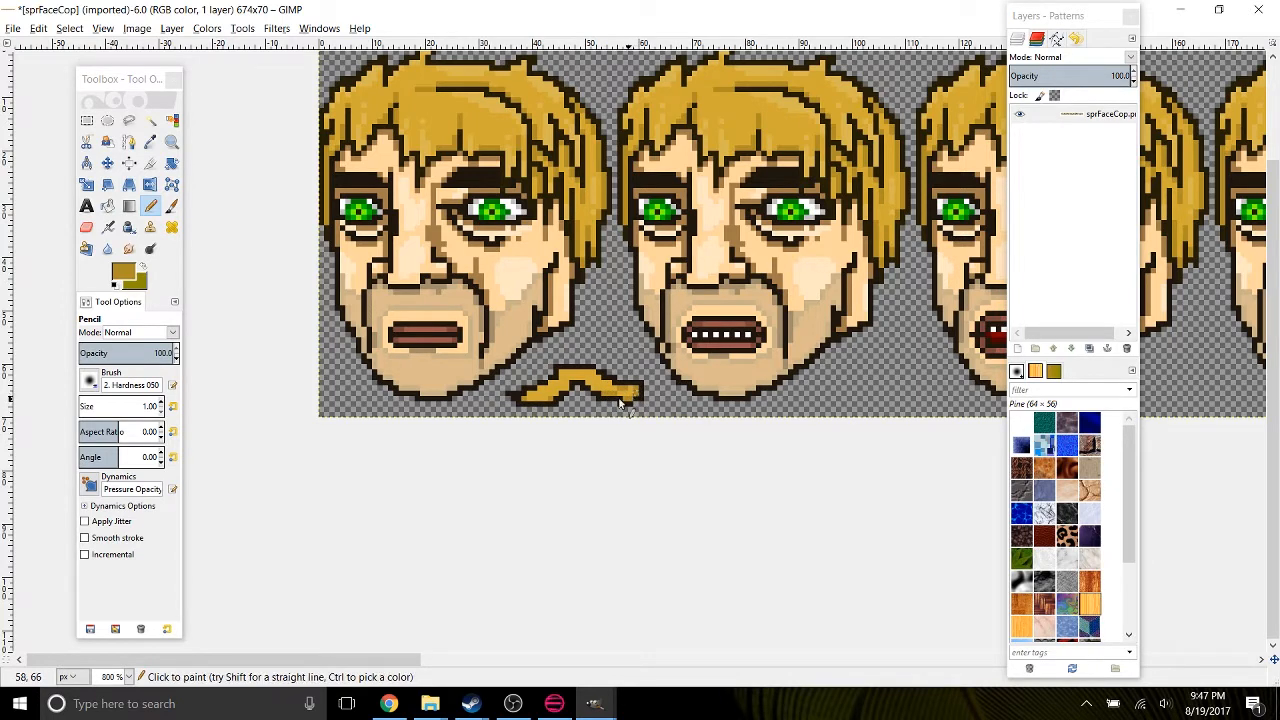
left_click(481, 121, "ctrl")
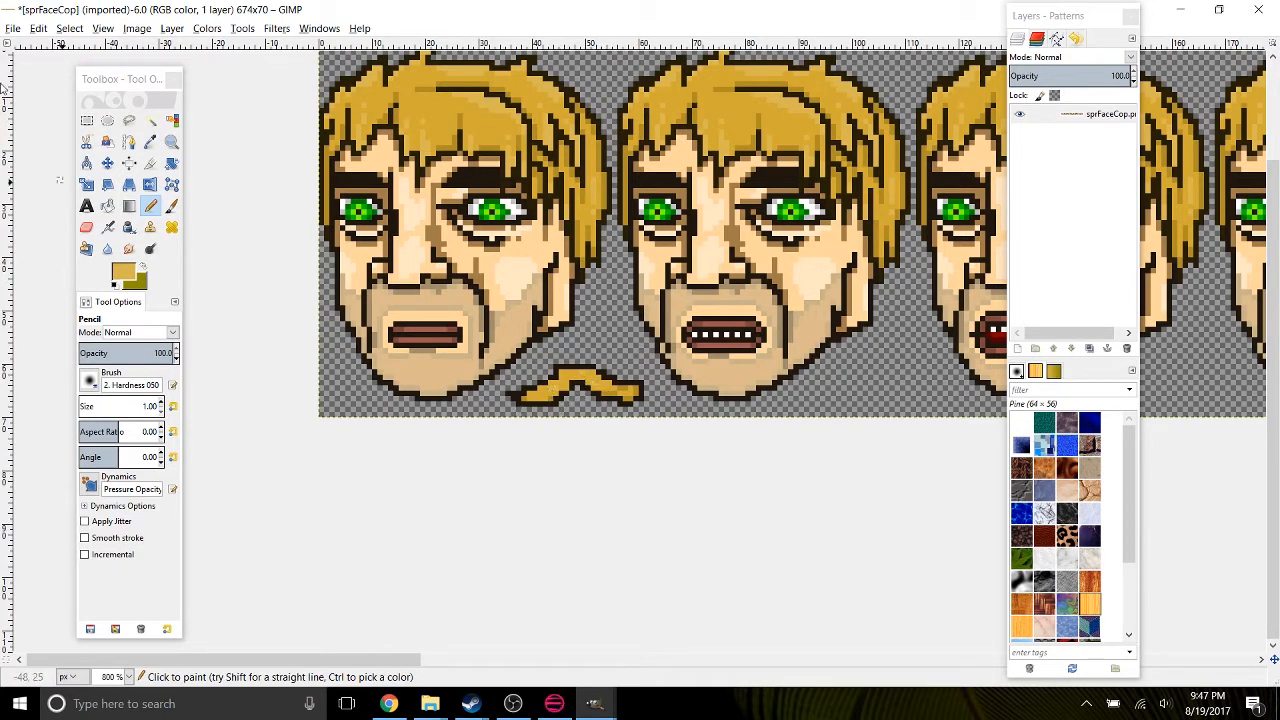
Copy the drawn moustache, paste it above the first face's mouth, and merge it into the image layer.
left_click(86, 120)
mouse_move(656, 443)
left_mouse_down()
mouse_move(533, 367)
mouse_move(507, 367)
left_mouse_up()
key("ctrl+c")
key("ctrl+v")
left_click_drag(577, 385, 405, 312)
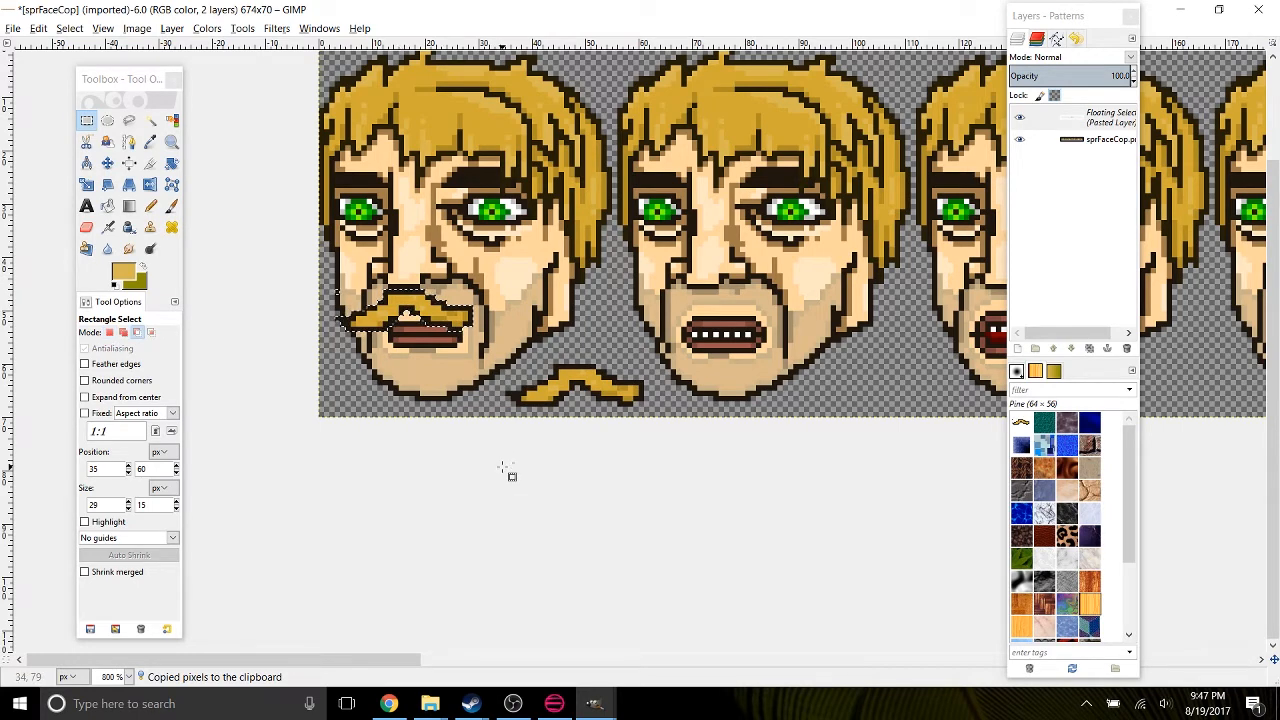
key("ctrl+m")
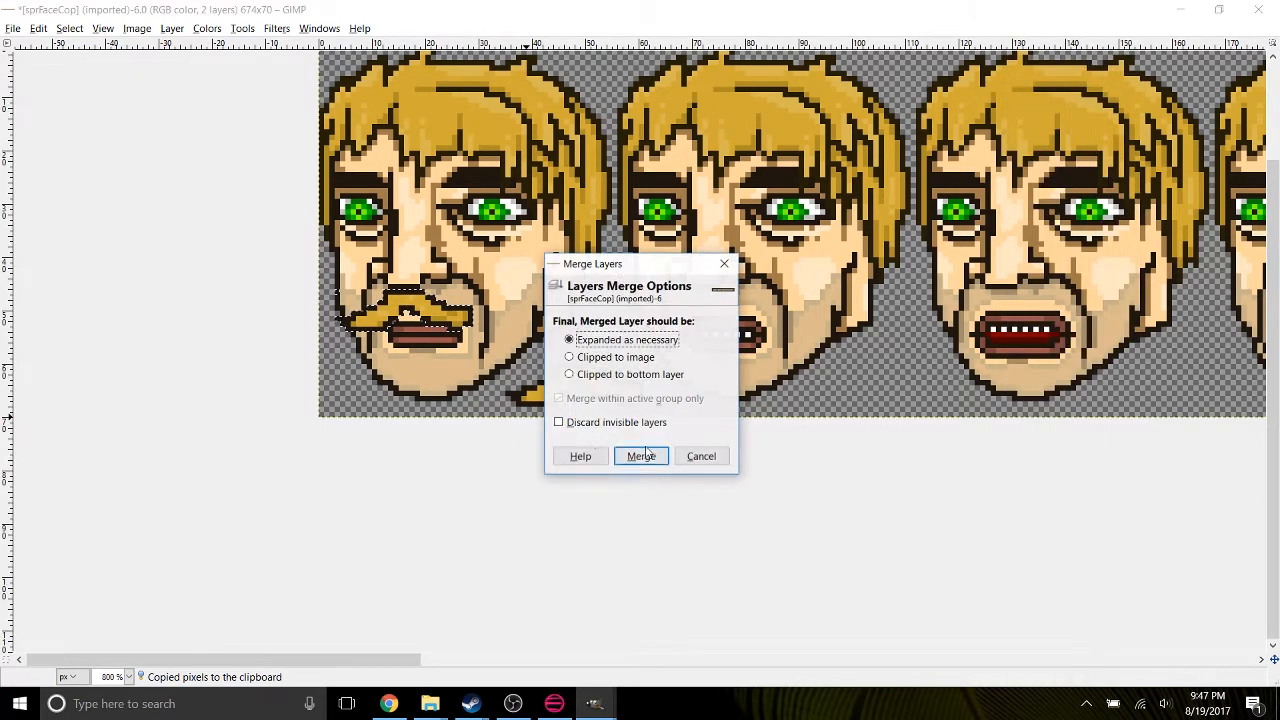
left_click(639, 453)
left_click(545, 455)
Copy the spare moustache again, paste it above the second face's mouth, and merge the layers.
left_click_drag(527, 435, 421, 396)
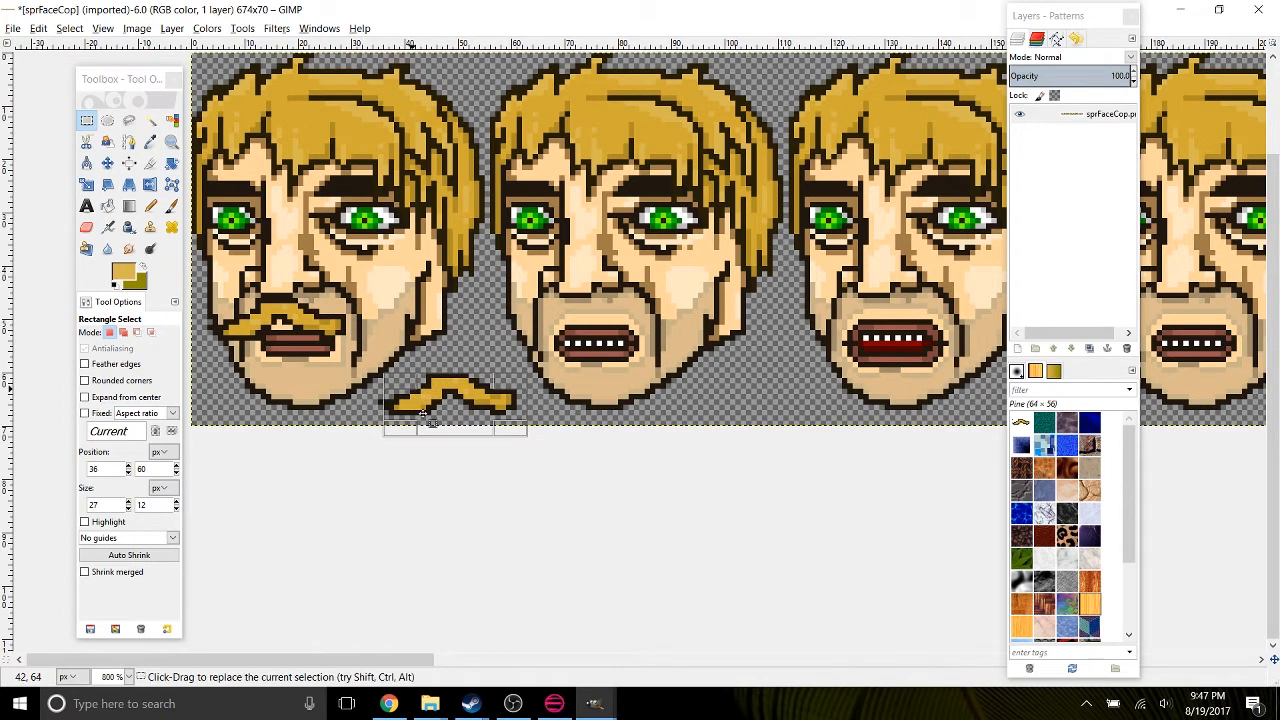
key("ctrl+c")
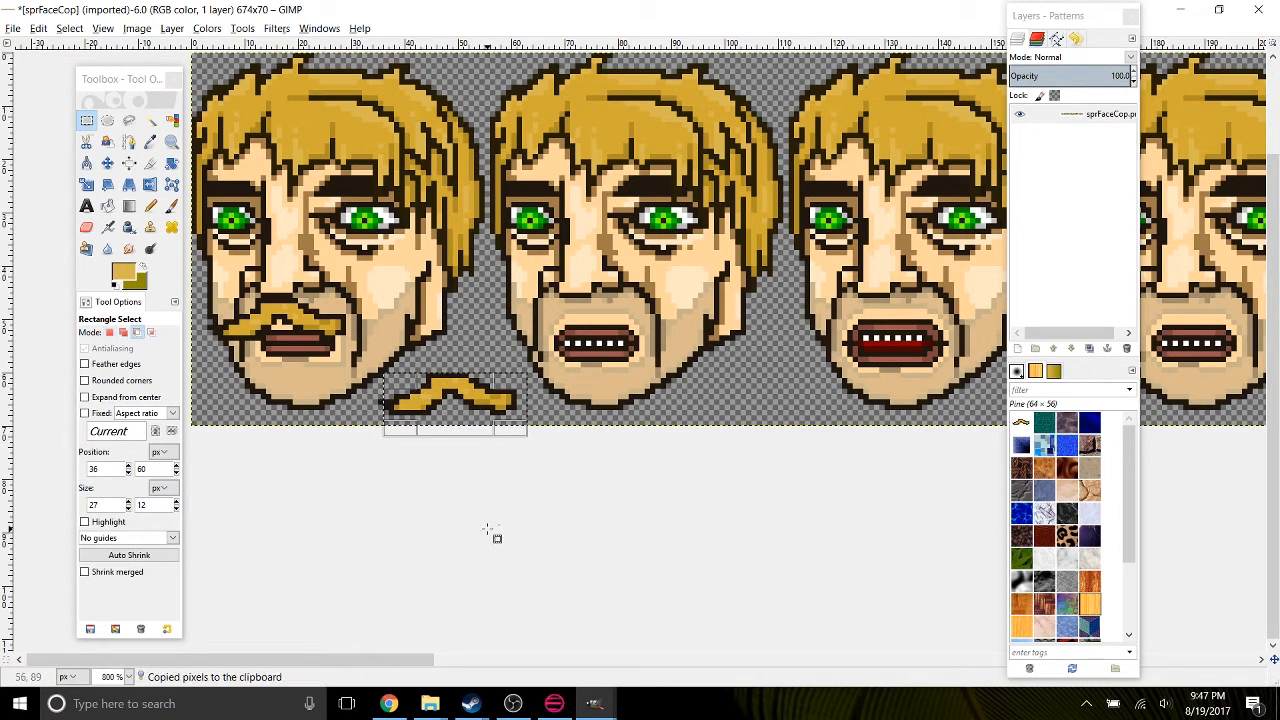
key("ctrl+v")
left_click_drag(470, 367, 592, 318)
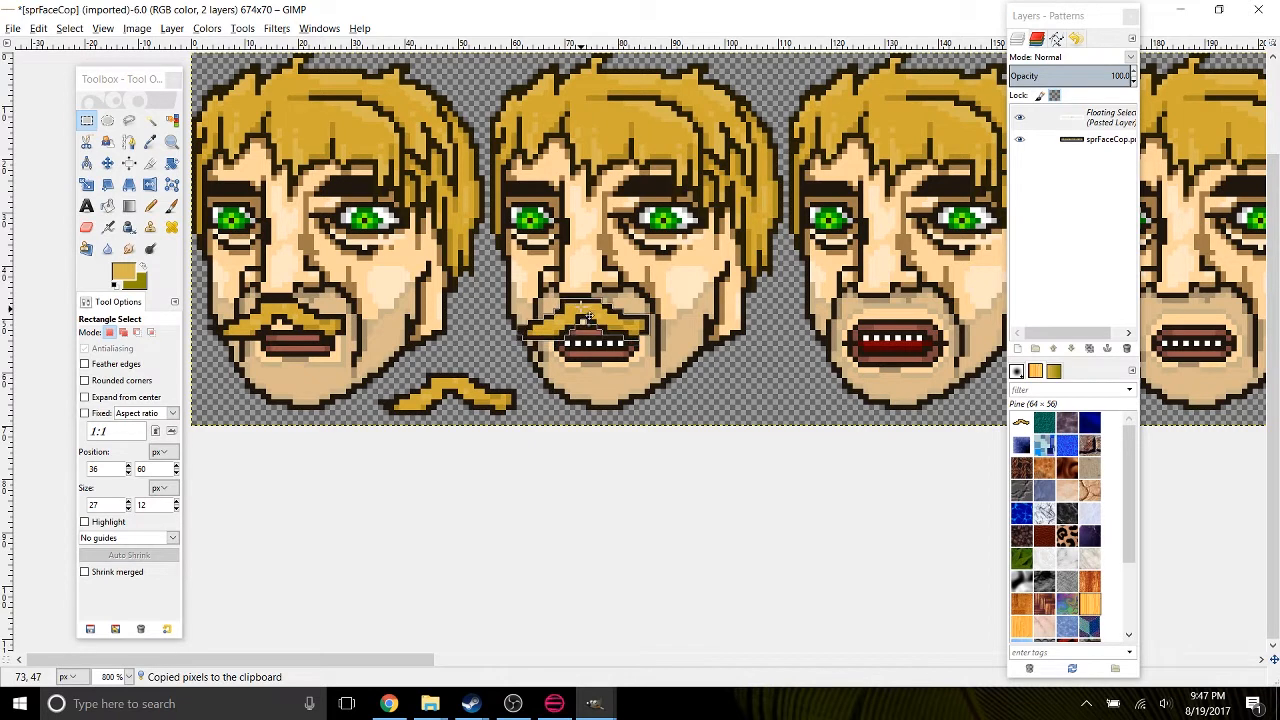
key("ctrl+m")
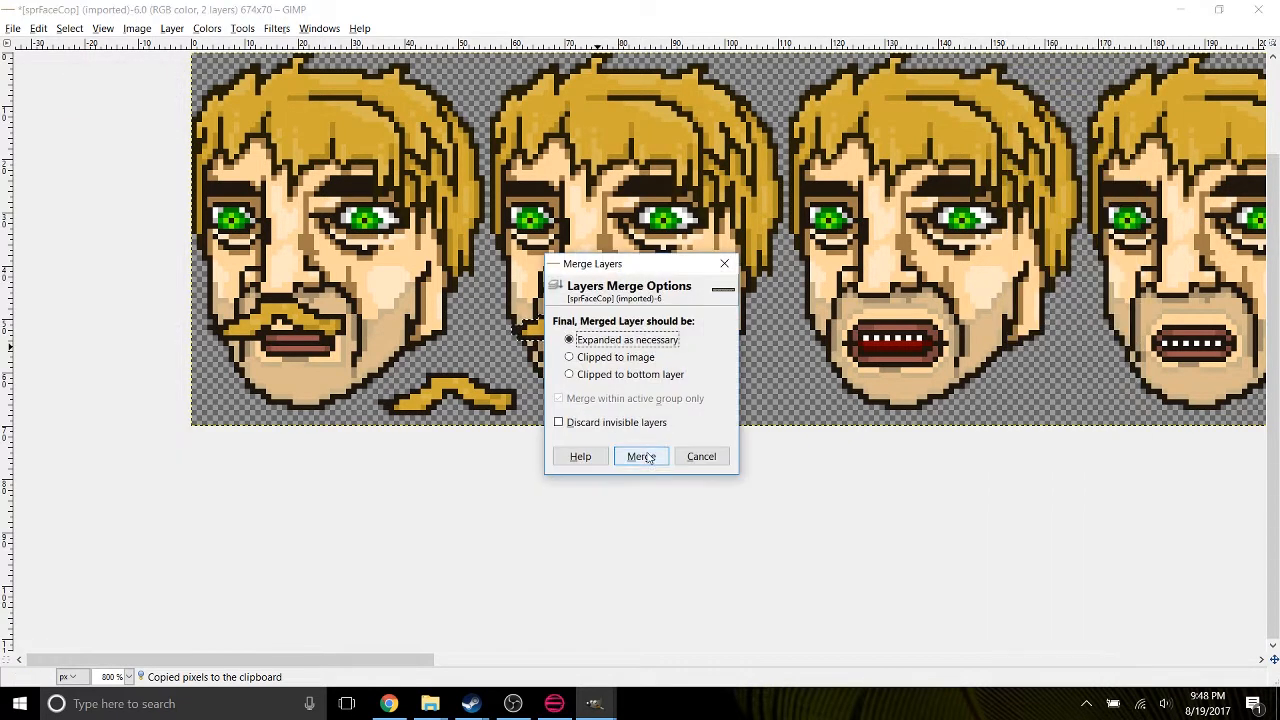
left_click(641, 456)
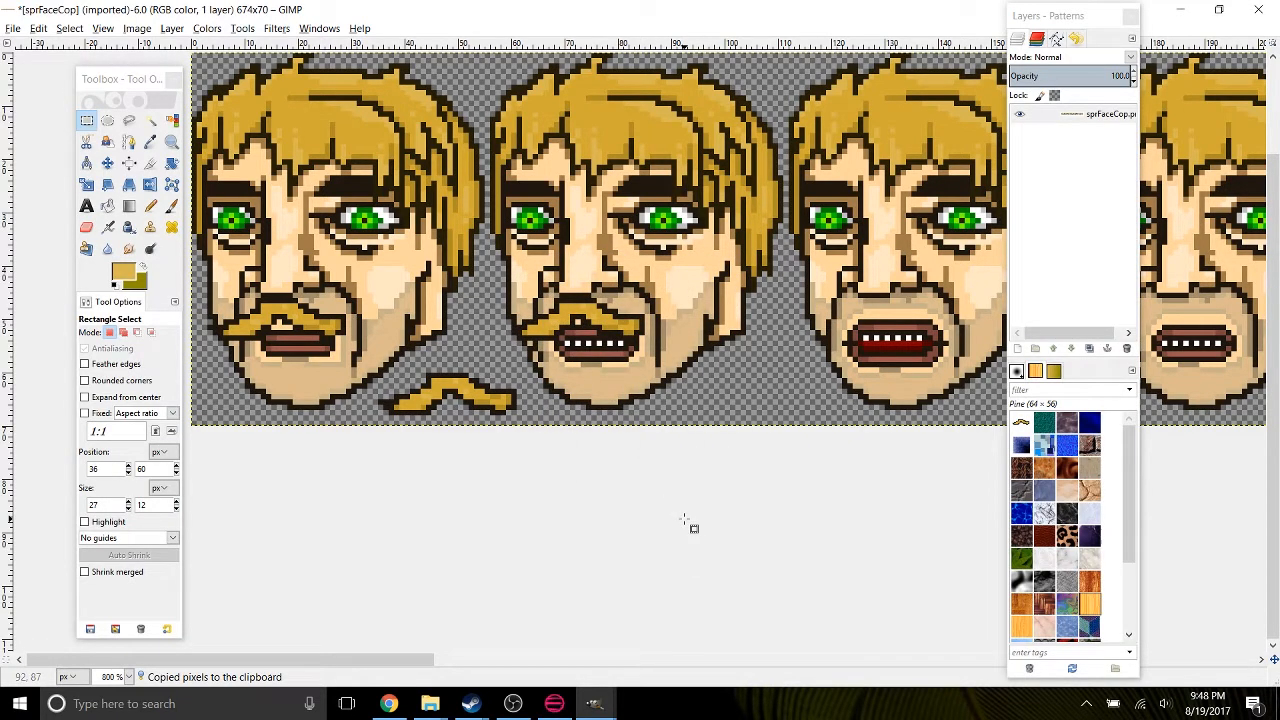
Paste the moustache above the third face's open mouth and merge the layers.
scroll(515, 455, "right", 5)
mouse_move(565, 272)
left_mouse_down()
mouse_move(623, 301)
mouse_move(615, 274)
mouse_move(626, 307)
left_mouse_up()
key("ctrl+v")
key("ctrl+m")
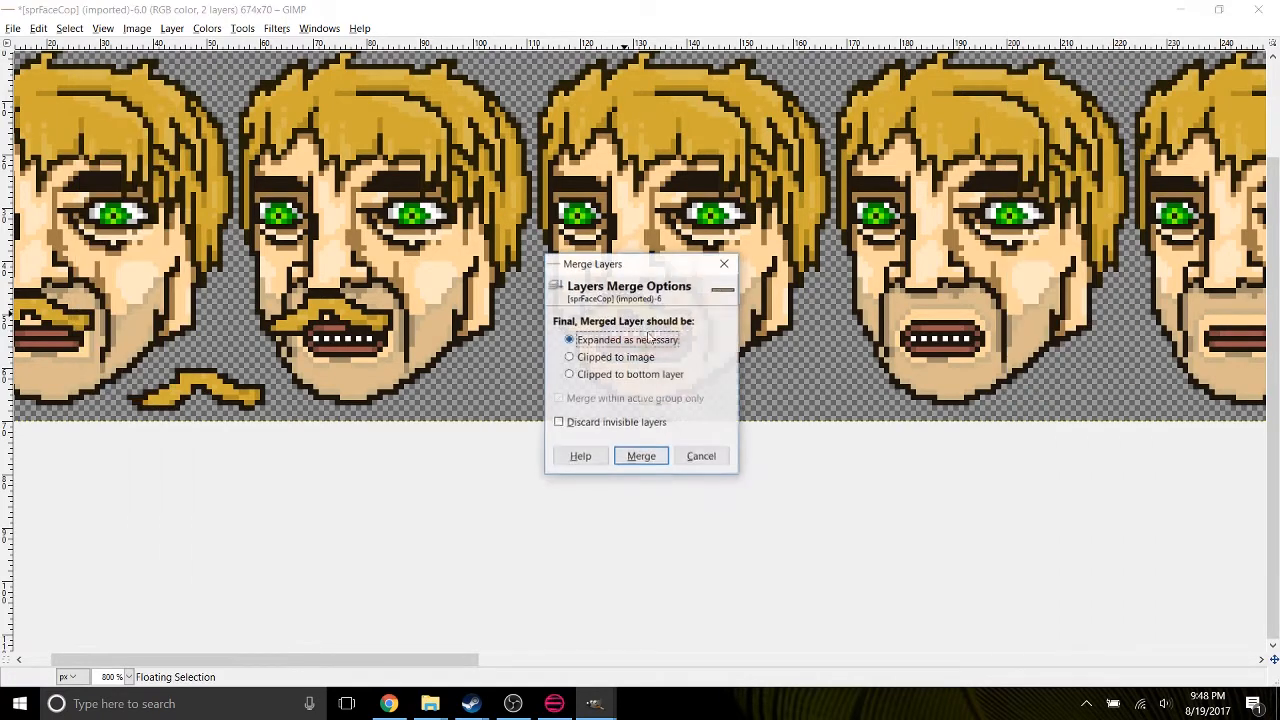
left_click(640, 455)
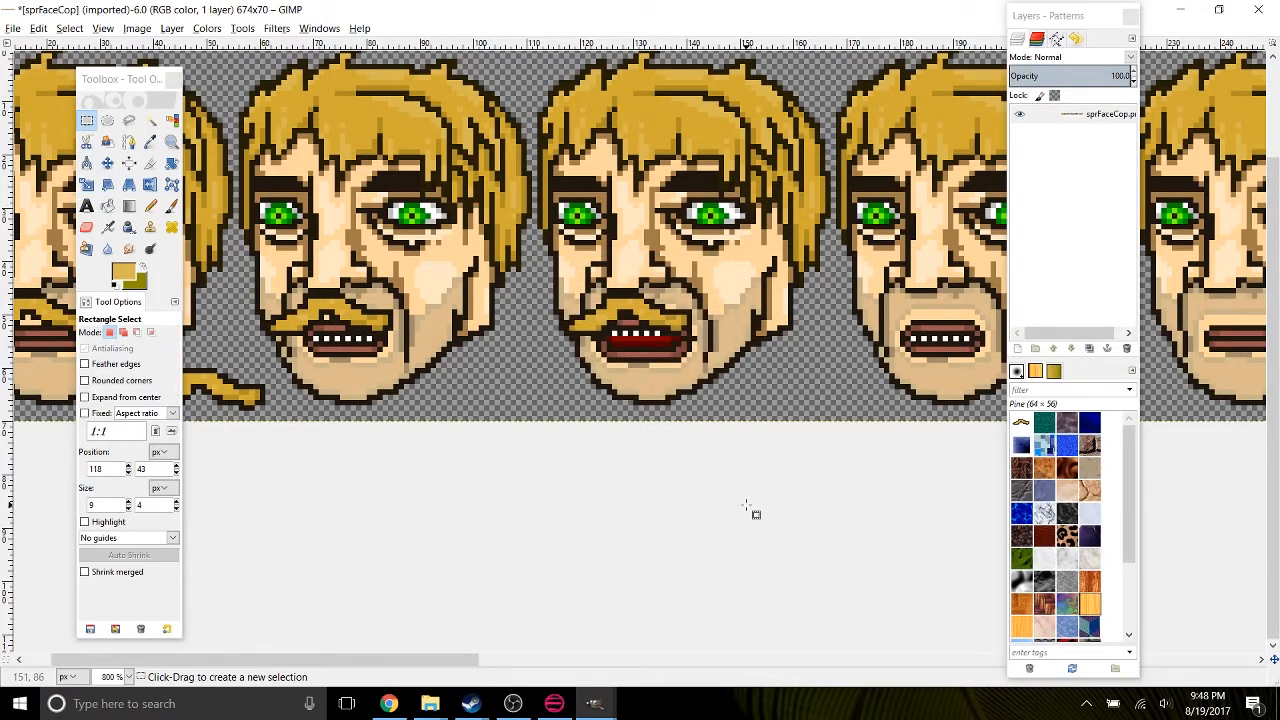
Paste the moustache onto the fourth face, position it just above the mouth, and merge the layers.
left_click_drag(818, 535, 470, 548)
left_click_drag(567, 298, 589, 313)
key("ctrl+v")
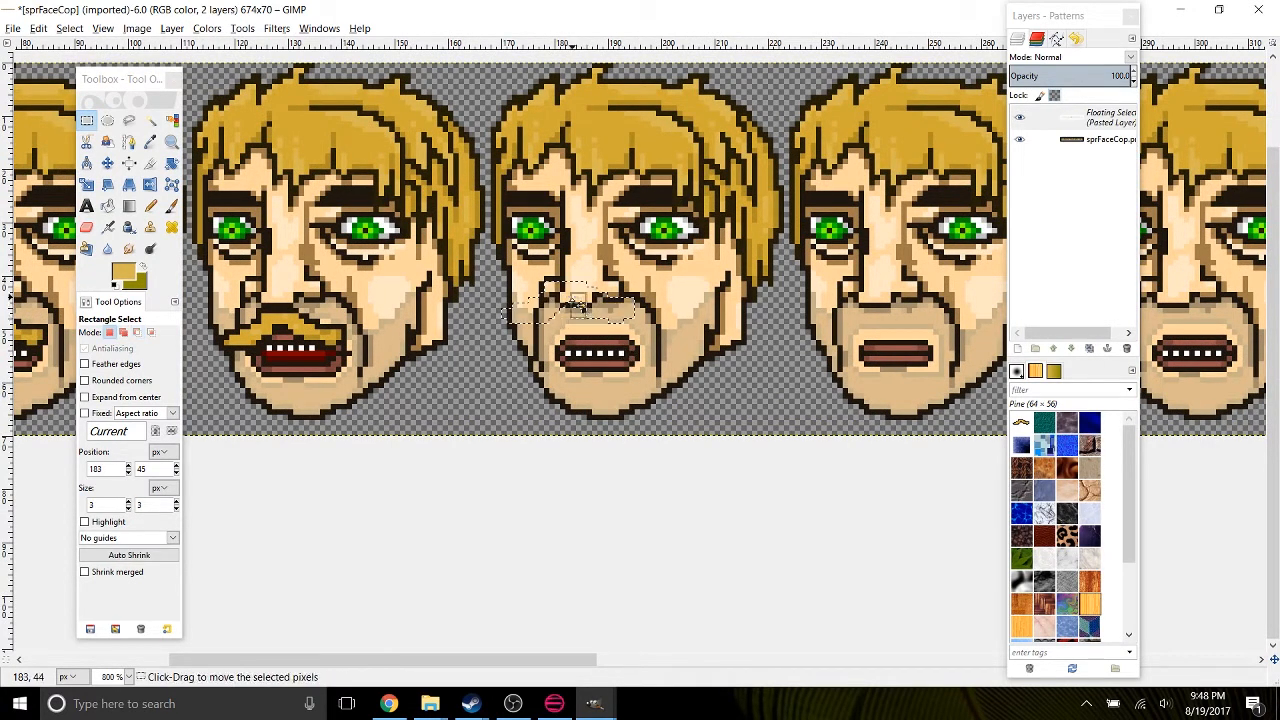
key("ctrl+z")
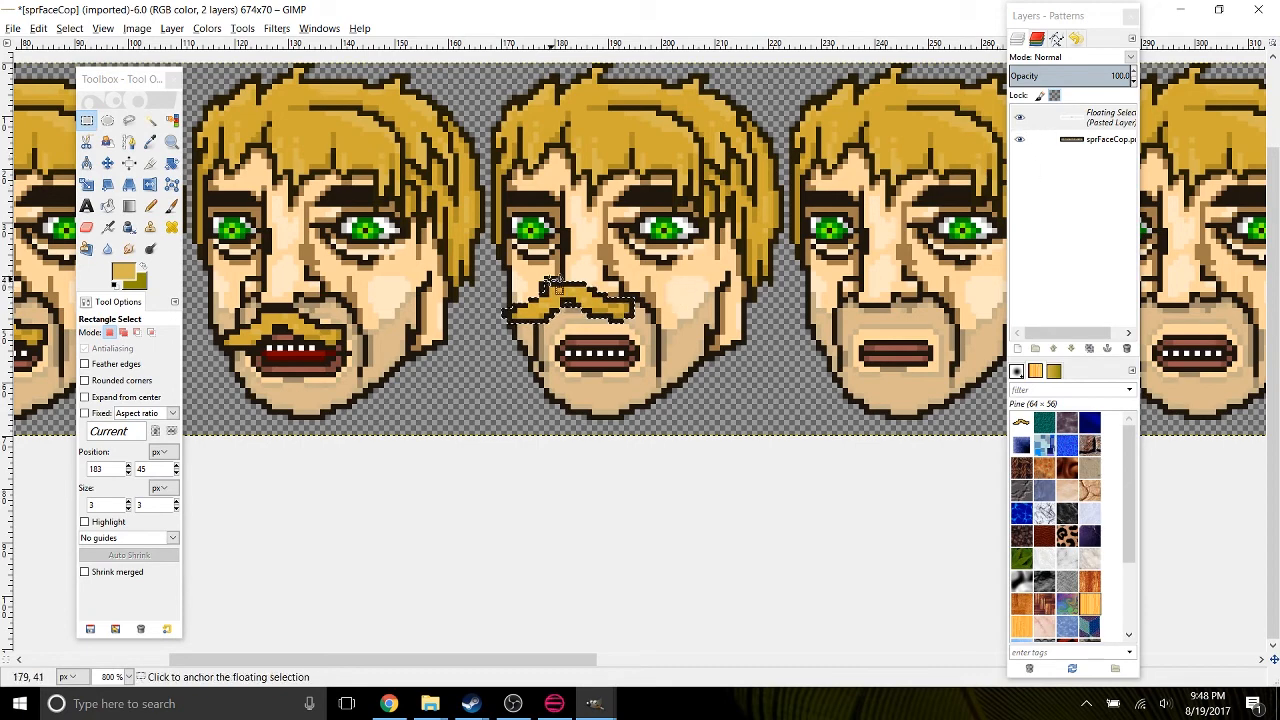
left_click_drag(556, 285, 598, 318)
key("ctrl")
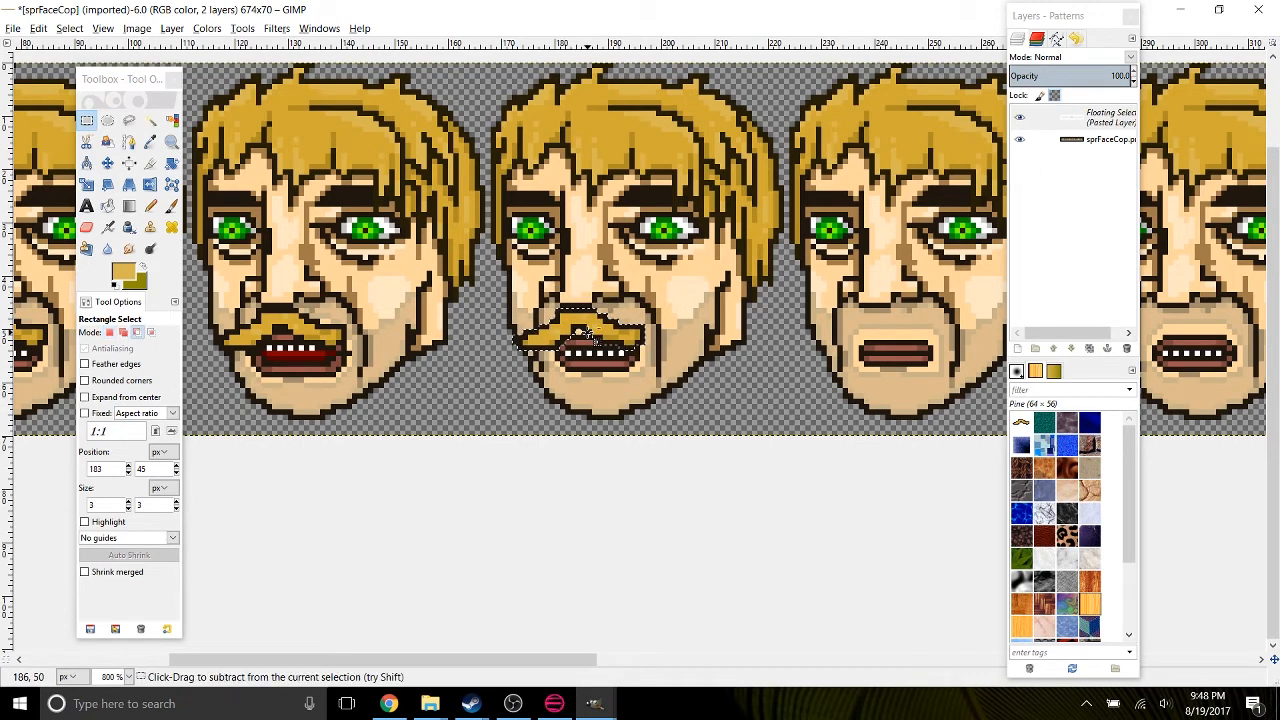
key("ctrl+m")
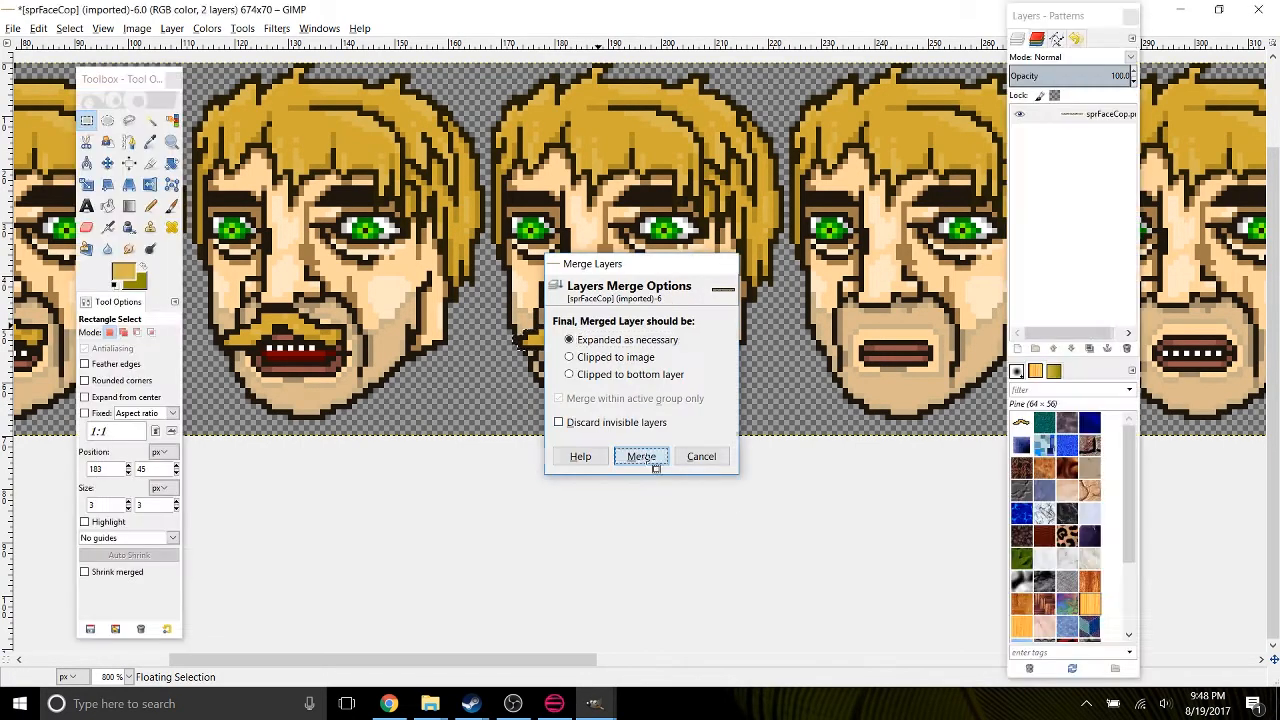
left_click(652, 456)
Paste the moustache above the fifth face's closed mouth and merge the layers.
scroll(580, 340, "right", 5)
mouse_move(575, 322)
left_mouse_down()
mouse_move(597, 342)
mouse_move(594, 323)
left_mouse_up()
key("ctrl+v")
key("ctrl+m")
left_click(645, 455)
Paste the moustache onto the sixth face, align it above the mouth, and merge the layers.
scroll(717, 484, "right", 1)
scroll(717, 484, "right", 3)
left_click_drag(673, 317, 695, 387)
key("ctrl+v")
left_click_drag(668, 336, 651, 340)
key("Tab")
left_click(645, 458)
Paste the moustache onto the seventh face, move it down to the upper lip, and merge the layers.
left_click_drag(837, 527, 394, 494)
left_click_drag(503, 284, 524, 315)
key("ctrl+v")
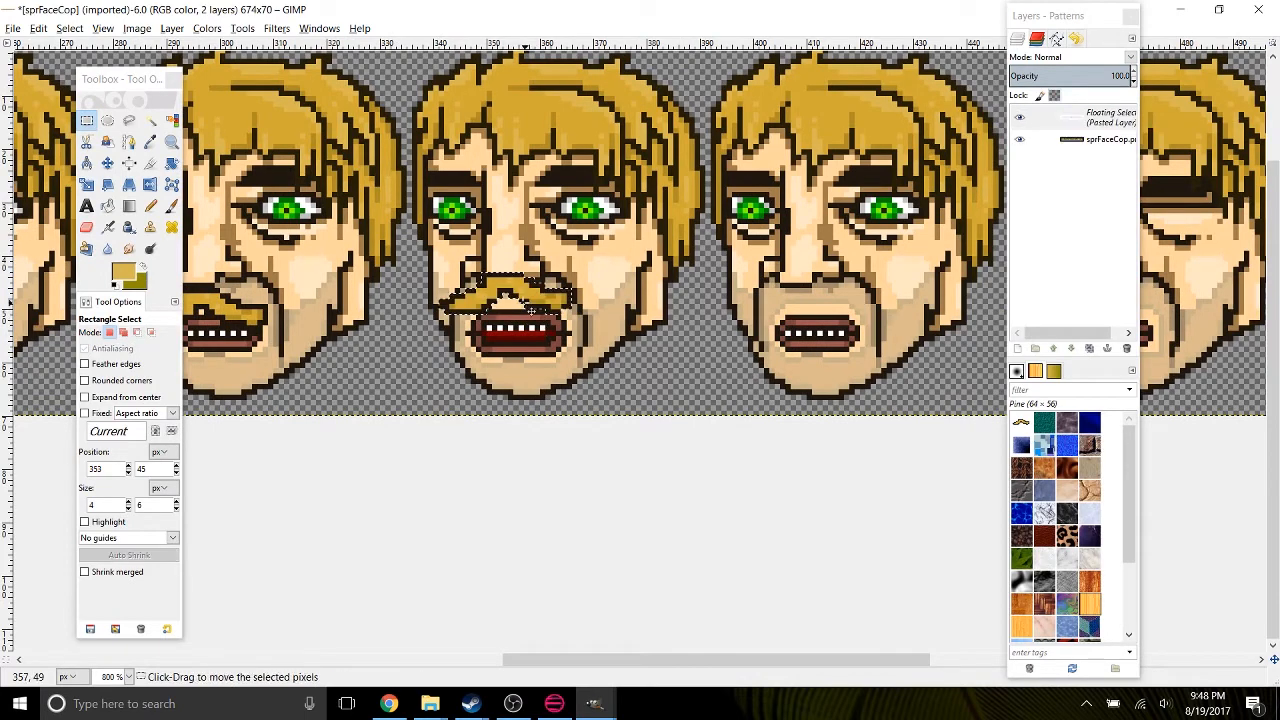
left_click_drag(508, 293, 500, 304)
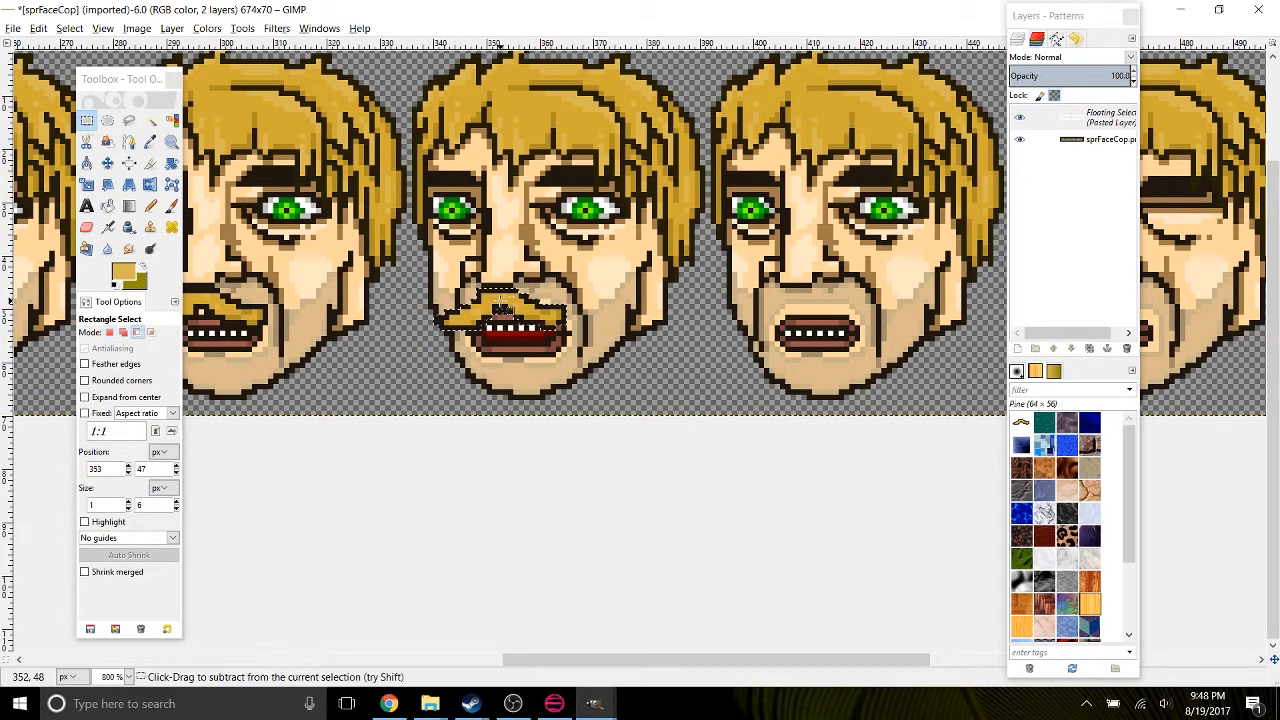
key("ctrl+m")
left_click(641, 456)
Paste the moustache above the eighth face's mouth and merge the layers.
scroll(452, 531, "right", 1)
mouse_move(461, 307)
left_mouse_down()
mouse_move(482, 322)
mouse_move(474, 312)
left_mouse_up()
key("ctrl+v")
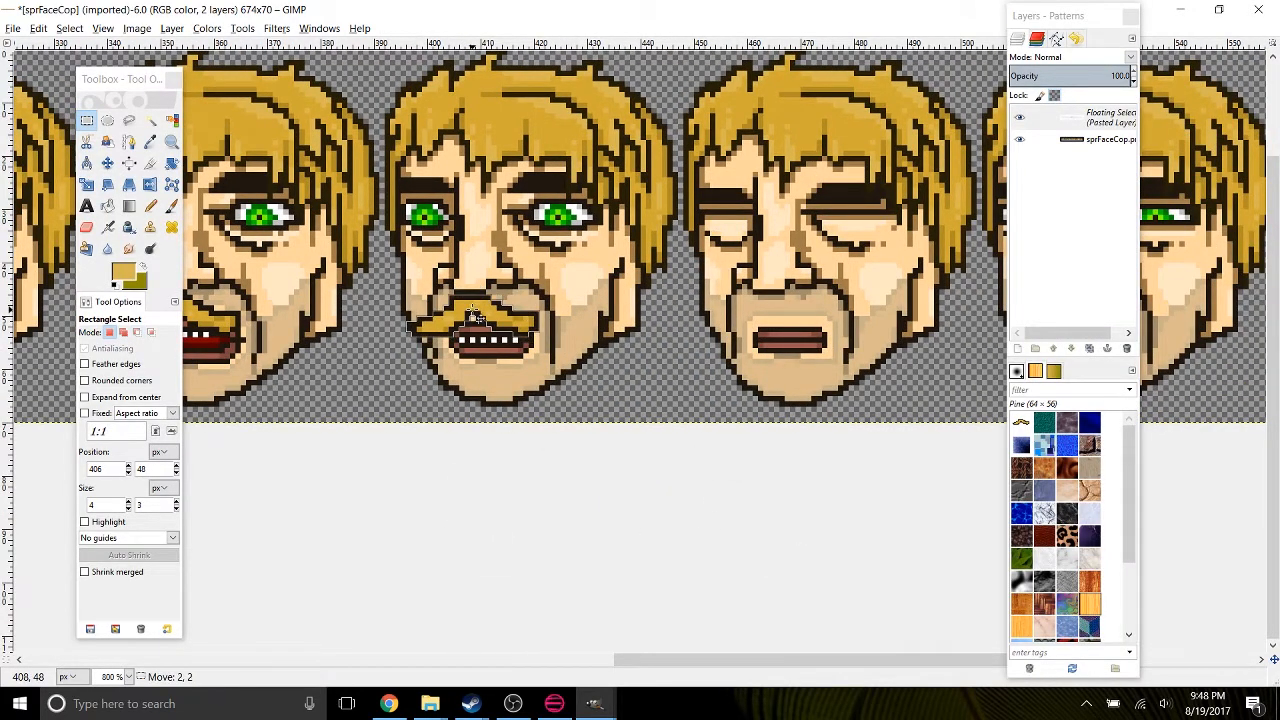
key("ctrl+m")
left_click(641, 456)
Paste the moustache above the mouth of the ninth face, the one with closed eyes, and merge the layers.
left_click_drag(678, 495, 440, 503)
left_click_drag(506, 309, 535, 327)
key("ctrl+v")
key("ctrl+m")
left_click(643, 456)
Paste the moustache above the mouth of the tenth face, the one with half-closed eyes, and merge the layers.
left_click_drag(660, 470, 400, 470)
left_click_drag(565, 307, 573, 321)
key("ctrl+v")
key("ctrl+m")
left_click(643, 456)
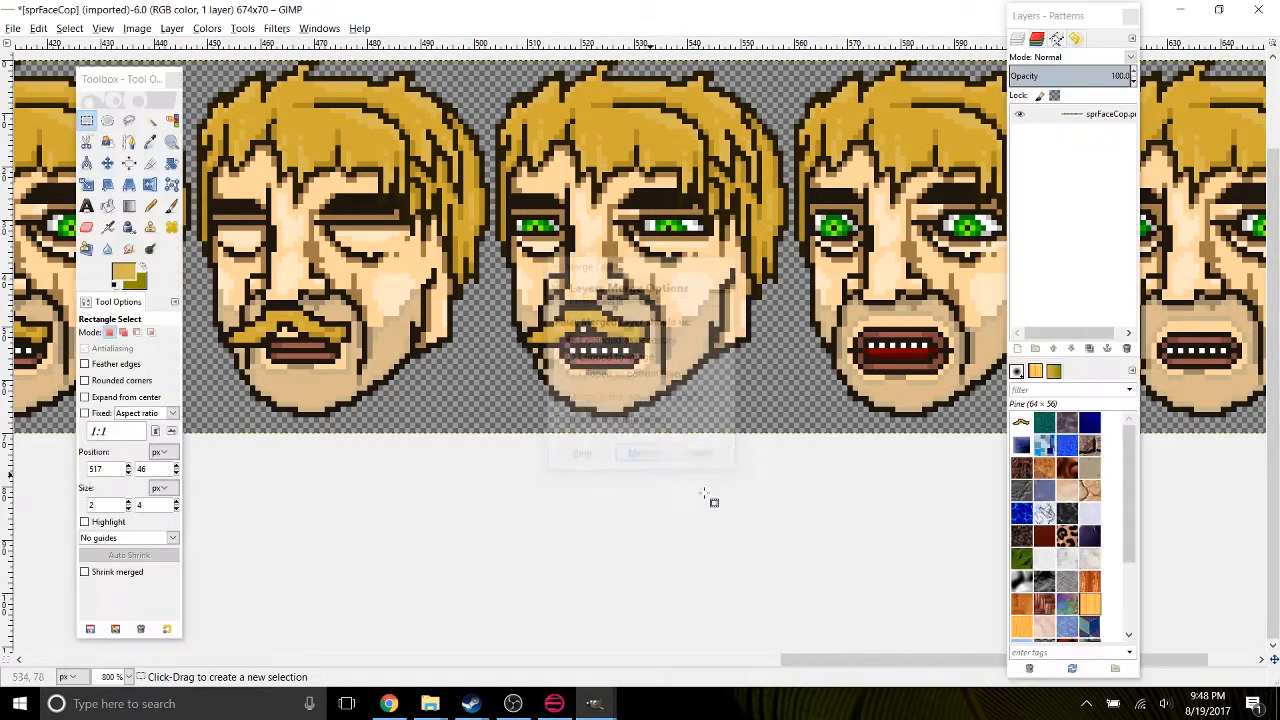
Paste the moustache above the mouth of the eleventh face, the one with the wide-open red mouth, and merge the layers.
left_click_drag(755, 492, 503, 492)
mouse_move(618, 313)
left_mouse_down()
mouse_move(655, 345)
mouse_move(631, 326)
left_mouse_up()
key("ctrl+v")
key("ctrl+m")
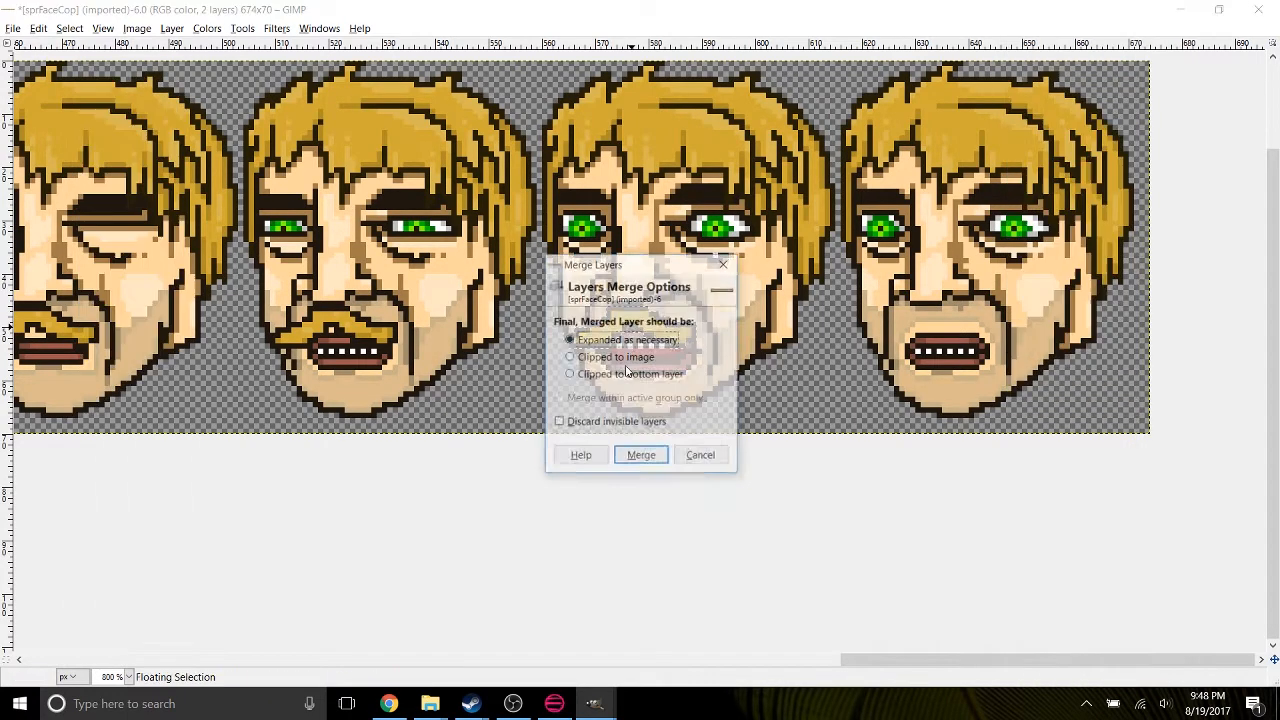
left_click(640, 455)
Paste the moustache above the mouth of the twelfth and last face and merge the layers.
left_click_drag(727, 510, 477, 508)
left_click_drag(600, 378, 610, 372)
key("ctrl+v")
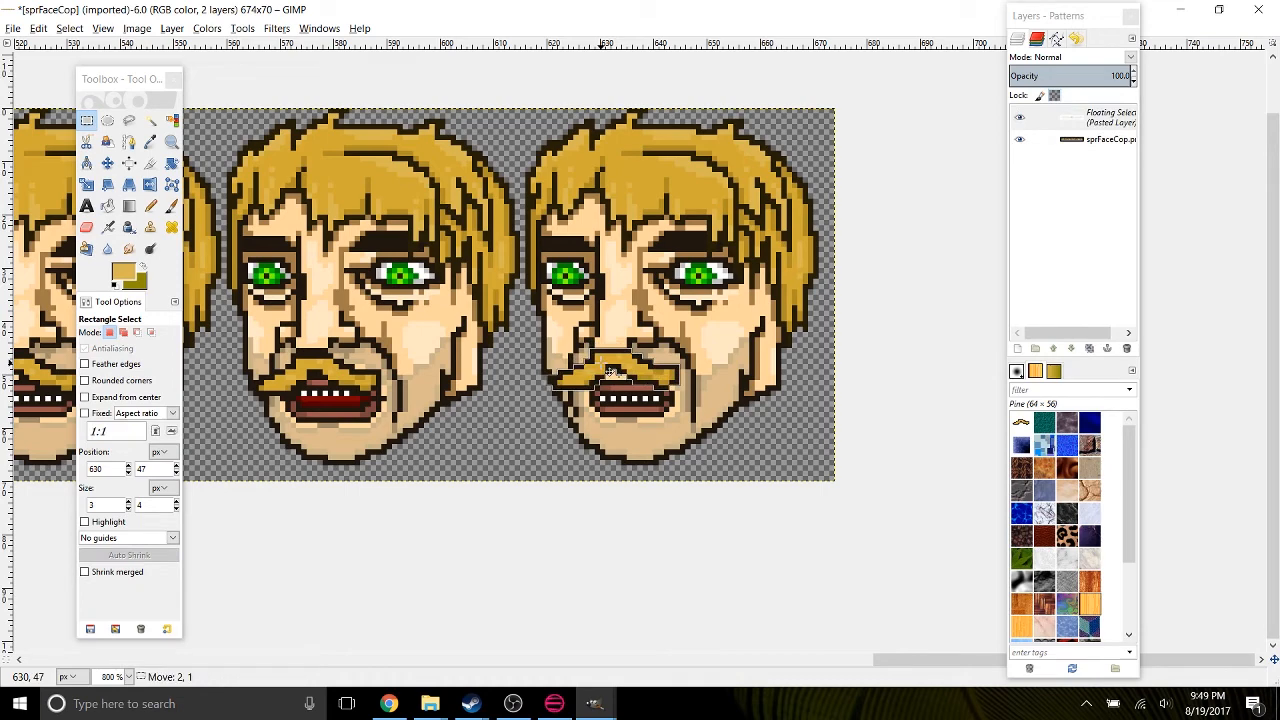
key("ctrl+m")
left_click(640, 455)
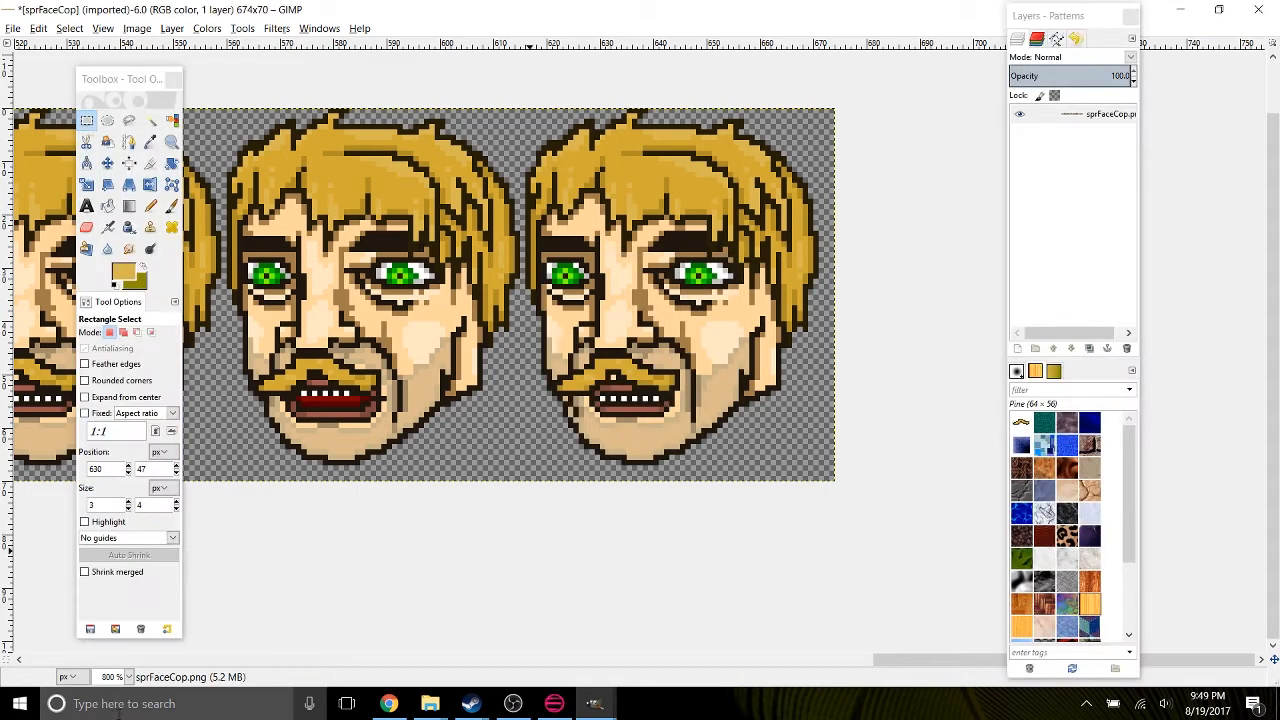
Select the spare moustache between the chins of the first and second faces and delete it.
scroll(128, 677, "down", 2)
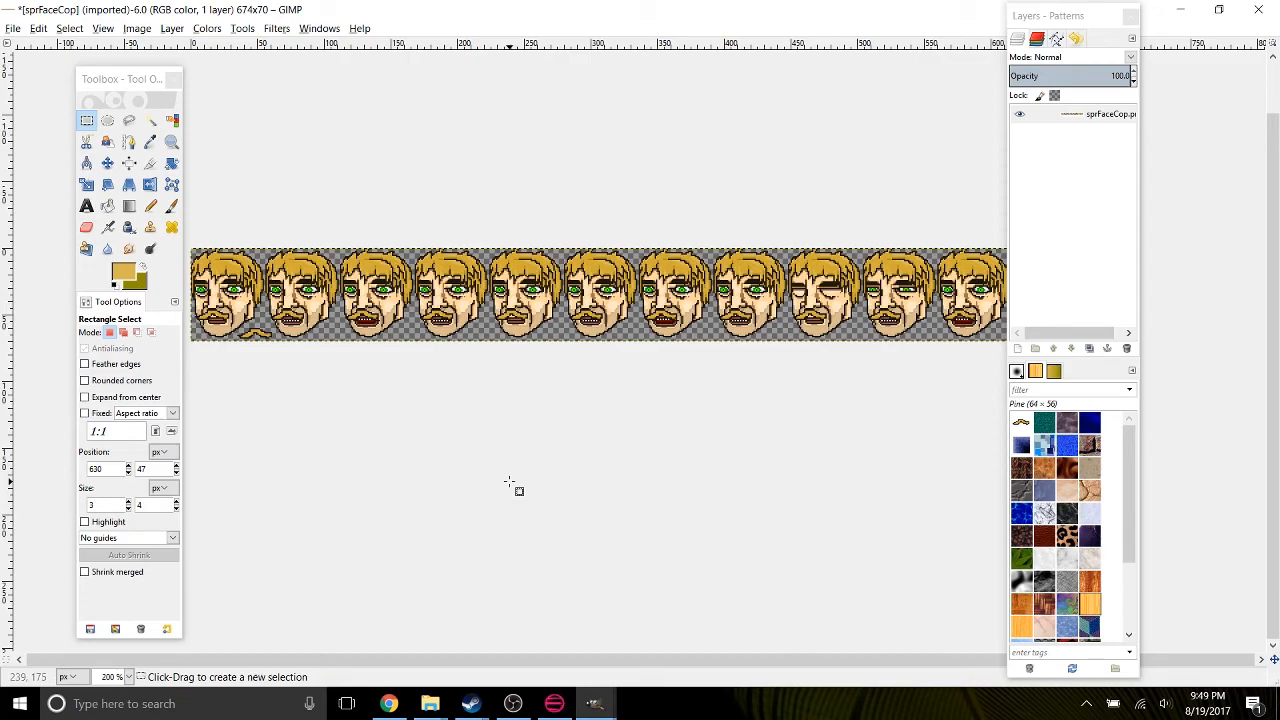
scroll(372, 465, "up", 4)
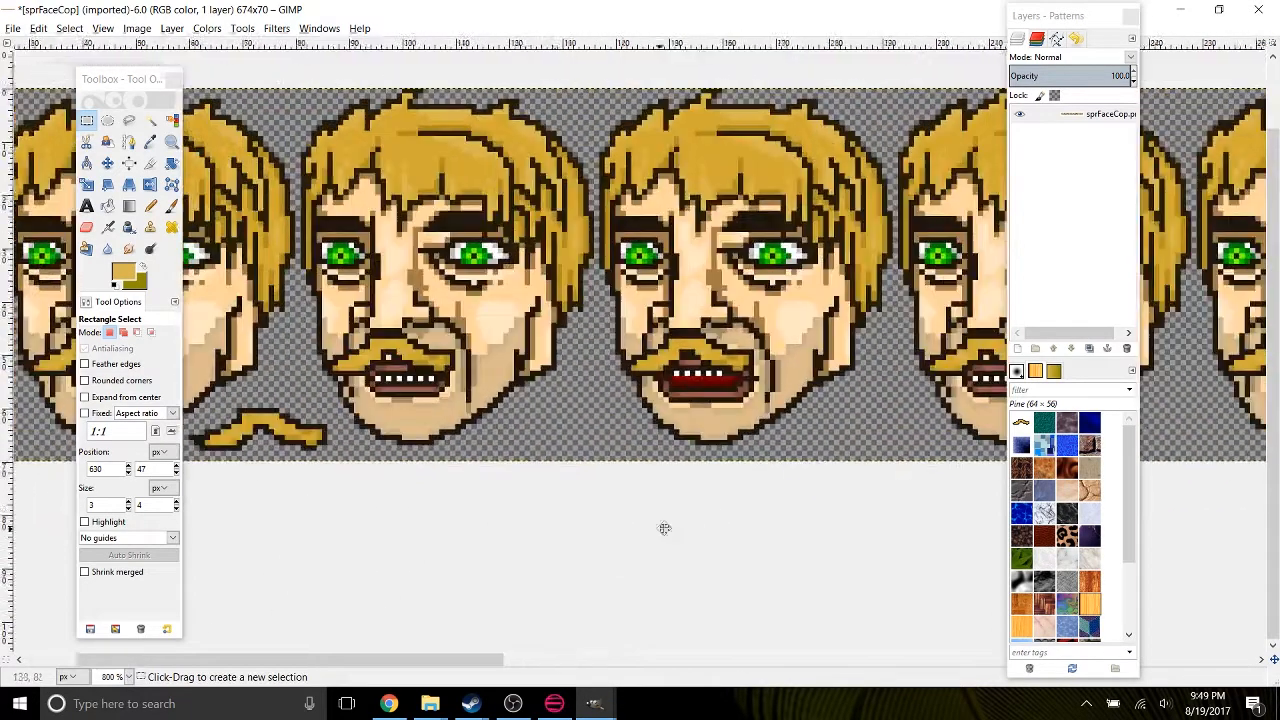
scroll(664, 528, "left", 5)
left_click_drag(594, 501, 436, 412)
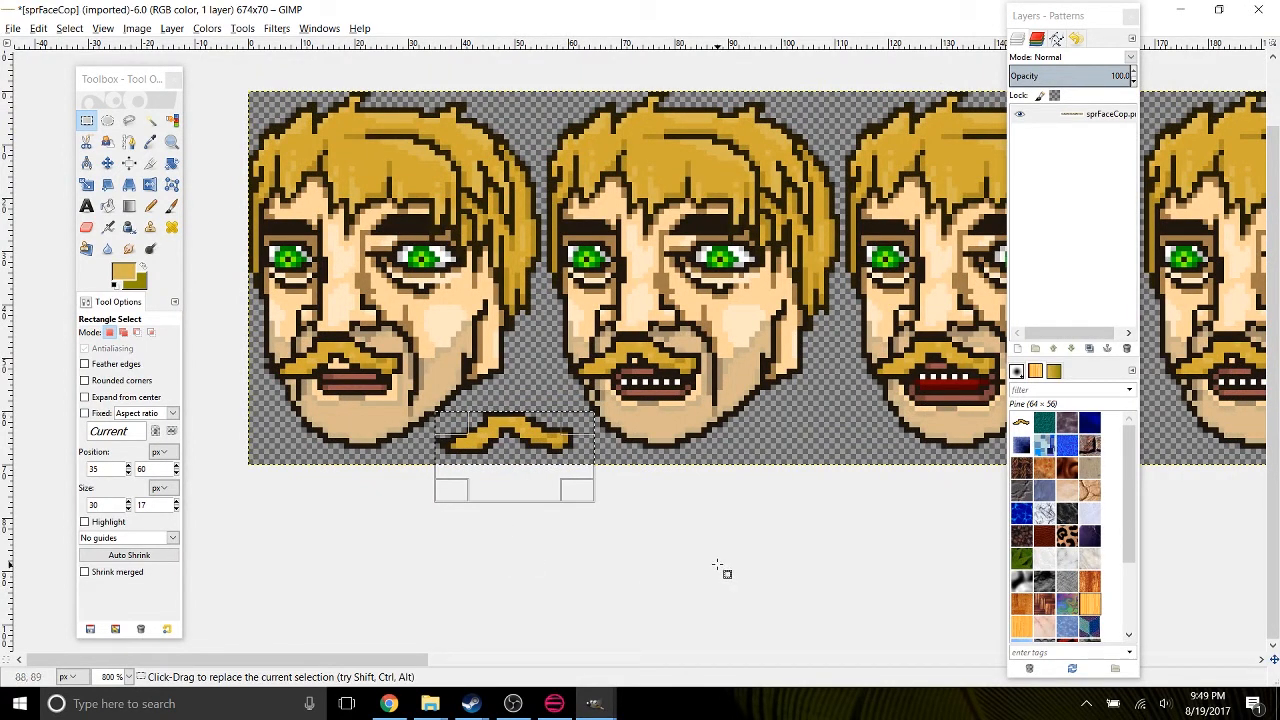
key("Delete")
Touch up the first face's jaw outline beside the deleted moustache using the Pencil in the sampled dark outline colour, and clear the selection.
left_click(151, 206)
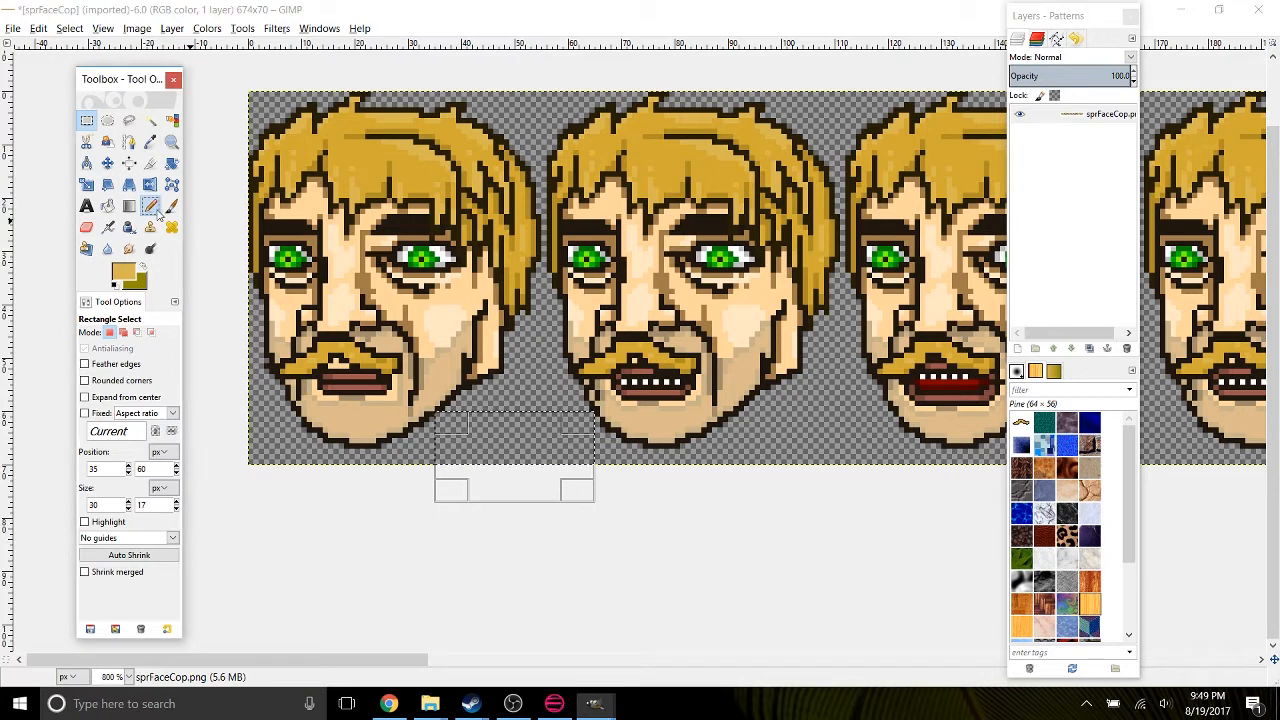
left_click(440, 411, "ctrl")
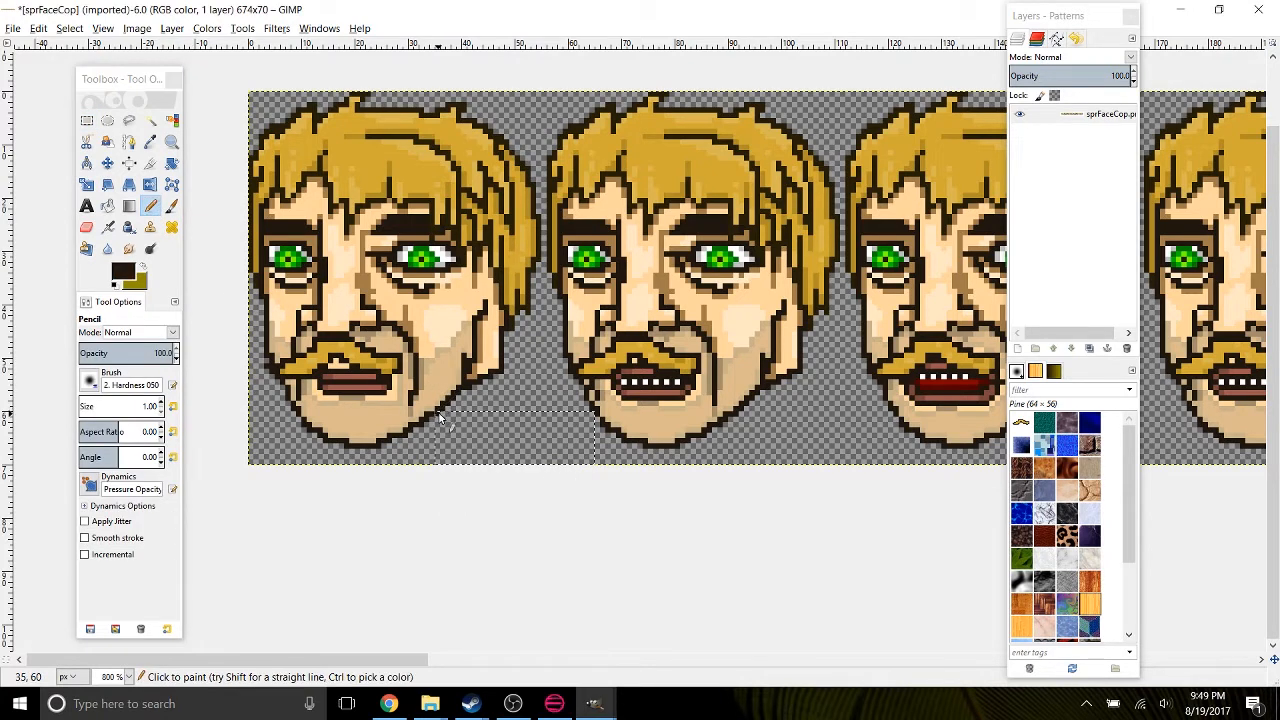
key("ctrl+shift+a")
scroll(103, 677, "down", 1)
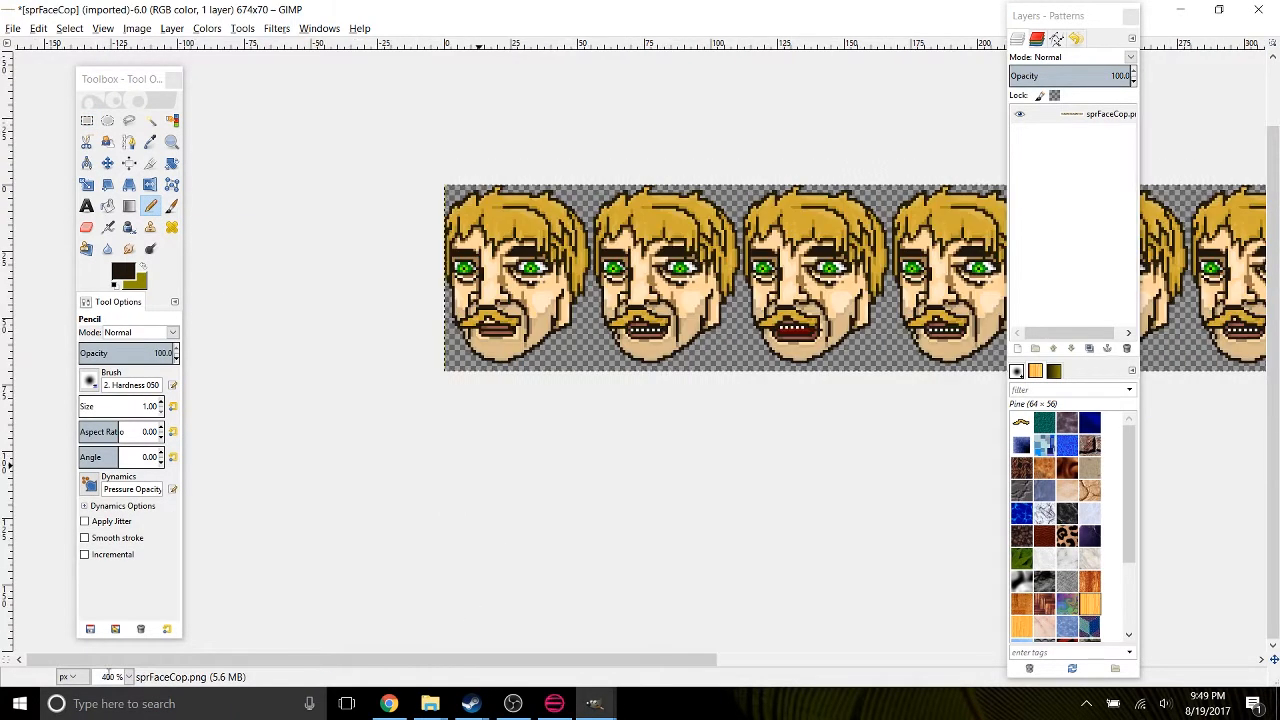
scroll(103, 677, "down", 1)
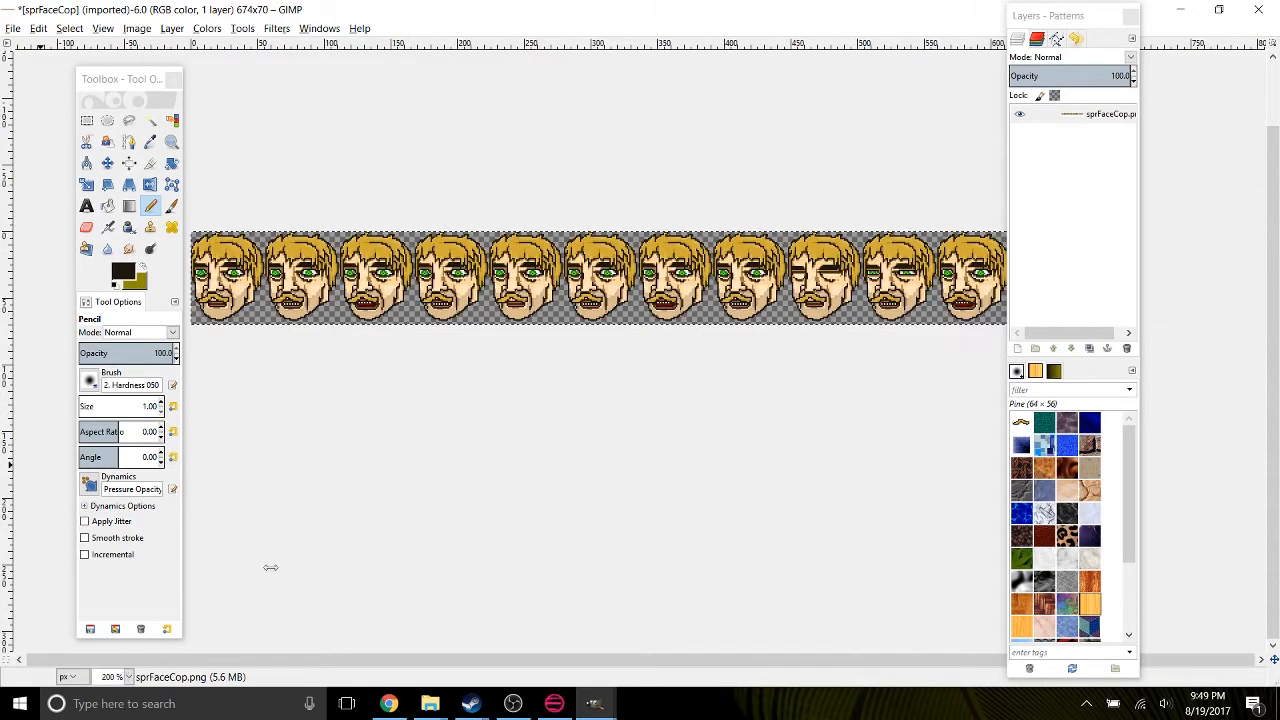
scroll(551, 551, "up", 1)
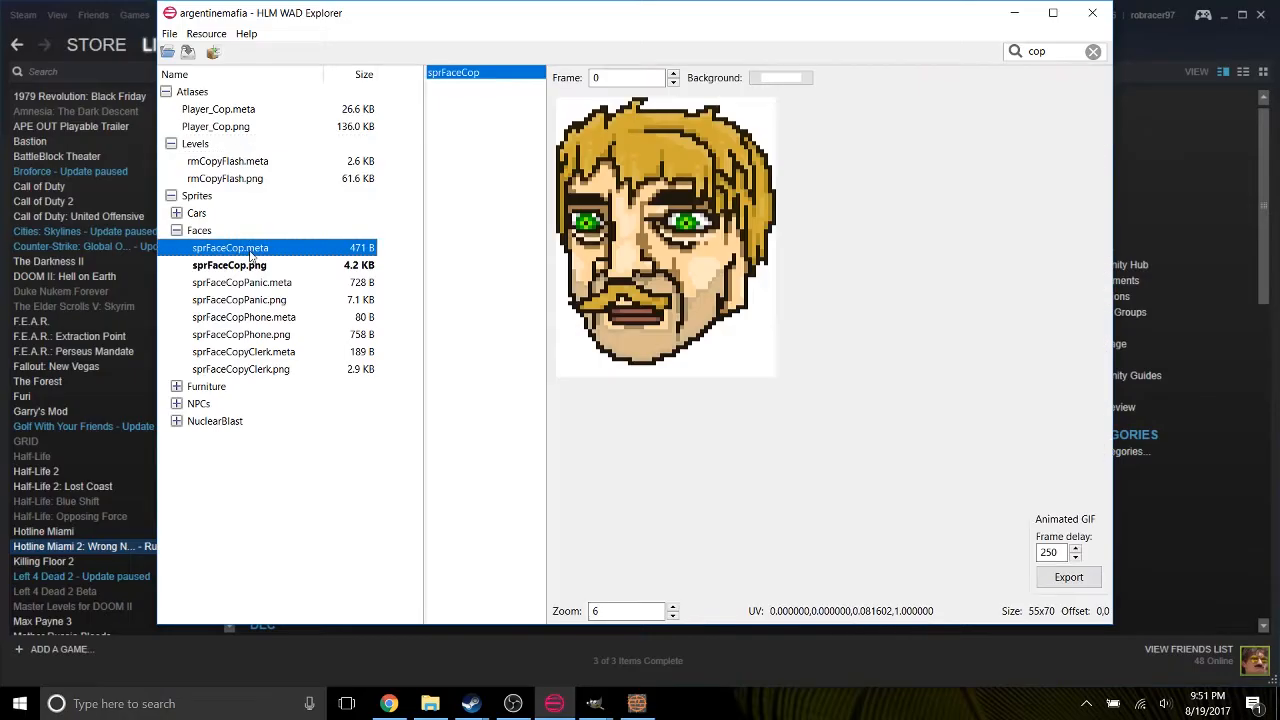
Step through all frames of sprFaceCop in HLM WAD Explorer to check the moustache in the talking animation.
left_click(674, 75)
left_click(674, 75)
left_click(674, 75)
left_click(672, 77)
left_click(672, 77)
left_click(672, 77)
left_click(672, 77)
left_click(672, 77)
left_click(672, 77)
left_click(672, 77)
left_click(672, 77)
left_click(672, 77)
left_click(672, 80)
left_click(672, 77)
left_click(672, 77)
left_click(672, 77)
left_click(672, 77)
left_click(672, 77)
left_click(672, 77)
left_click(672, 77)
left_click(672, 77)
left_click(672, 77)
left_click(672, 77)
left_click(672, 77)
left_click(672, 77)
left_click(672, 77)
left_click(672, 77)
left_click(672, 77)
left_click(672, 77)
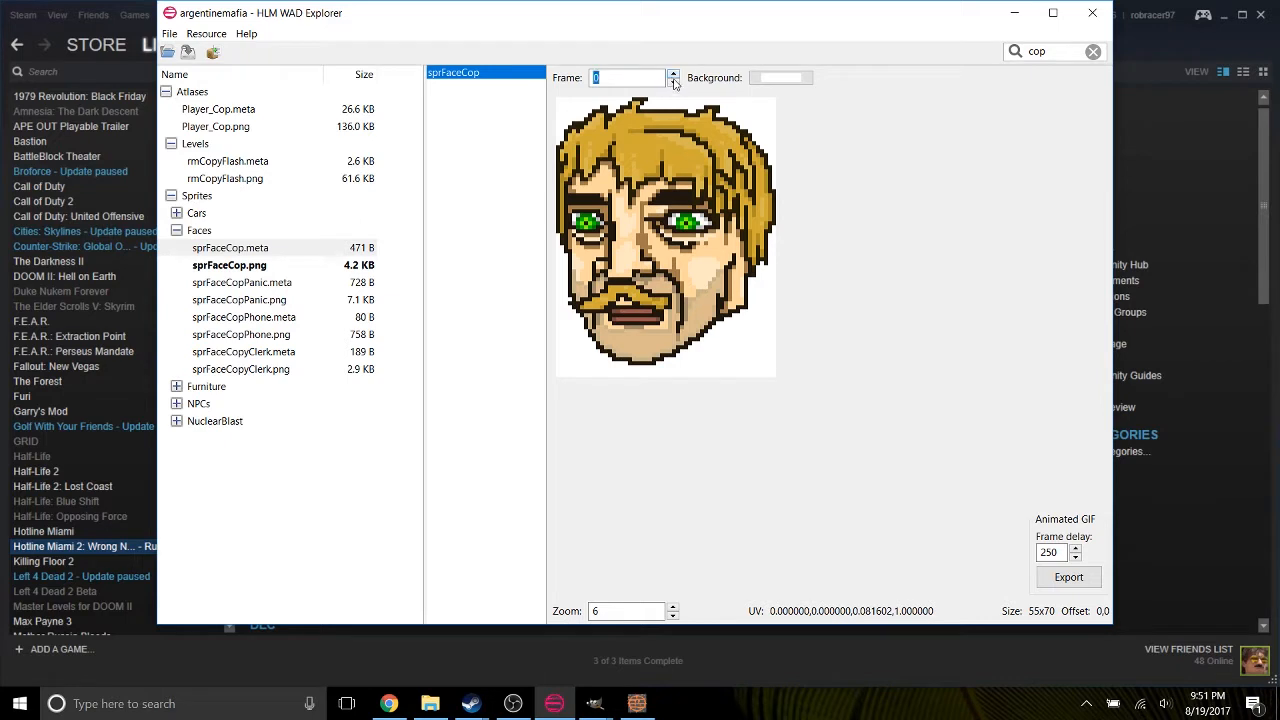
left_click(673, 77)
left_click(673, 77)
left_click(673, 77)
left_click(673, 77)
left_click(673, 77)
left_click(673, 77)
left_click(673, 77)
left_click(673, 77)
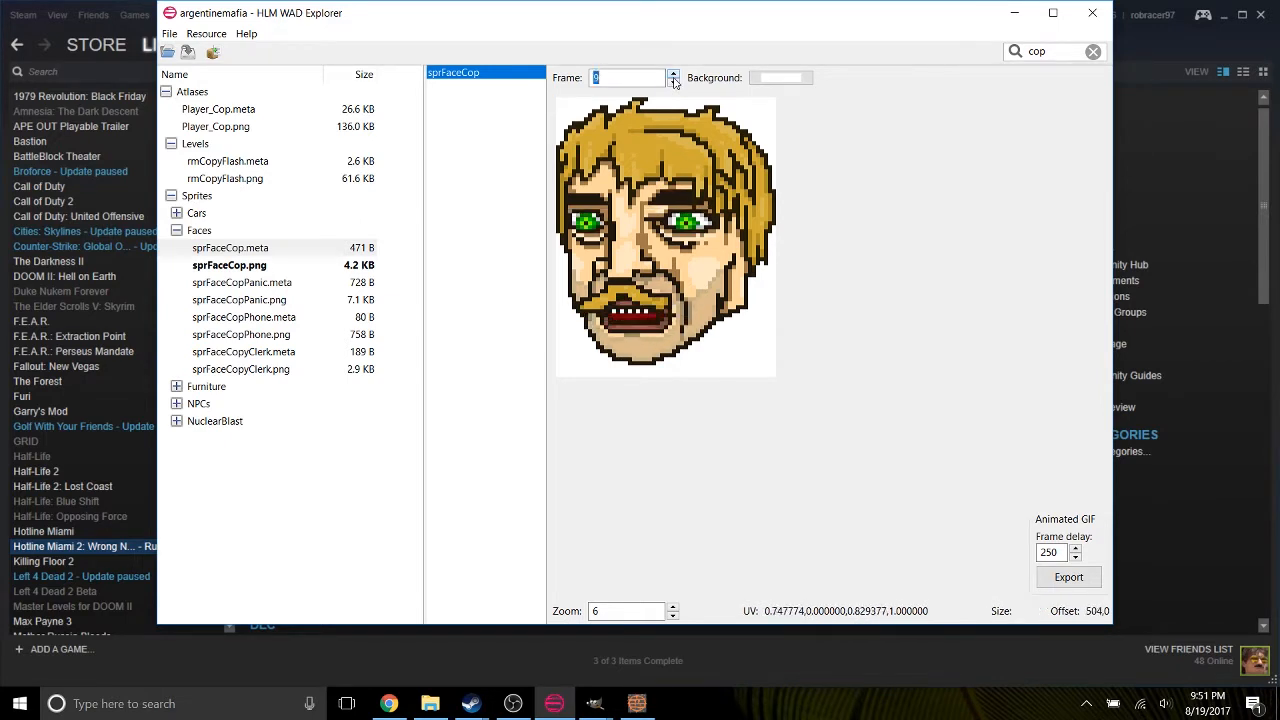
left_click(673, 77)
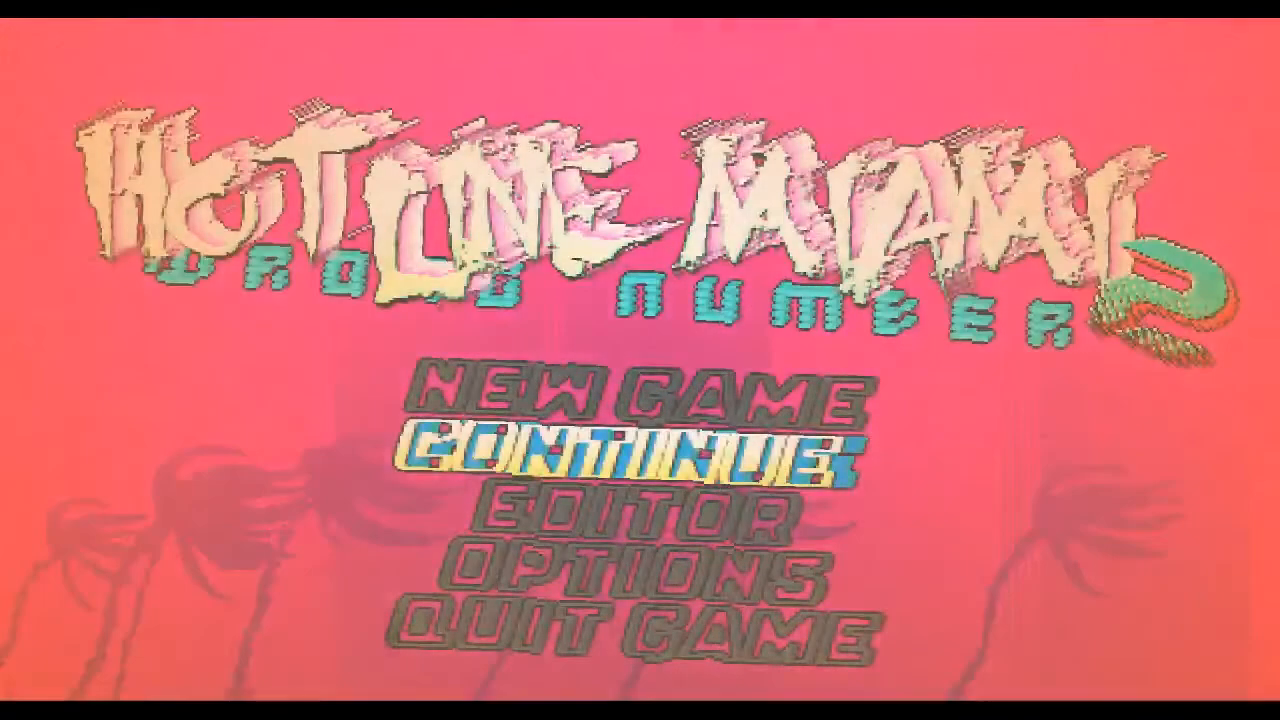
Open the Hotline Miami 2 level editor and create a new single level.
key("Down")
key("Return")
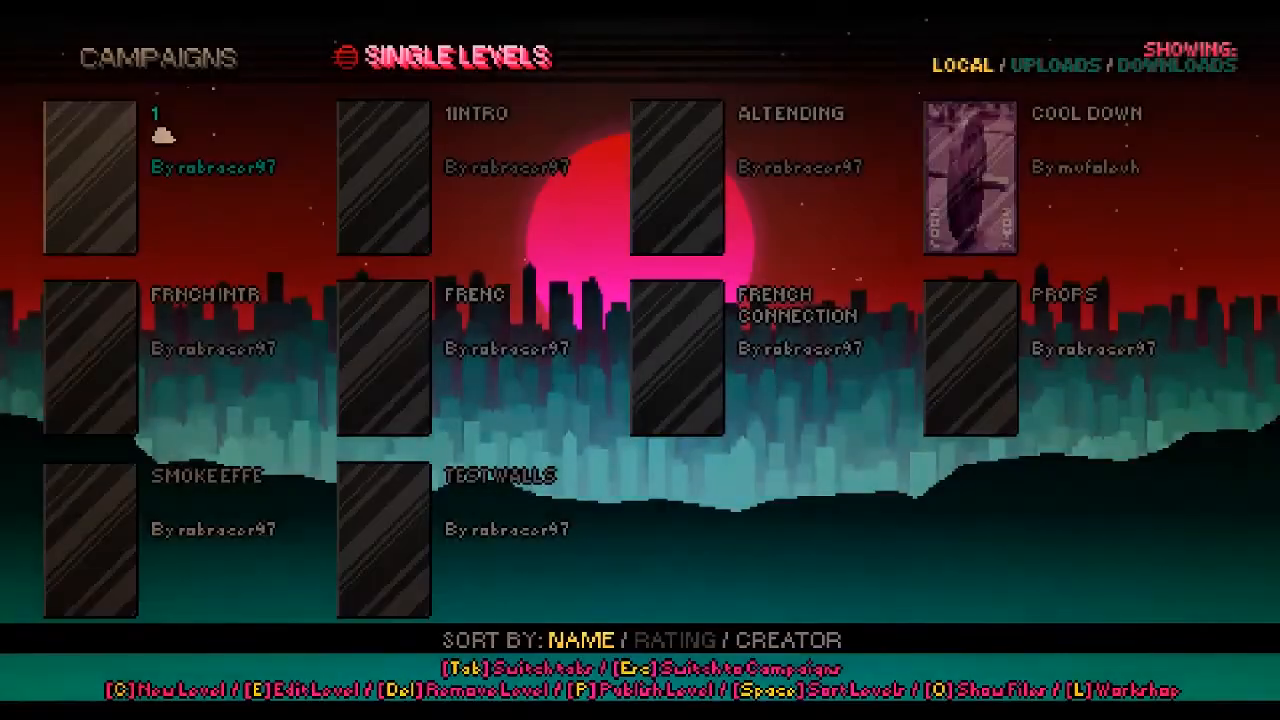
key("Right")
key("Down")
key("Down")
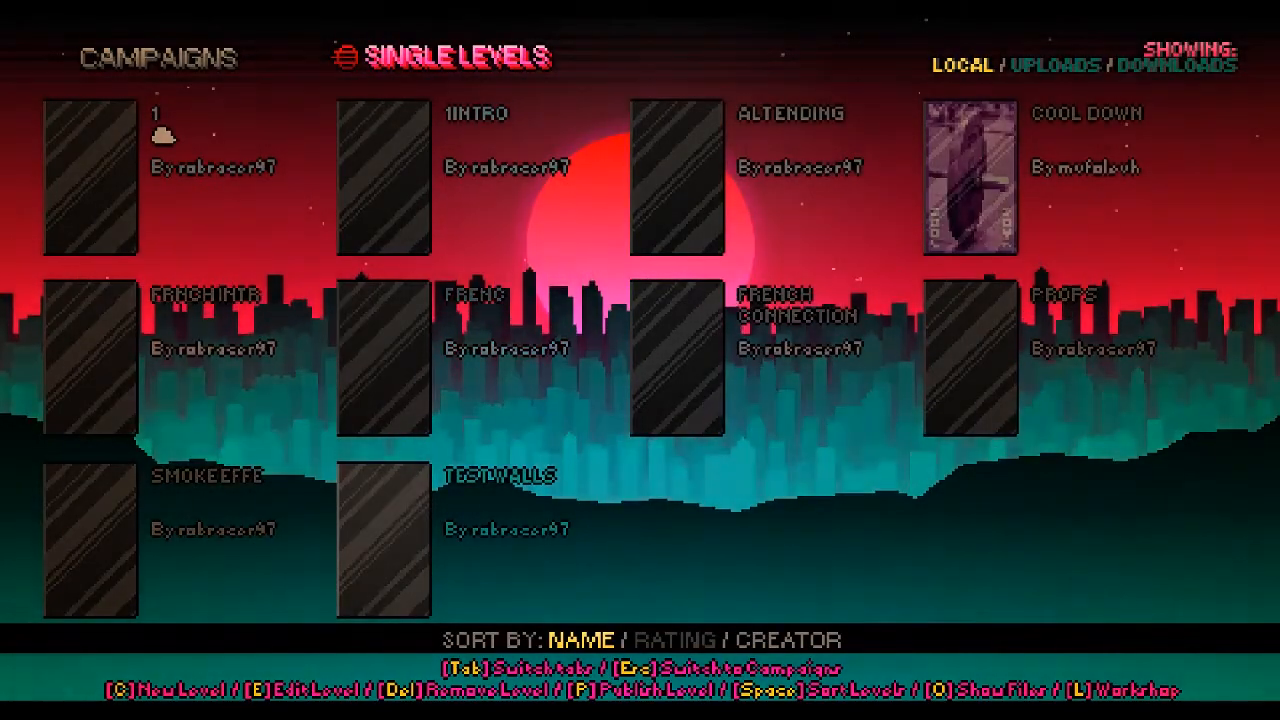
key("c")
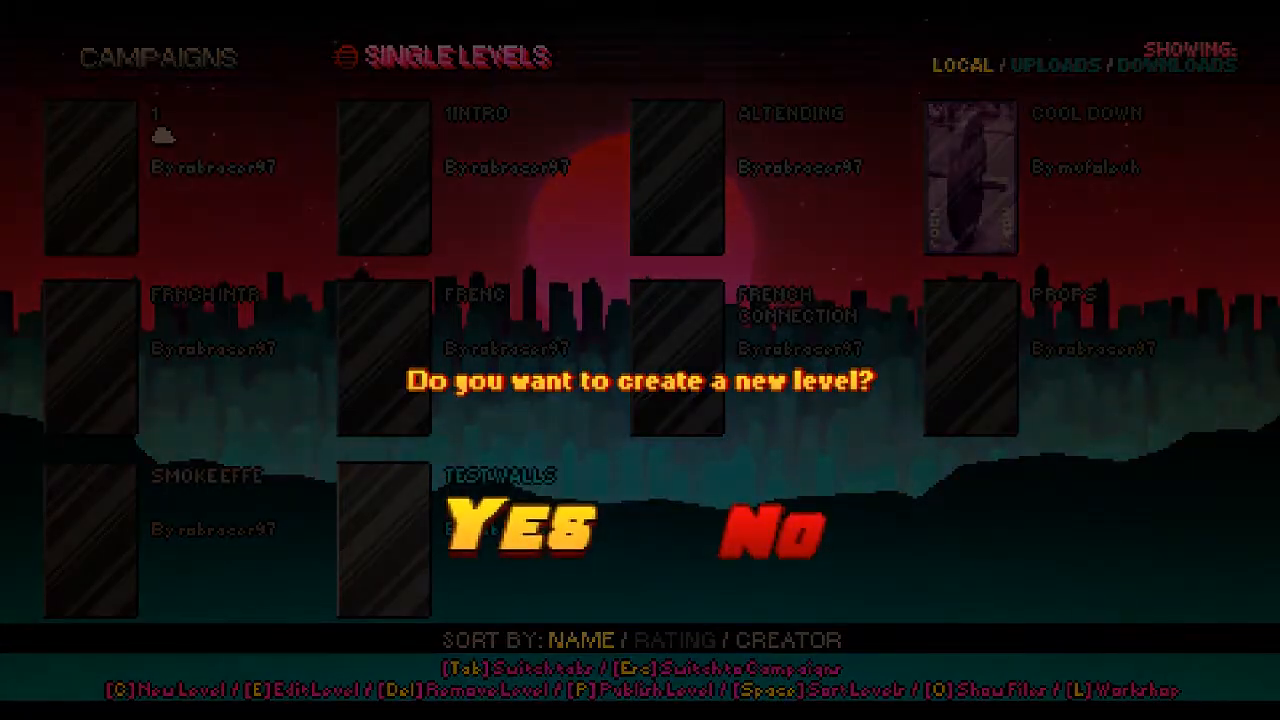
key("Return")
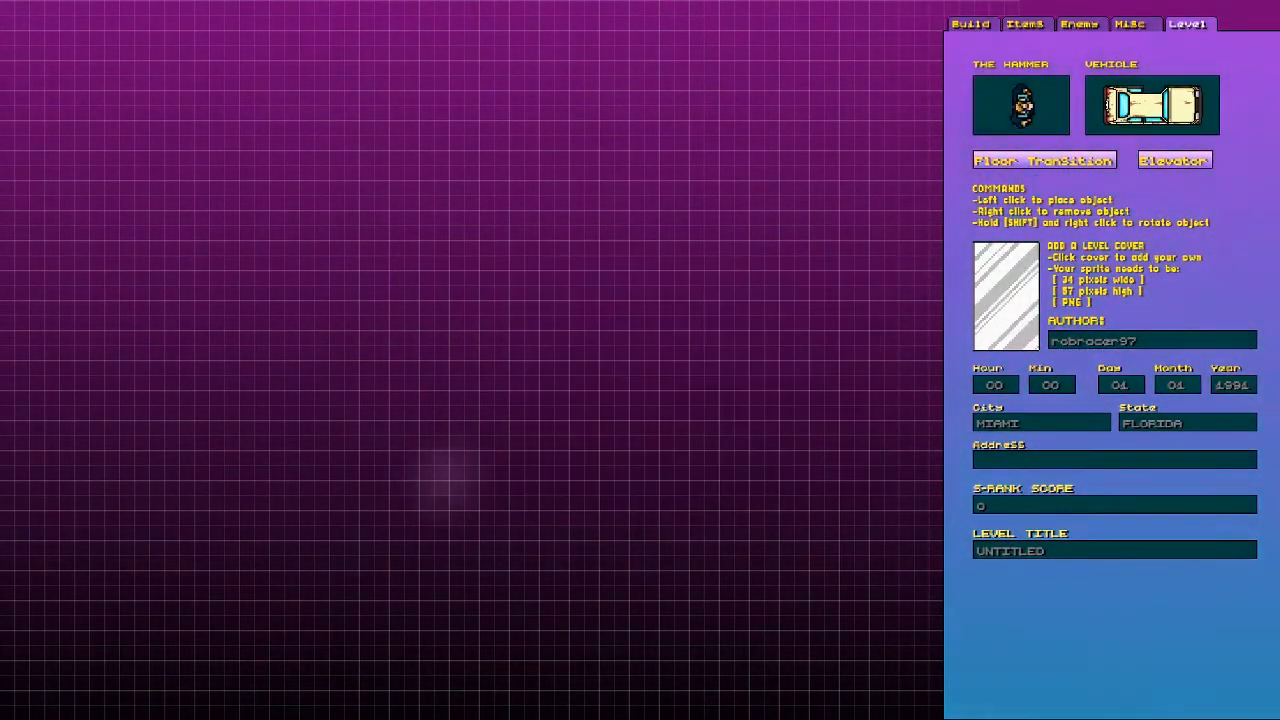
Place The Hammer near the level's upper-left area and the vehicle below and to the right of it.
left_click(430, 497)
left_click(1018, 112)
left_click(403, 184)
left_click(1124, 106)
left_click(588, 328)
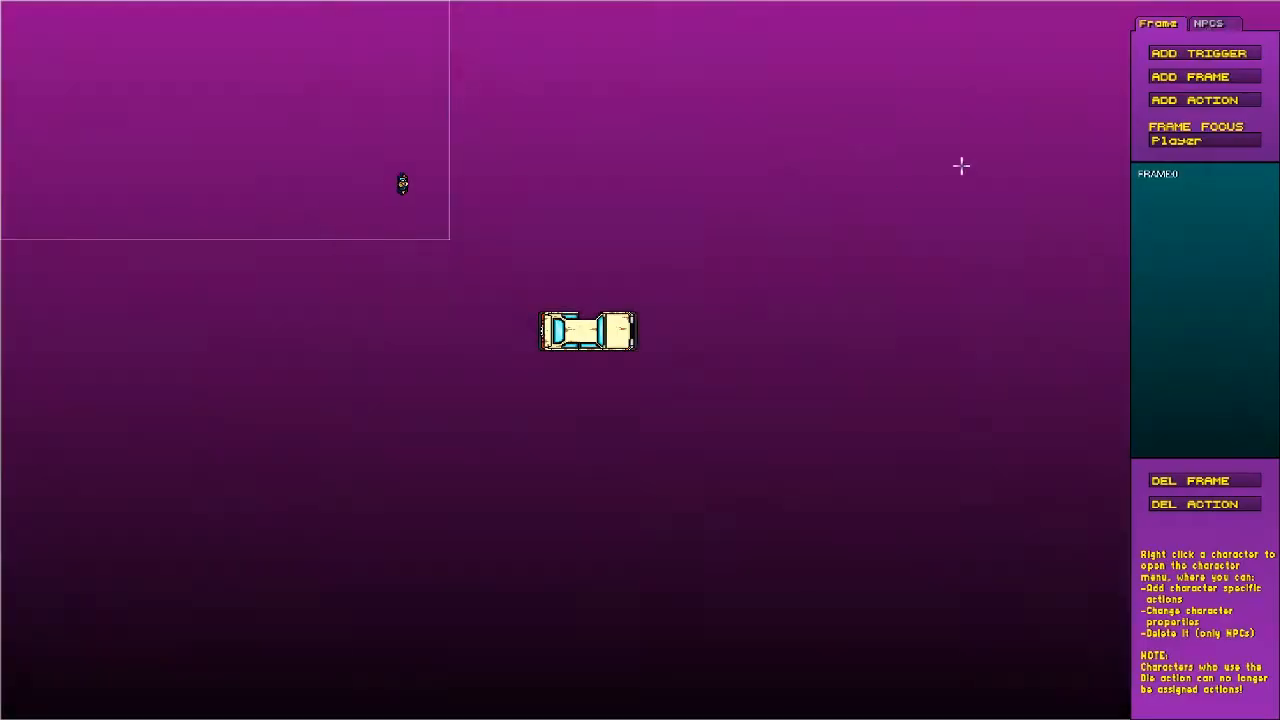
Add a trigger area around the player character and add a dialogue action to the frame.
left_click(1226, 51)
left_click_drag(349, 120, 431, 221)
left_click(1194, 100)
left_click(689, 297)
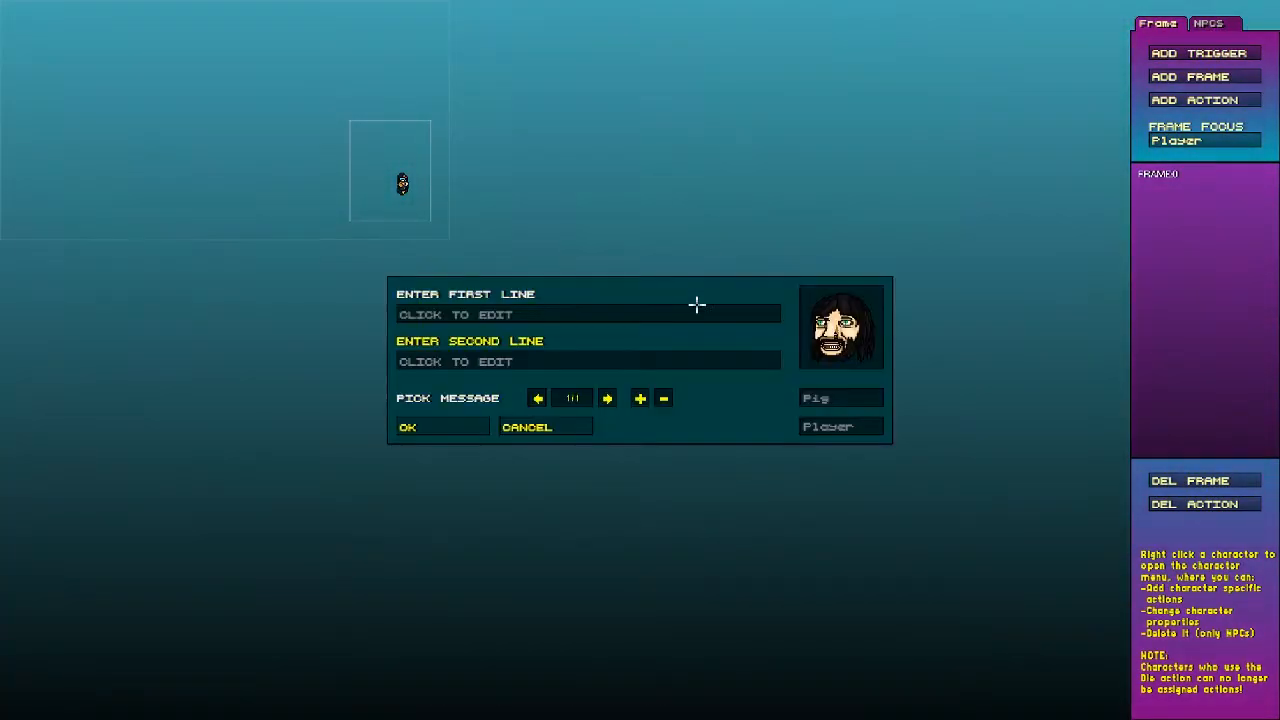
Set the dialogue portrait to Cop and enter "KILL ME" as the first line of the message.
left_click(849, 398)
scroll(867, 528, "down", 3)
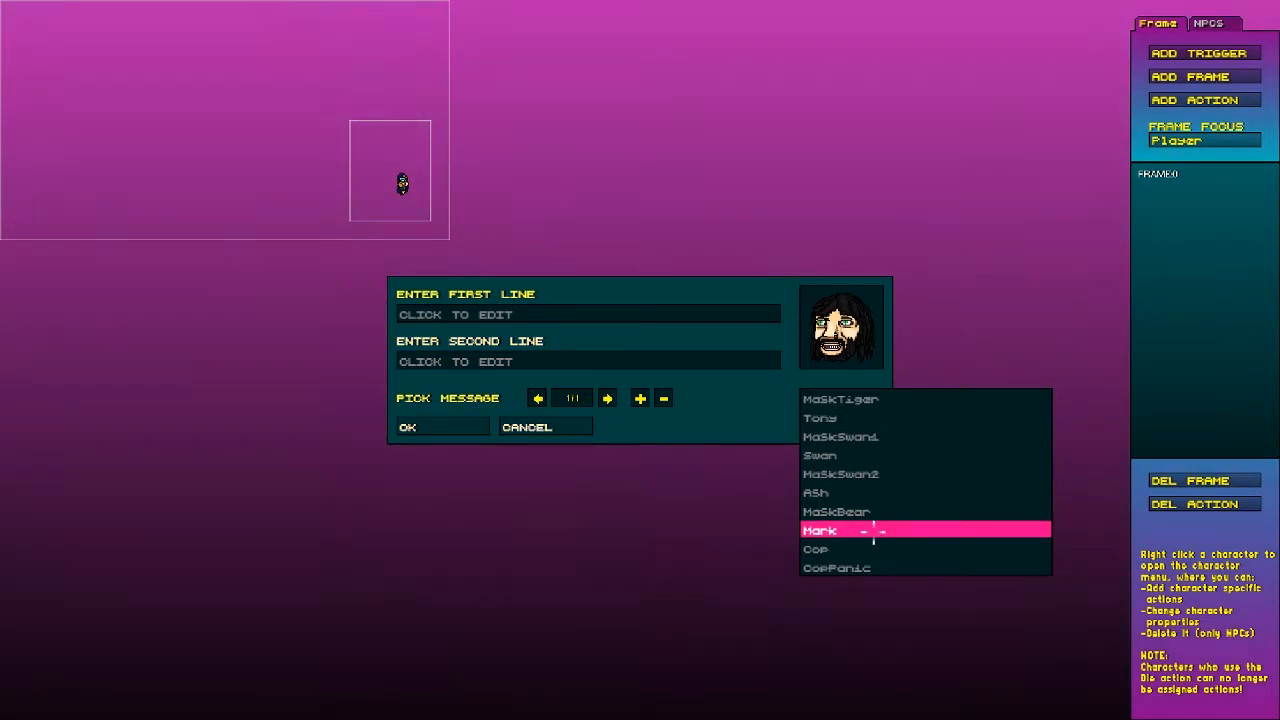
left_click(877, 548)
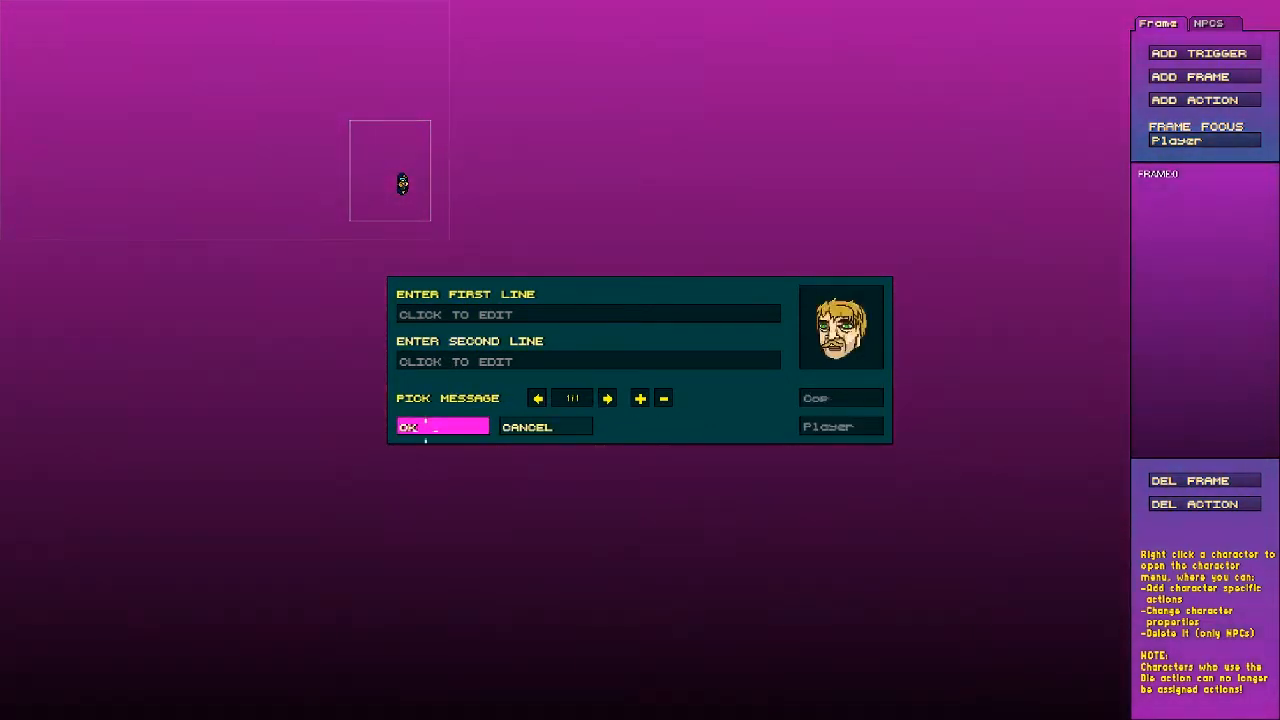
left_click(458, 315)
type("KILL ME")
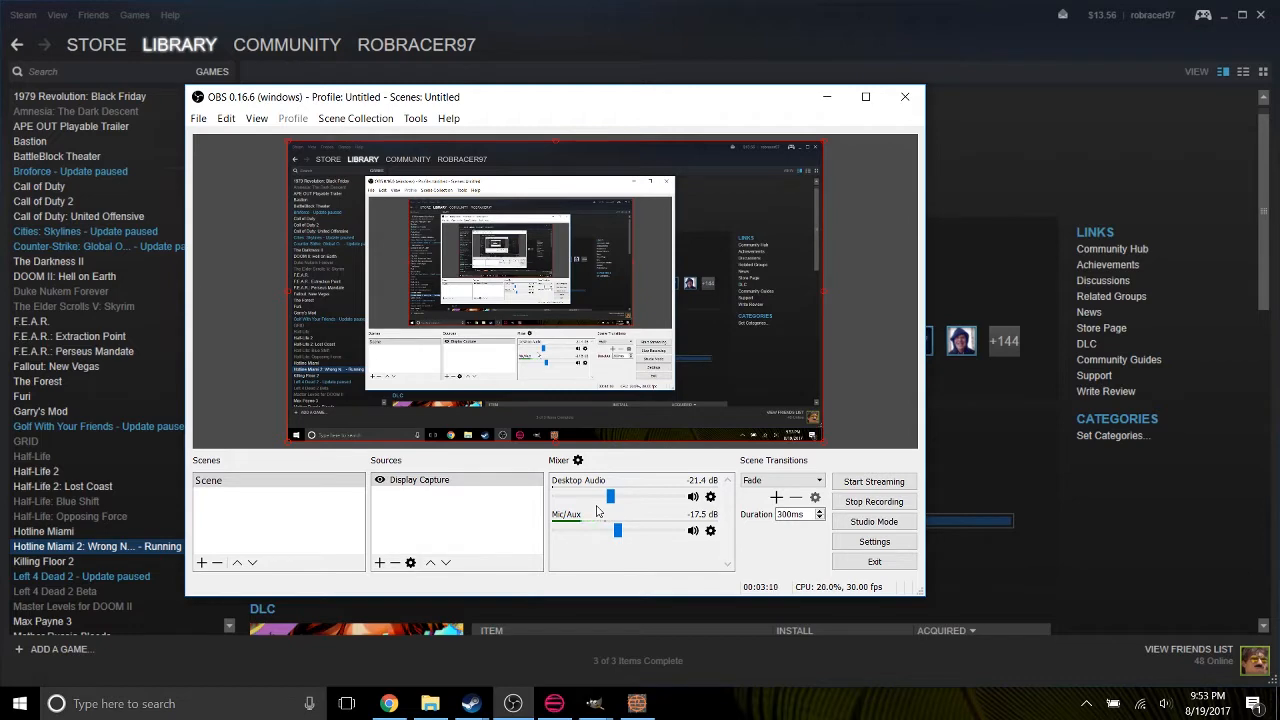
Switch to HLM WAD Explorer, search for "score" and expand Atlases > Sprites > Interface > ScoreScreen.
left_click(554, 703)
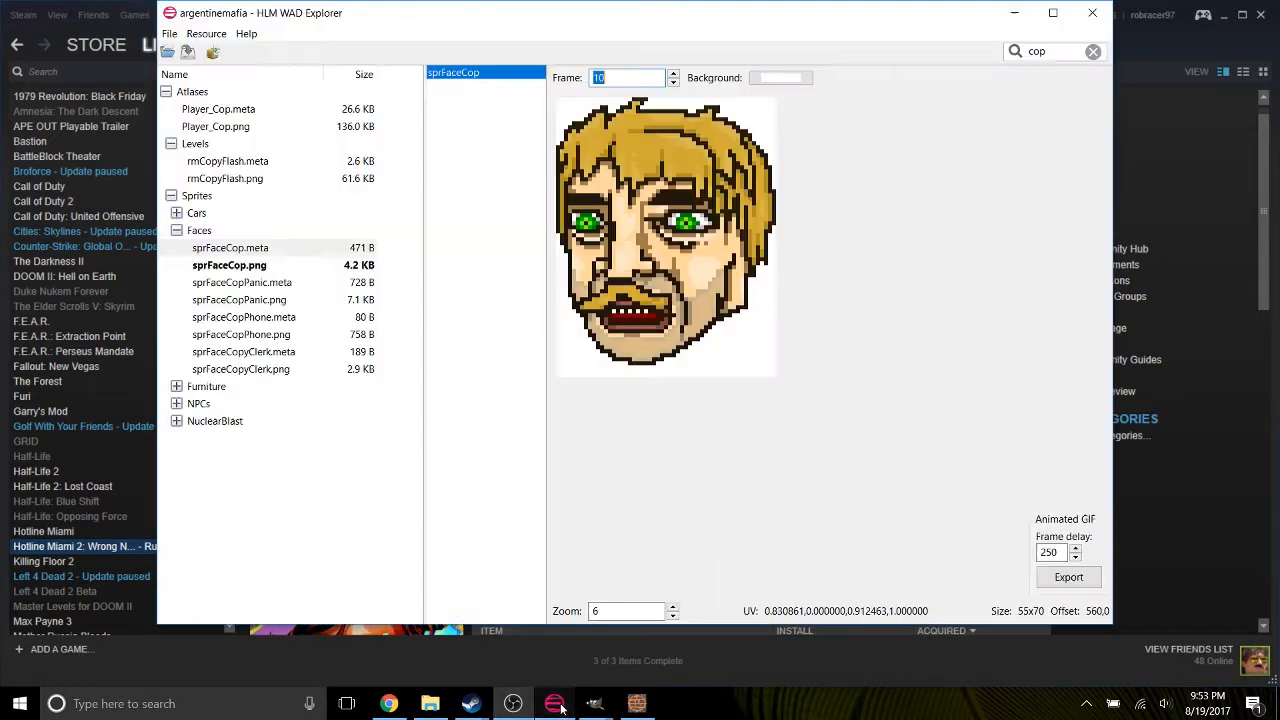
left_click(1092, 52)
type("score")
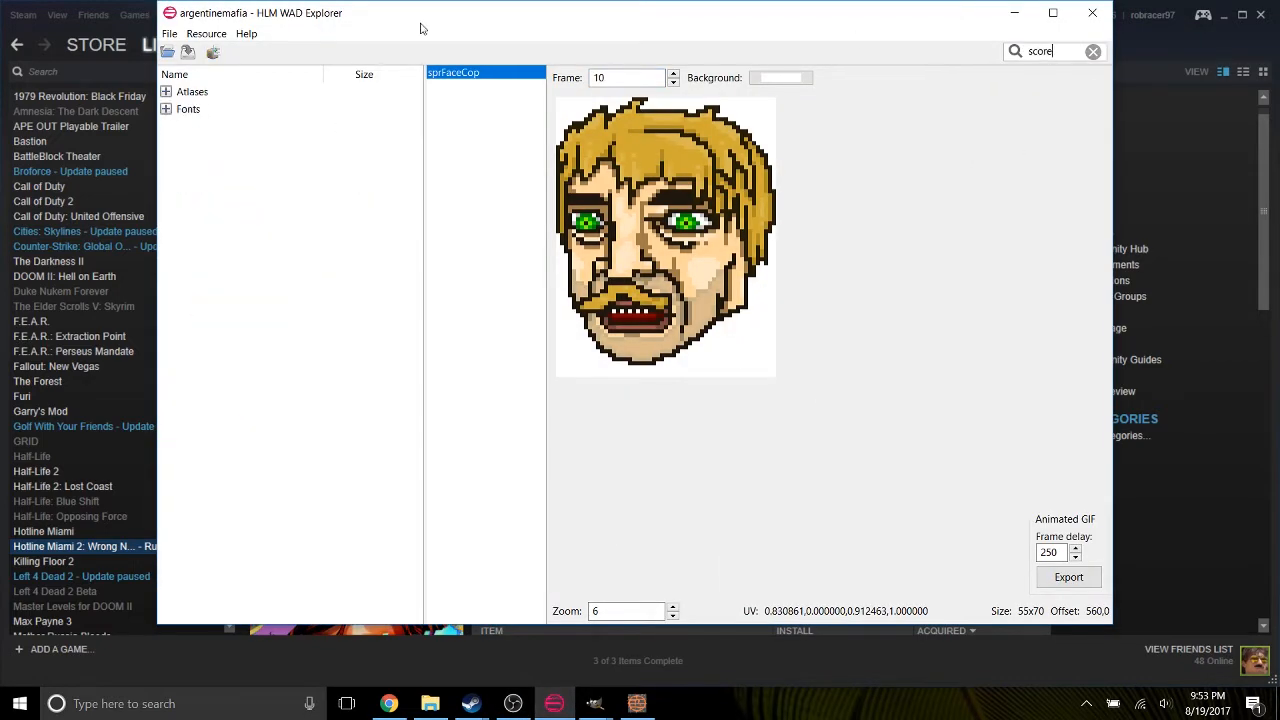
left_click(166, 91)
left_click(171, 126)
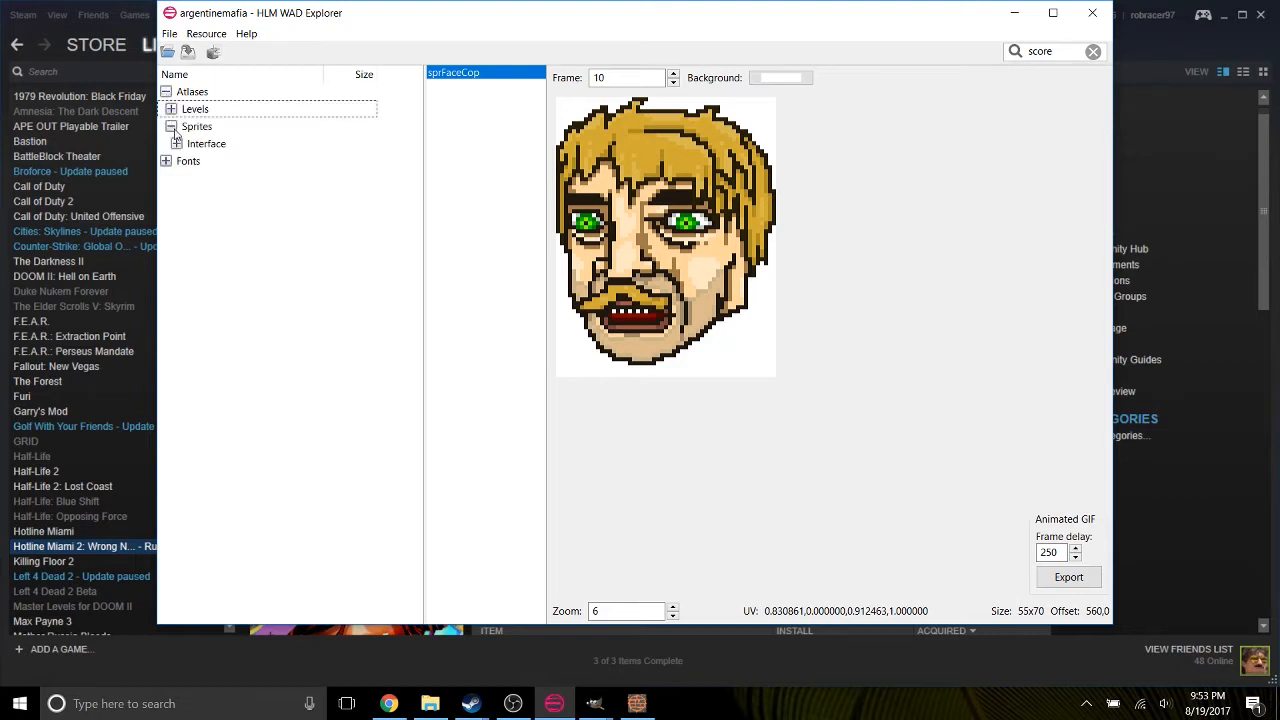
left_click(176, 143)
left_click(182, 178)
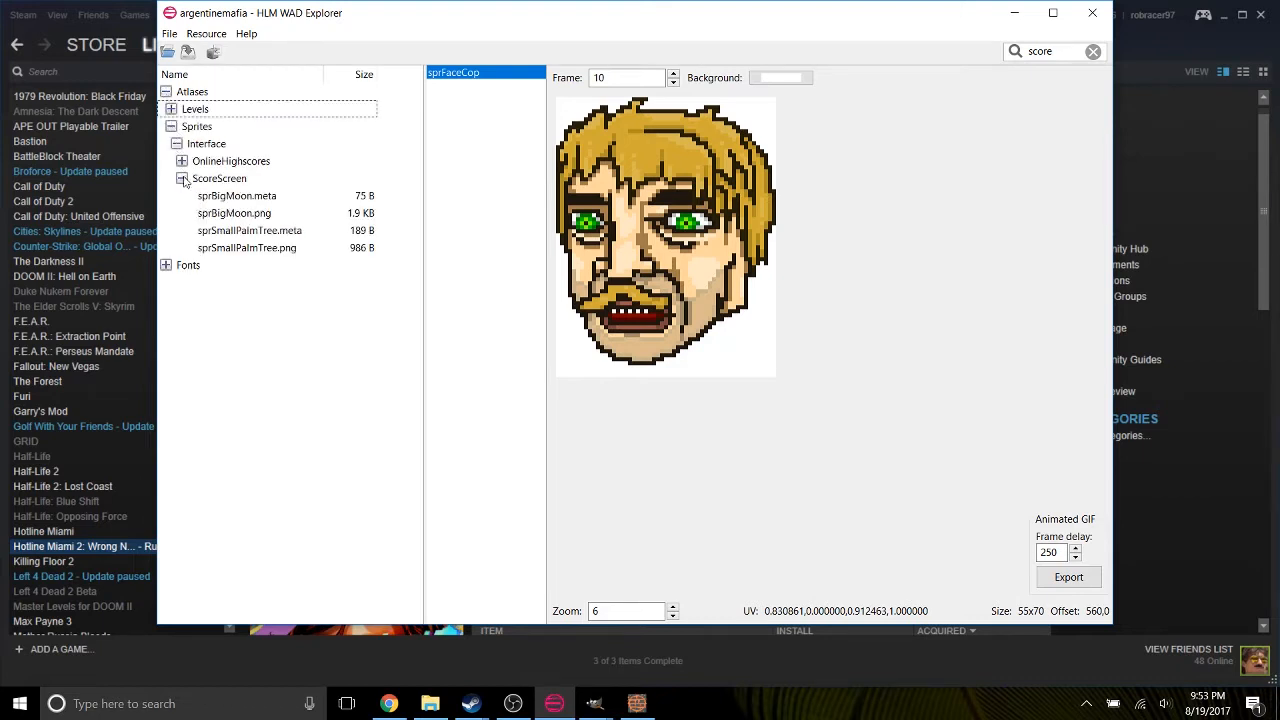
Examine the sprBigMoon and sprSmallPalmTree images of the score screen, including the palm tree's meta file.
left_click(257, 220)
left_click(300, 248)
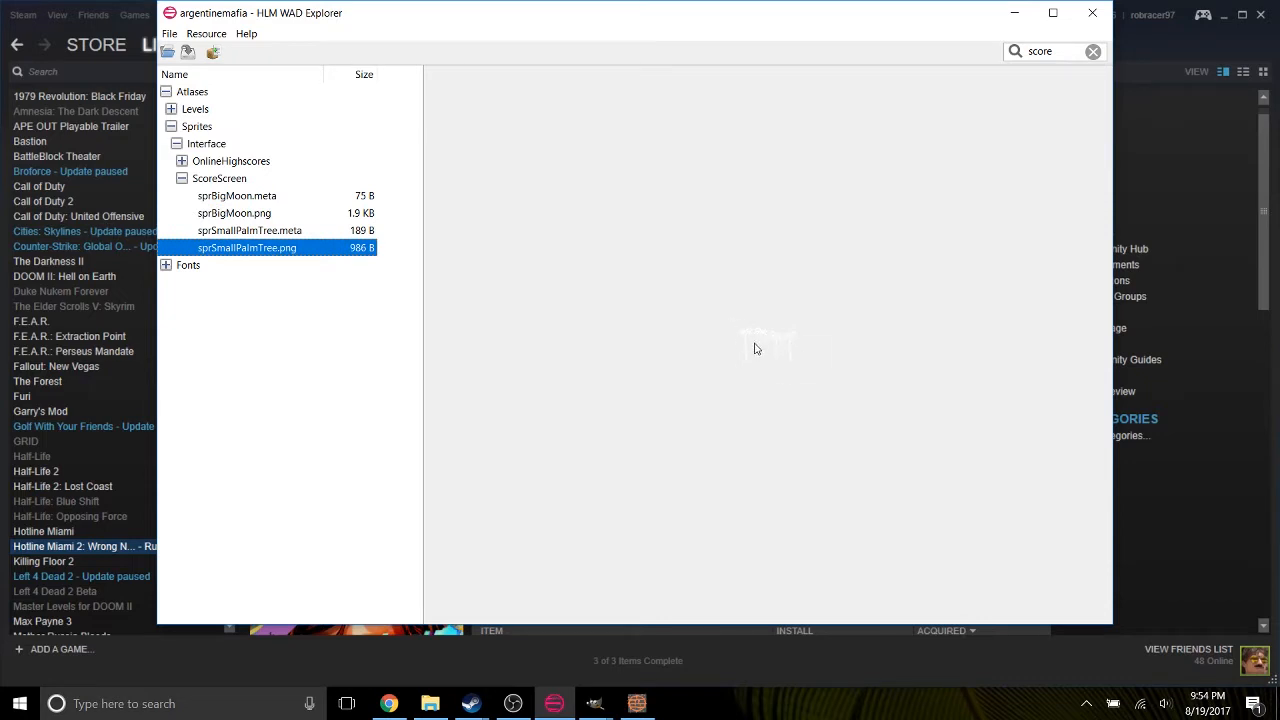
left_click(275, 215)
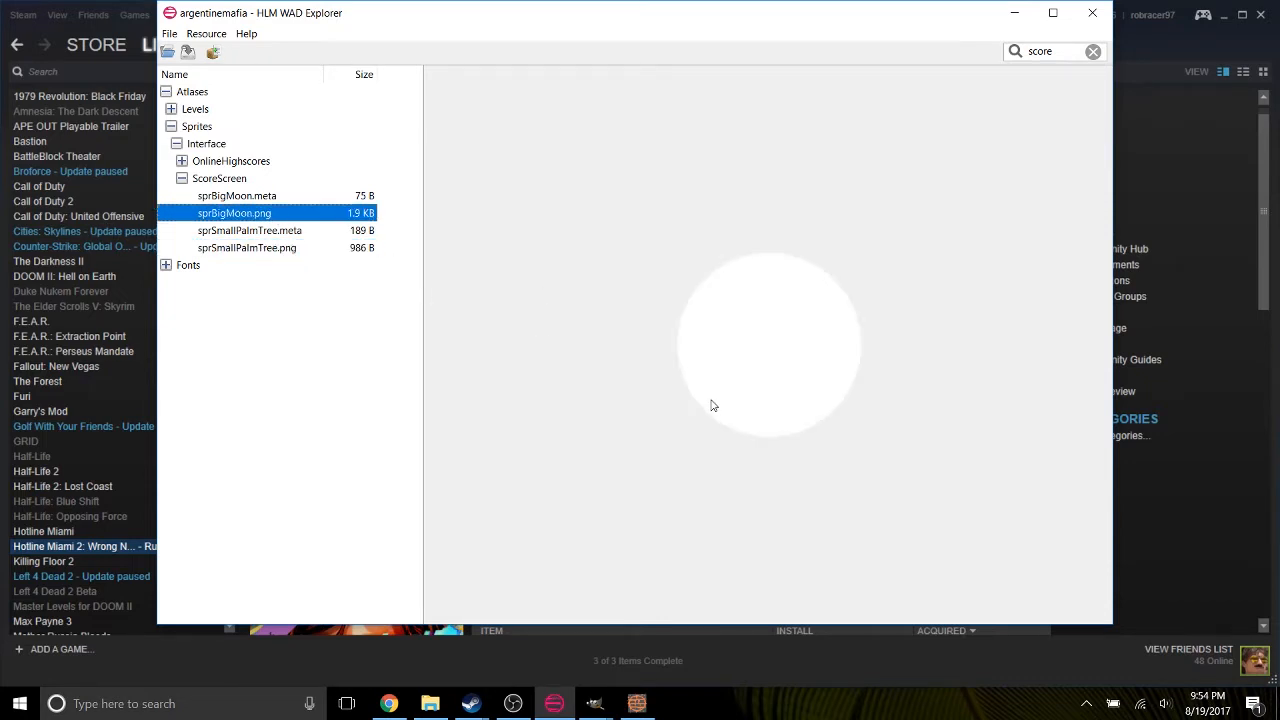
left_click(228, 248)
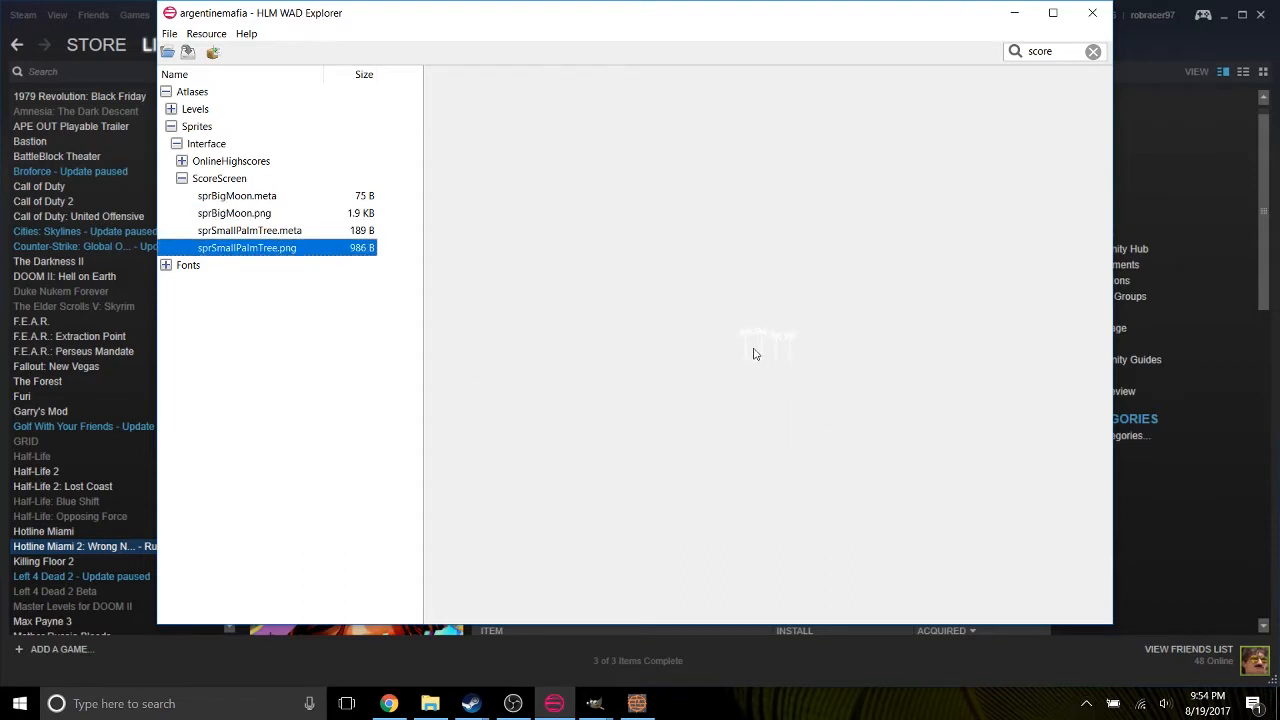
left_click(270, 233)
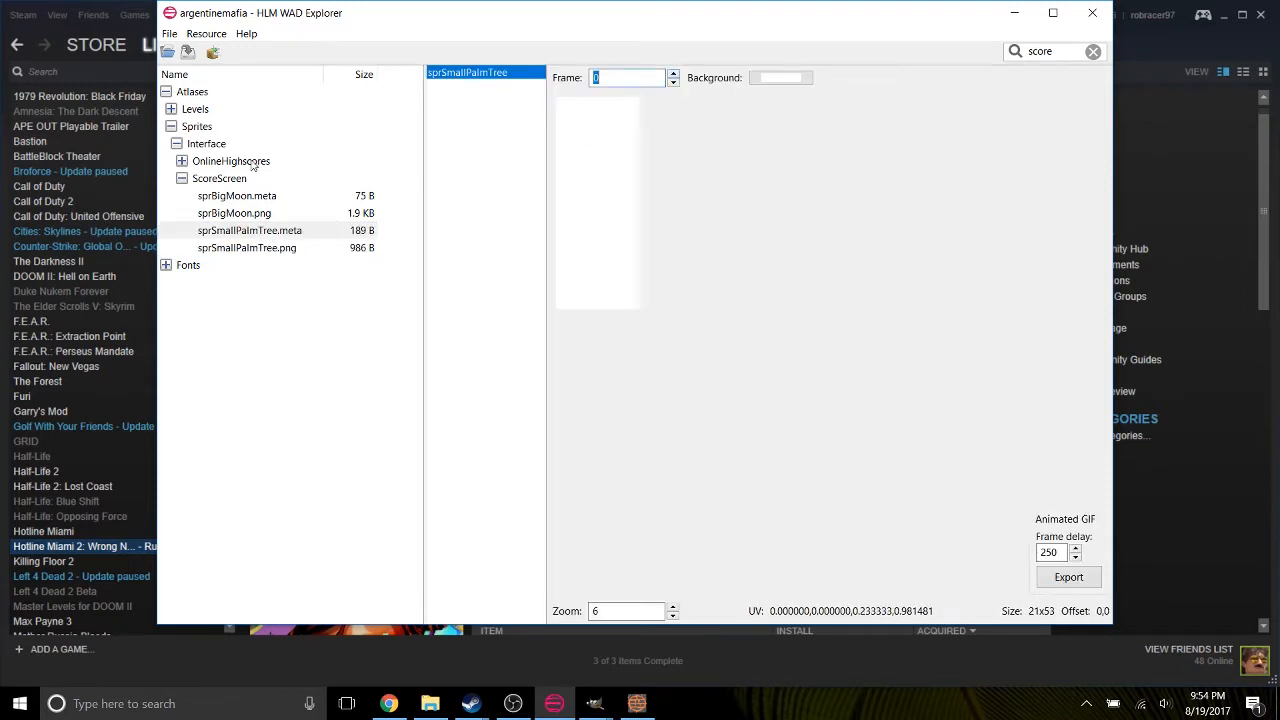
left_click(265, 214)
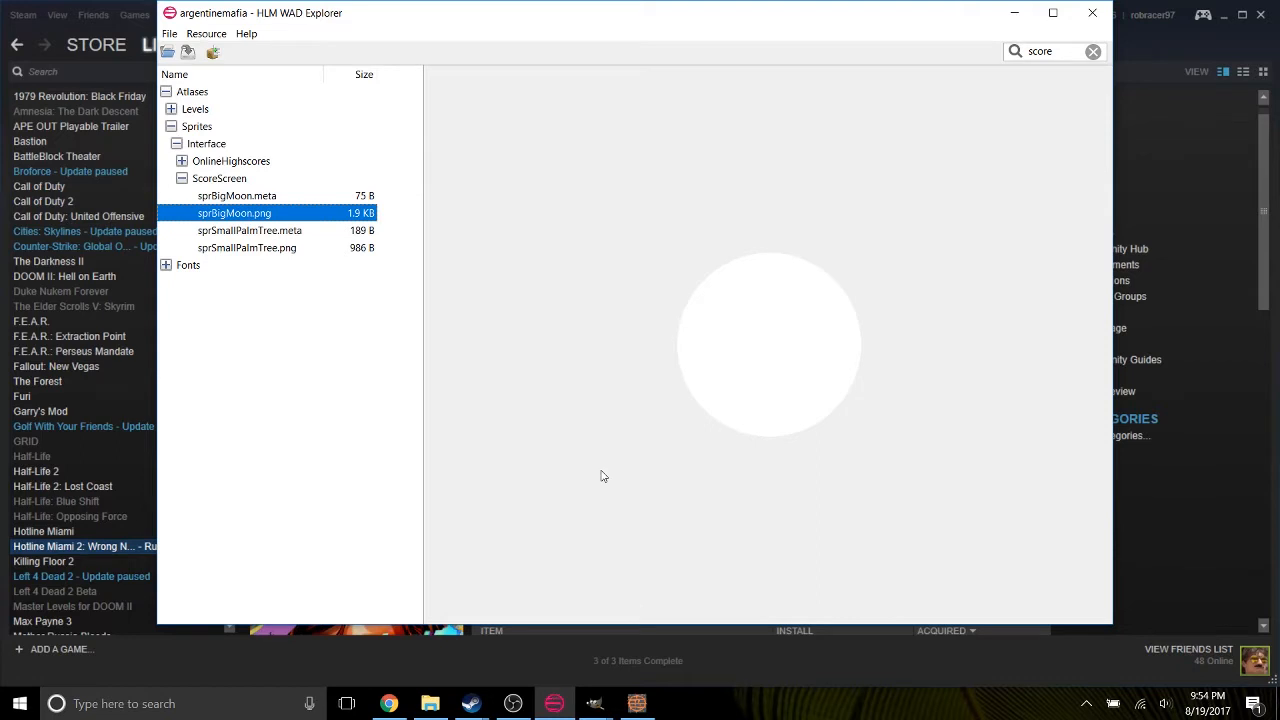
left_click(264, 250)
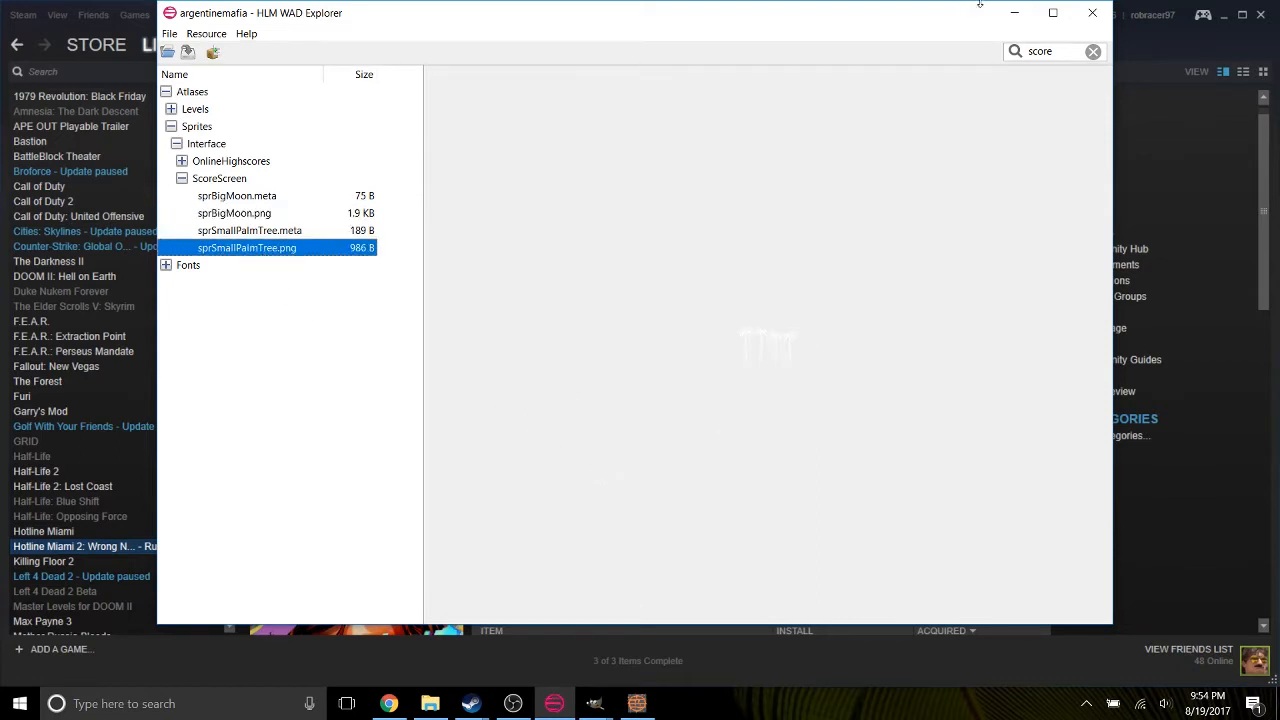
left_click_drag(894, 20, 837, 69)
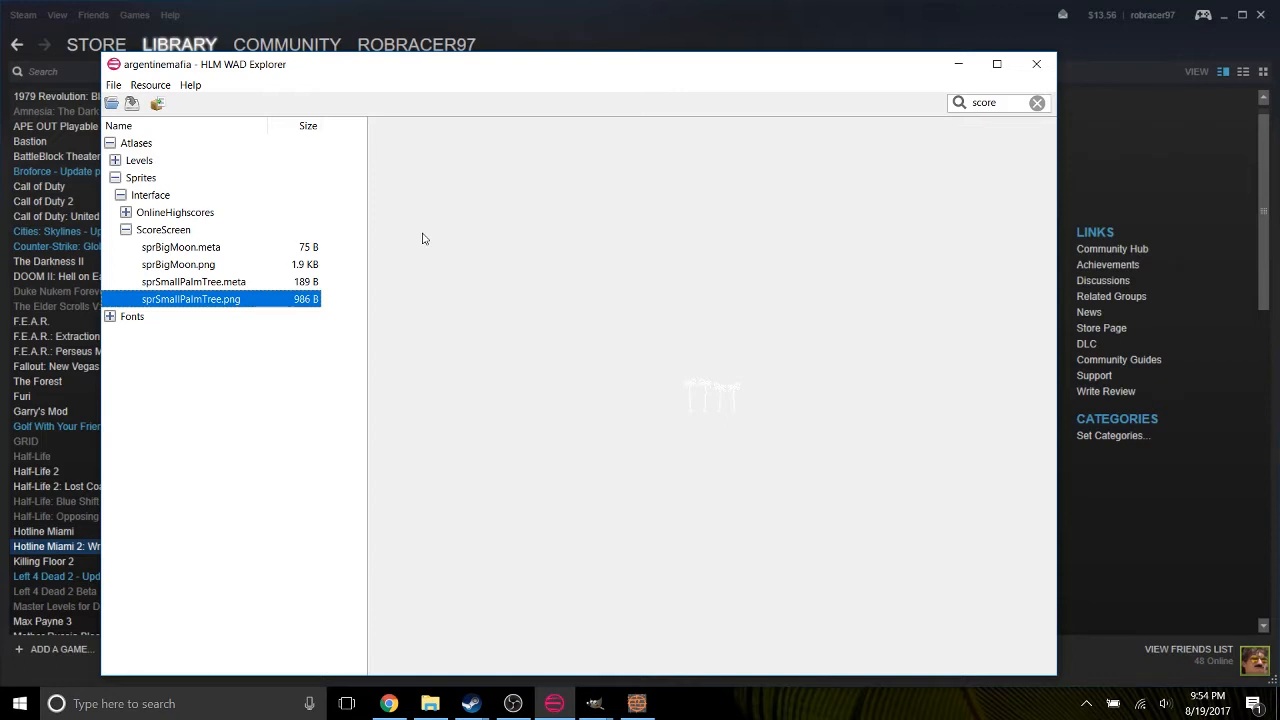
mouse_move(597, 705)
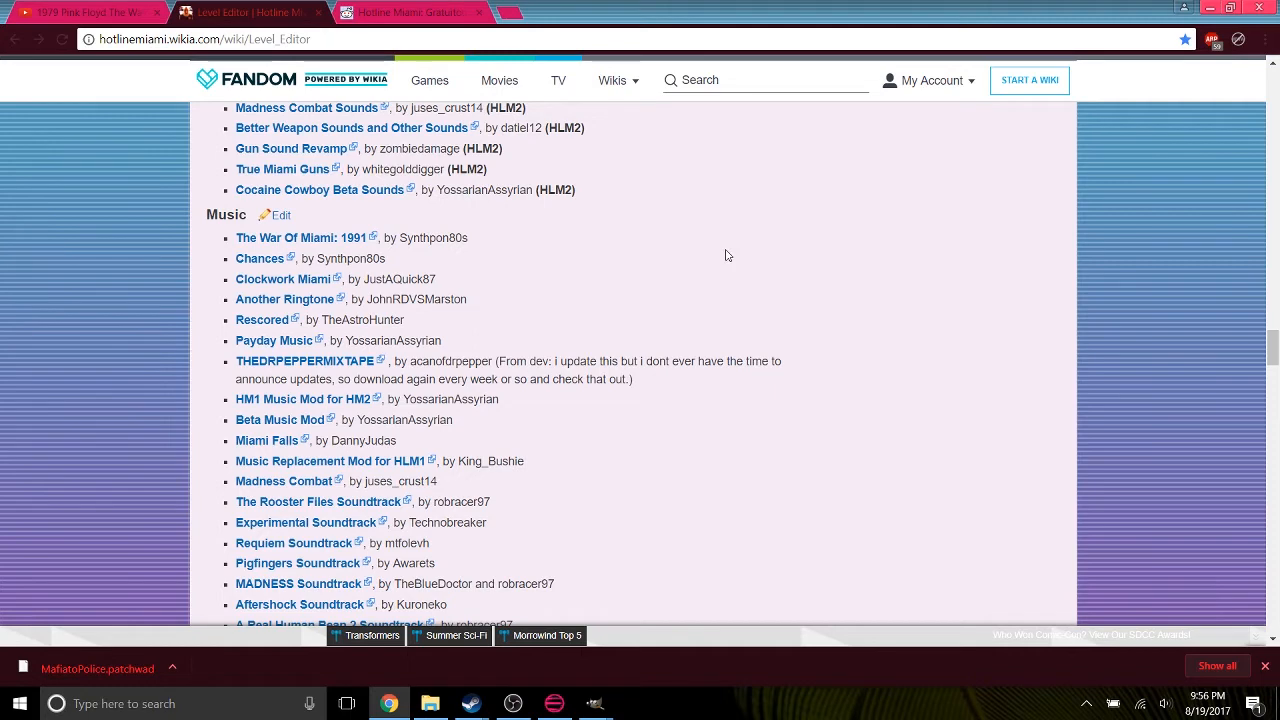
Switch to File Explorer, open the HotlineMiami2 mods folder and select argentinemafia.patchwad.
left_click(430, 703)
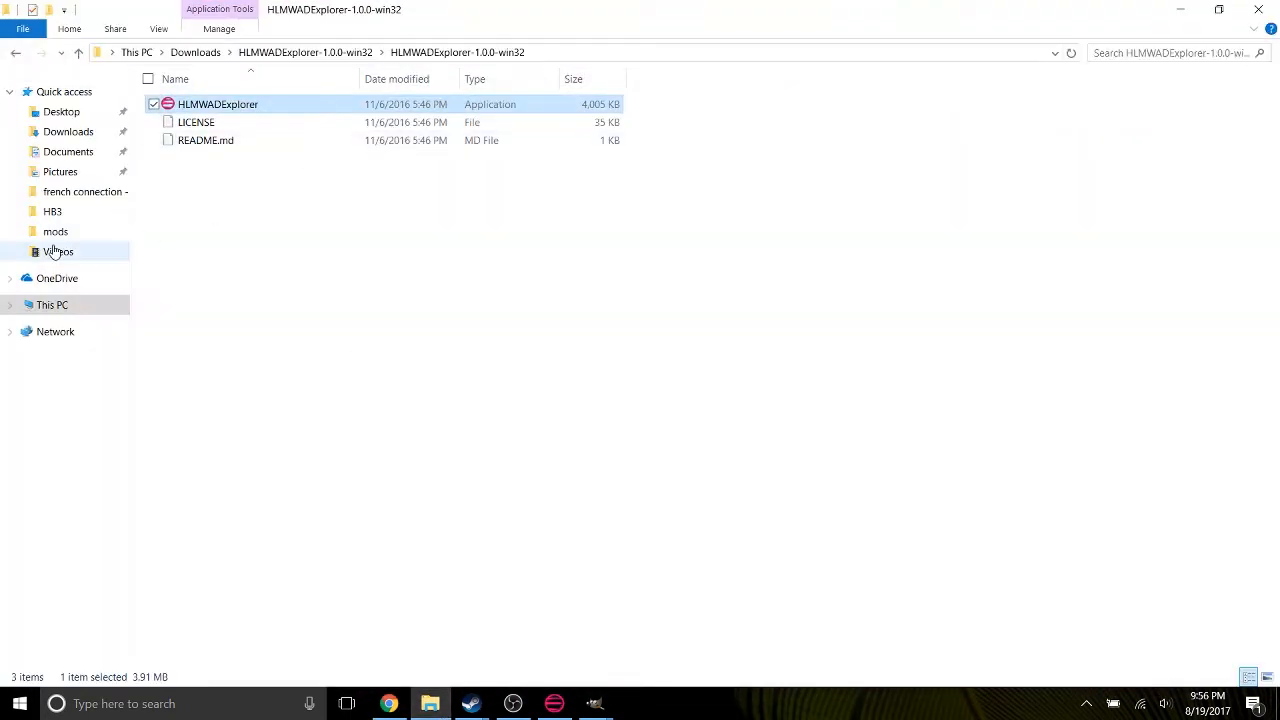
left_click(55, 231)
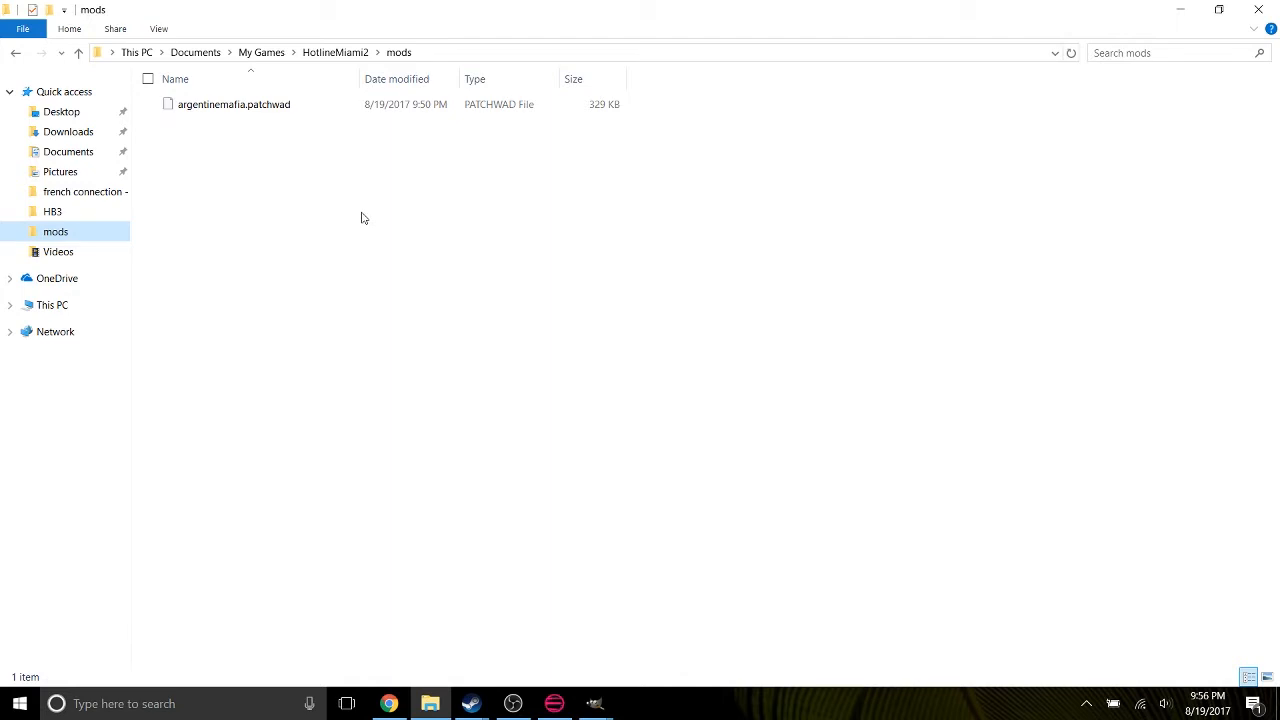
left_click(280, 110)
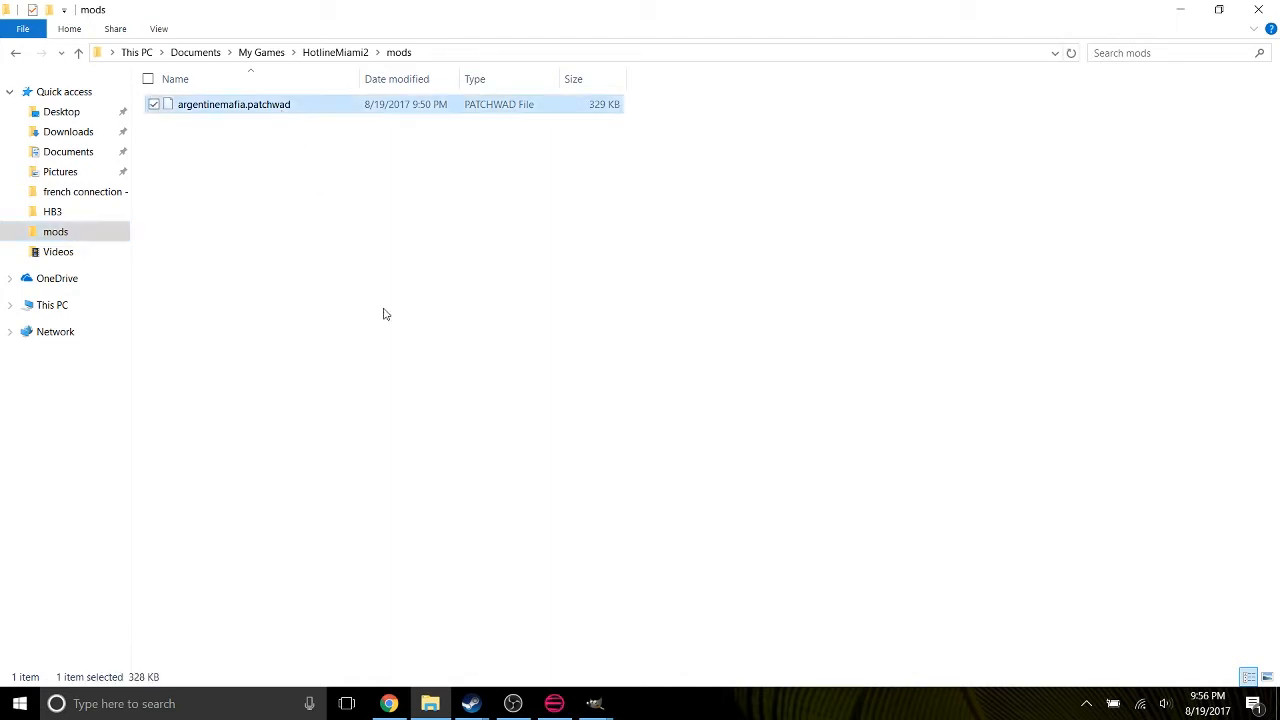
Go to HotlineMiami2 > Levels > single > french connection - Copy - Copy and open its mods folder.
left_click(338, 52)
double_click(239, 124)
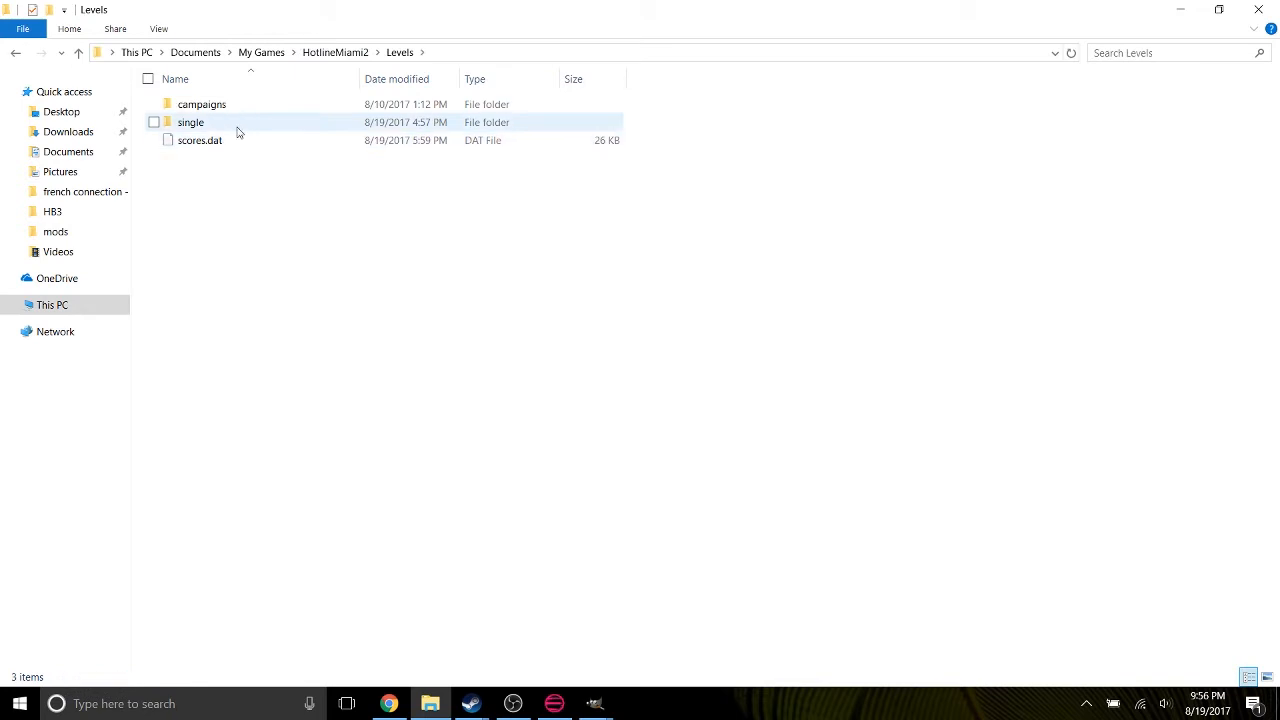
double_click(238, 124)
double_click(272, 123)
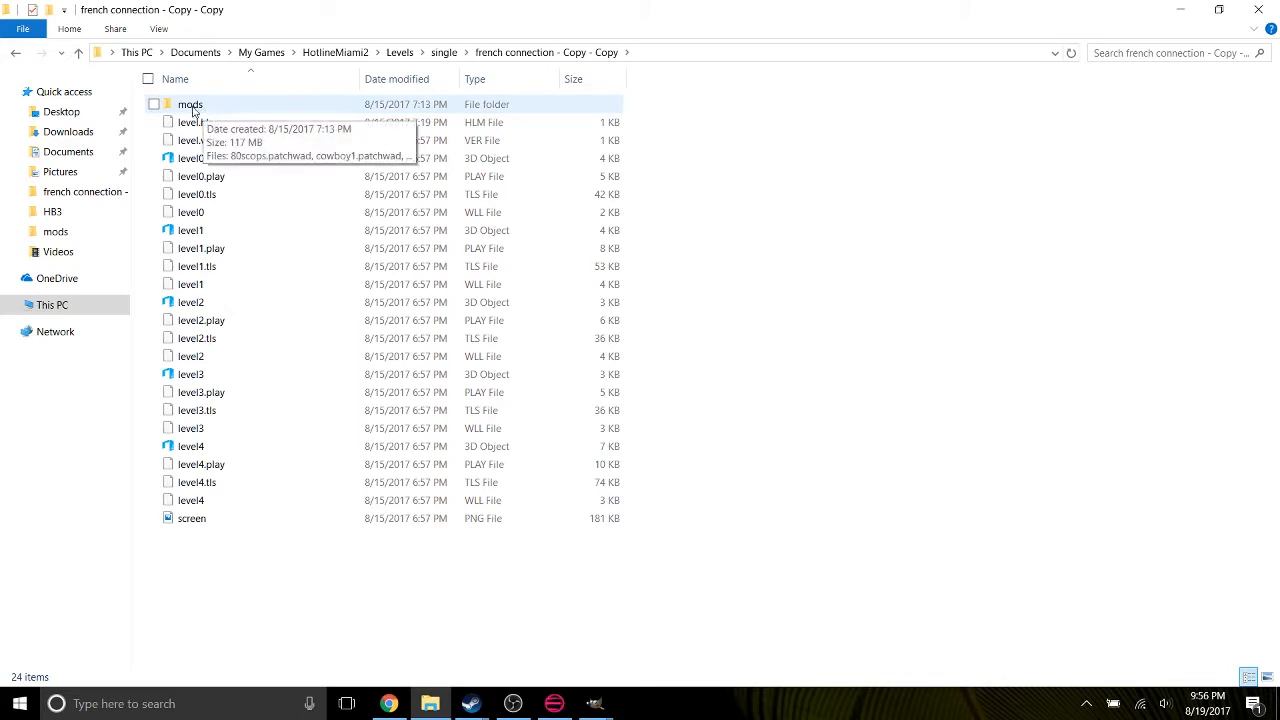
double_click(289, 108)
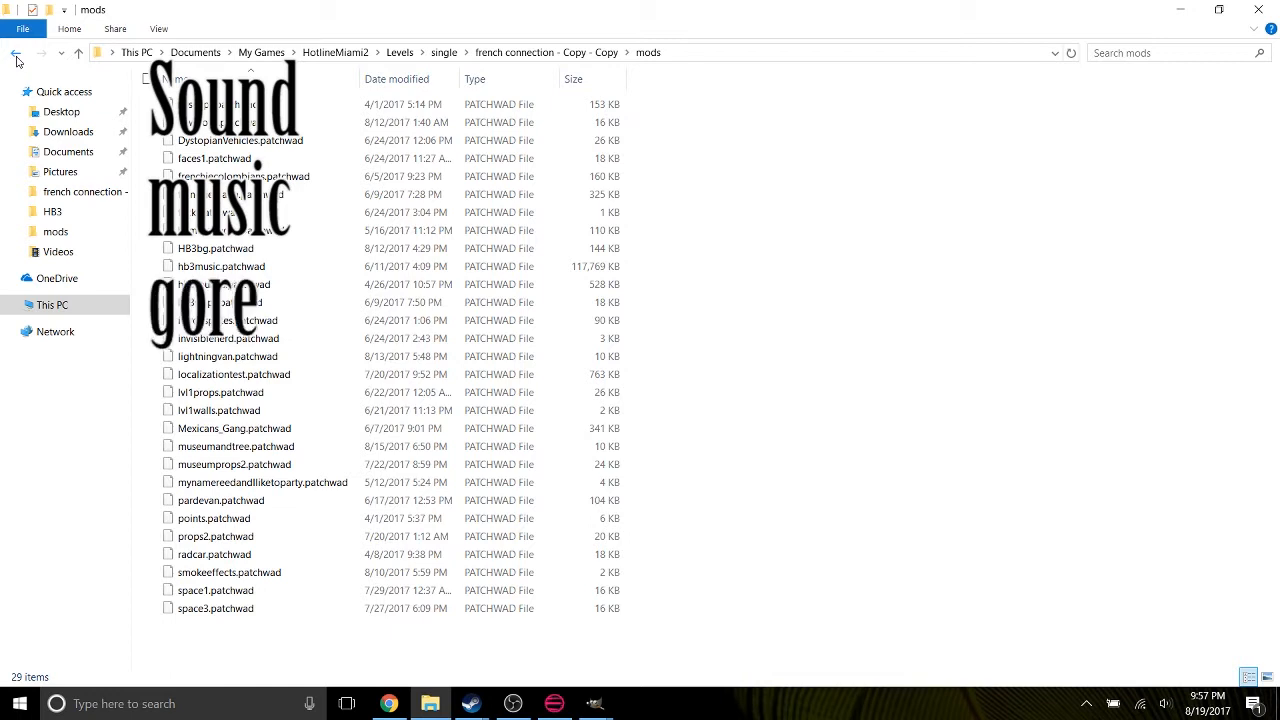
Switch to HLM WAD Explorer, clear the search and view the Effects.png gore sprites in Atlases.
left_click(552, 705)
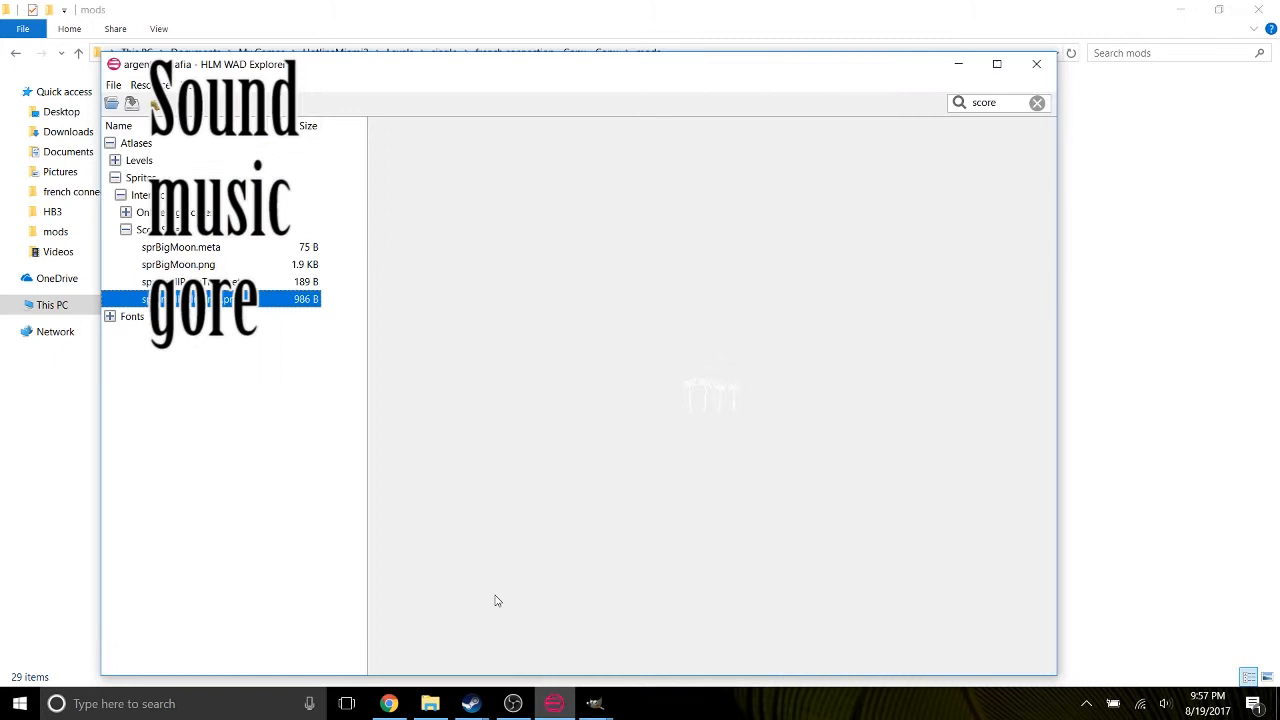
left_click(1037, 103)
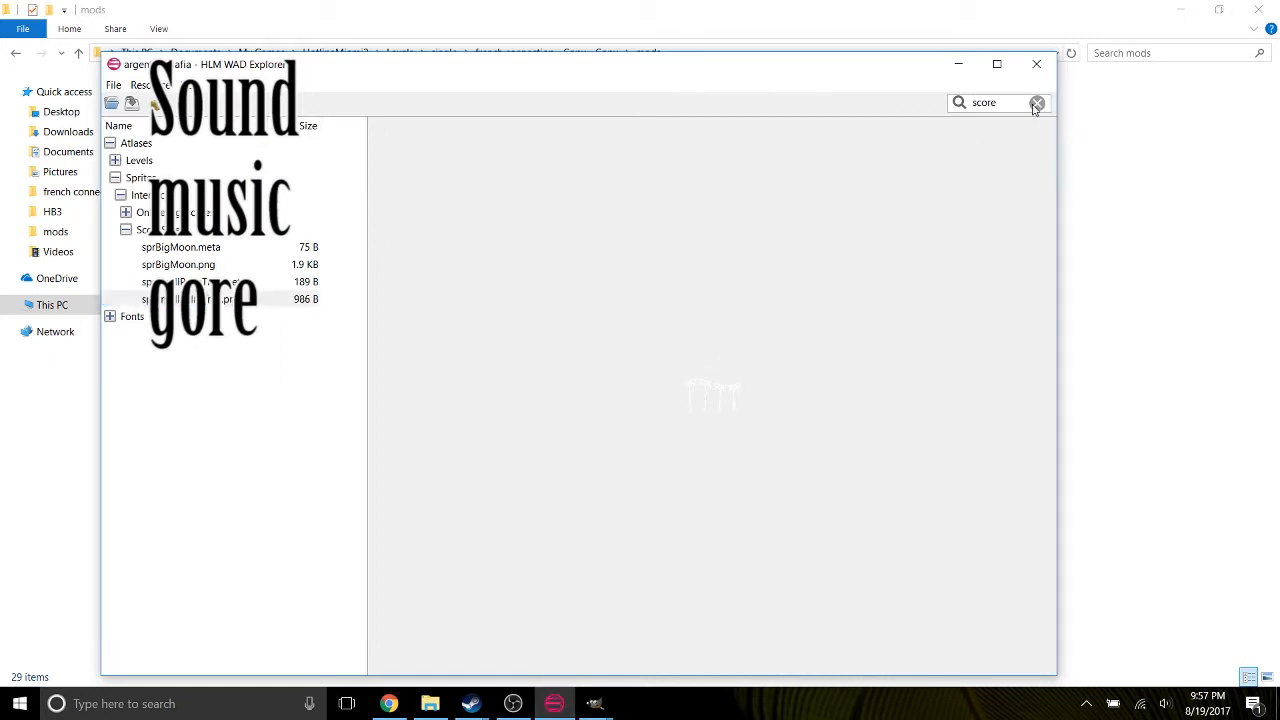
left_click(111, 160)
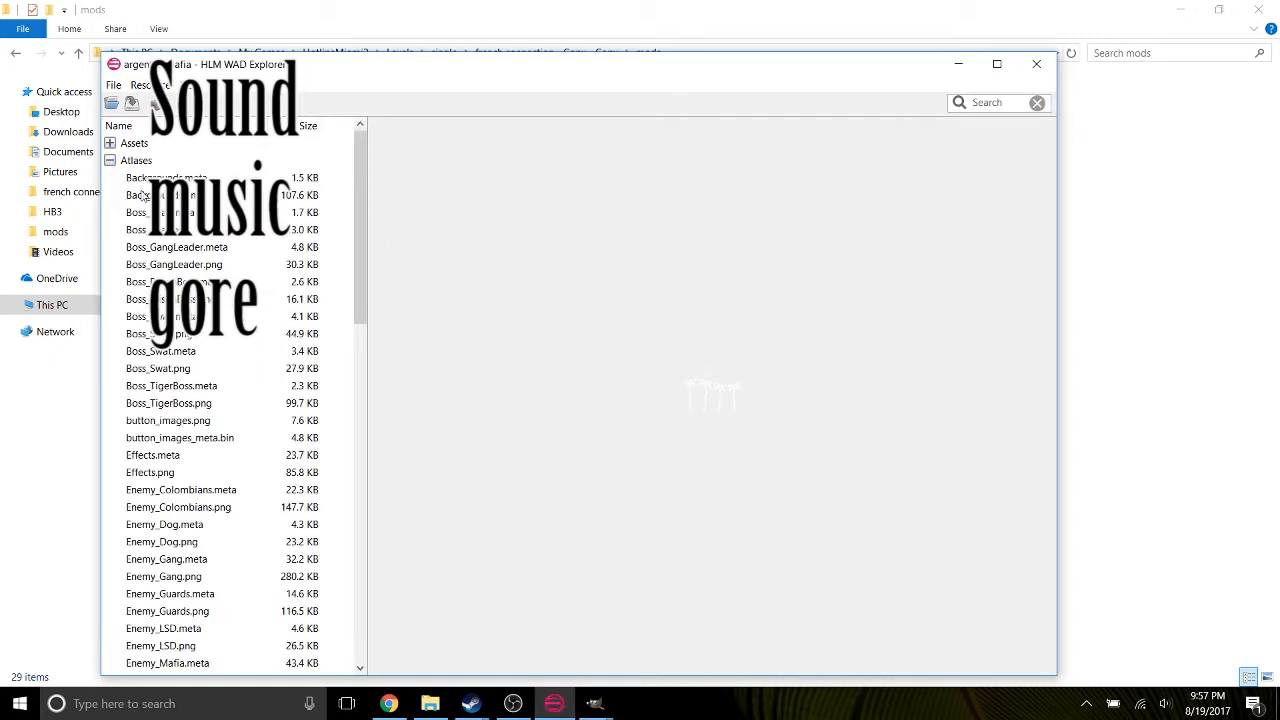
scroll(200, 310, "down", 1)
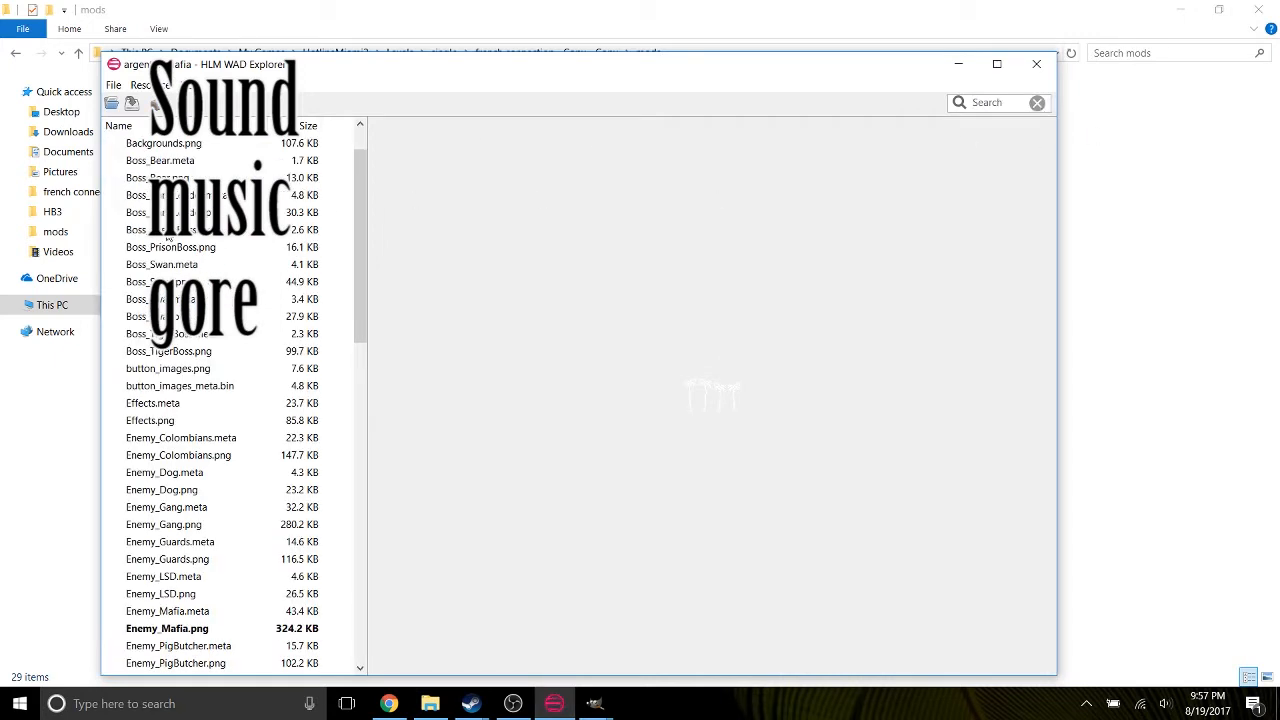
left_click(186, 419)
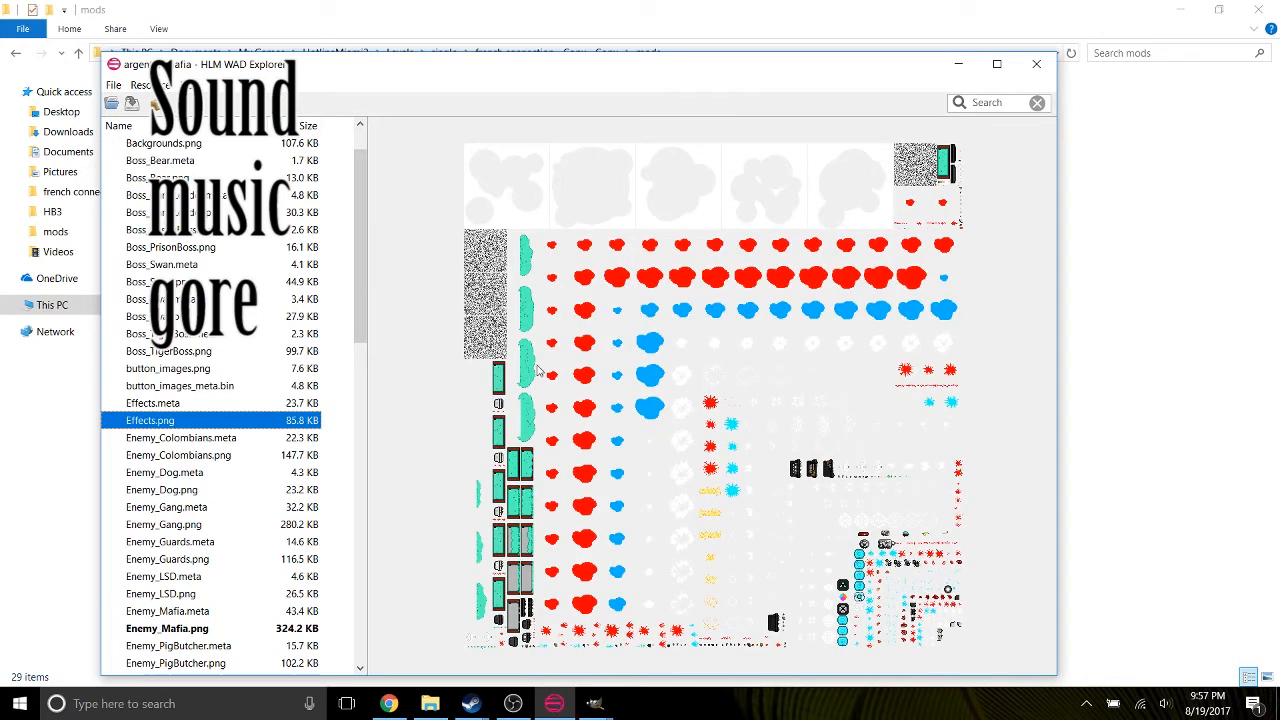
scroll(194, 382, "down", 4)
scroll(196, 381, "up", 3)
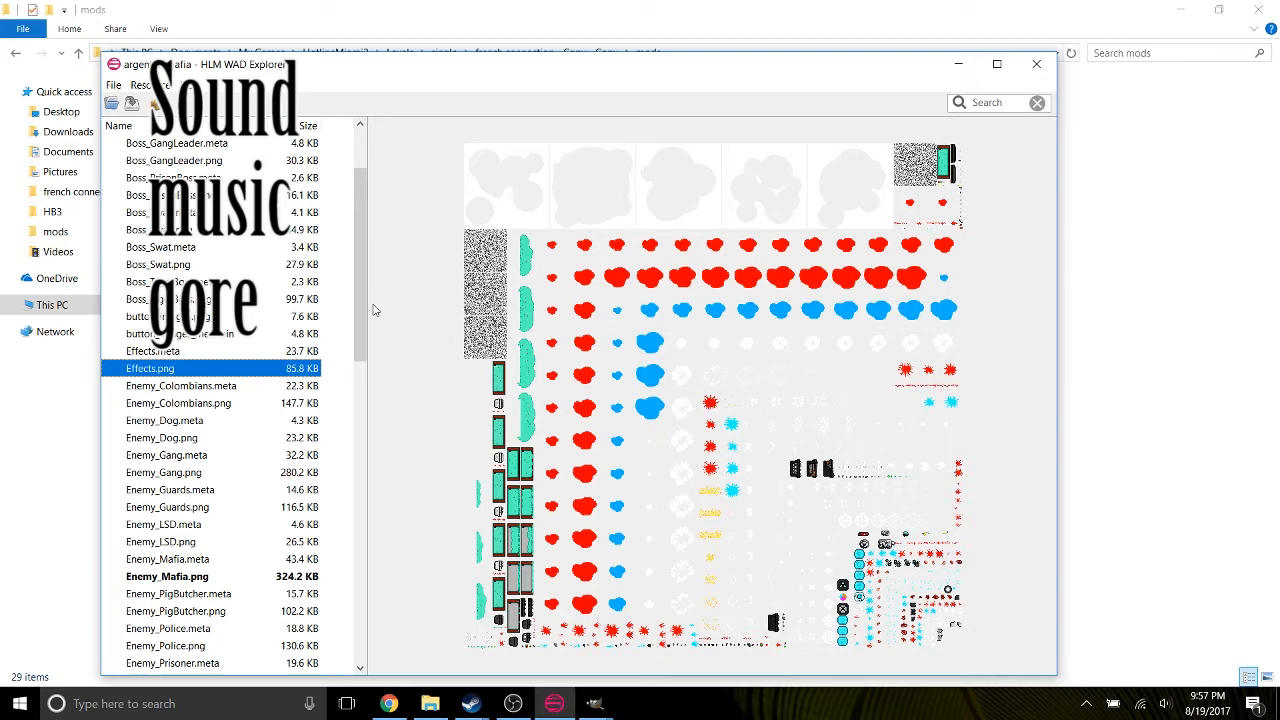
View the TinySpritesAtlas.png and Weapons.png images in Atlases.
scroll(245, 372, "down", 15)
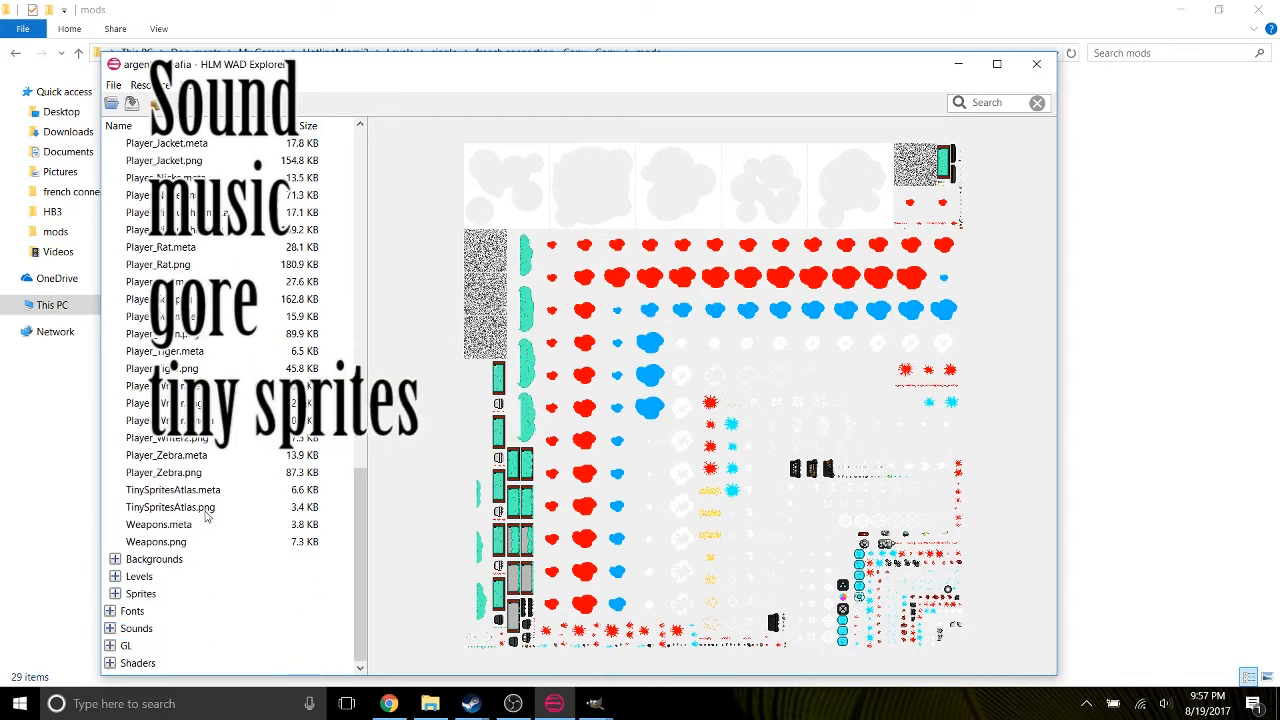
left_click(208, 512)
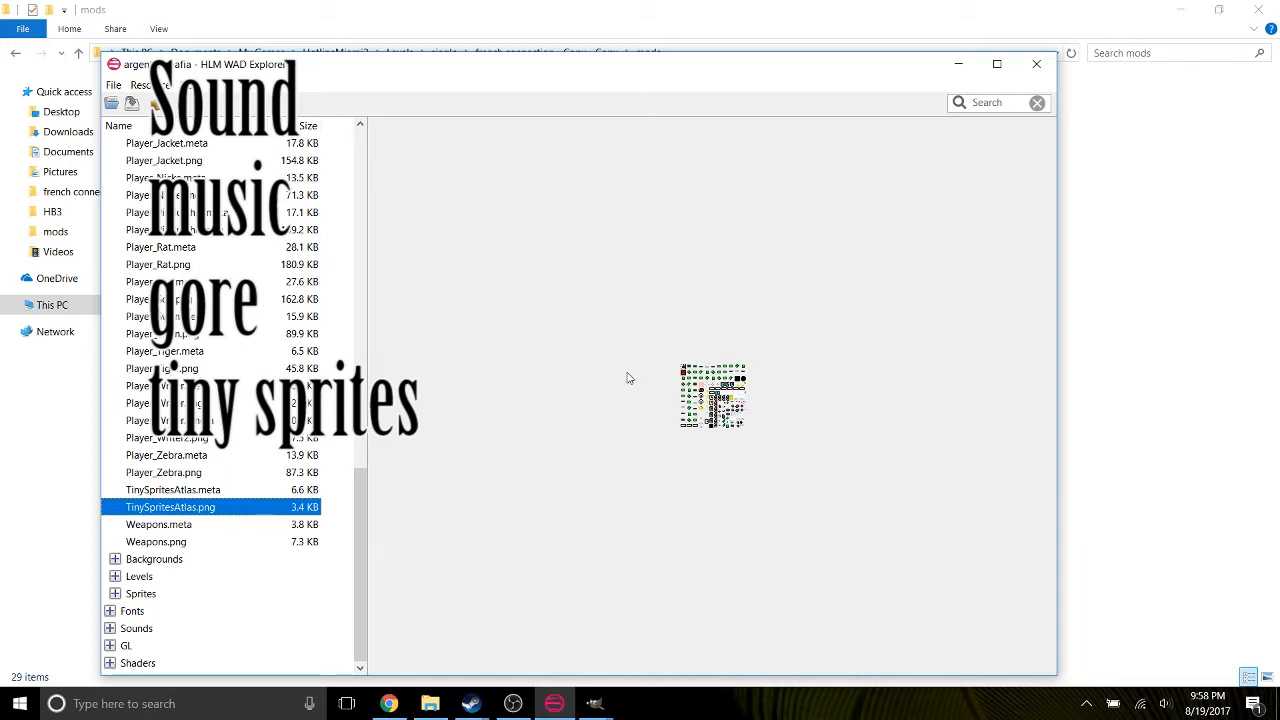
left_click(201, 543)
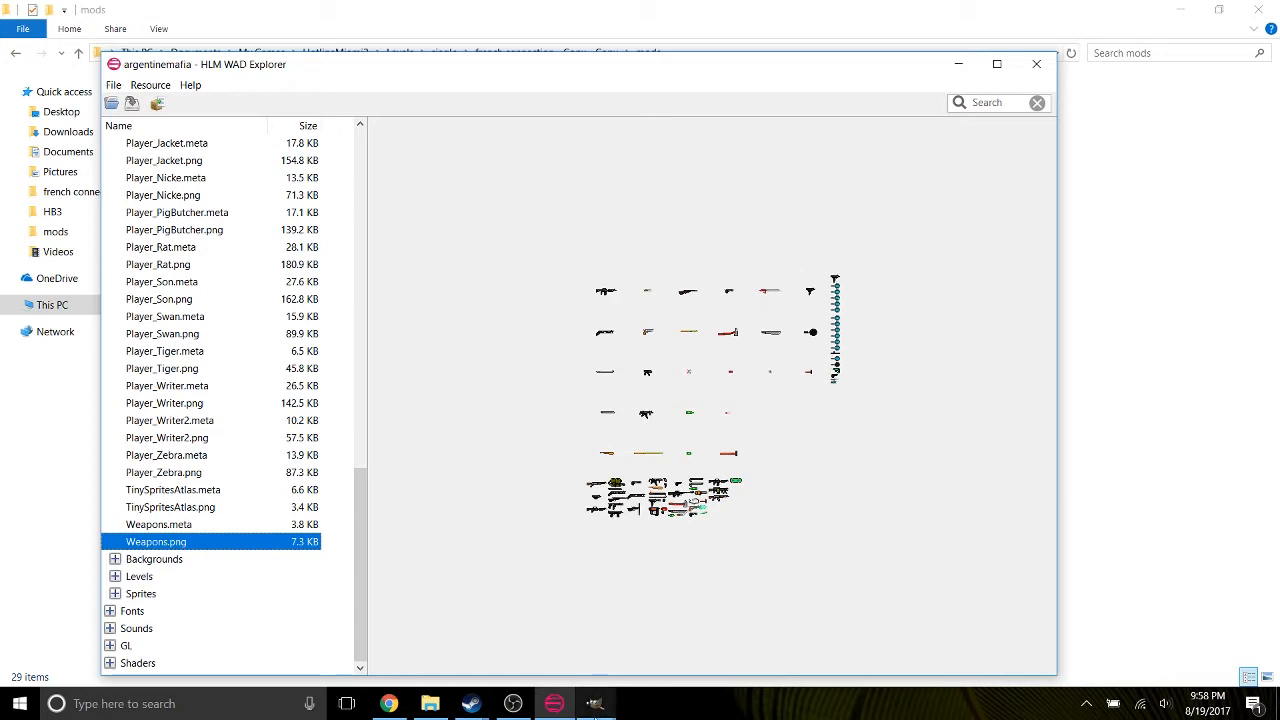
mouse_move(595, 703)
left_click(670, 610)
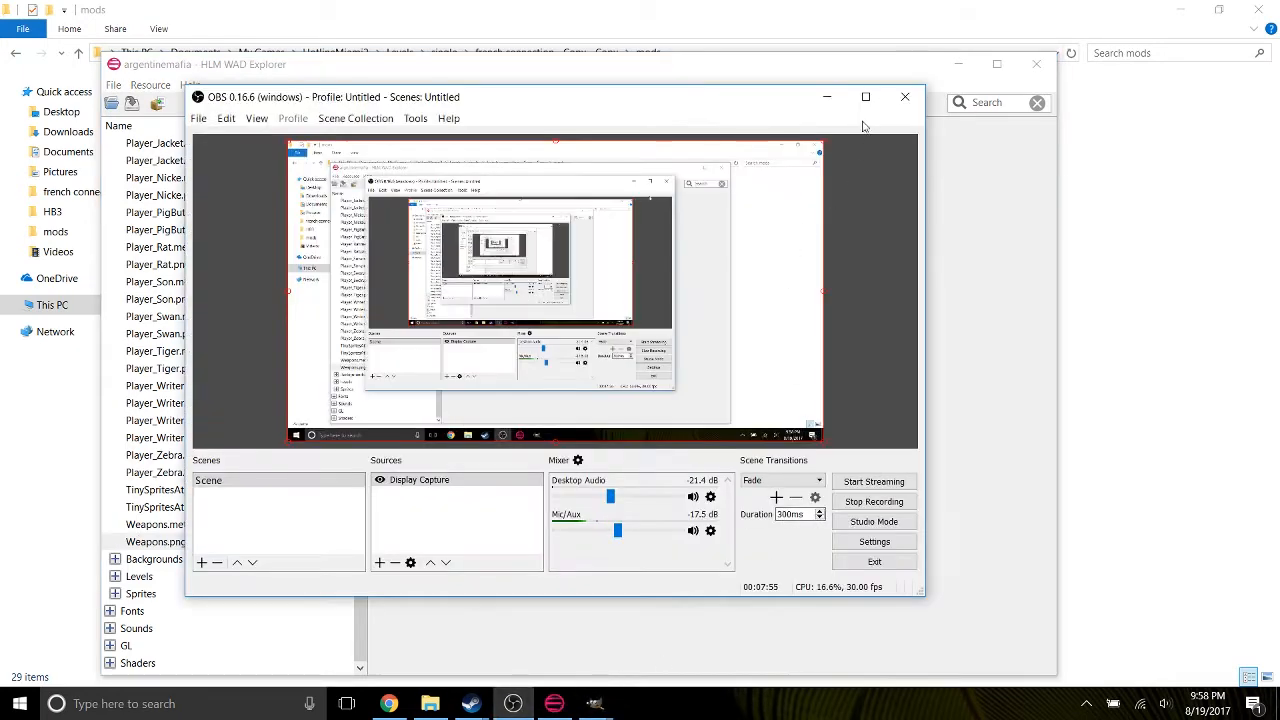
left_click(826, 97)
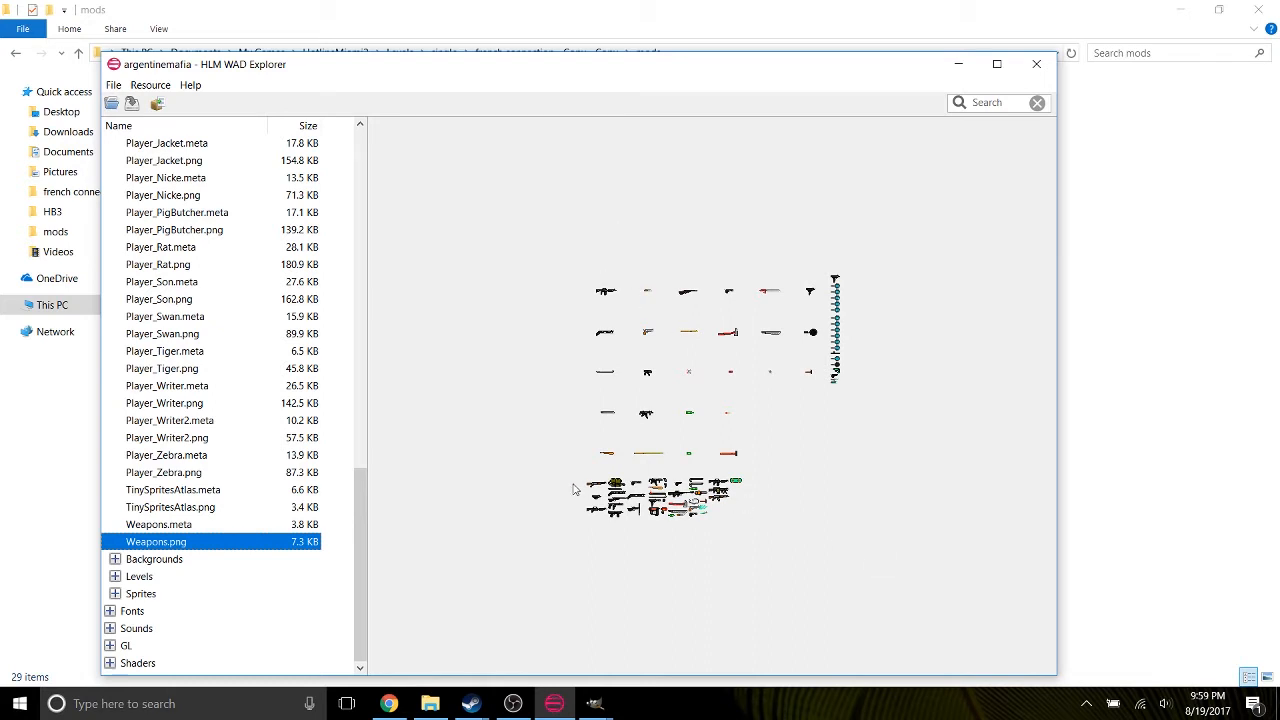
Switch to Chrome and open the Dropbox home page in a new tab.
left_click(388, 704)
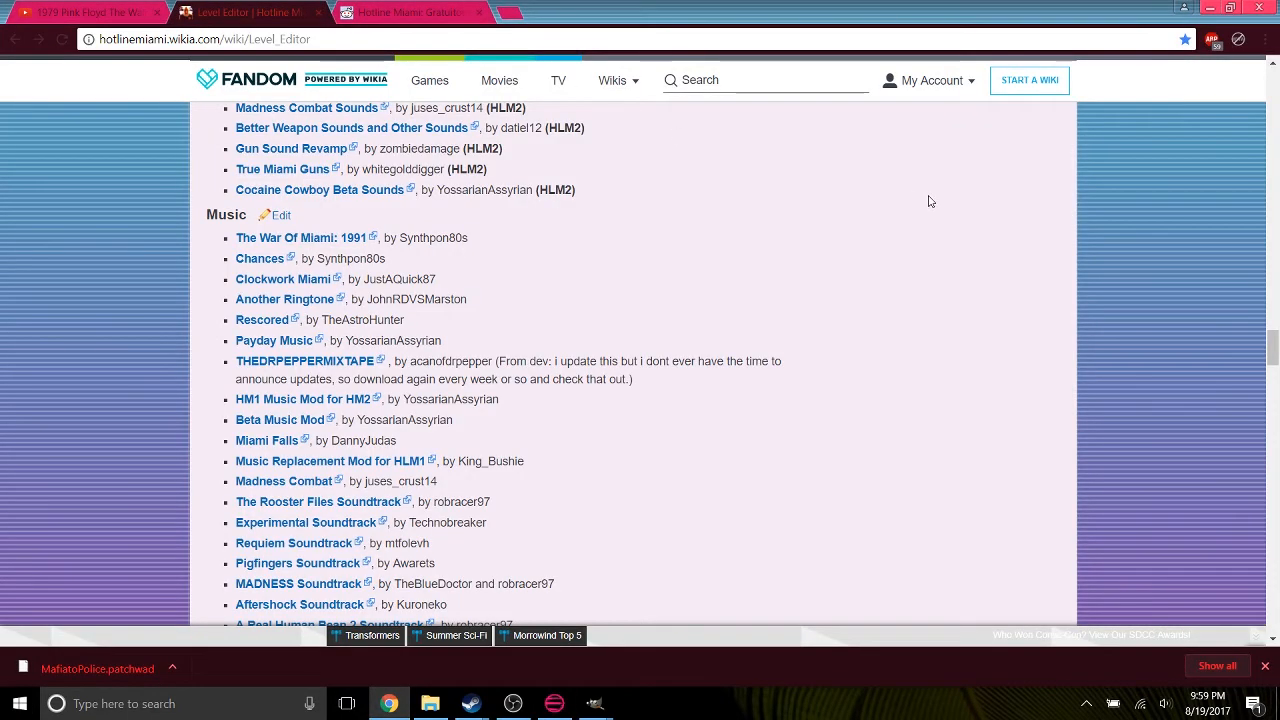
left_click(508, 10)
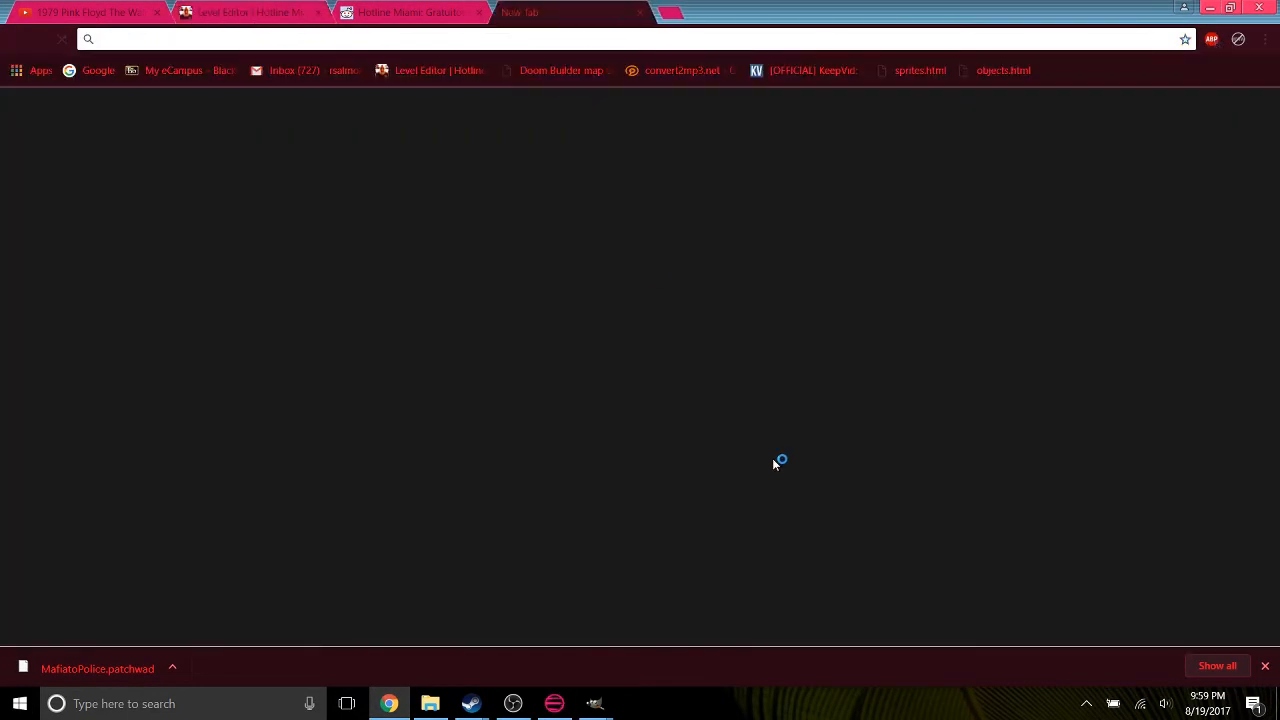
type("drop")
key("Return")
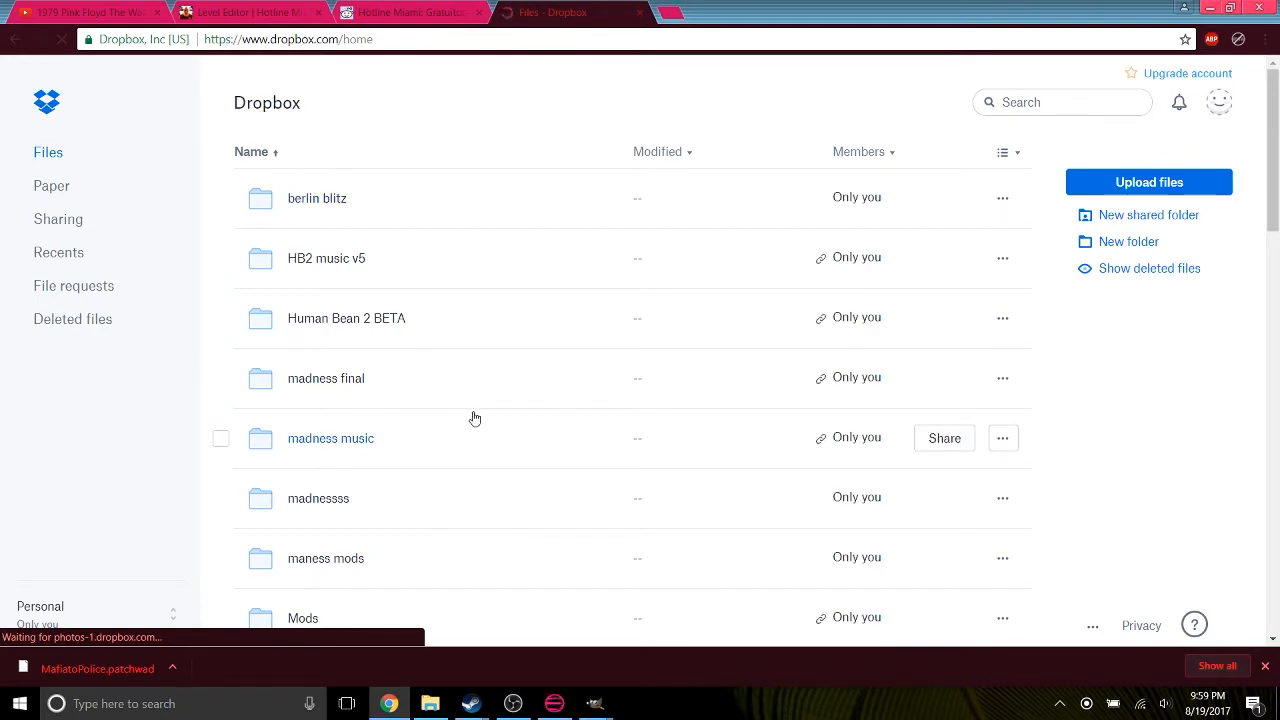
Show the file picker for uploading to Dropbox without choosing a file, and look through the stored files.
left_click(1110, 185)
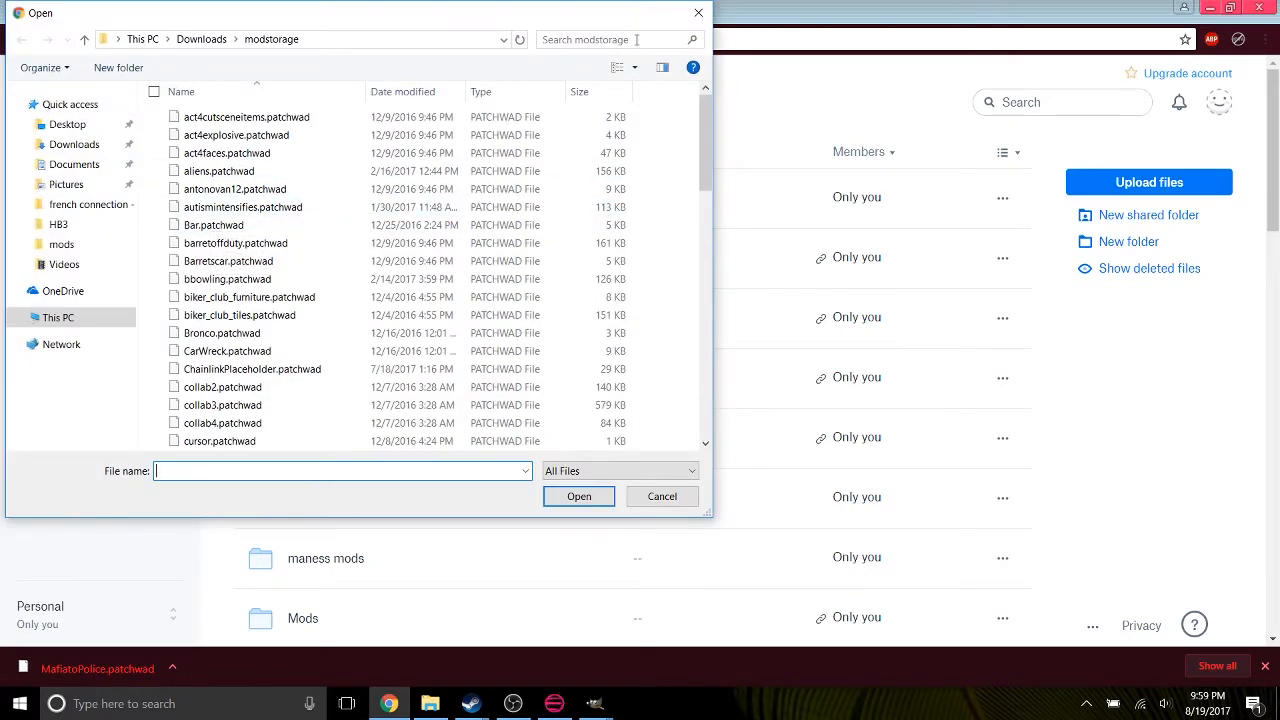
left_click(699, 13)
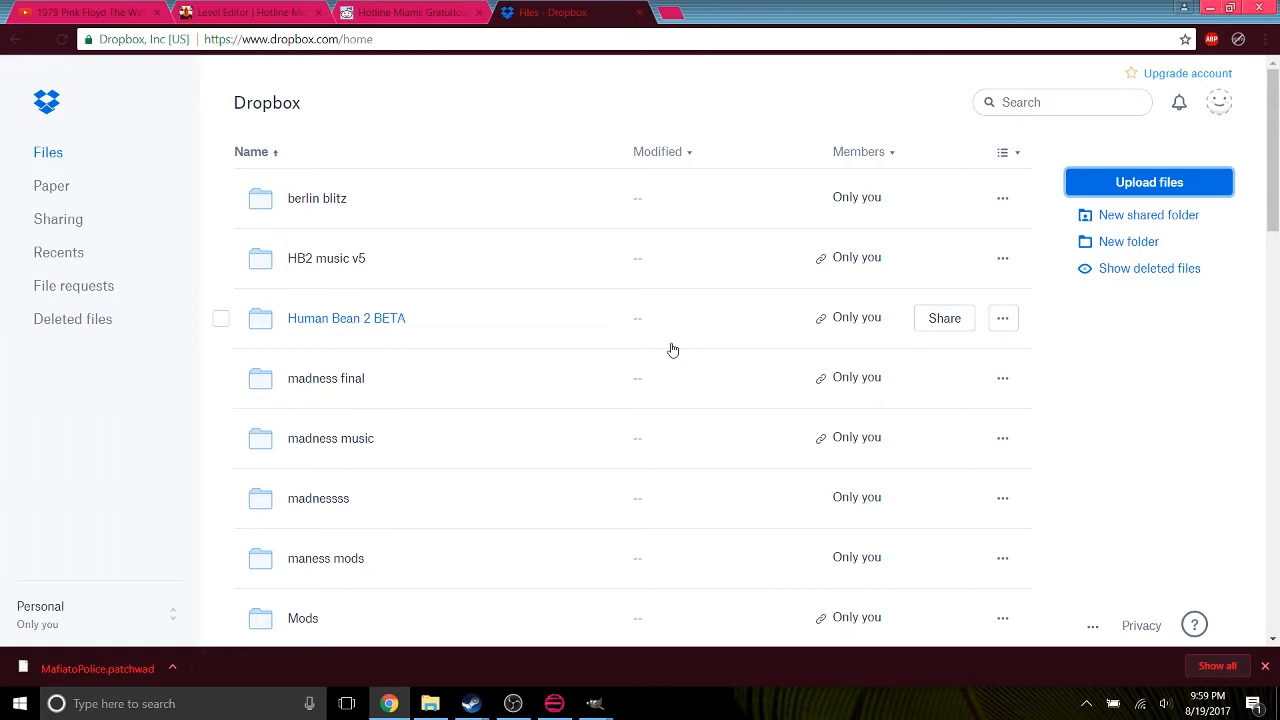
scroll(1106, 384, "down", 3)
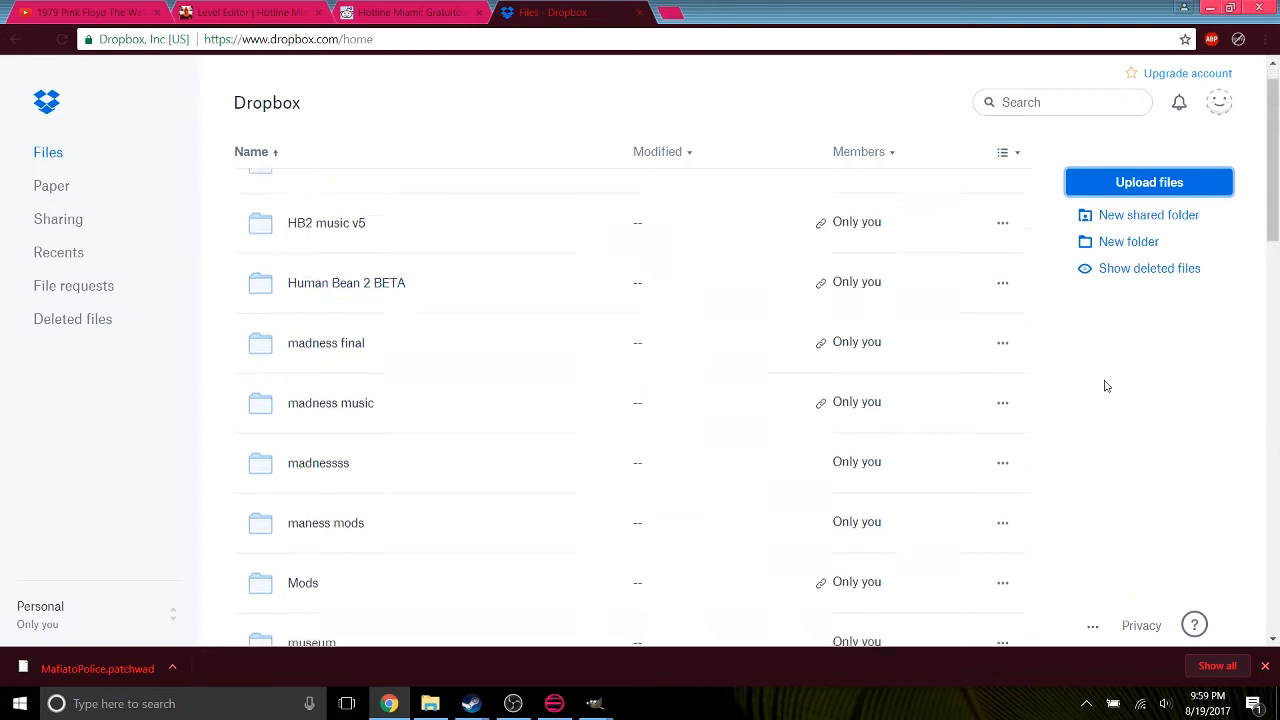
scroll(1106, 384, "down", 3)
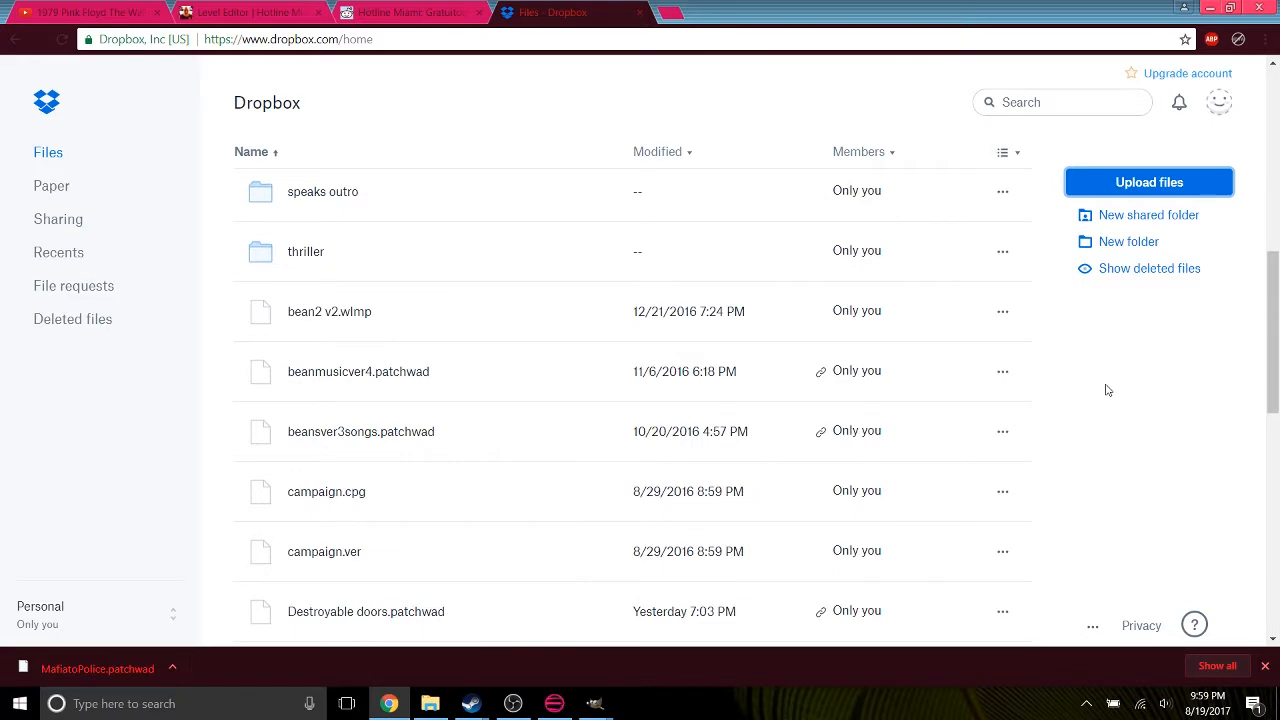
scroll(1107, 390, "down", 2)
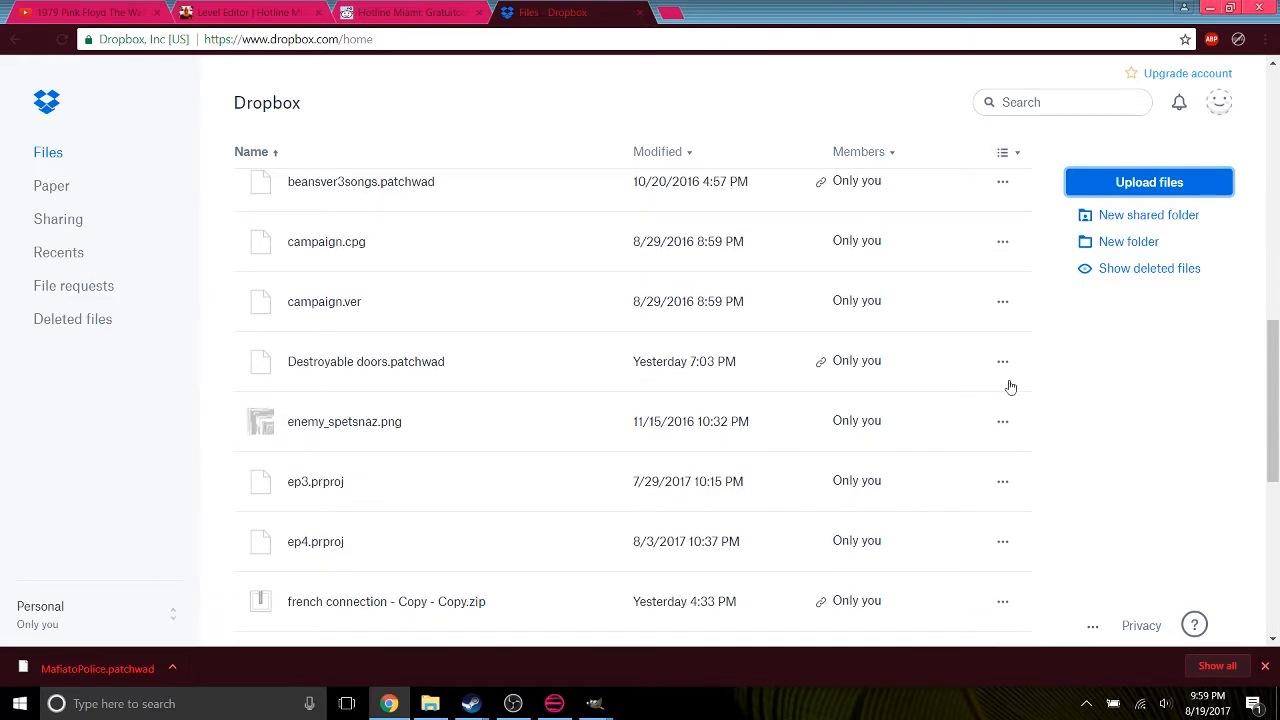
scroll(900, 250, "up", 1)
left_click(1111, 183)
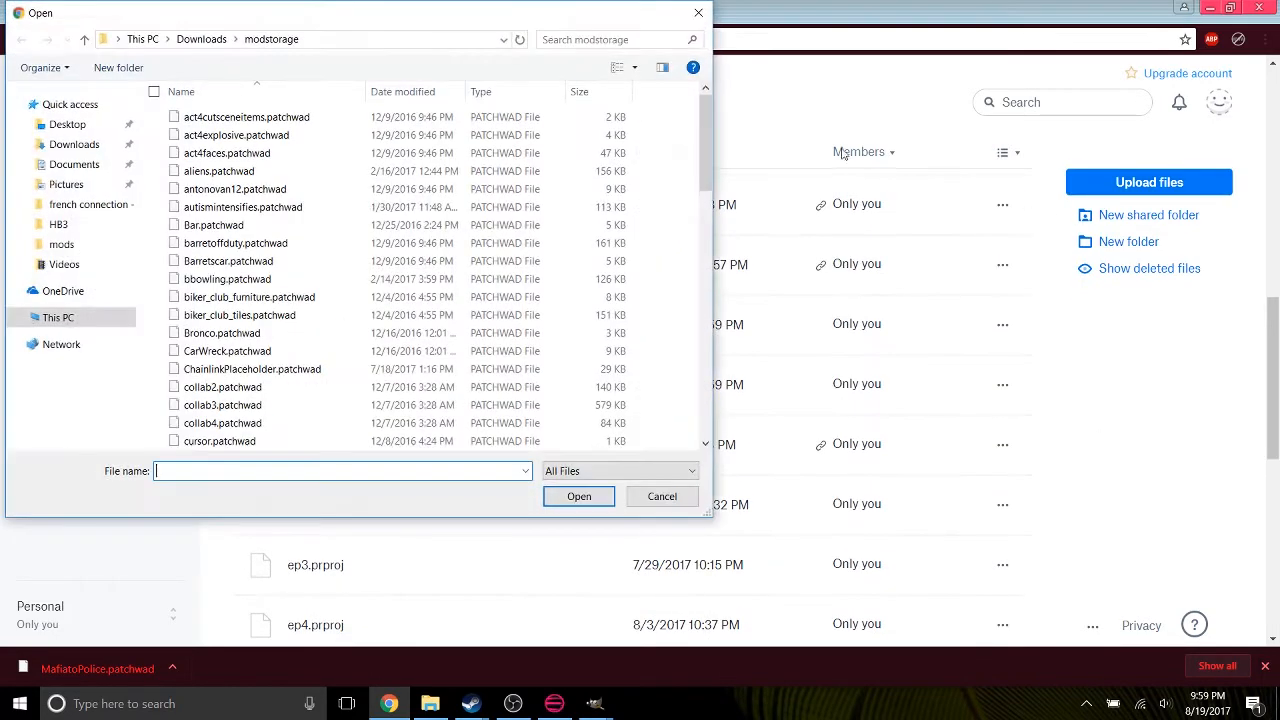
left_click(698, 12)
Copy the share link of beansver3songs.patchwad and return to the Dropbox file list.
left_click(1002, 264)
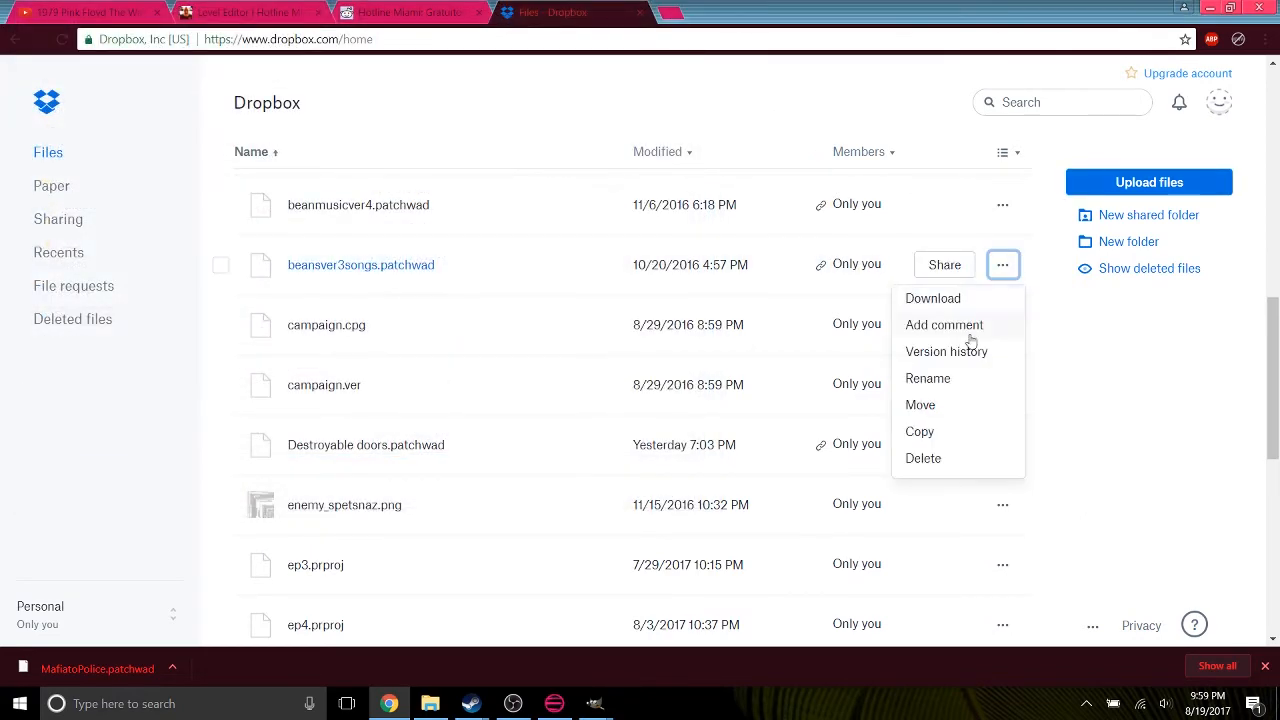
left_click(944, 264)
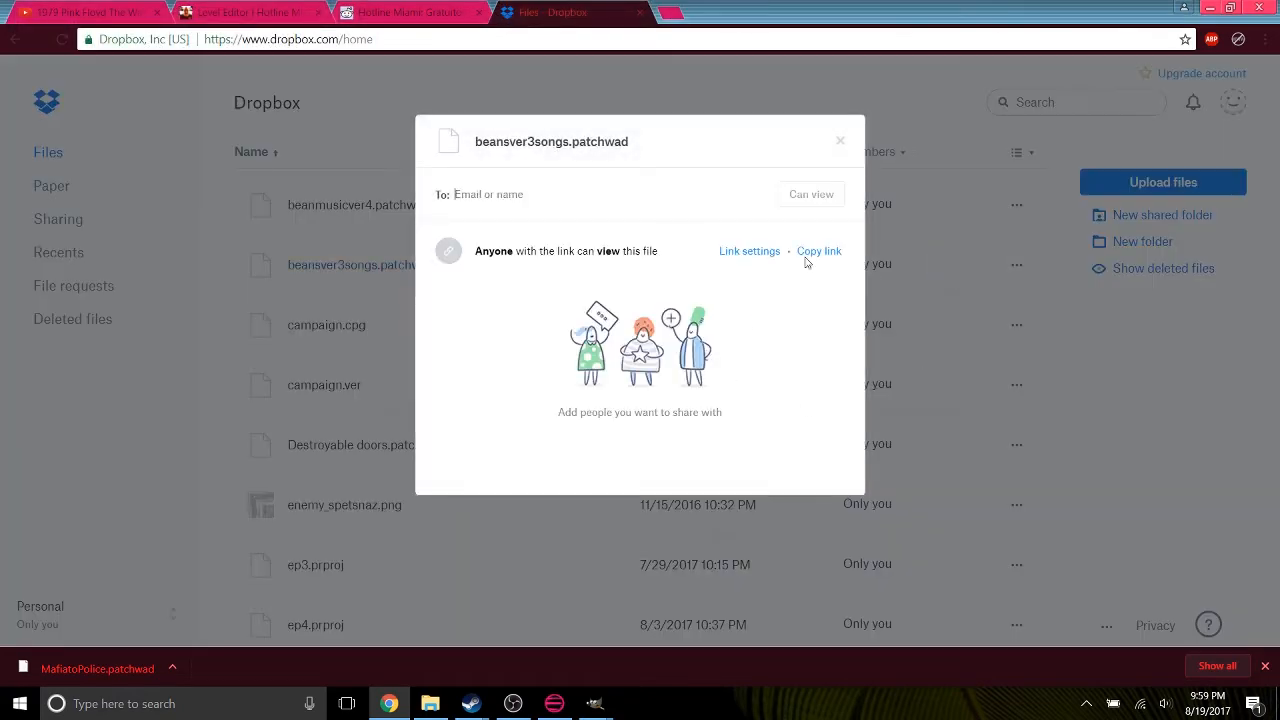
left_click(808, 255)
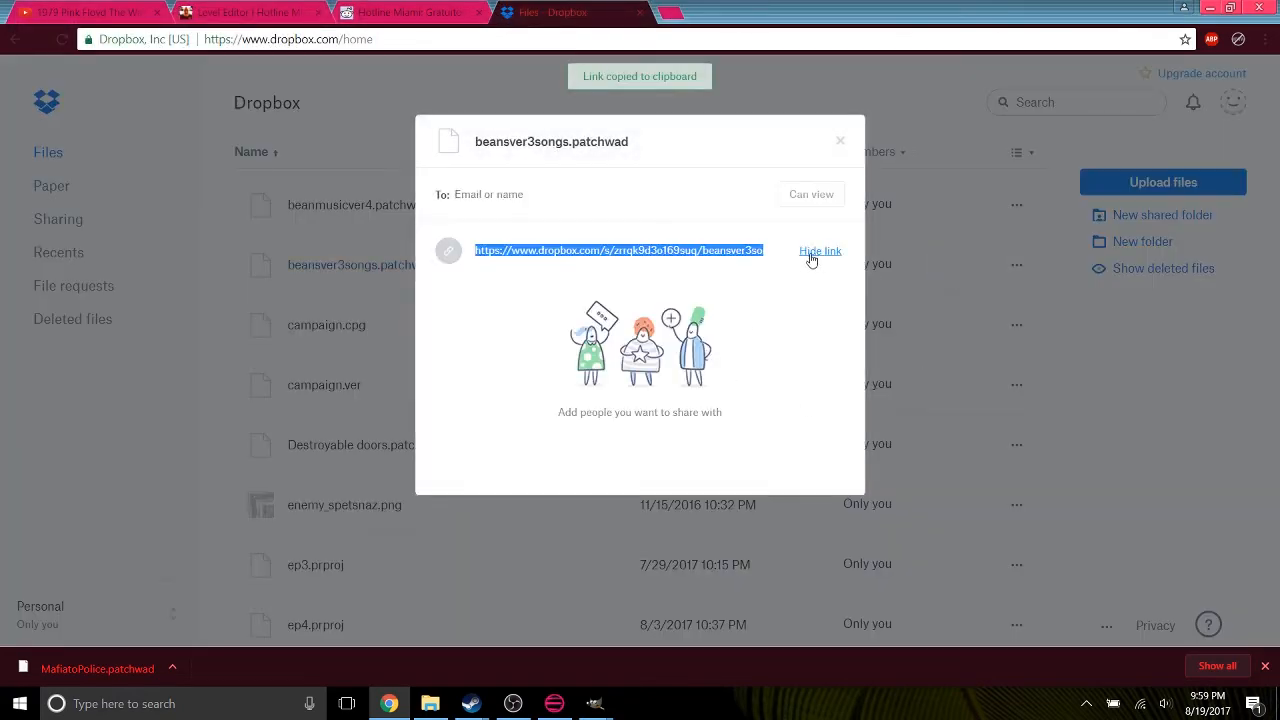
left_click(840, 140)
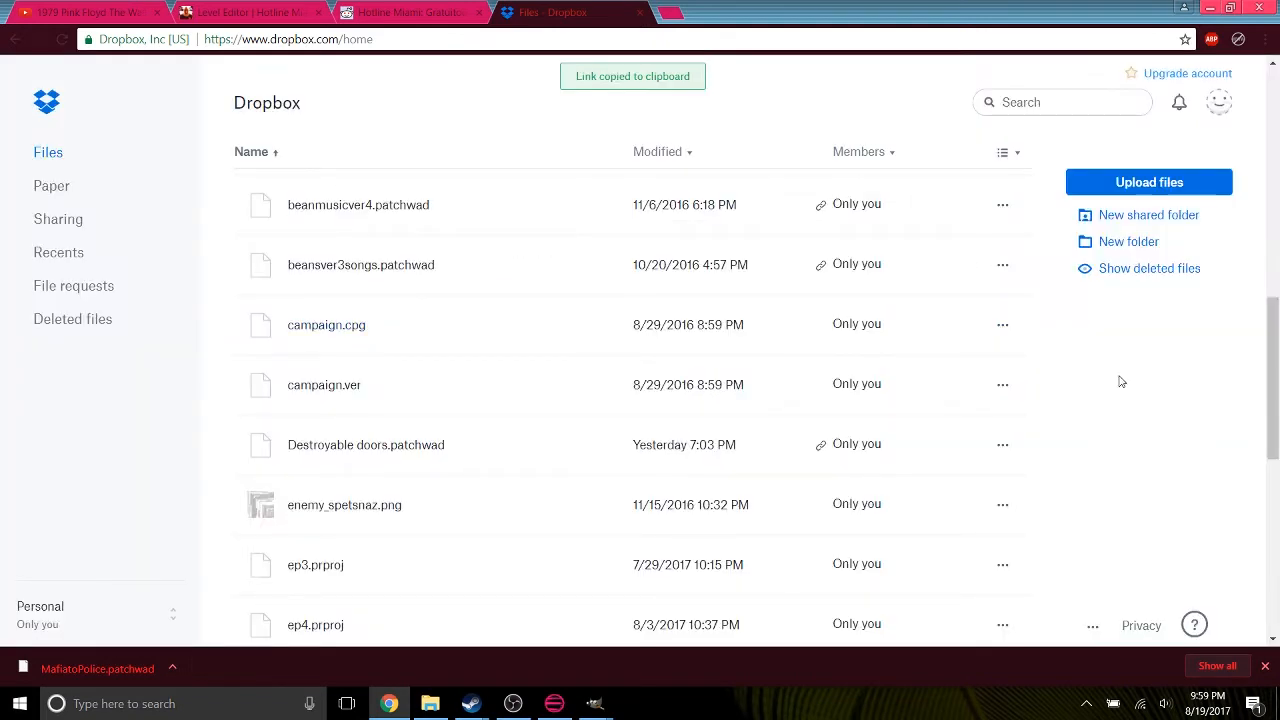
scroll(597, 386, "down", 4)
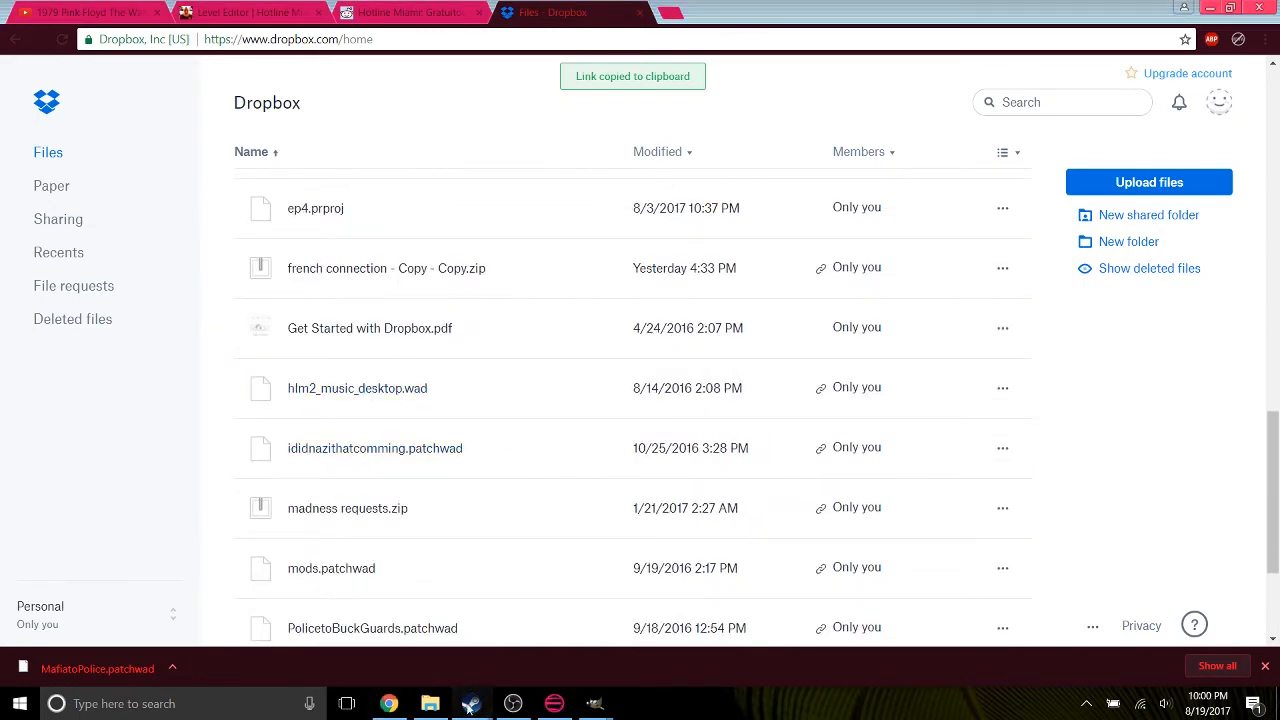
Switch to Steam and examine the Hunter: Snowfall workshop page's description for its Dropbox mod download link.
mouse_move(471, 703)
left_click(421, 672)
scroll(372, 247, "down", 3)
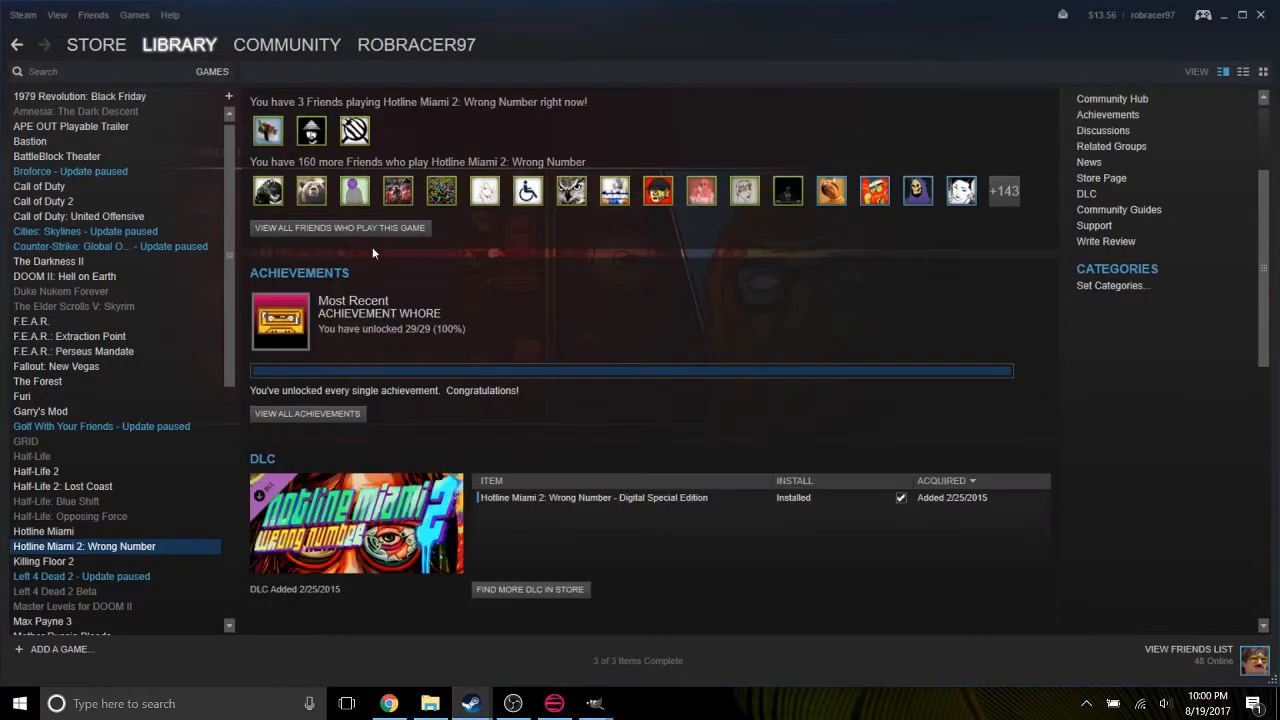
left_click(355, 131)
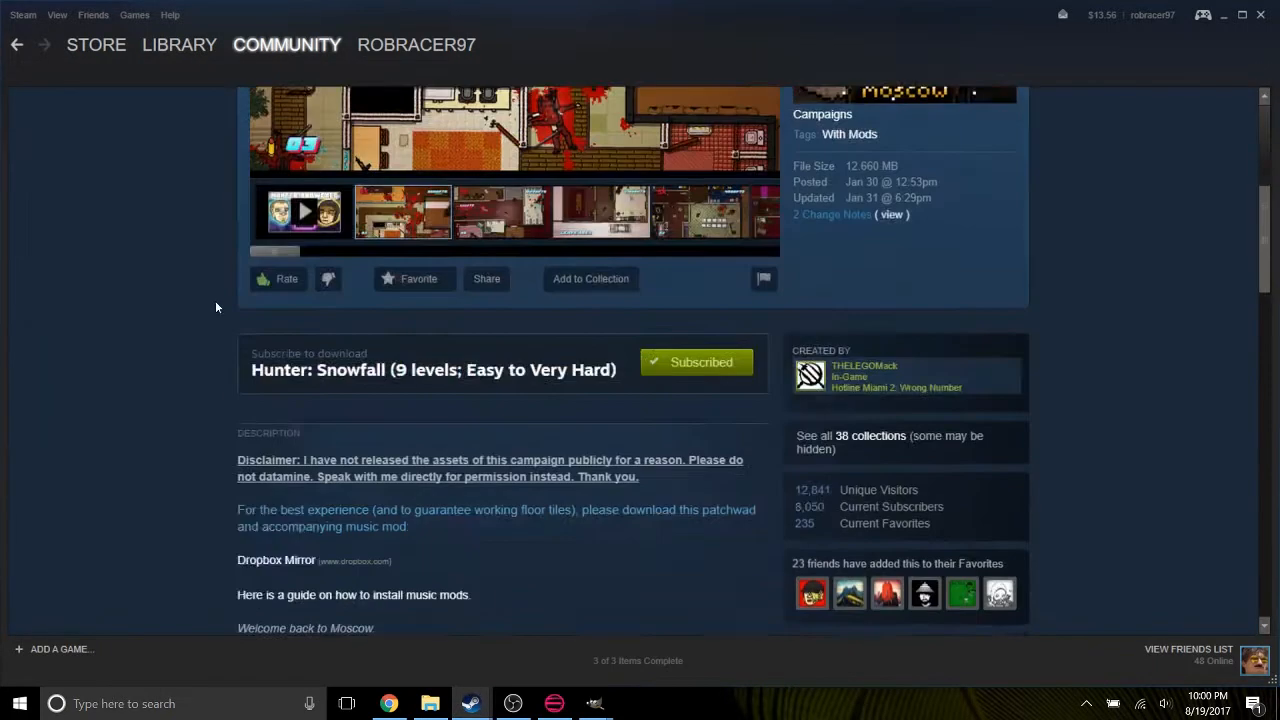
scroll(215, 307, "down", 3)
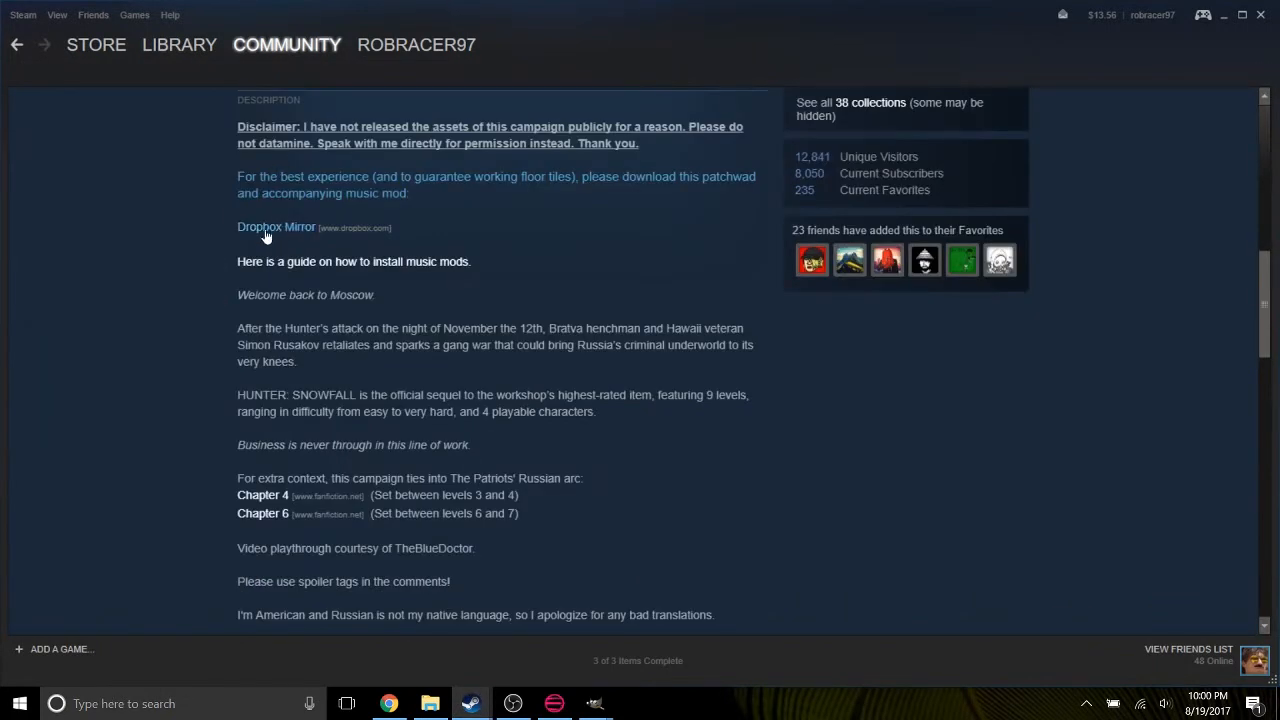
scroll(245, 248, "up", 4)
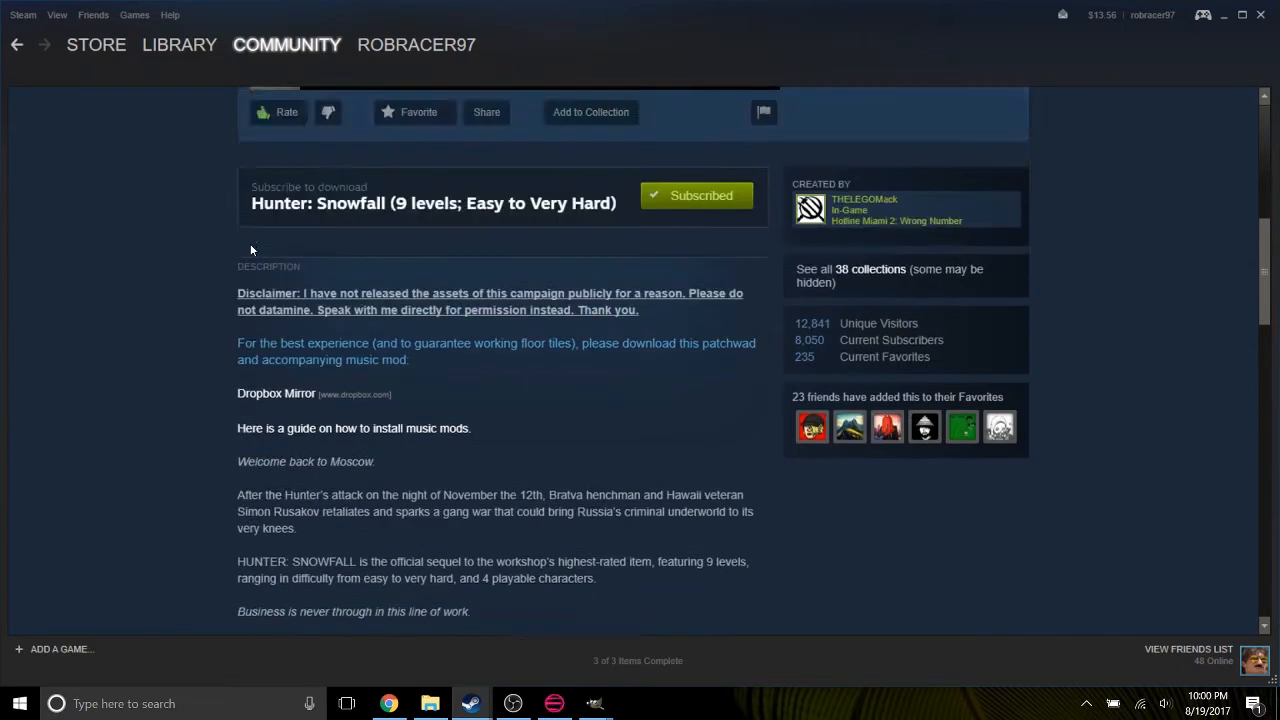
Look over the preview images and subscription section of the Hunter: Snowfall workshop page.
scroll(163, 382, "up", 2)
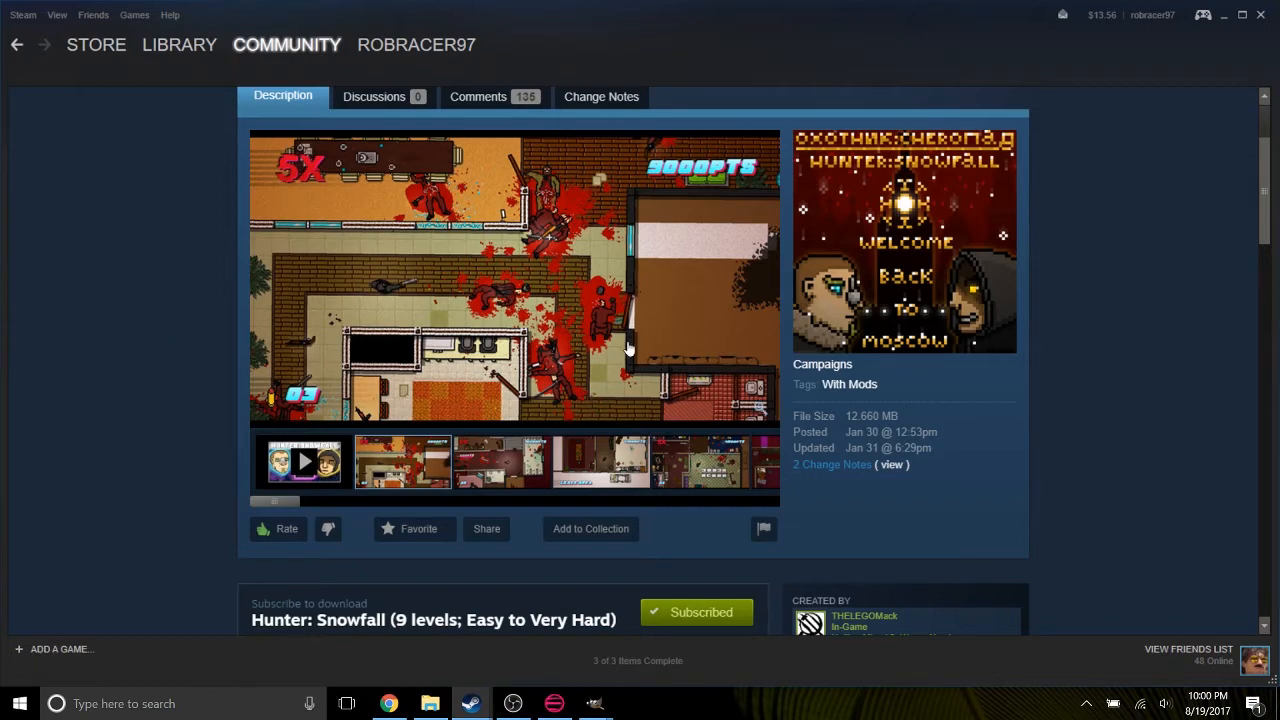
scroll(651, 352, "down", 1)
scroll(640, 350, "down", 1)
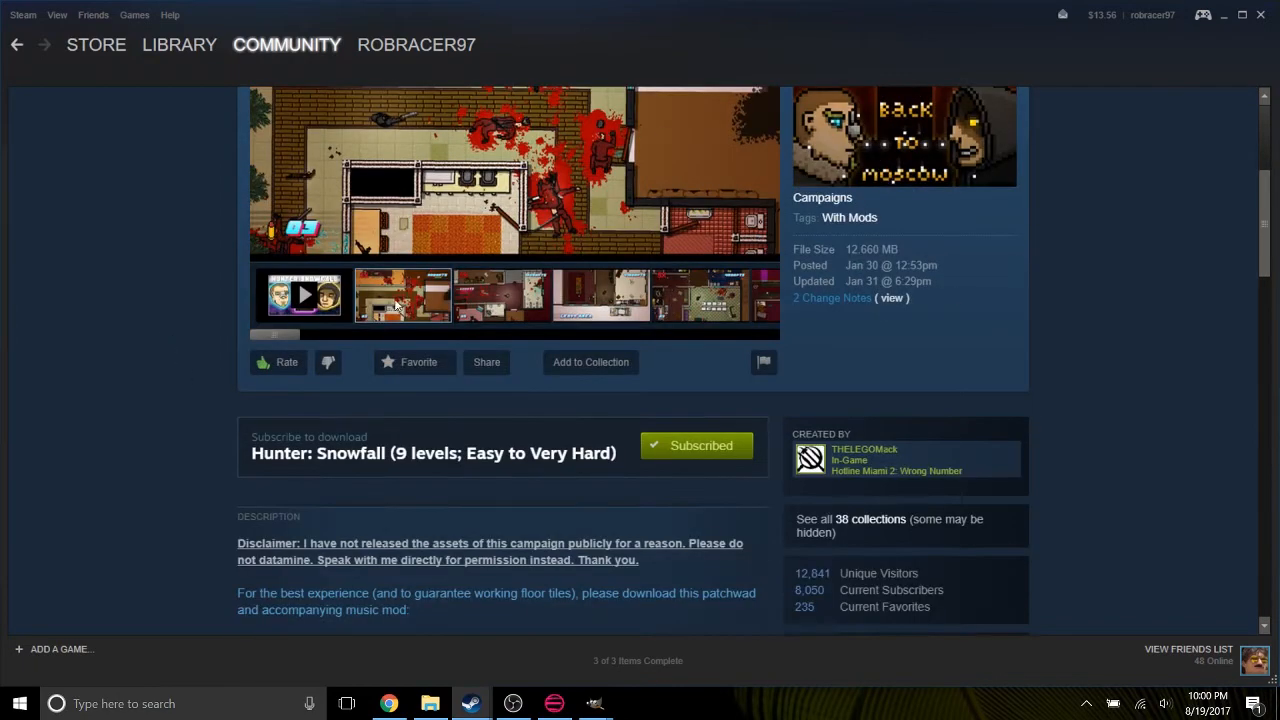
scroll(410, 318, "up", 1)
scroll(416, 325, "up", 1)
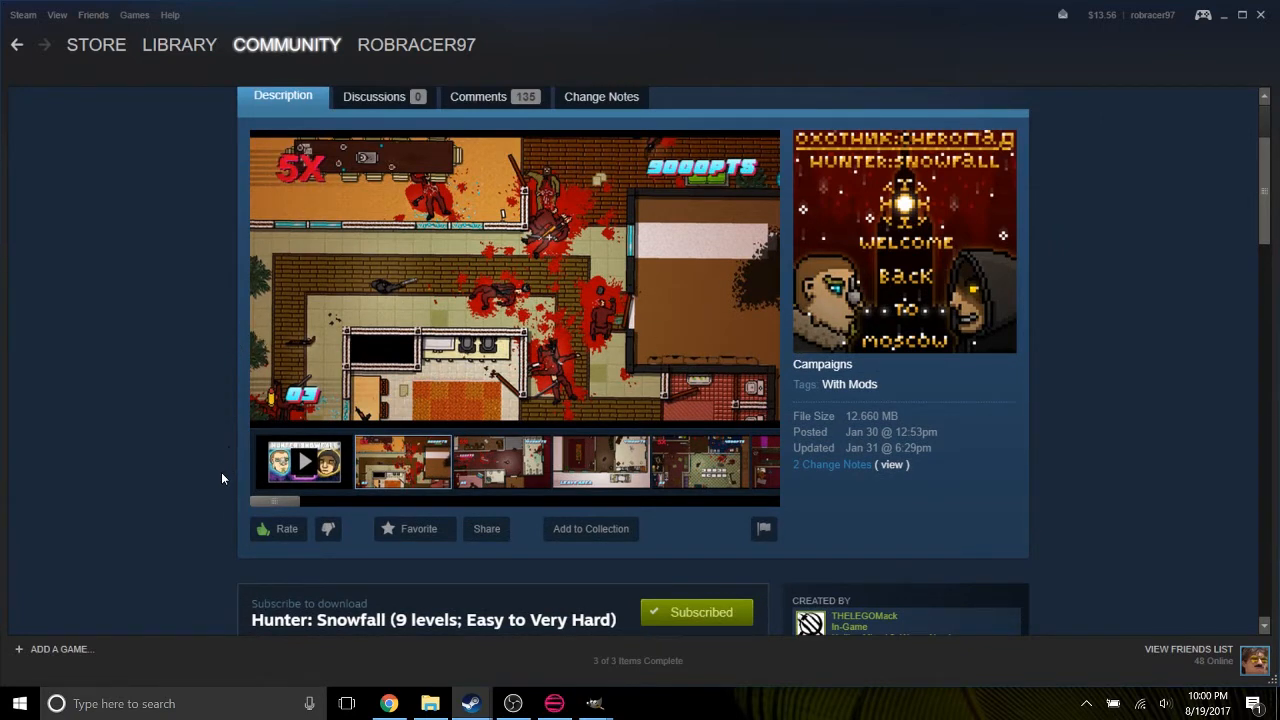
Switch to Chrome and look through the mod lists on the Hotline Miami wiki's Level Editor page.
left_click(556, 706)
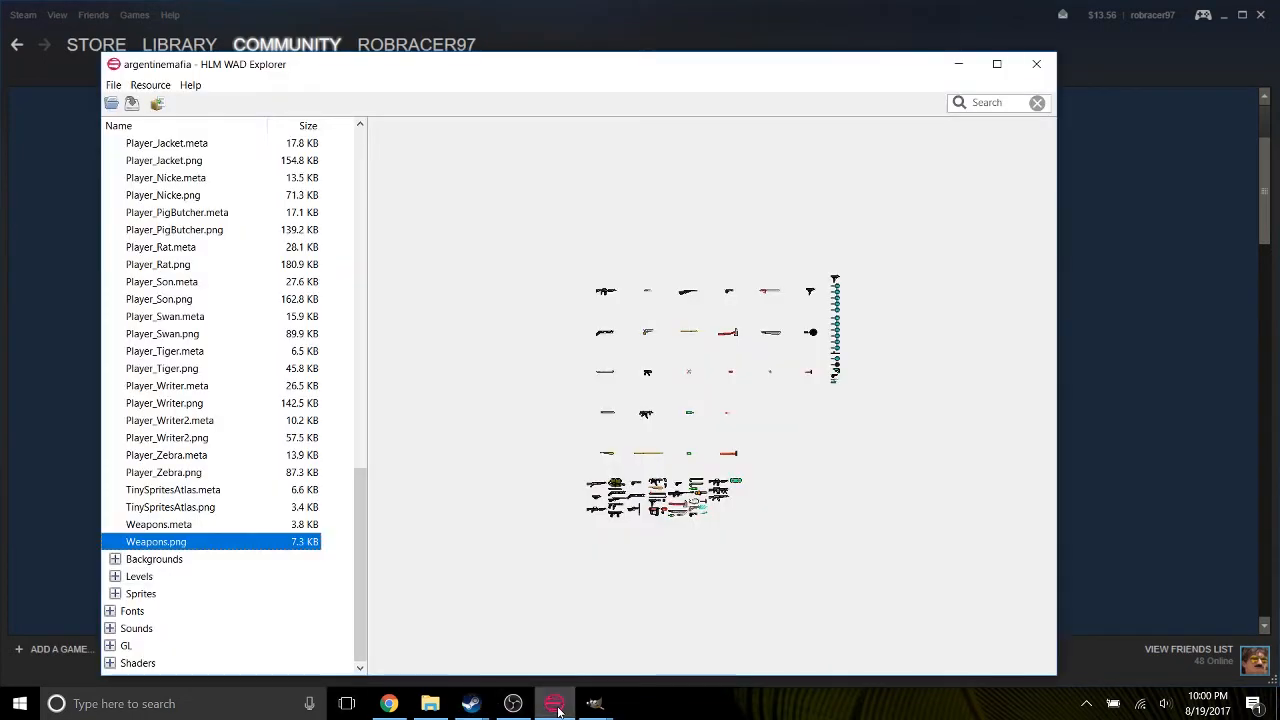
left_click(398, 706)
left_click(90, 12)
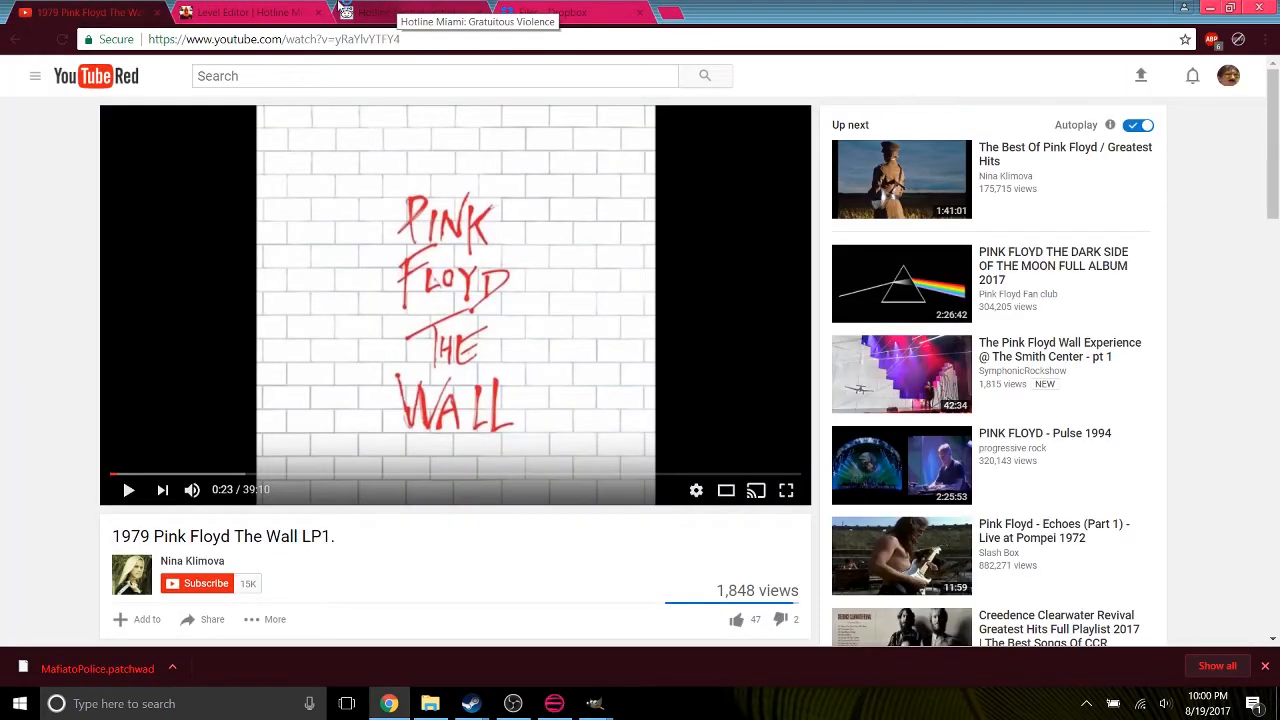
left_click(290, 12)
scroll(540, 410, "down", 3)
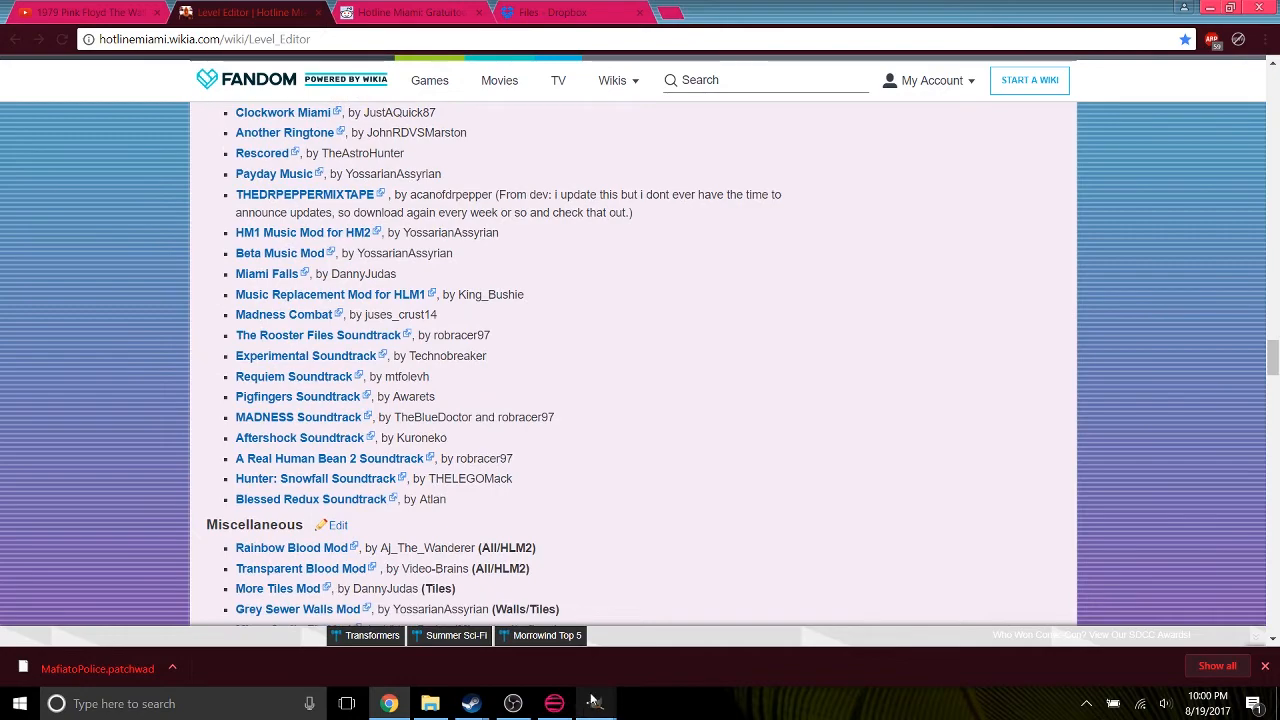
left_click(513, 703)
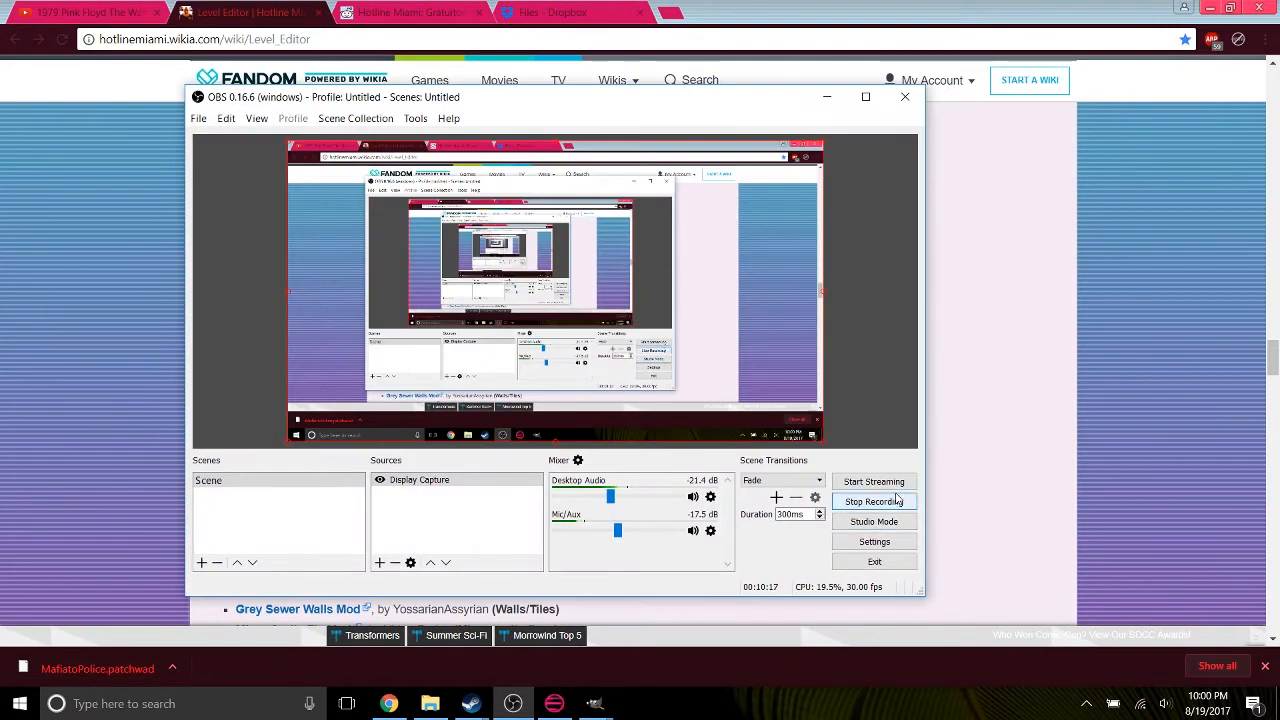
left_click_drag(707, 114, 987, 85)
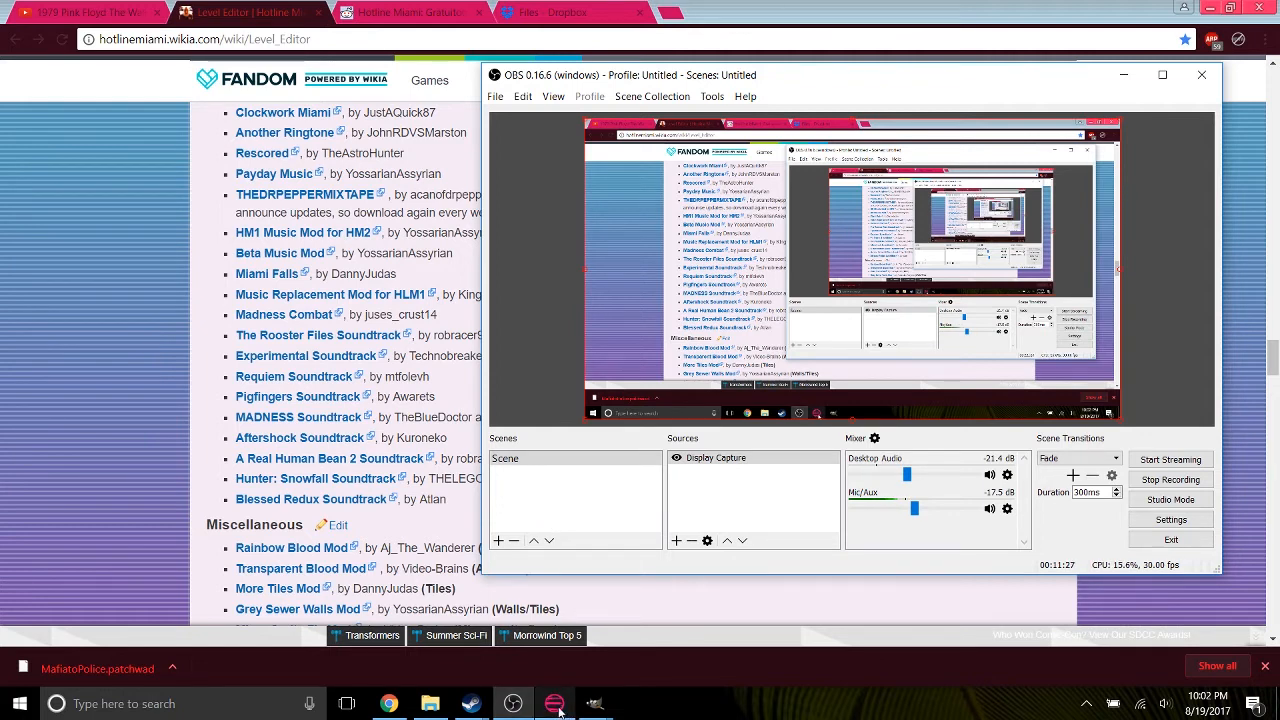
Switch to HLM WAD Explorer, search for "walls" and expand the Sprites folder under Atlases.
left_click(556, 705)
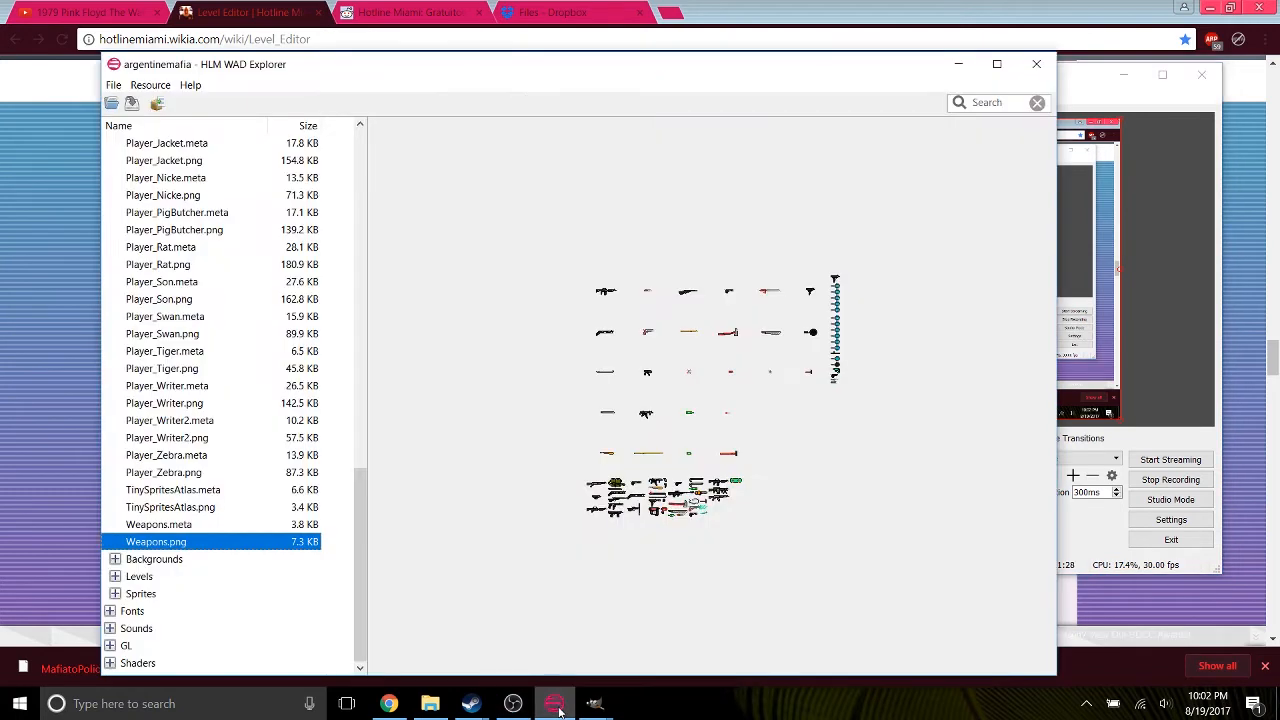
left_click(998, 104)
type("walls")
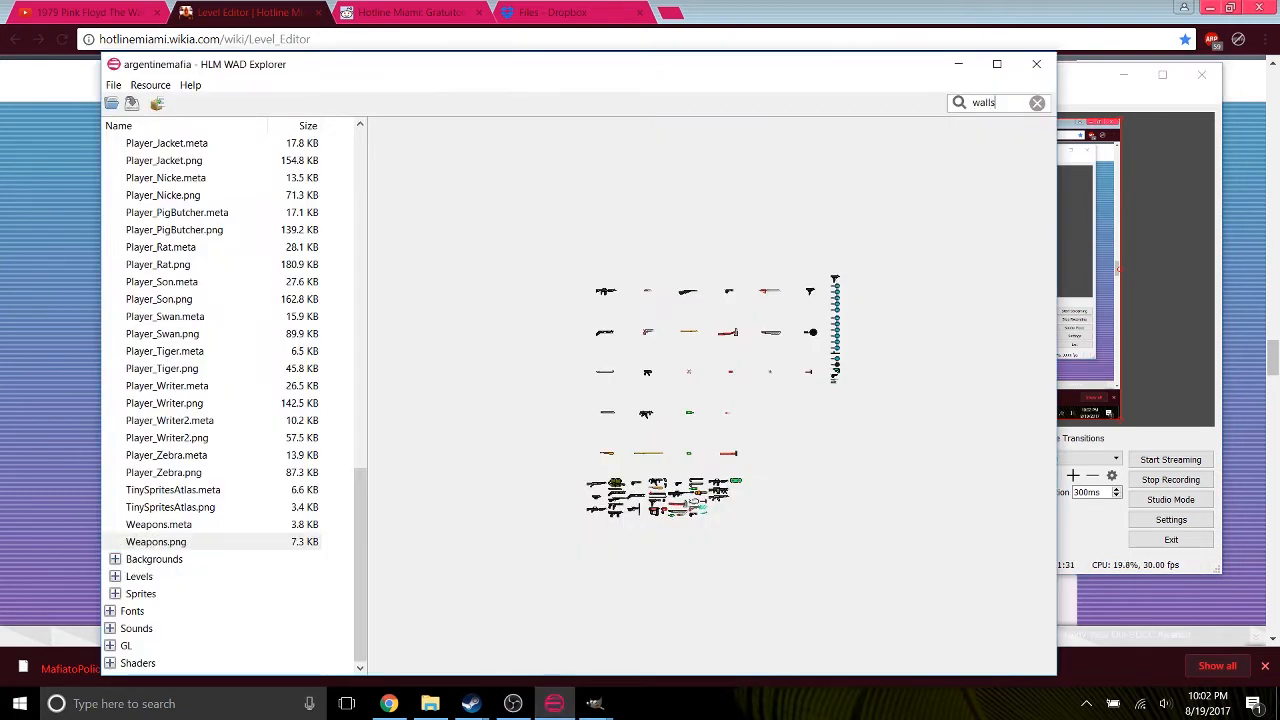
left_click(110, 143)
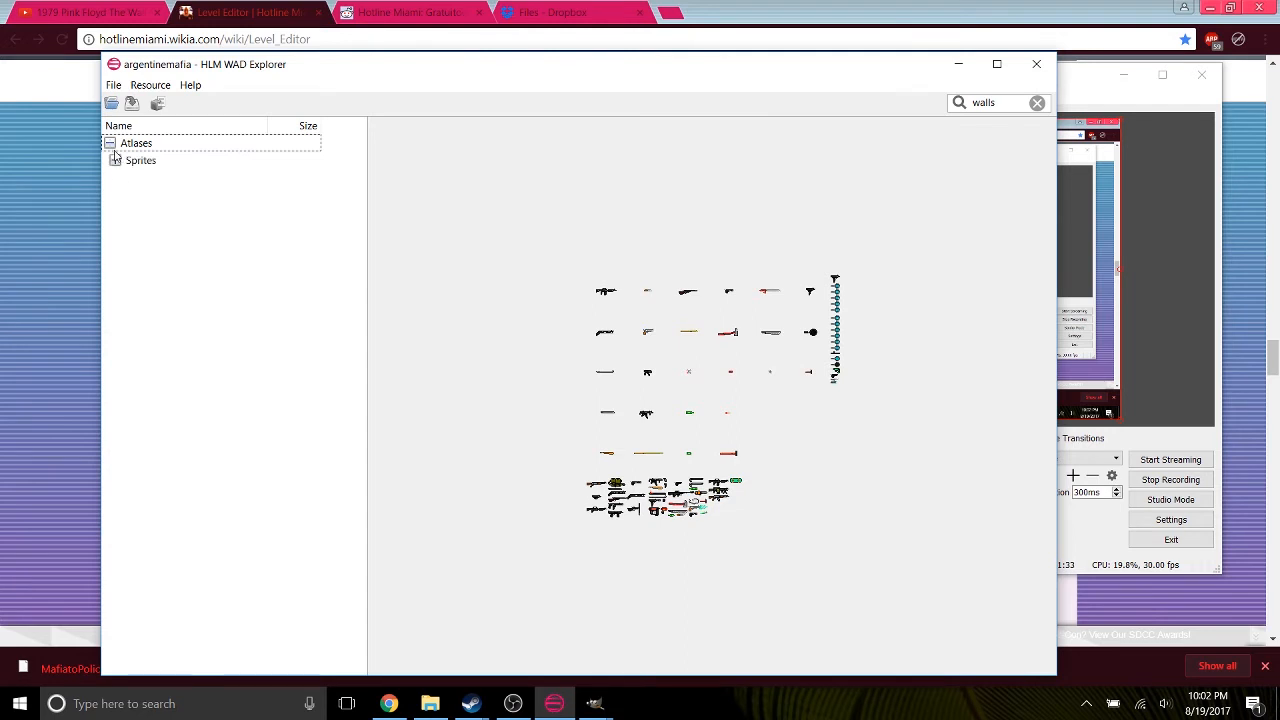
left_click(115, 161)
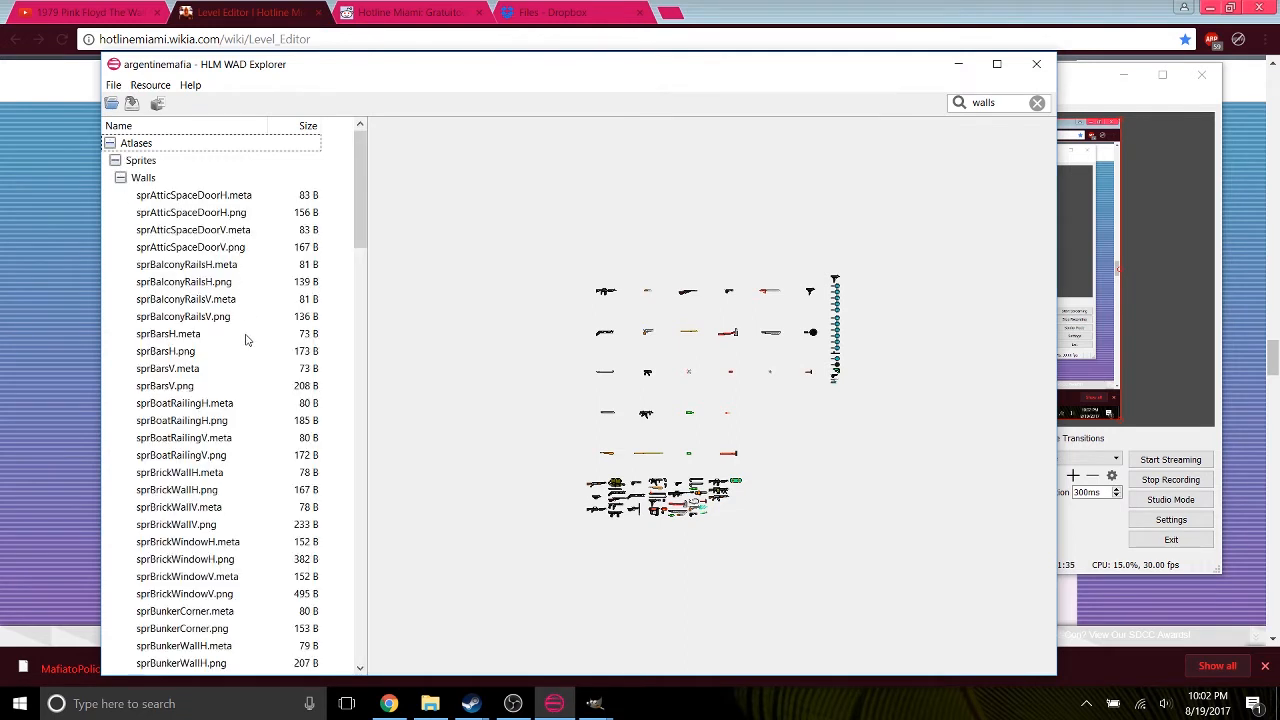
Preview wall sprites including sprBoatRailingV.meta, sprBrickWindowV.png, sprCementWallH.png and sprDoorWardrobe.meta.
scroll(248, 350, "down", 3)
left_click(250, 283)
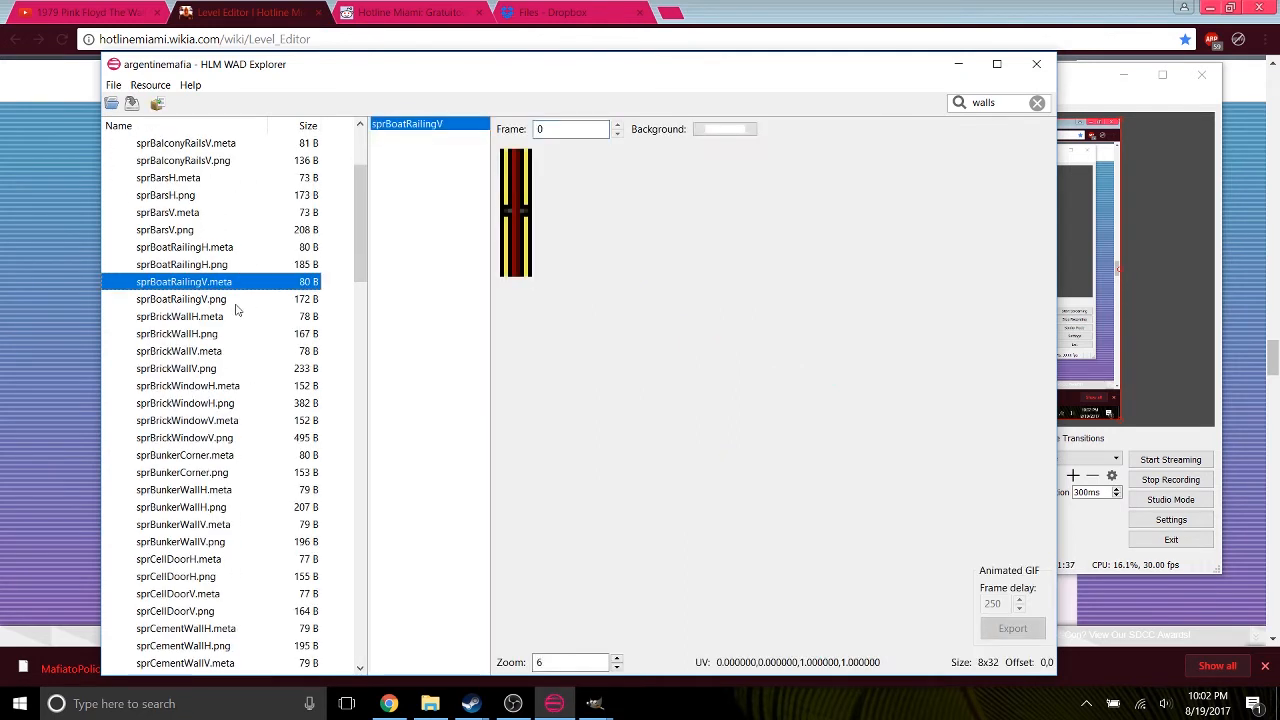
left_click(243, 441)
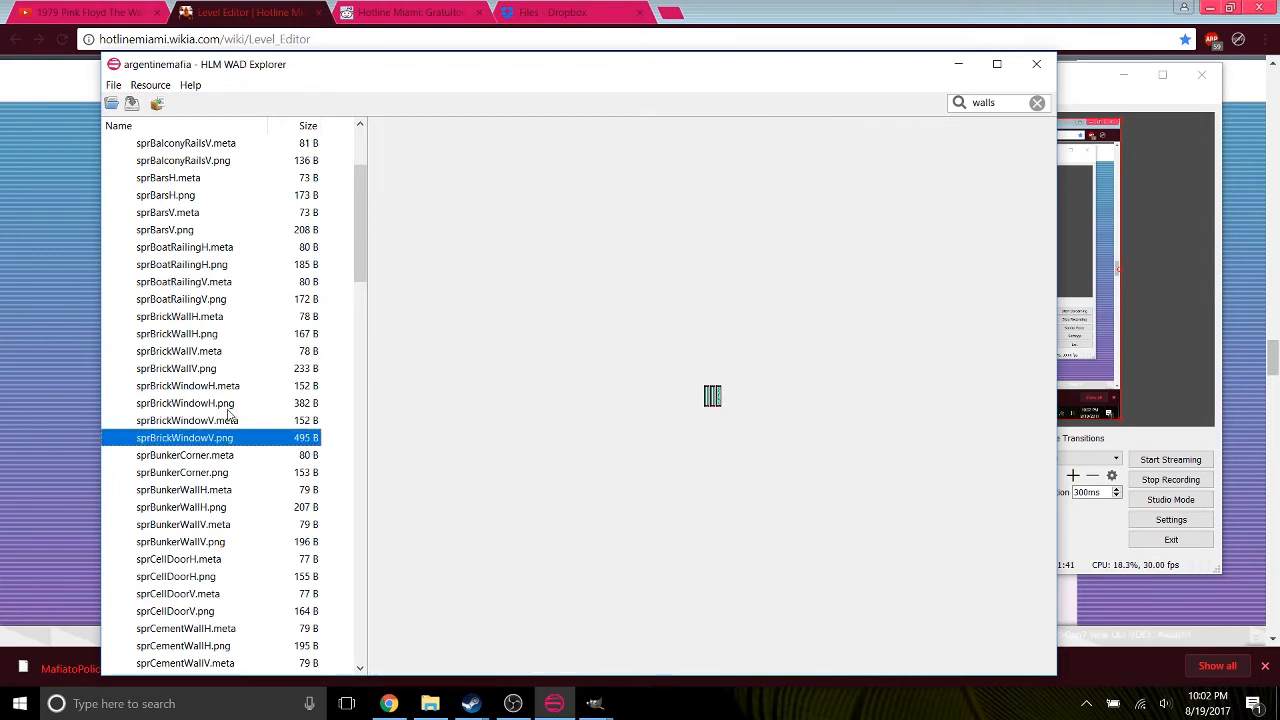
scroll(207, 587, "down", 2)
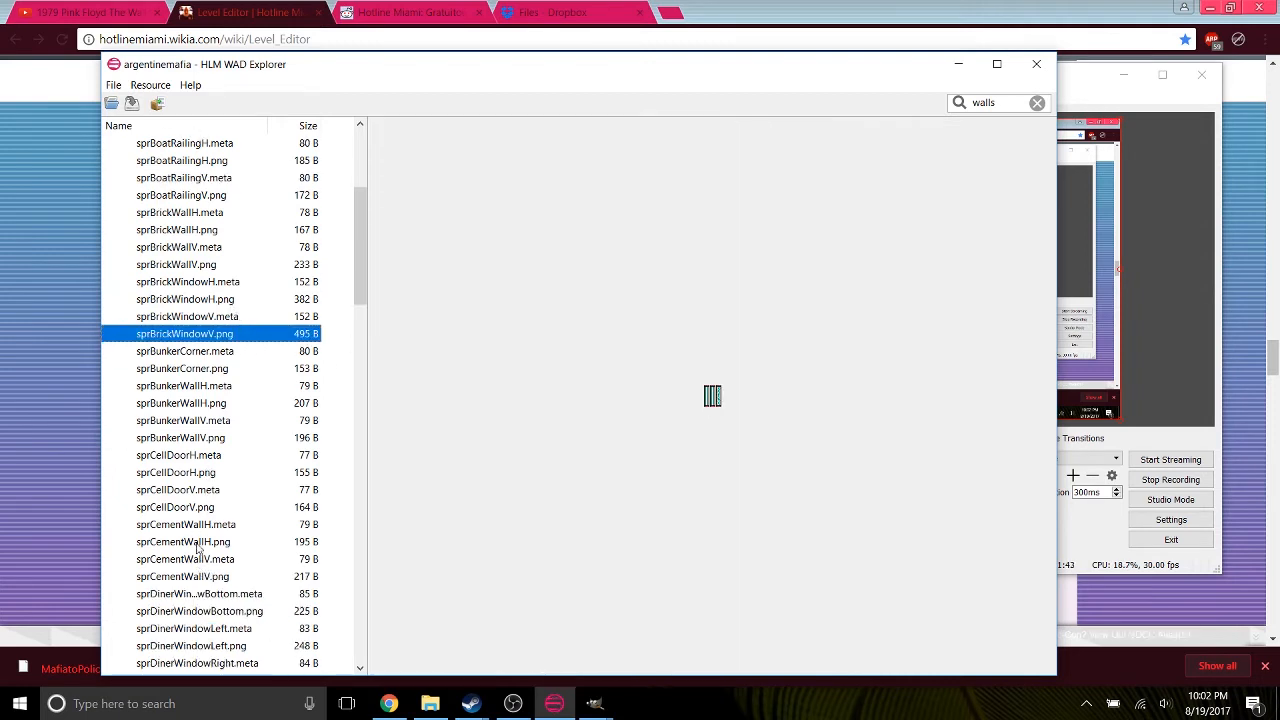
left_click(198, 545)
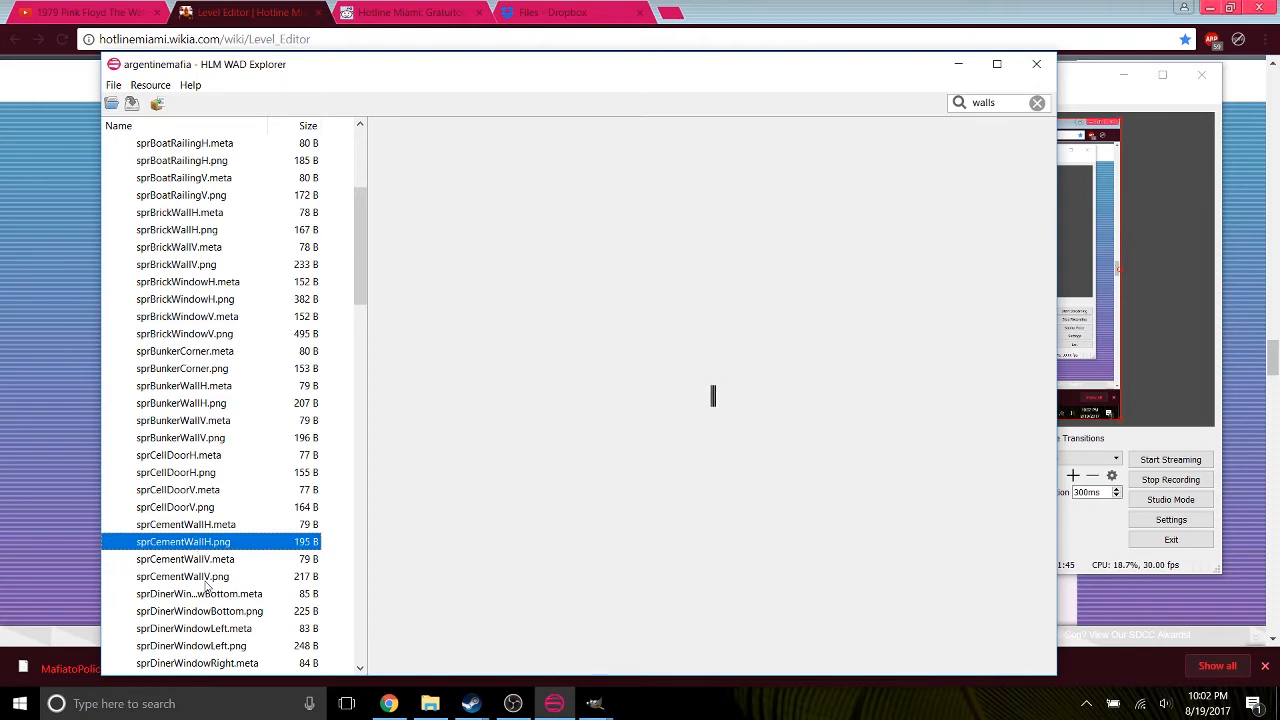
left_click(206, 582)
left_click(254, 546)
left_click(248, 583)
scroll(232, 268, "up", 5)
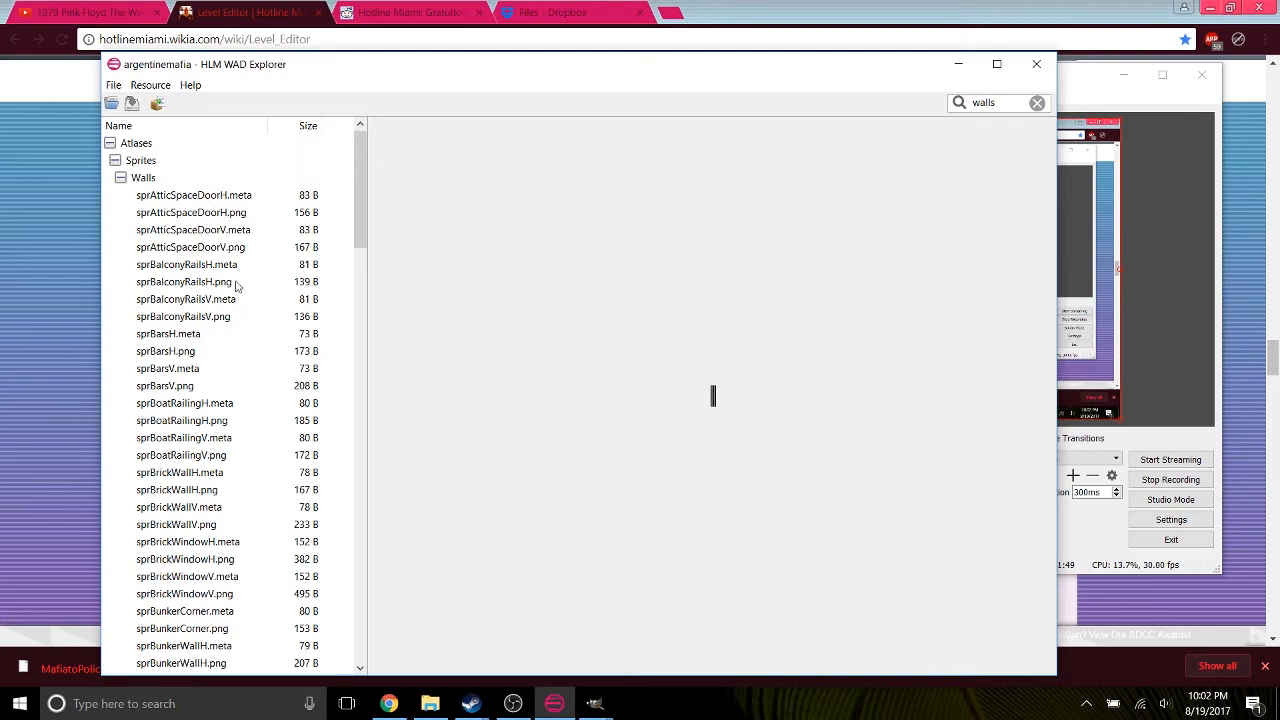
scroll(238, 290, "down", 13)
left_click(192, 456)
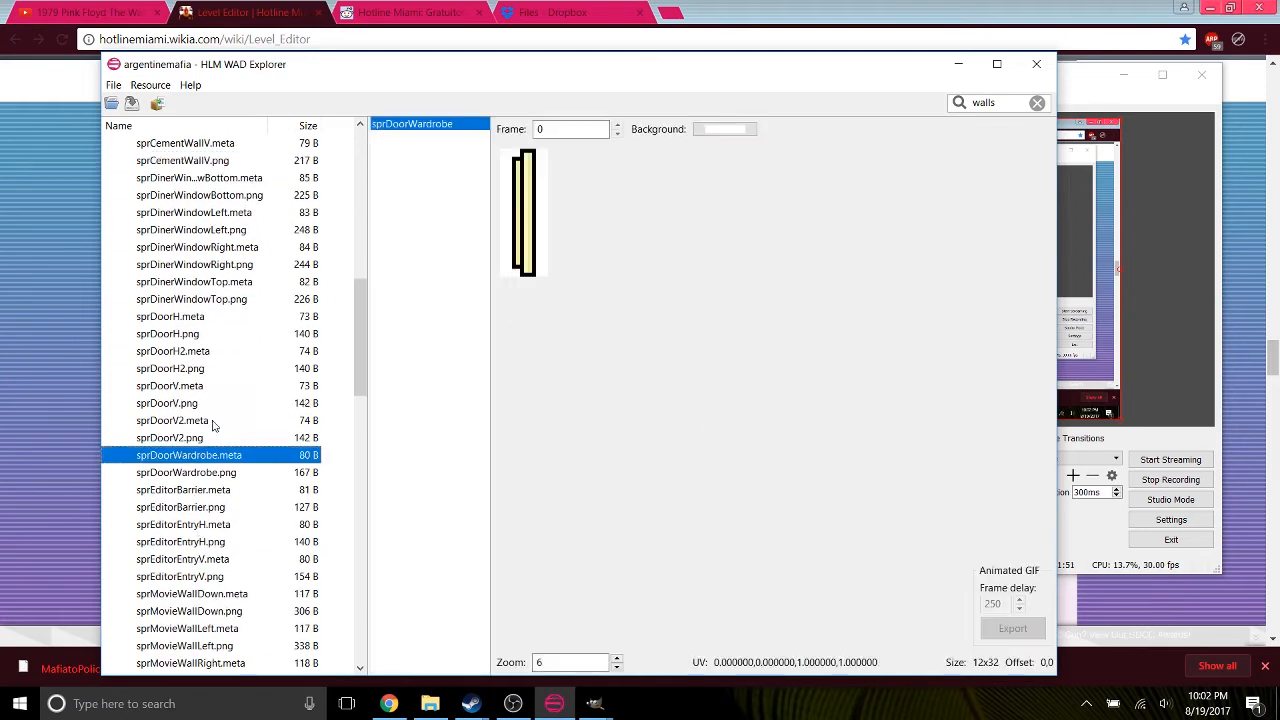
scroll(204, 482, "up", 5)
Clear the resource search and preview Backgrounds.png in the Atlases folder.
left_click(1037, 103)
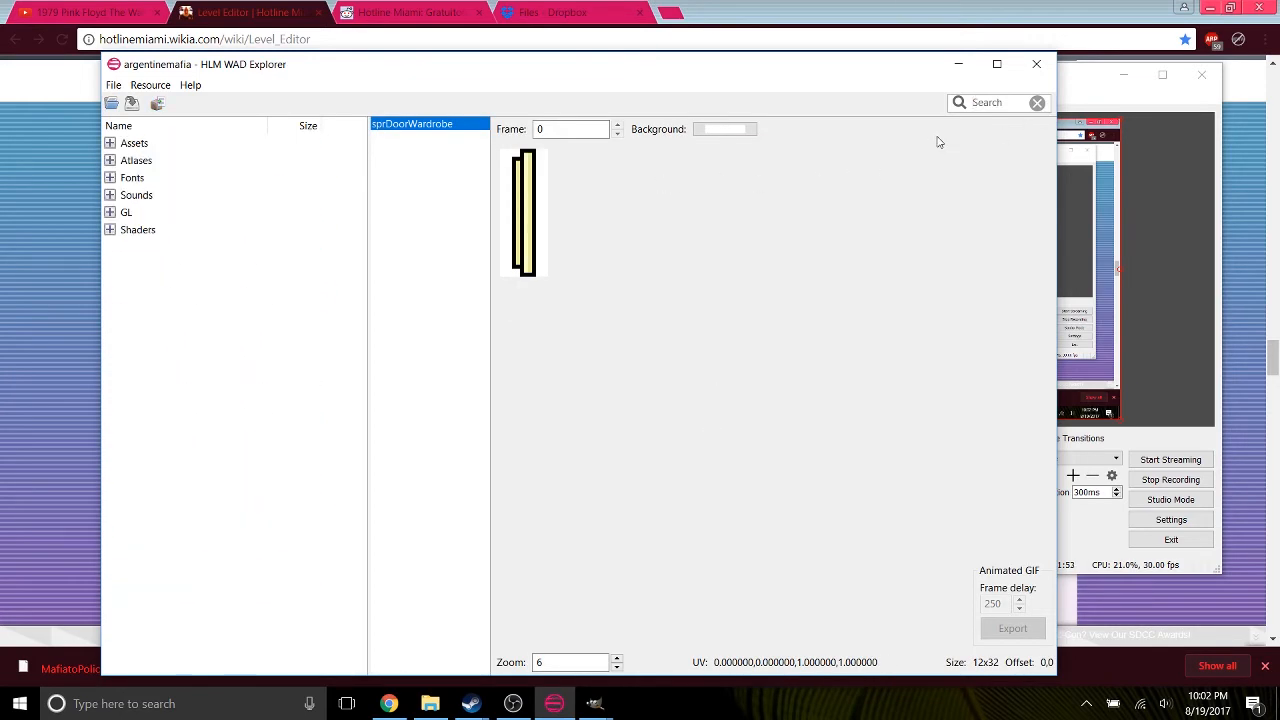
left_click(110, 143)
left_click(120, 177)
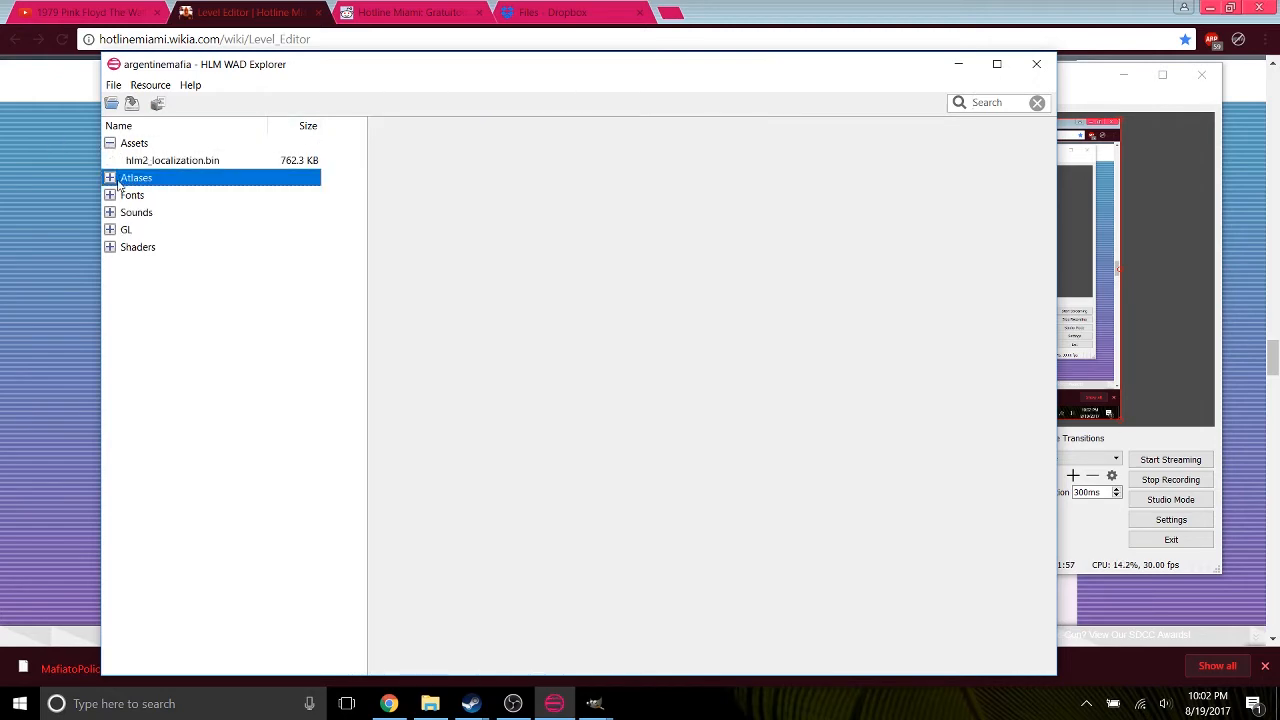
left_click(111, 178)
left_click(150, 212)
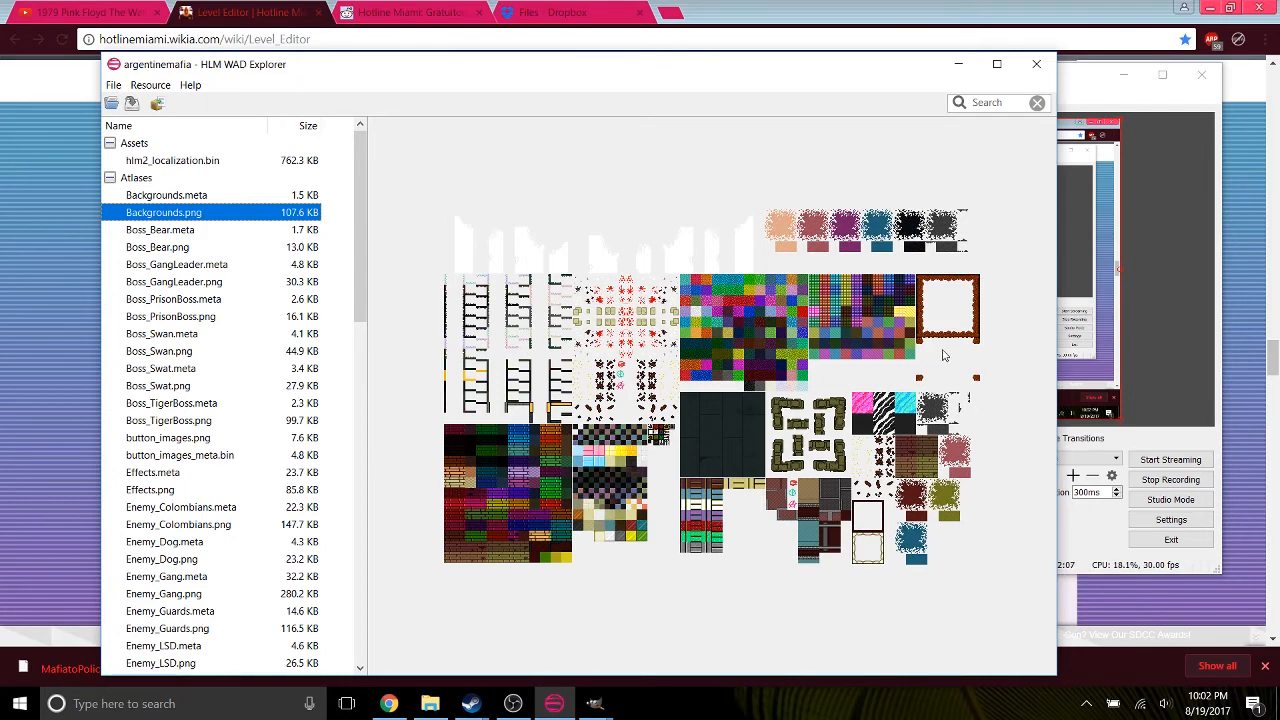
left_click(1066, 82)
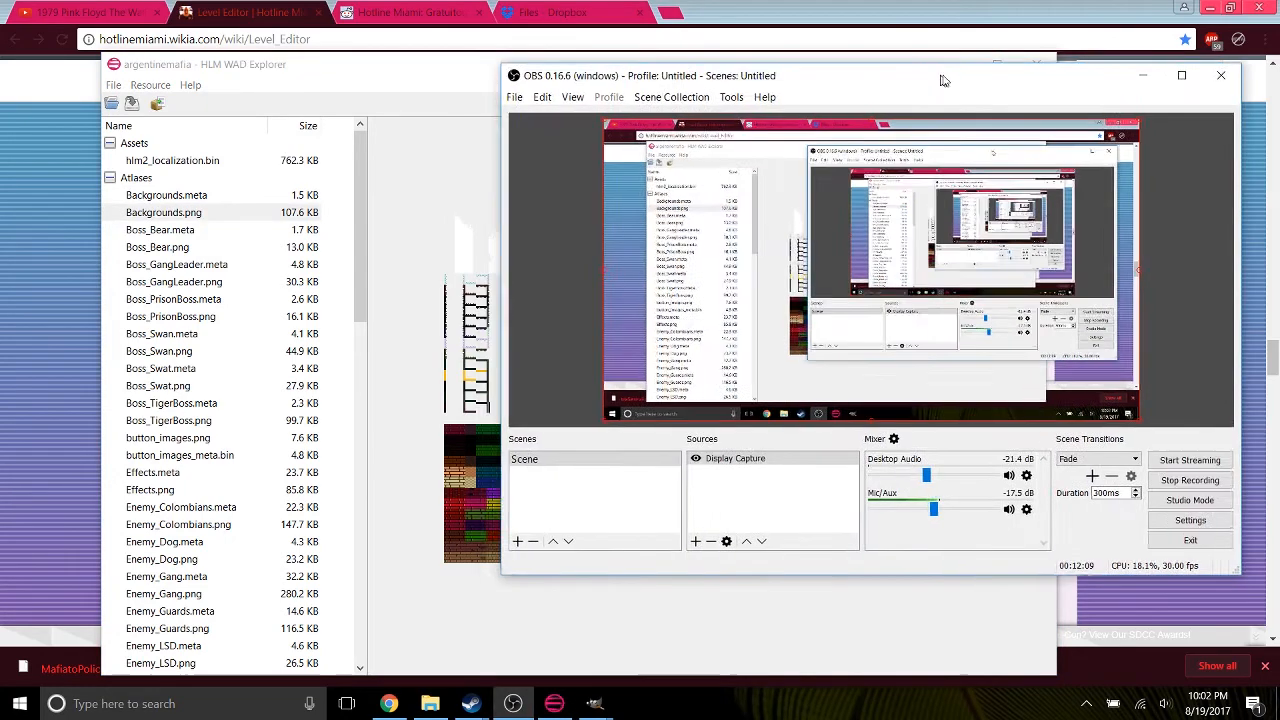
left_click(493, 133)
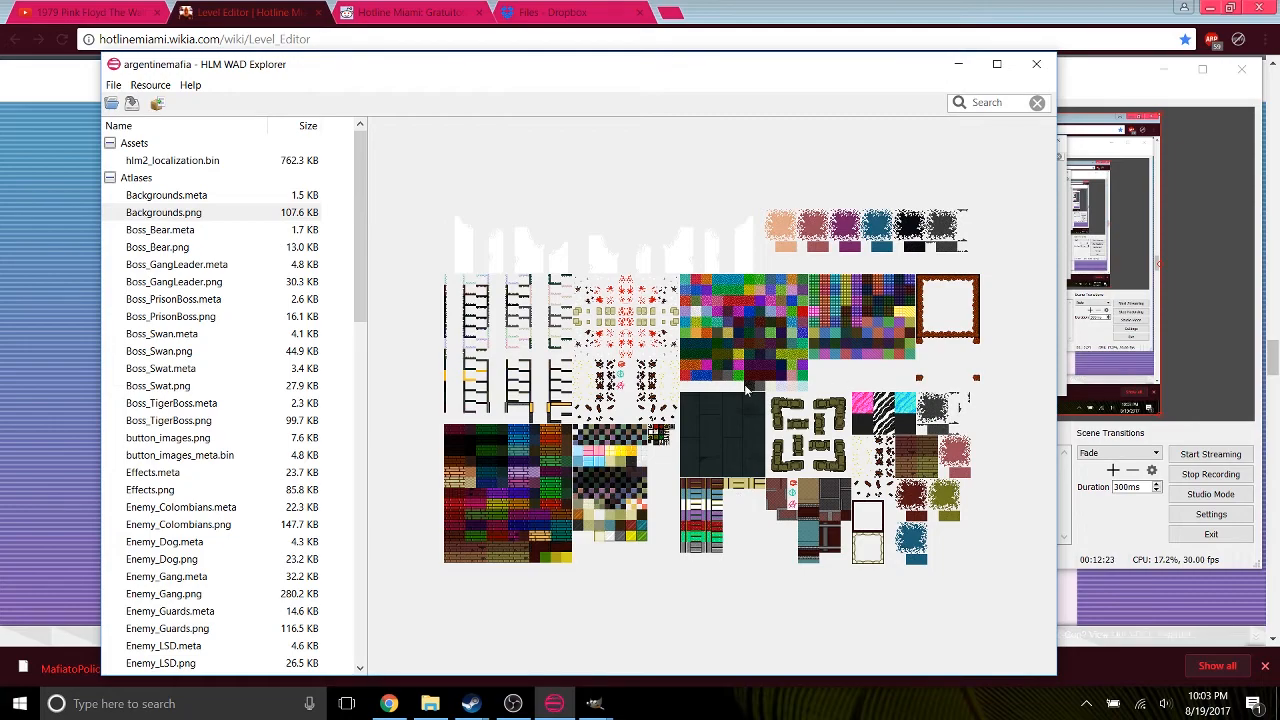
left_click_drag(664, 75, 499, 31)
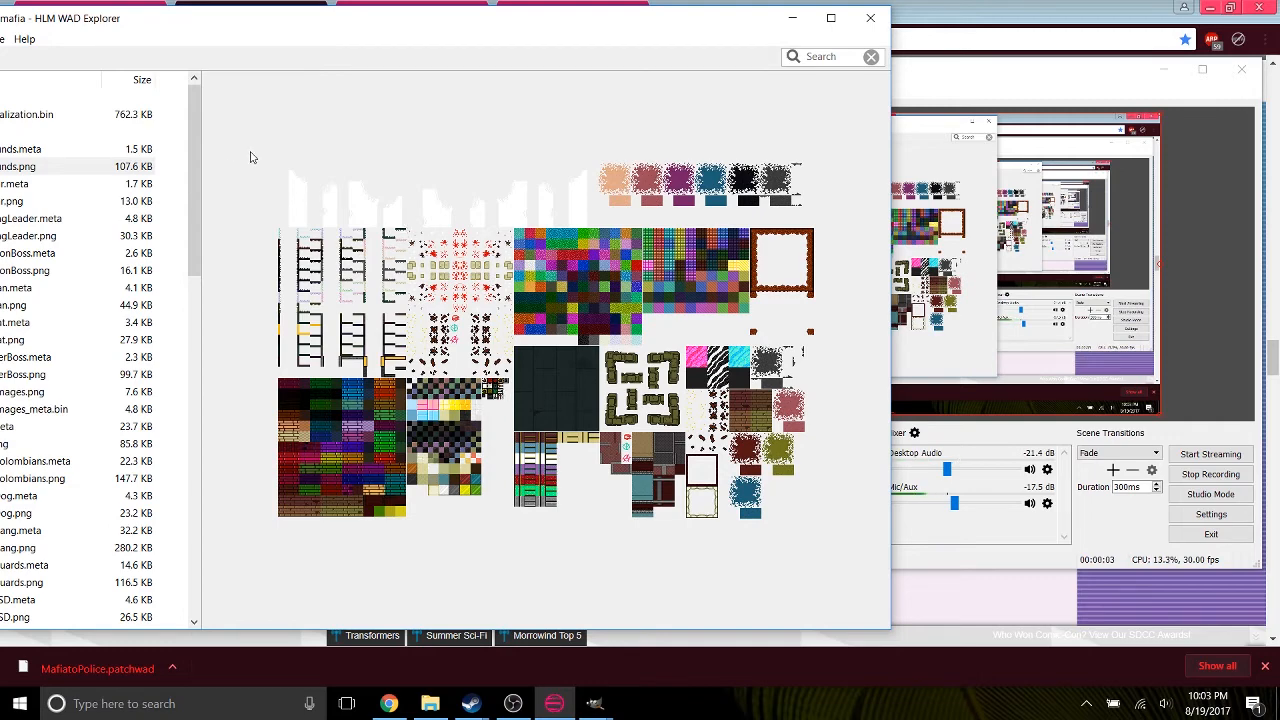
left_click_drag(159, 33, 318, 36)
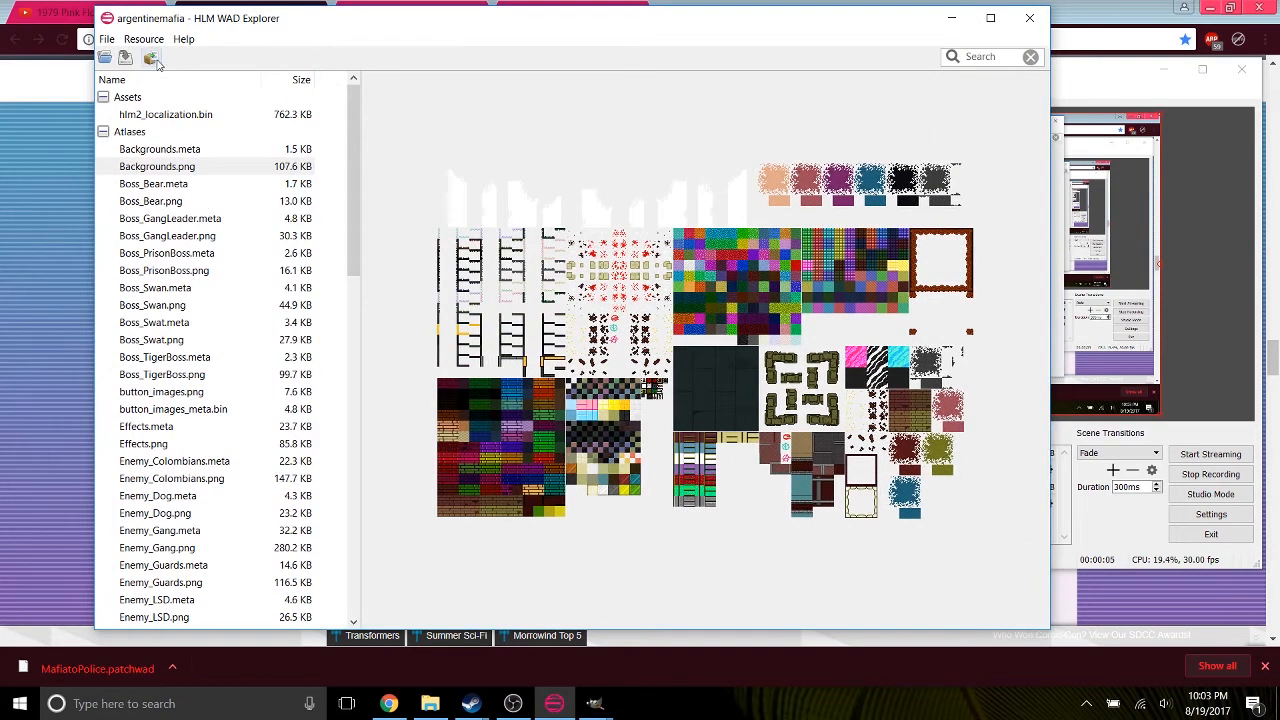
left_click_drag(651, 12, 570, 32)
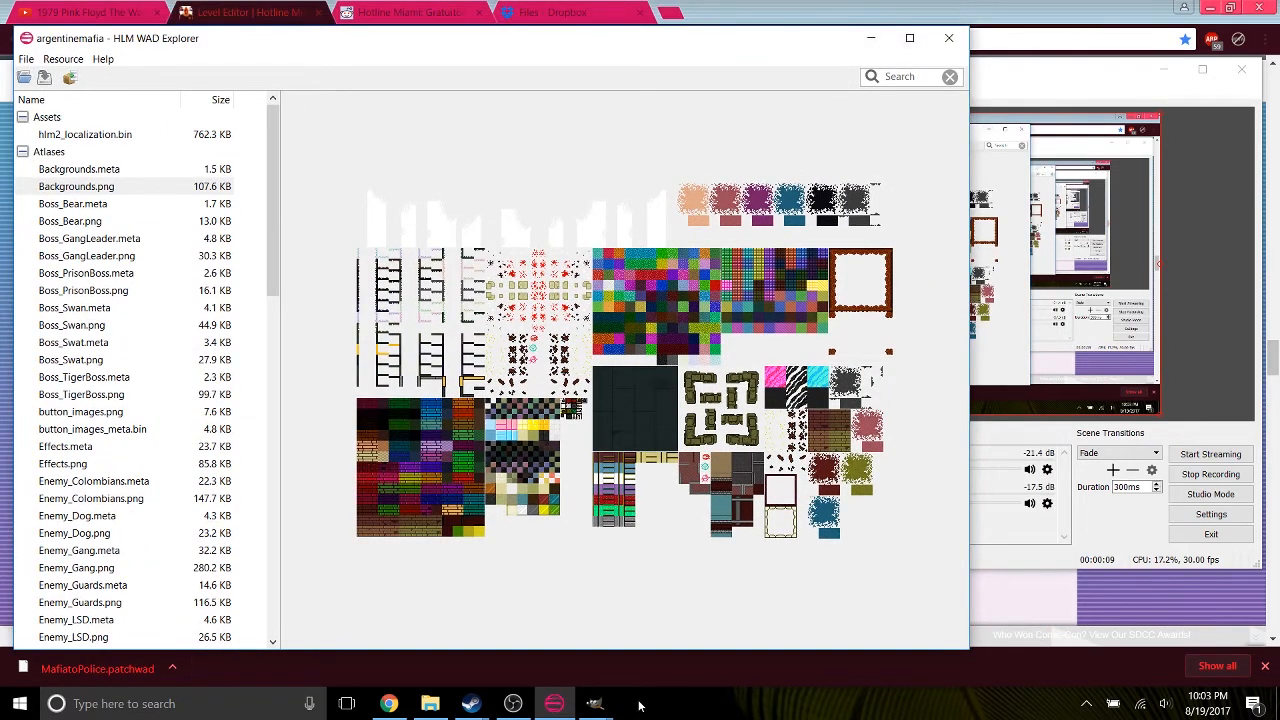
Switch to GIMP and open Backgrounds.png from the HB3 folder in Pictures.
mouse_move(597, 697)
left_click(558, 664)
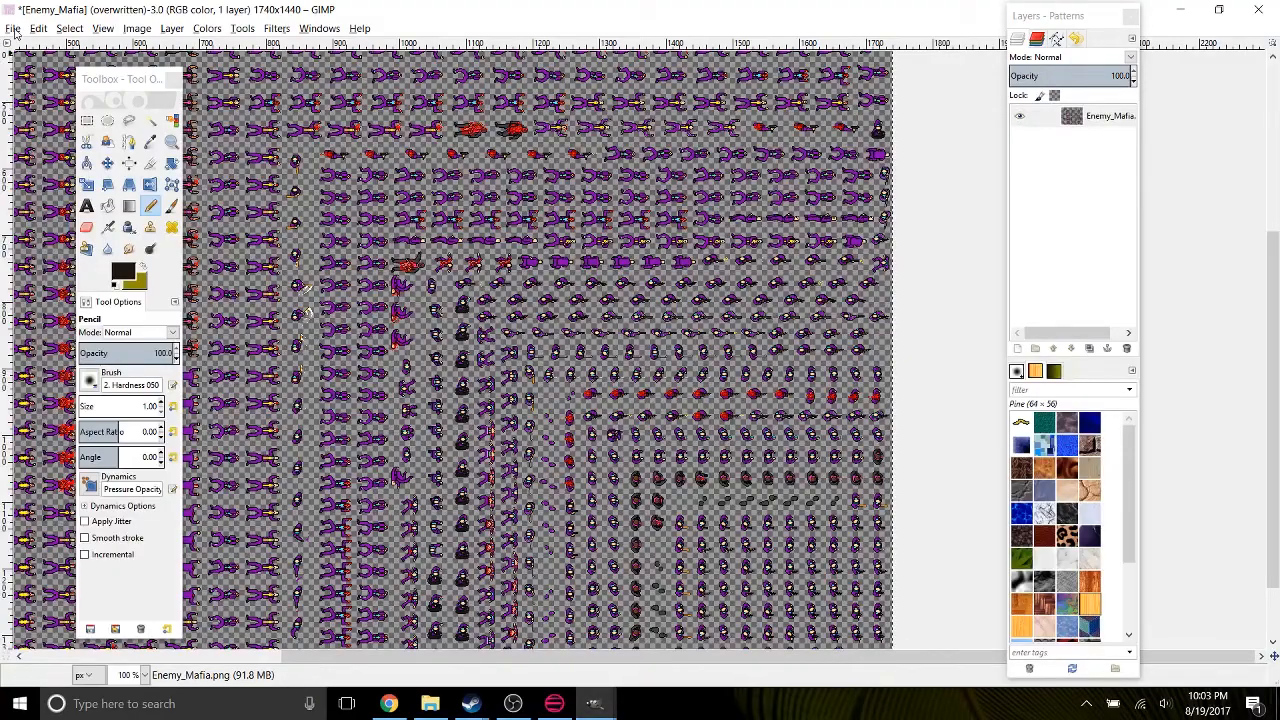
left_click(14, 29)
left_click(45, 80)
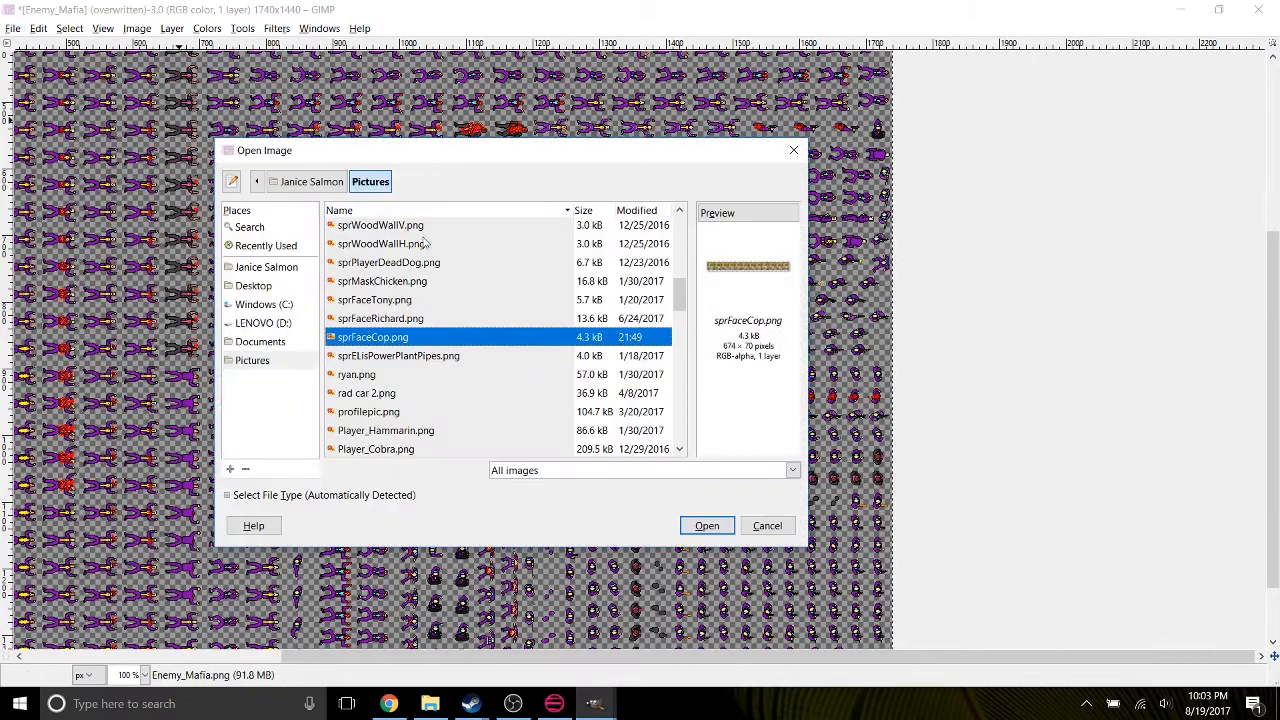
scroll(460, 350, "up", 10)
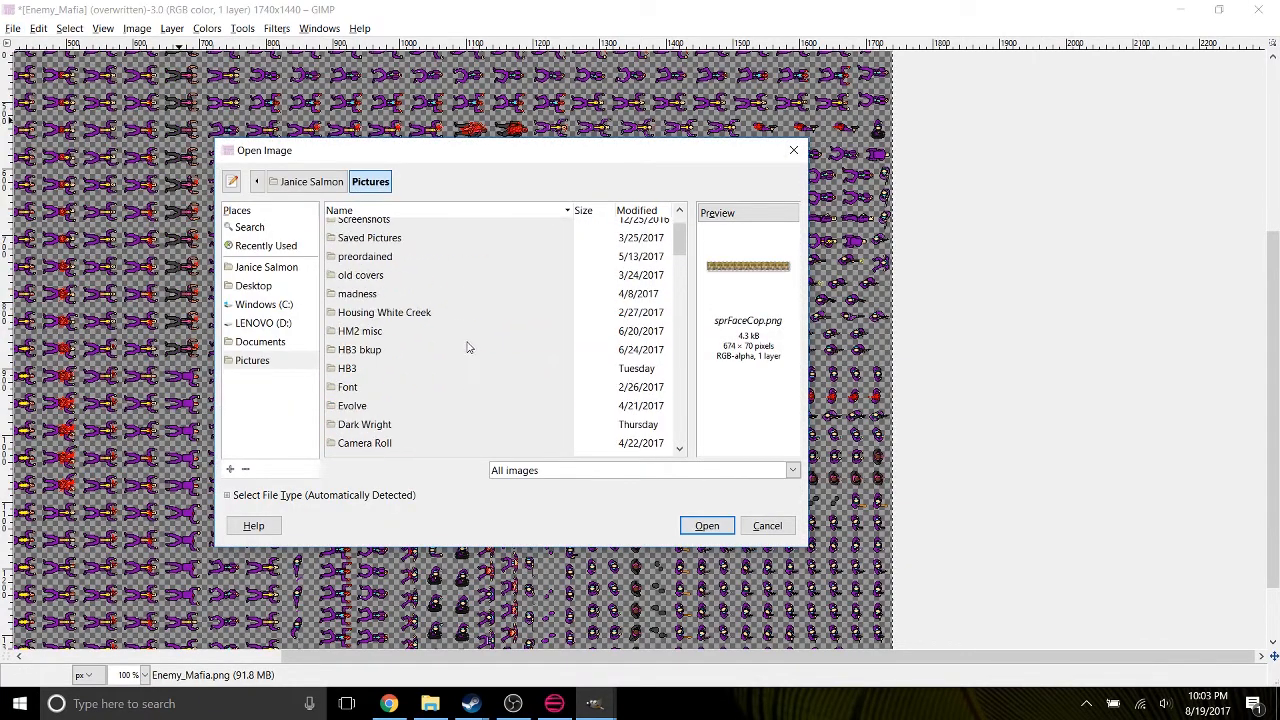
left_click(379, 413)
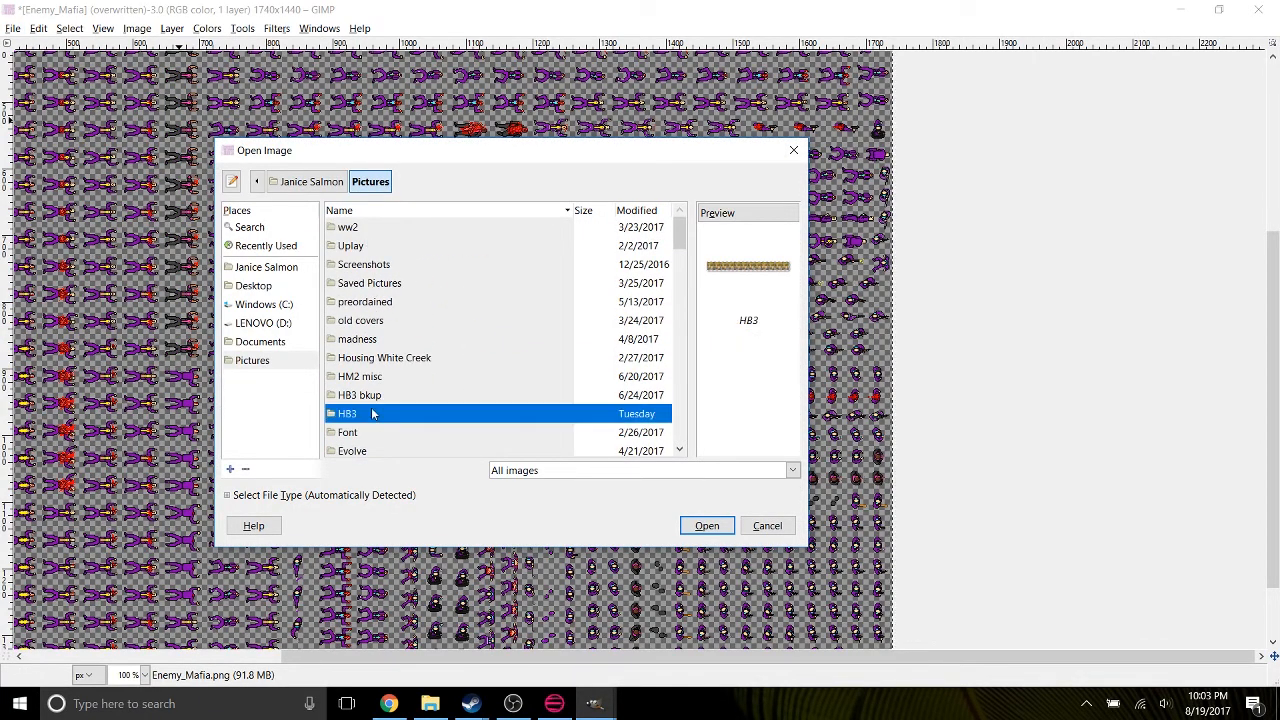
left_click(706, 524)
left_click_drag(679, 228, 680, 434)
left_click(385, 447)
left_click(705, 524)
Bring the Backgrounds.png image window to the front and maximize it.
mouse_move(594, 703)
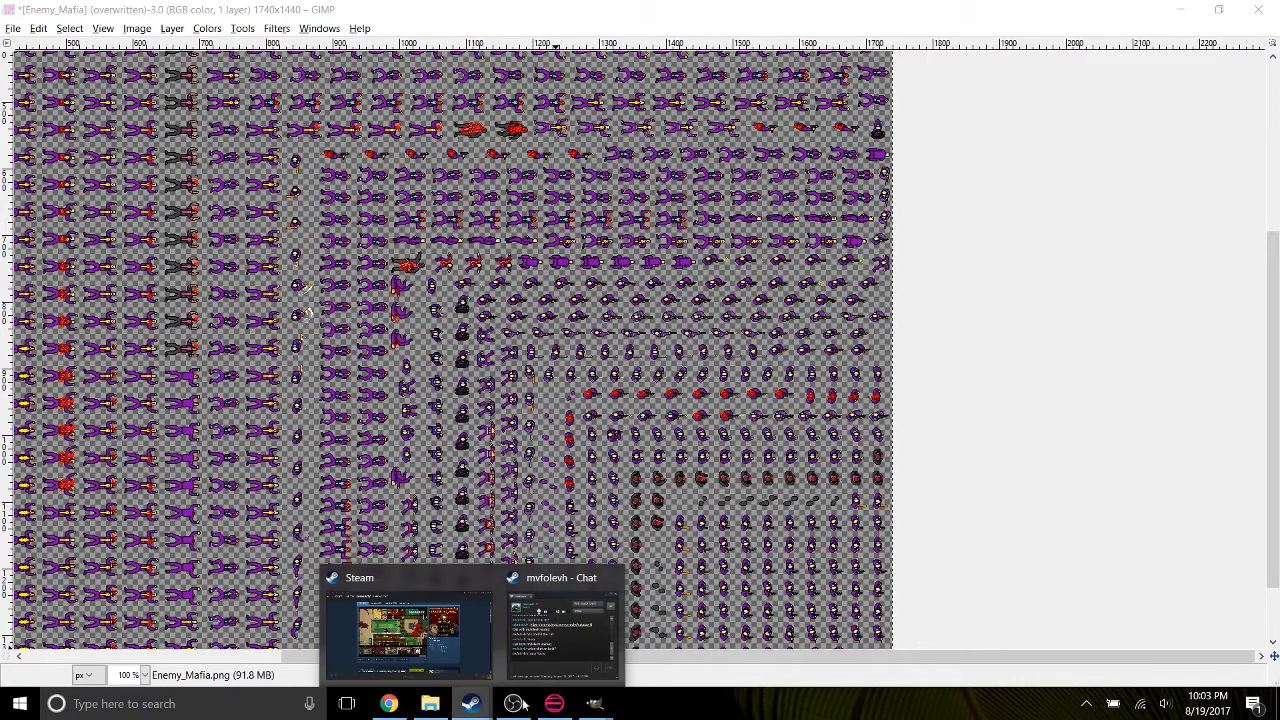
left_click(769, 633)
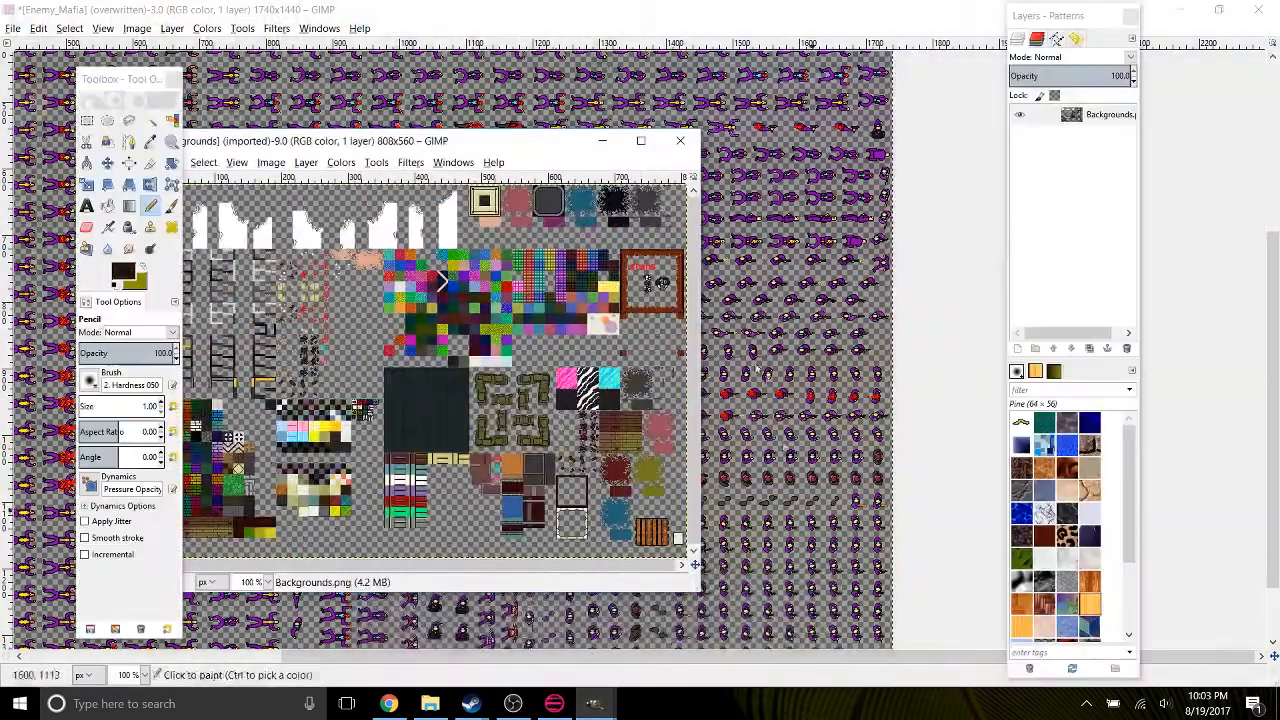
double_click(645, 160)
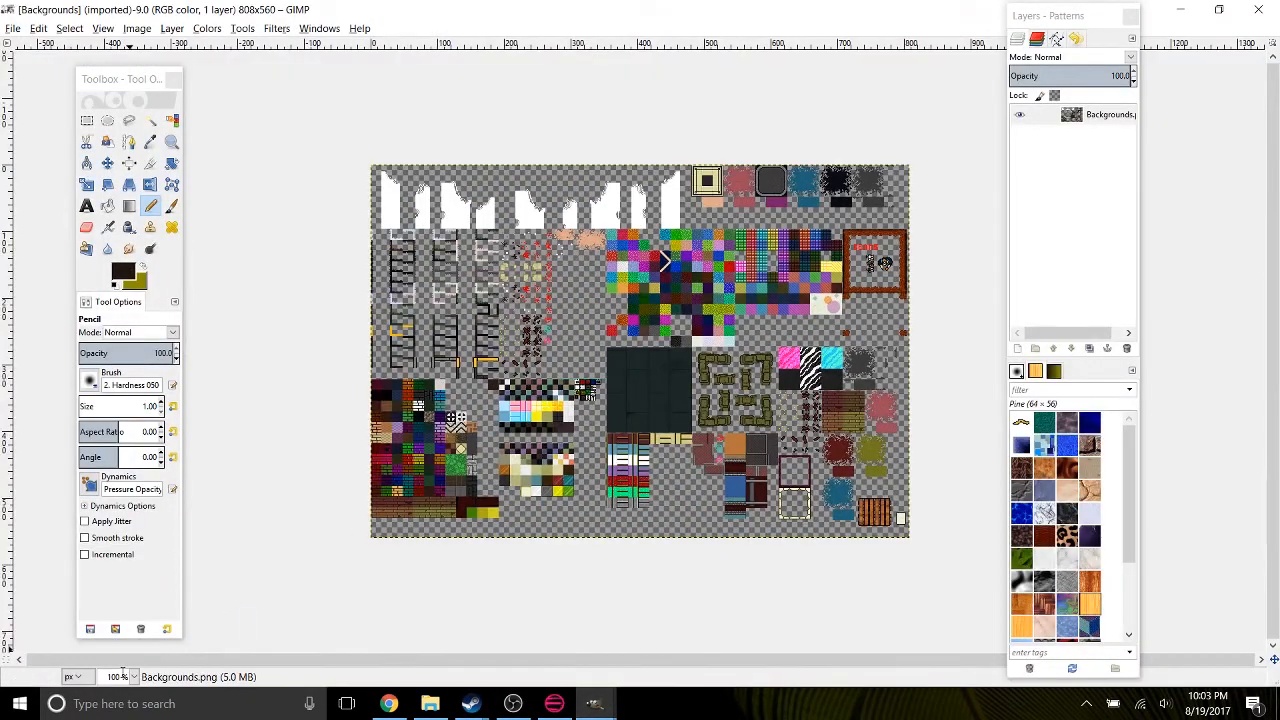
Examine the modified wall, floor and rug tiles in the Backgrounds.png sheet at up to 400% zoom.
key("3")
left_click_drag(460, 383, 746, 111)
left_click_drag(554, 296, 911, 87)
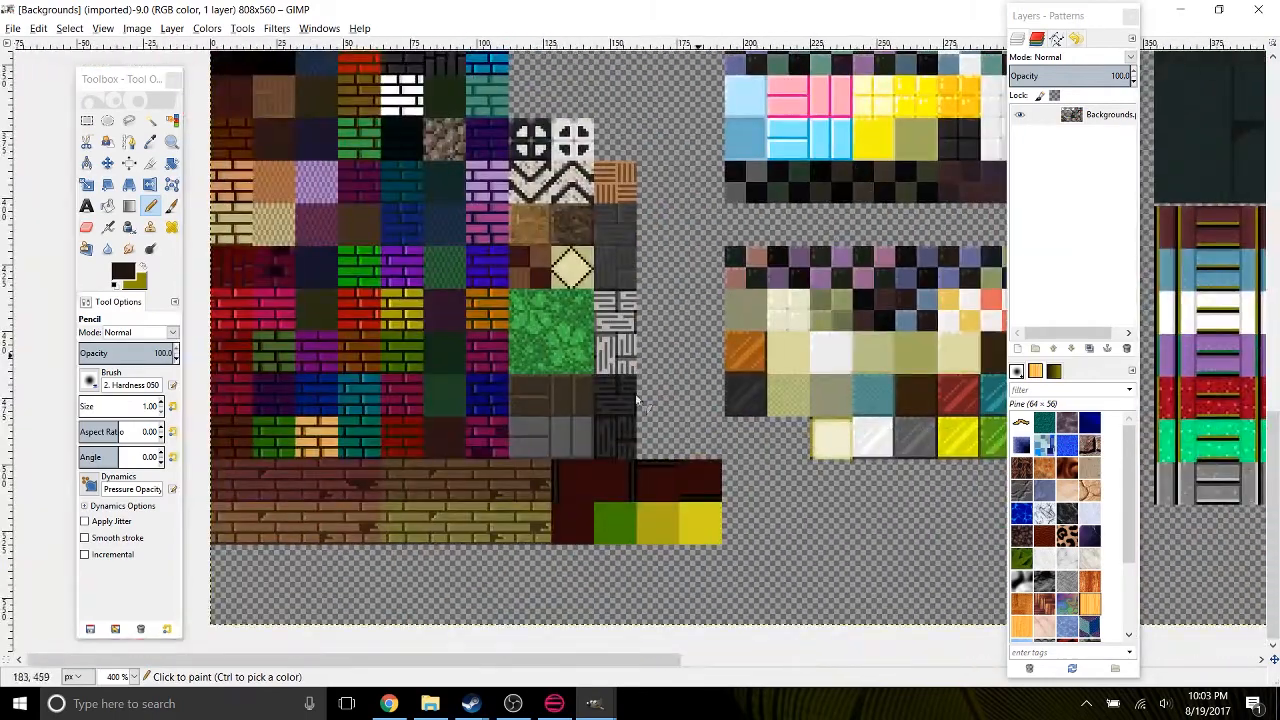
scroll(132, 679, "down", 1)
left_click_drag(693, 169, 921, 233)
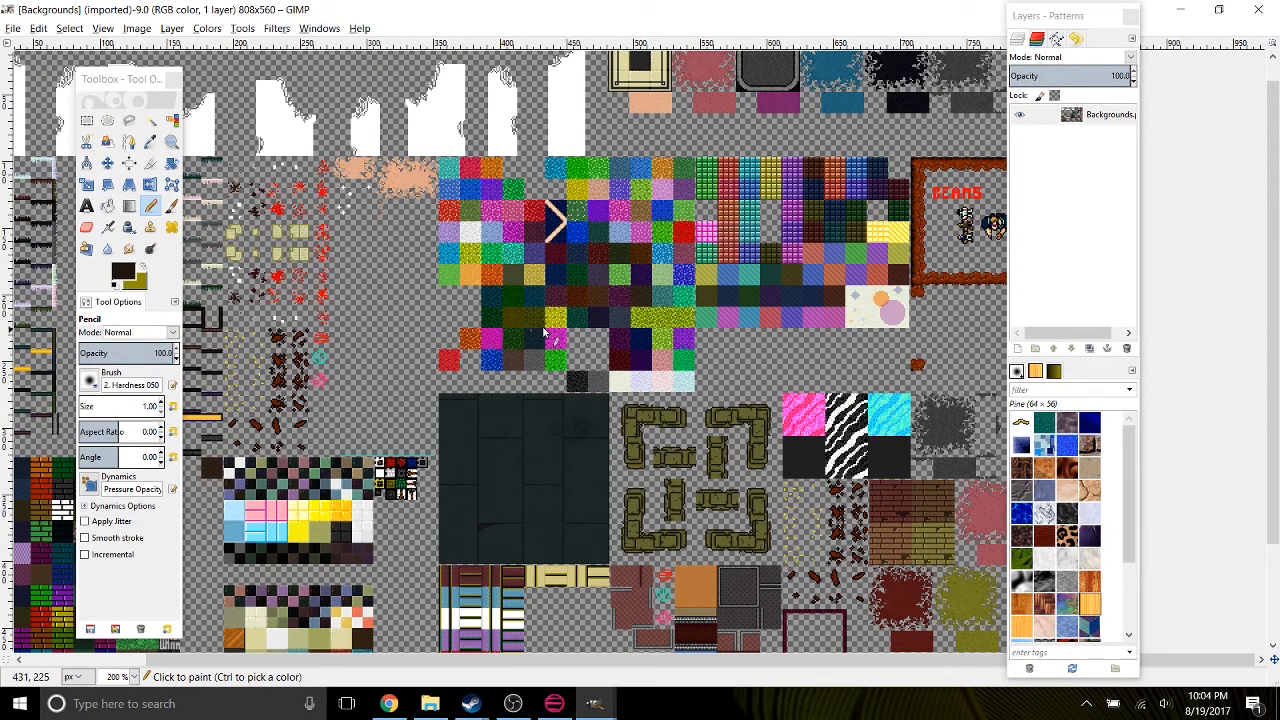
Examine the wall, floor and carpet tile sections of Backgrounds.png at up to 800% zoom, including the empty slots among the carpets.
mouse_move(484, 290)
left_mouse_down()
mouse_move(589, 289)
mouse_move(887, 85)
left_mouse_up()
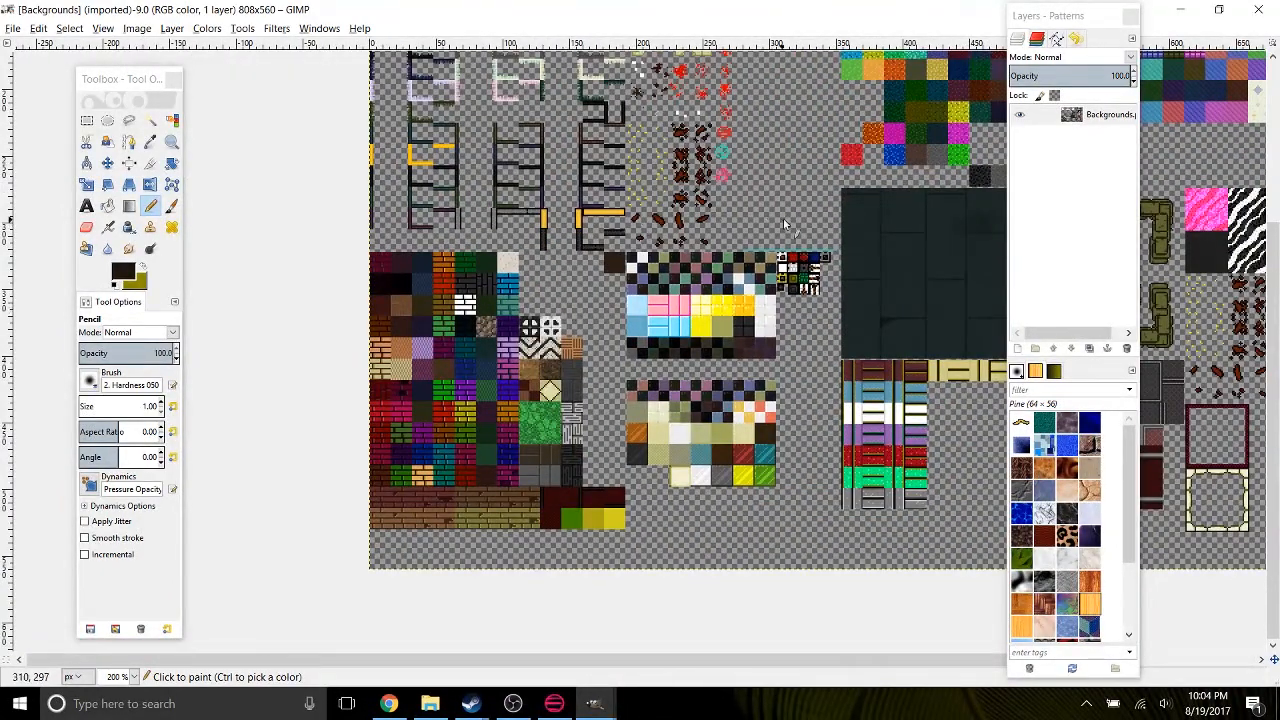
left_click_drag(844, 177, 773, 300)
left_click_drag(900, 354, 743, 313)
left_click_drag(788, 258, 725, 459)
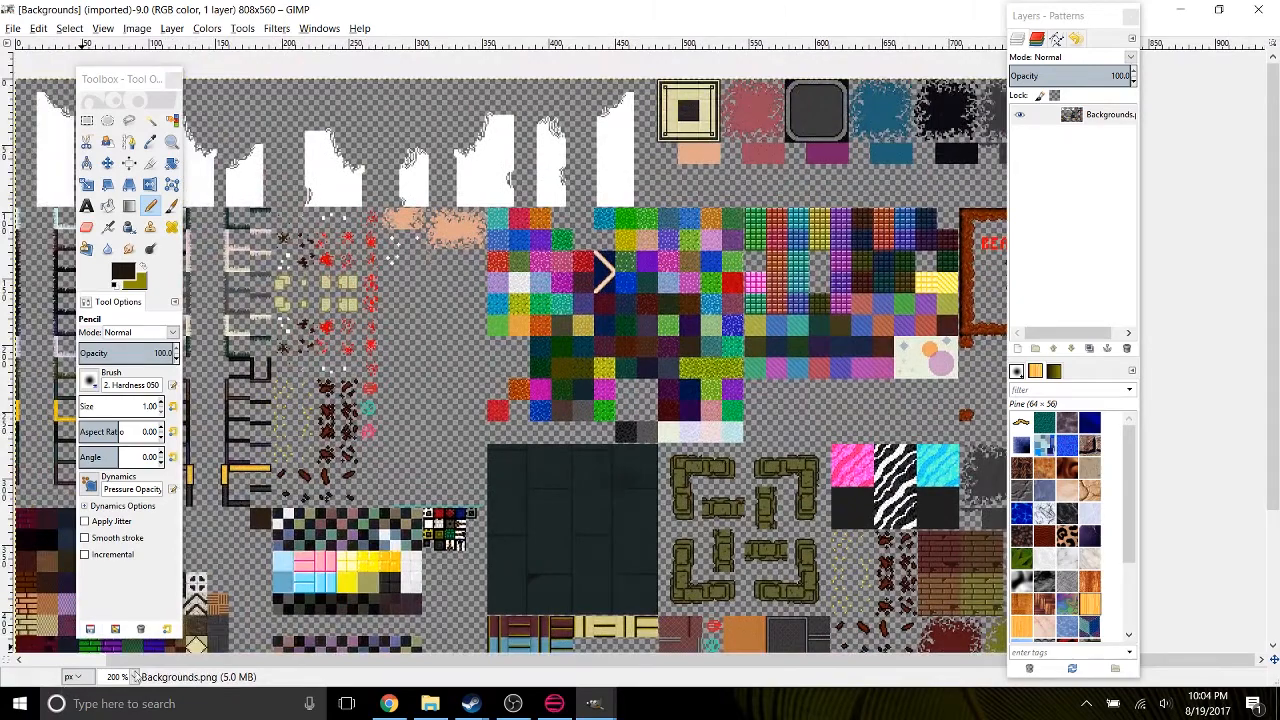
left_click_drag(178, 660, 102, 660)
scroll(120, 677, "up", 2)
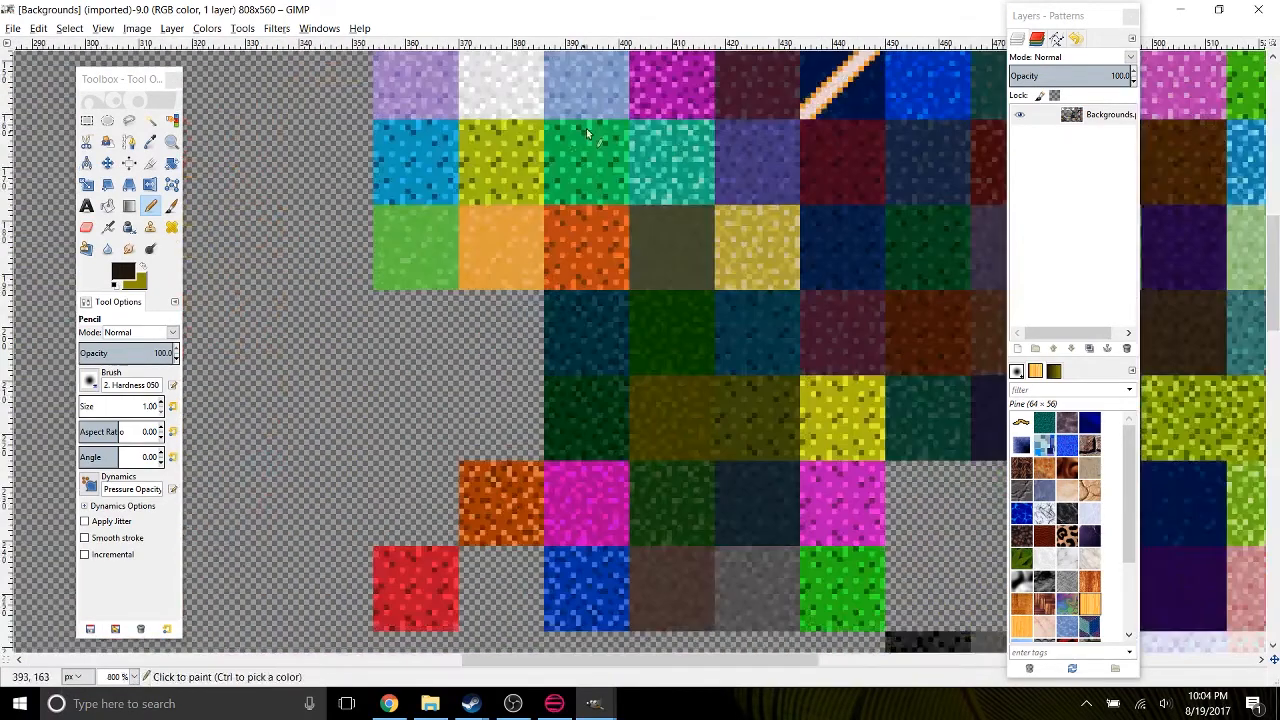
left_click_drag(560, 189, 571, 512)
left_click_drag(675, 294, 525, 530)
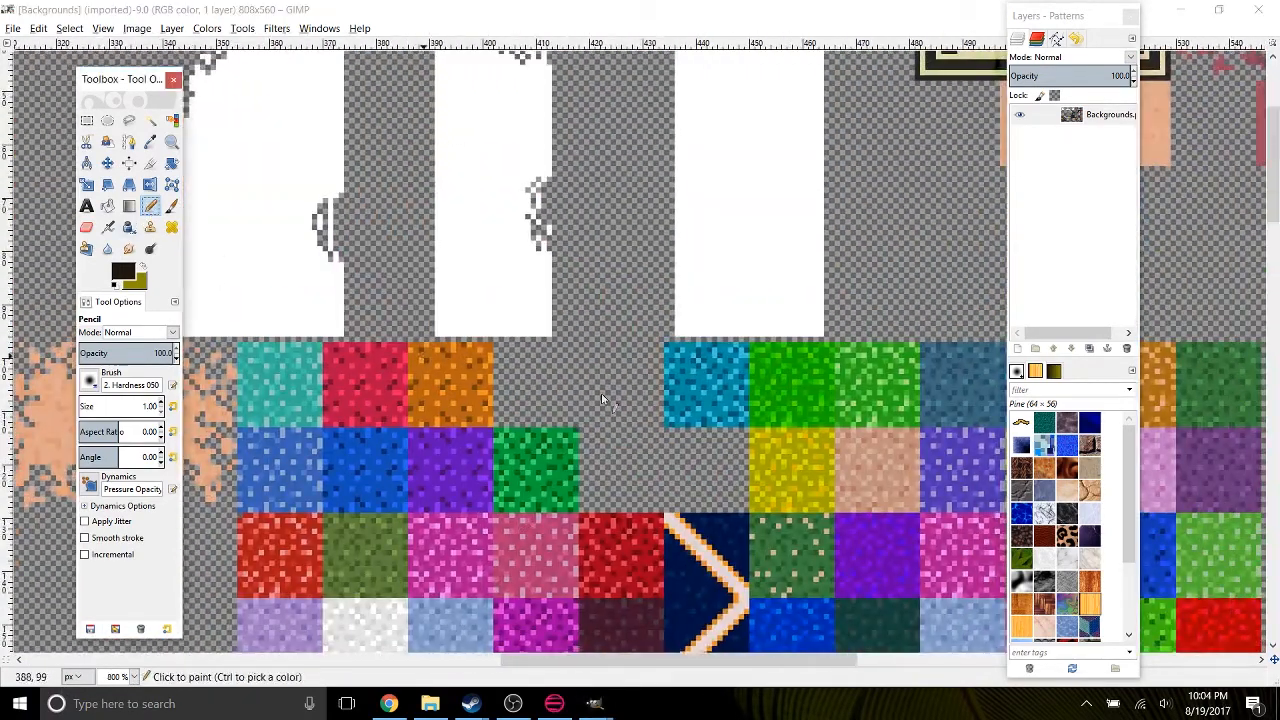
left_click_drag(621, 399, 510, 349)
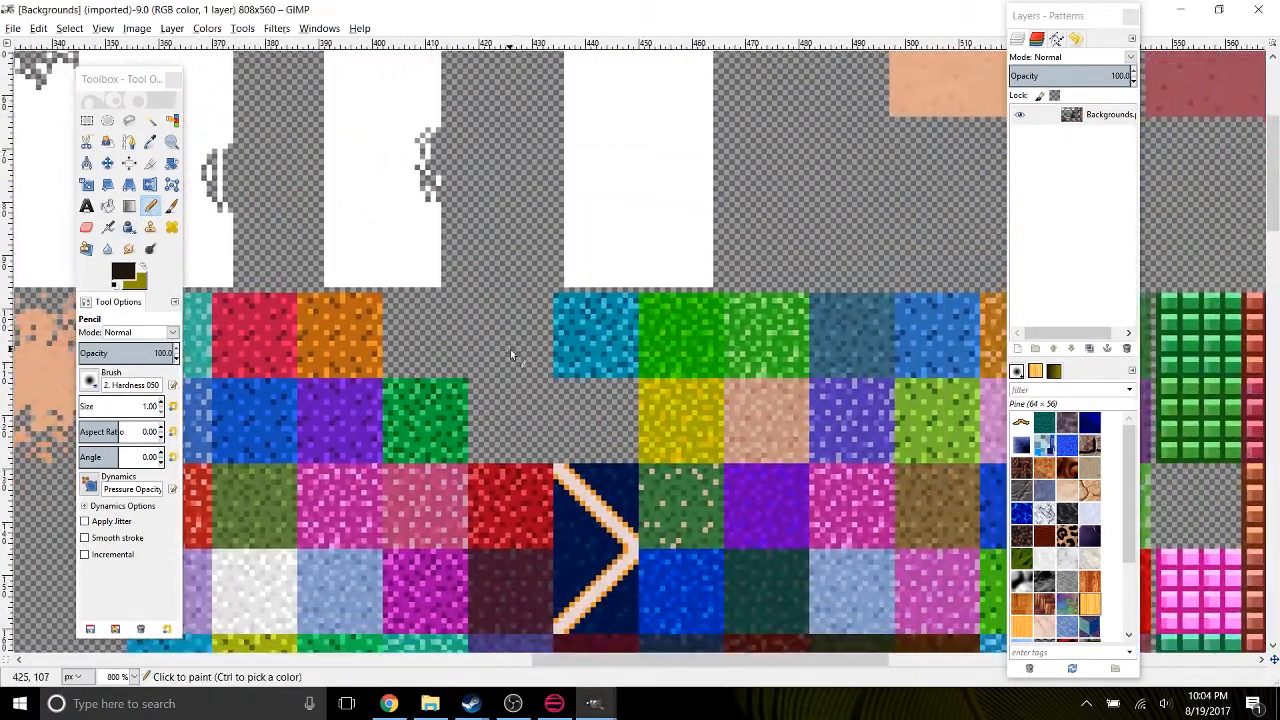
Set the foreground color to orange and draw the top and right borders of the empty 16x16 slot above the red carpet tile.
left_click(126, 270)
left_click_drag(178, 253, 232, 151)
left_click(287, 358)
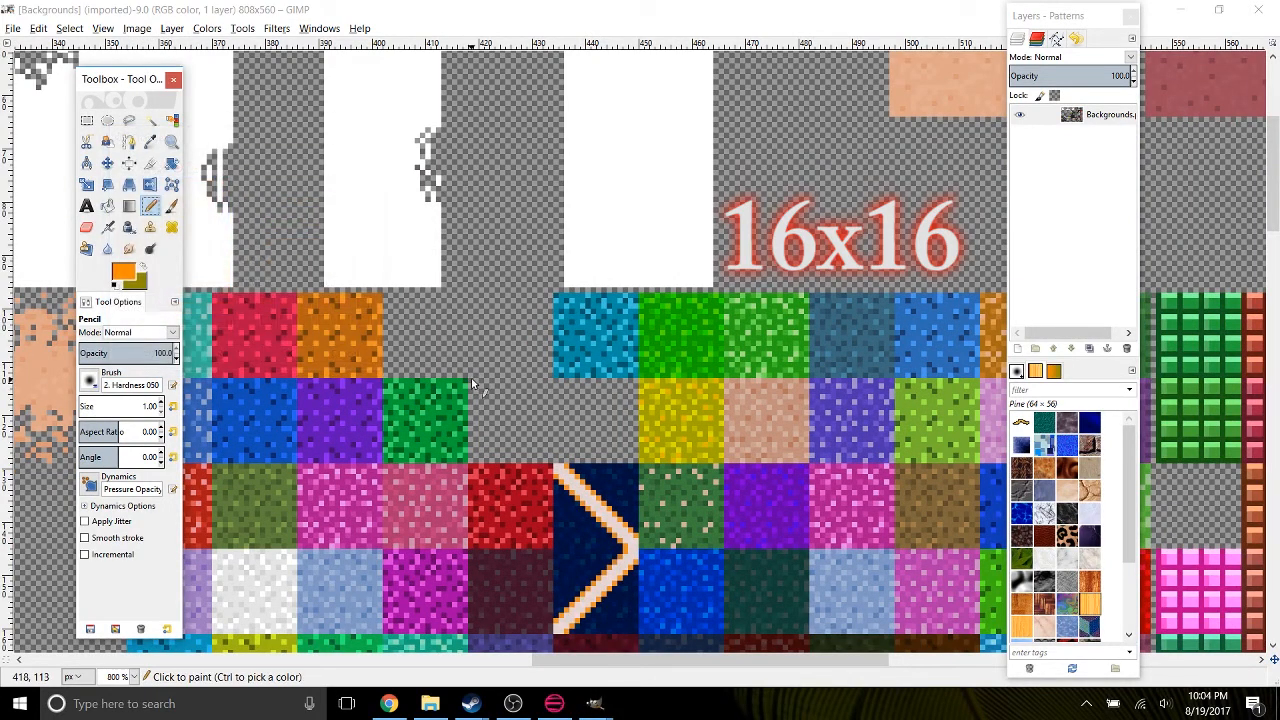
left_click(472, 379)
left_click(551, 381, "shift")
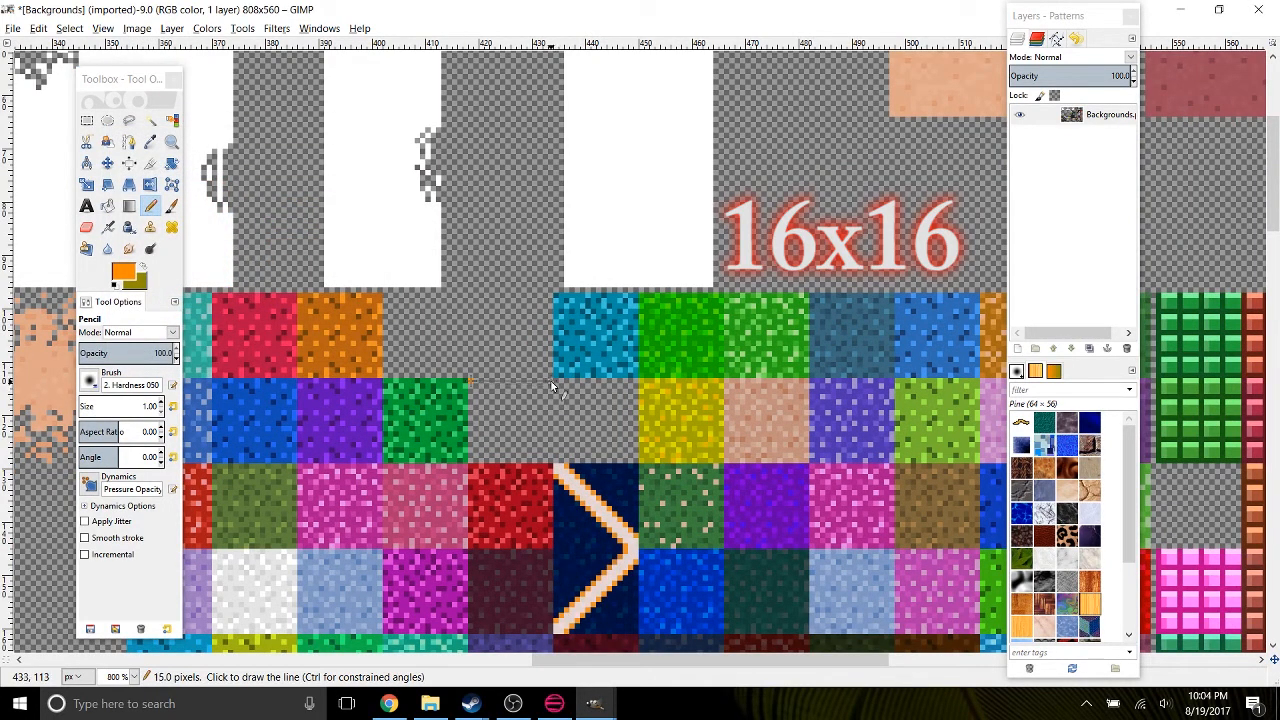
left_click(551, 463, "shift")
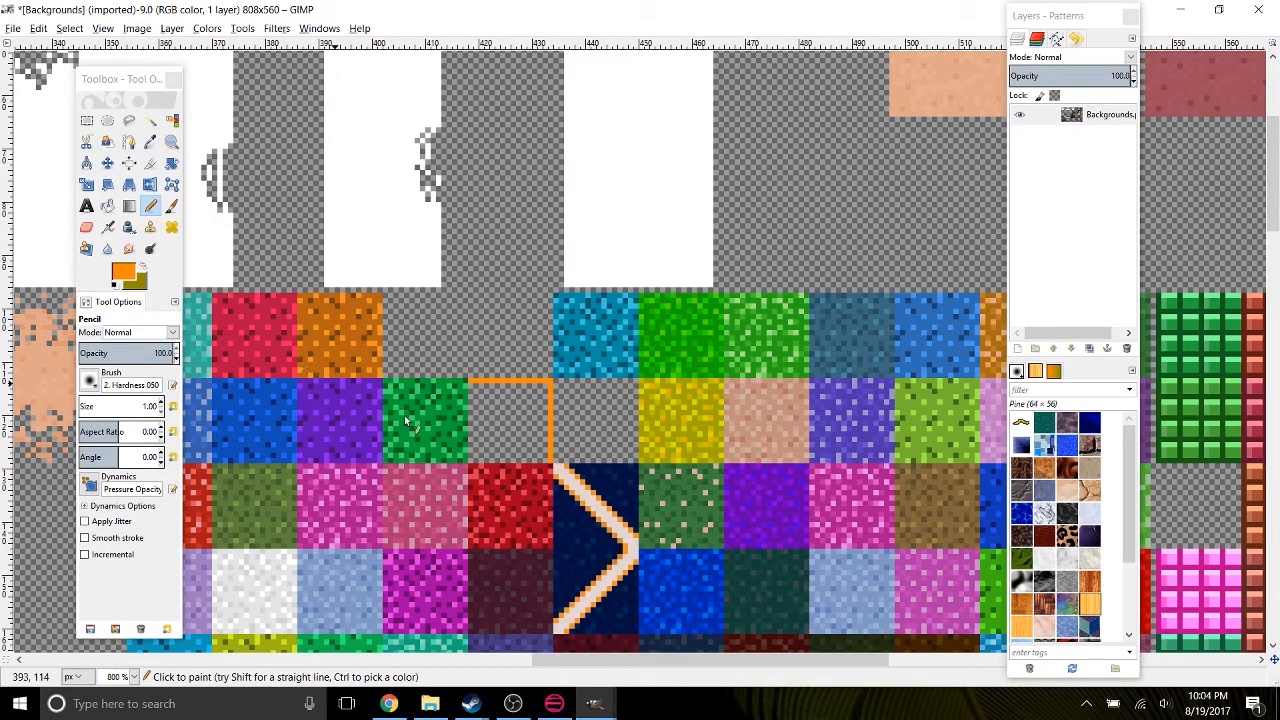
Swap the foreground and background colors and fill the partly outlined 16x16 slot with olive.
left_click(143, 268)
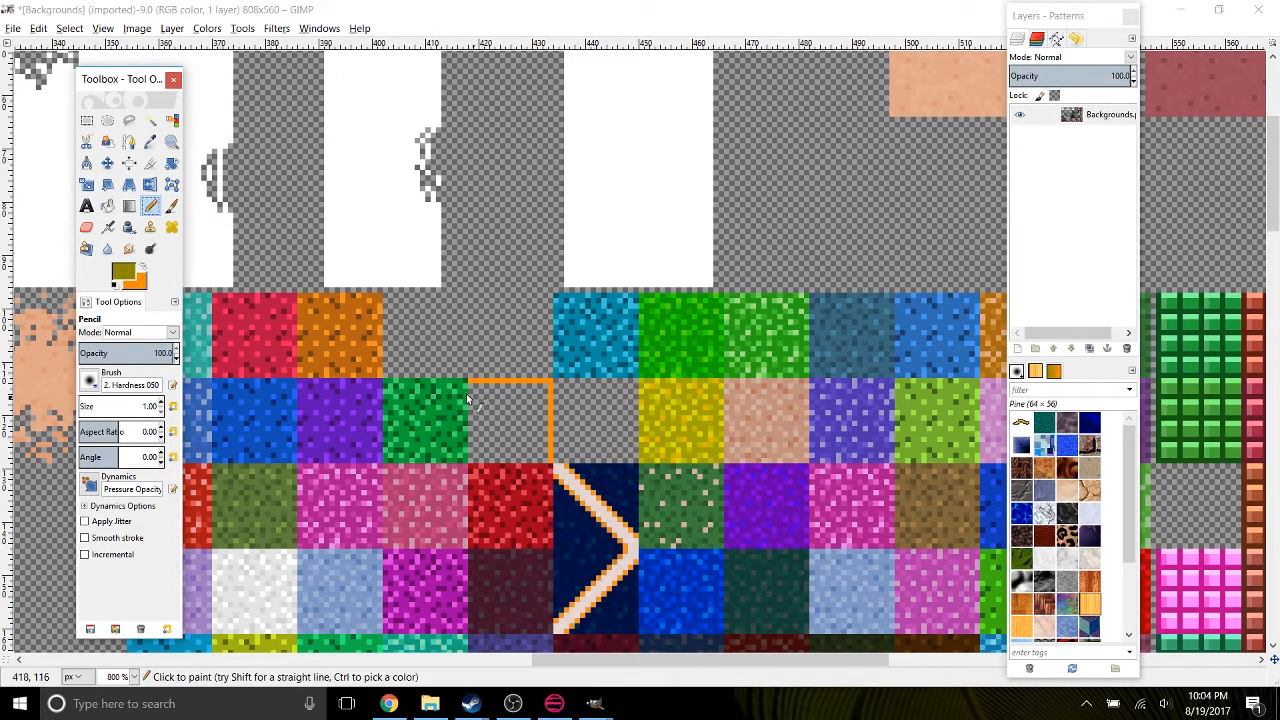
left_click(107, 205)
left_click(476, 402)
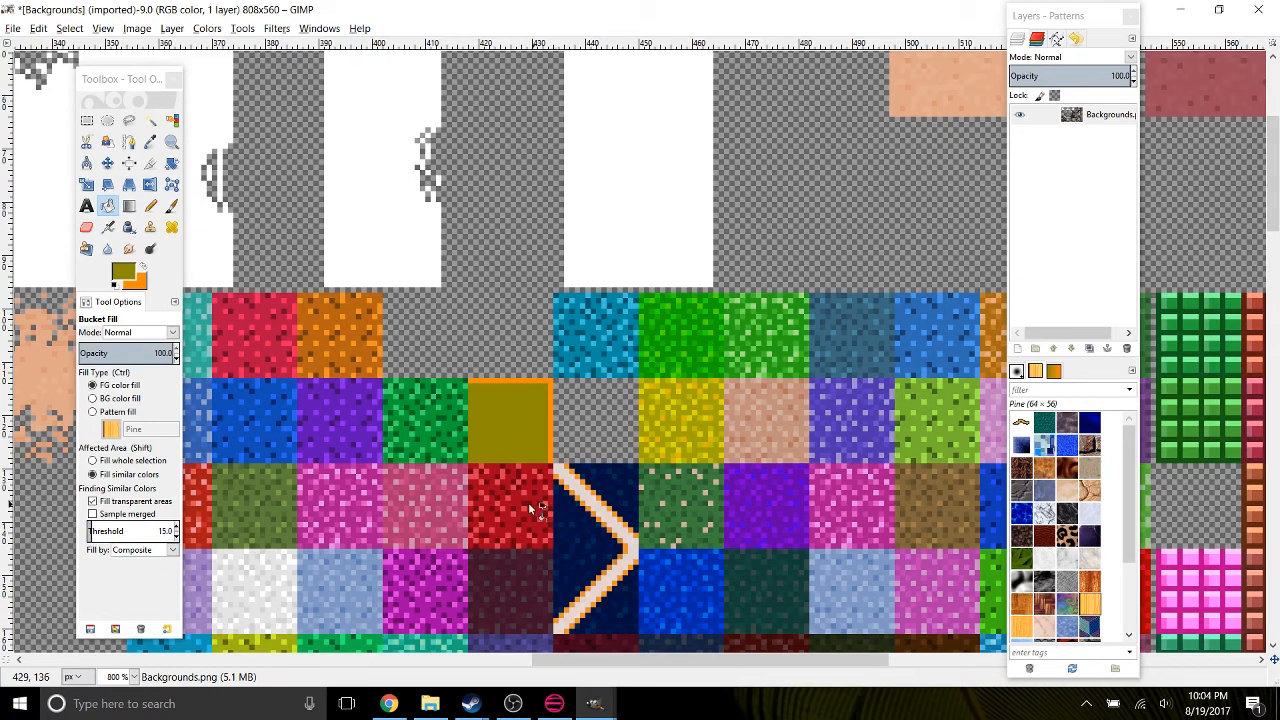
Complete the olive tile's left and bottom borders in orange with the Pencil tool and draw a smiley face inside it.
left_click(150, 205)
left_click(498, 382, "ctrl")
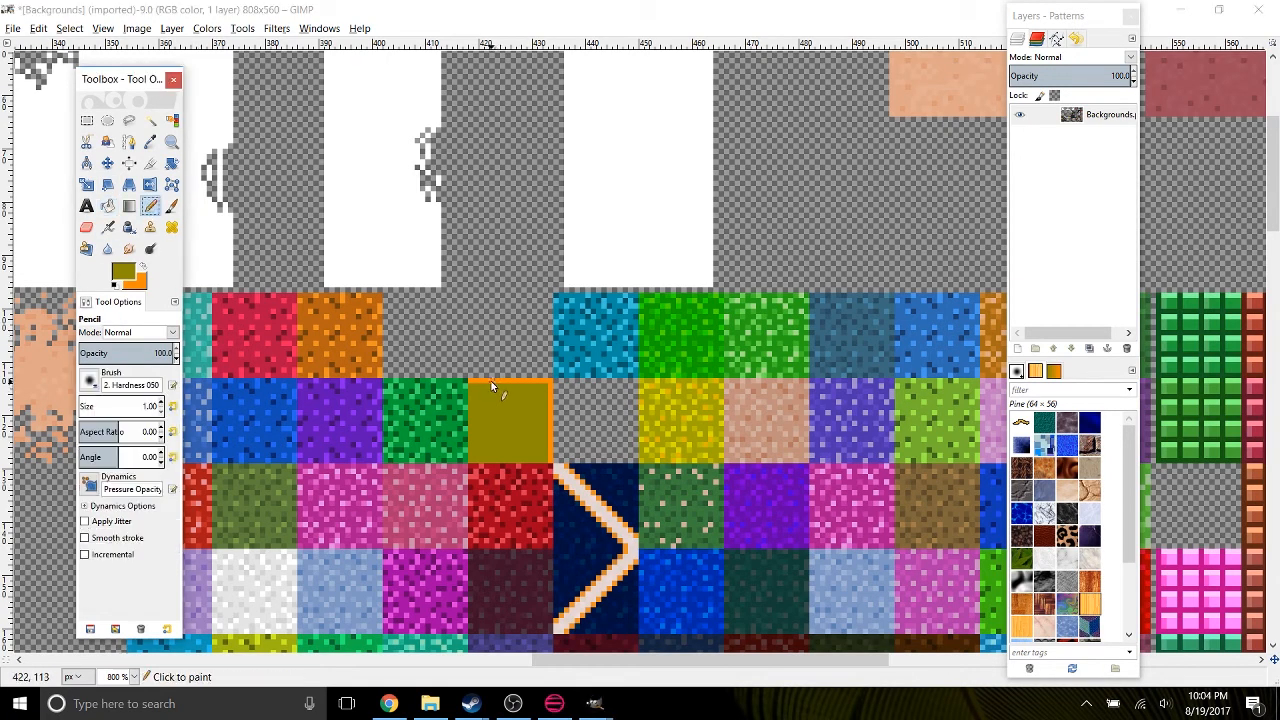
left_click(471, 382)
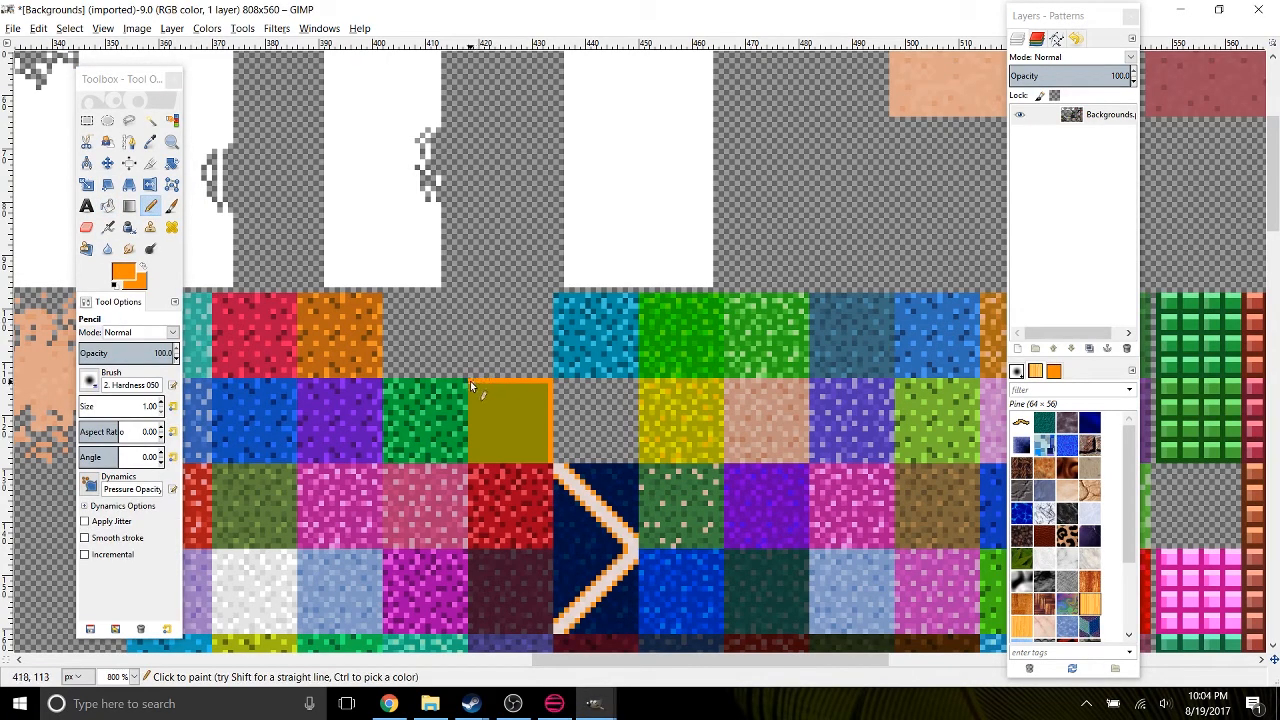
left_click(471, 460, "shift")
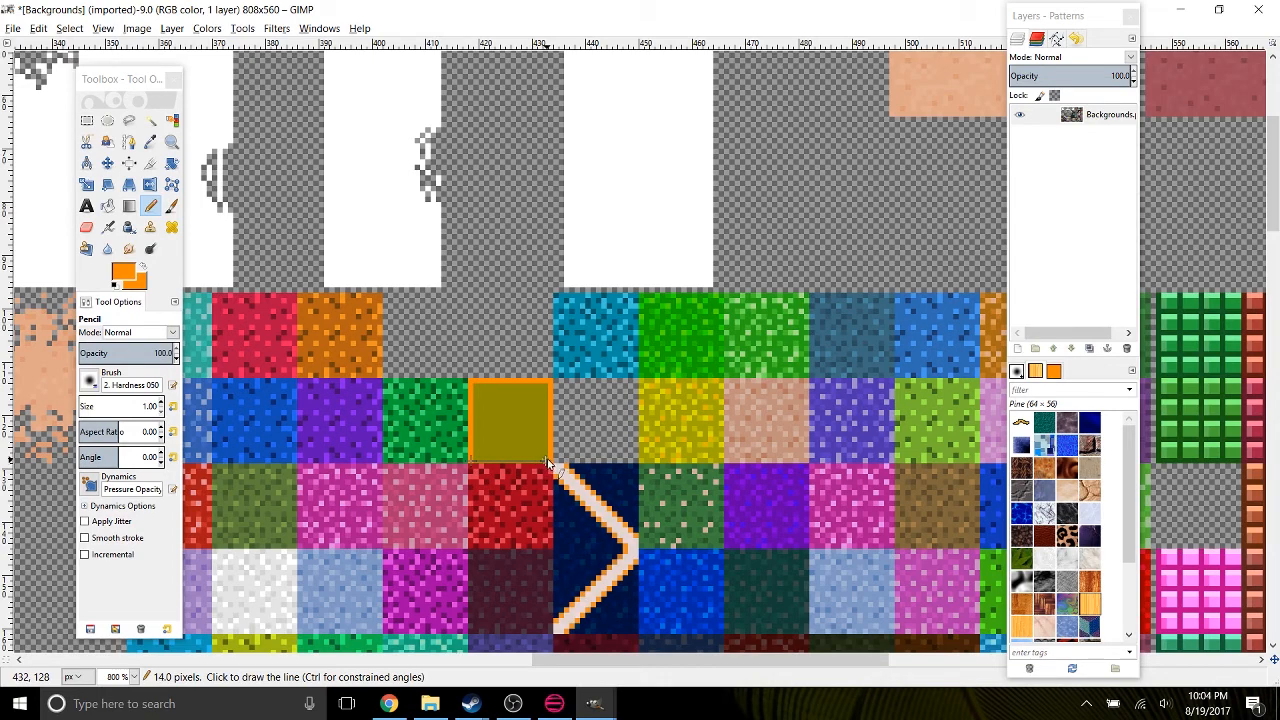
left_click(507, 423)
left_click(487, 439)
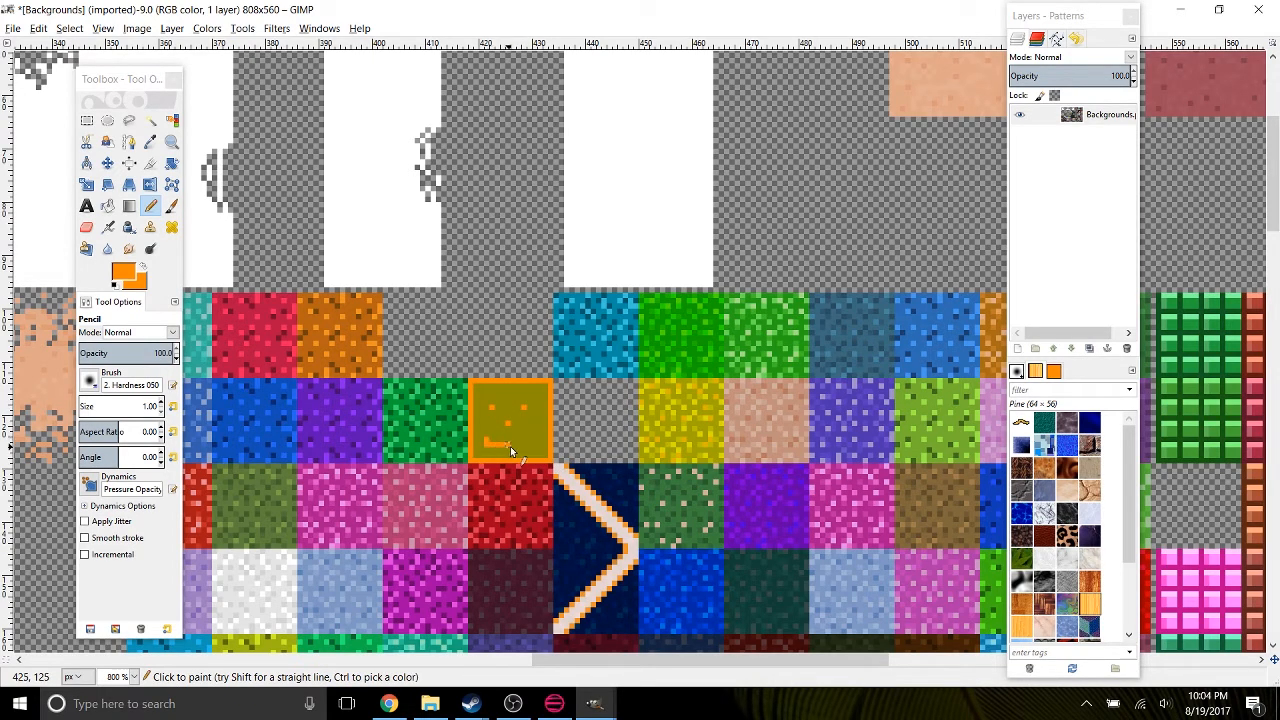
left_click(530, 438)
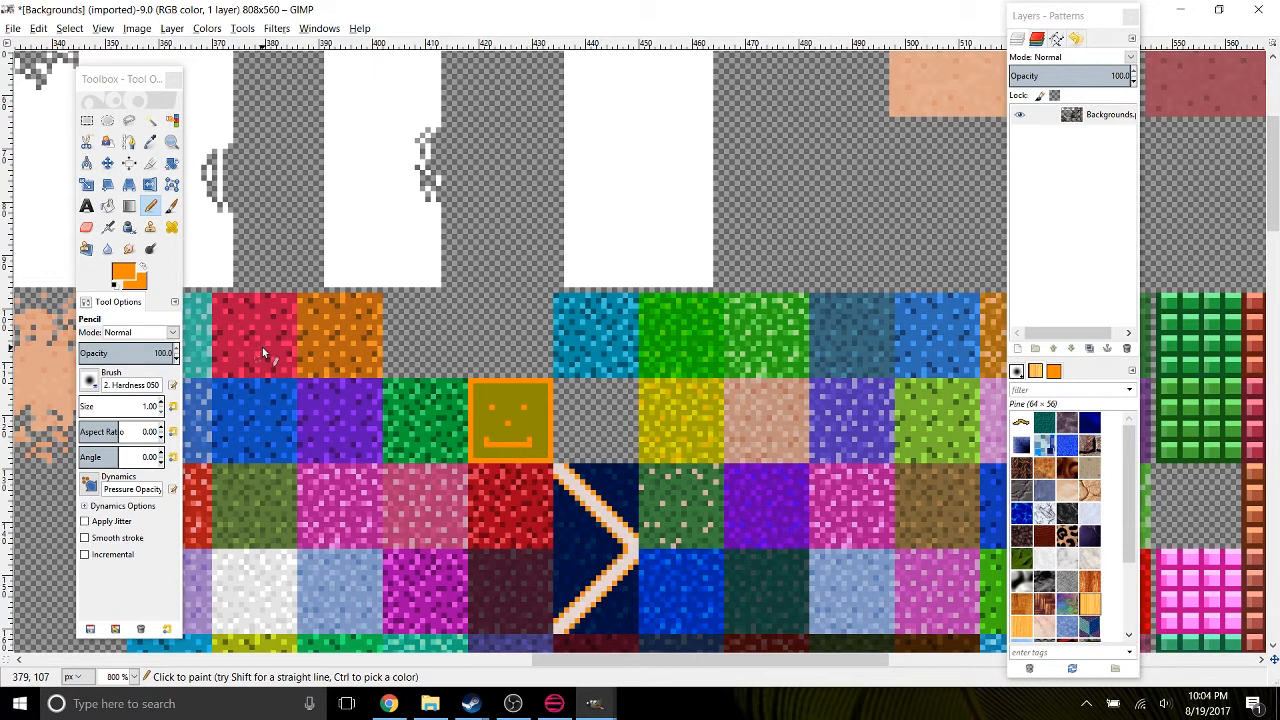
Overwrite Backgrounds.png with the edited tile sheet and view the new tile in the sheet at 400% zoom.
left_click(13, 28)
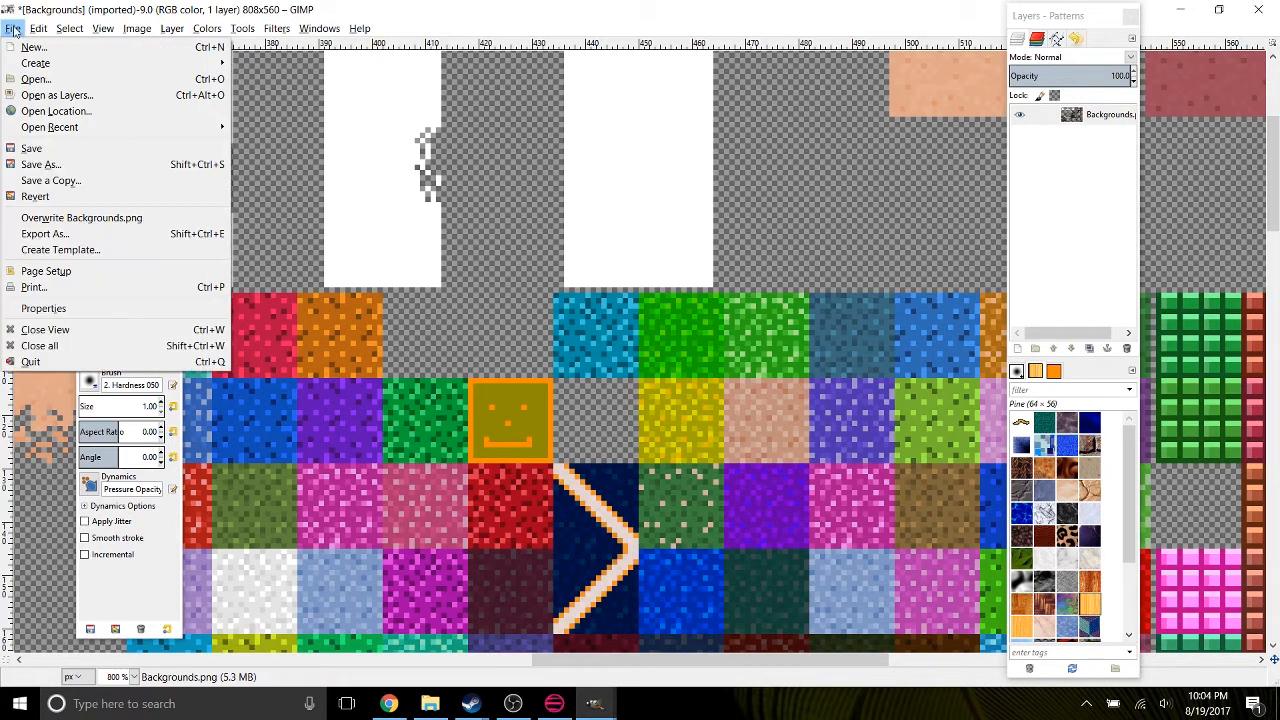
left_click(66, 217)
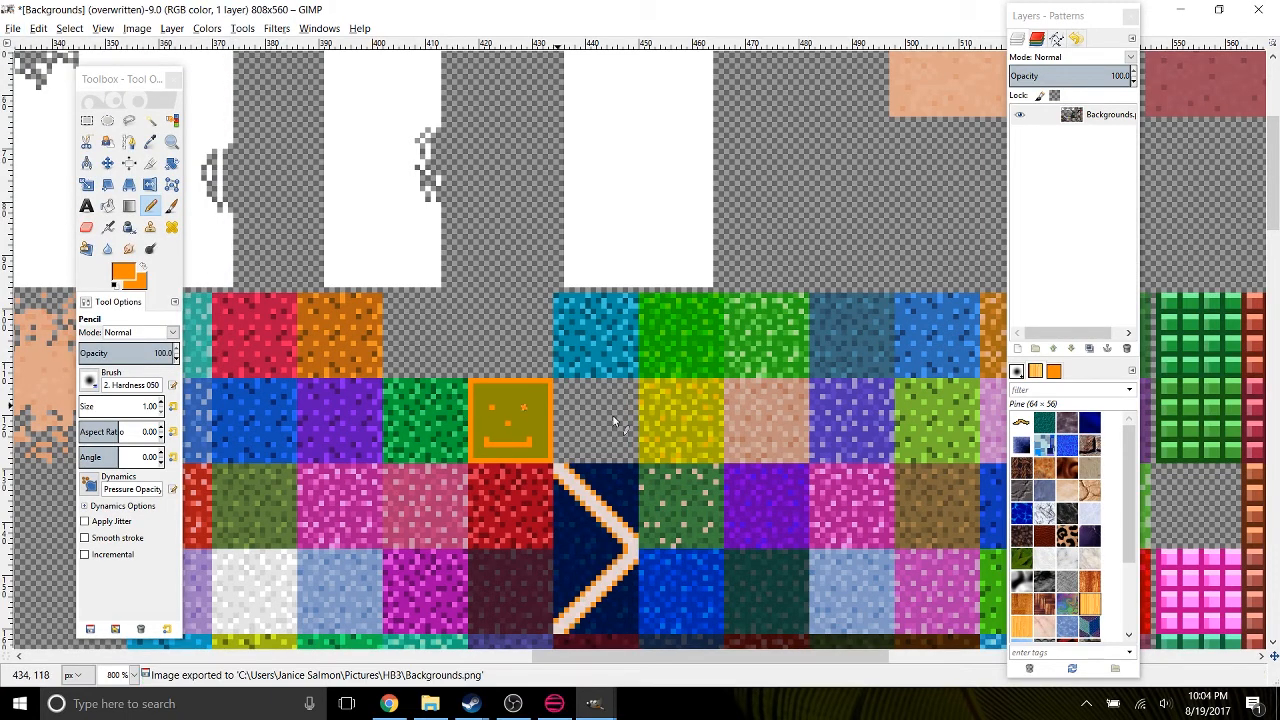
key("3")
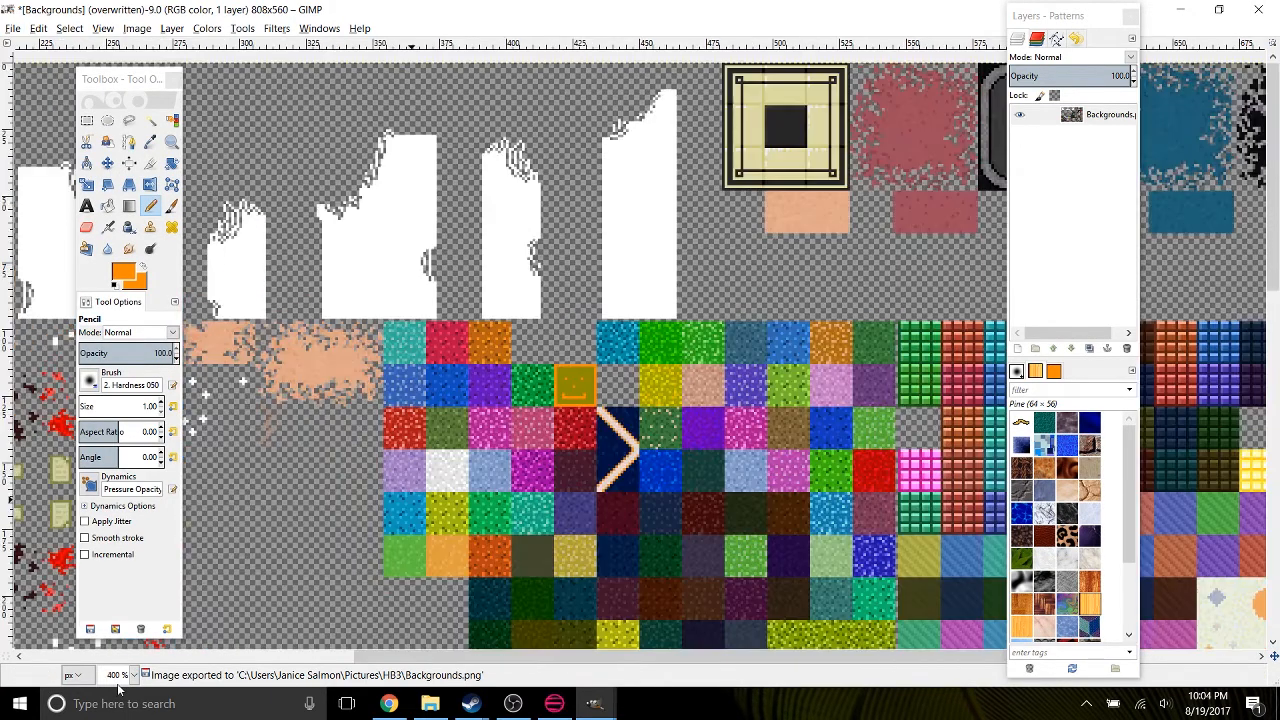
left_click_drag(280, 591, 489, 580)
left_click_drag(668, 452, 839, 210)
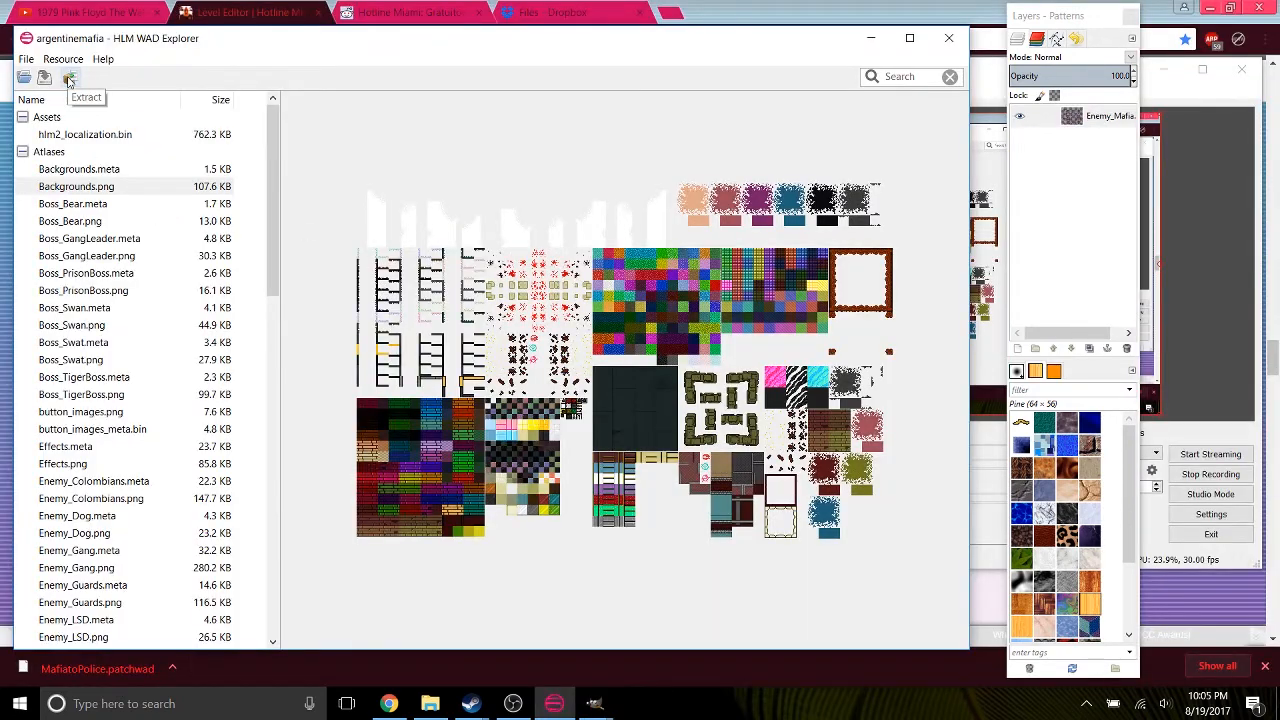
In HLM WAD Explorer, start replacing Atlases/Backgrounds.png and browse the Pictures folder for the replacement image.
left_click(63, 59)
left_click(45, 91)
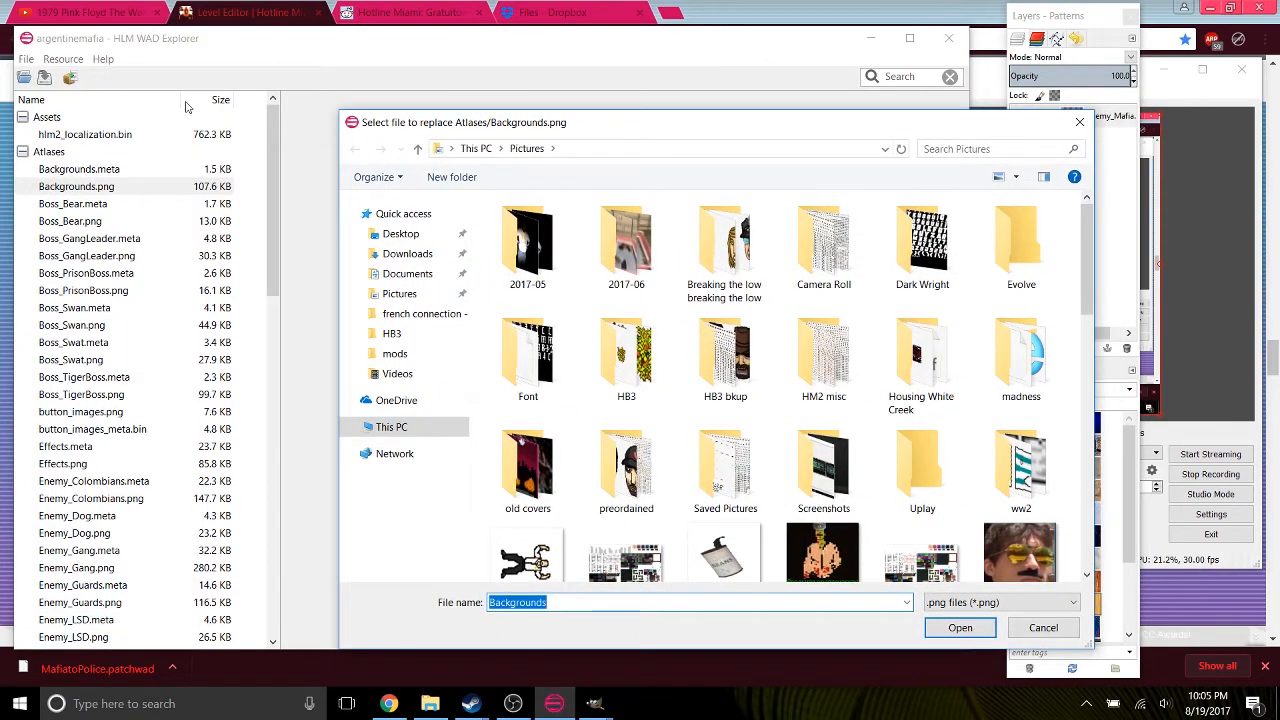
left_click_drag(460, 124, 260, 49)
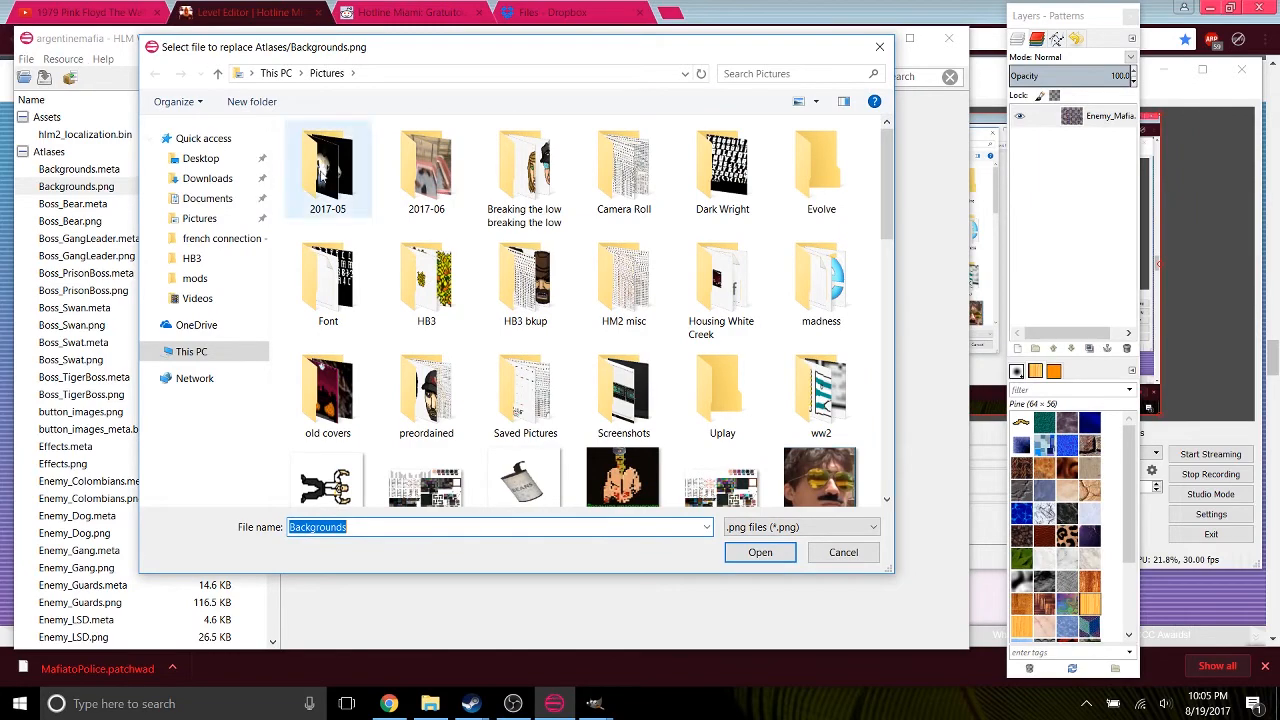
scroll(520, 302, "down", 8)
scroll(743, 364, "up", 8)
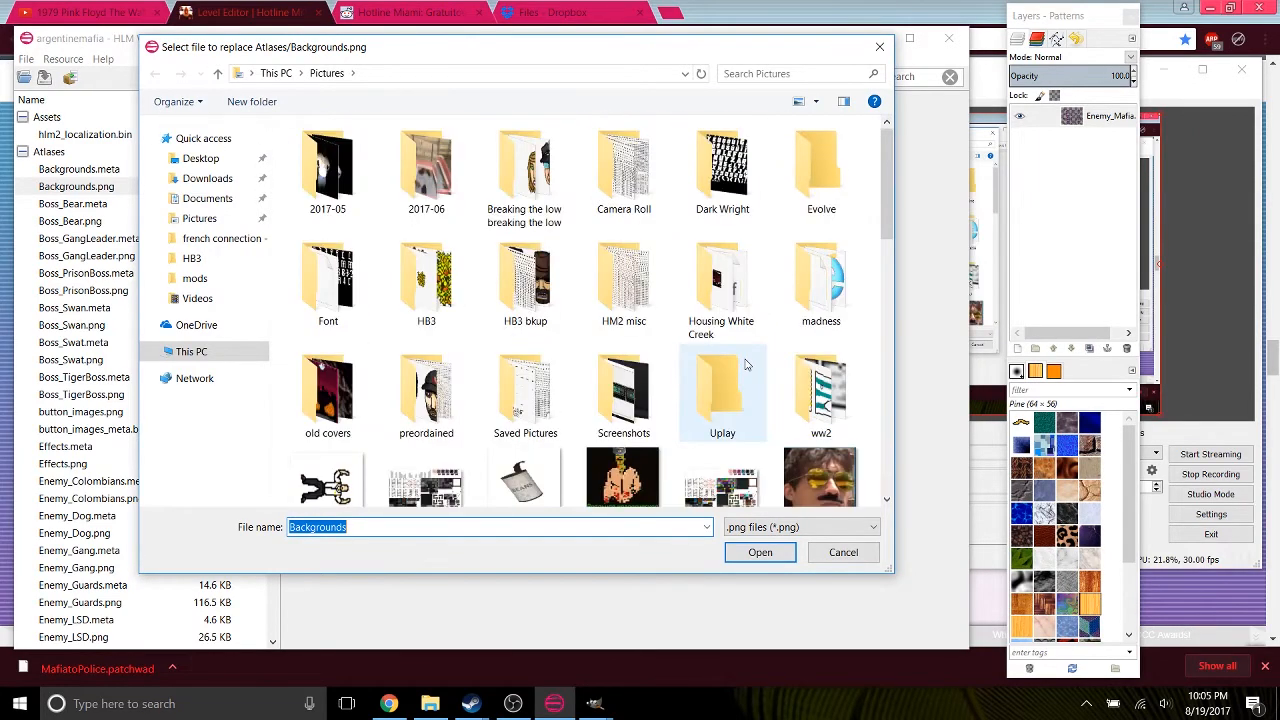
left_click_drag(886, 188, 880, 245)
left_click(199, 218)
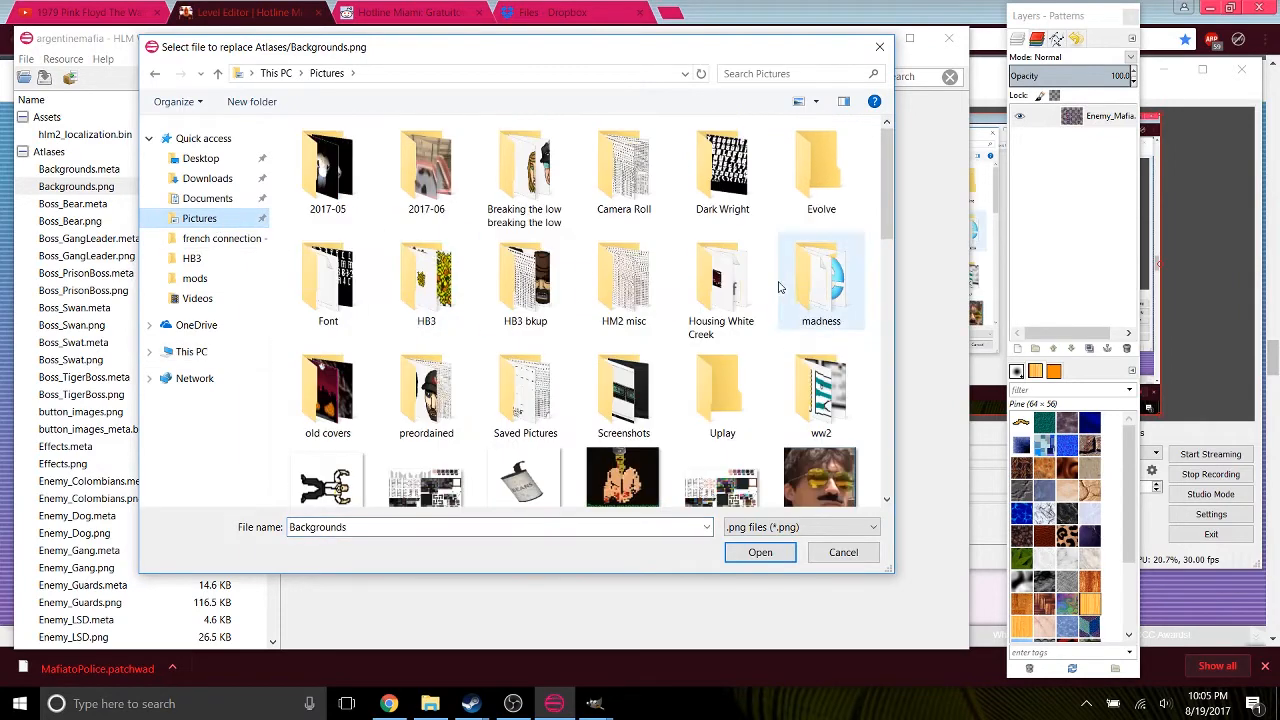
scroll(804, 281, "down", 10)
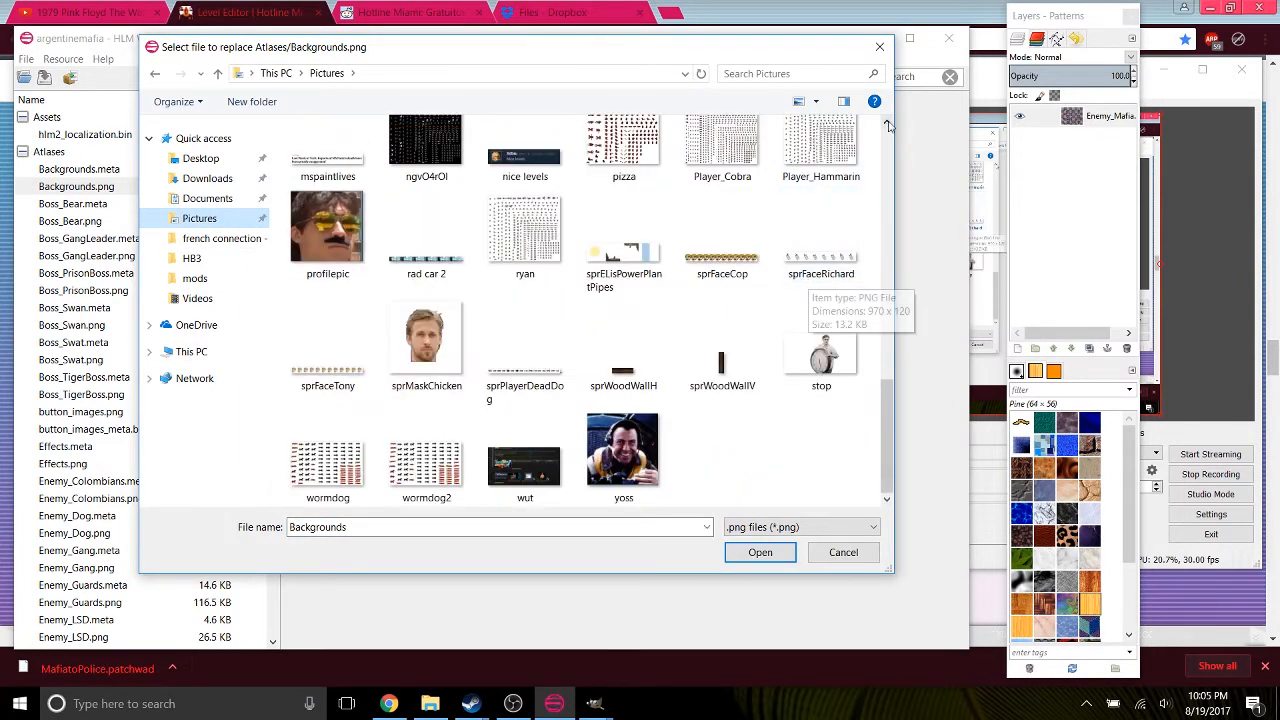
left_click_drag(673, 52, 588, 165)
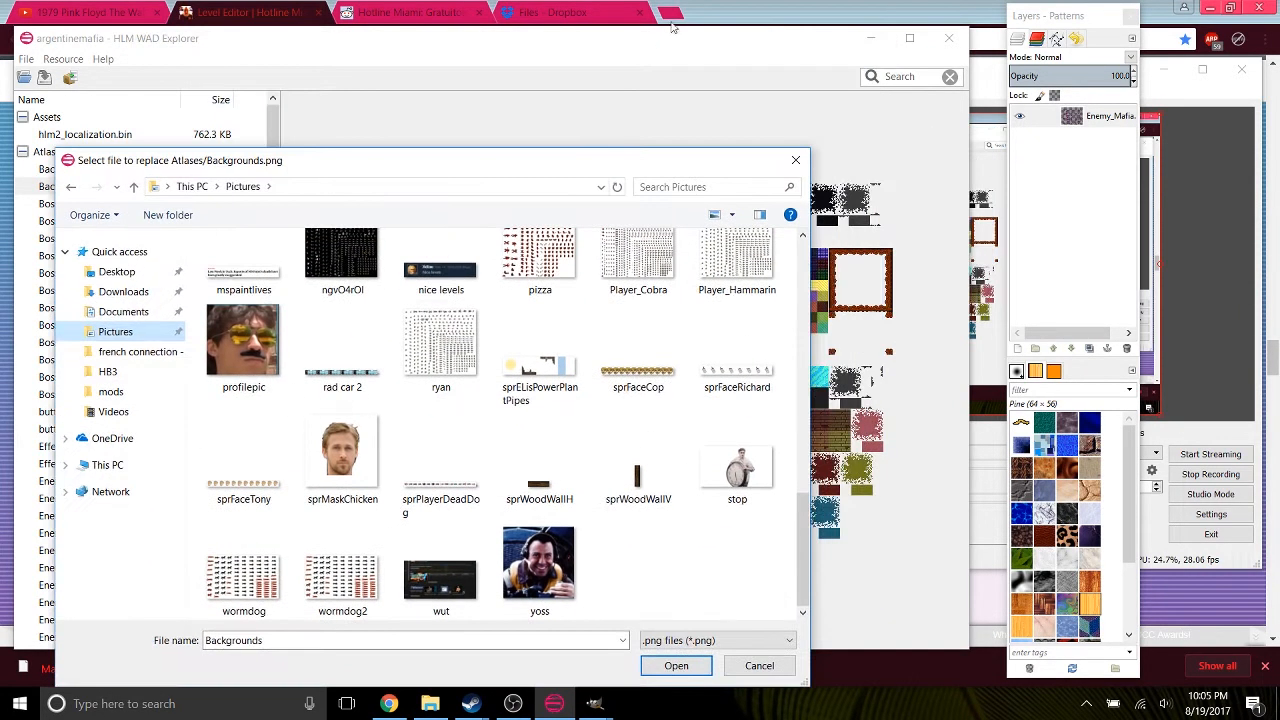
Switch to GIMP, maximize the Backgrounds.png window and examine the small tiles beside the large dark floor panels at up to 800% zoom.
left_click(389, 703)
left_click(605, 705)
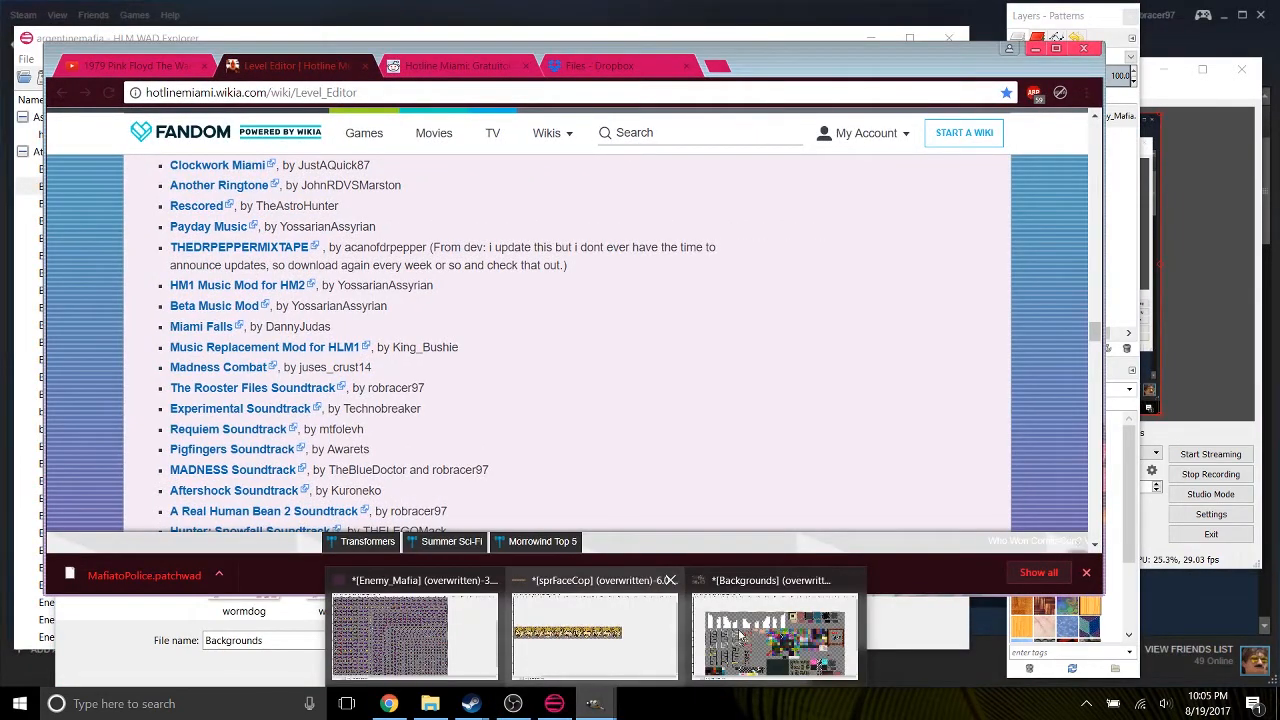
left_click(760, 626)
left_click(1220, 10)
left_click(830, 287)
scroll(743, 309, "up", 1)
mouse_move(594, 700)
left_click(795, 667)
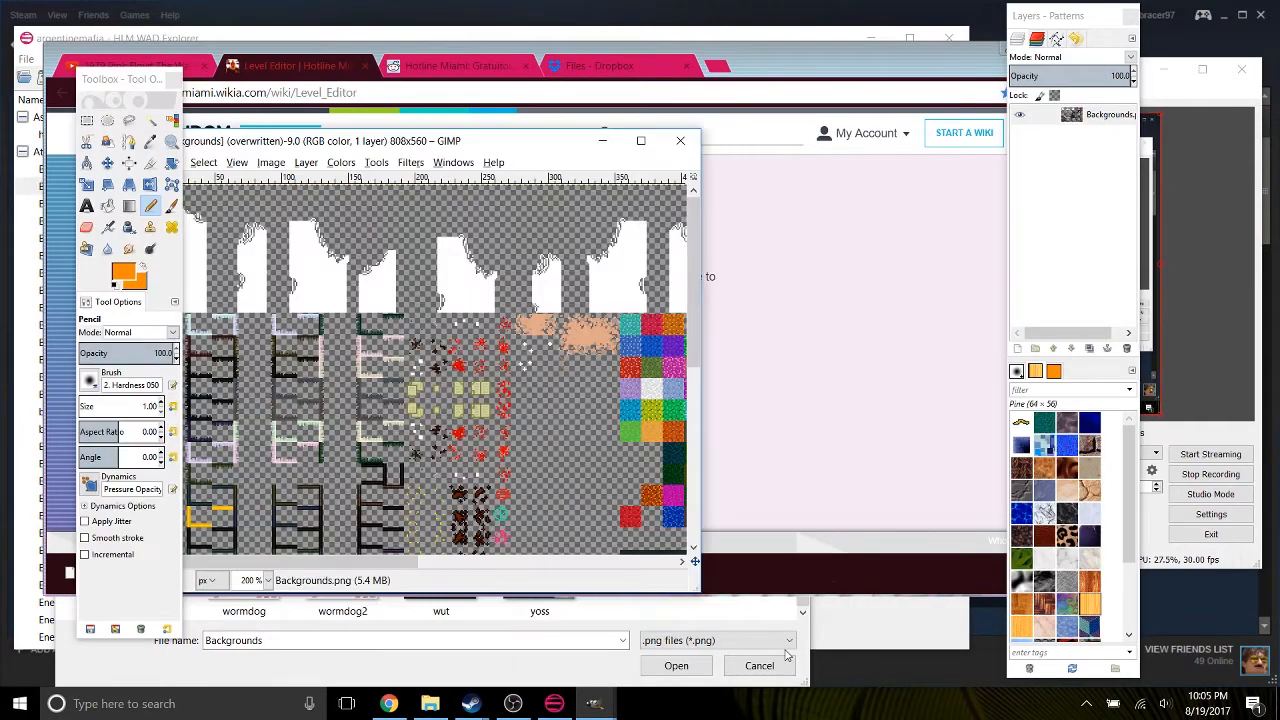
left_click(650, 135)
scroll(441, 508, "up", 4)
left_click_drag(526, 496, 330, 370)
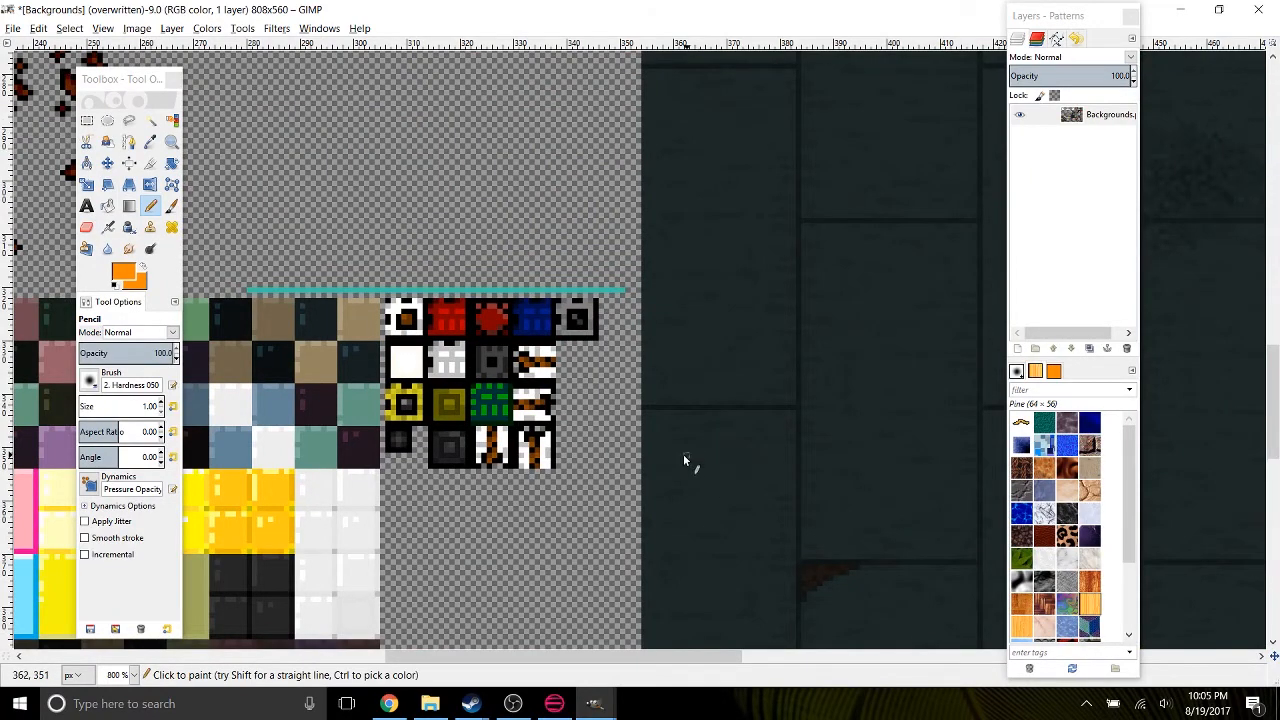
scroll(119, 677, "down", 1)
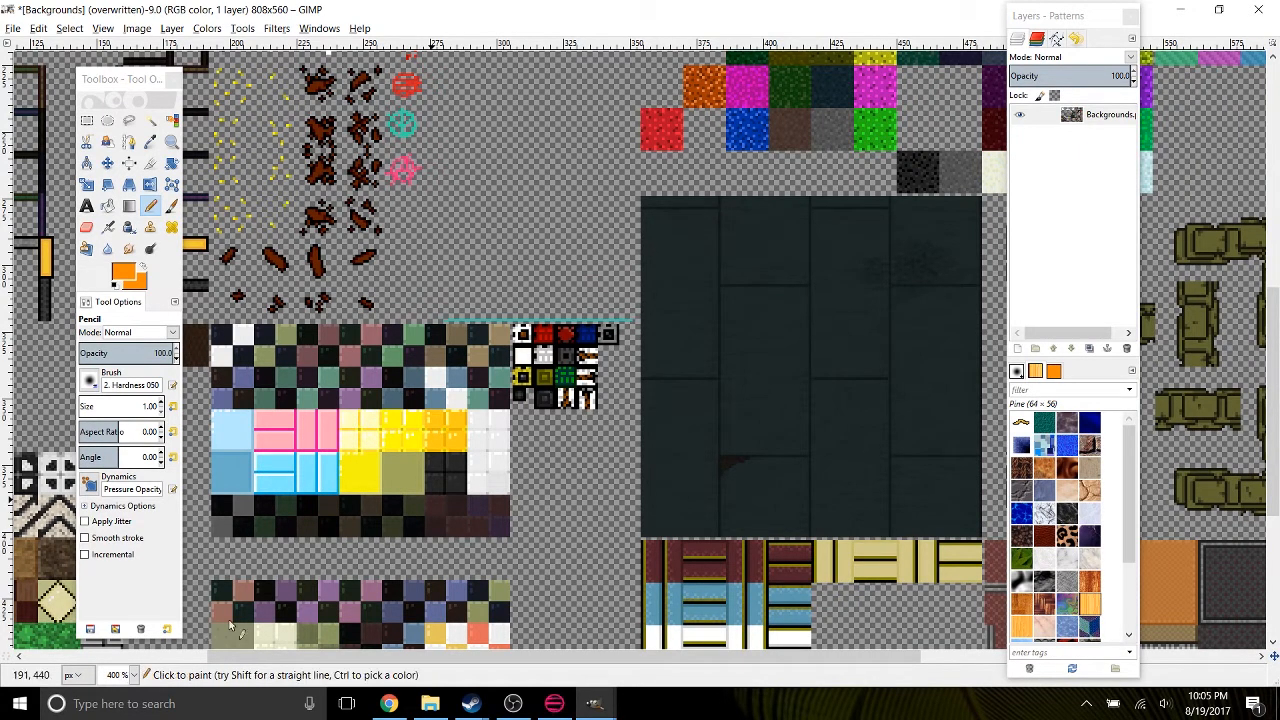
left_click_drag(481, 303, 448, 421)
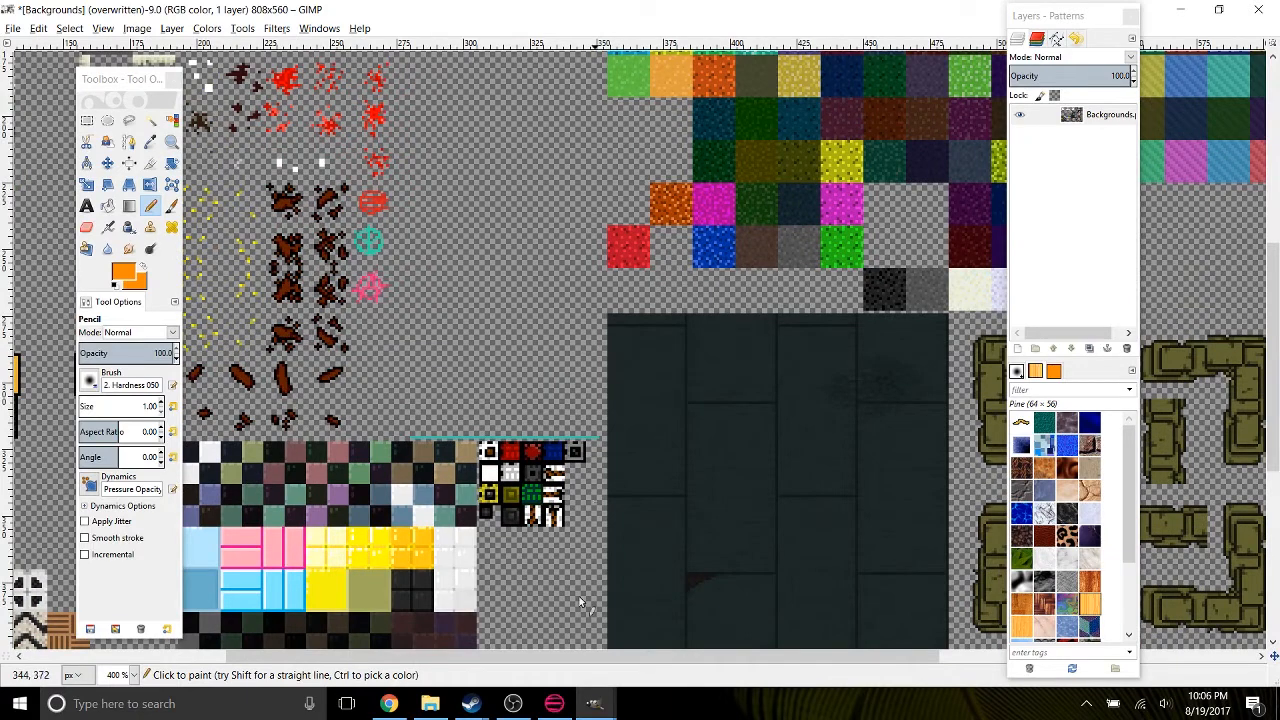
Switch back to HLM WAD Explorer and replace Backgrounds.png with the Backgrounds image from the HB3 folder, accepting the replacement despite image errors.
left_click(554, 703)
left_click(549, 712)
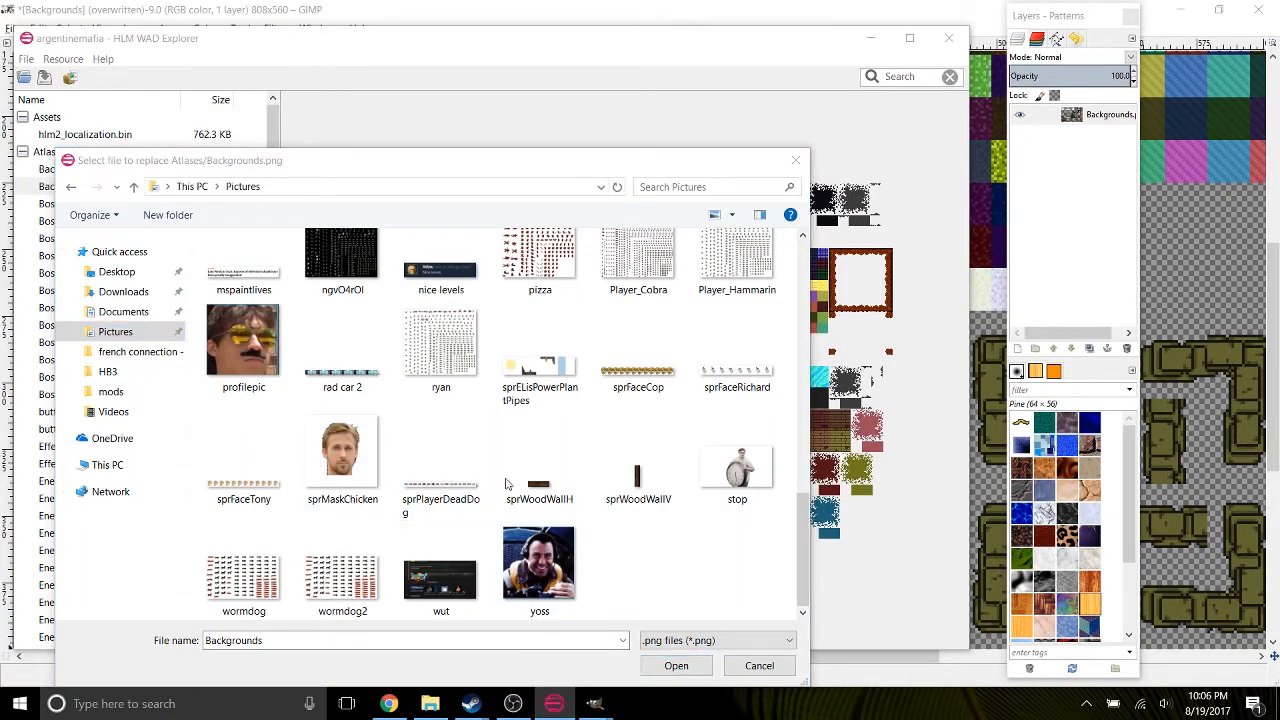
scroll(591, 449, "up", 10)
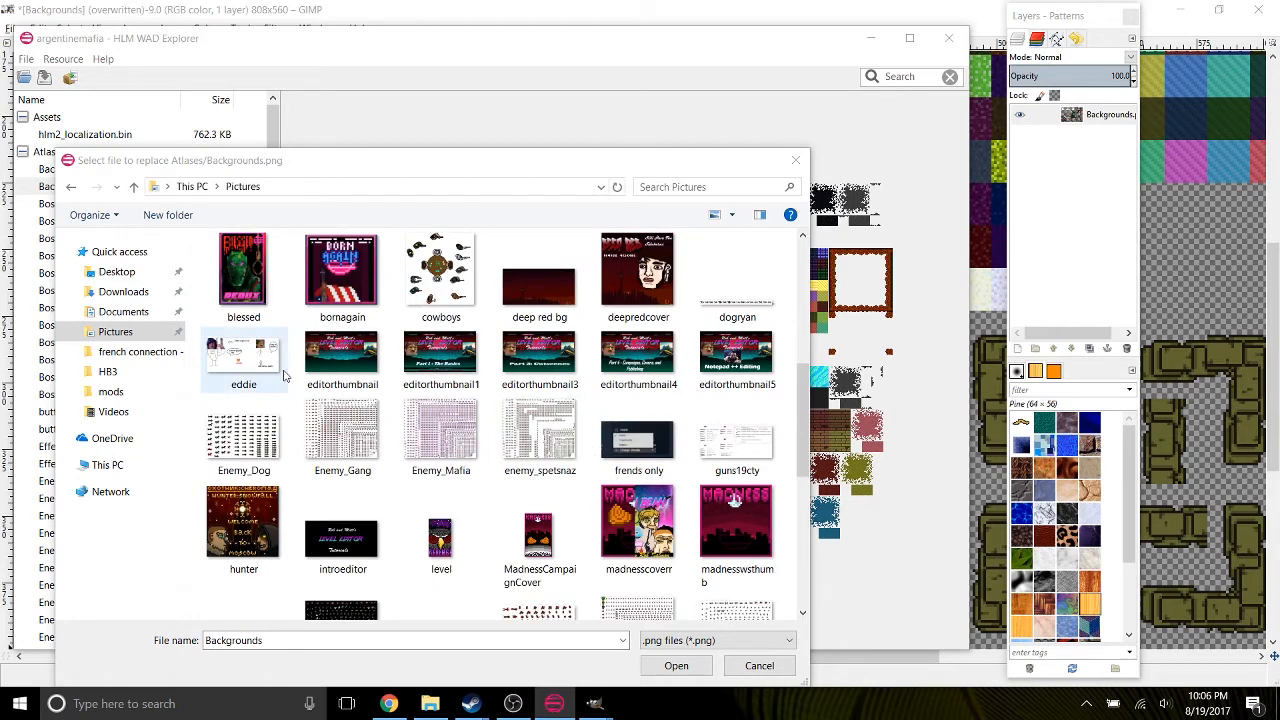
left_click(150, 371)
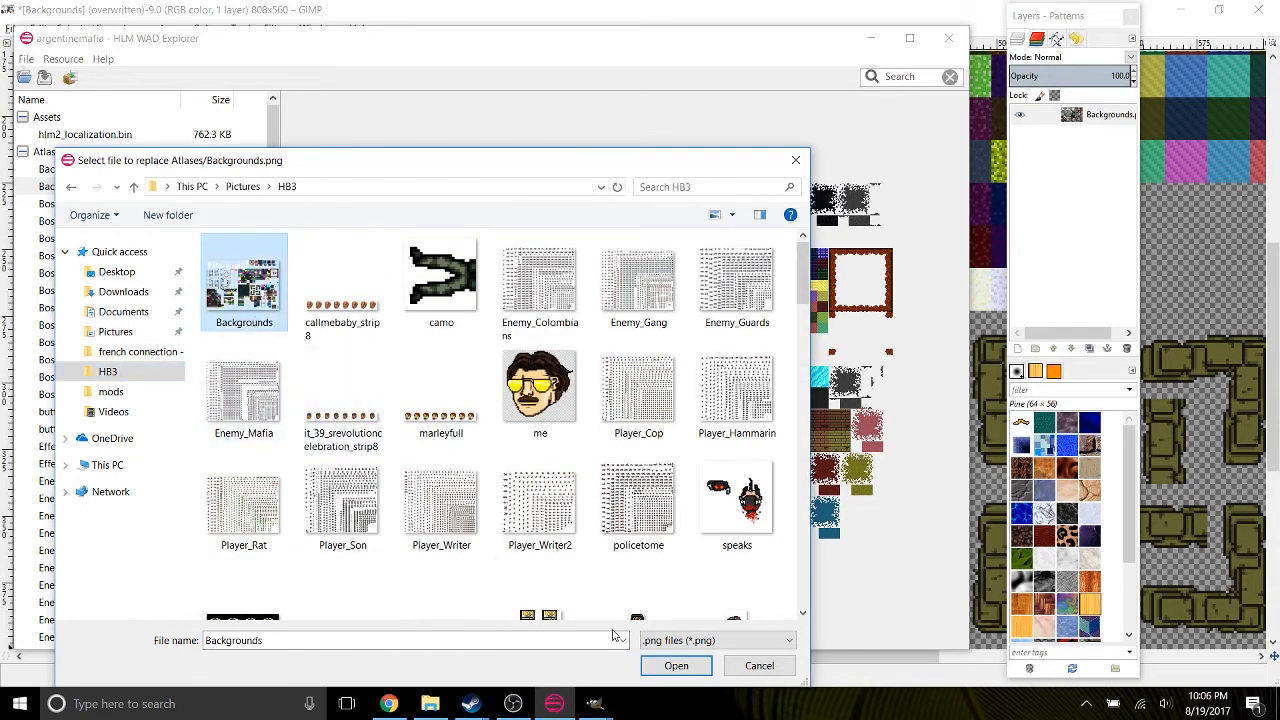
left_click(672, 666)
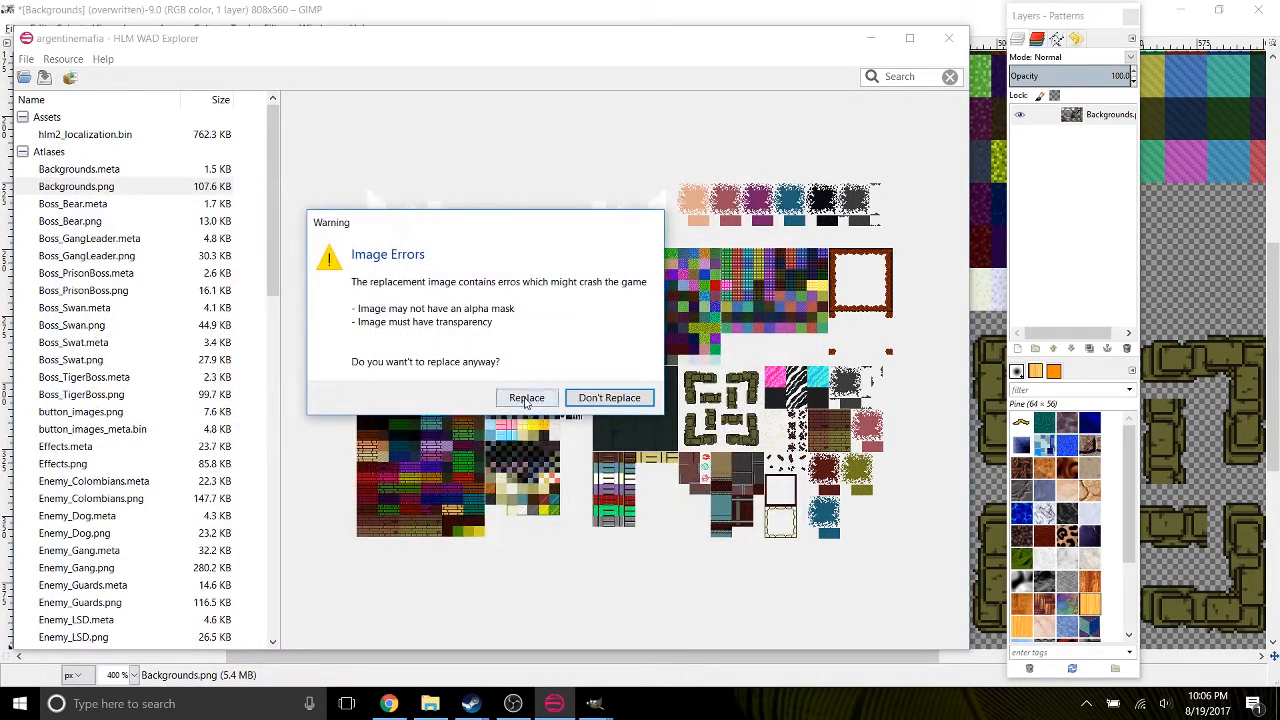
left_click(526, 398)
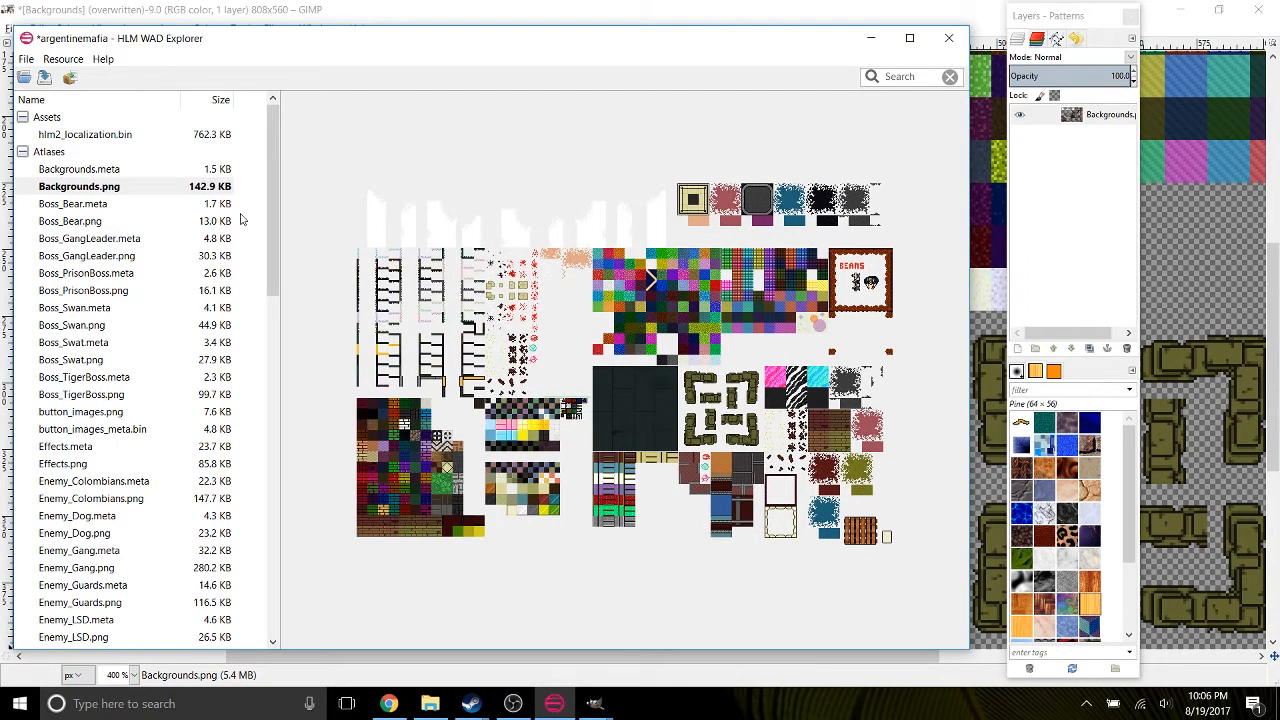
Save the modified argentinemafia patchwad in the mods folder and view the Enemy_Mafia.png sprite sheet.
left_click(44, 79)
left_click(517, 357)
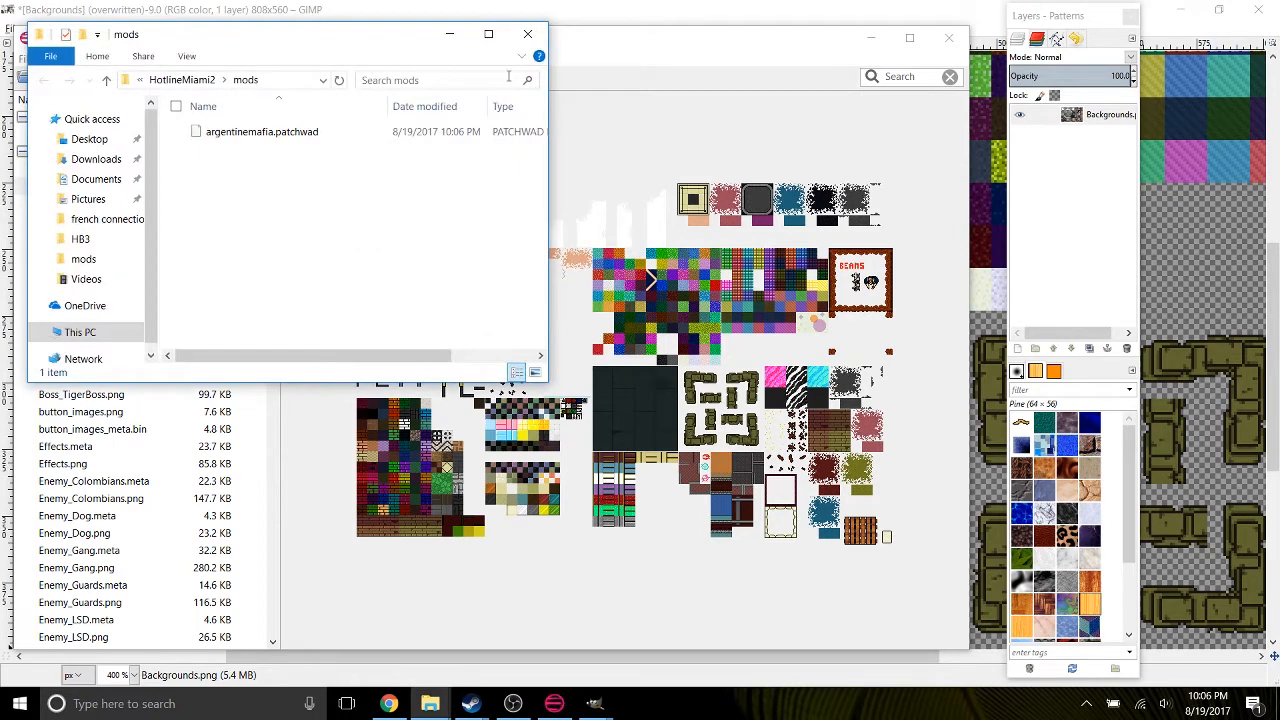
left_click(529, 32)
scroll(177, 418, "down", 5)
left_click(145, 413)
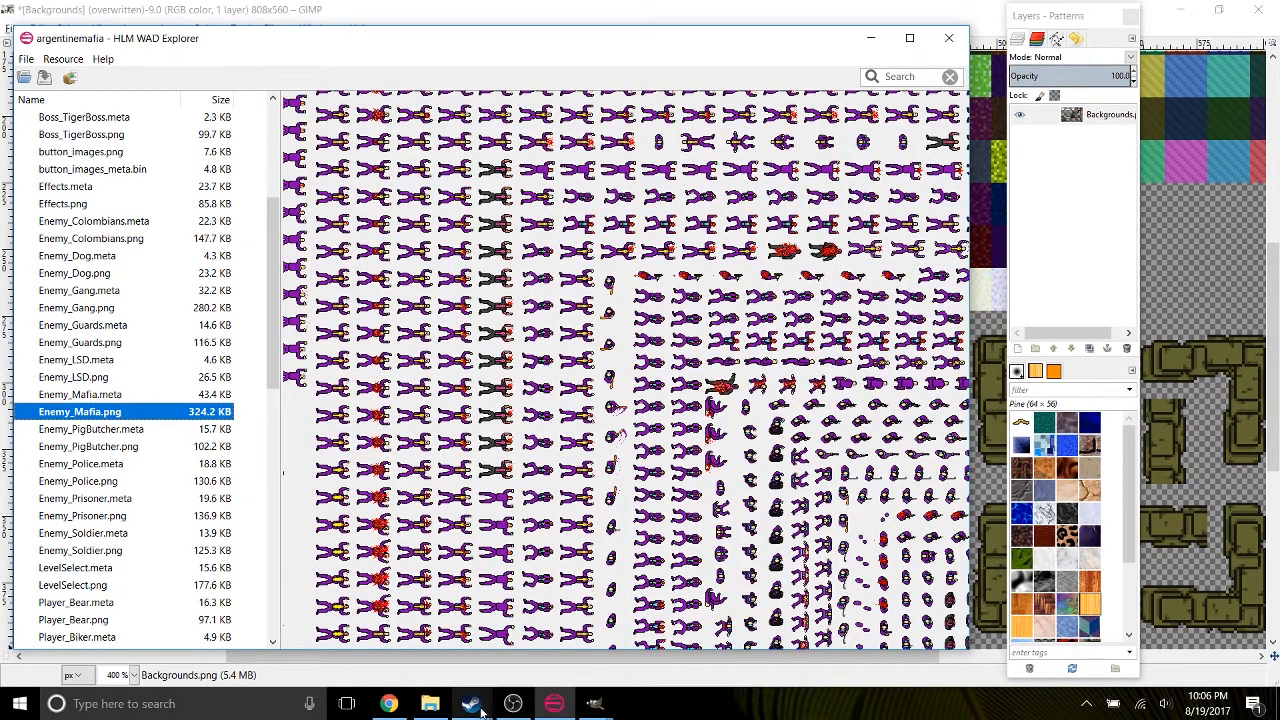
Switch to Steam, launch Hotline Miami 2: Wrong Number and open the level editor's list of local single levels.
left_click(400, 675)
left_click(190, 68)
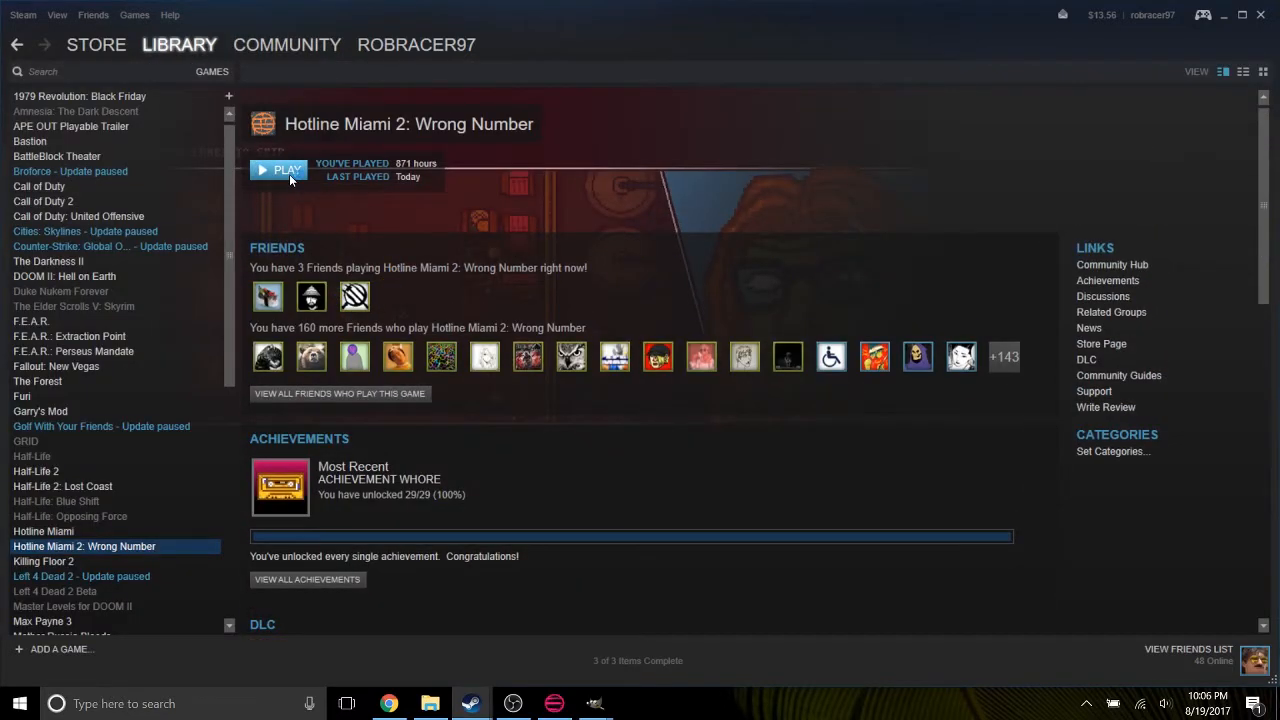
left_click(286, 171)
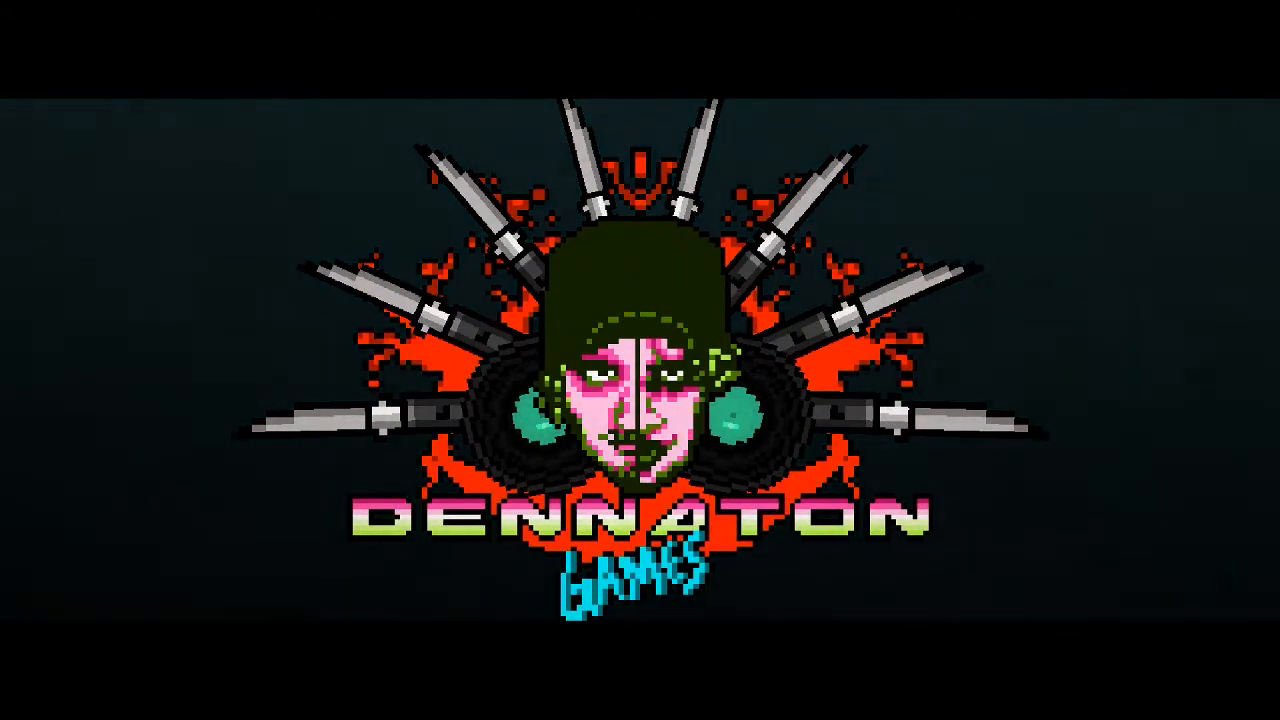
key("Down")
key("Down")
key("Return")
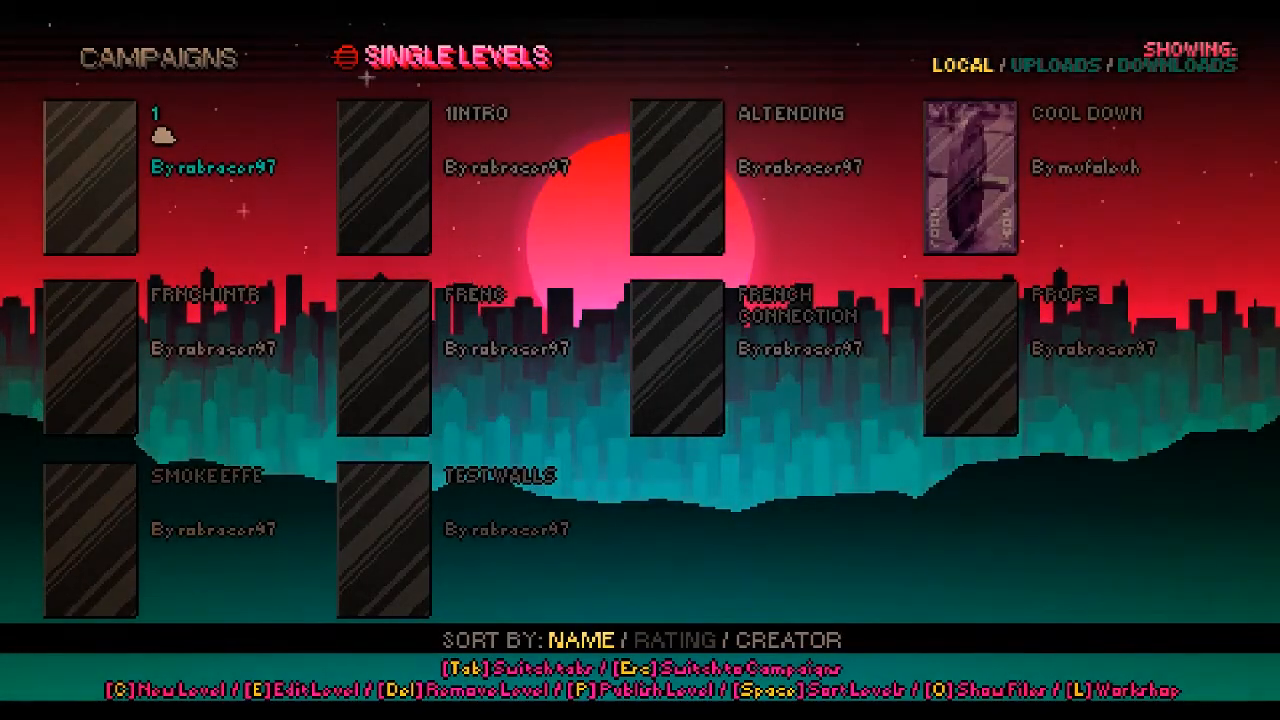
Create a new single level with The Rat as the playable character, leaving the level name as Untitled.
key("c")
key("Return")
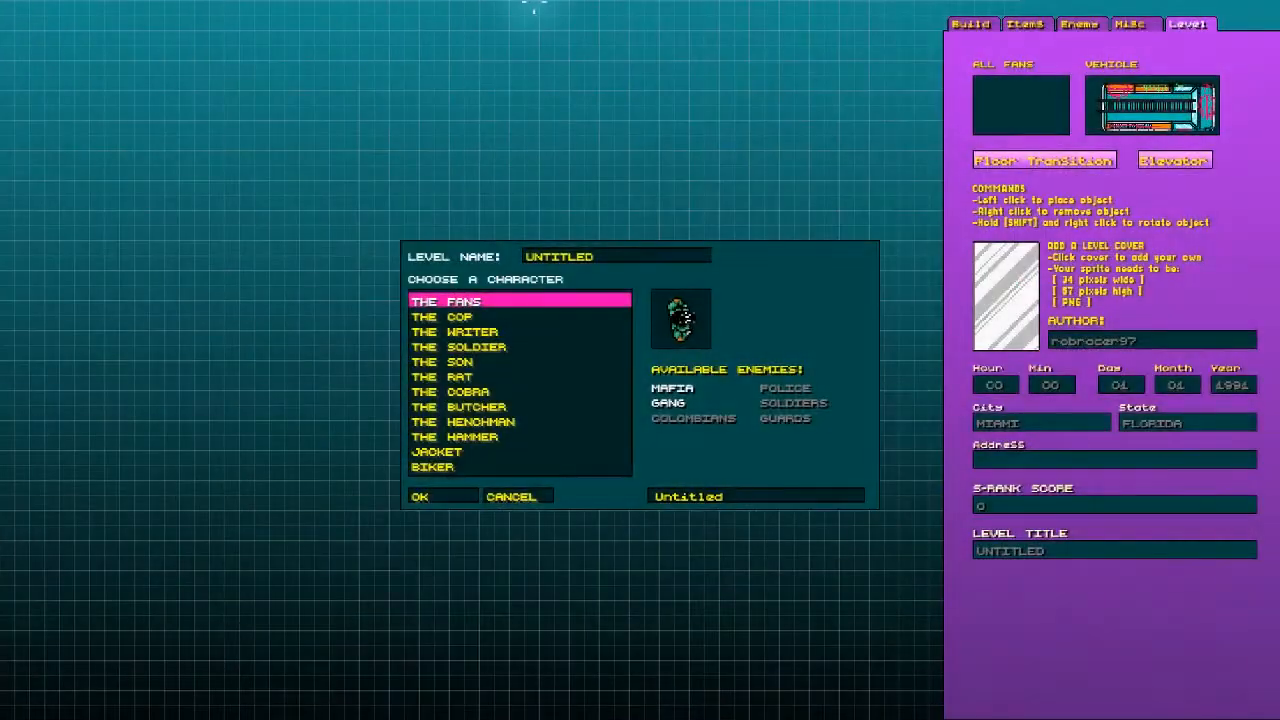
left_click(434, 377)
left_click(425, 497)
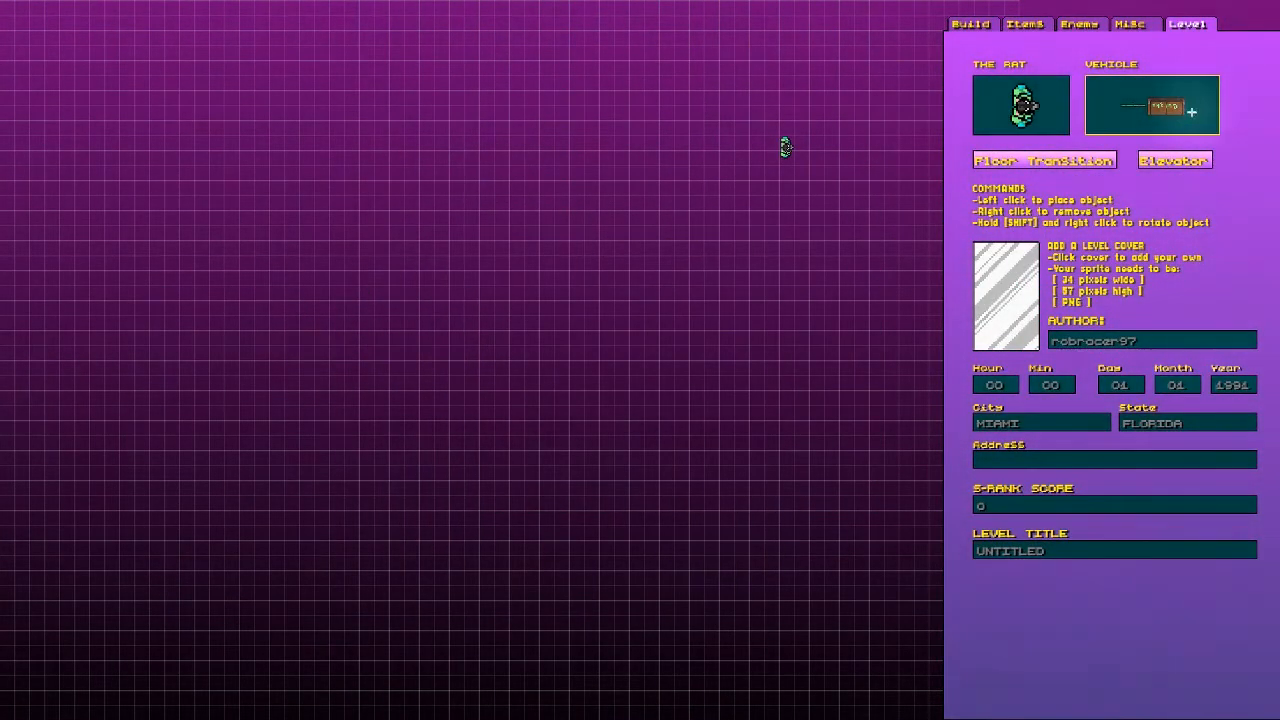
Fill a large rectangular floor area below the player start with the modified tile from the Rugs category.
left_click(970, 24)
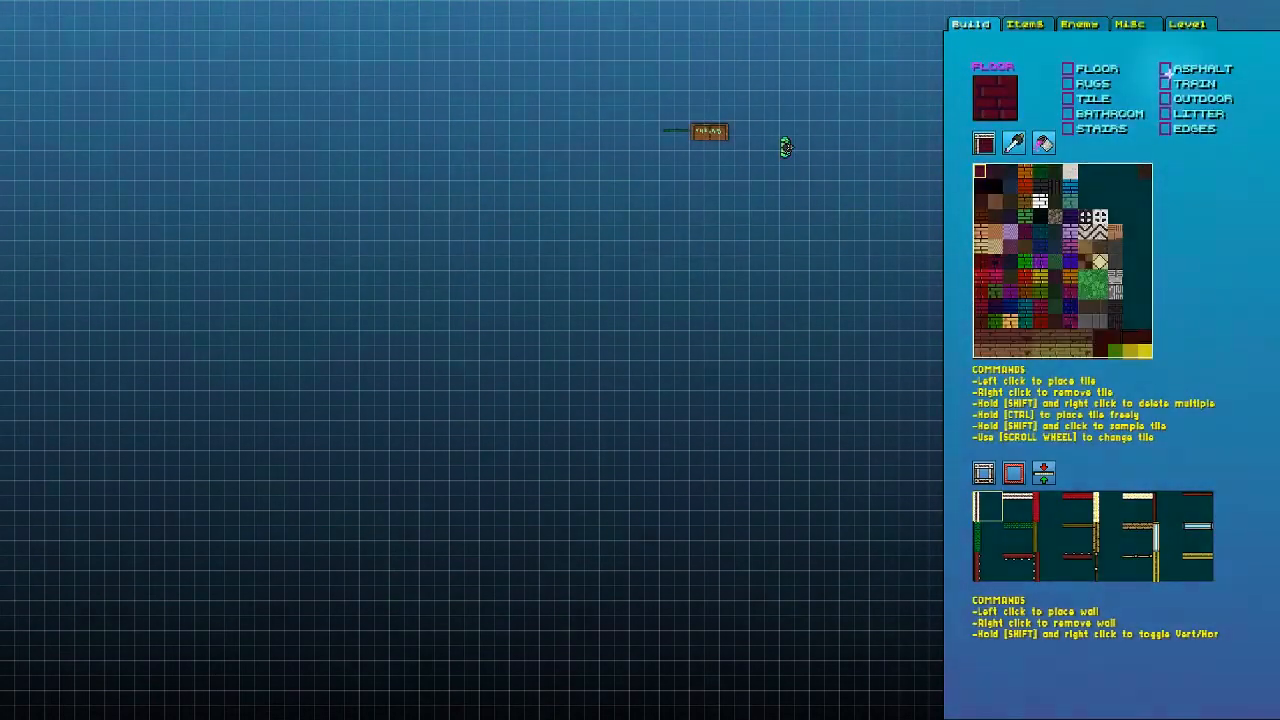
left_click(1067, 84)
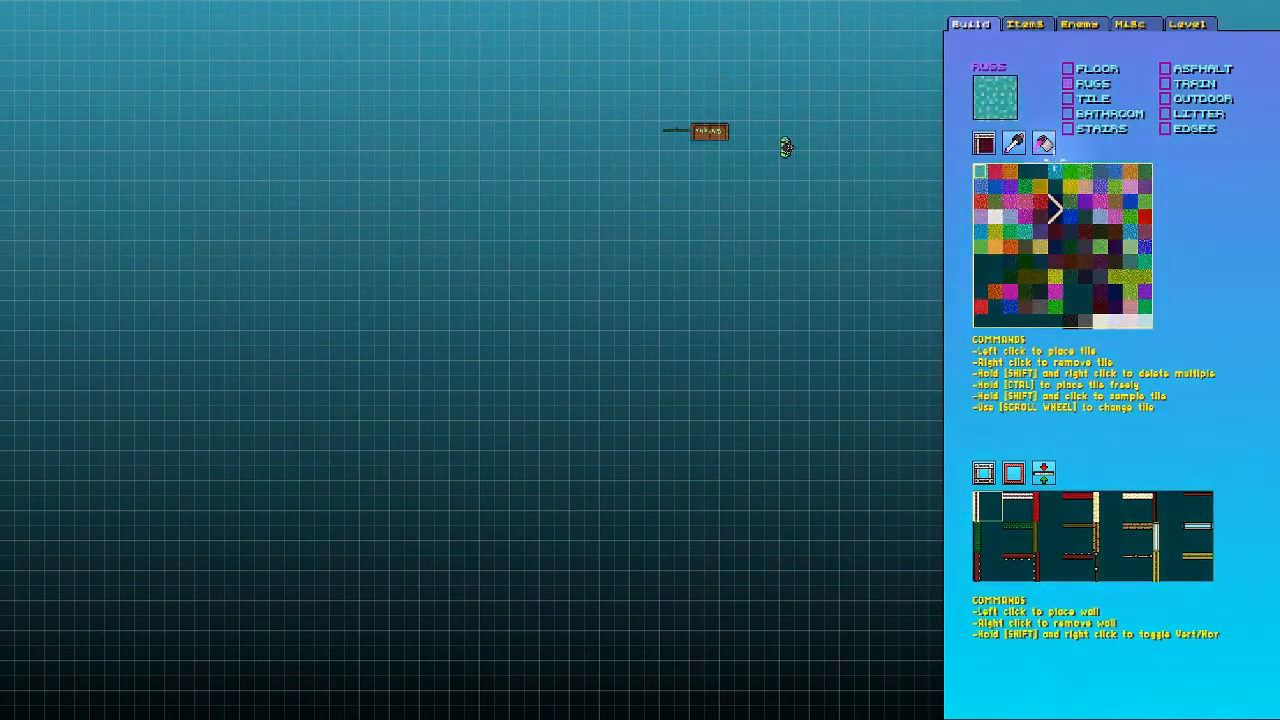
left_click(1040, 186)
left_click_drag(458, 218, 892, 548)
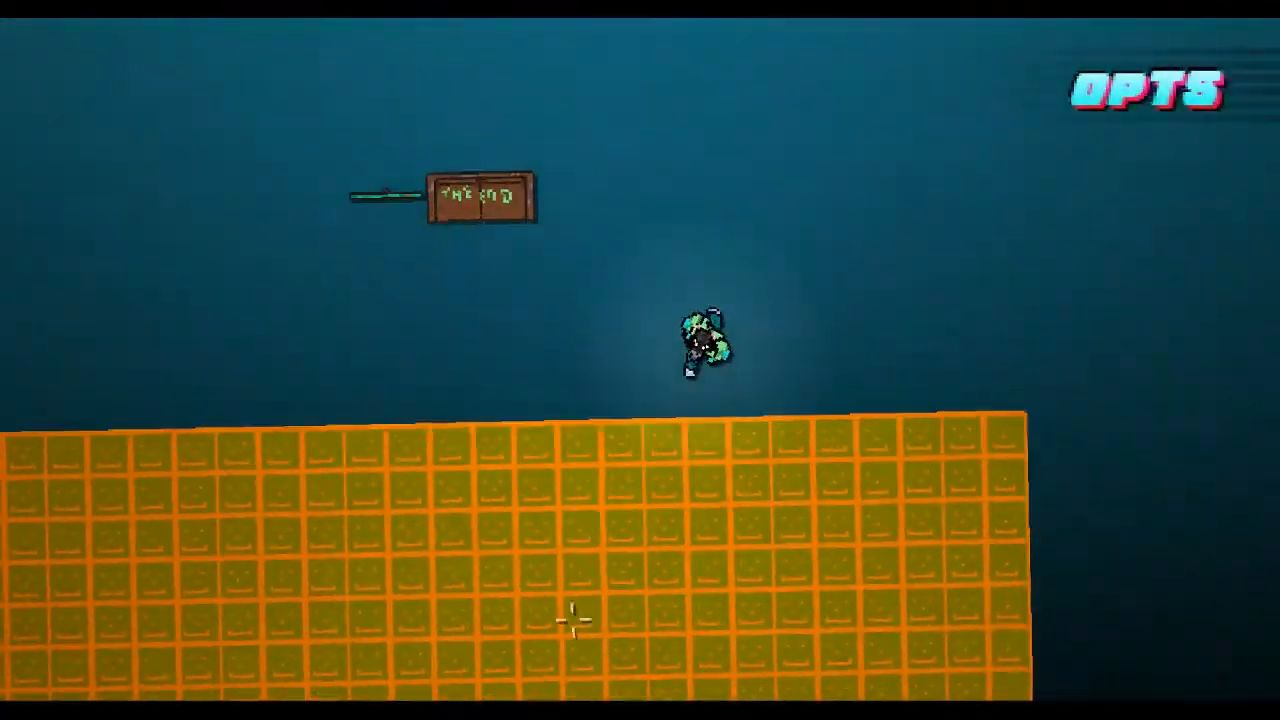
Walk the character across the tiled floor in the playtest to examine the custom tile in game.
key("s")
key("a")
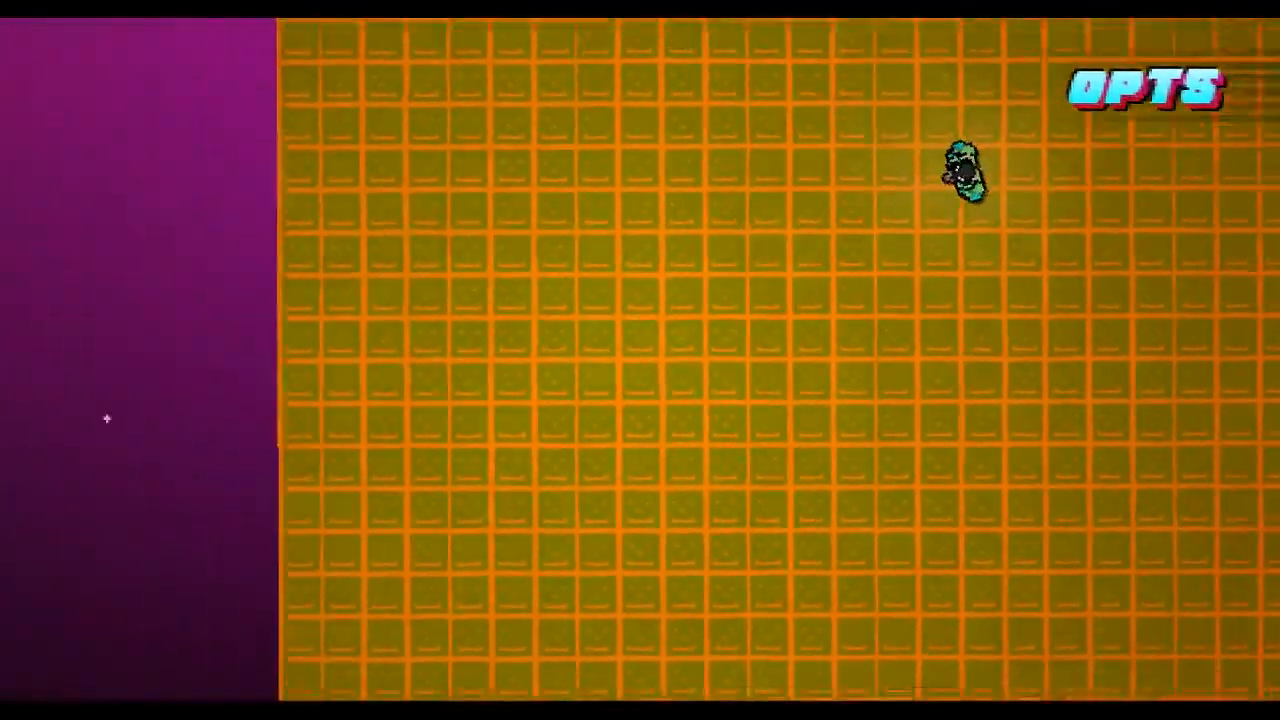
key("Escape")
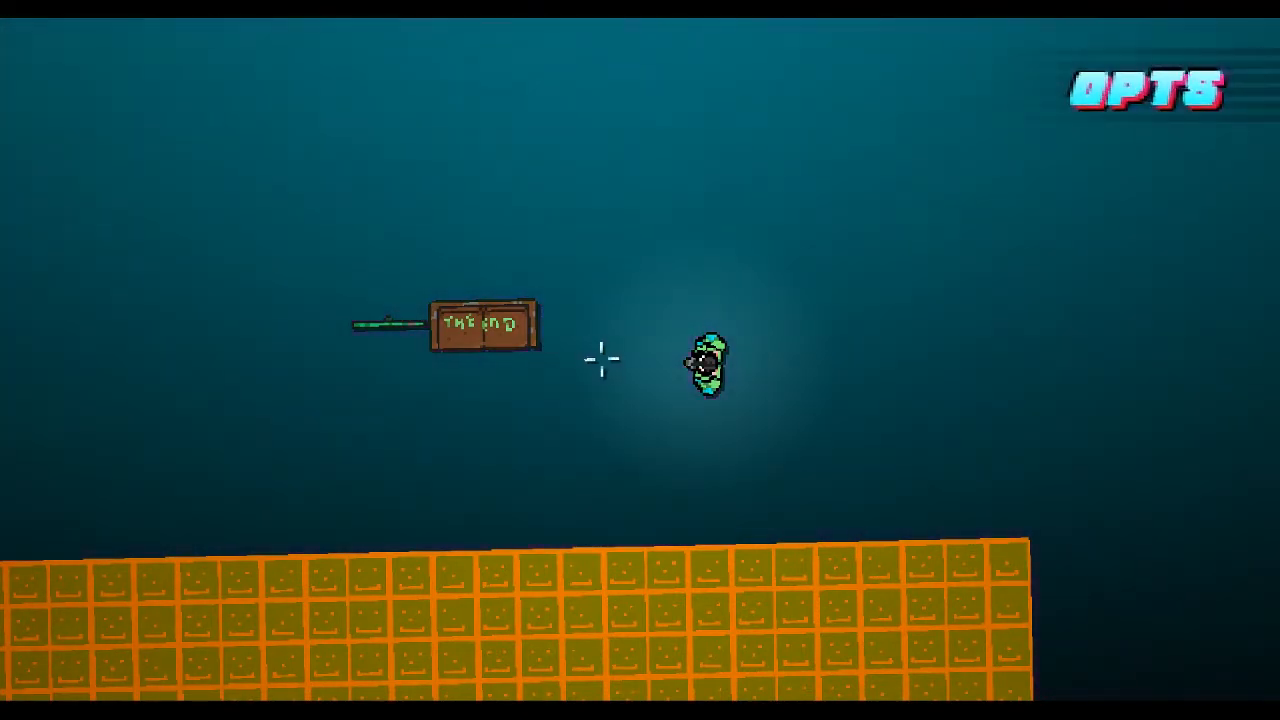
Leave the playtest and level editor and quit the game, returning to the Steam library.
key("Escape")
key("Escape")
key("Escape")
key("Return")
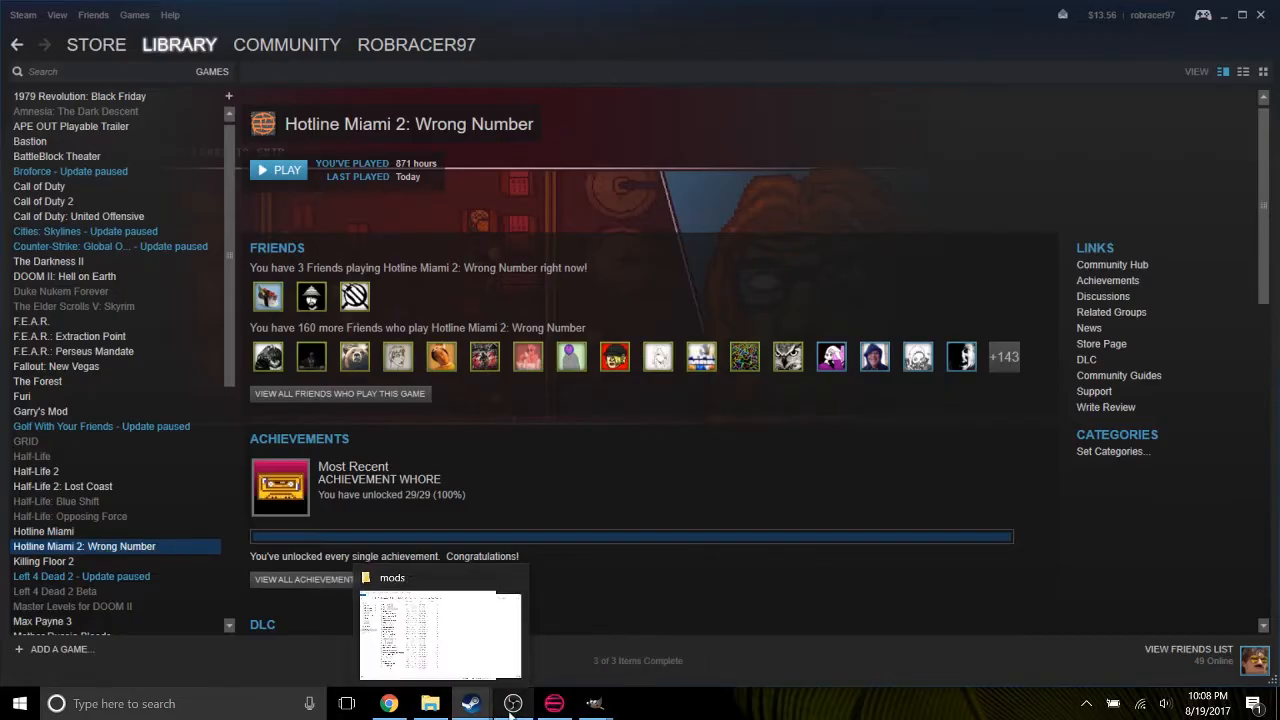
mouse_move(511, 712)
left_click(512, 704)
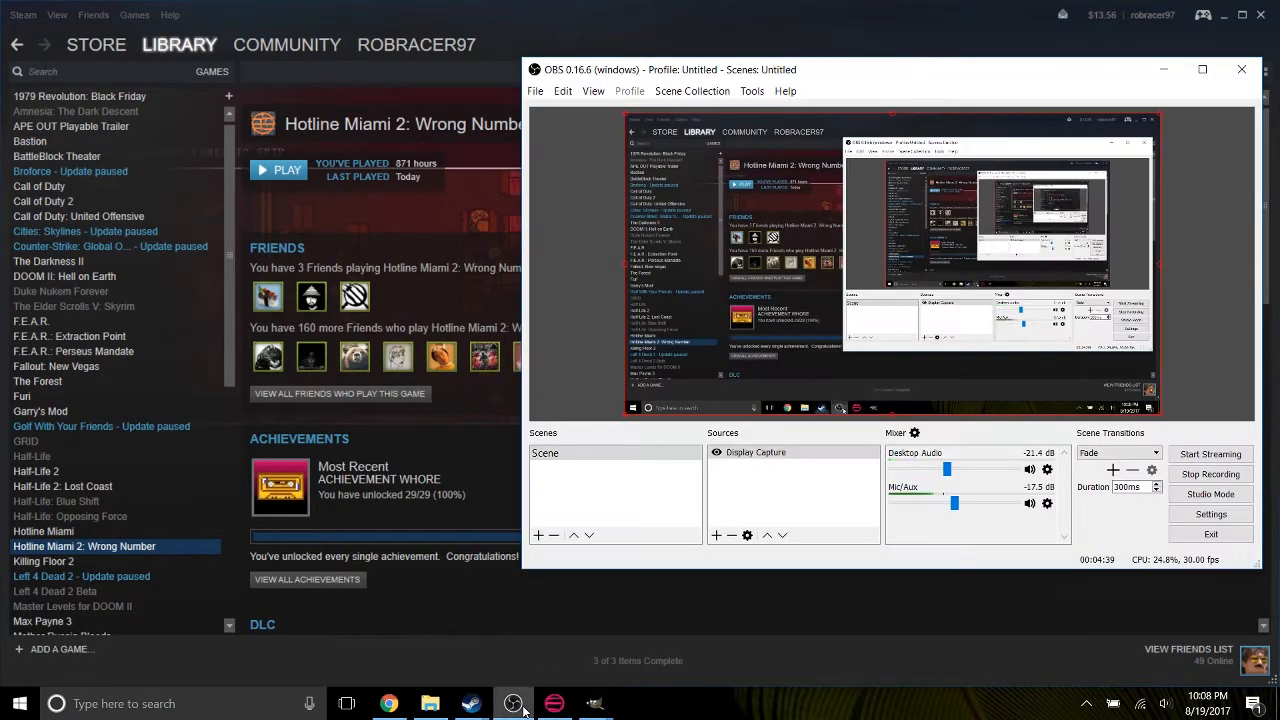
left_click_drag(920, 78, 698, 99)
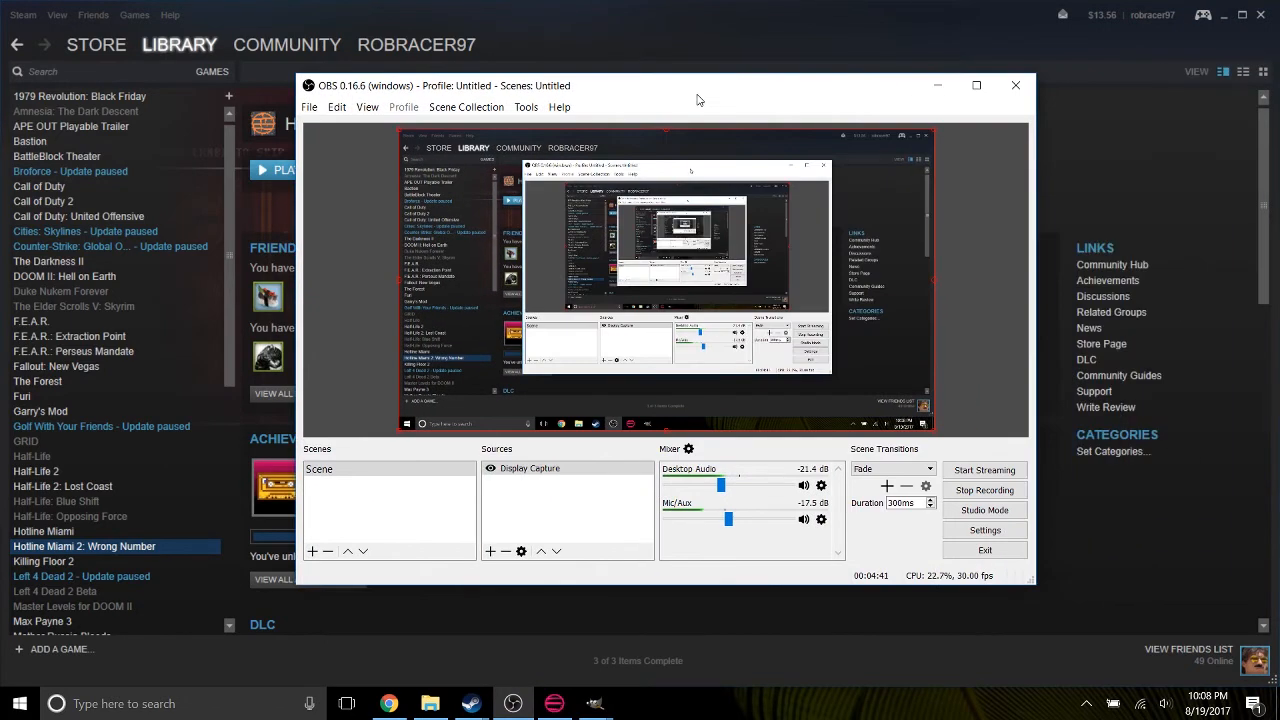
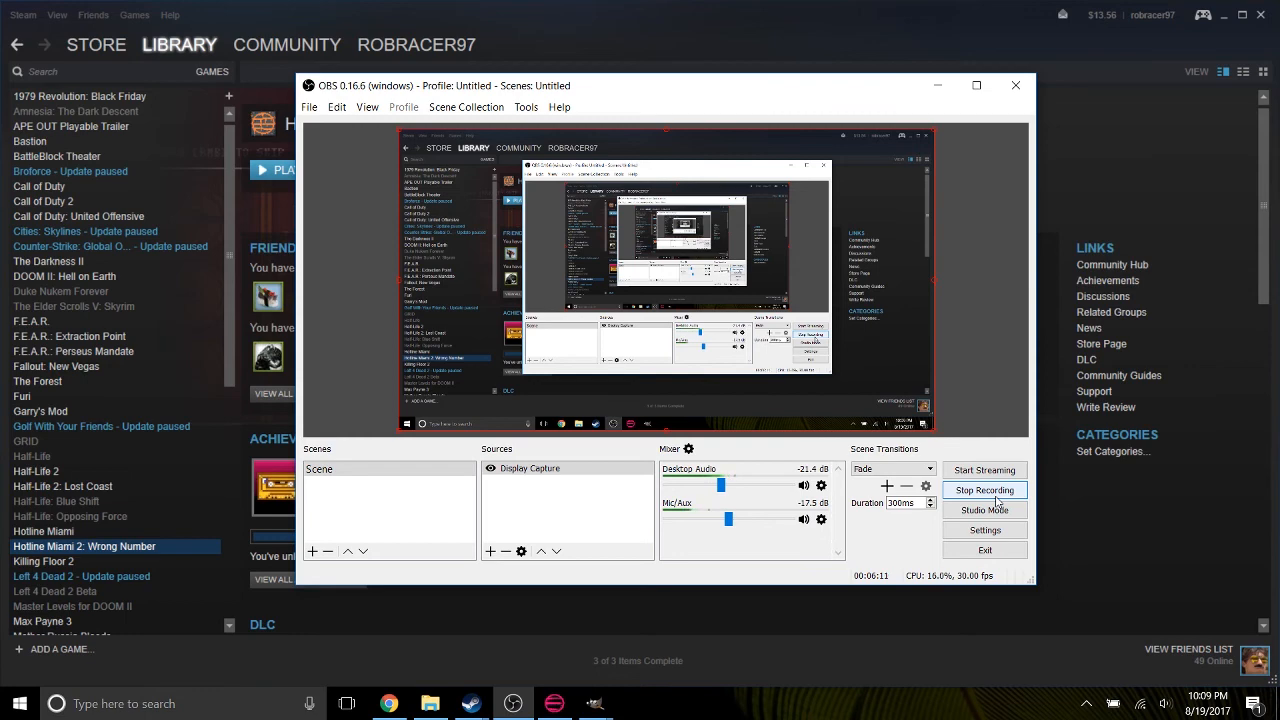
Open the Croak (12 levels/Zack/Easy-Hard) workshop page and examine its screenshots, description and sound mod links.
left_click(1194, 474)
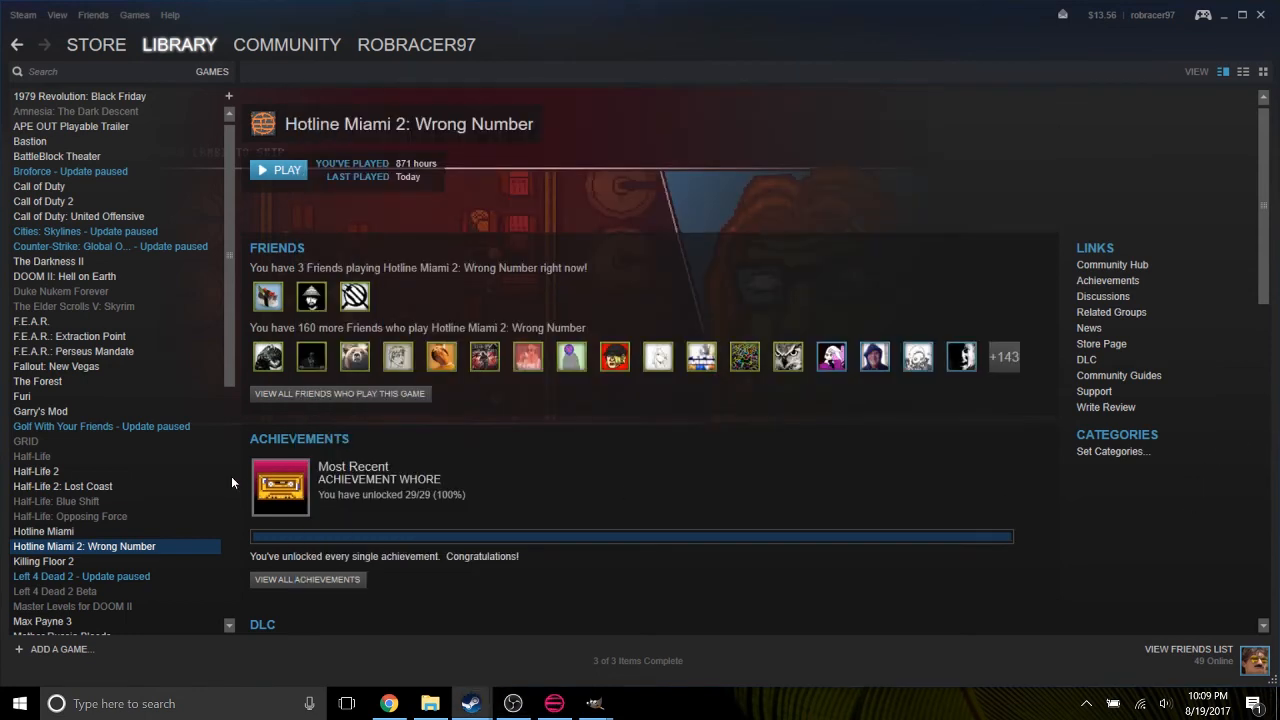
scroll(212, 477, "down", 4)
scroll(632, 470, "down", 1)
scroll(632, 471, "down", 5)
left_click(748, 443)
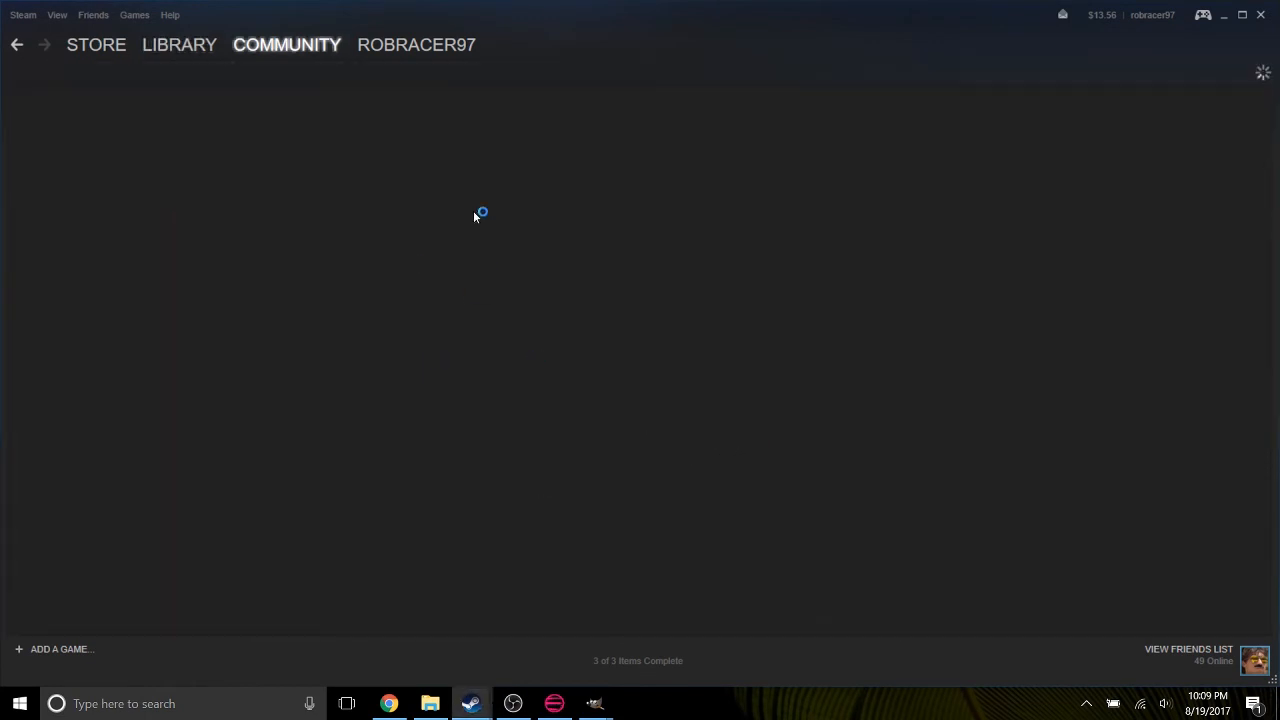
scroll(626, 303, "down", 2)
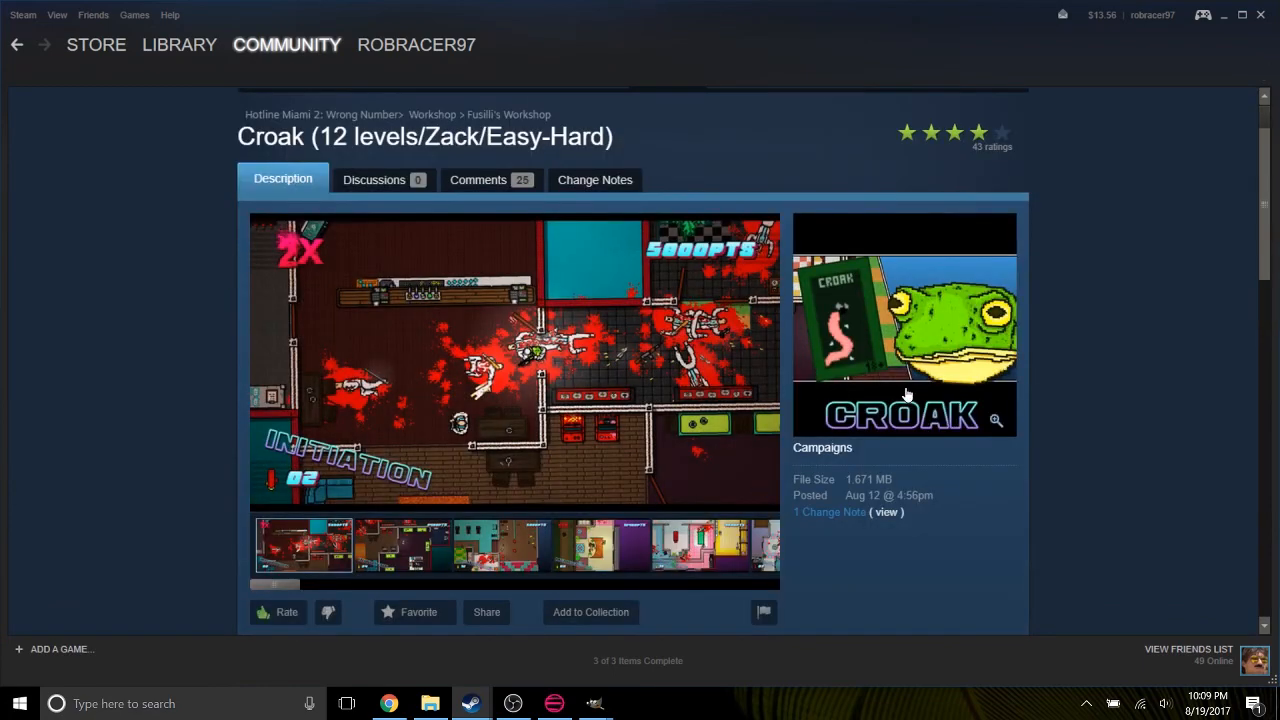
scroll(965, 380, "down", 4)
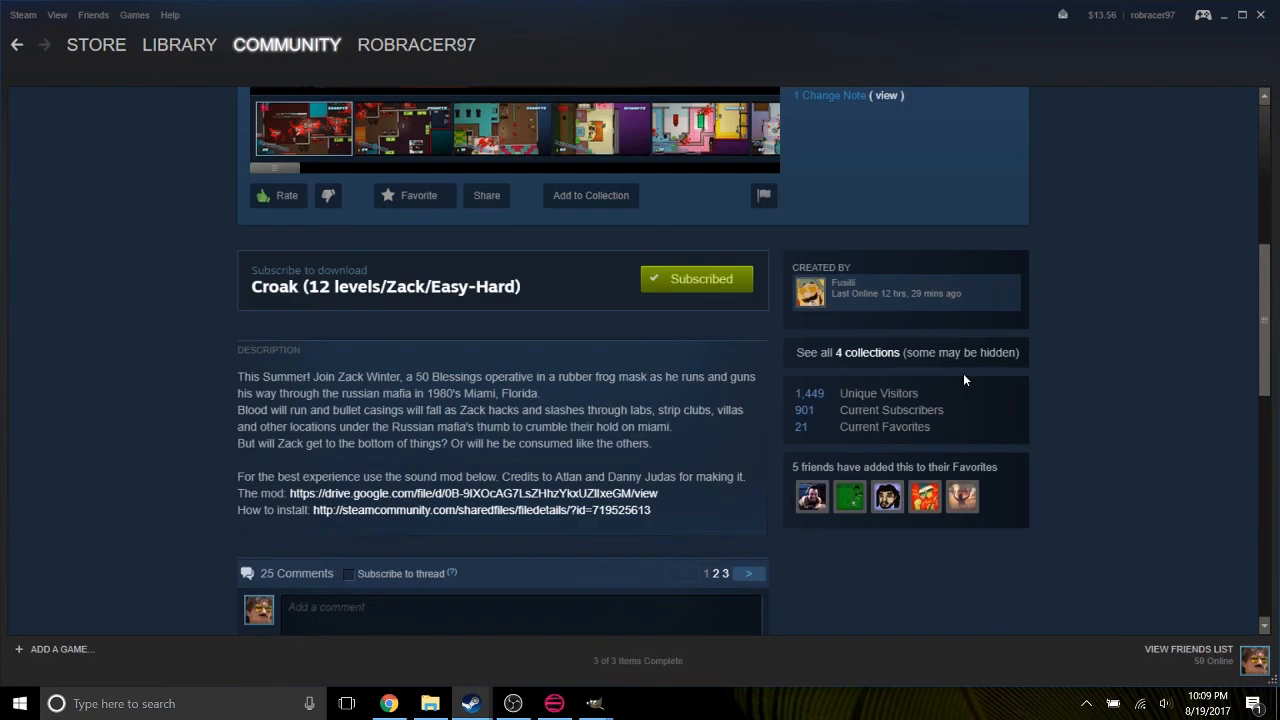
scroll(963, 375, "up", 4)
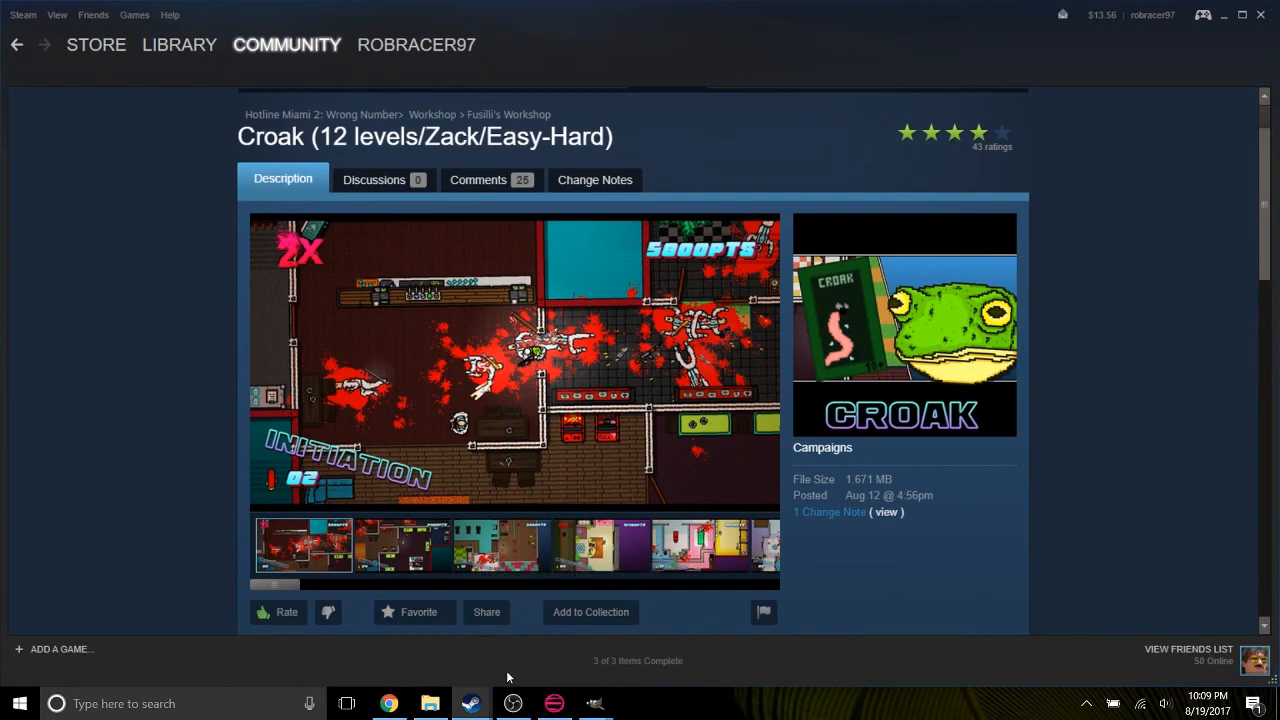
mouse_move(513, 703)
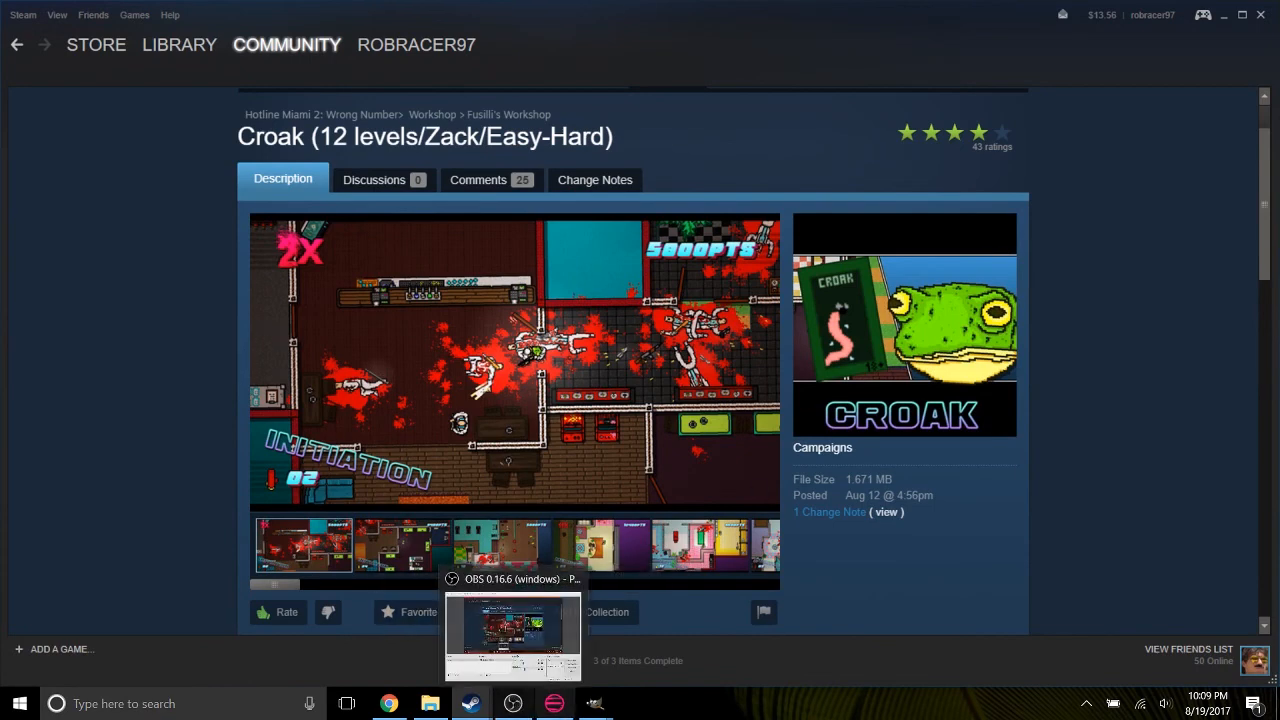
left_click(513, 703)
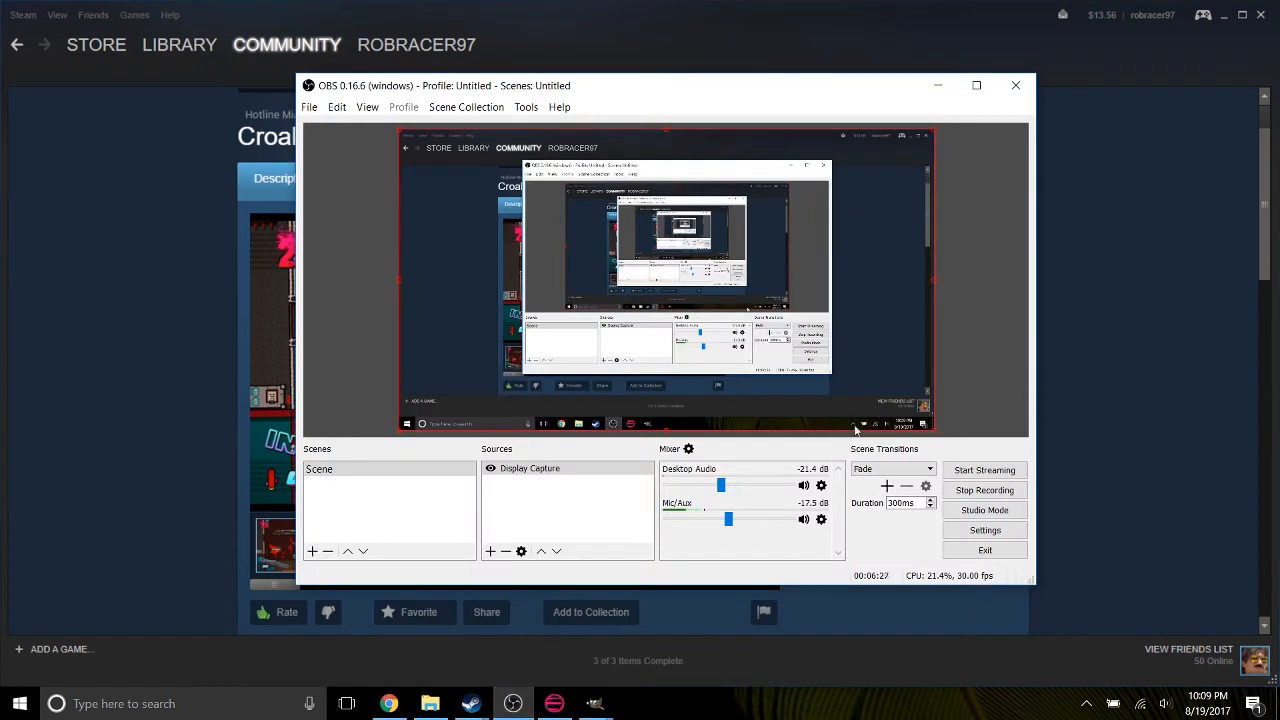